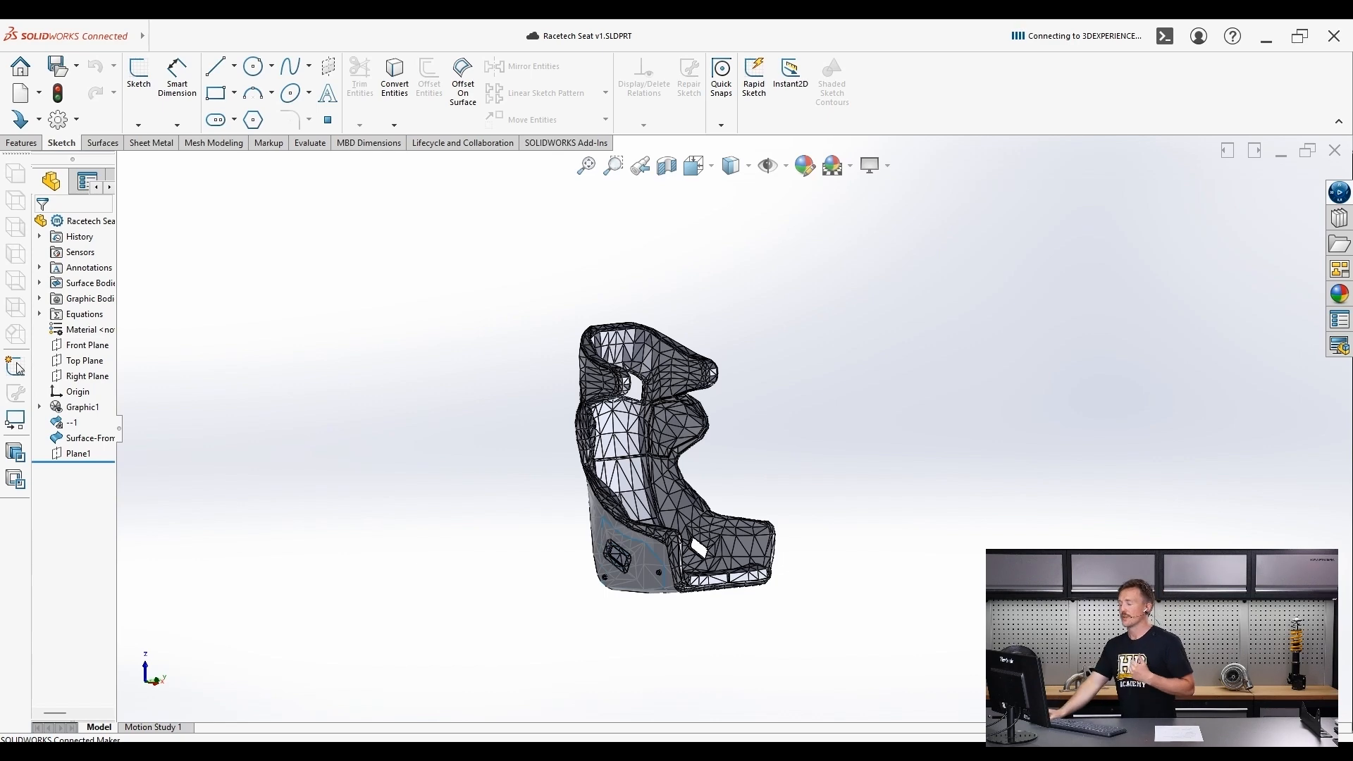
- Examine the racing seat mesh from the front, rear and side, including the mounting area on its lower side
{"action": "middle_click_drag", "start_coordinate": [670, 480], "coordinate": [620, 546]}
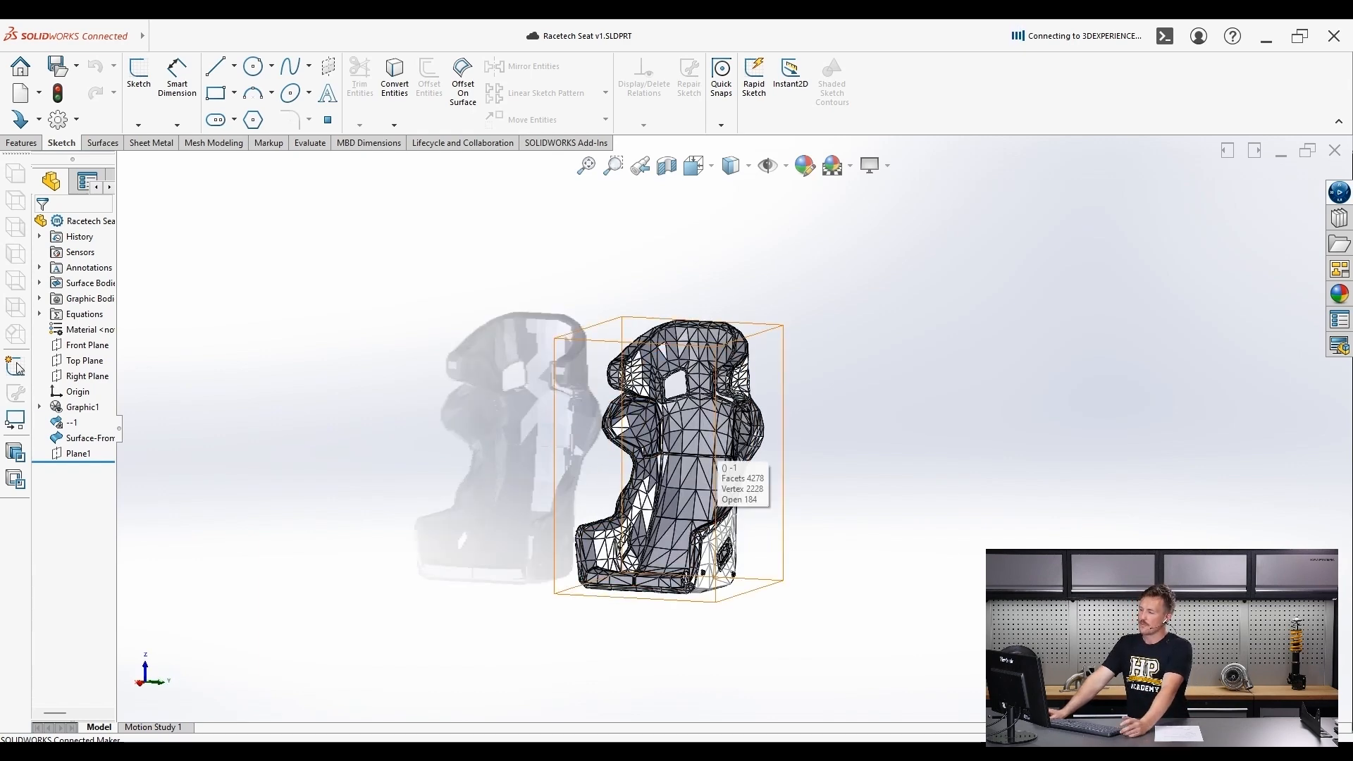
{"action": "middle_click_drag", "start_coordinate": [715, 454], "coordinate": [856, 475]}
{"action": "middle_click_drag", "start_coordinate": [754, 433], "coordinate": [811, 451]}
{"action": "scroll", "coordinate": [764, 434], "scroll_direction": "up", "scroll_amount": 3}
{"action": "scroll", "coordinate": [713, 463], "scroll_direction": "down", "scroll_amount": 5}
{"action": "scroll", "coordinate": [713, 462], "scroll_direction": "up", "scroll_amount": 2}
{"action": "scroll", "coordinate": [789, 472], "scroll_direction": "up", "scroll_amount": 3}
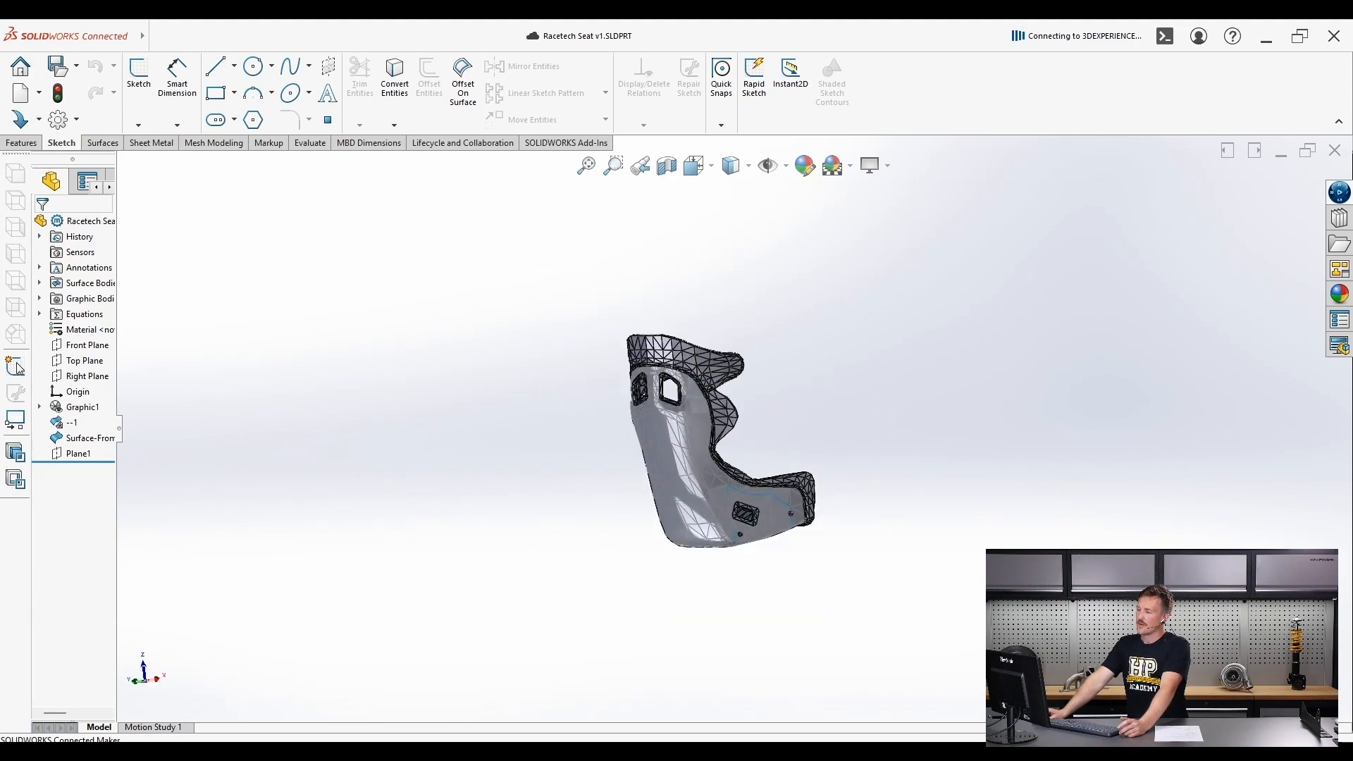
{"action": "scroll", "coordinate": [789, 477], "scroll_direction": "down", "scroll_amount": 2}
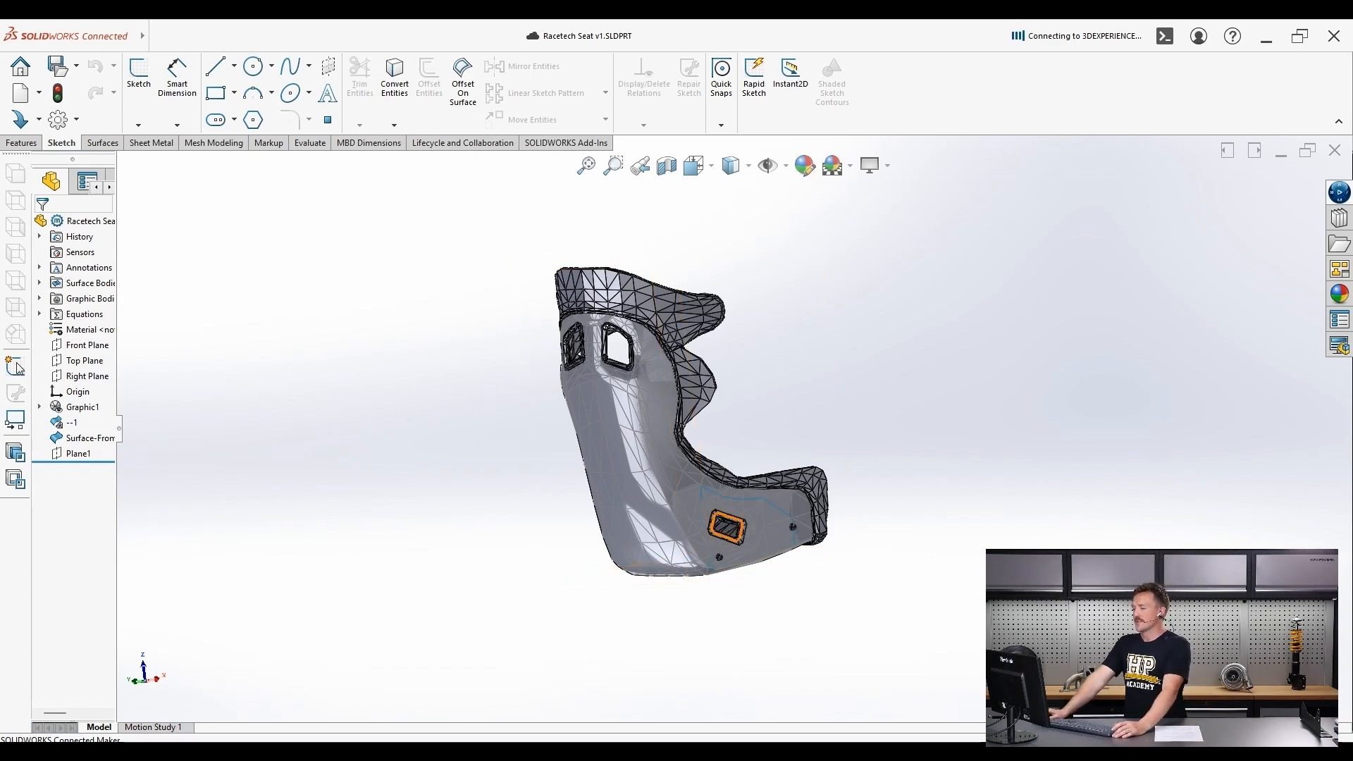
{"action": "middle_click_drag", "start_coordinate": [720, 525], "coordinate": [810, 518]}
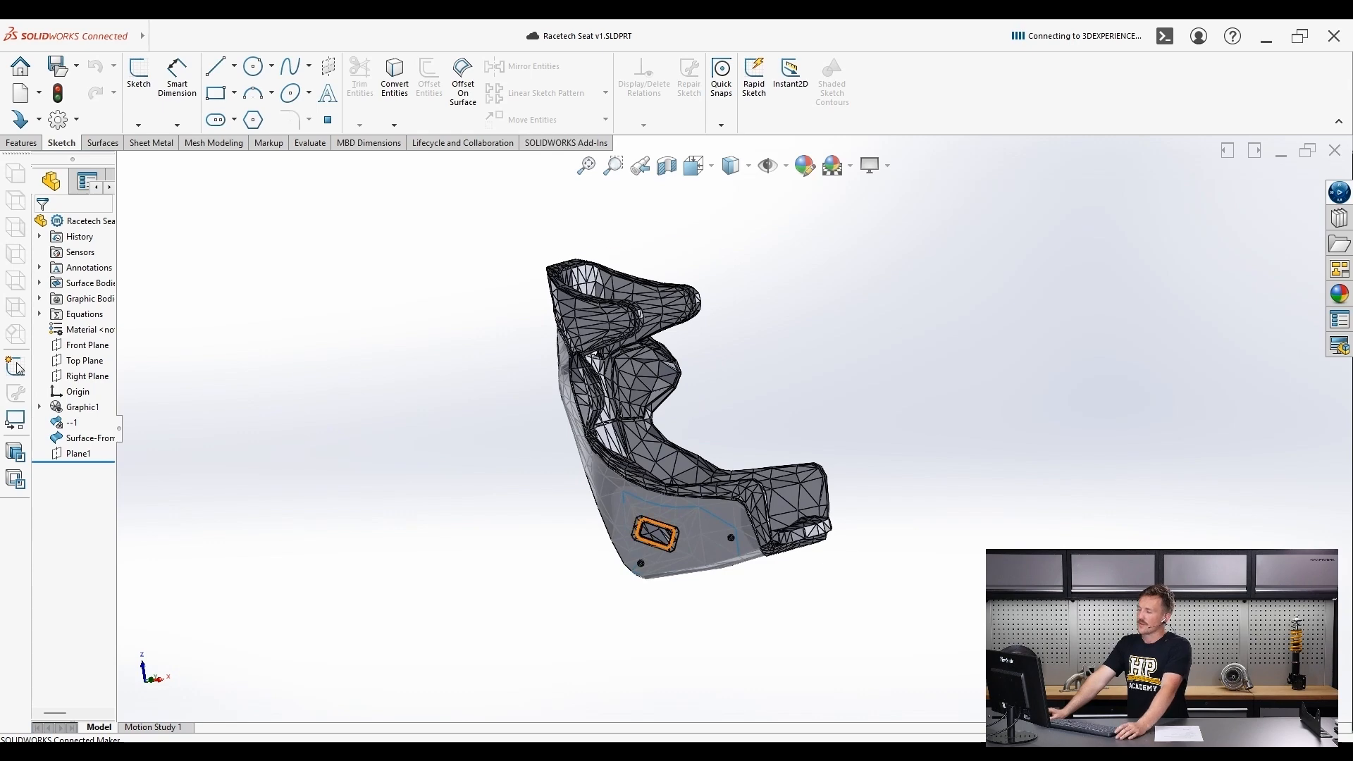
{"action": "middle_click_drag", "start_coordinate": [654, 554], "coordinate": [705, 547]}
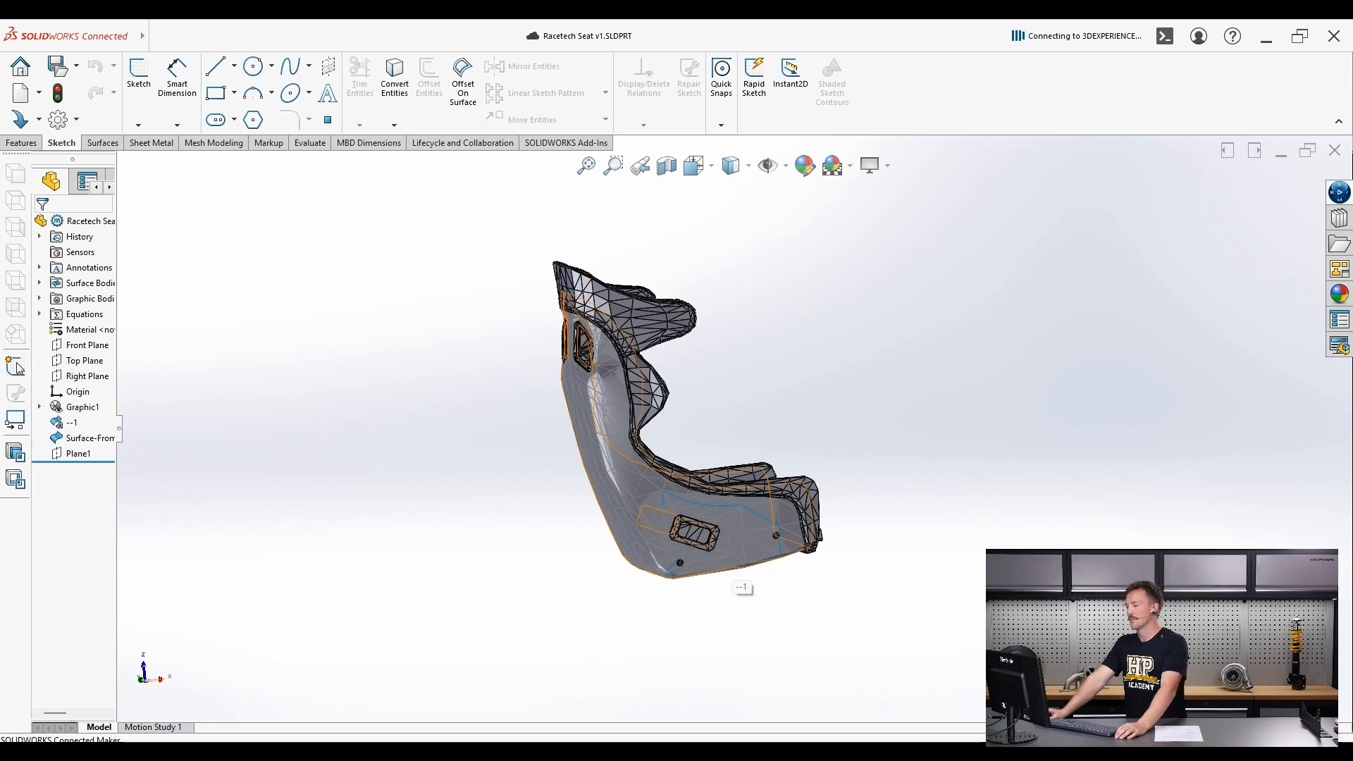
{"action": "middle_click_drag", "start_coordinate": [709, 544], "coordinate": [631, 553]}
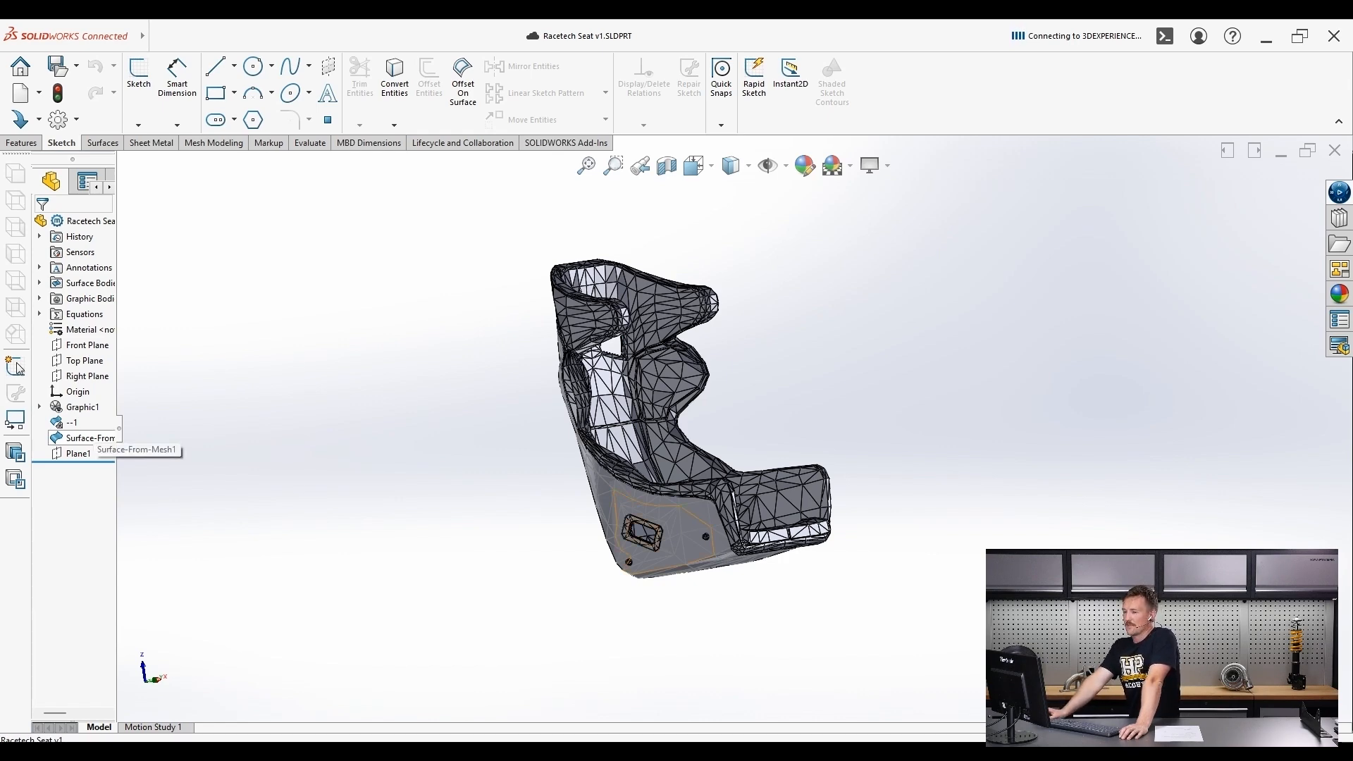
- Inspect the Surface-From-Mesh1 feature around the seat's lower side mounting holes and review the whole seat again
{"action": "left_click", "coordinate": [90, 438]}
{"action": "scroll", "coordinate": [635, 590], "scroll_direction": "down", "scroll_amount": 3}
{"action": "middle_click_drag", "start_coordinate": [792, 459], "coordinate": [702, 391]}
{"action": "key", "text": "Escape"}
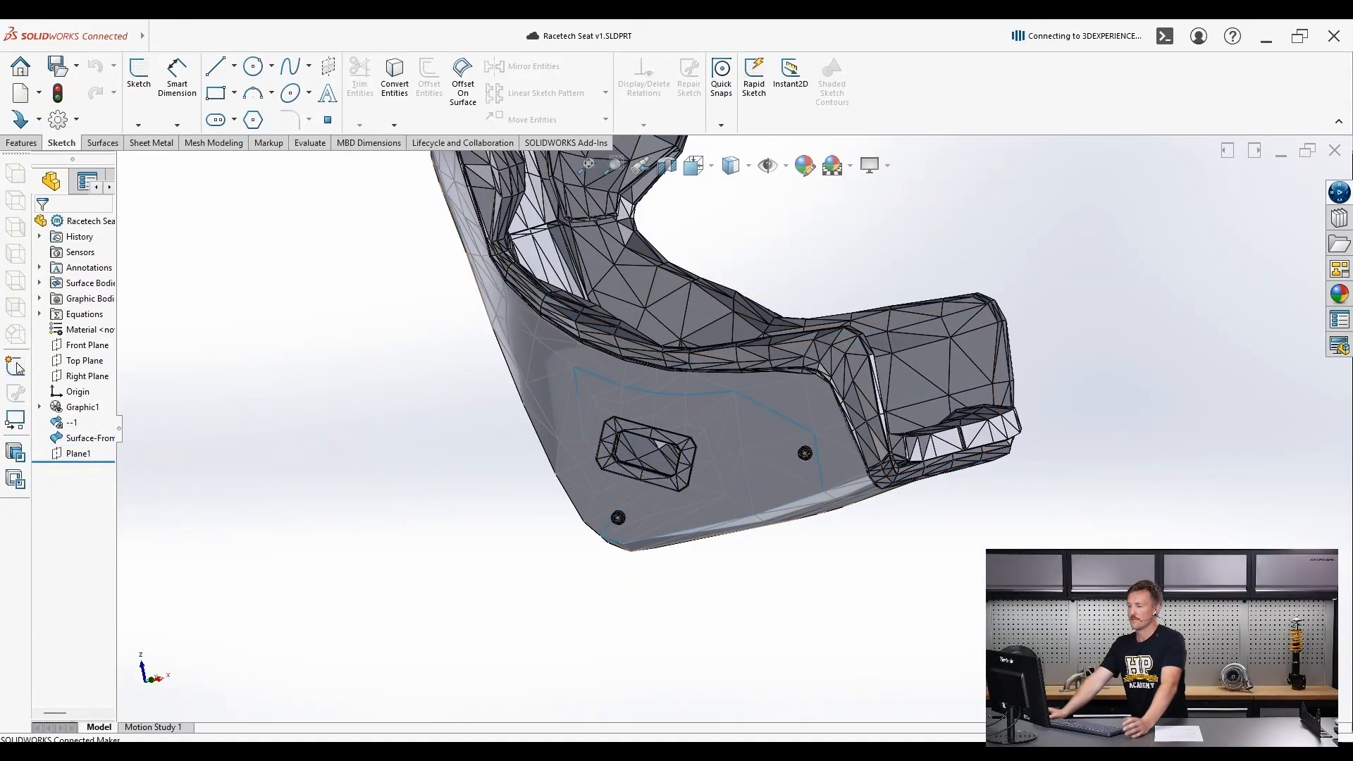
{"action": "scroll", "coordinate": [733, 429], "scroll_direction": "up", "scroll_amount": 3}
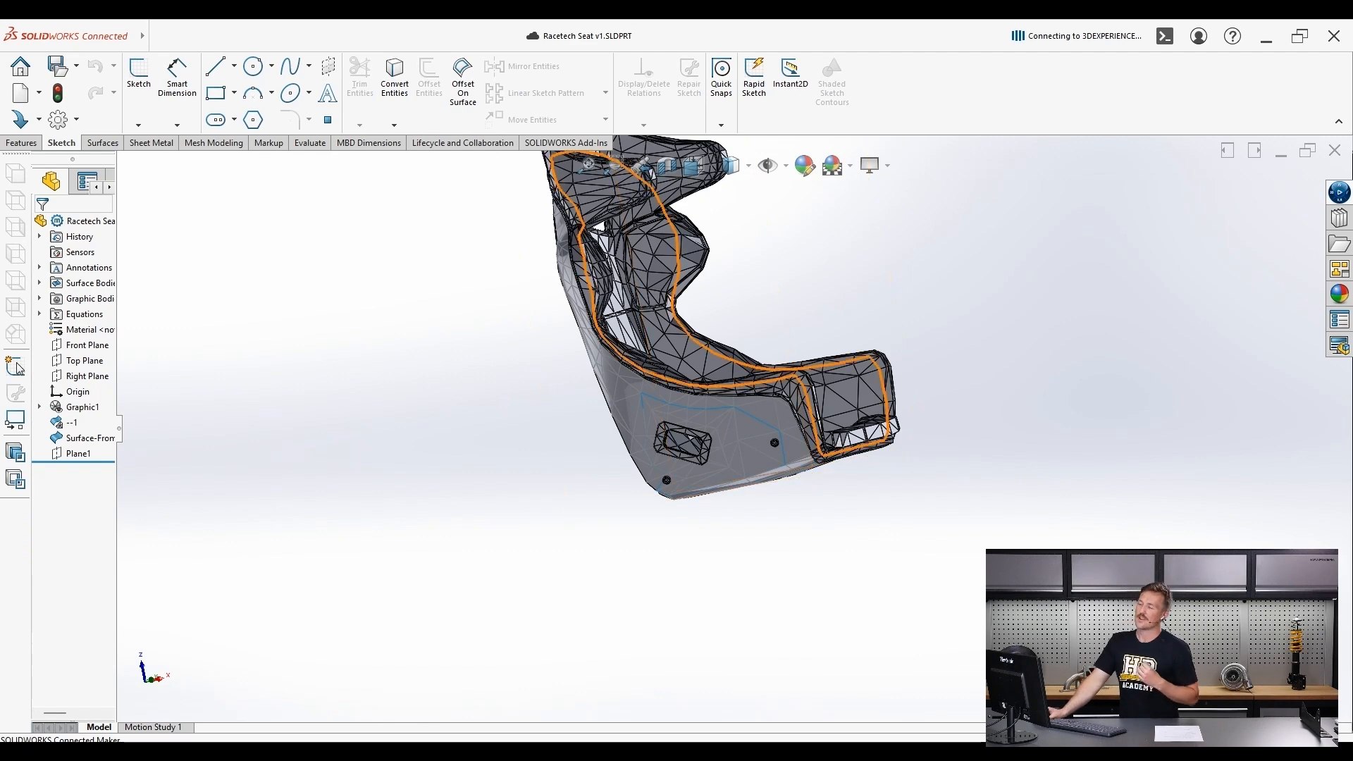
{"action": "key", "text": "f"}
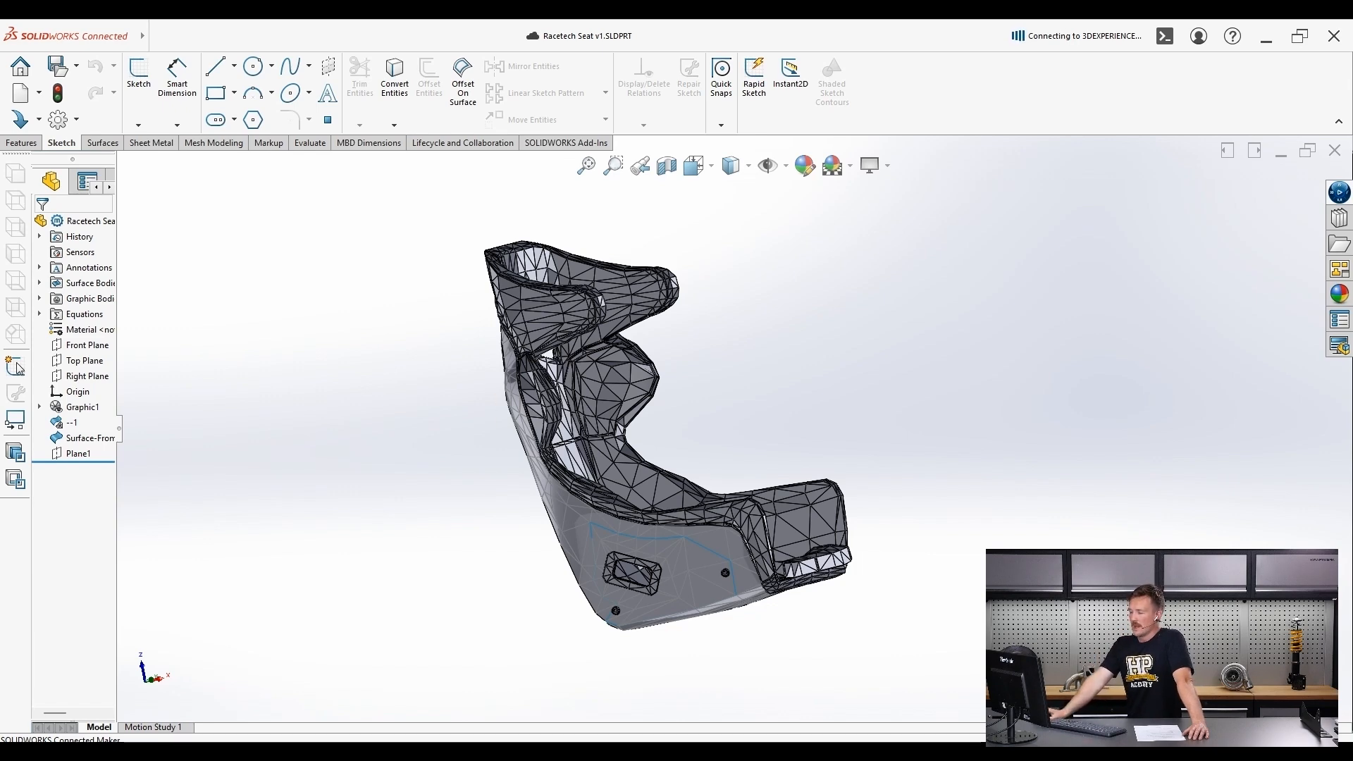
{"action": "middle_click_drag", "start_coordinate": [635, 423], "coordinate": [698, 423]}
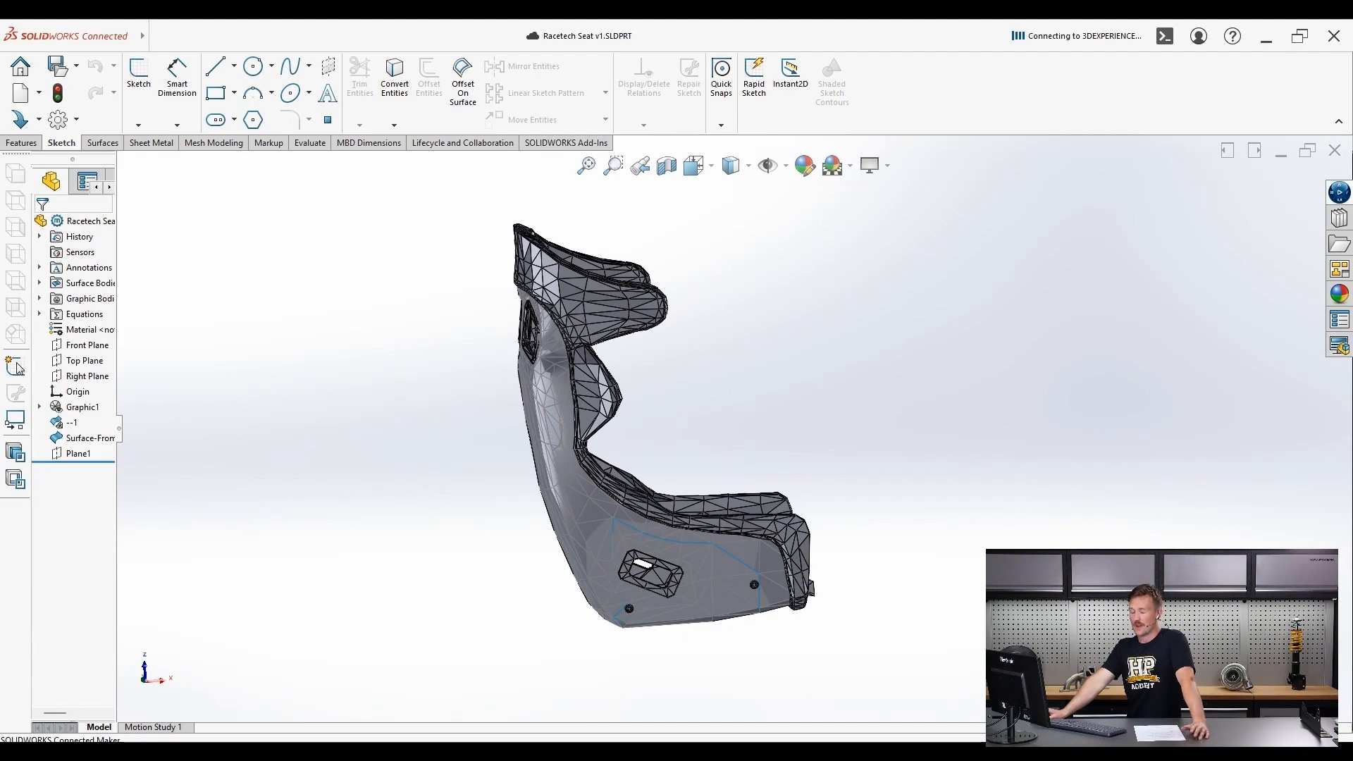
{"action": "mouse_move", "coordinate": [705, 423]}
{"action": "middle_mouse_down"}
{"action": "mouse_move", "coordinate": [535, 426]}
{"action": "mouse_move", "coordinate": [698, 427]}
{"action": "middle_mouse_up"}
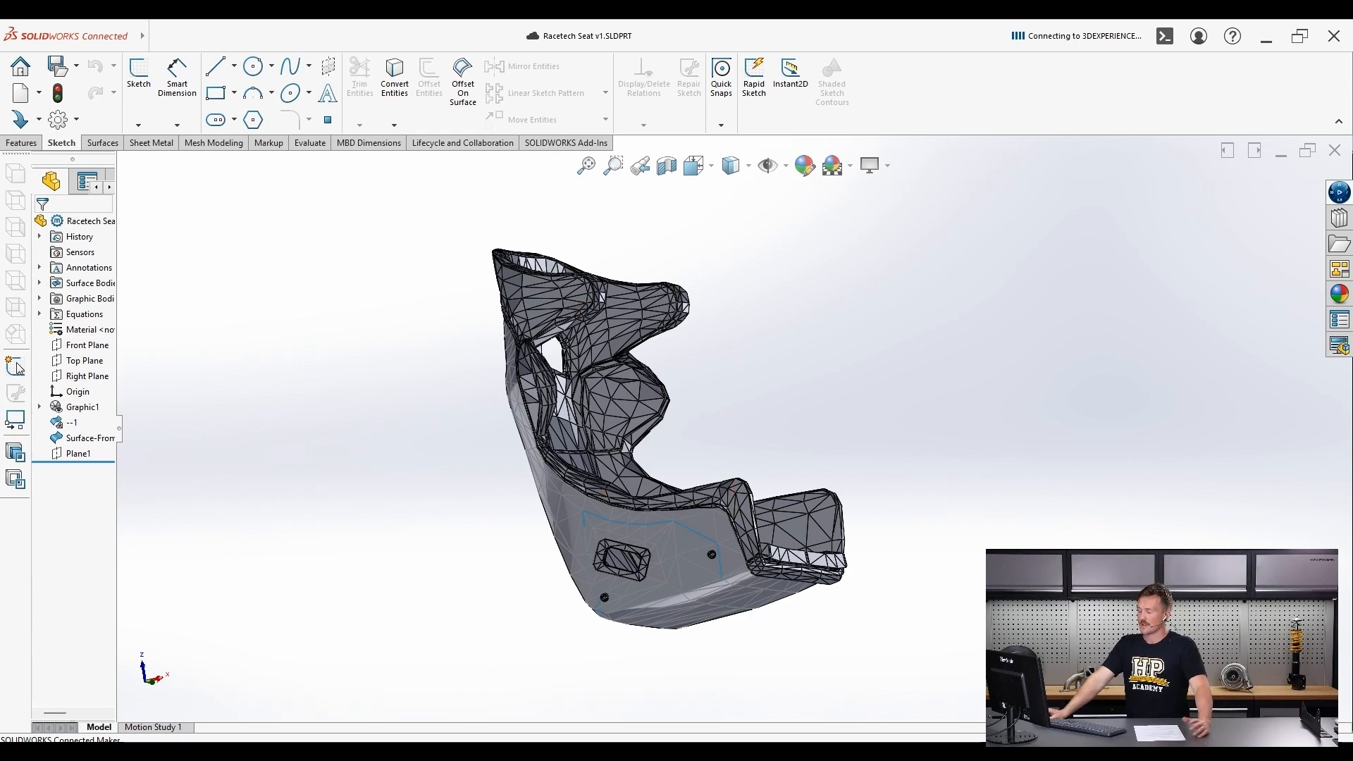
{"action": "middle_click_drag", "start_coordinate": [677, 423], "coordinate": [597, 473]}
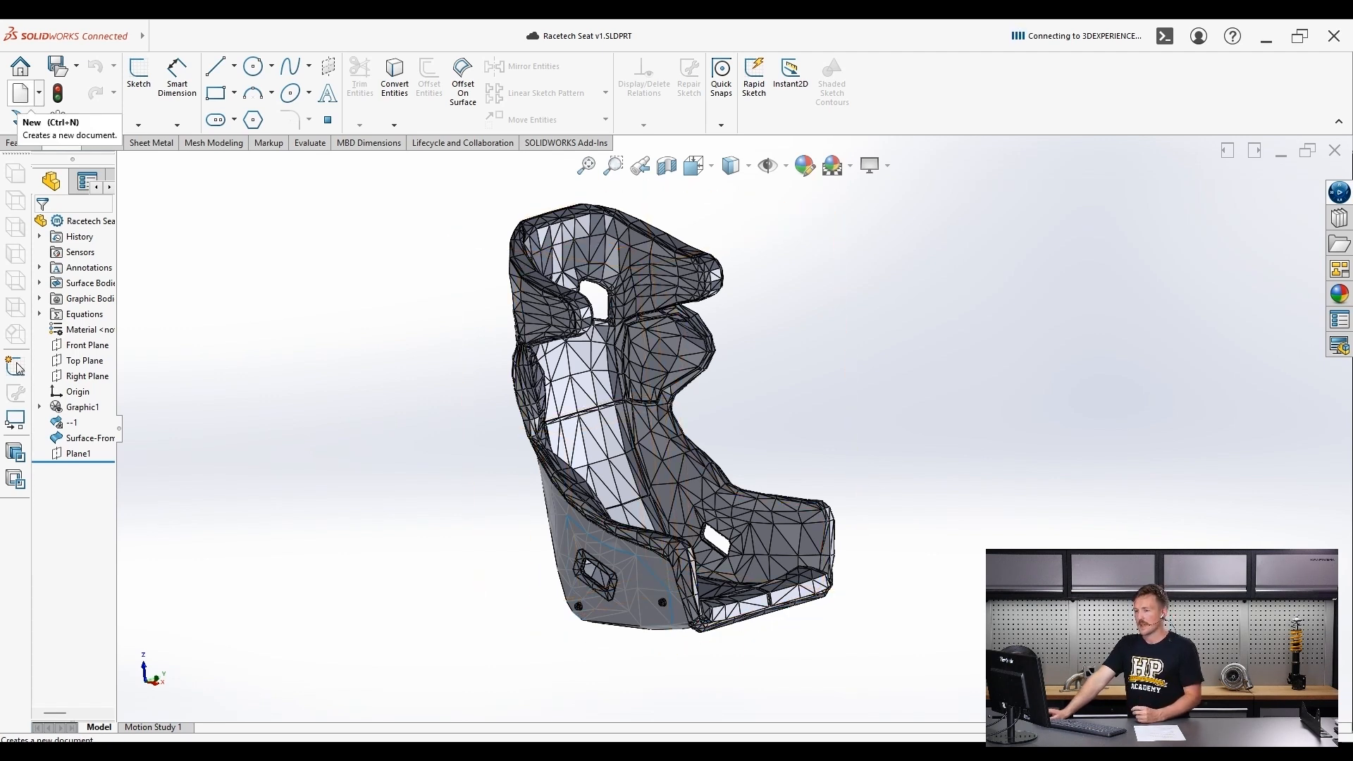
- Create a new assembly and insert the Racetech Seat v1 part at its origin
{"action": "left_click", "coordinate": [20, 94]}
{"action": "key", "text": "Right"}
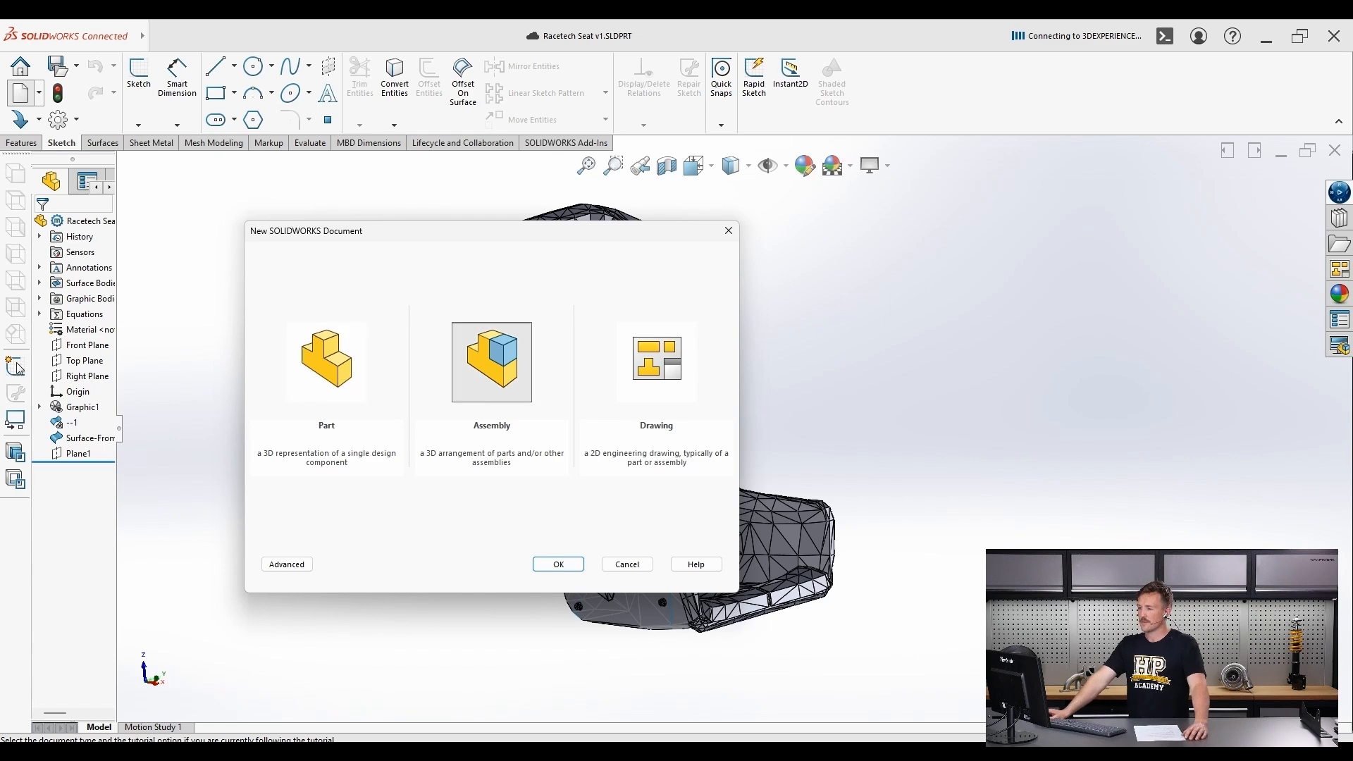
{"action": "key", "text": "Return"}
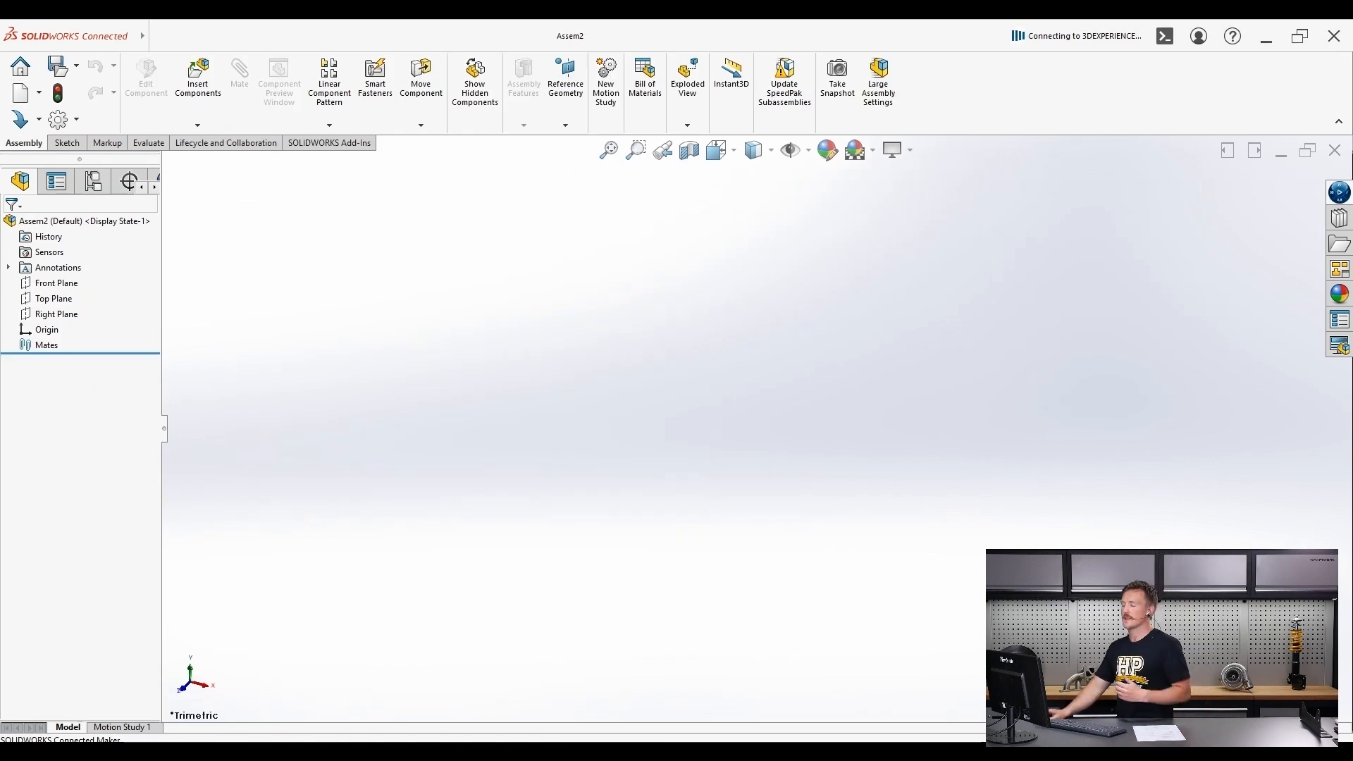
{"action": "left_click", "coordinate": [198, 84]}
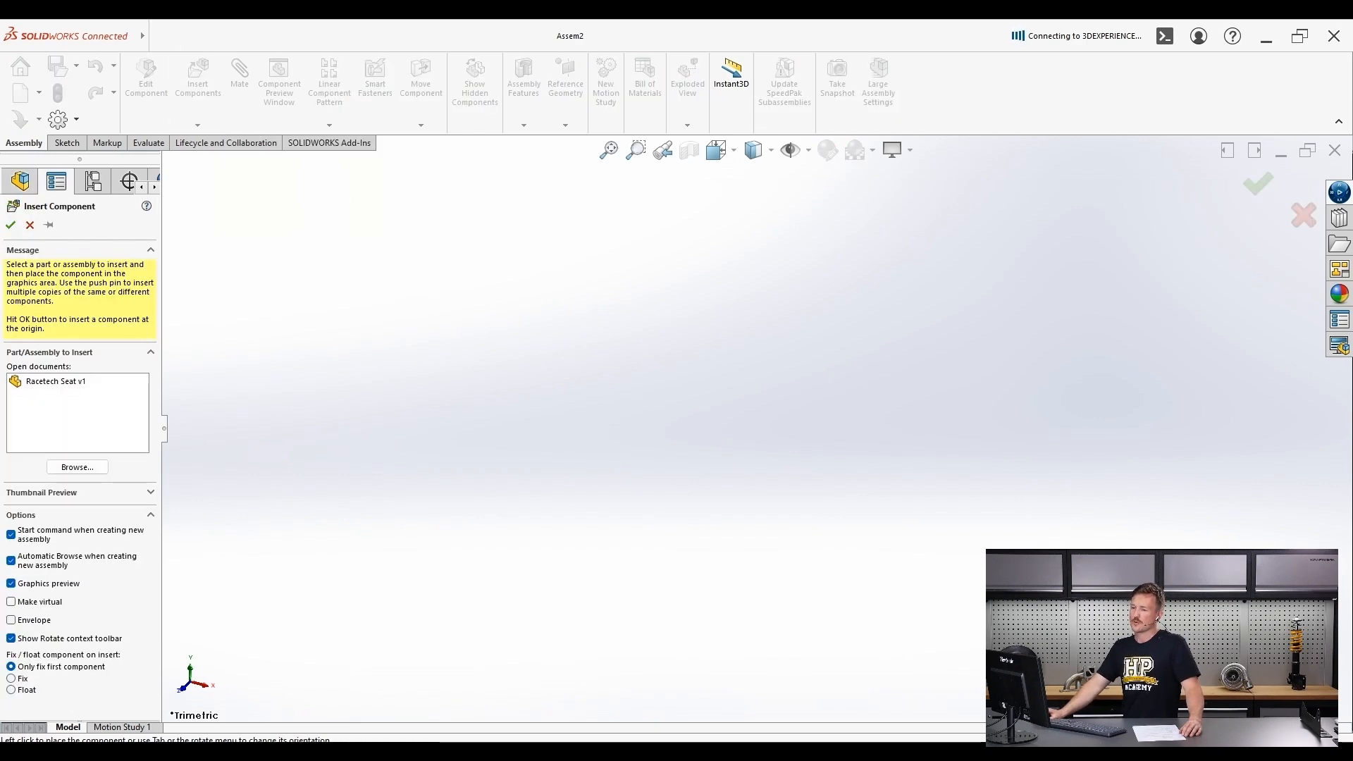
{"action": "left_click", "coordinate": [55, 382]}
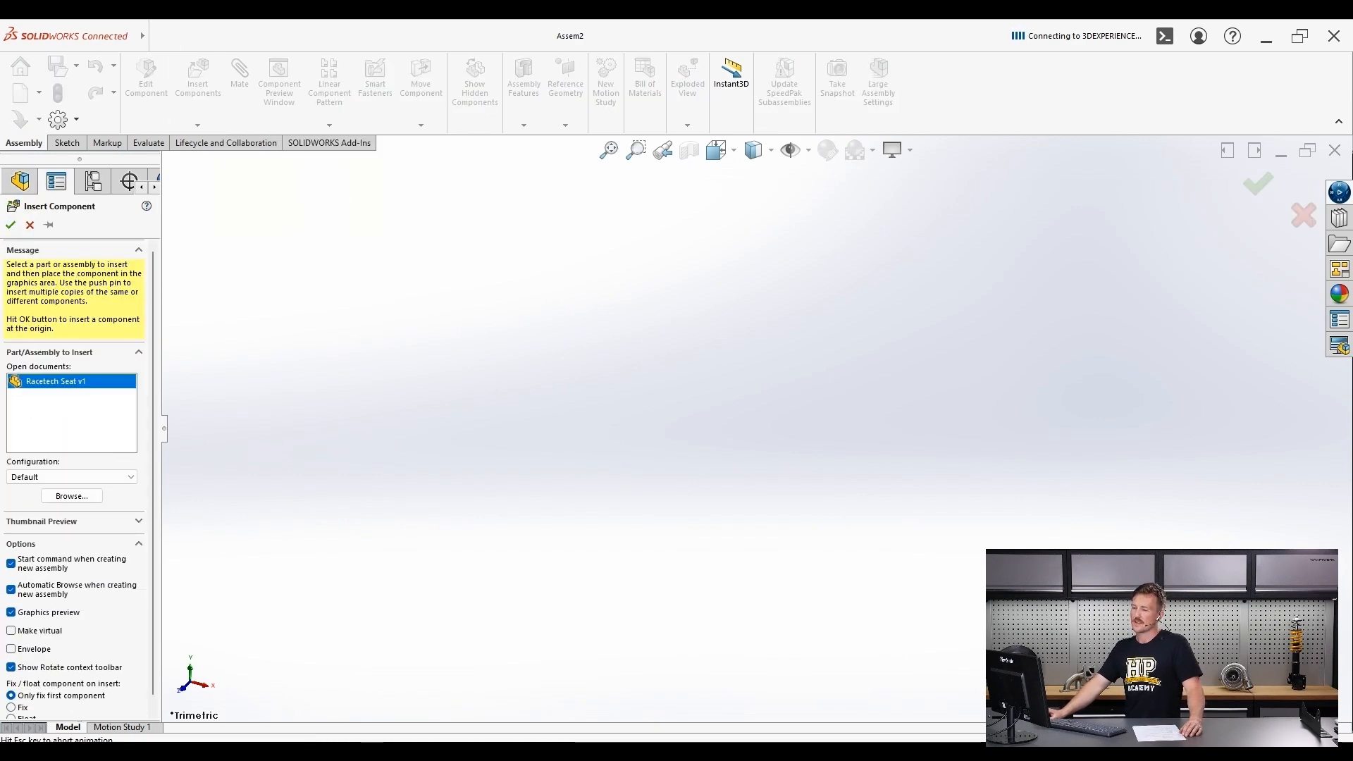
{"action": "left_click", "coordinate": [11, 225]}
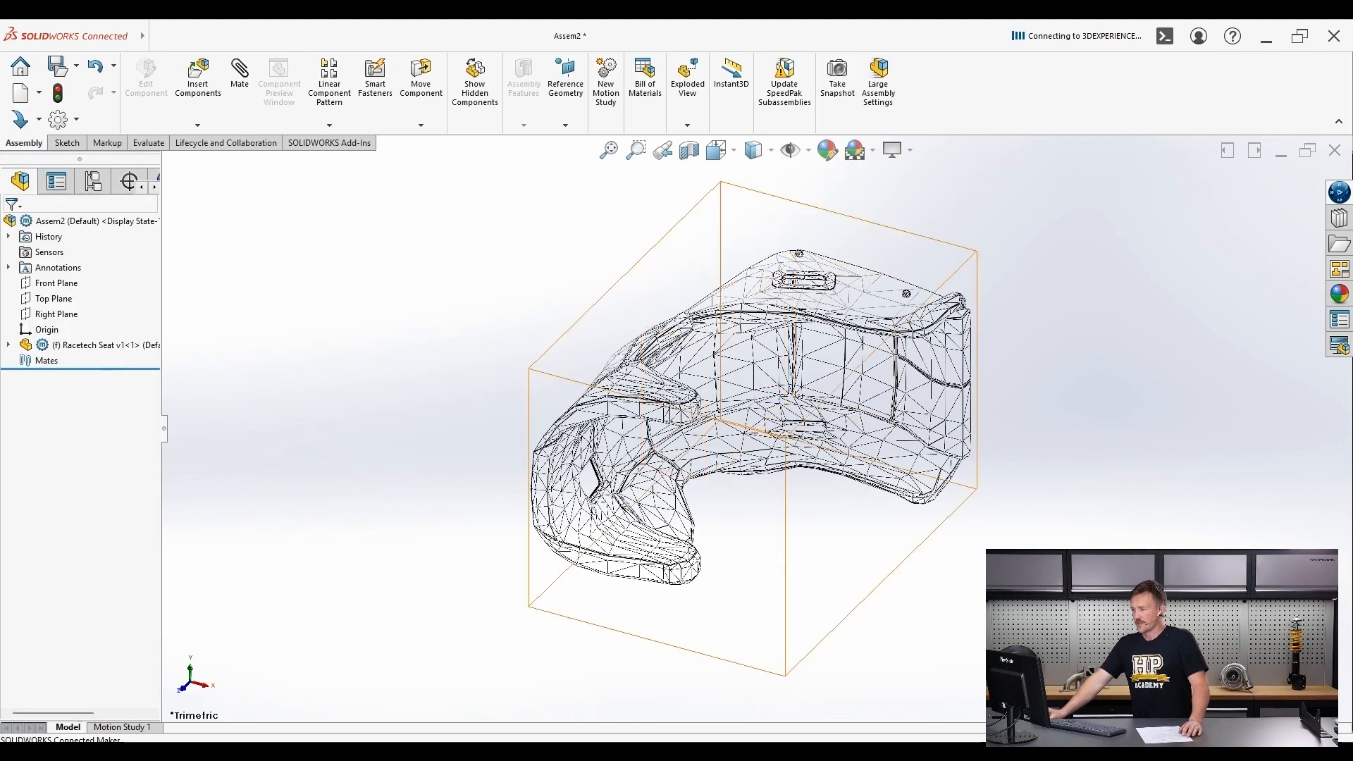
- Change the fixed Racetech Seat v1 component to Float so it can be positioned with mates
{"action": "left_click", "coordinate": [755, 150]}
{"action": "left_click", "coordinate": [755, 178]}
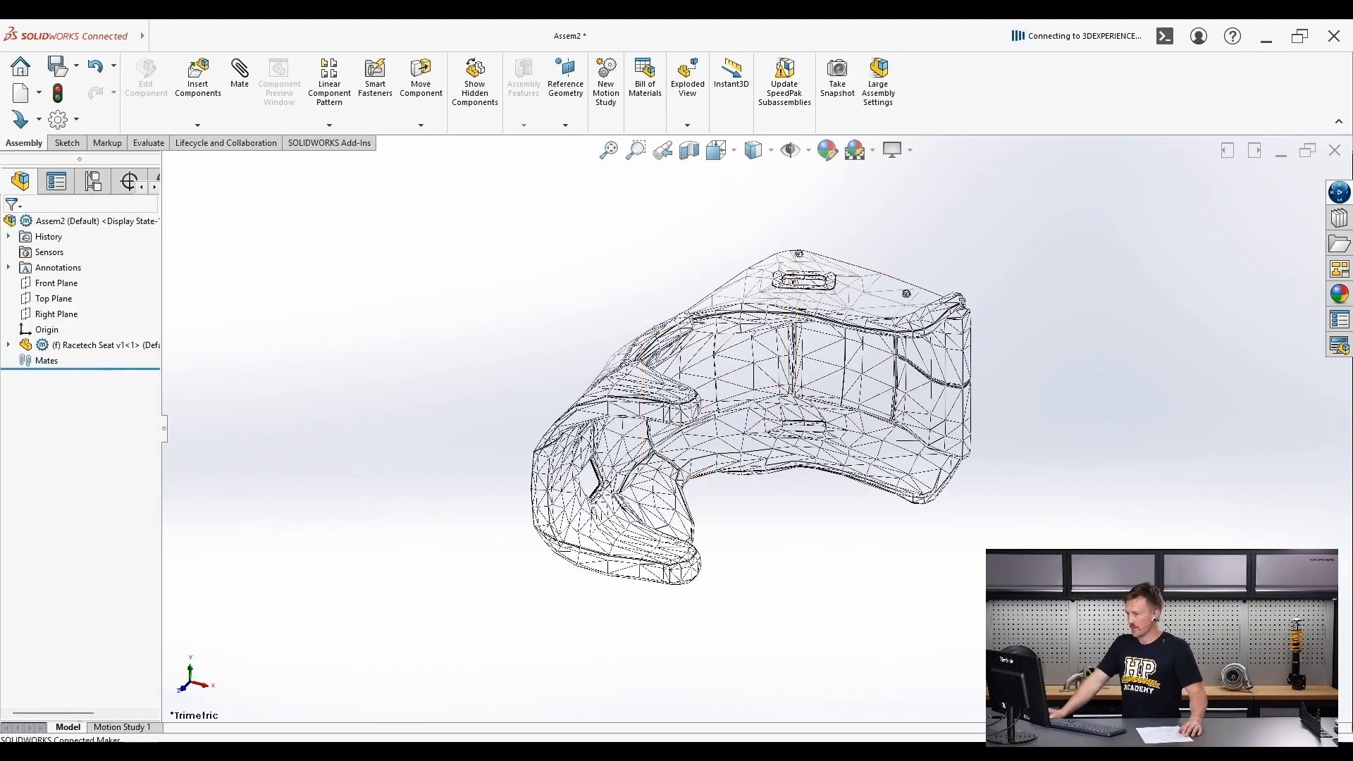
{"action": "middle_click_drag", "start_coordinate": [680, 483], "coordinate": [730, 198]}
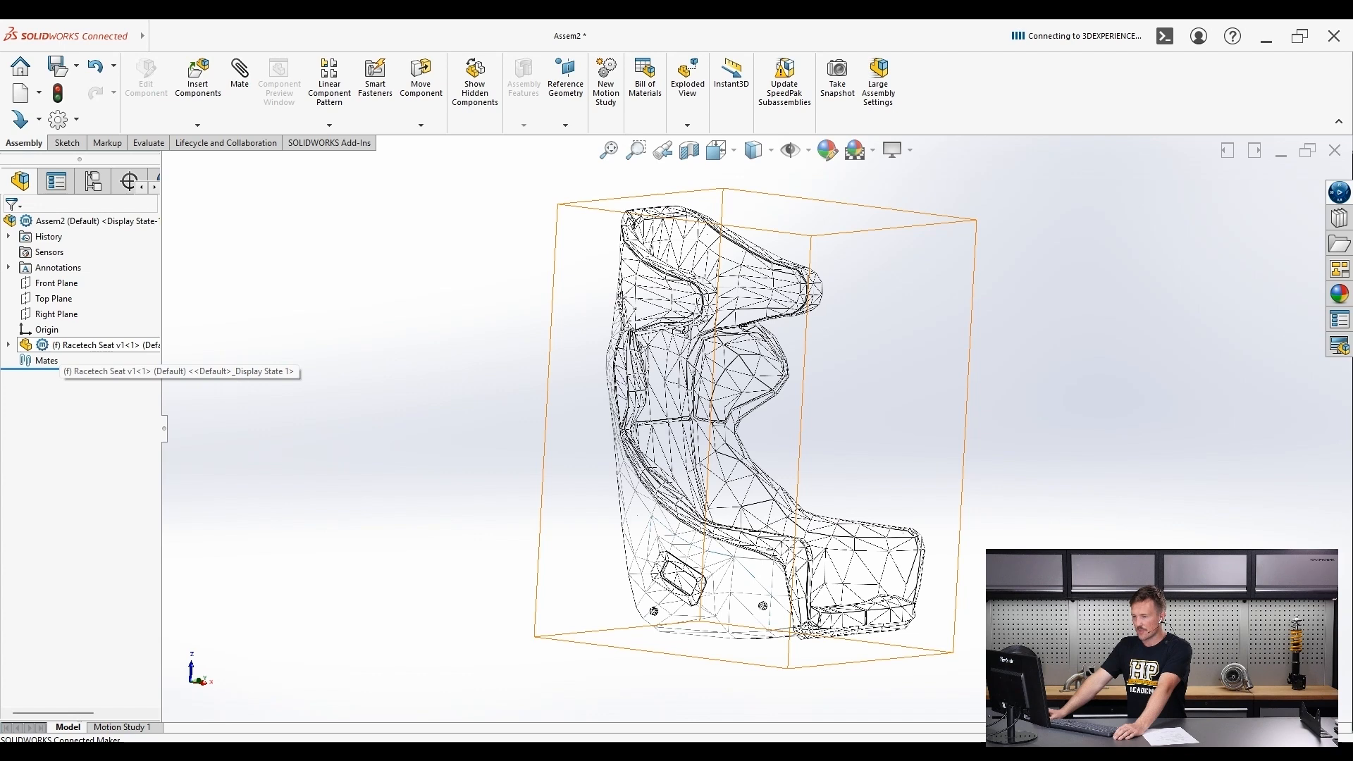
{"action": "left_click", "coordinate": [98, 345]}
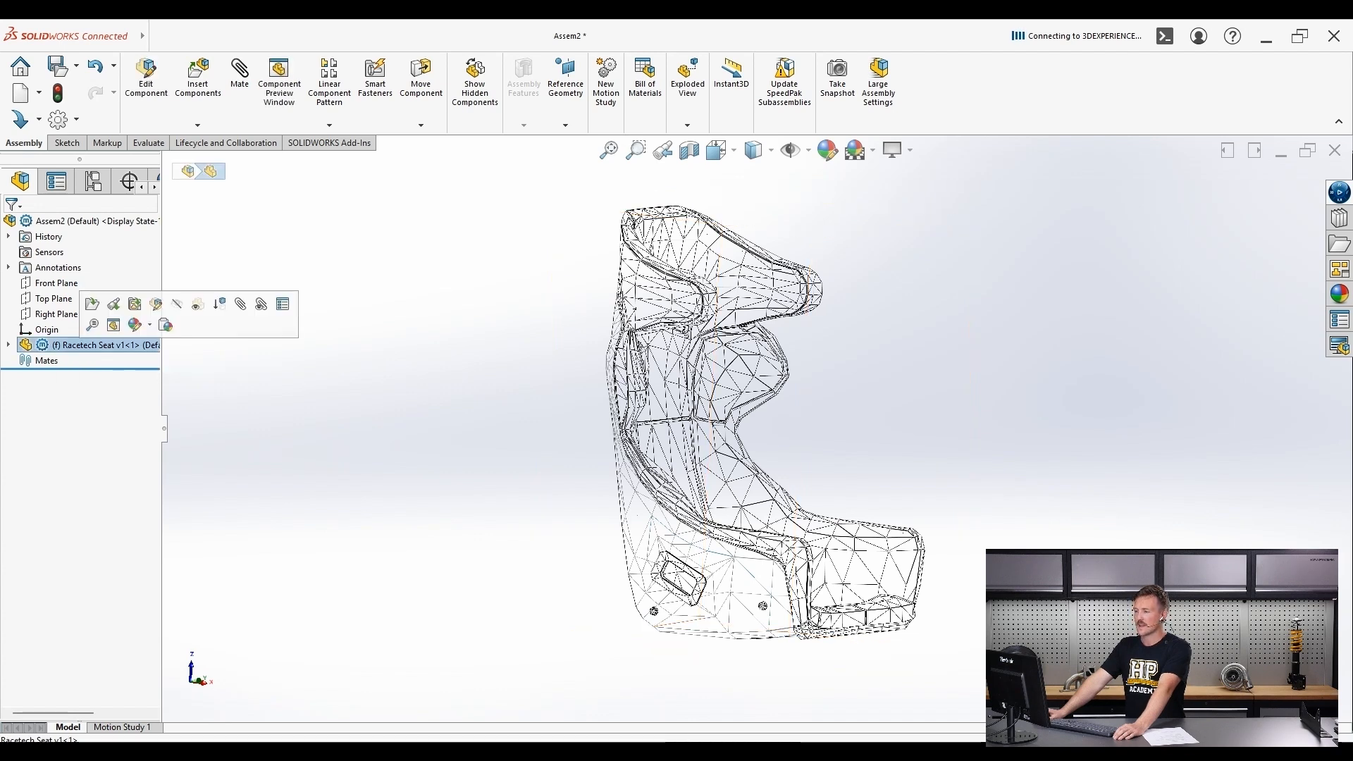
{"action": "right_click", "coordinate": [80, 316]}
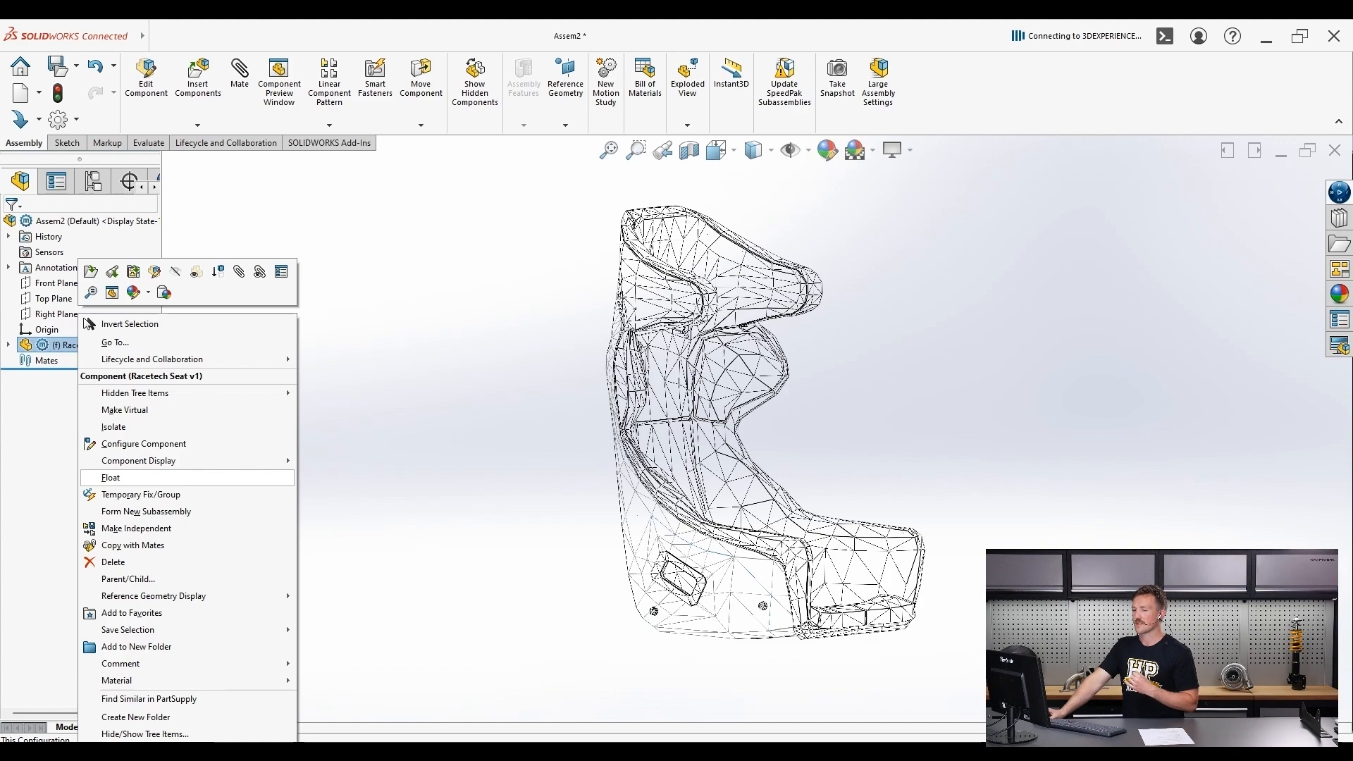
{"action": "left_click", "coordinate": [110, 477]}
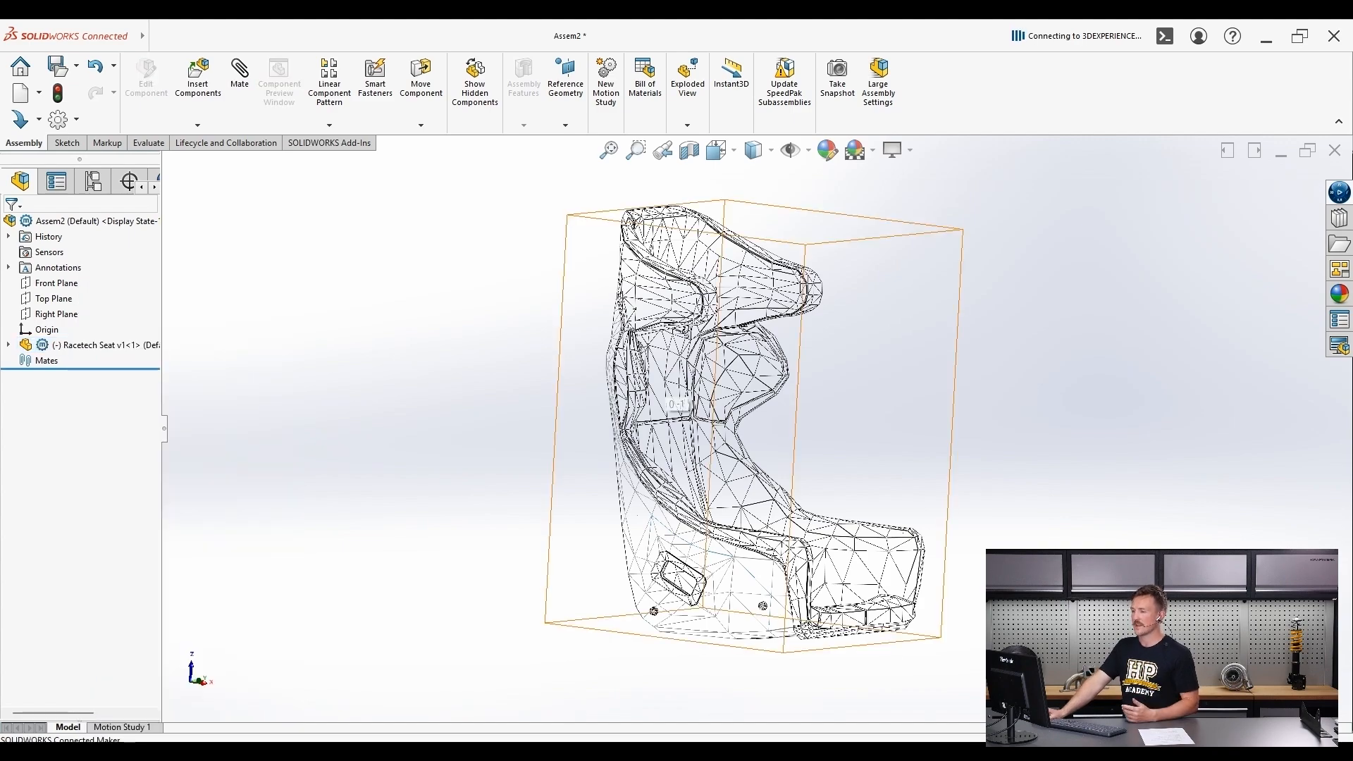
{"action": "left_click", "coordinate": [675, 402]}
{"action": "middle_click_drag", "start_coordinate": [675, 402], "coordinate": [624, 423]}
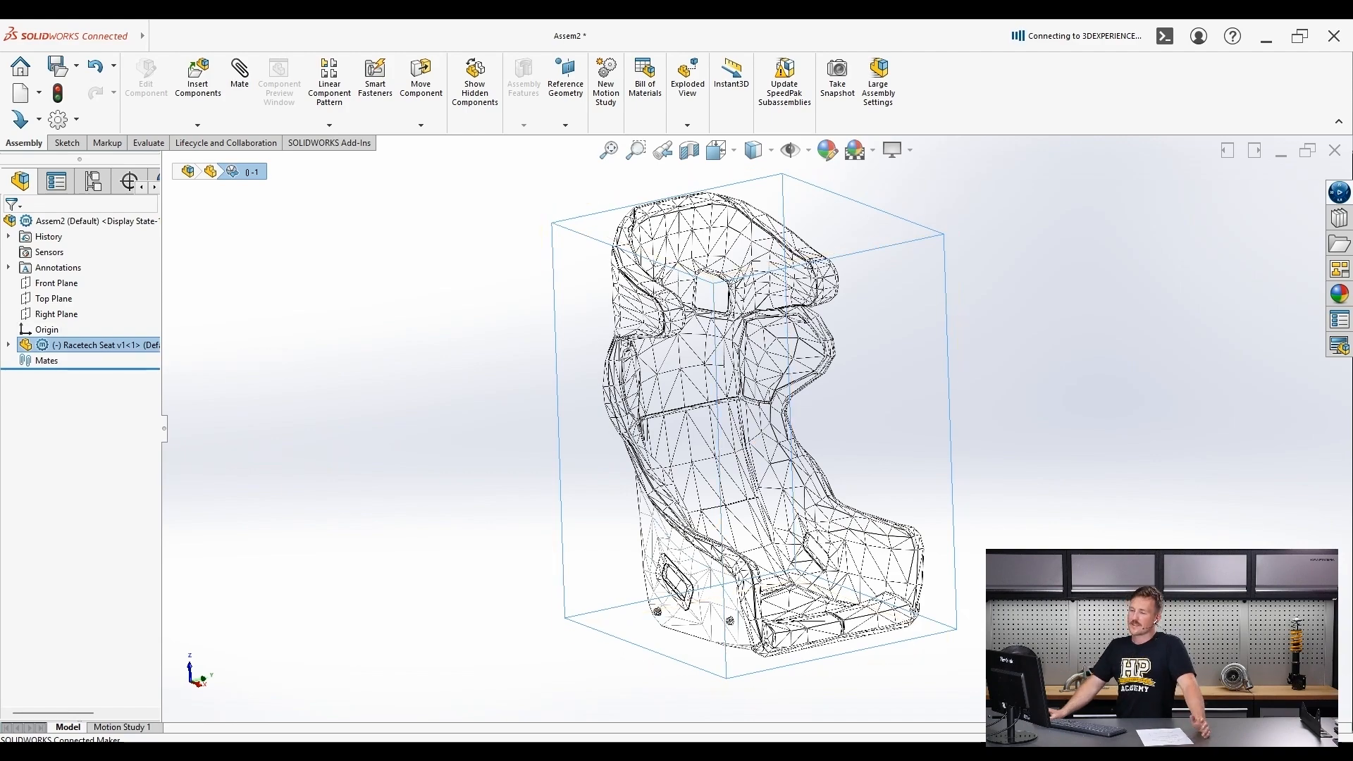
{"action": "key", "text": "Escape"}
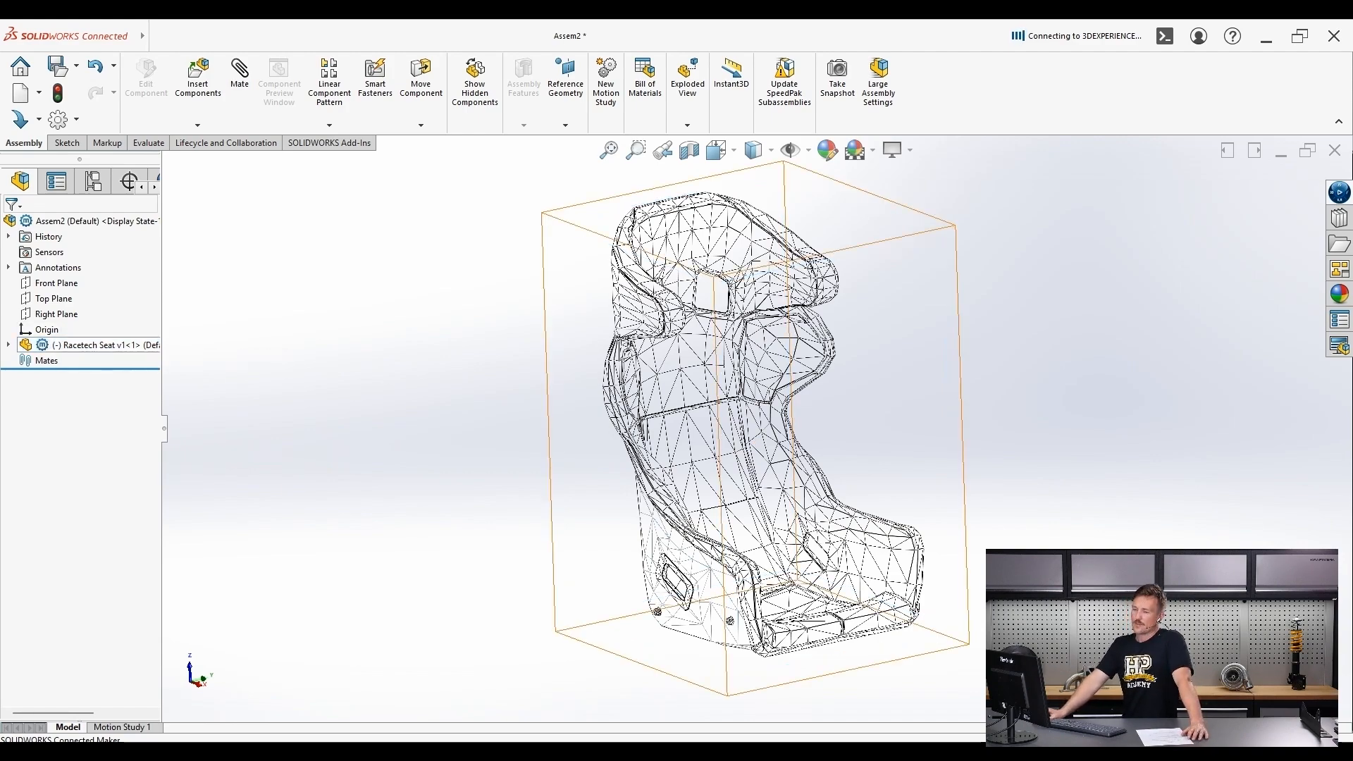
{"action": "middle_click_drag", "start_coordinate": [741, 401], "coordinate": [611, 248]}
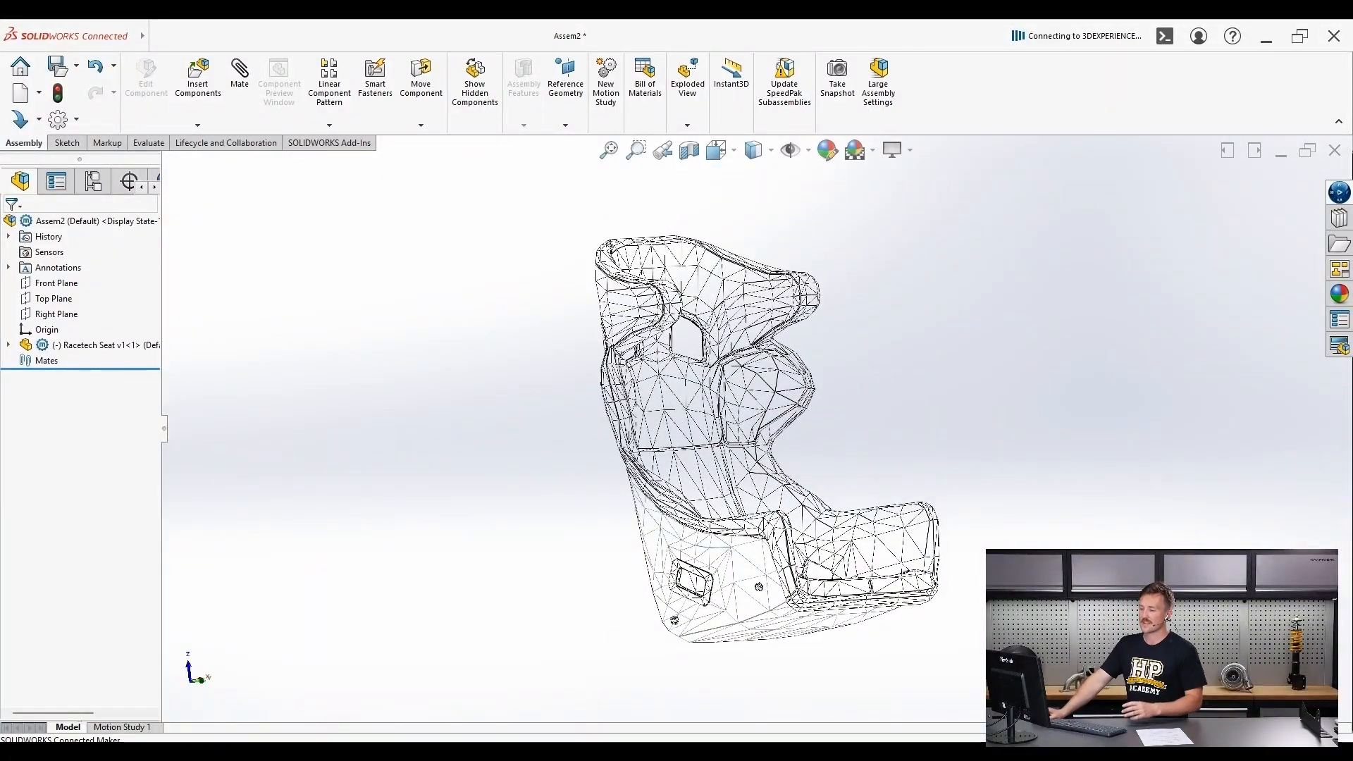
{"action": "middle_click_drag", "start_coordinate": [748, 381], "coordinate": [638, 387]}
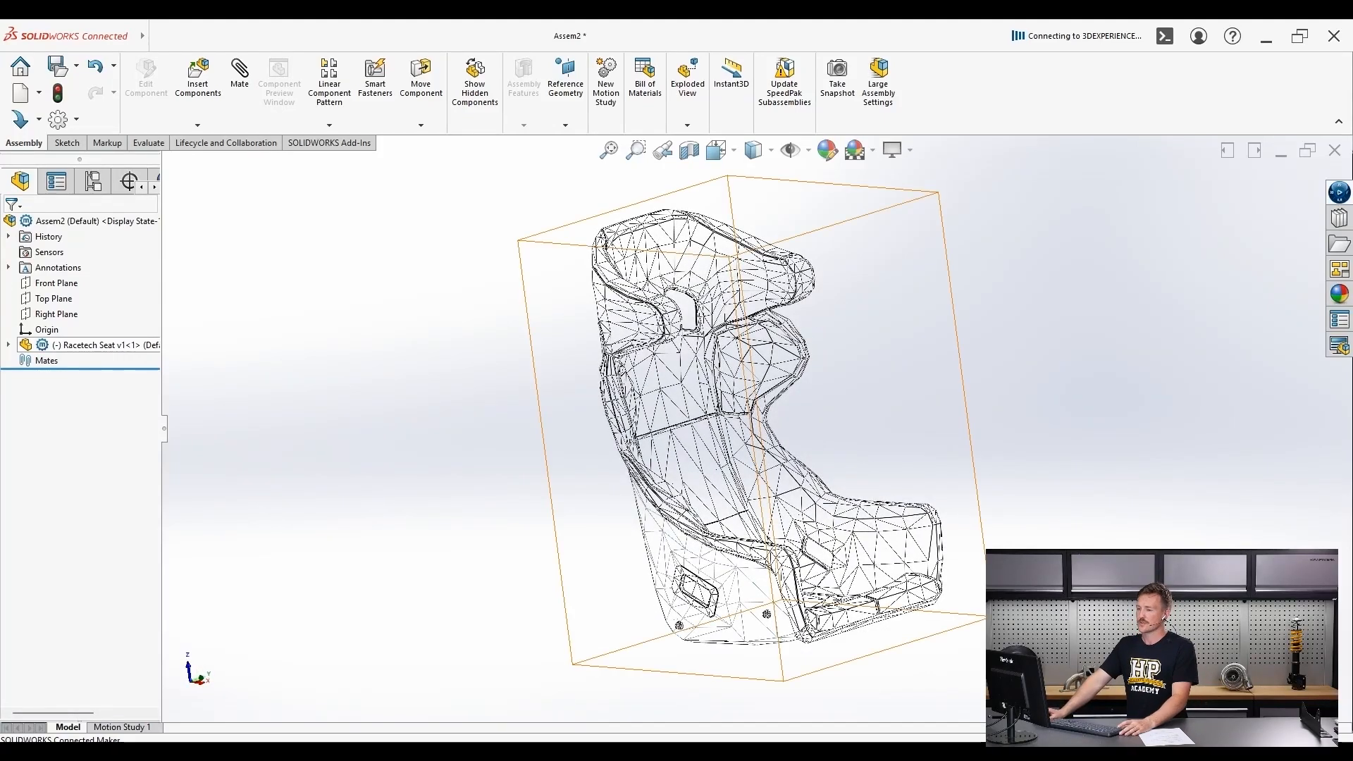
{"action": "left_click", "coordinate": [93, 345]}
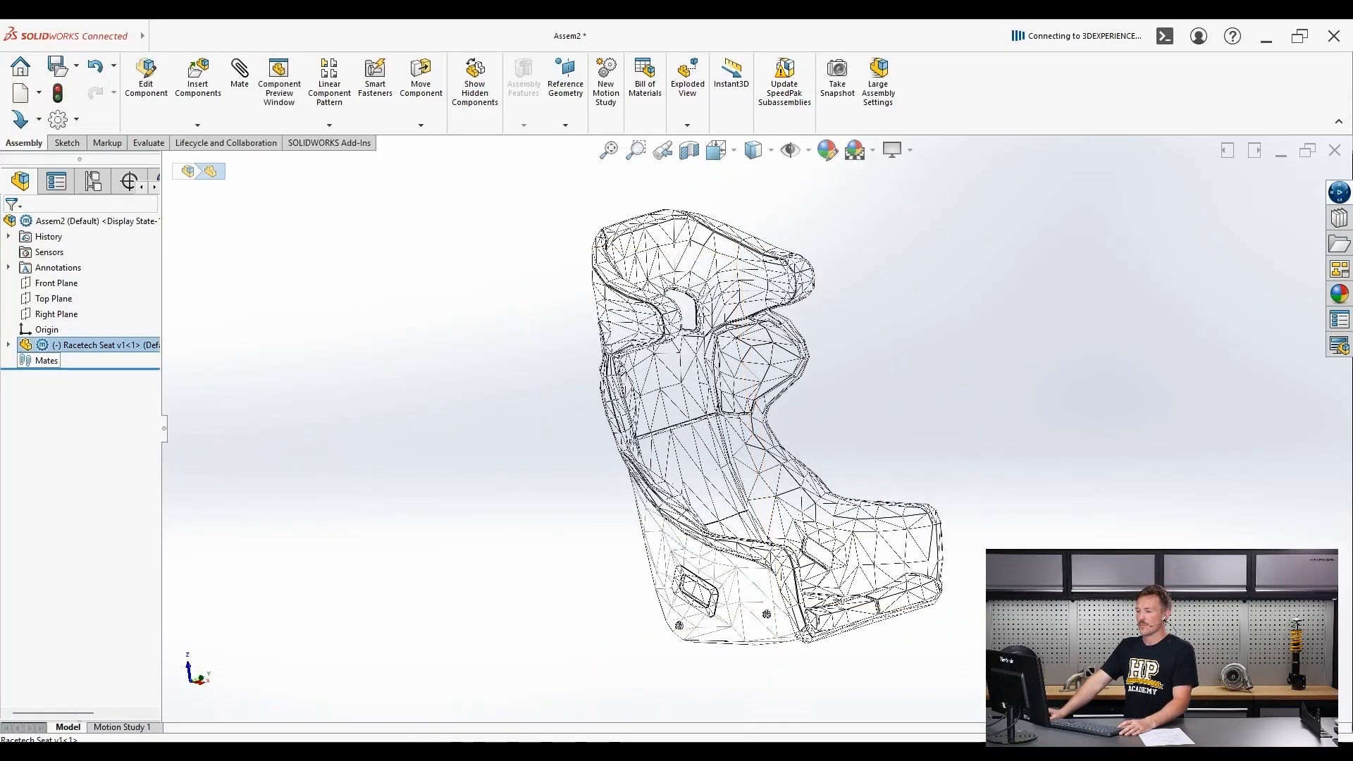
{"action": "key", "text": "Escape"}
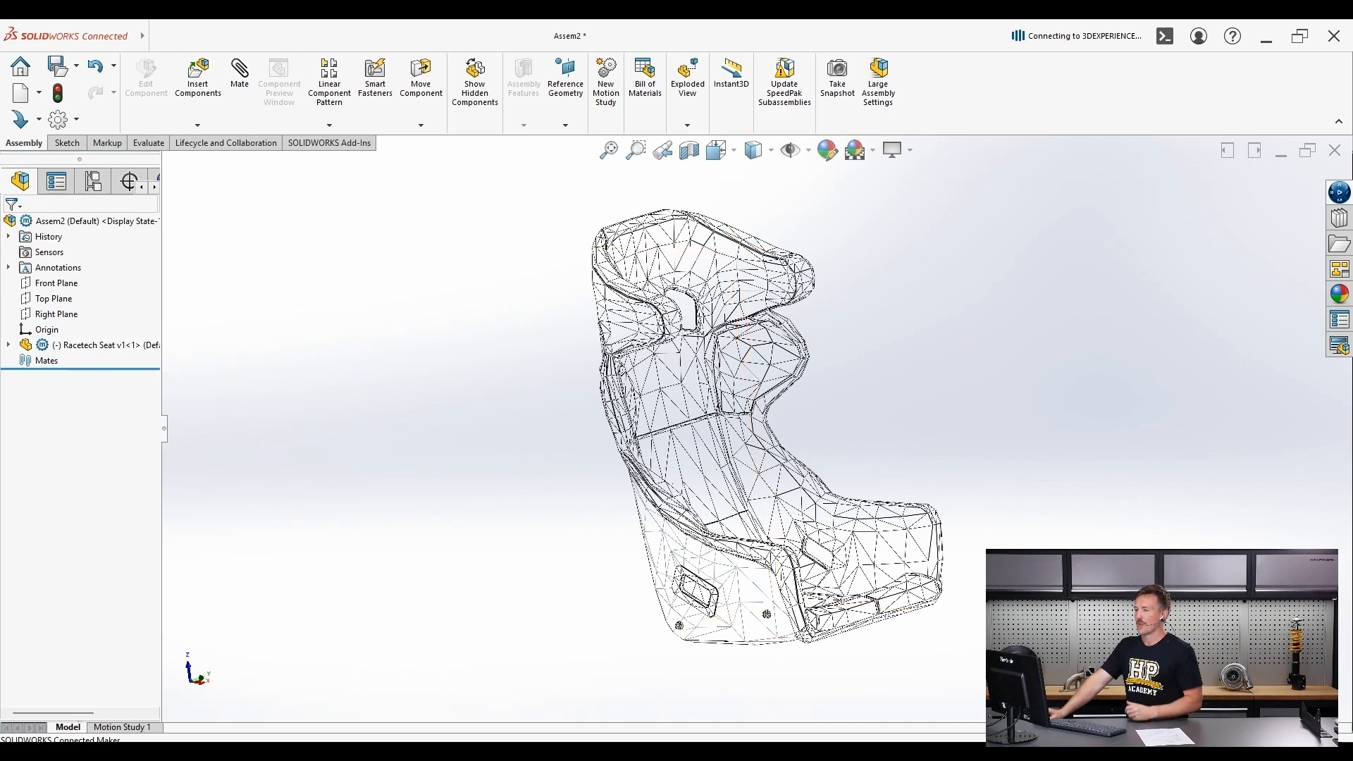
- Add a coincident mate between the assembly's Front Plane and the seat's Right Plane, with the mate alignment flipped
{"action": "left_click", "coordinate": [240, 78]}
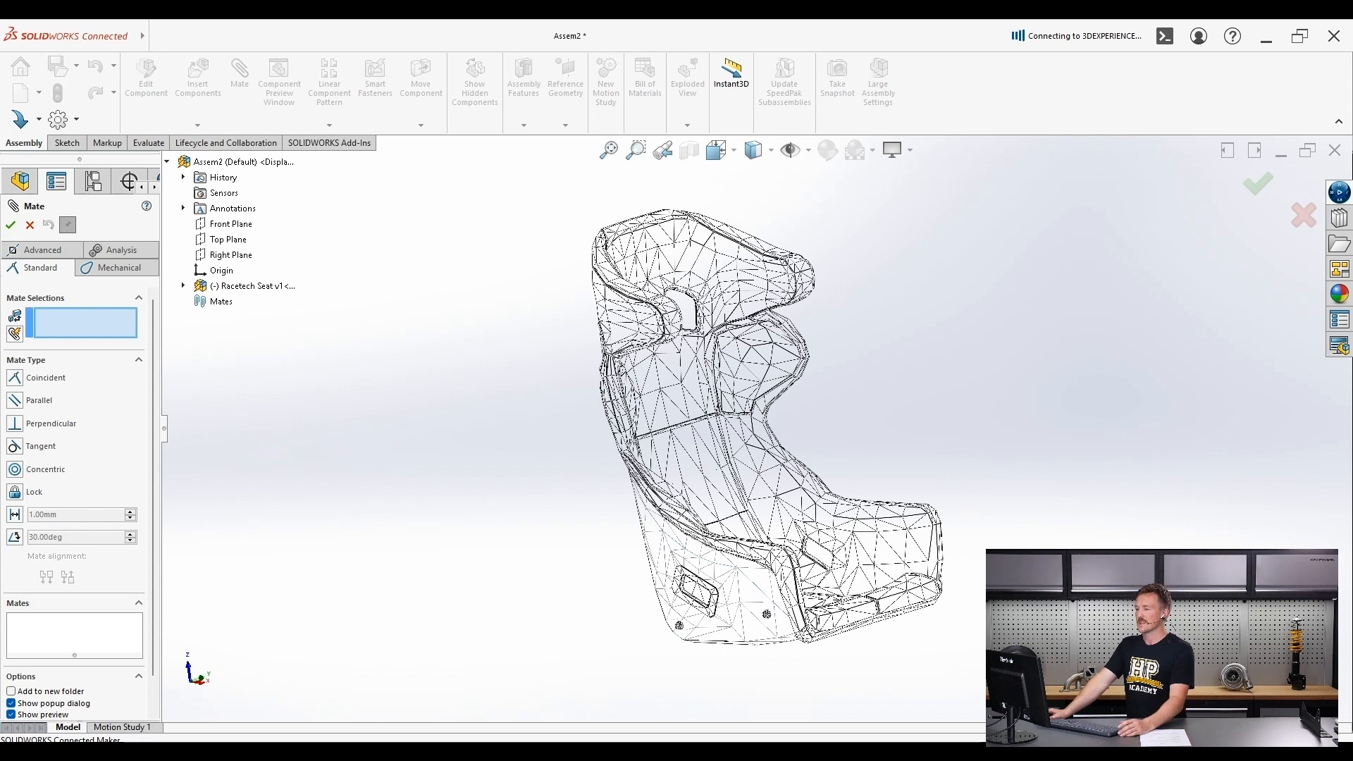
{"action": "left_click", "coordinate": [183, 286]}
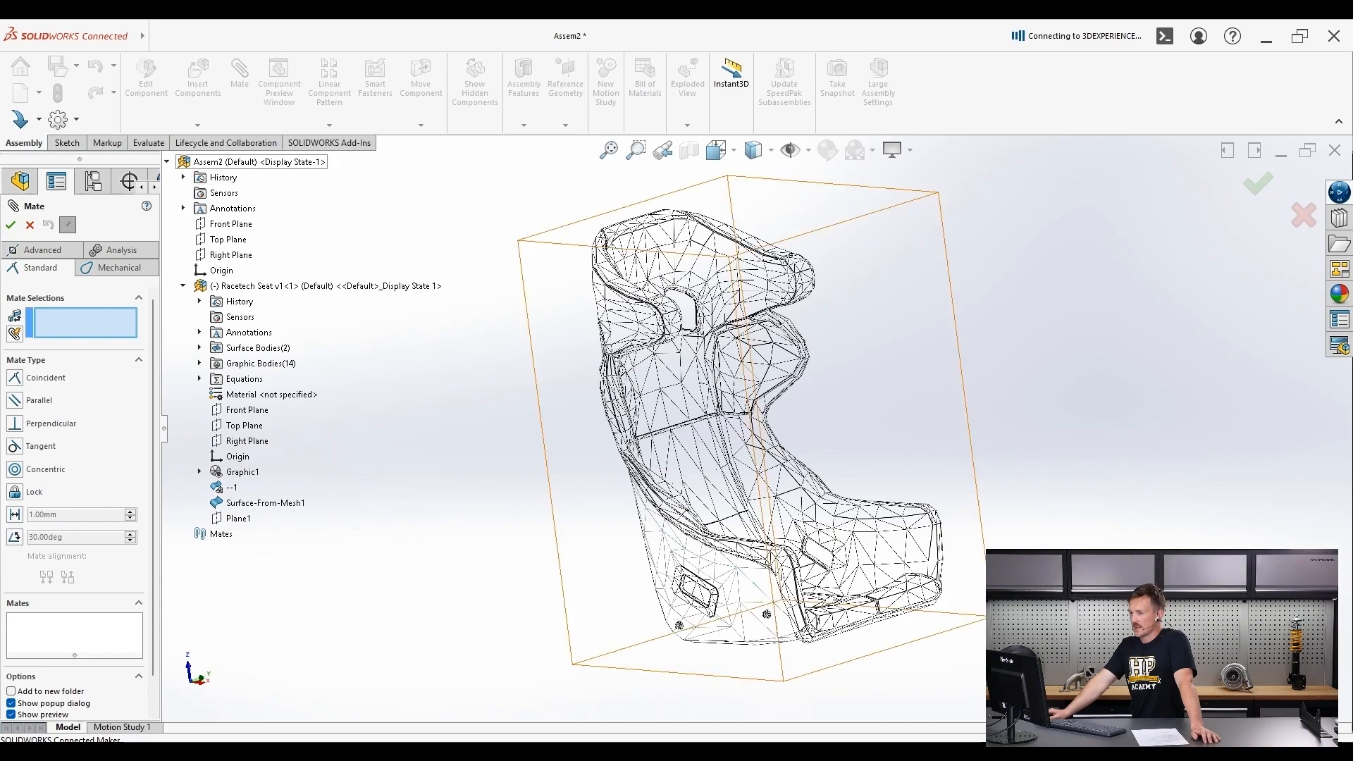
{"action": "left_click", "coordinate": [230, 224]}
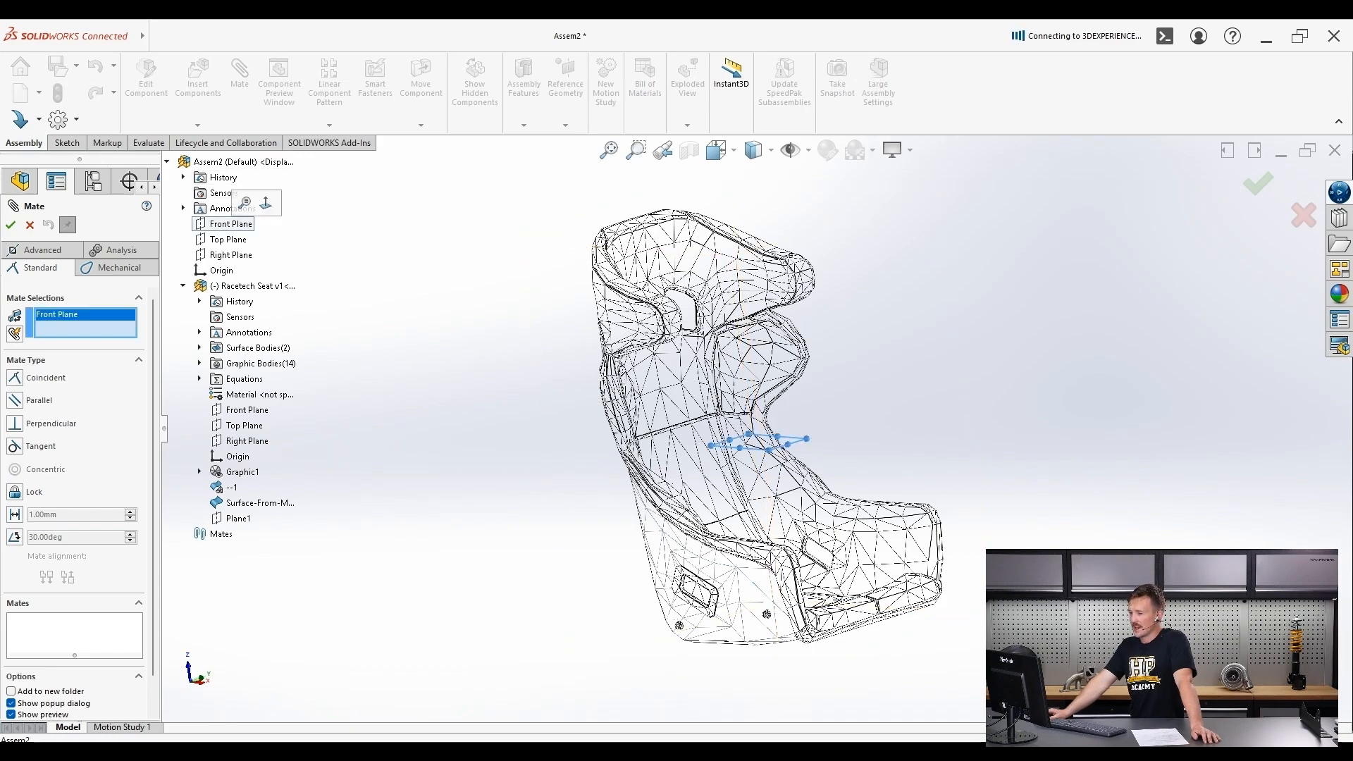
{"action": "middle_click_drag", "start_coordinate": [705, 437], "coordinate": [754, 444]}
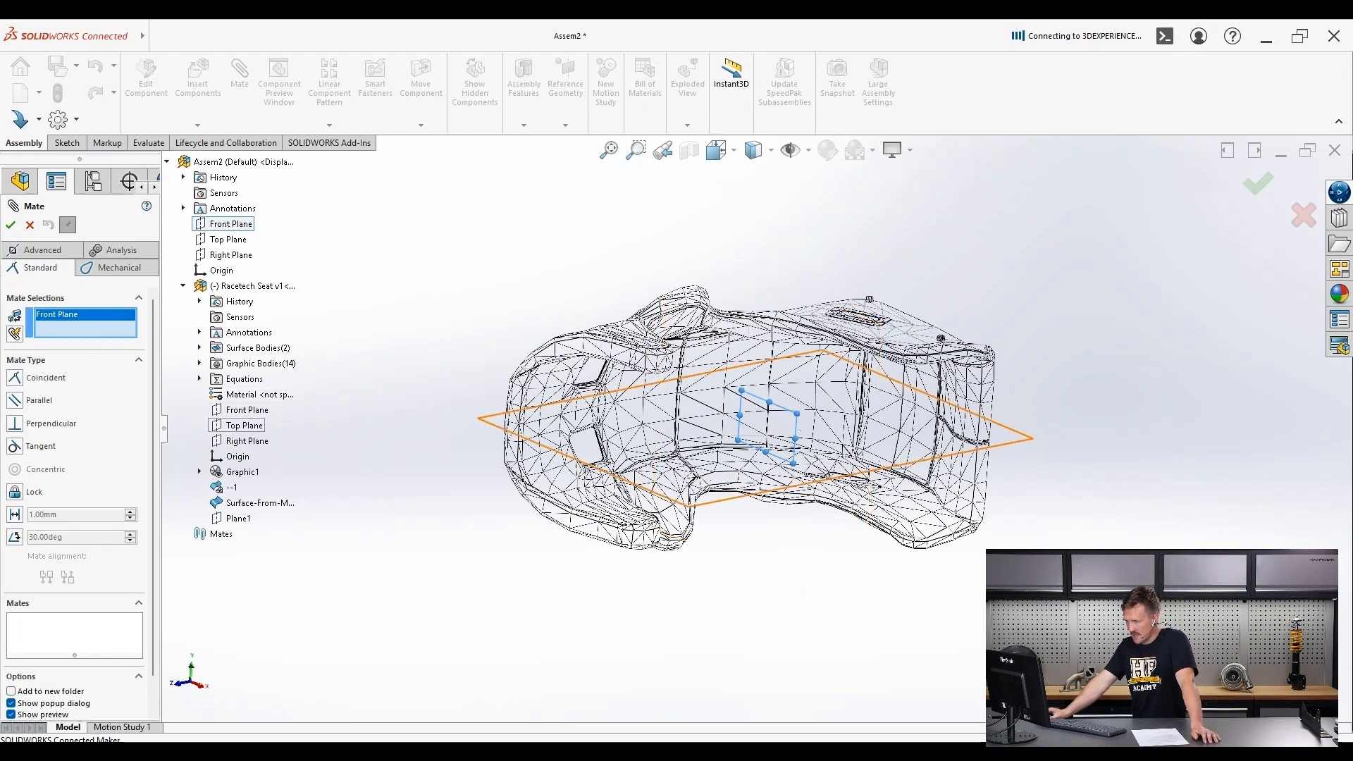
{"action": "left_click", "coordinate": [247, 441]}
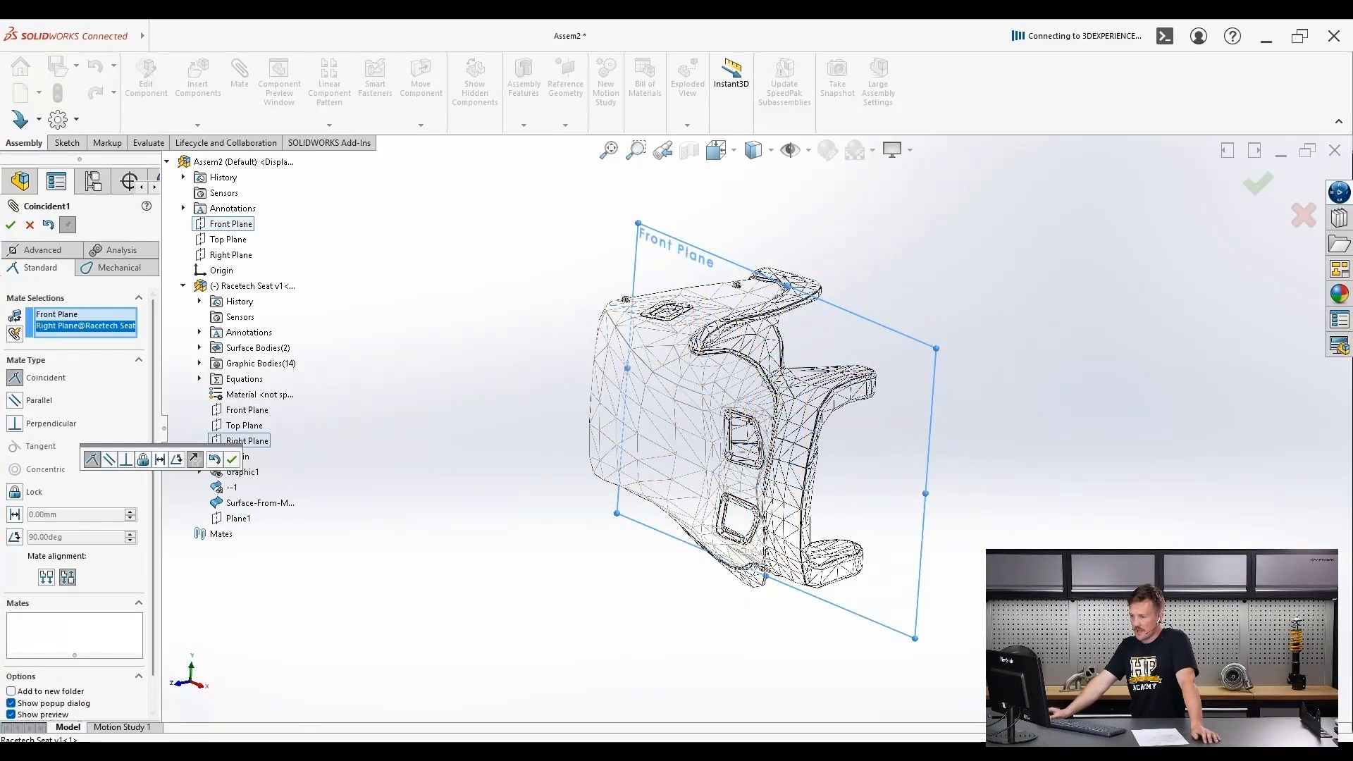
{"action": "left_click", "coordinate": [195, 459]}
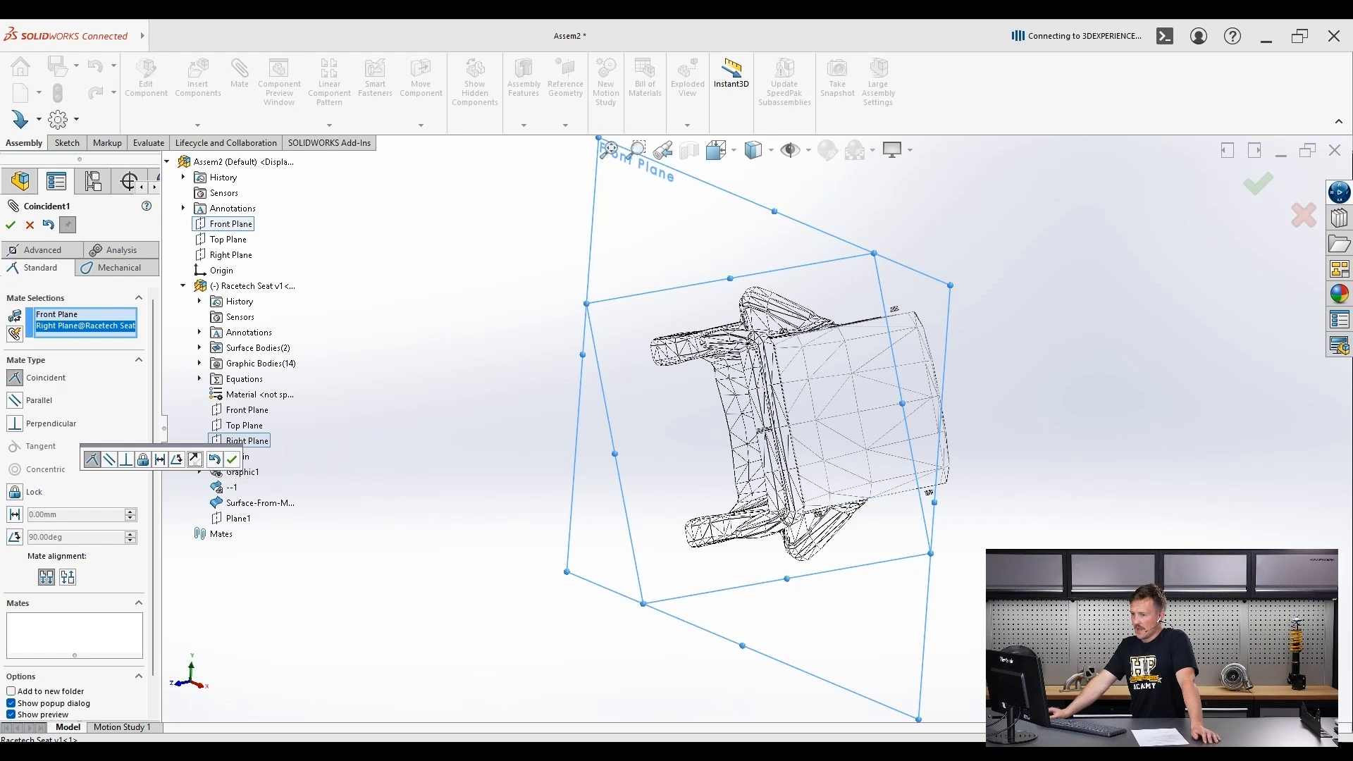
{"action": "left_click", "coordinate": [232, 459]}
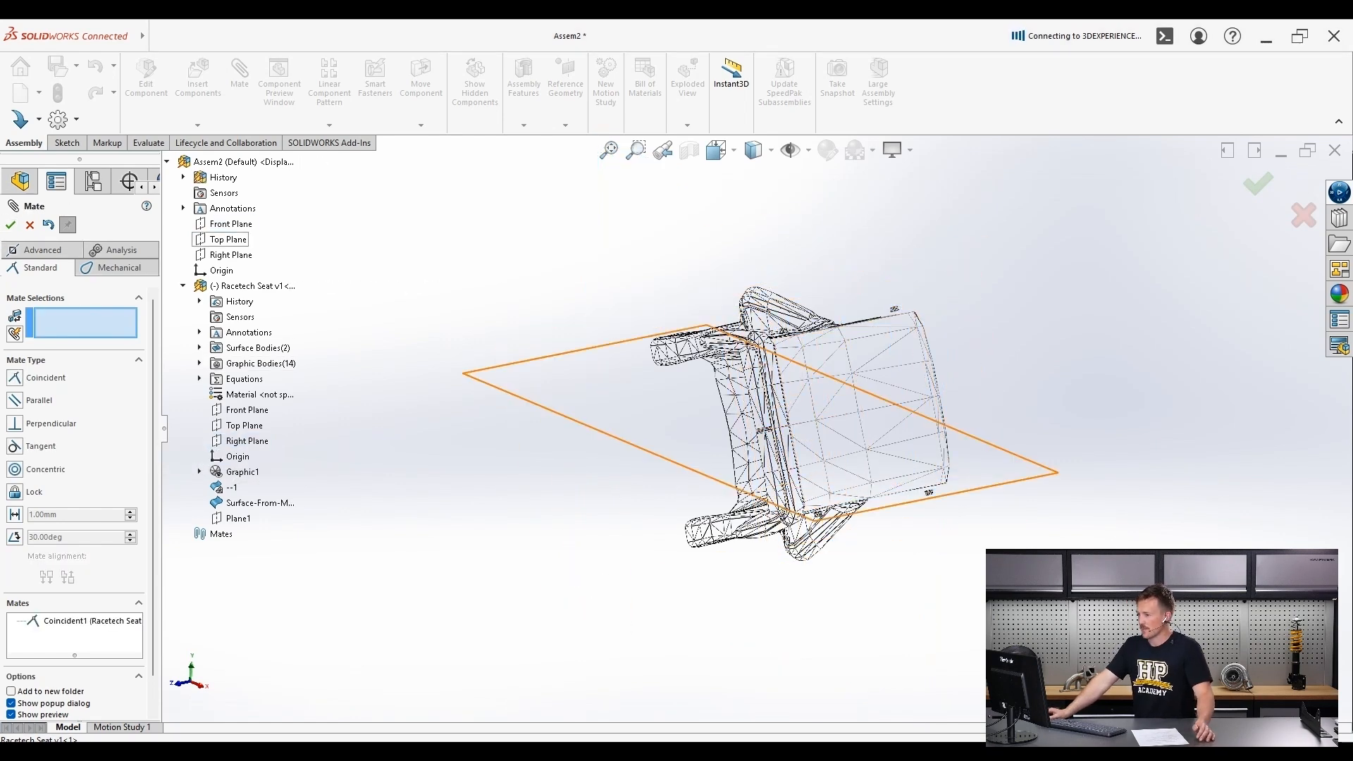
- Add a coincident mate between the assembly's Top Plane and the seat's Front Plane
{"action": "left_click", "coordinate": [227, 239]}
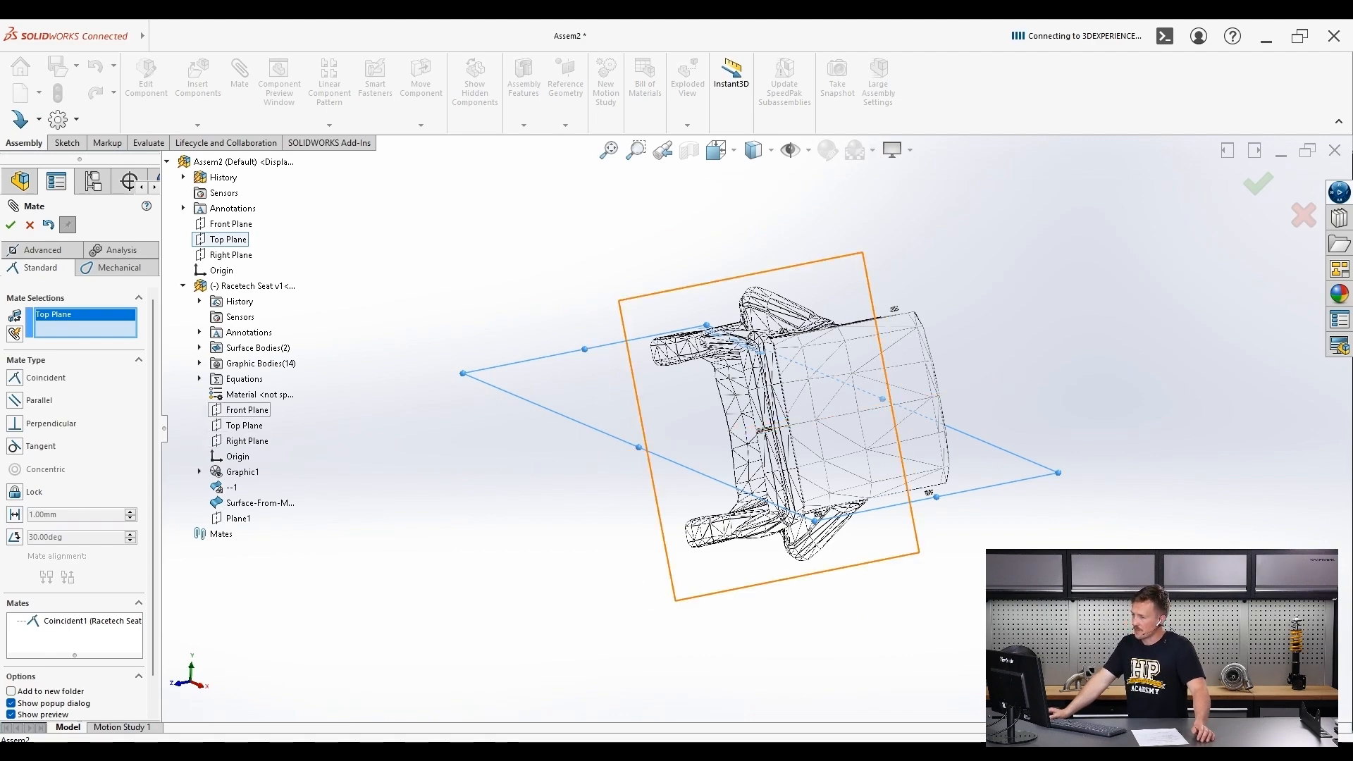
{"action": "left_click", "coordinate": [247, 410]}
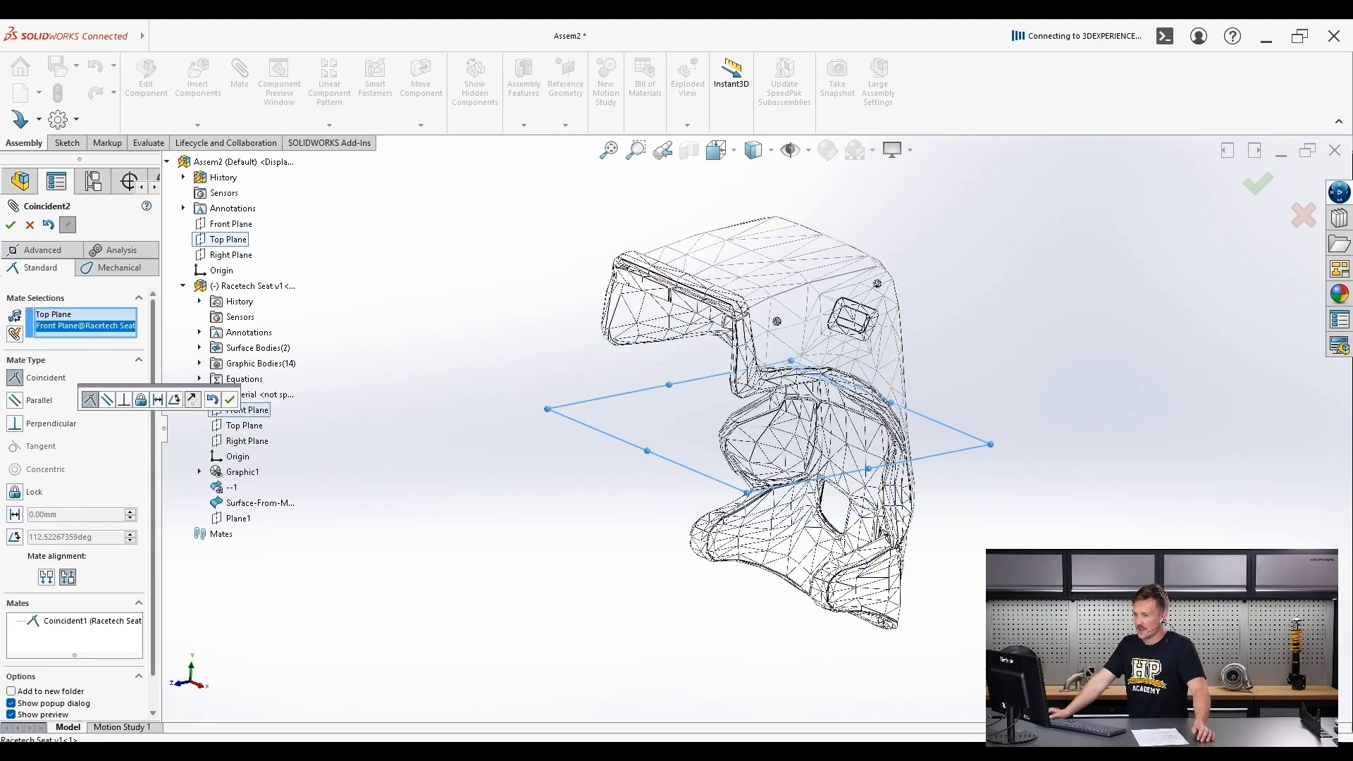
{"action": "left_click", "coordinate": [230, 399]}
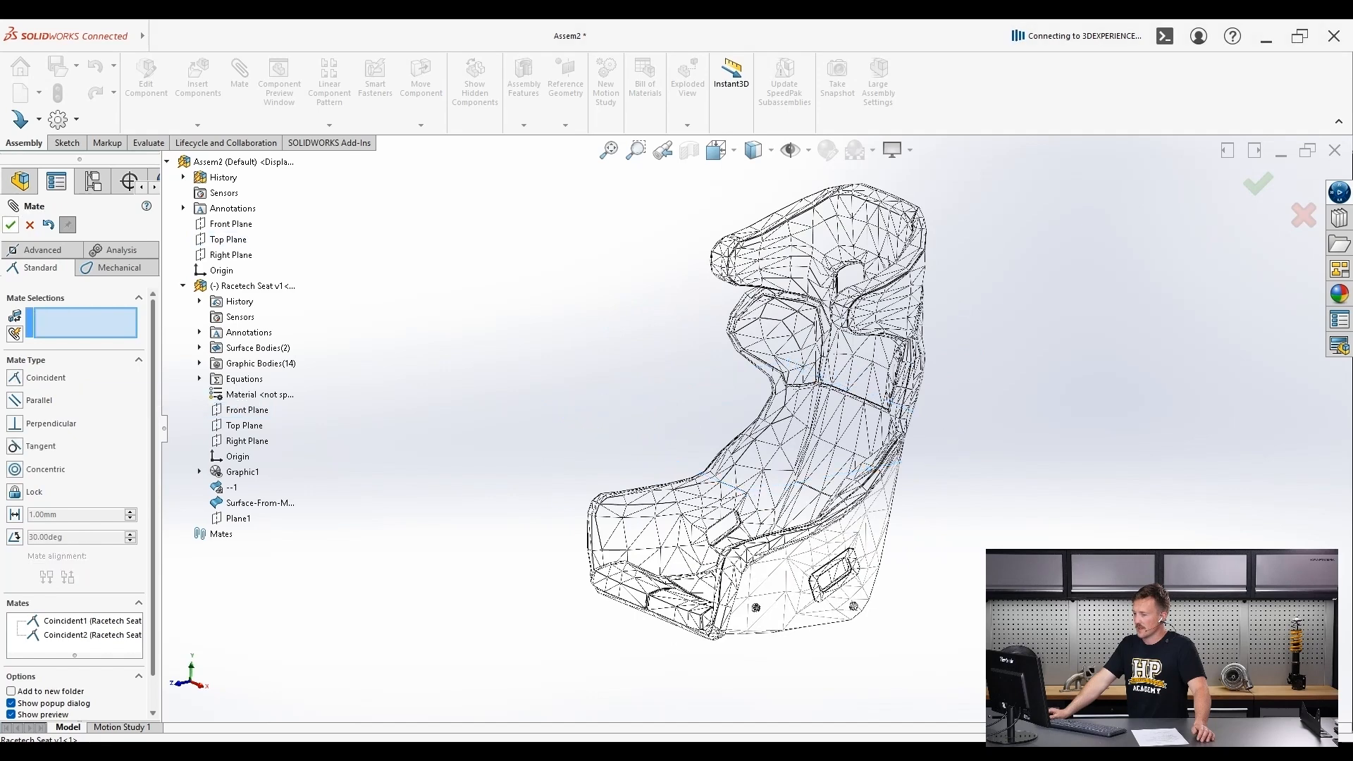
- Try to add a coincident mate between the assembly's Right Plane and the seat's Right Plane
{"action": "left_click", "coordinate": [231, 255]}
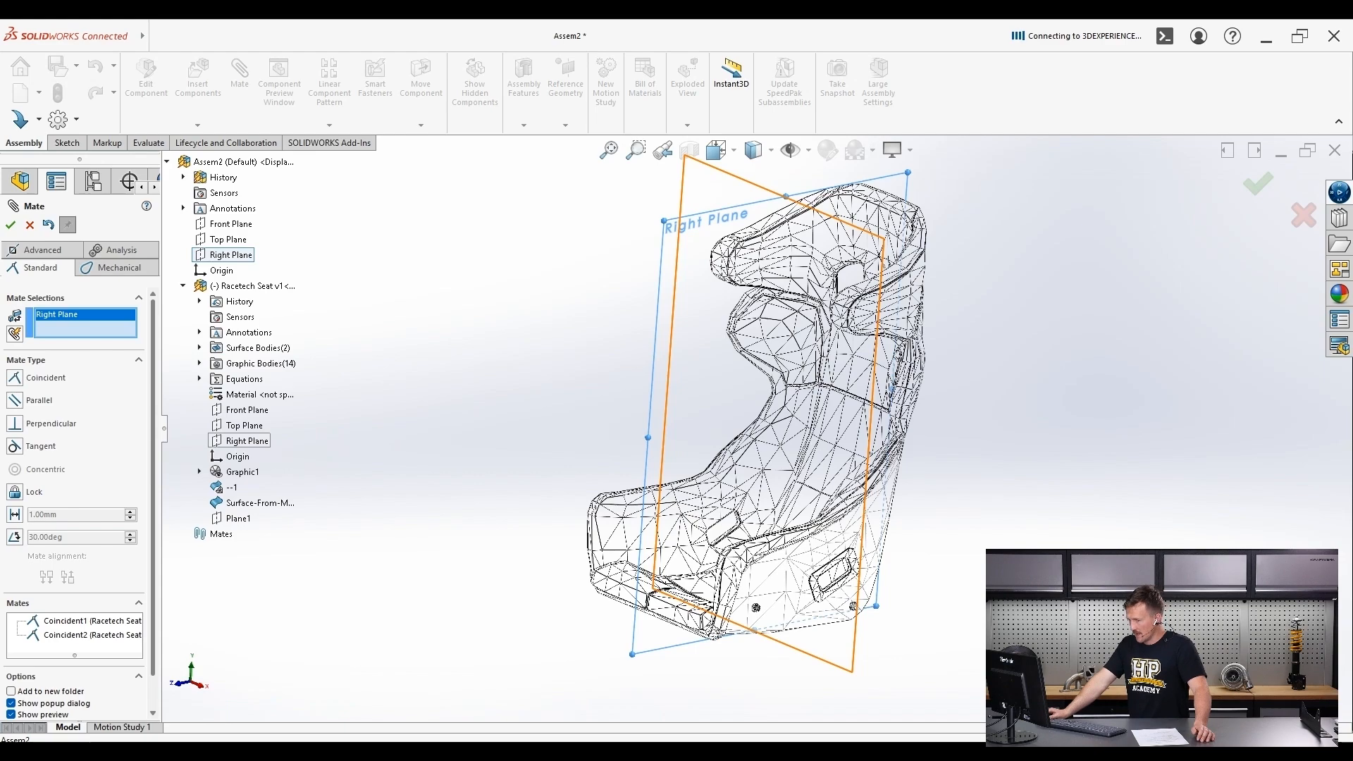
{"action": "left_click", "coordinate": [247, 441]}
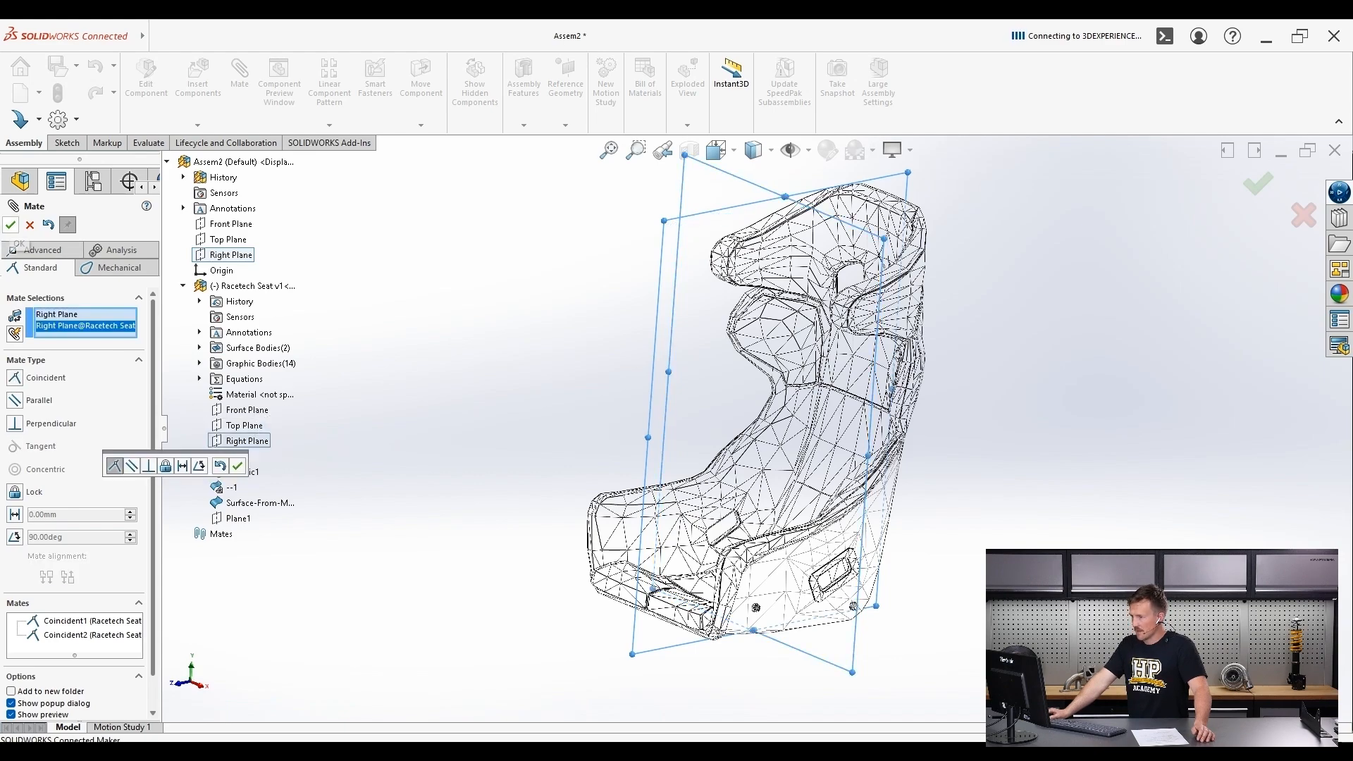
{"action": "middle_click_drag", "start_coordinate": [437, 324], "coordinate": [441, 384]}
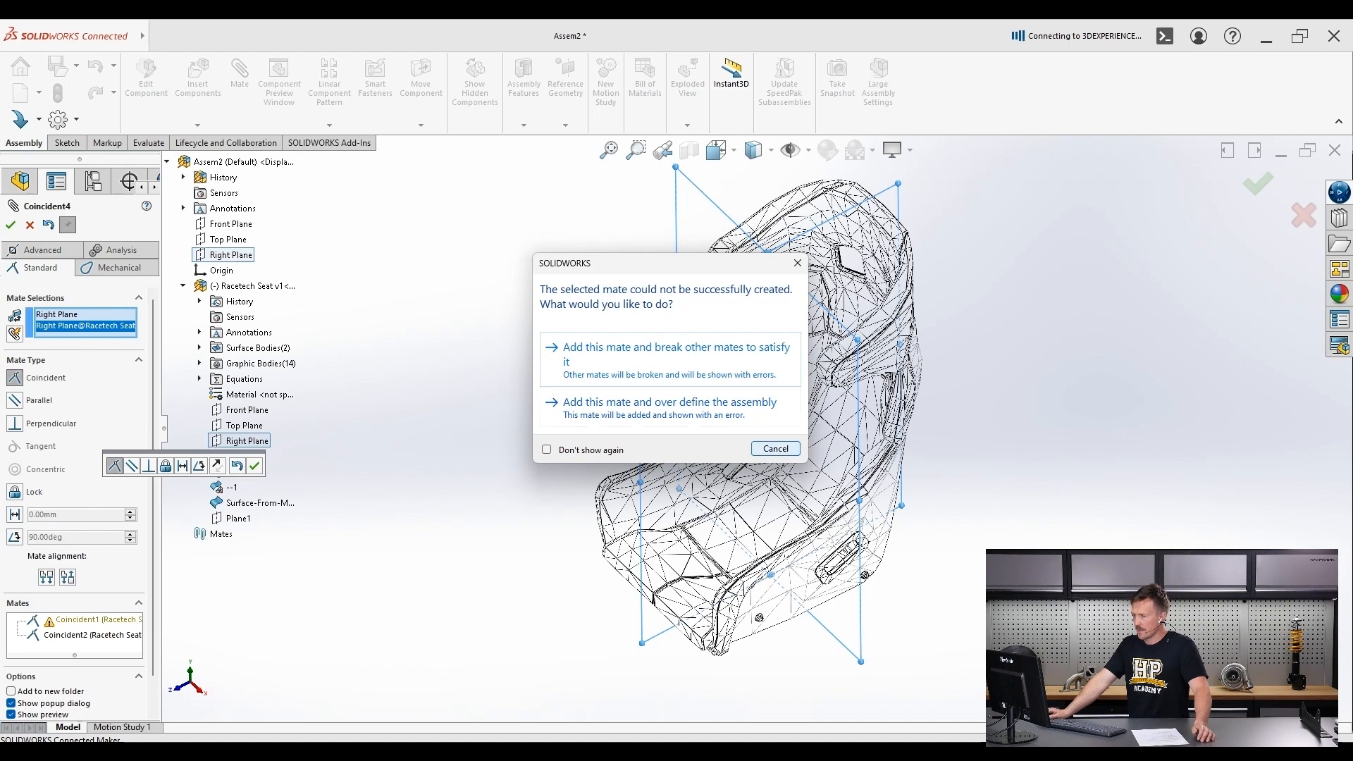
{"action": "left_click", "coordinate": [776, 449]}
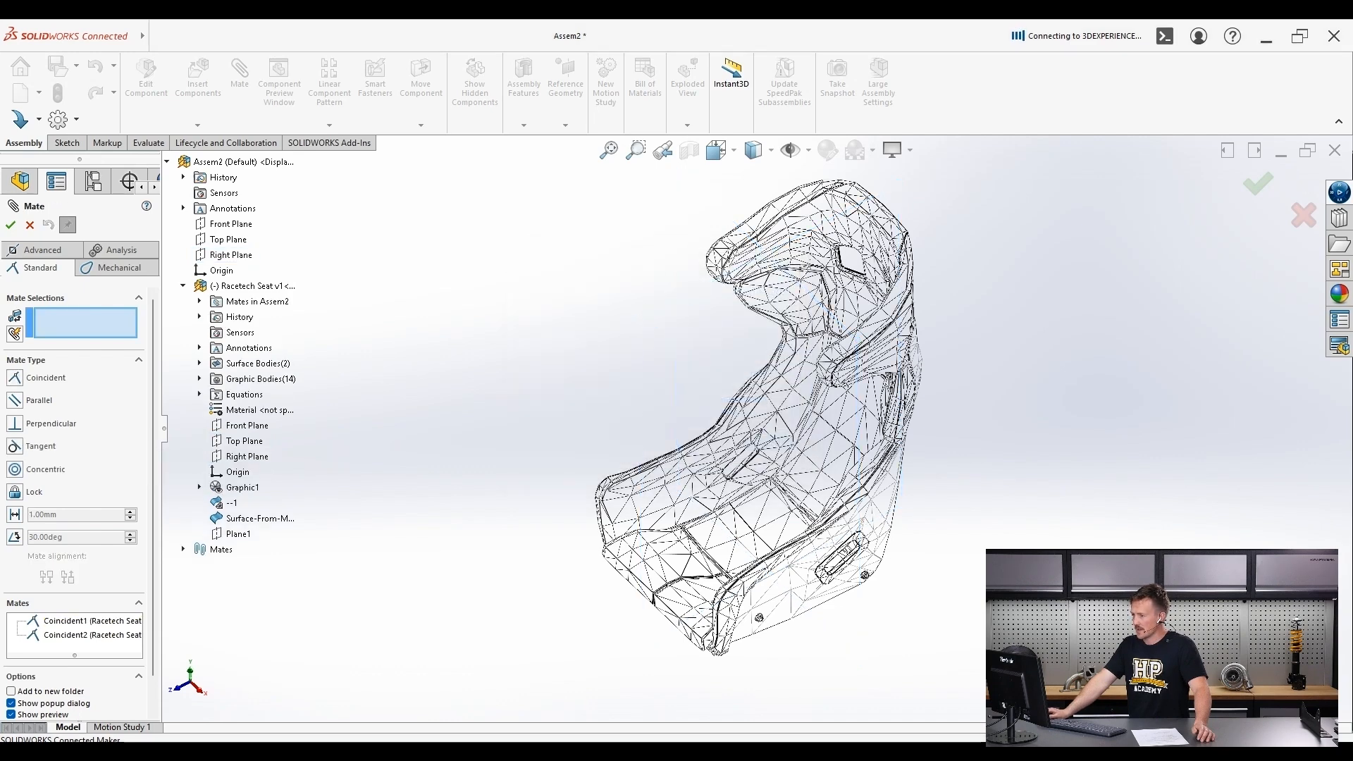
- Add a coincident mate between the assembly's Right Plane and the seat's Top Plane, and finish mating
{"action": "left_click", "coordinate": [231, 256]}
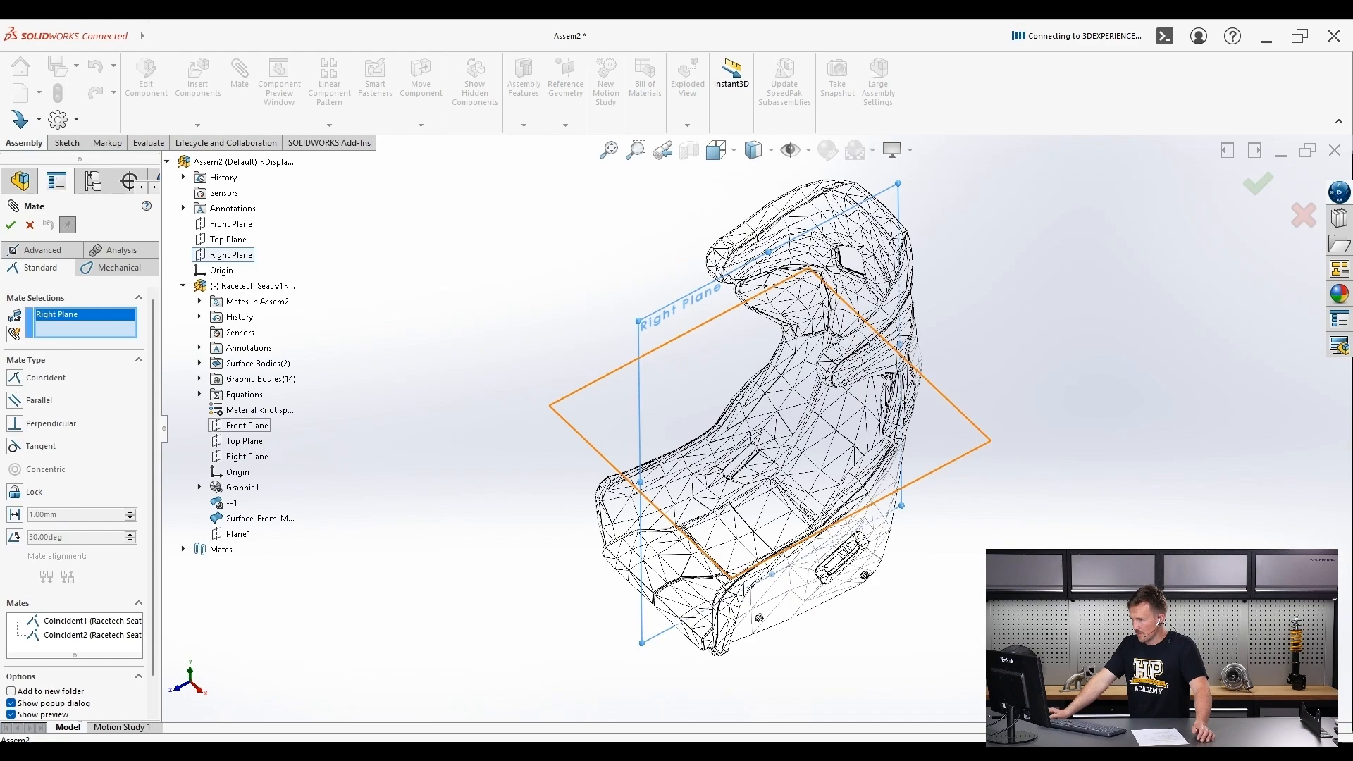
{"action": "left_click", "coordinate": [243, 442]}
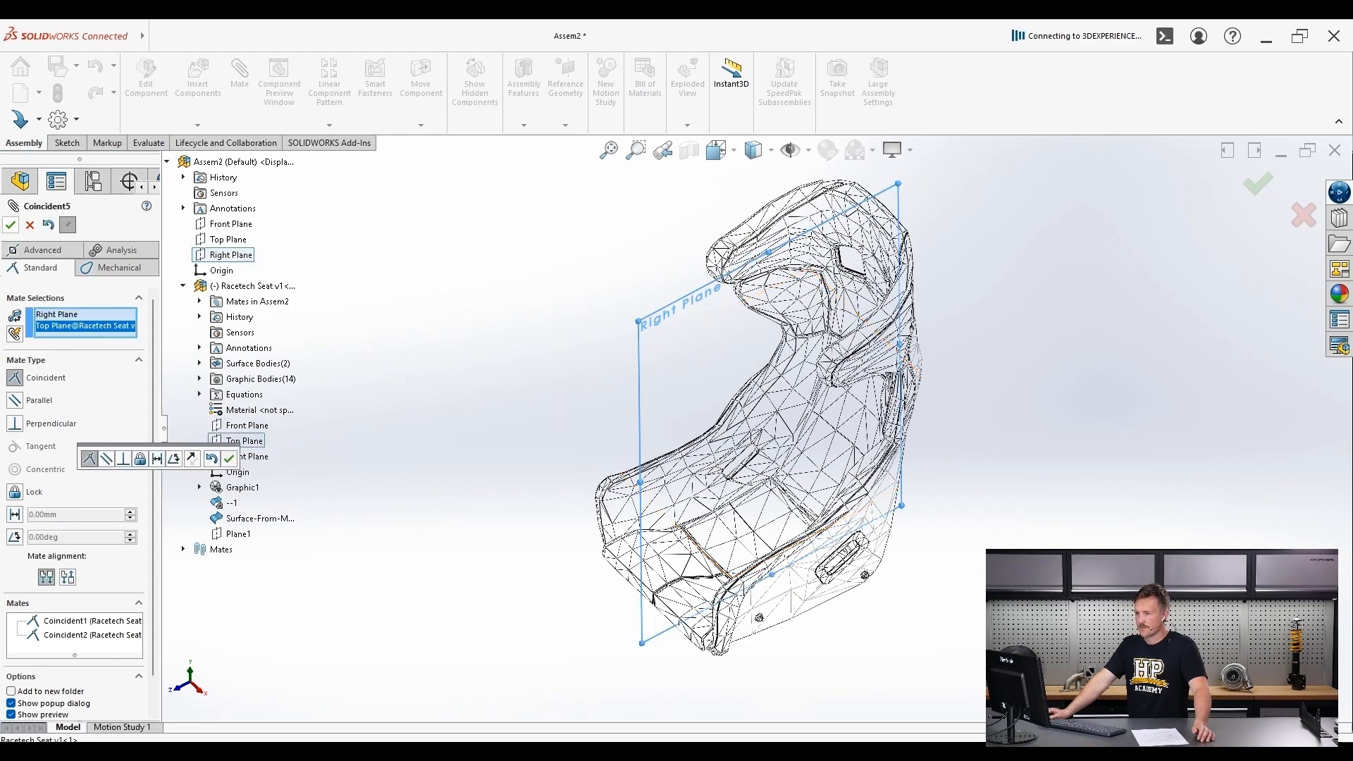
{"action": "left_click", "coordinate": [10, 225]}
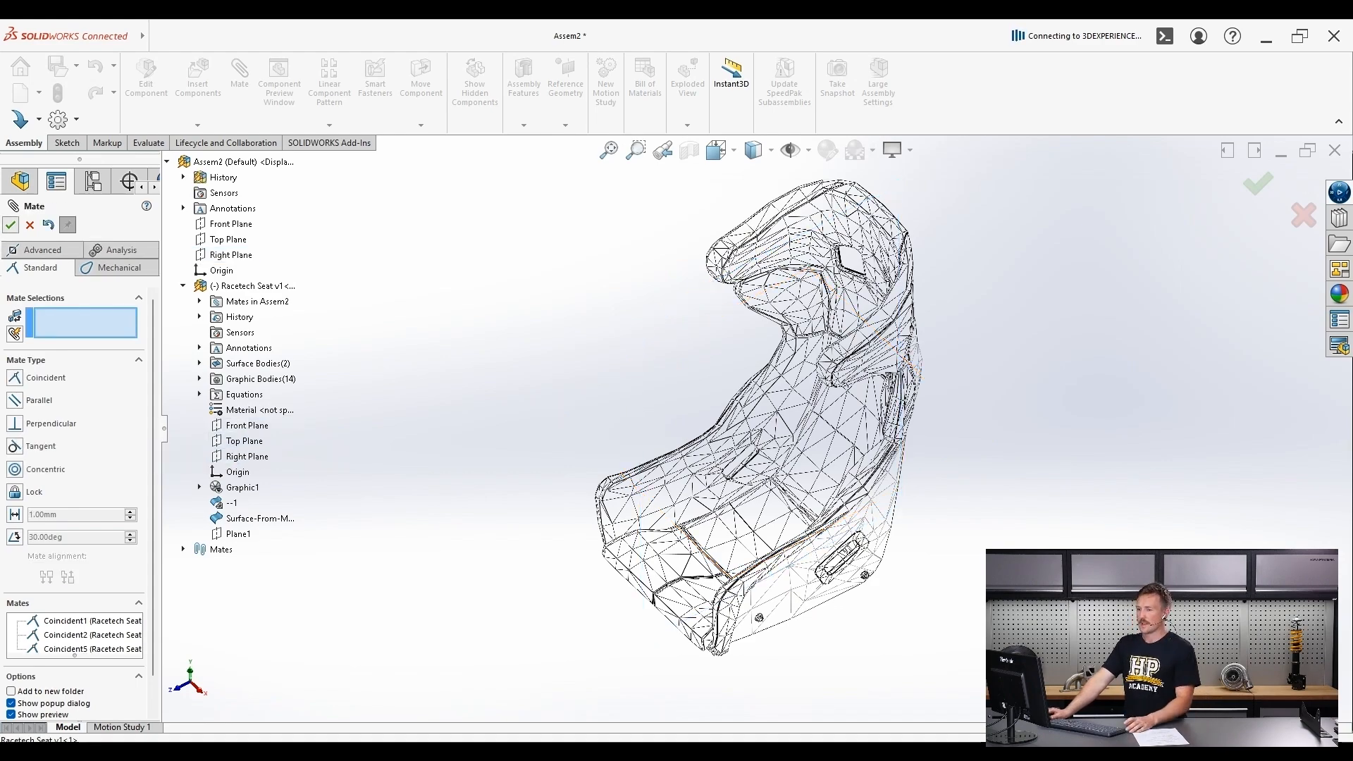
{"action": "left_click", "coordinate": [11, 225]}
{"action": "middle_click_drag", "start_coordinate": [578, 423], "coordinate": [783, 604]}
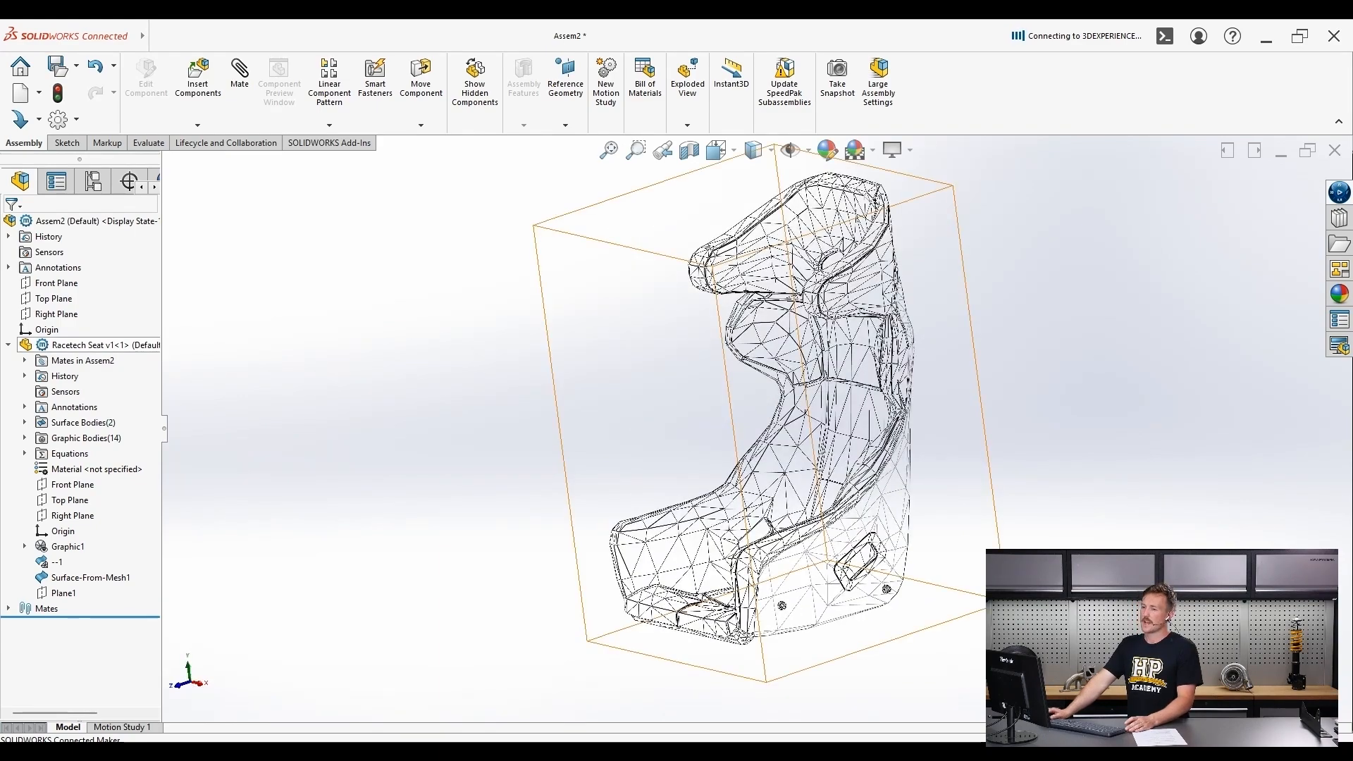
{"action": "left_click", "coordinate": [8, 345]}
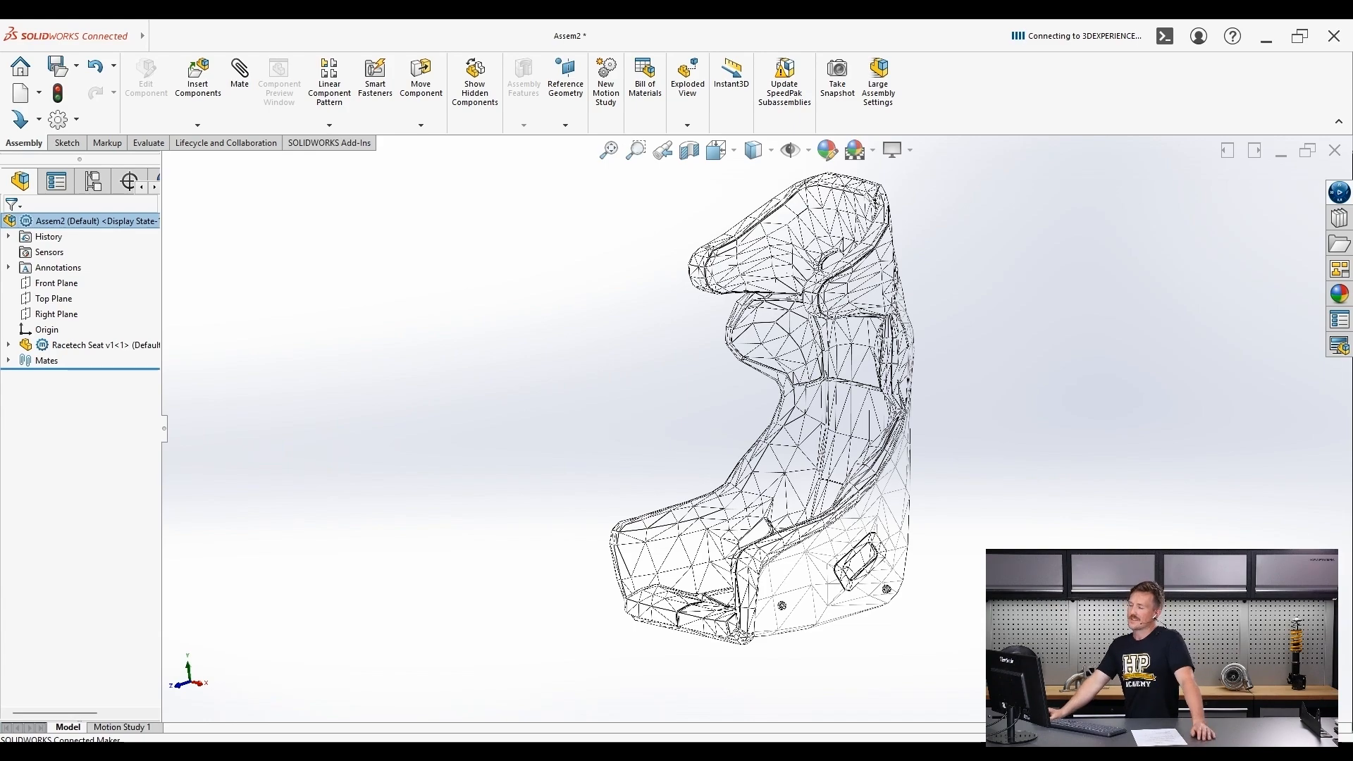
- Insert a new part into the assembly and start editing it in the context of the seat
{"action": "middle_click_drag", "start_coordinate": [677, 423], "coordinate": [895, 423]}
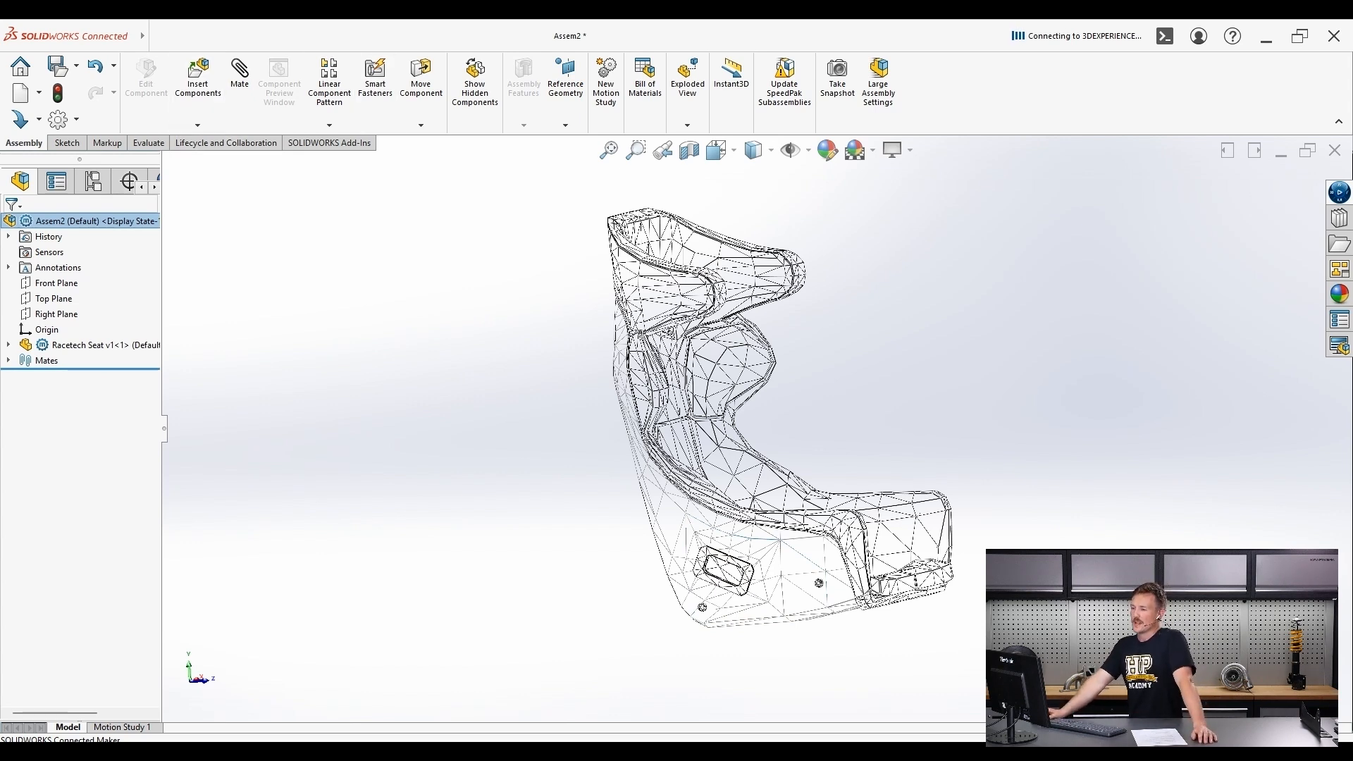
{"action": "left_click", "coordinate": [198, 125]}
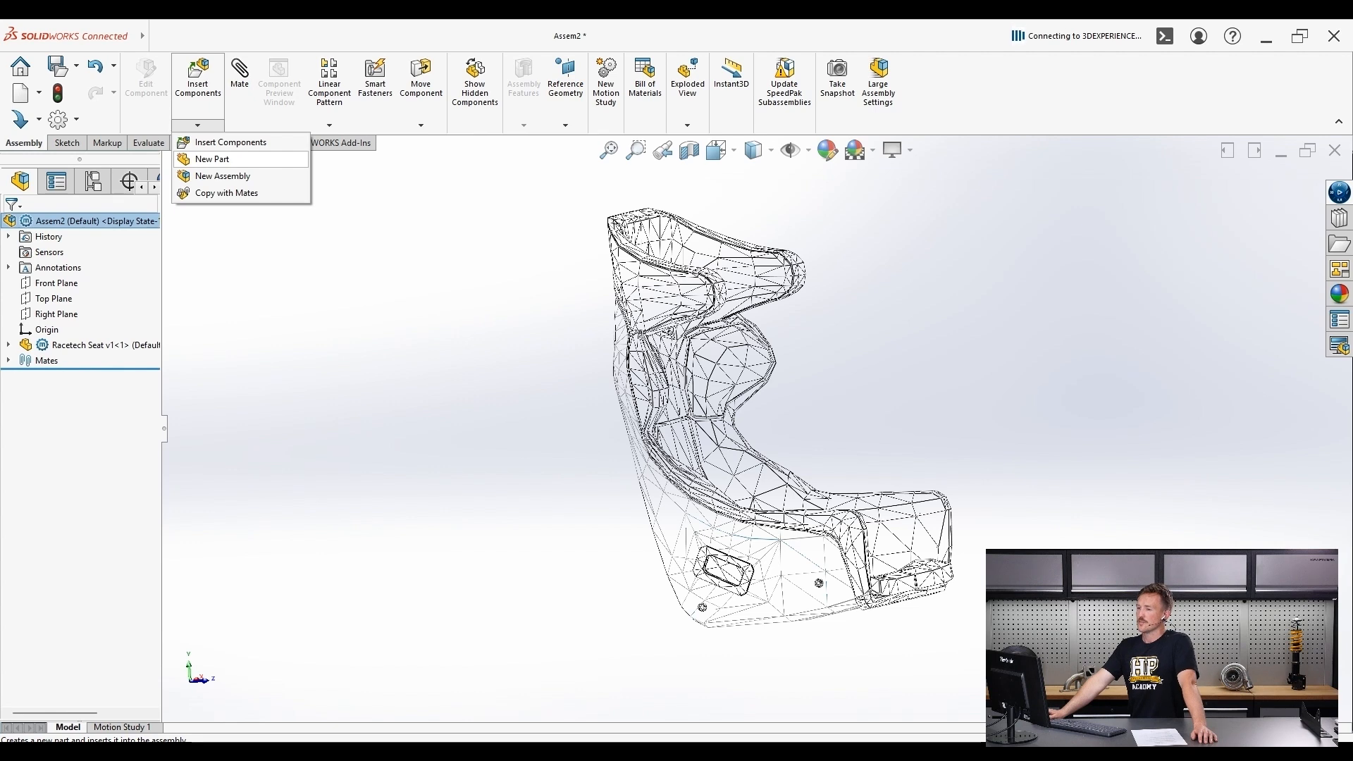
{"action": "left_click", "coordinate": [213, 158]}
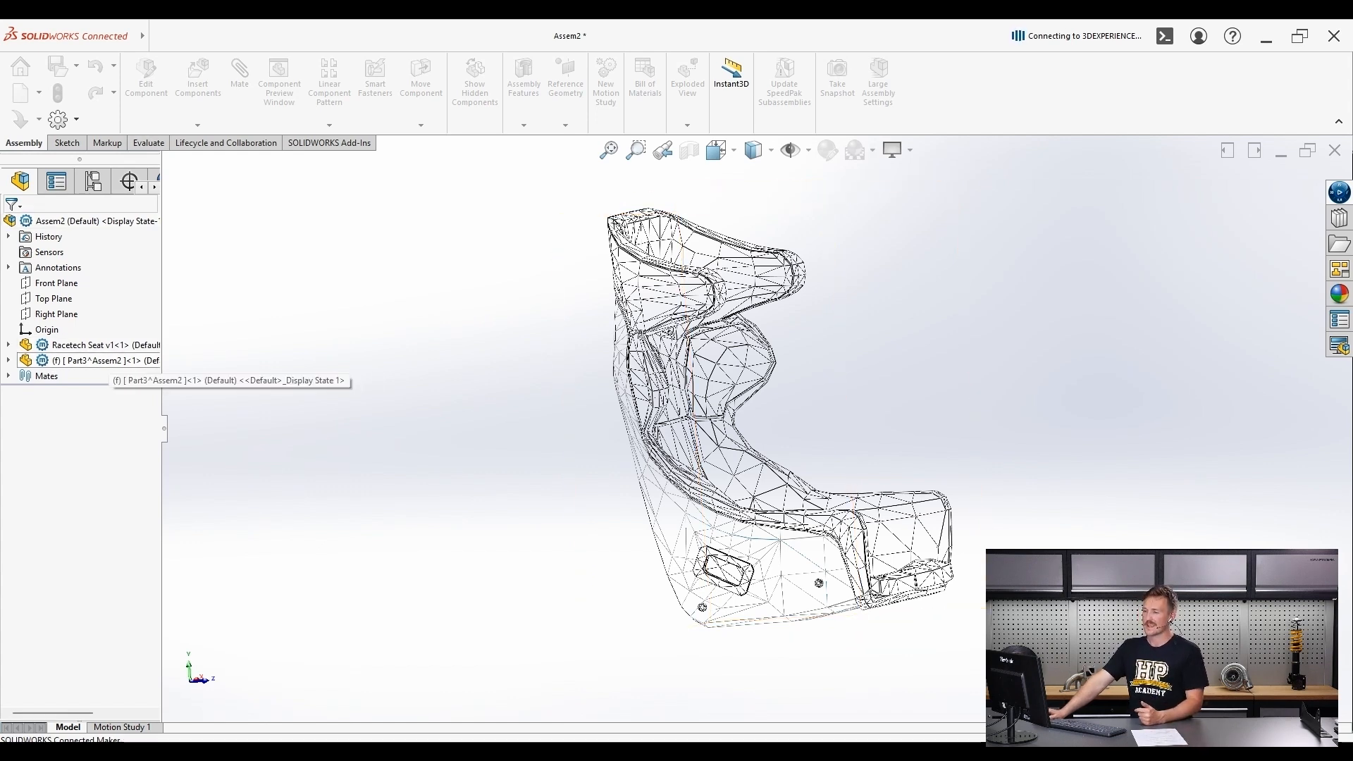
{"action": "key", "text": "Escape"}
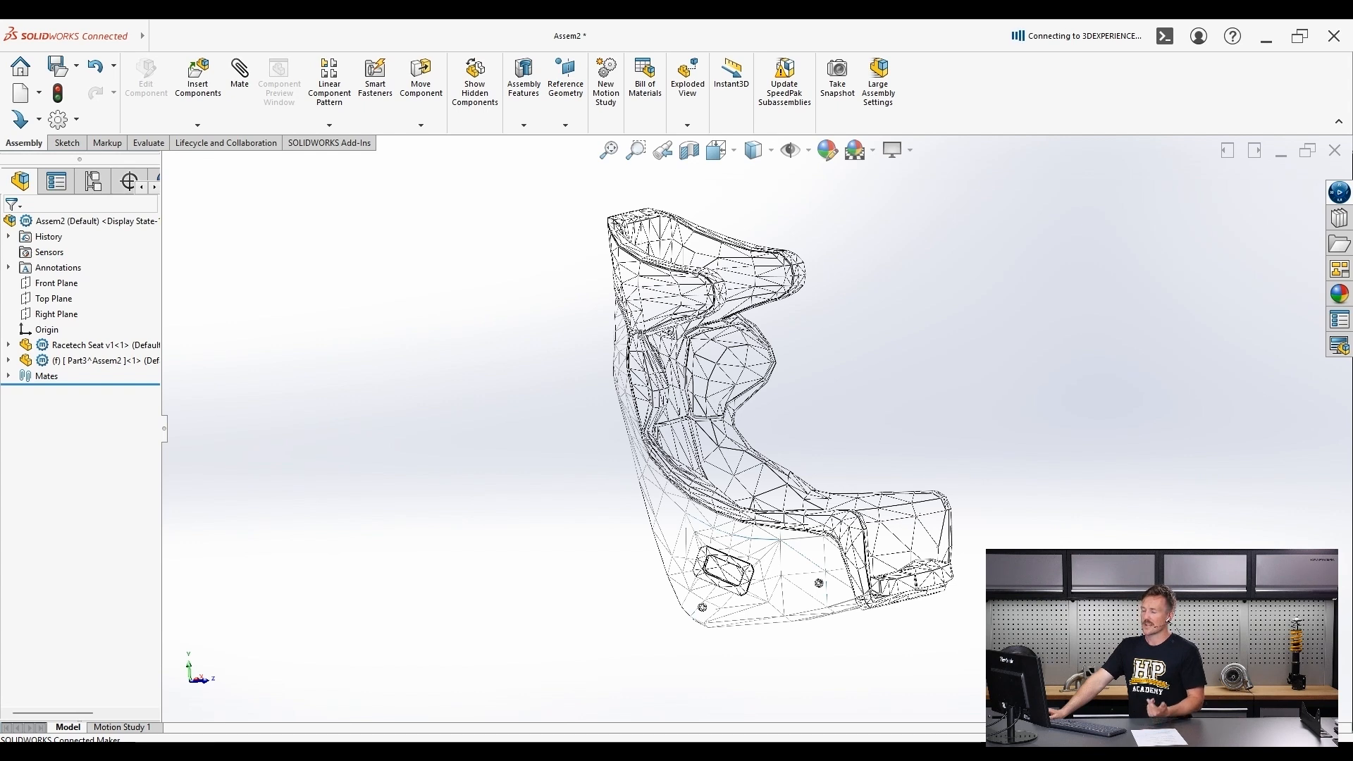
{"action": "left_click", "coordinate": [85, 360]}
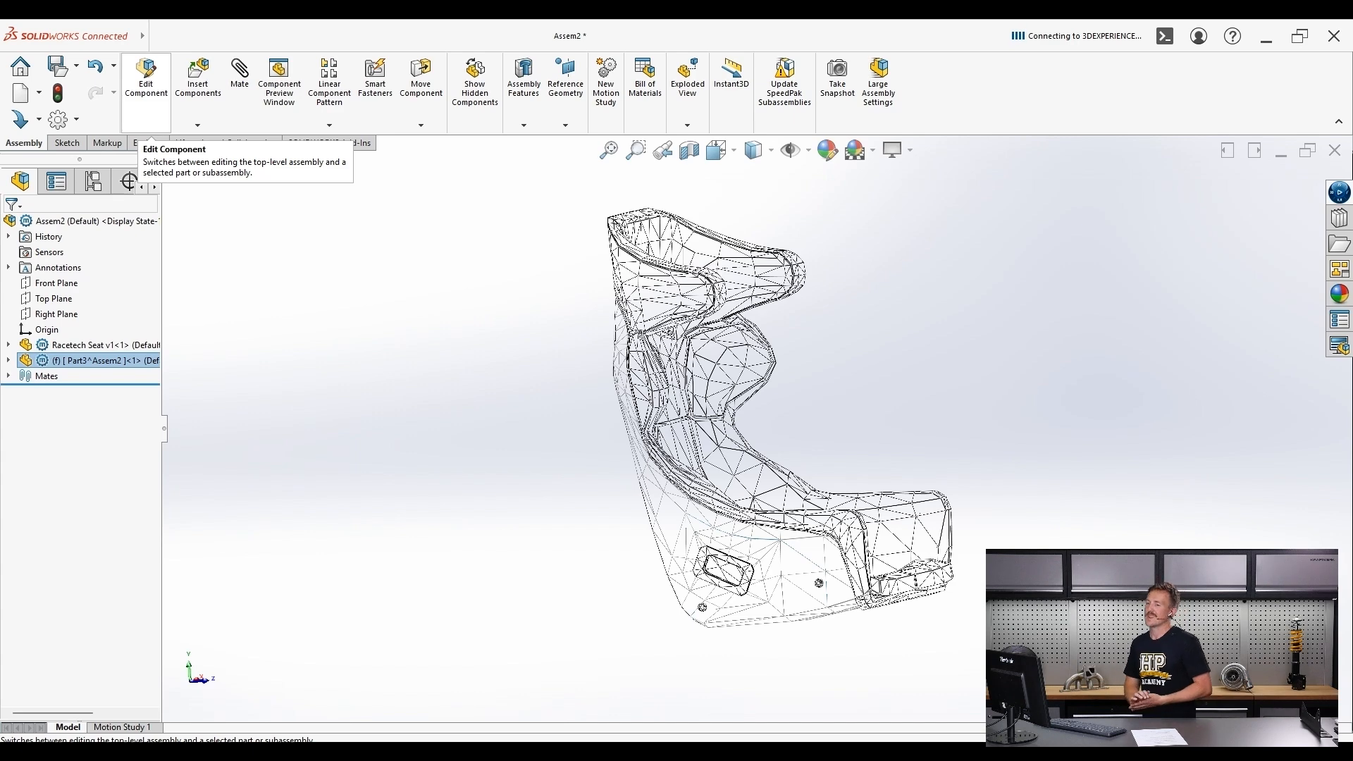
{"action": "left_click", "coordinate": [146, 76]}
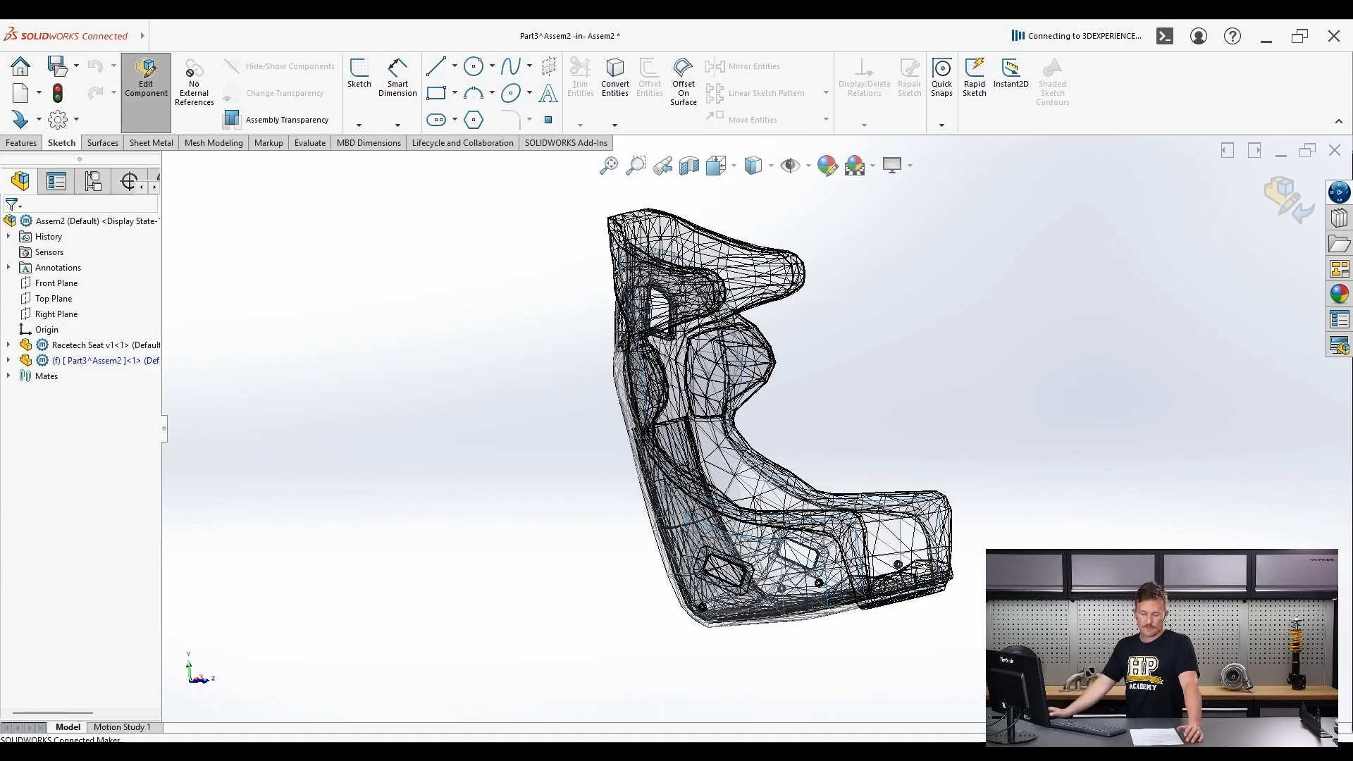
- Start a sketch in the new part on the flat surface around the seat's lower side mounting holes
{"action": "middle_click_drag", "start_coordinate": [761, 409], "coordinate": [803, 394]}
{"action": "middle_click_drag", "start_coordinate": [789, 335], "coordinate": [688, 350]}
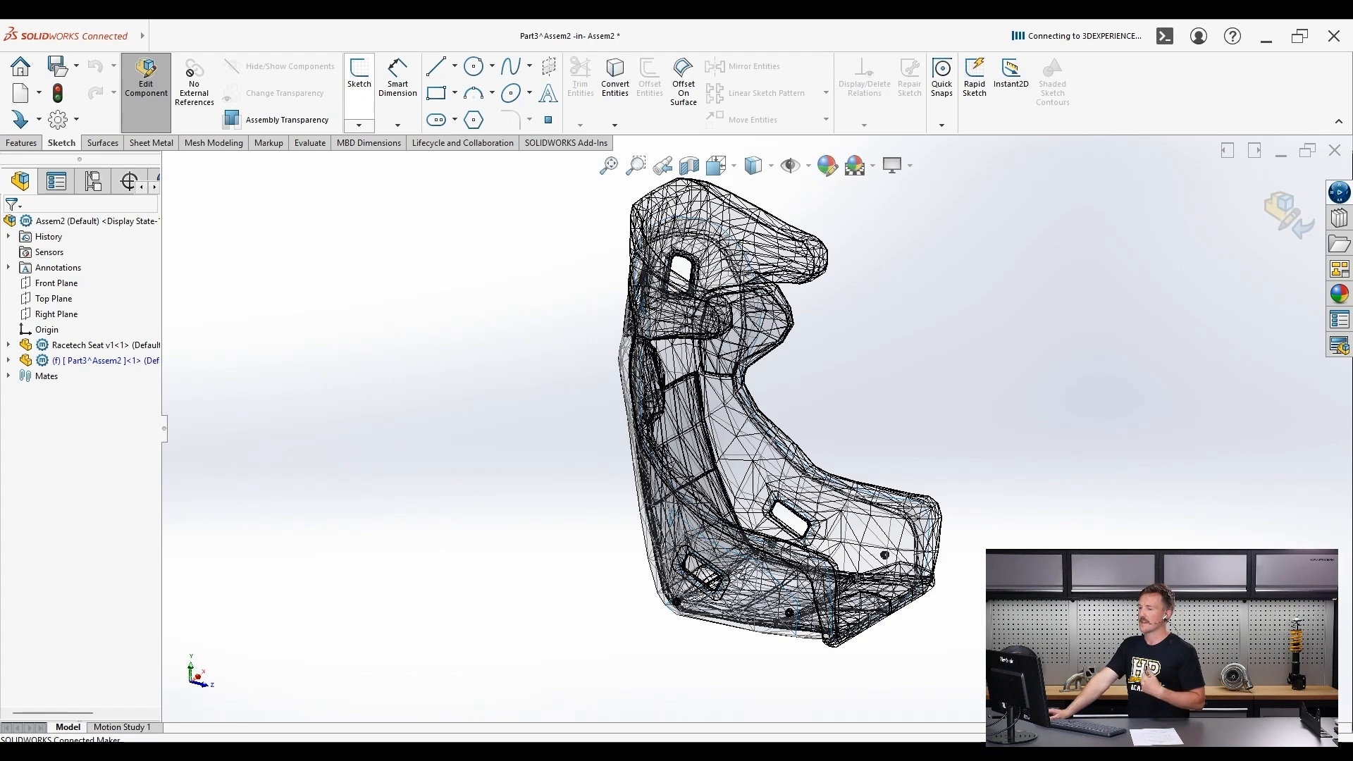
{"action": "left_click", "coordinate": [359, 84]}
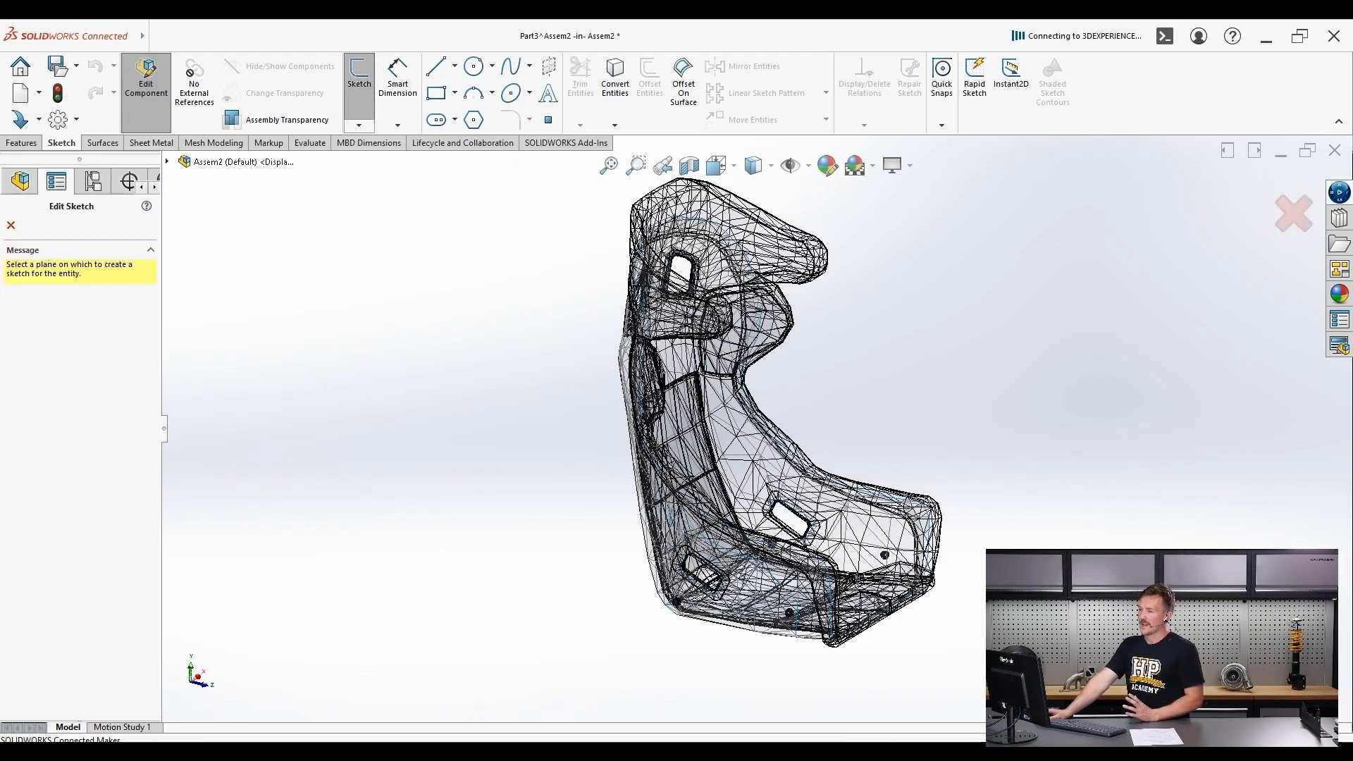
{"action": "left_click", "coordinate": [779, 611]}
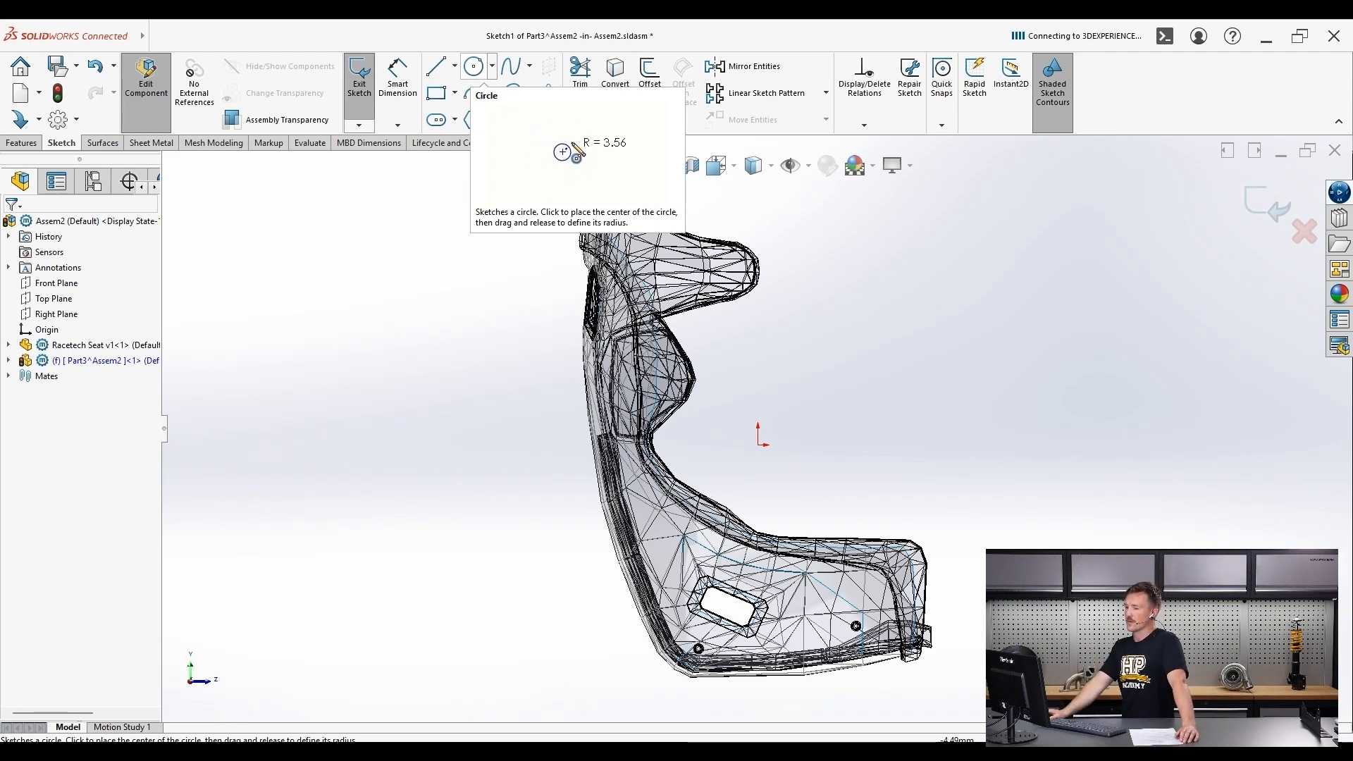
- Sketch a circle about 17 mm in diameter over the front mounting hole in the seat's lower side
{"action": "left_click", "coordinate": [474, 67]}
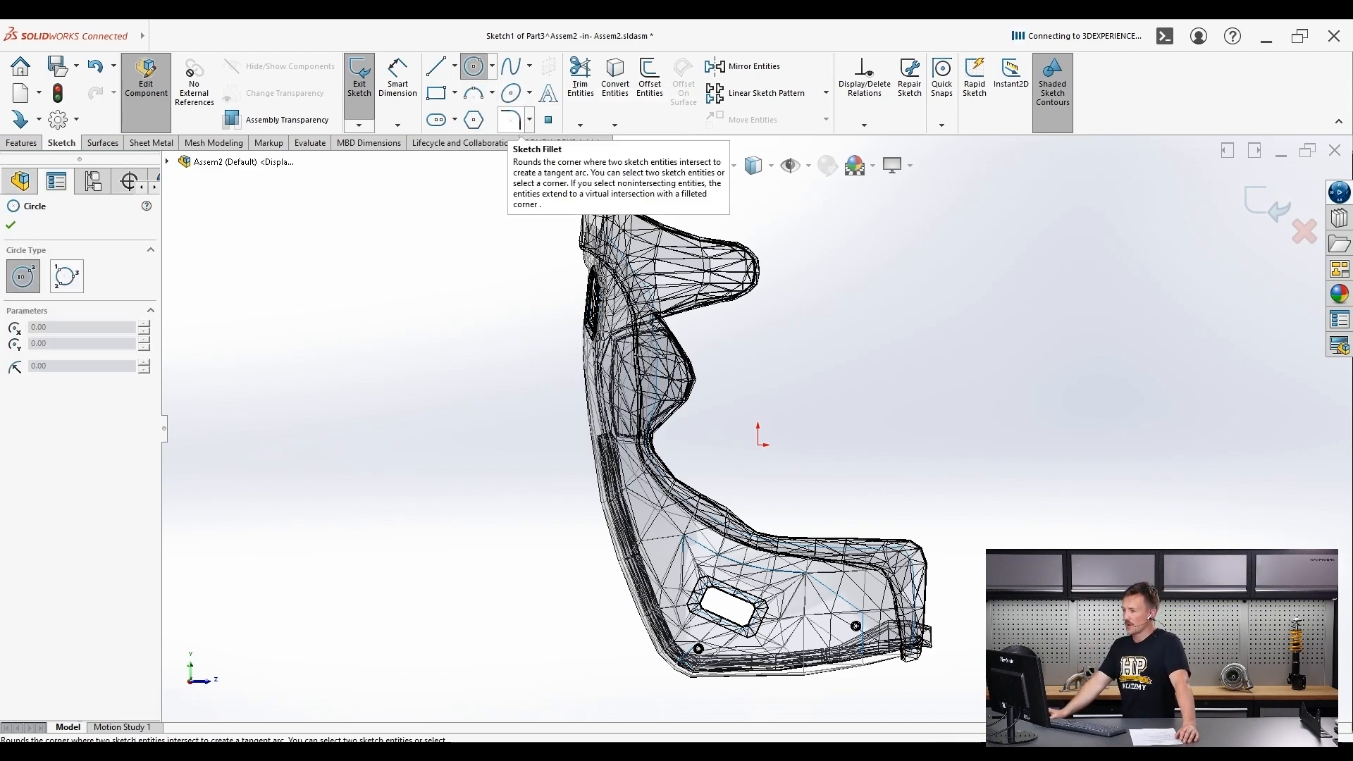
{"action": "scroll", "coordinate": [907, 700], "scroll_direction": "down", "scroll_amount": 10}
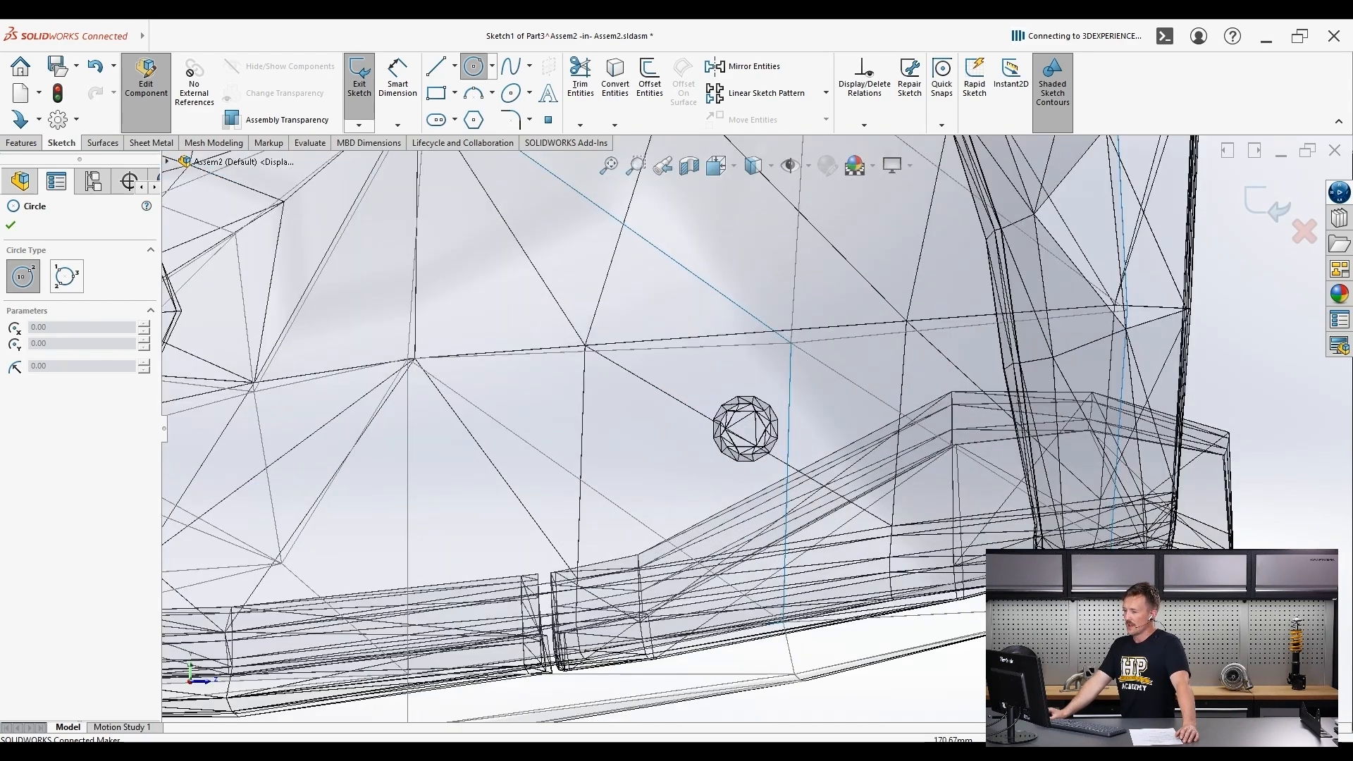
{"action": "left_click_drag", "start_coordinate": [743, 428], "coordinate": [774, 408]}
{"action": "scroll", "coordinate": [776, 433], "scroll_direction": "up", "scroll_amount": 3}
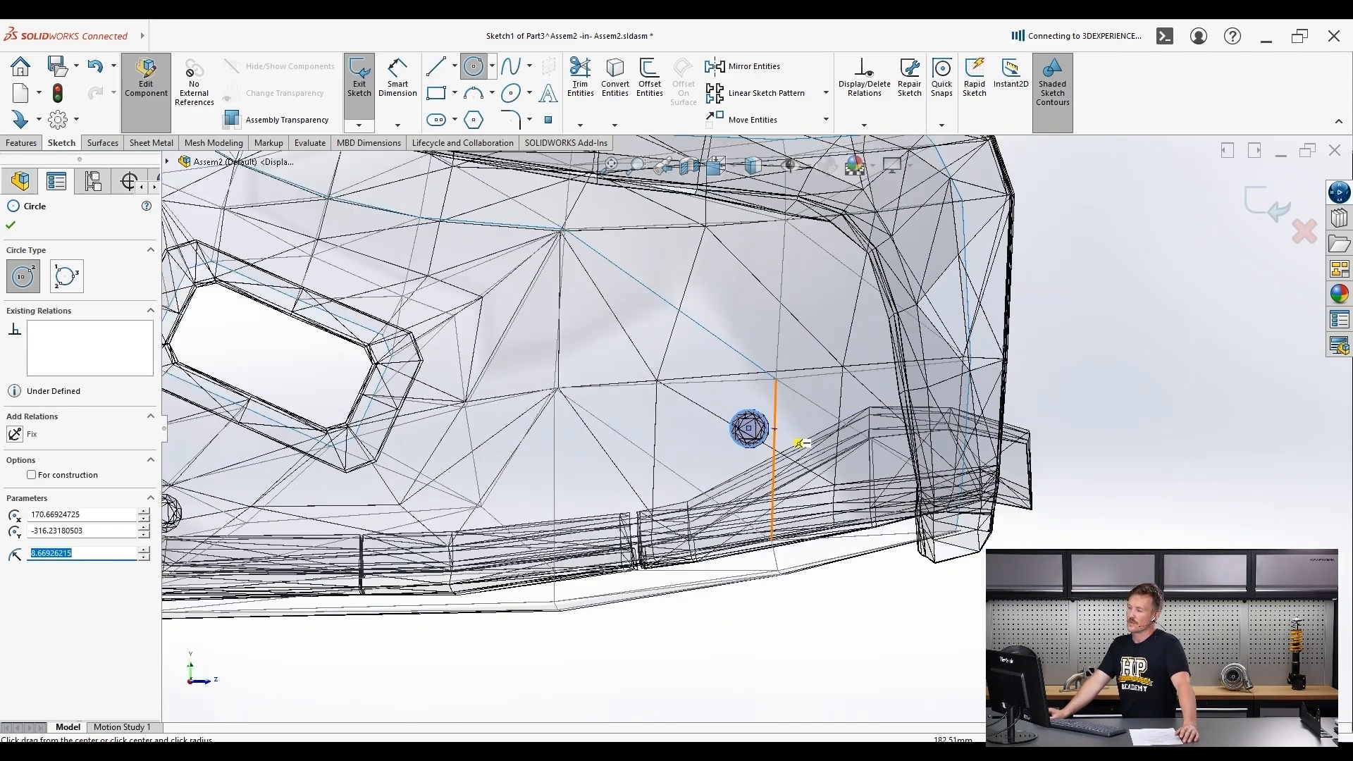
- Switch to the Left view and dimension the mounting-hole circle's diameter to 9 mm
{"action": "middle_click_drag", "start_coordinate": [772, 437], "coordinate": [627, 509]}
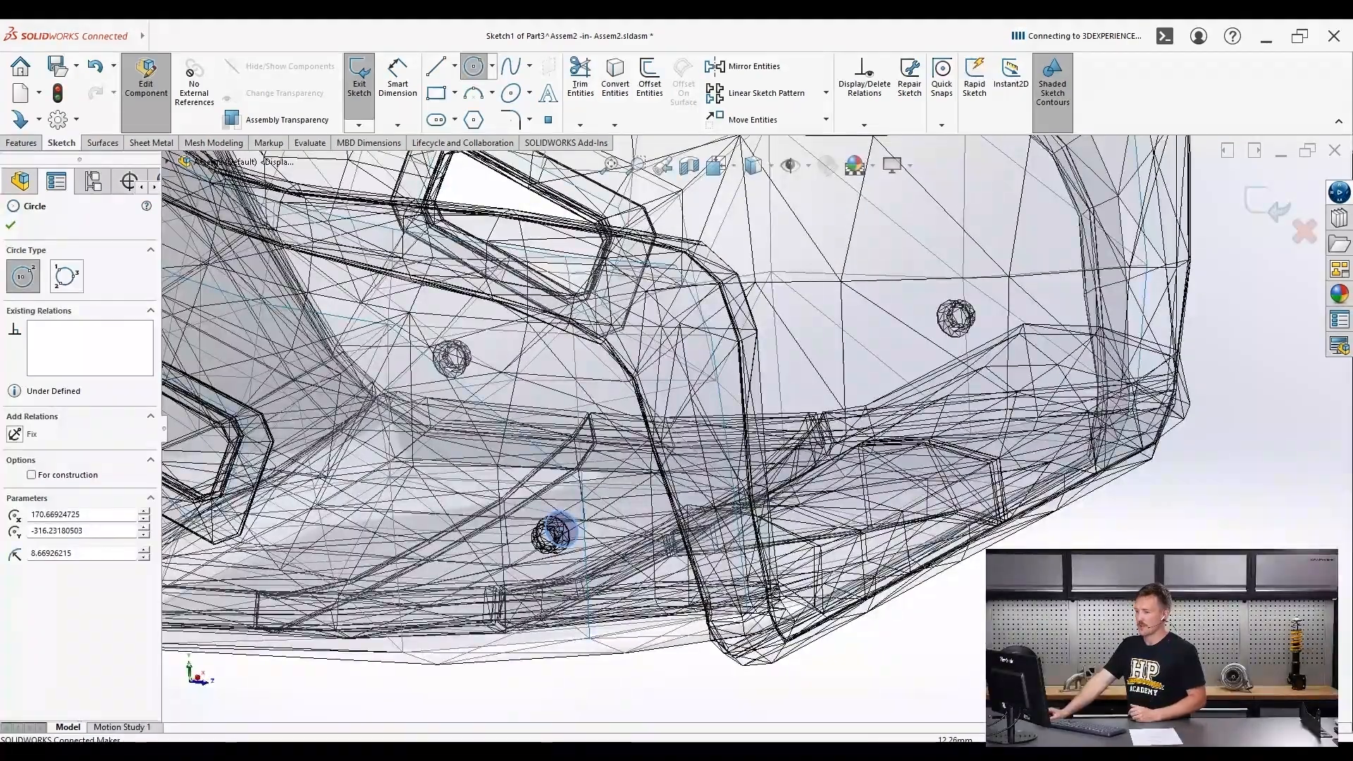
{"action": "left_click", "coordinate": [716, 166]}
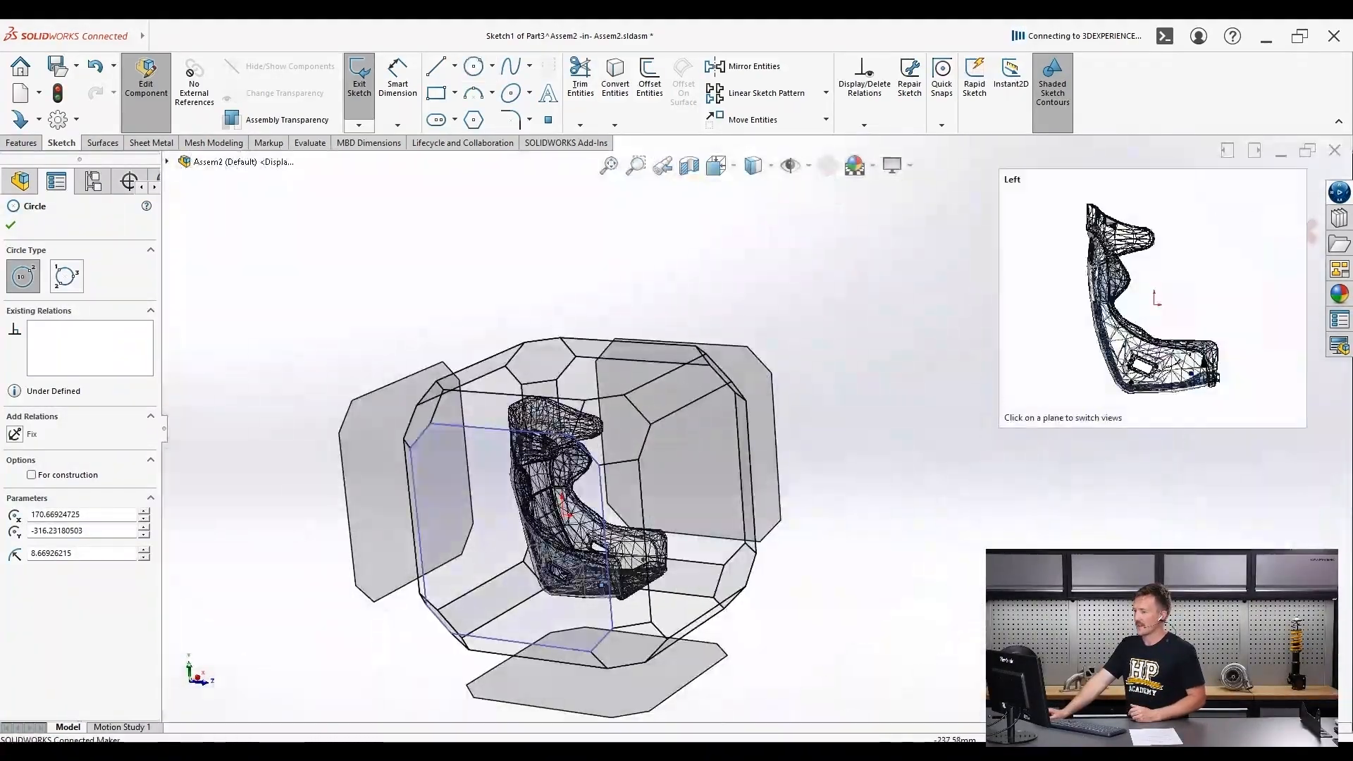
{"action": "left_click", "coordinate": [525, 527]}
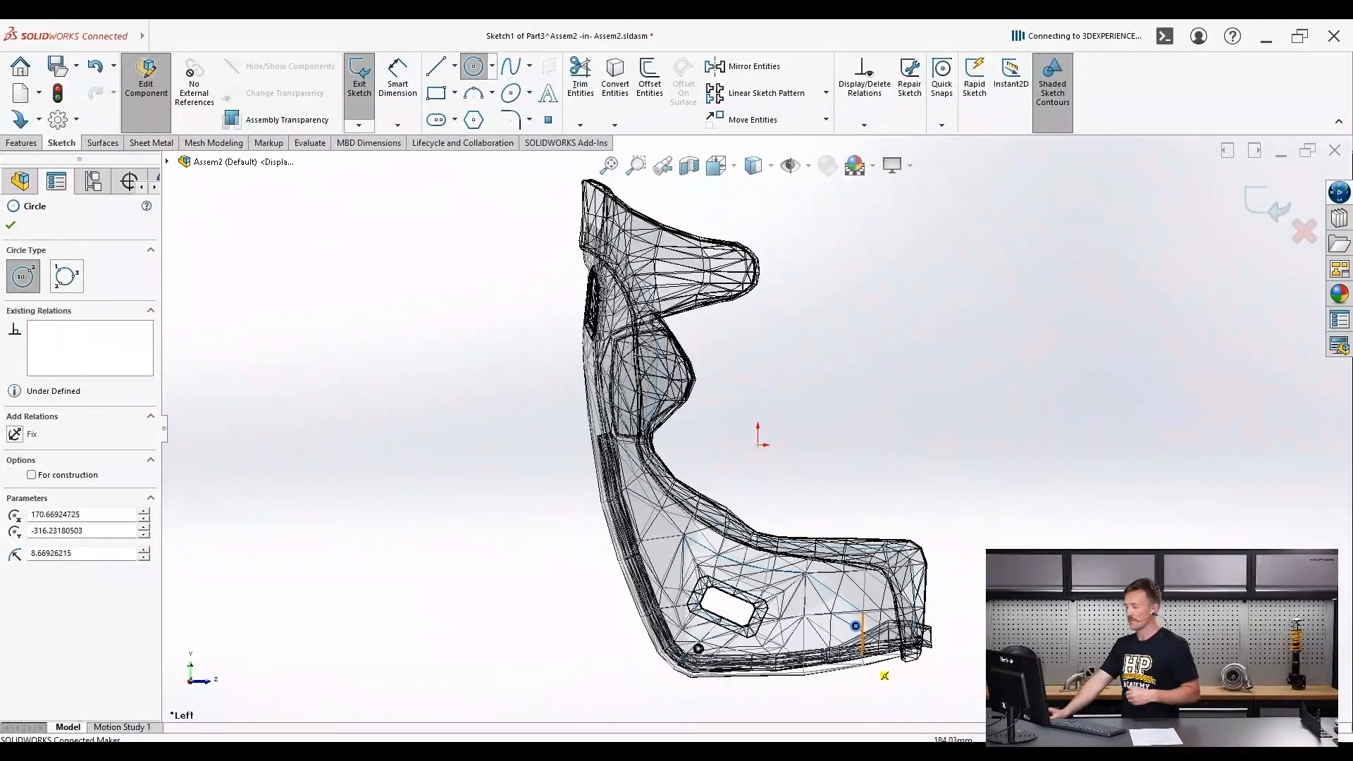
{"action": "scroll", "coordinate": [856, 626], "scroll_direction": "down", "scroll_amount": 5}
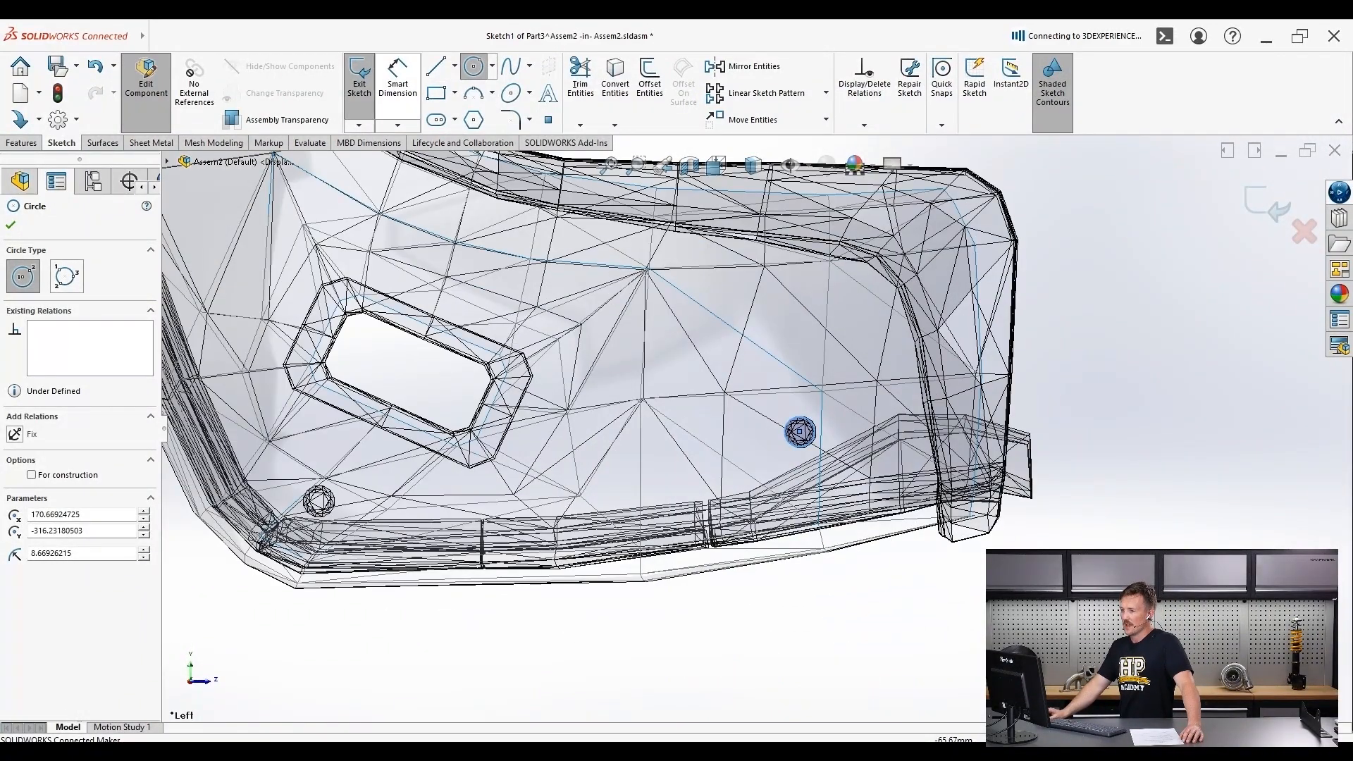
{"action": "left_click", "coordinate": [398, 79]}
{"action": "scroll", "coordinate": [848, 436], "scroll_direction": "down", "scroll_amount": 4}
{"action": "left_click", "coordinate": [768, 452]}
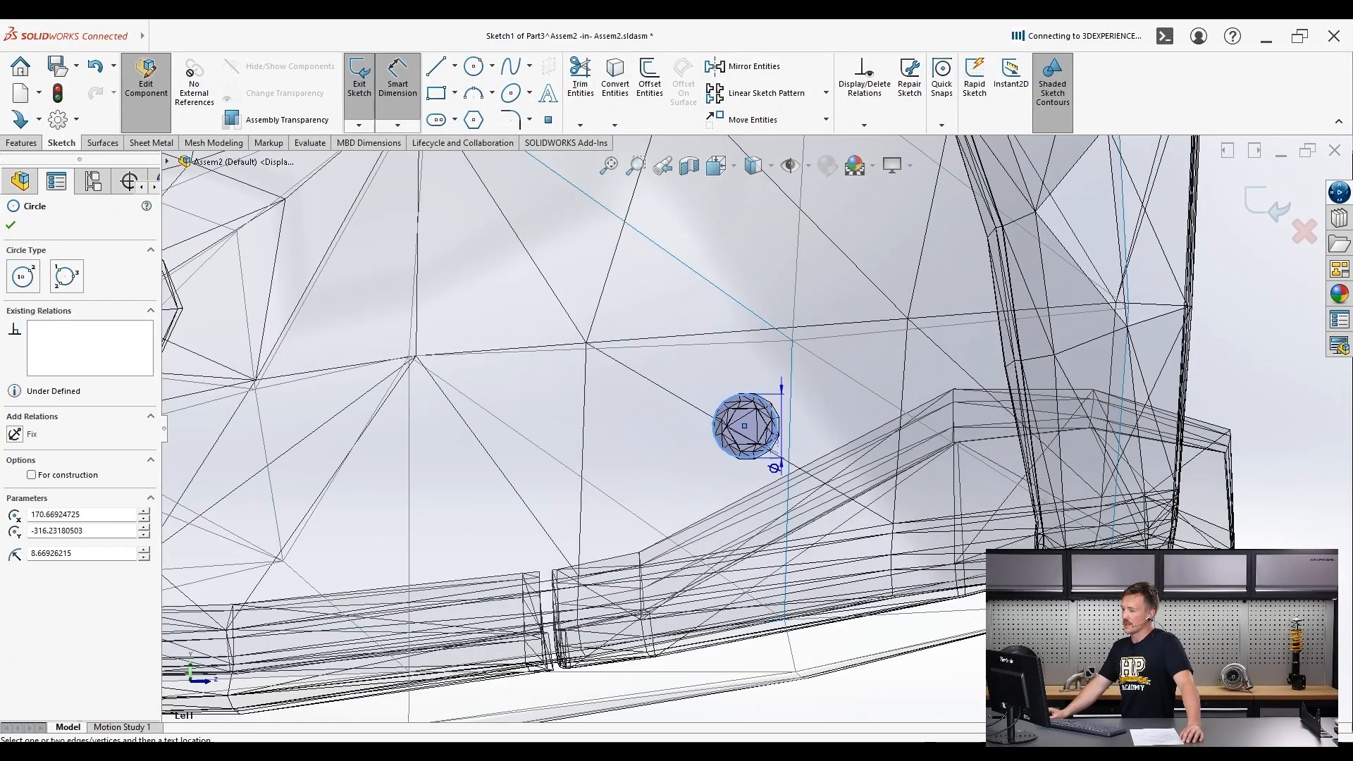
{"action": "left_click", "coordinate": [804, 391]}
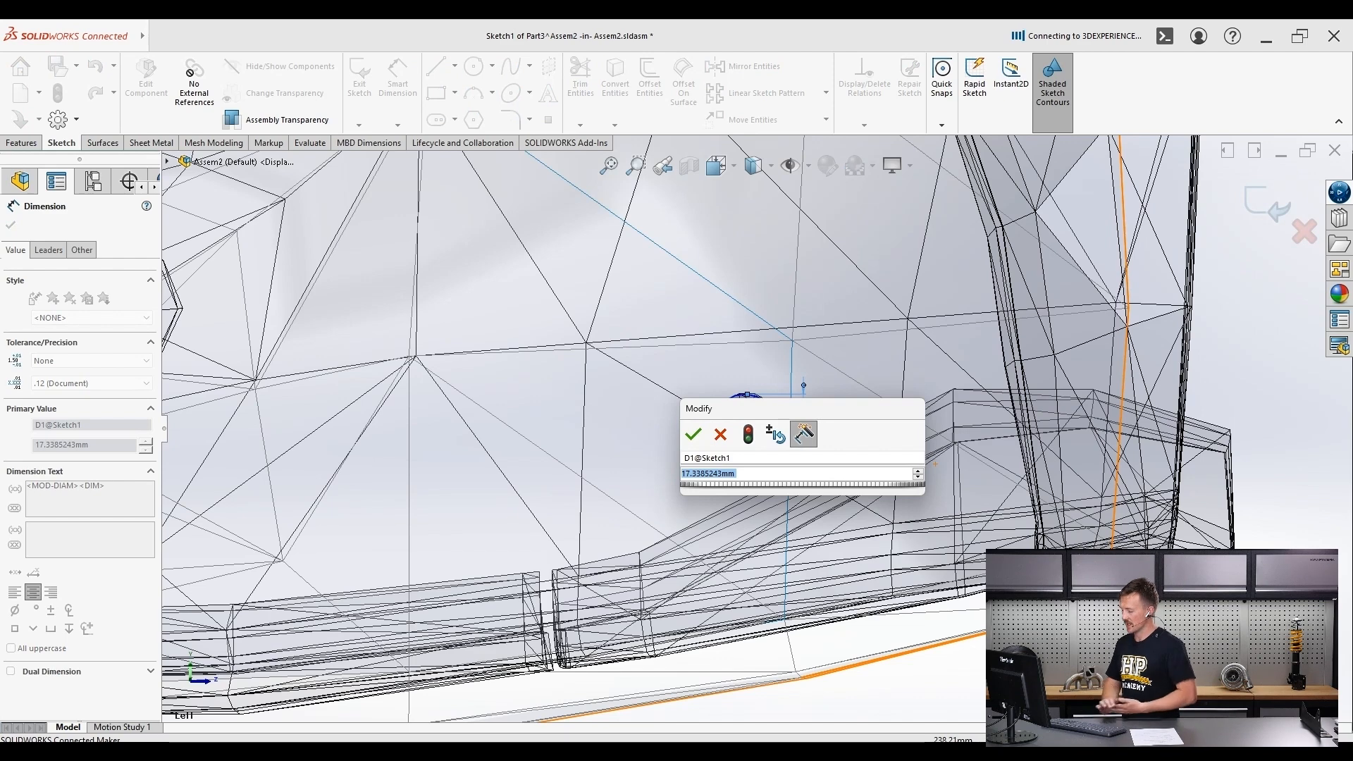
{"action": "type", "text": "9"}
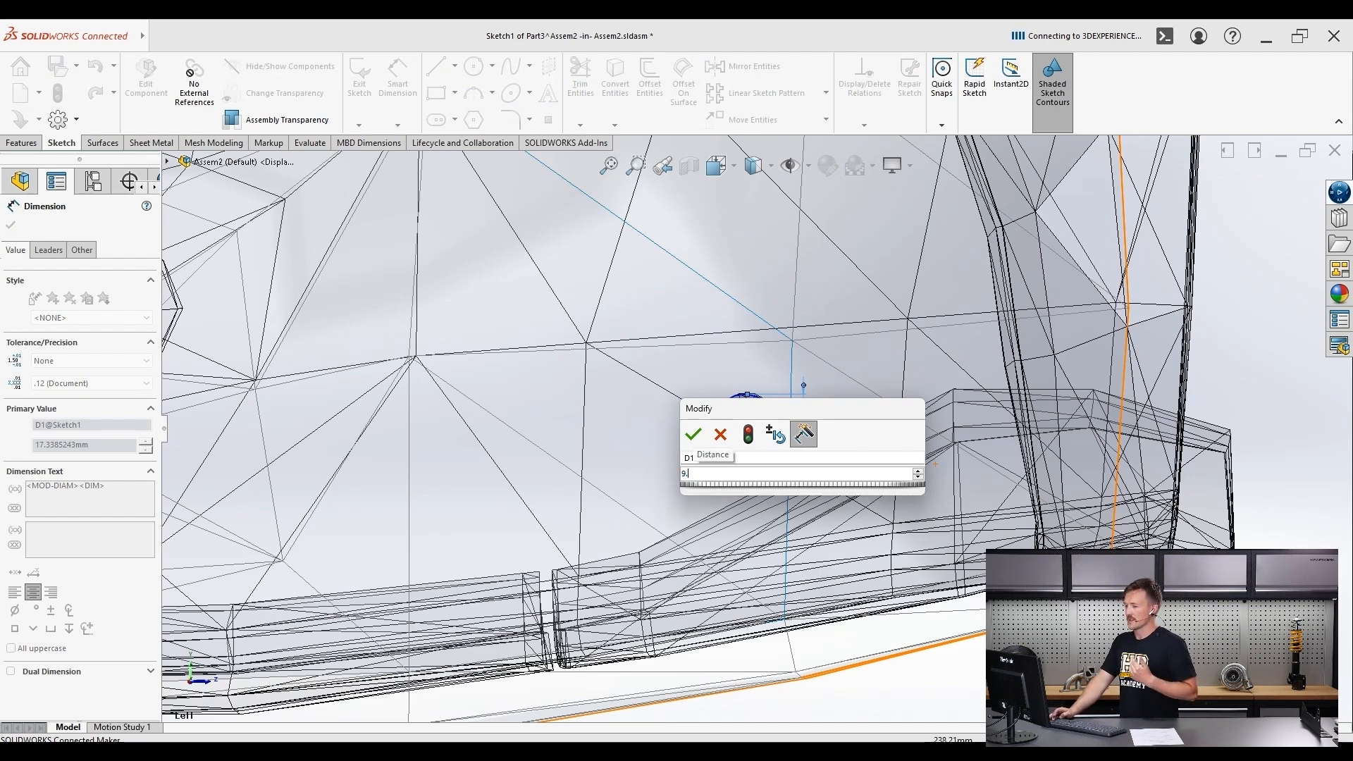
{"action": "key", "text": "Return"}
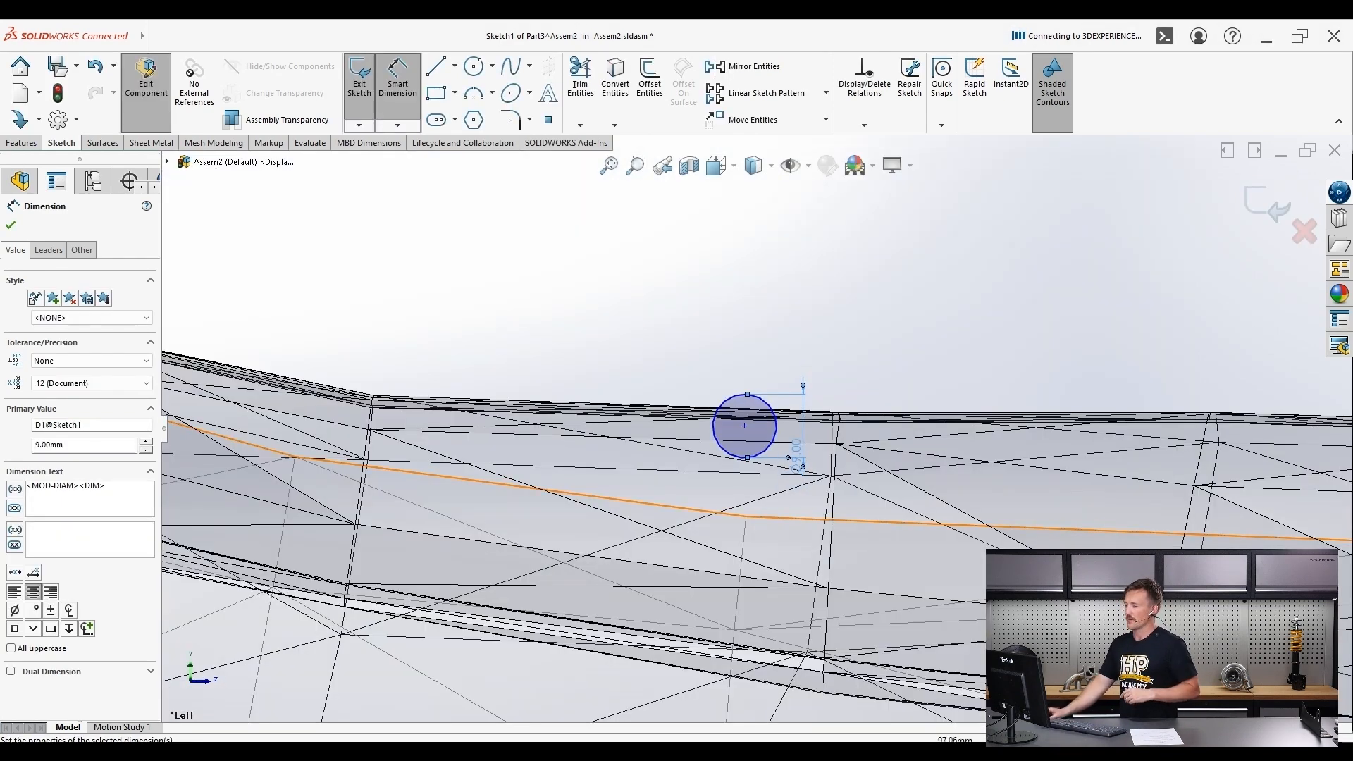
{"action": "scroll", "coordinate": [761, 434], "scroll_direction": "up", "scroll_amount": 4}
{"action": "key", "text": "Escape"}
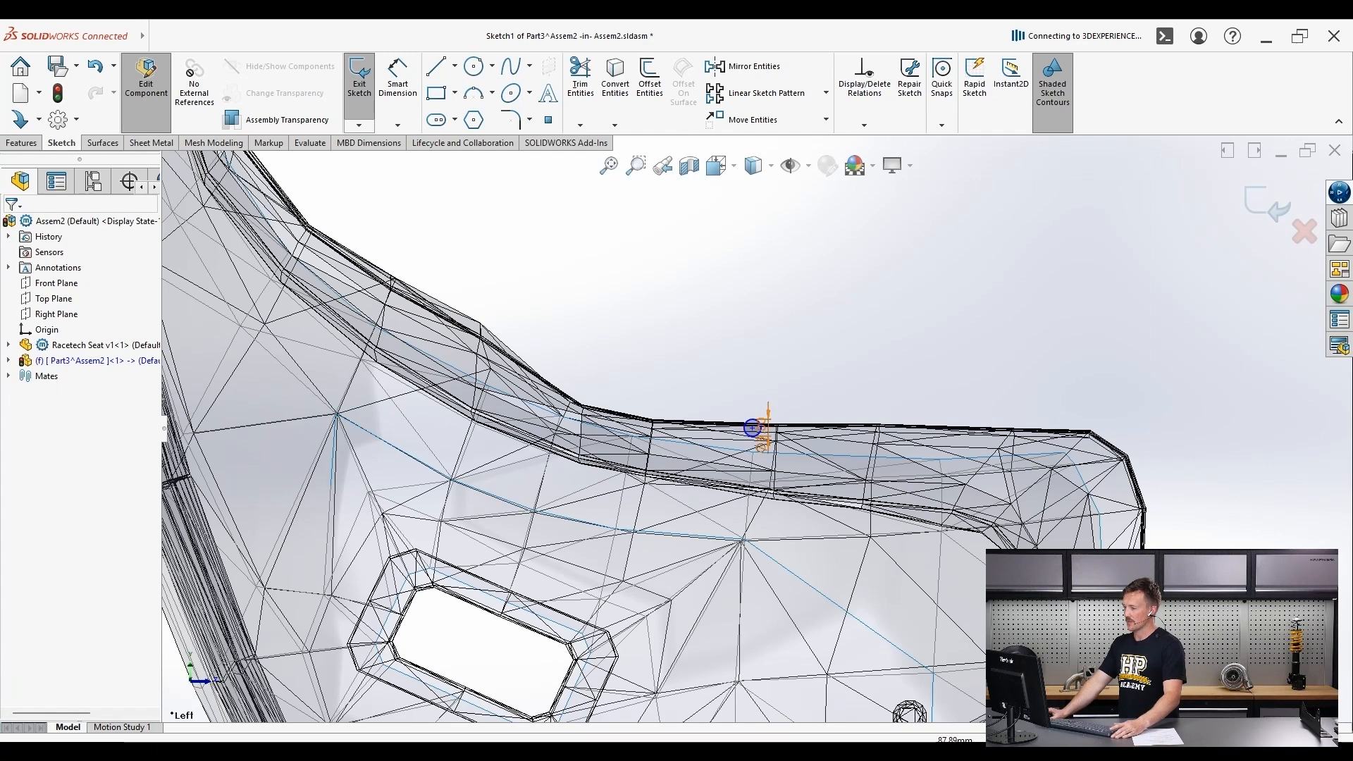
- Move the 9 mm circle onto the front mounting hole in the seat's lower side and centre it within the hole
{"action": "scroll", "coordinate": [753, 428], "scroll_direction": "up", "scroll_amount": 3}
{"action": "scroll", "coordinate": [753, 428], "scroll_direction": "down", "scroll_amount": 4}
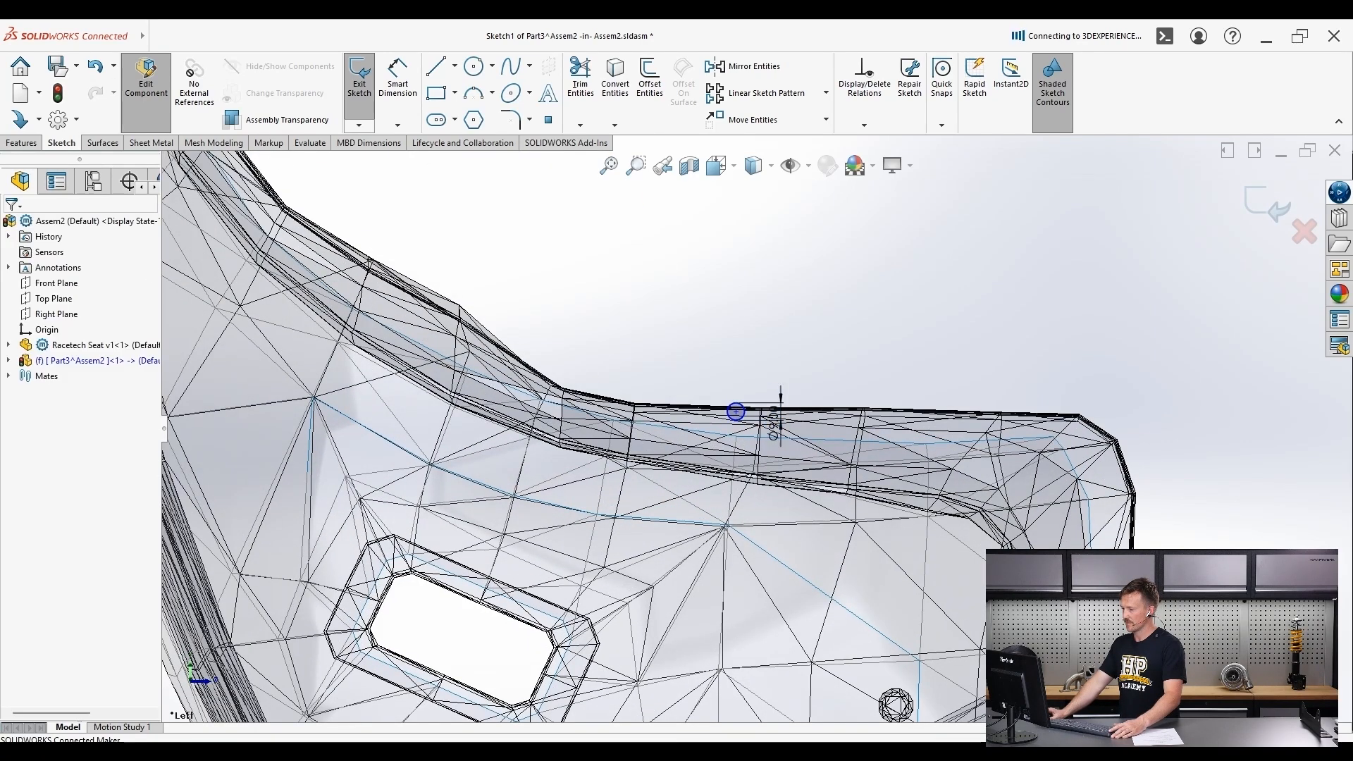
{"action": "left_click_drag", "start_coordinate": [736, 412], "coordinate": [891, 701]}
{"action": "scroll", "coordinate": [889, 697], "scroll_direction": "up", "scroll_amount": 5}
{"action": "scroll", "coordinate": [857, 612], "scroll_direction": "down", "scroll_amount": 7}
{"action": "scroll", "coordinate": [867, 412], "scroll_direction": "down", "scroll_amount": 6}
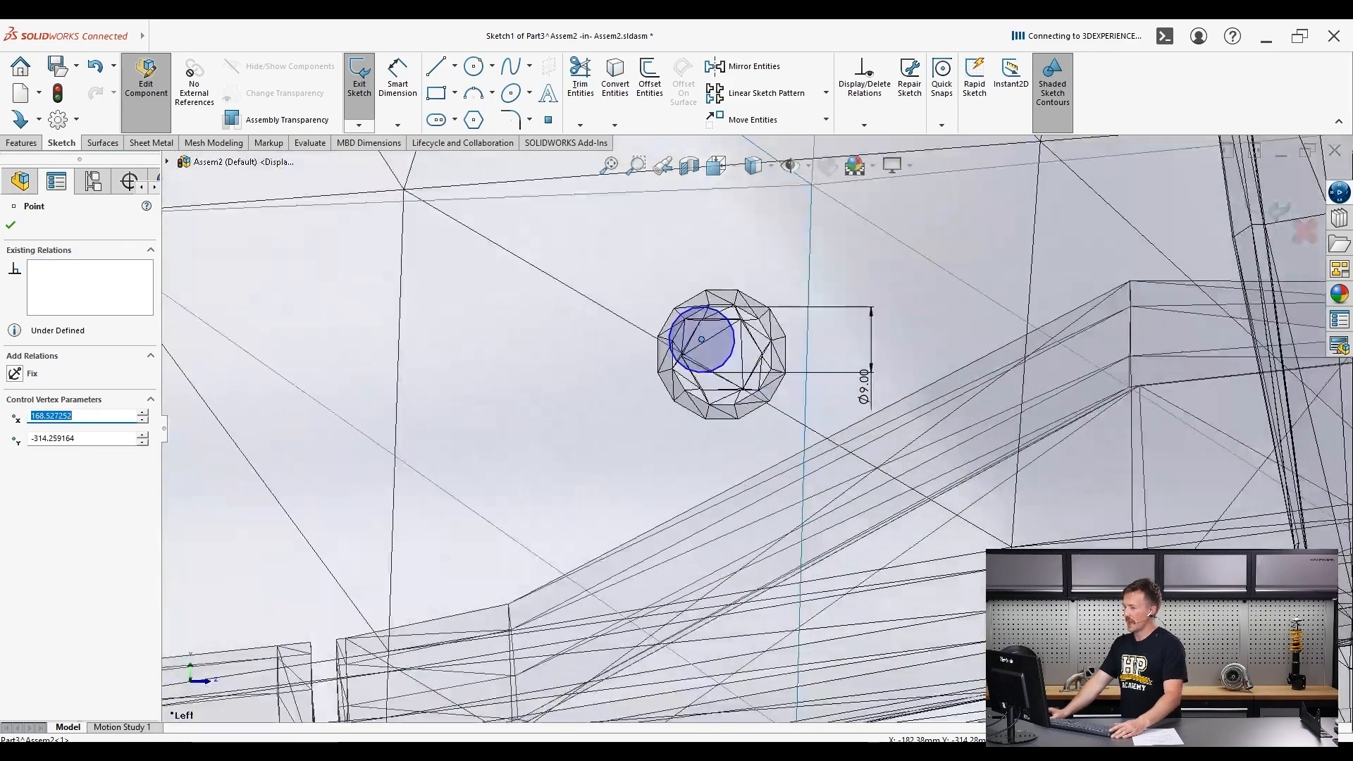
{"action": "left_click_drag", "start_coordinate": [662, 318], "coordinate": [706, 349]}
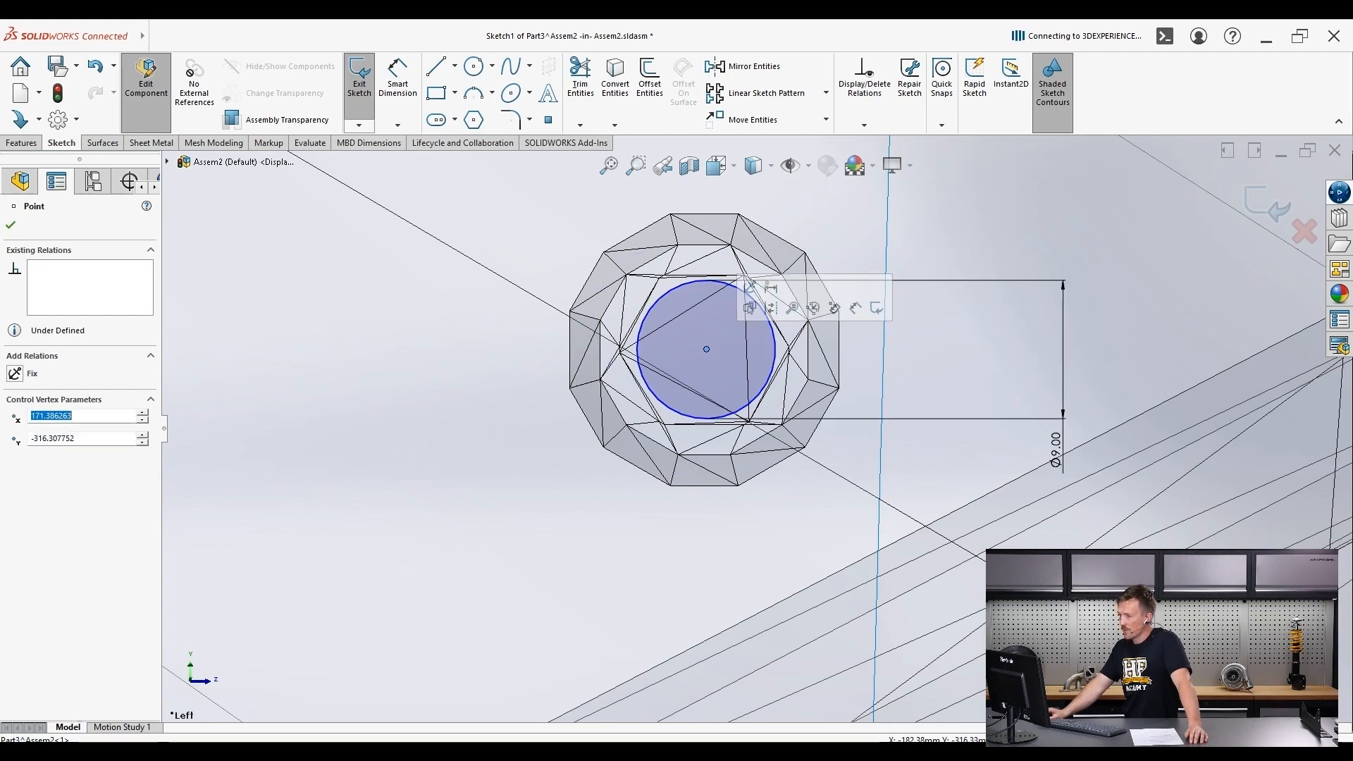
{"action": "scroll", "coordinate": [624, 317], "scroll_direction": "down", "scroll_amount": 5}
{"action": "scroll", "coordinate": [755, 428], "scroll_direction": "up", "scroll_amount": 12}
{"action": "scroll", "coordinate": [760, 428], "scroll_direction": "up", "scroll_amount": 3}
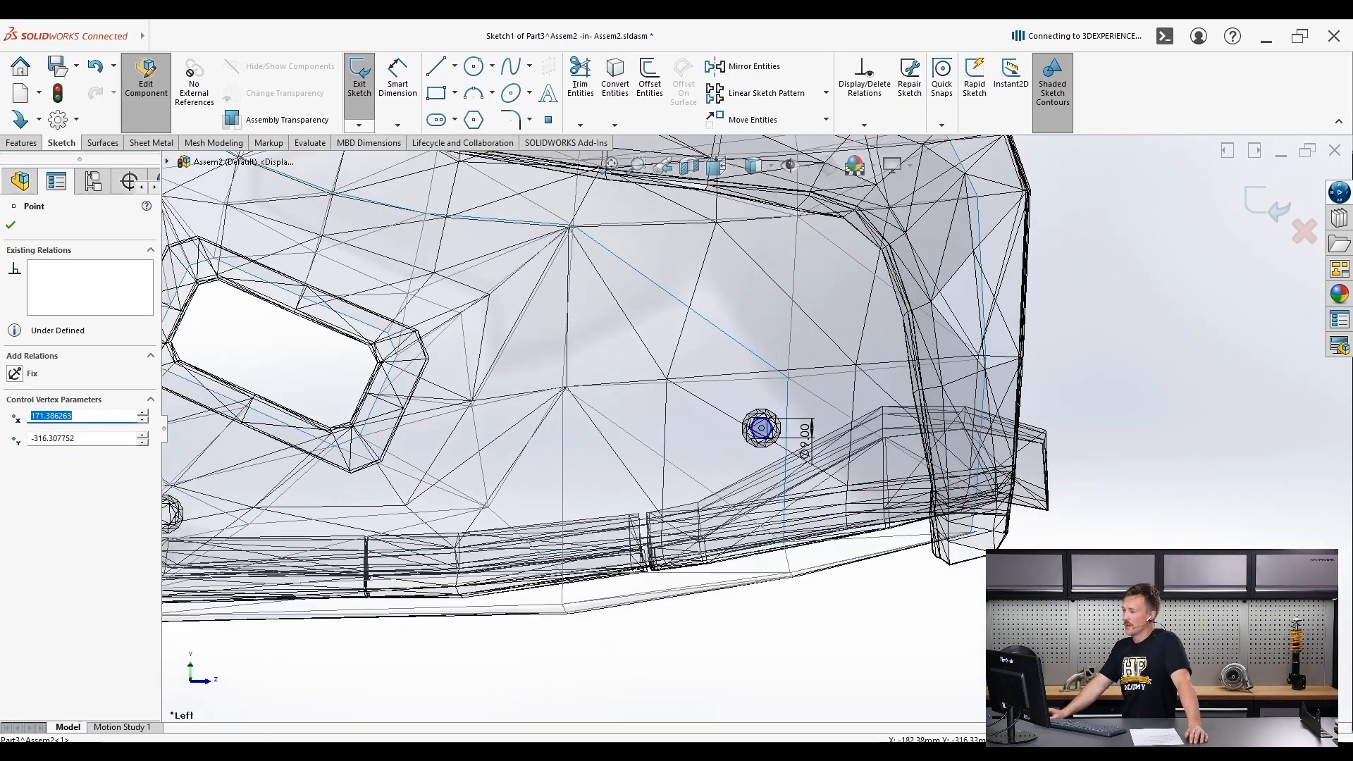
{"action": "key", "text": "Escape"}
- Dimension the vertical distance between the front circle's centre and the sketch origin, accepting the existing value
{"action": "scroll", "coordinate": [758, 427], "scroll_direction": "up", "scroll_amount": 4}
{"action": "scroll", "coordinate": [760, 426], "scroll_direction": "up", "scroll_amount": 3}
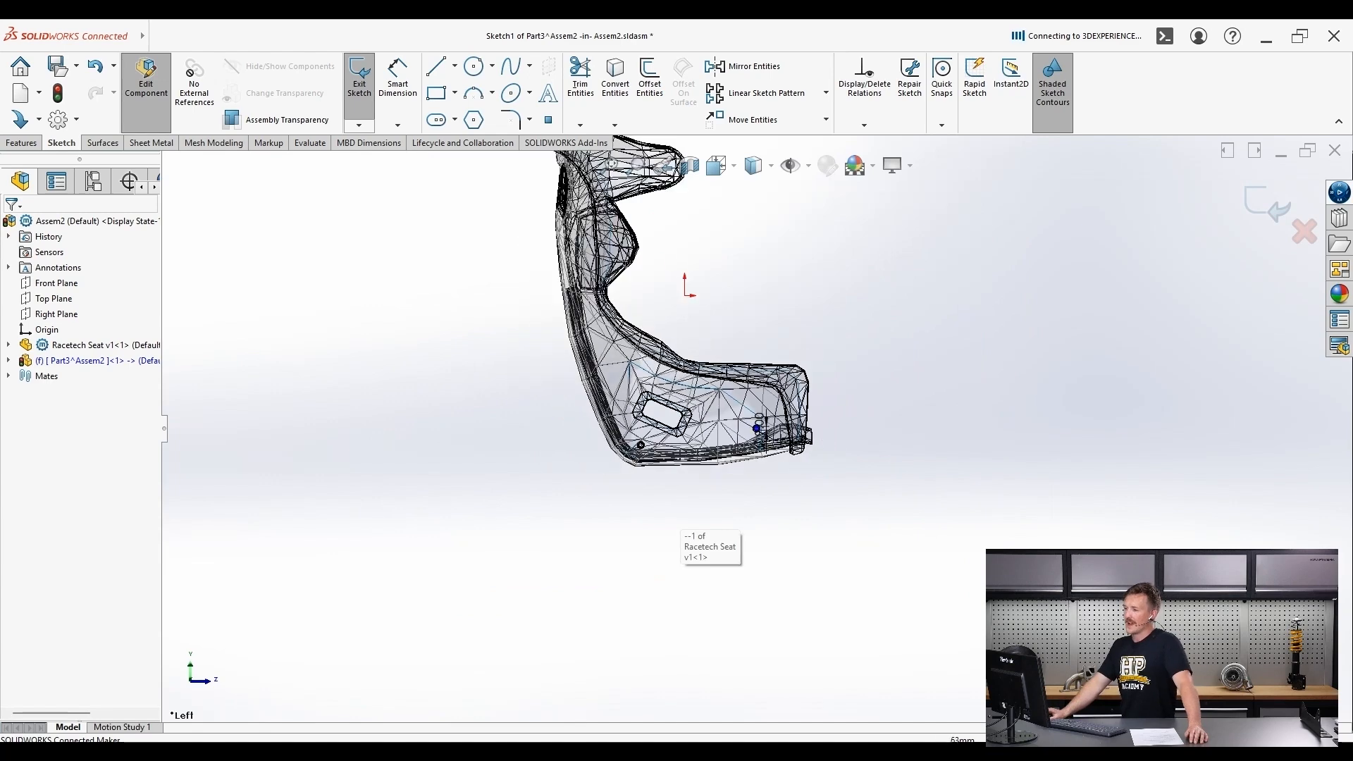
{"action": "key", "text": "d"}
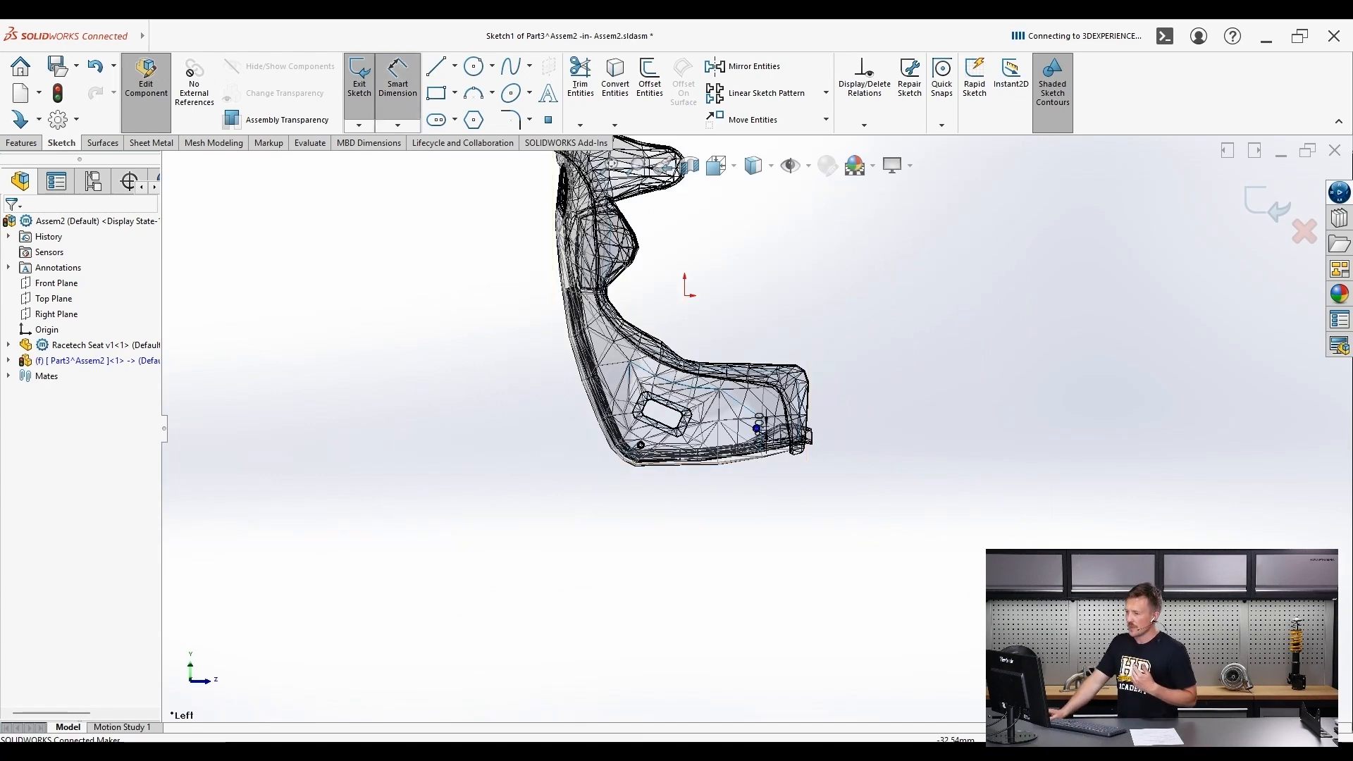
{"action": "scroll", "coordinate": [761, 430], "scroll_direction": "down", "scroll_amount": 2}
{"action": "scroll", "coordinate": [761, 430], "scroll_direction": "down", "scroll_amount": 3}
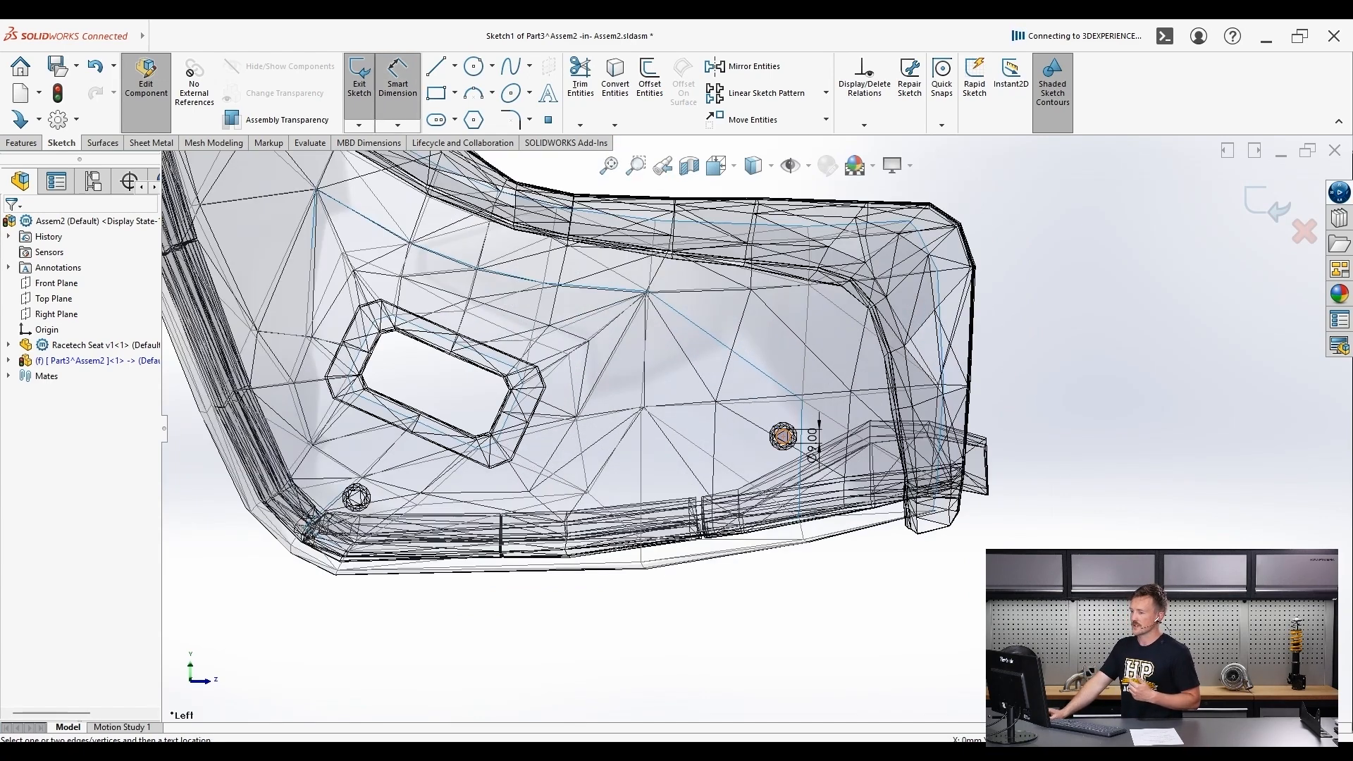
{"action": "left_click", "coordinate": [782, 436]}
{"action": "scroll", "coordinate": [772, 432], "scroll_direction": "up", "scroll_amount": 4}
{"action": "left_click", "coordinate": [660, 233]}
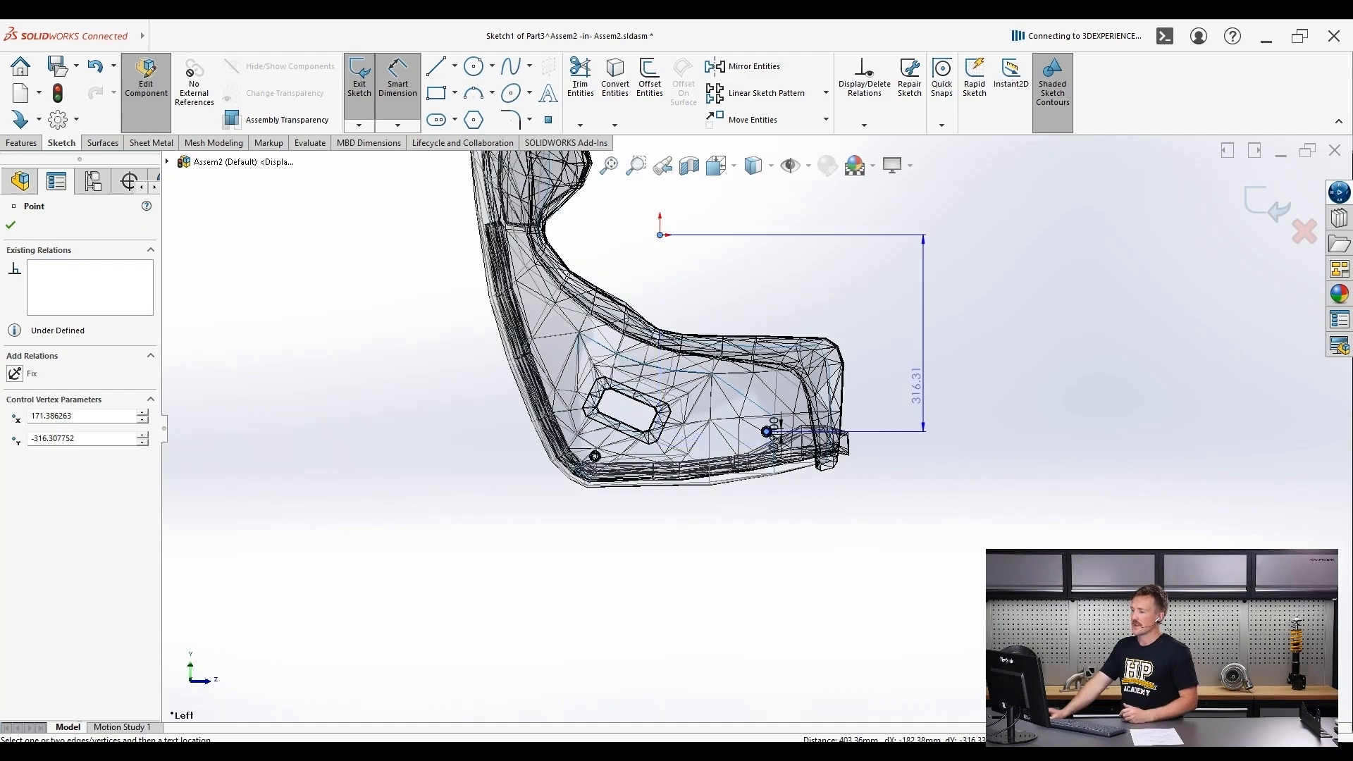
{"action": "left_click", "coordinate": [923, 332]}
{"action": "key", "text": "Return"}
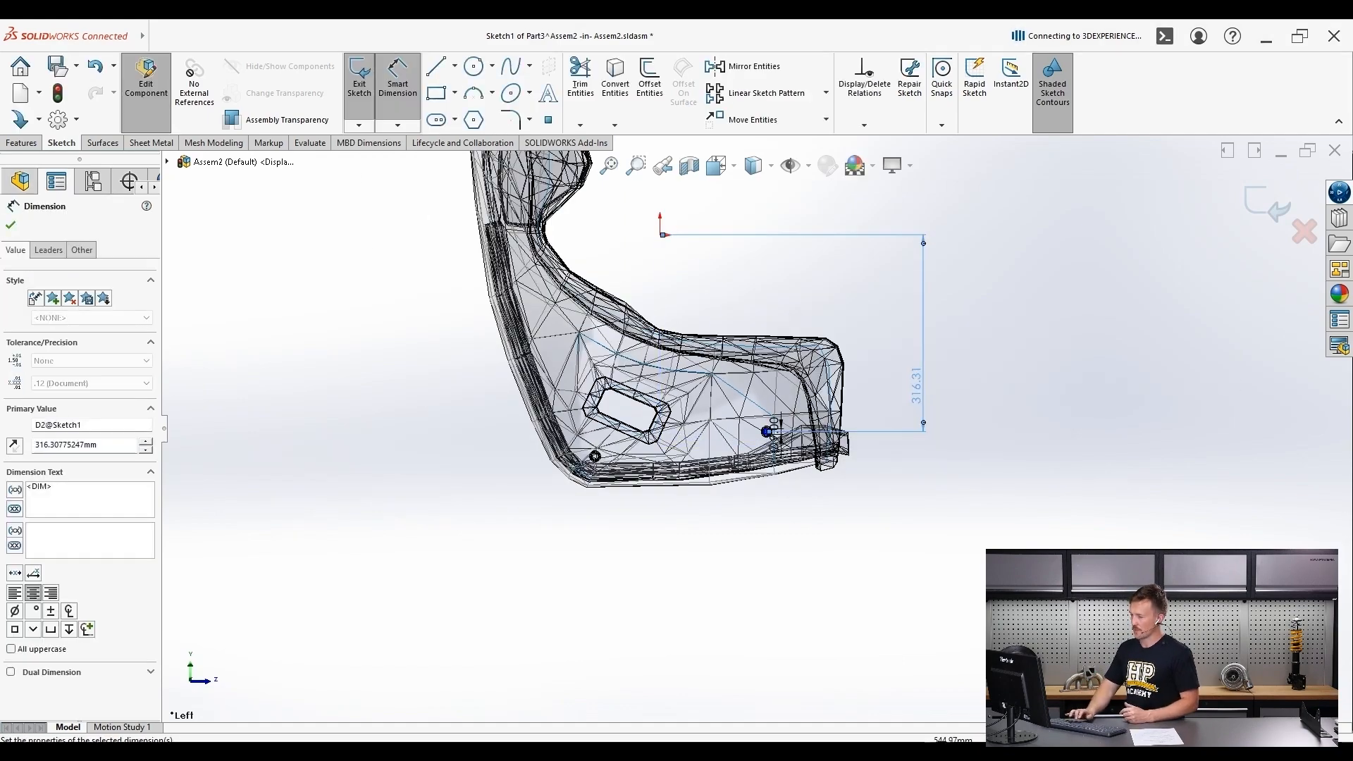
- Dimension the horizontal distance between the front circle's centre and the sketch origin, accepting the existing value
{"action": "scroll", "coordinate": [767, 432], "scroll_direction": "down", "scroll_amount": 6}
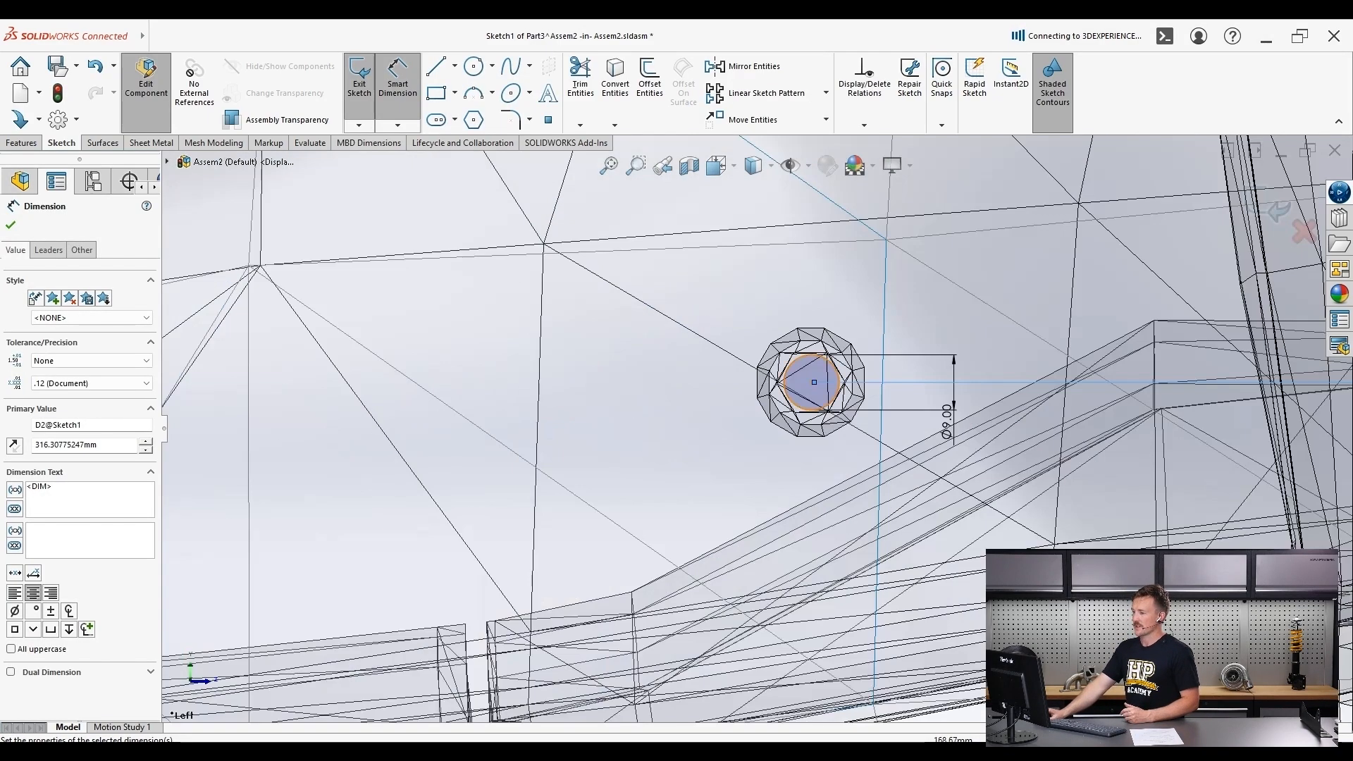
{"action": "left_click", "coordinate": [814, 383]}
{"action": "scroll", "coordinate": [812, 383], "scroll_direction": "up", "scroll_amount": 8}
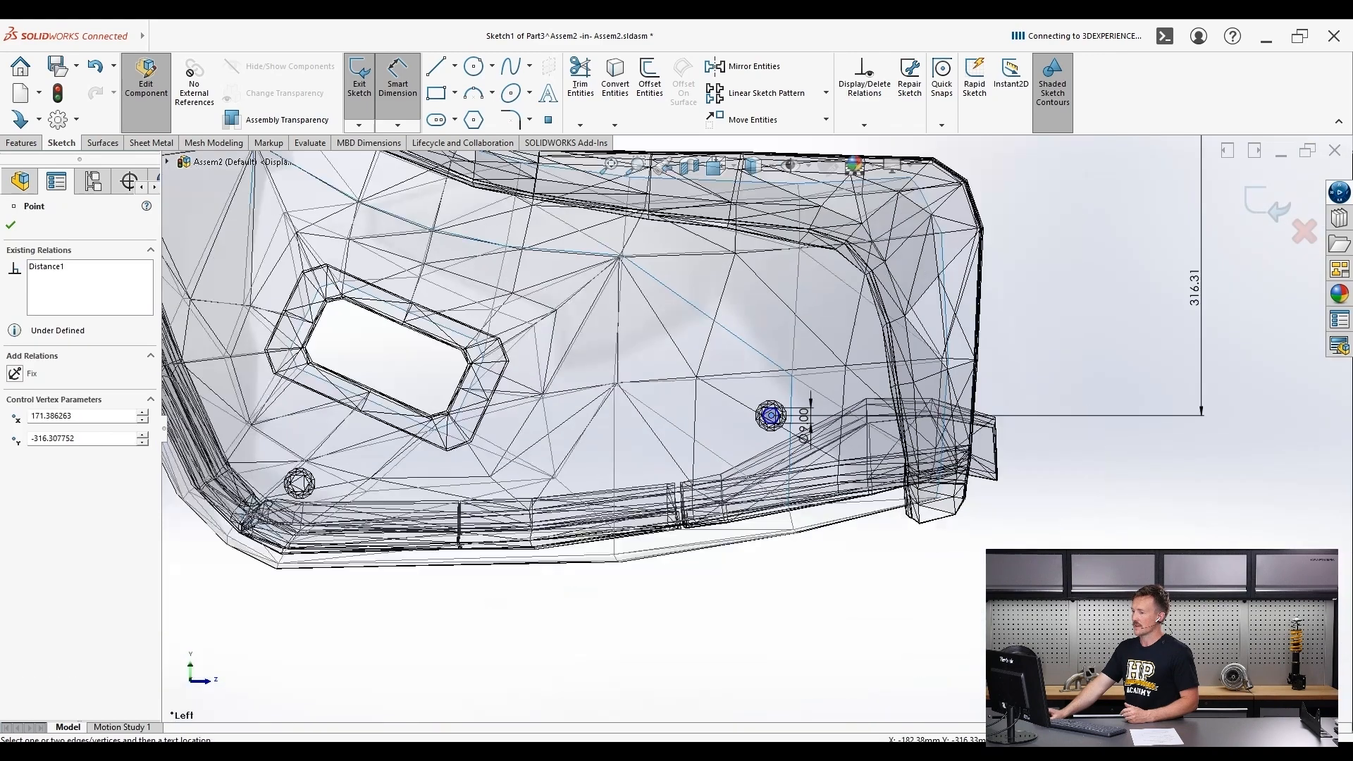
{"action": "left_click", "coordinate": [644, 205]}
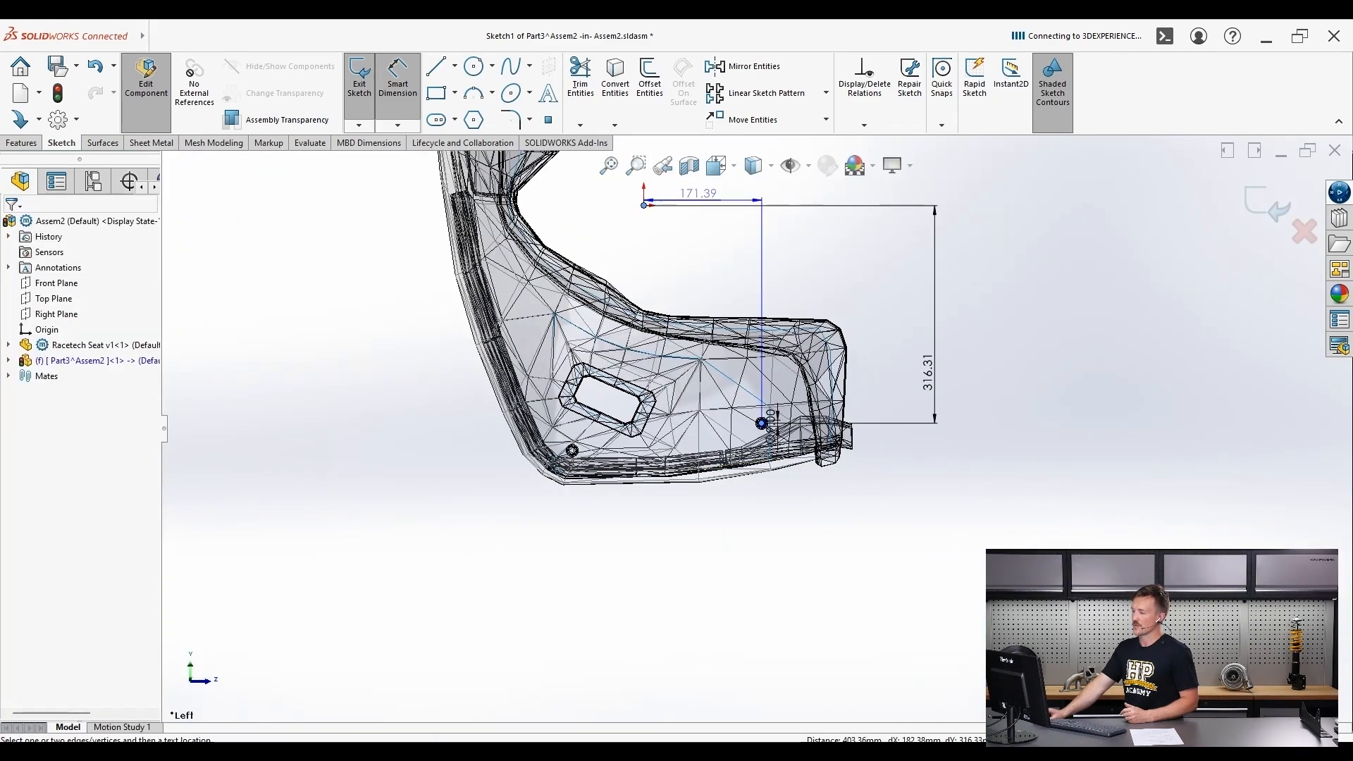
{"action": "left_click", "coordinate": [700, 186]}
{"action": "key", "text": "Return"}
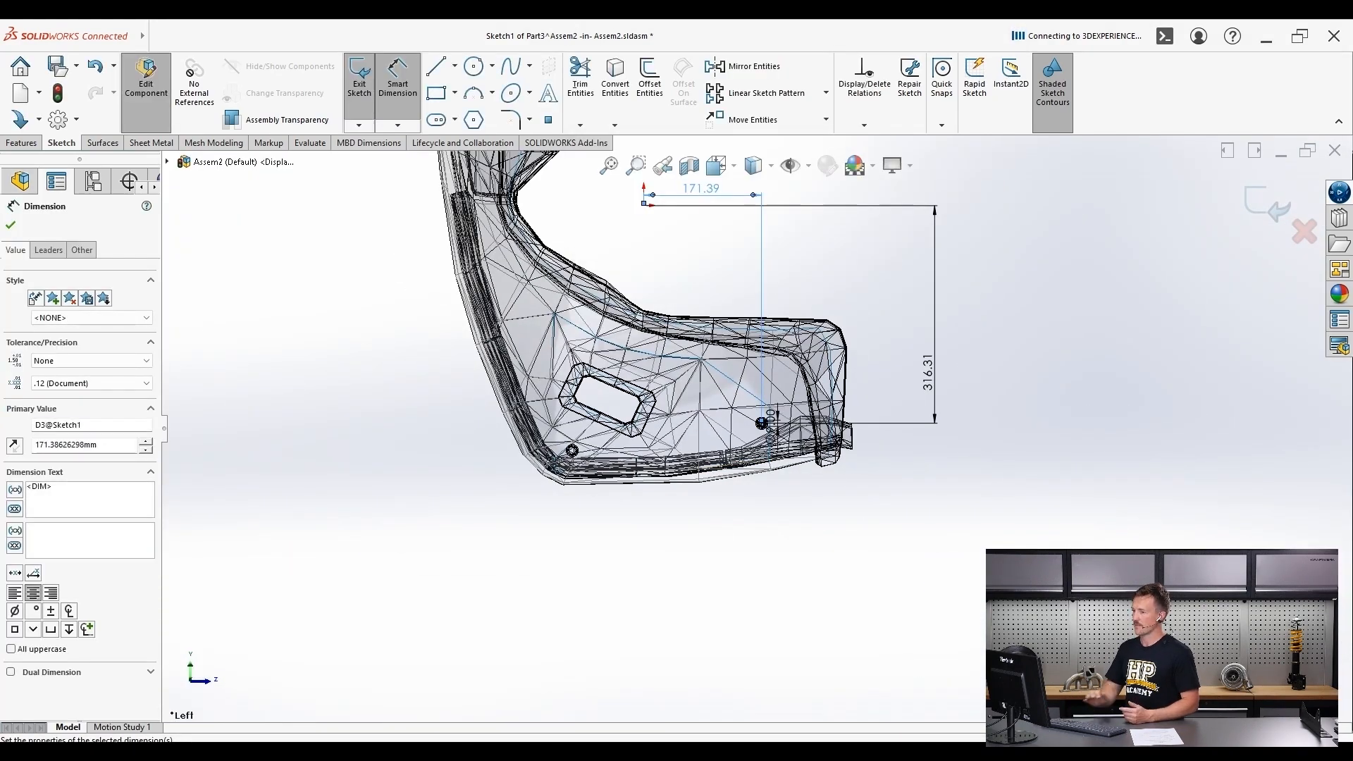
{"action": "scroll", "coordinate": [762, 422], "scroll_direction": "down", "scroll_amount": 6}
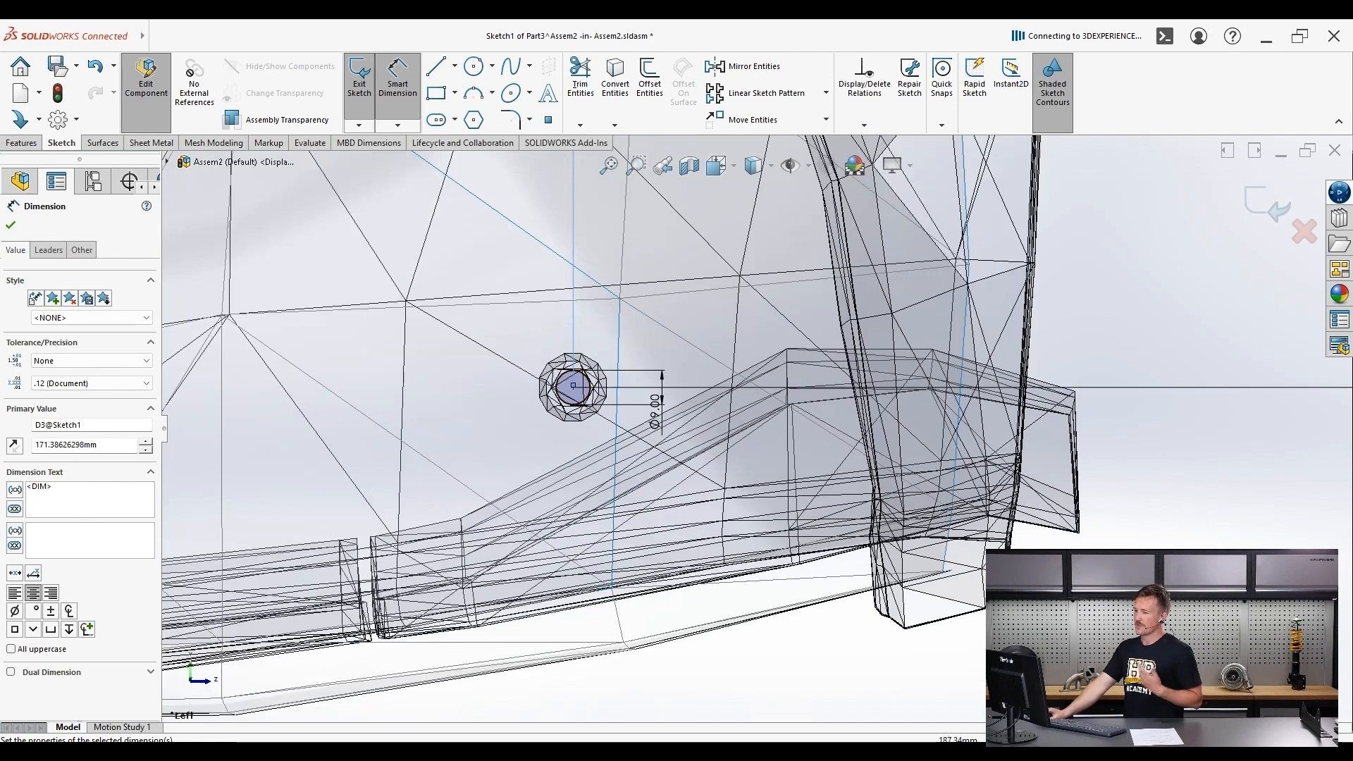
- Sketch a construction circle about 12 mm in diameter over the rear mounting hole in the seat's lower side
{"action": "scroll", "coordinate": [759, 428], "scroll_direction": "up", "scroll_amount": 4}
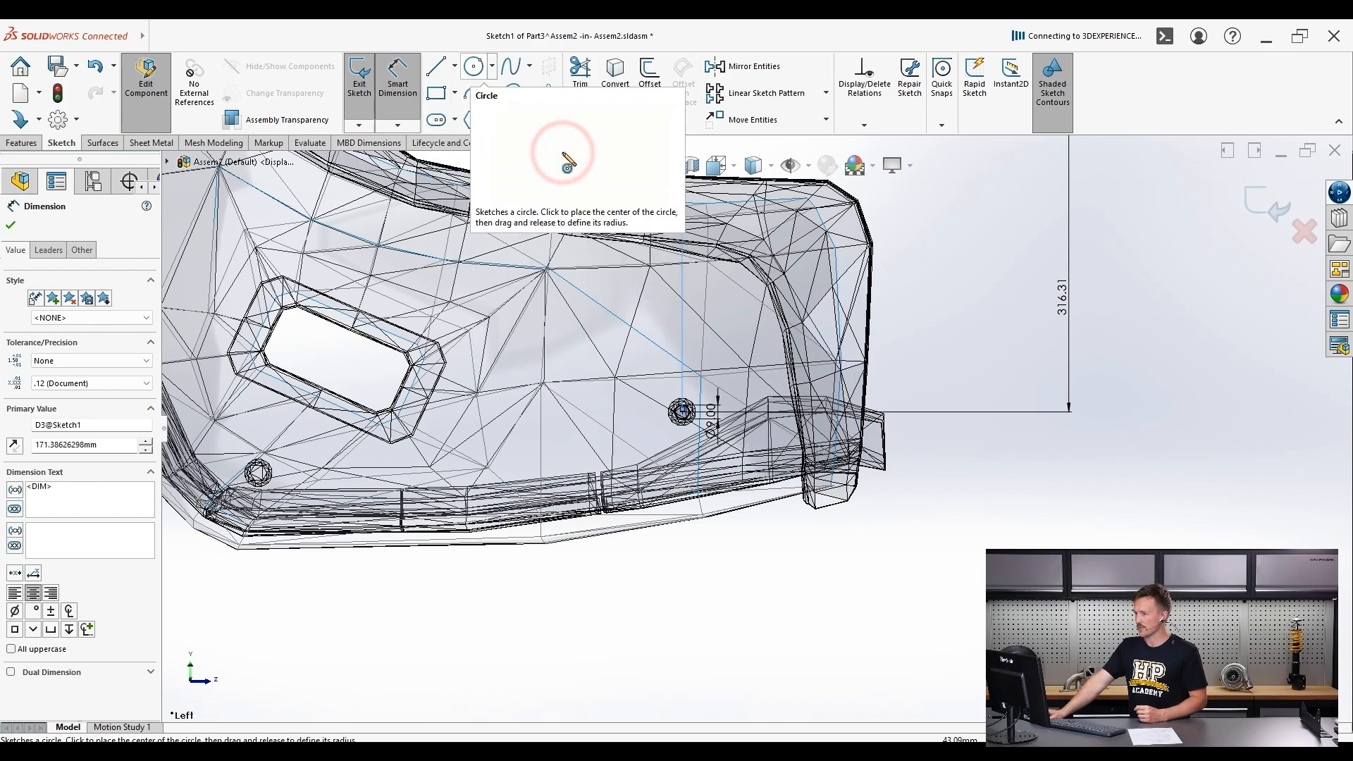
{"action": "left_click", "coordinate": [474, 67]}
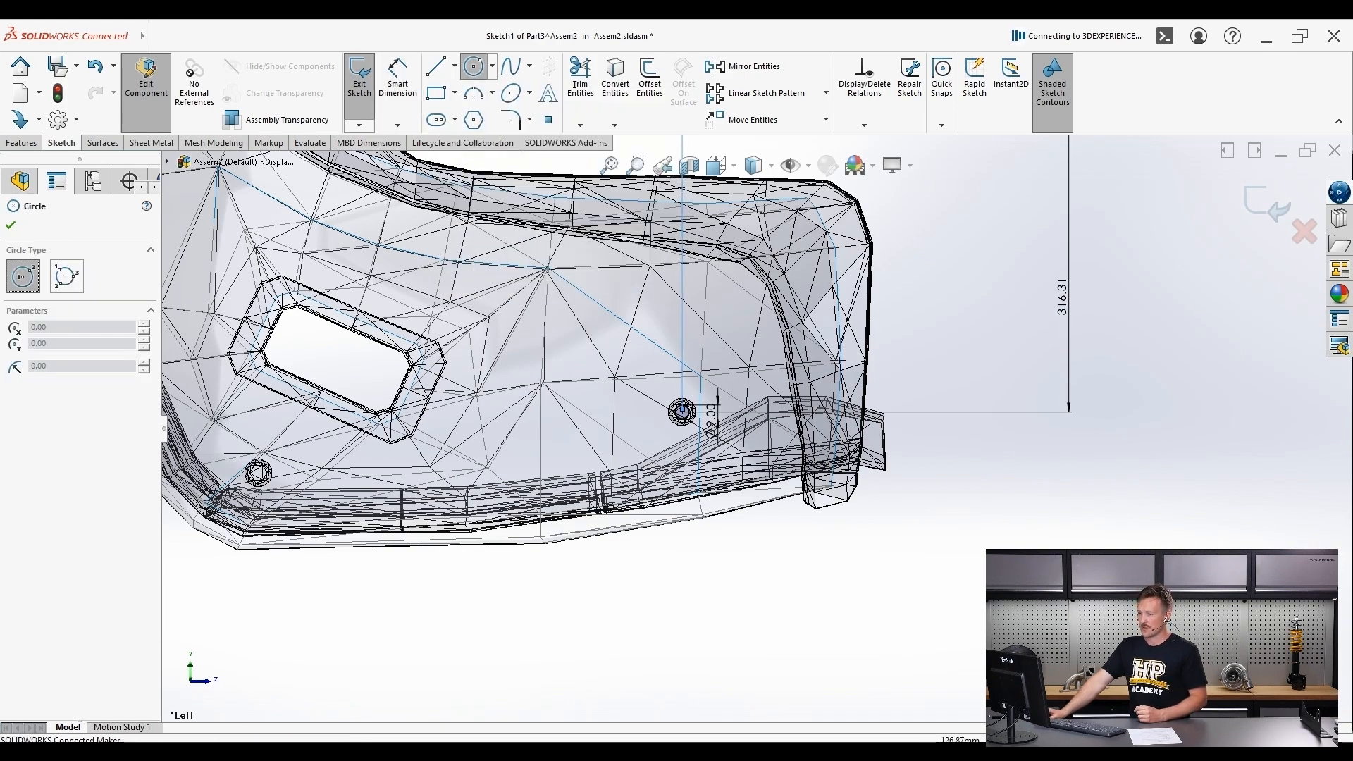
{"action": "scroll", "coordinate": [677, 398], "scroll_direction": "down", "scroll_amount": 8}
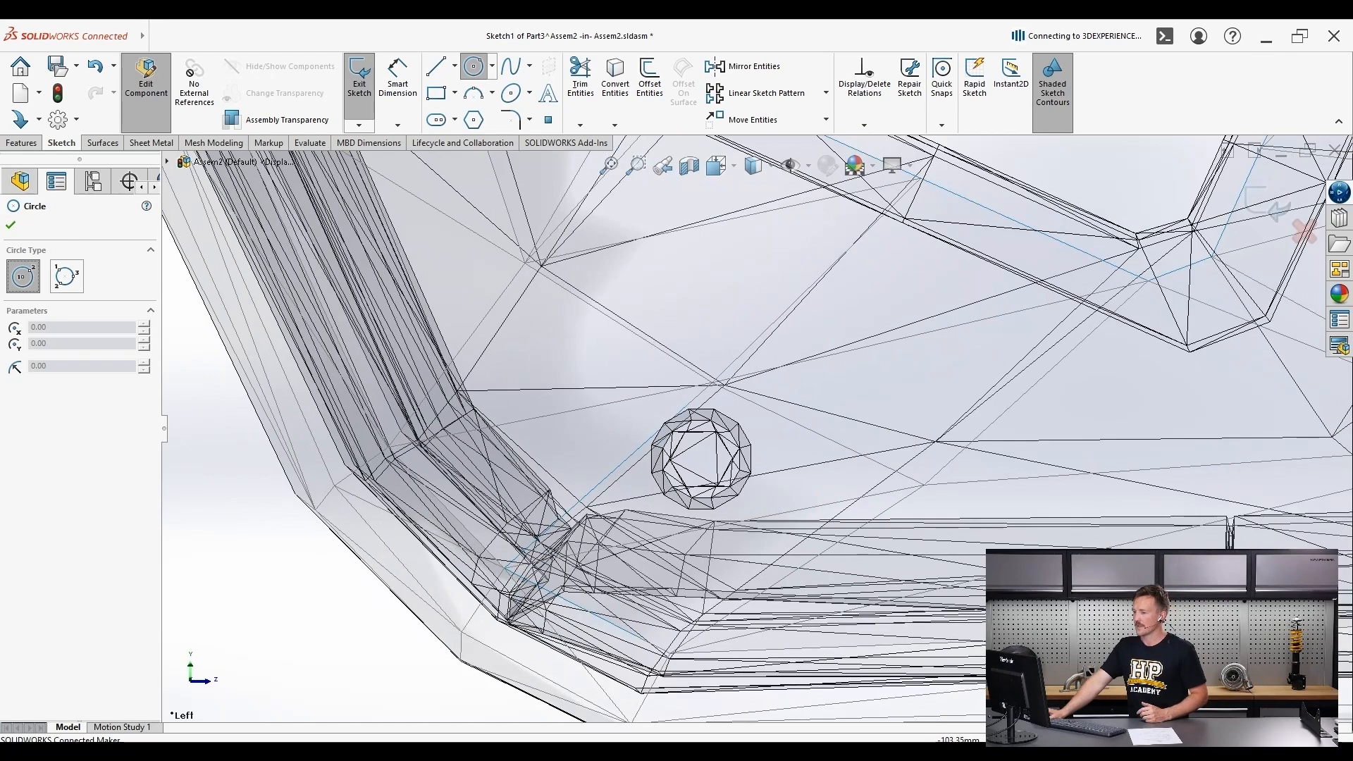
{"action": "left_click", "coordinate": [700, 460]}
{"action": "left_click", "coordinate": [727, 441]}
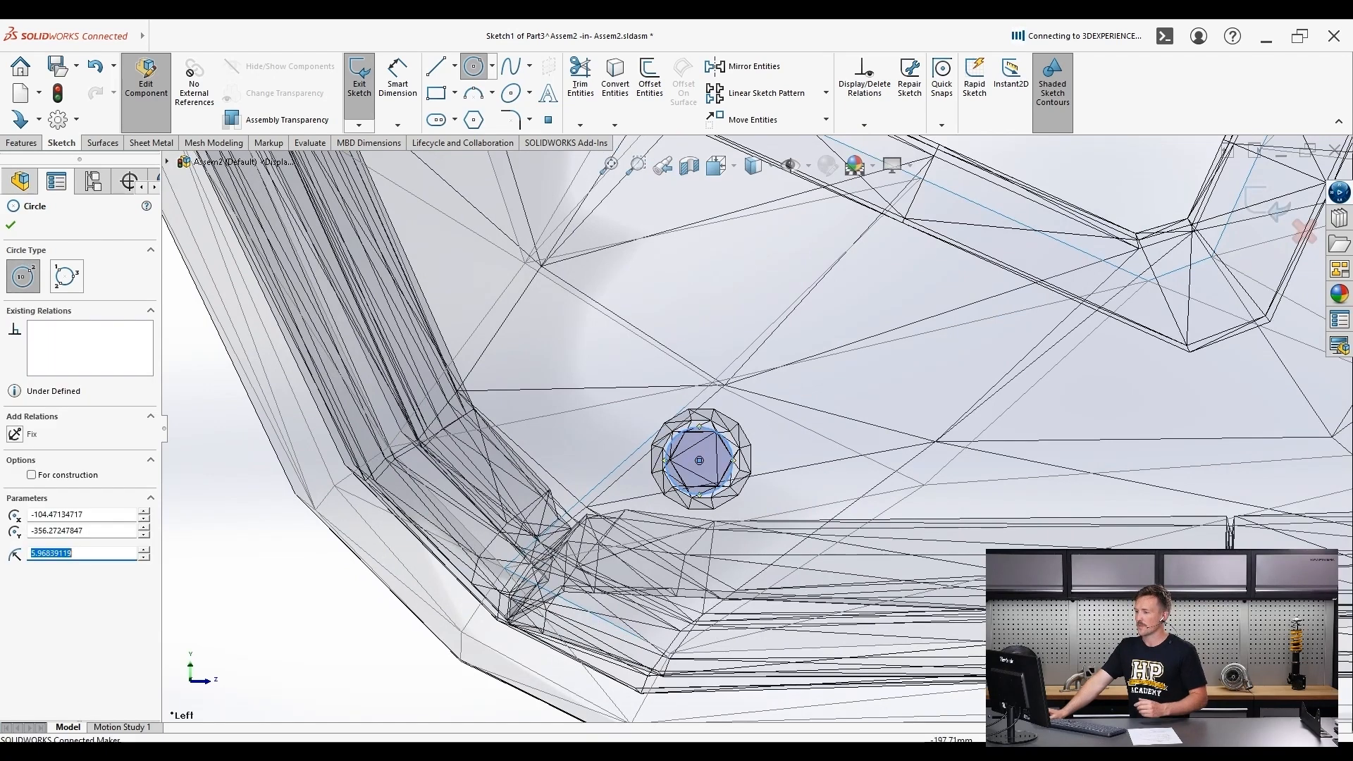
{"action": "left_click", "coordinate": [31, 474]}
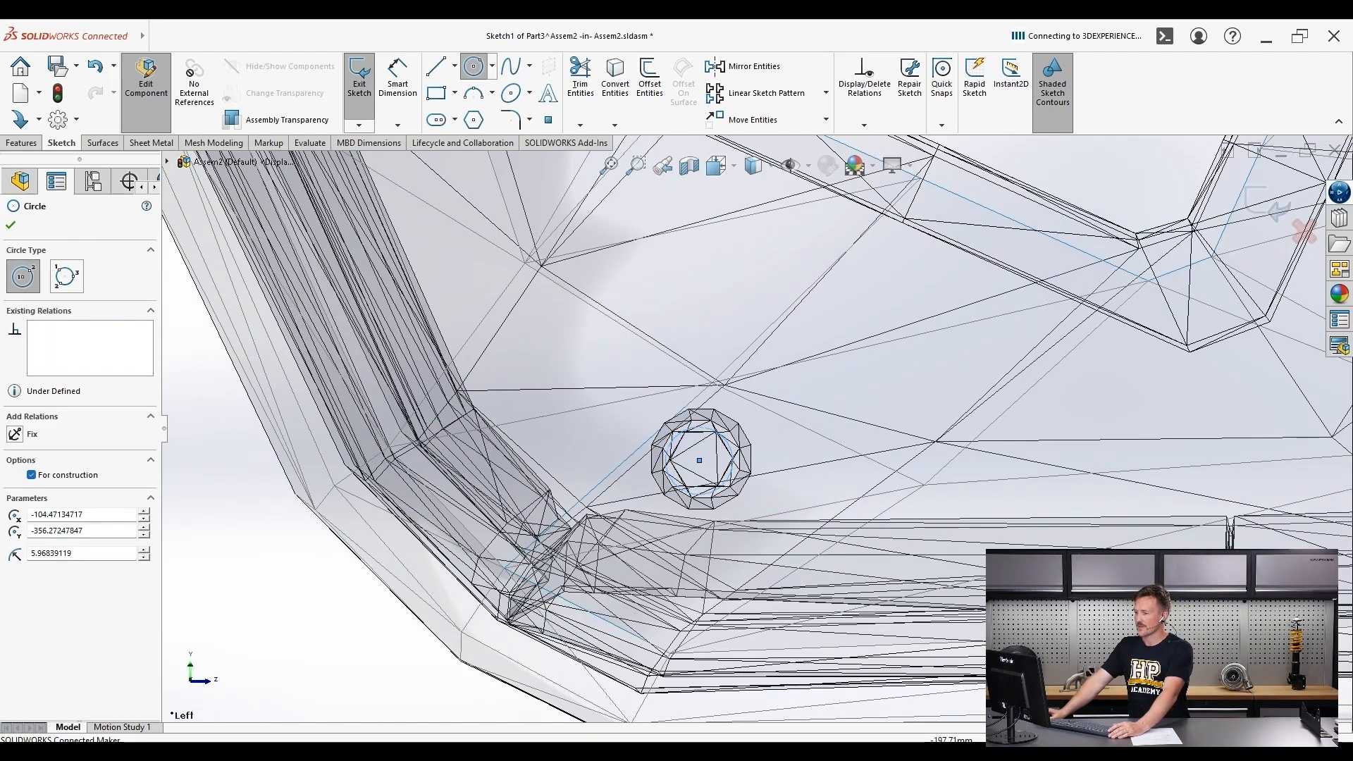
{"action": "left_click", "coordinate": [10, 224]}
- Nudge the rear circle's centre slightly to align it with the middle of the rear mounting hole
{"action": "scroll", "coordinate": [758, 425], "scroll_direction": "up", "scroll_amount": 4}
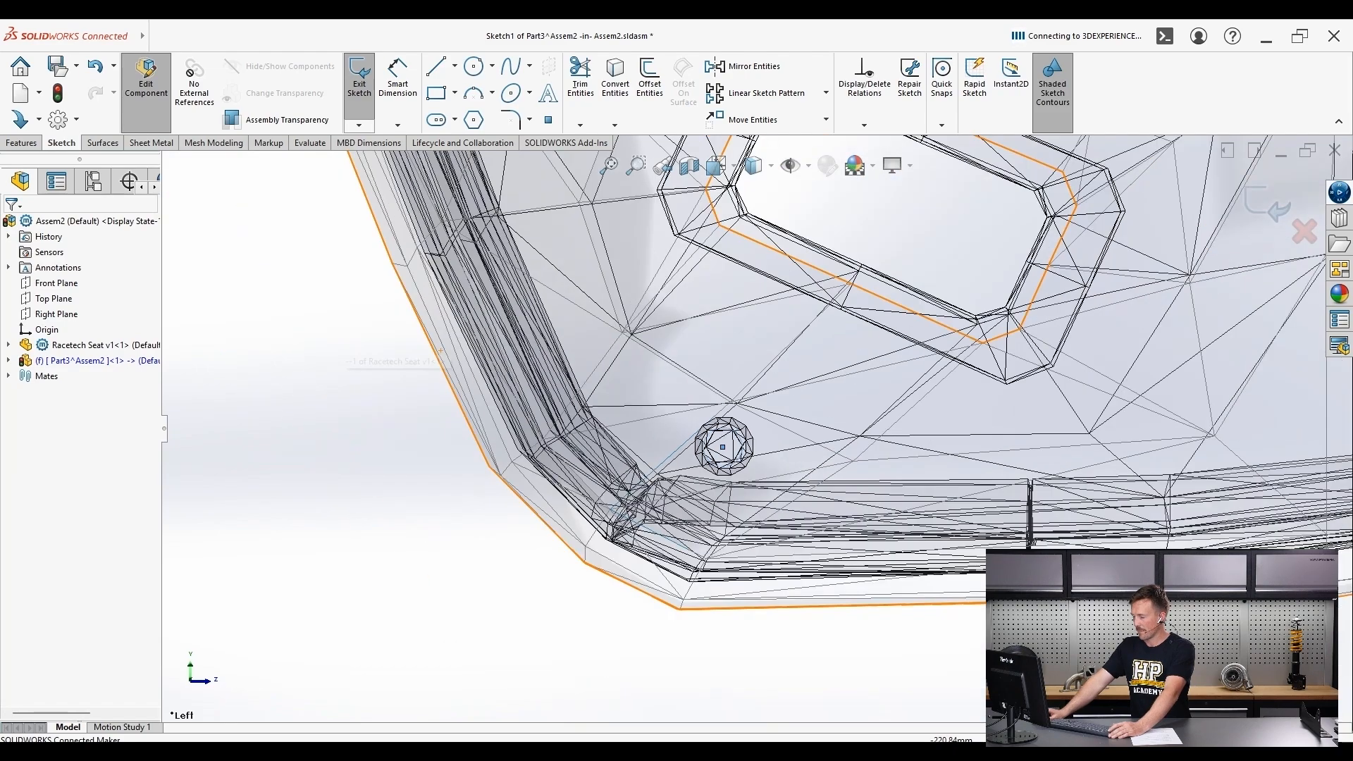
{"action": "scroll", "coordinate": [754, 425], "scroll_direction": "up", "scroll_amount": 2}
{"action": "scroll", "coordinate": [1026, 446], "scroll_direction": "down", "scroll_amount": 3}
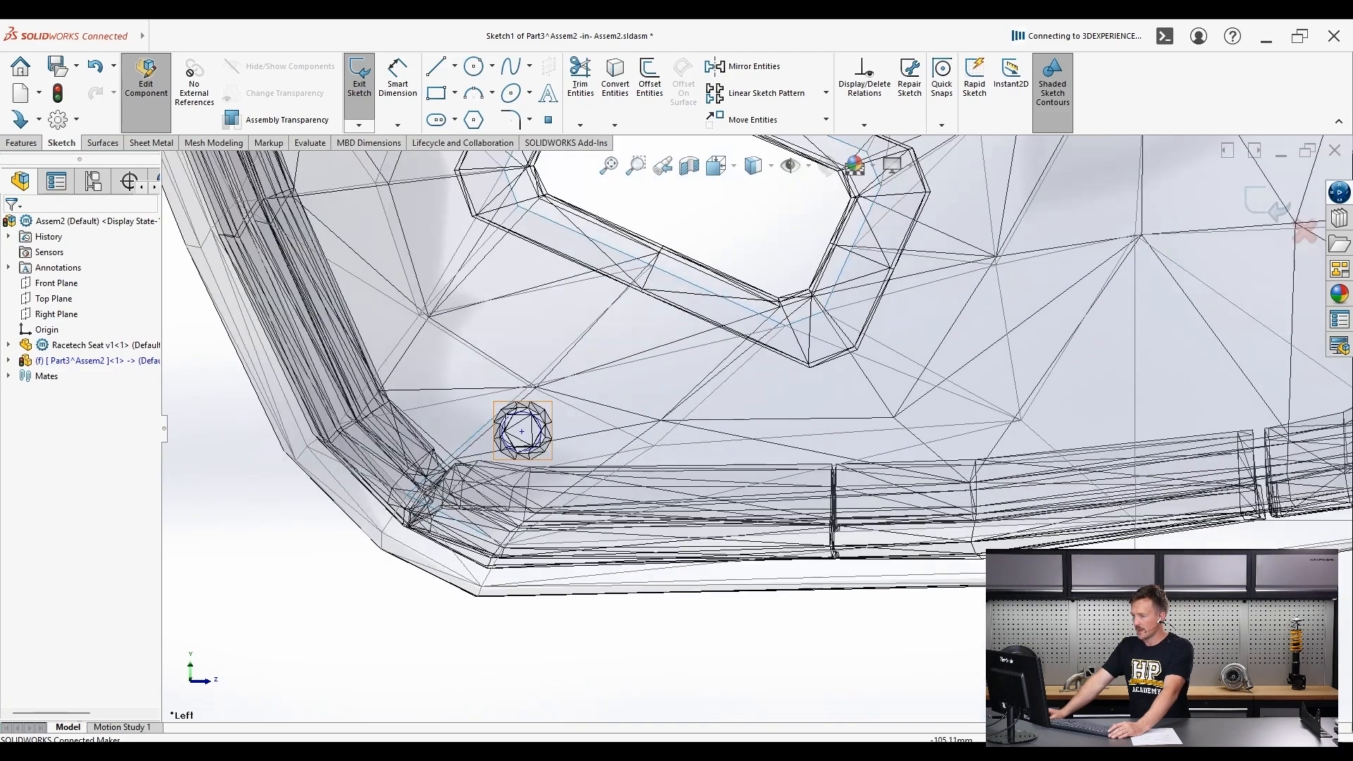
{"action": "scroll", "coordinate": [479, 430], "scroll_direction": "down", "scroll_amount": 2}
{"action": "scroll", "coordinate": [466, 437], "scroll_direction": "down", "scroll_amount": 1}
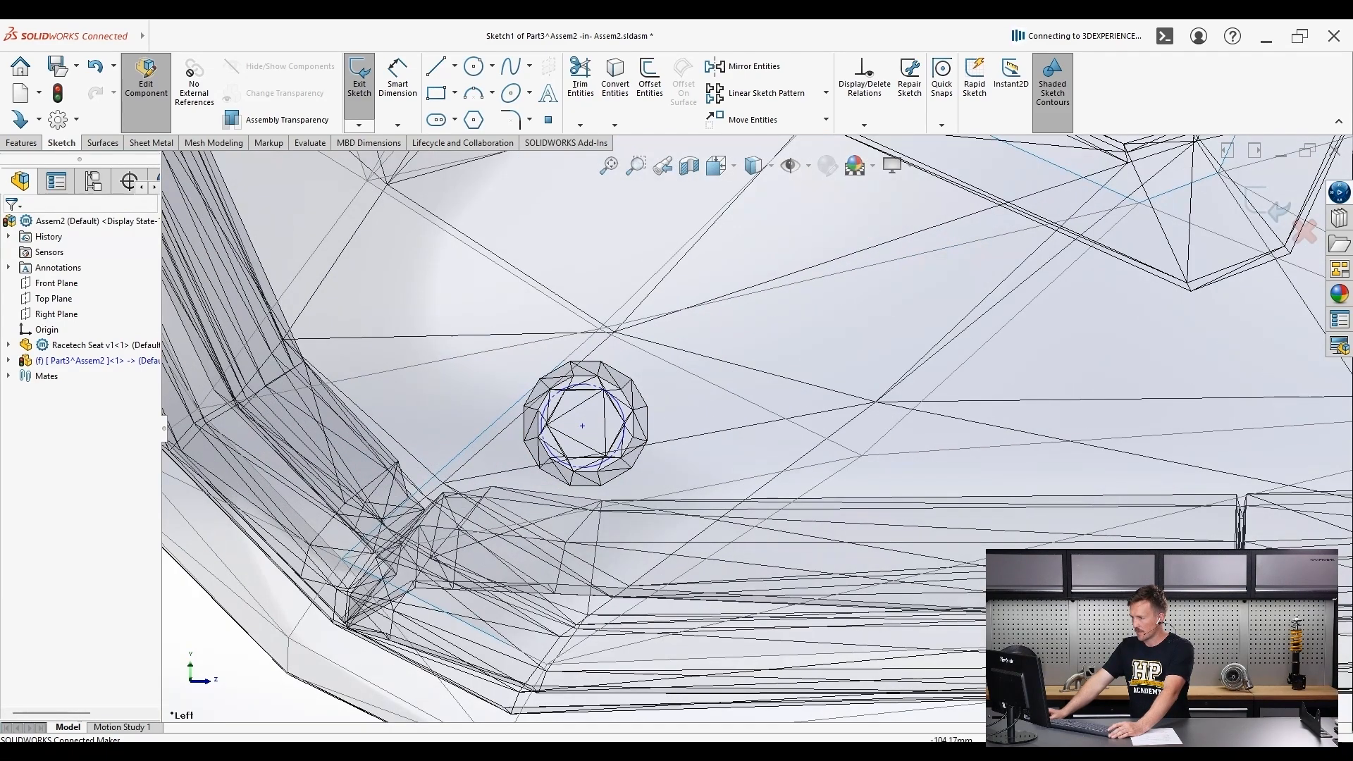
{"action": "left_click_drag", "start_coordinate": [582, 425], "coordinate": [586, 421]}
{"action": "scroll", "coordinate": [754, 427], "scroll_direction": "up", "scroll_amount": 5}
{"action": "key", "text": "Escape"}
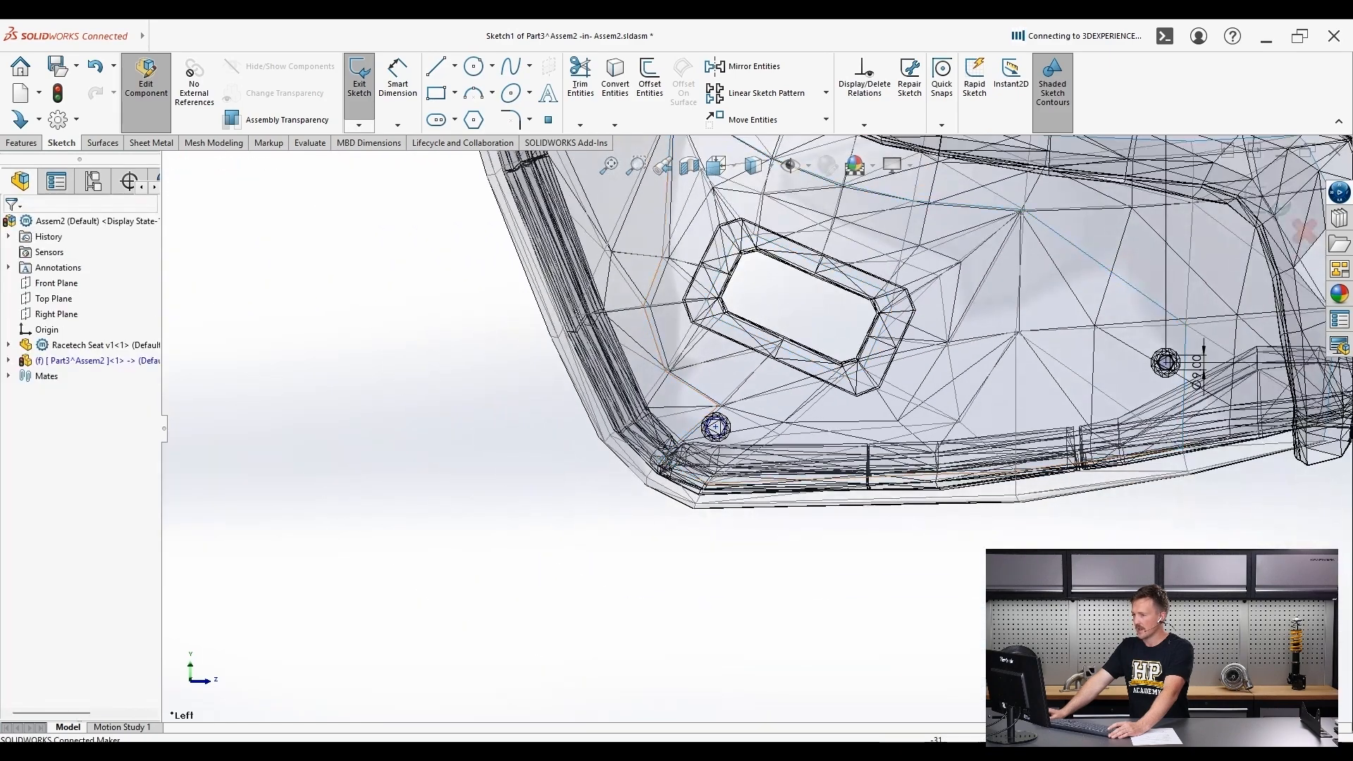
- Add an Equal relation between the front and rear mounting-hole circles
{"action": "left_click", "coordinate": [864, 124]}
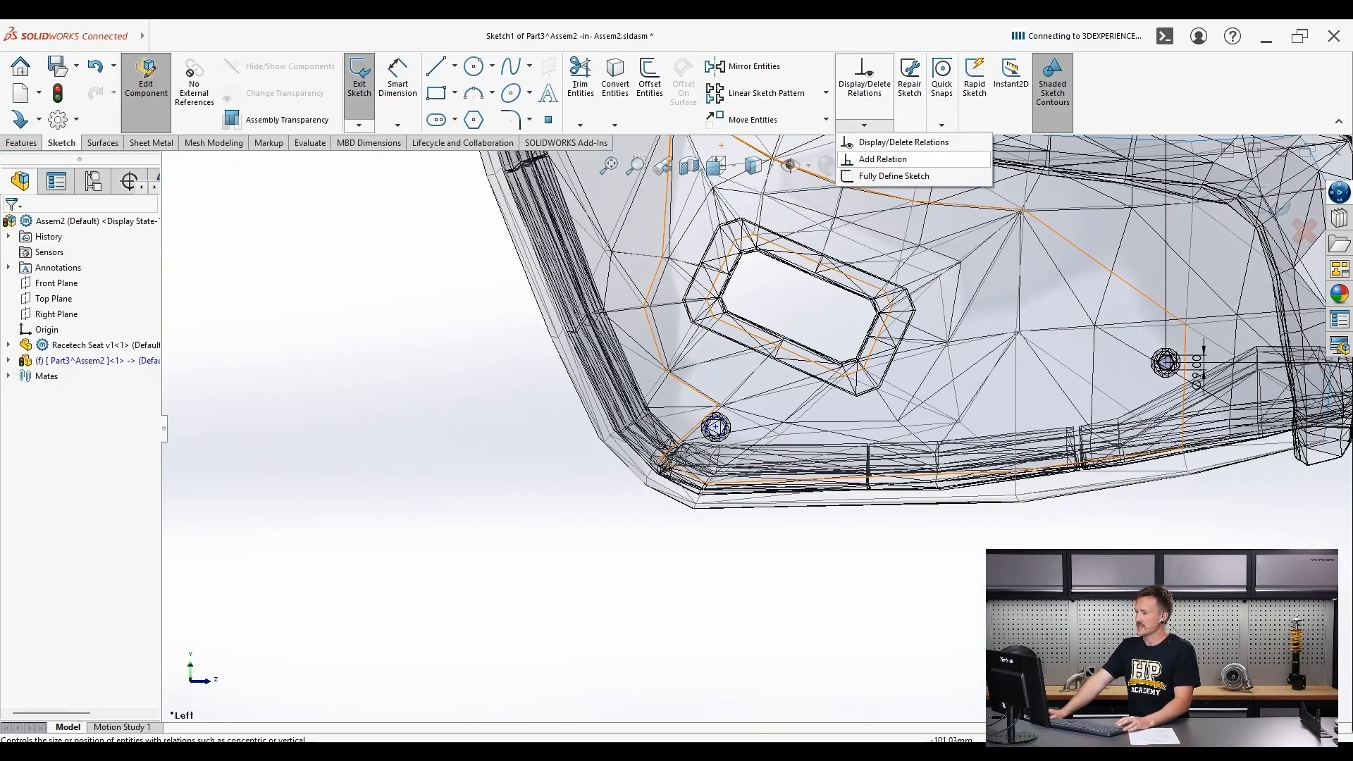
{"action": "left_click", "coordinate": [882, 159]}
{"action": "scroll", "coordinate": [1304, 366], "scroll_direction": "up", "scroll_amount": 5}
{"action": "left_click", "coordinate": [973, 356]}
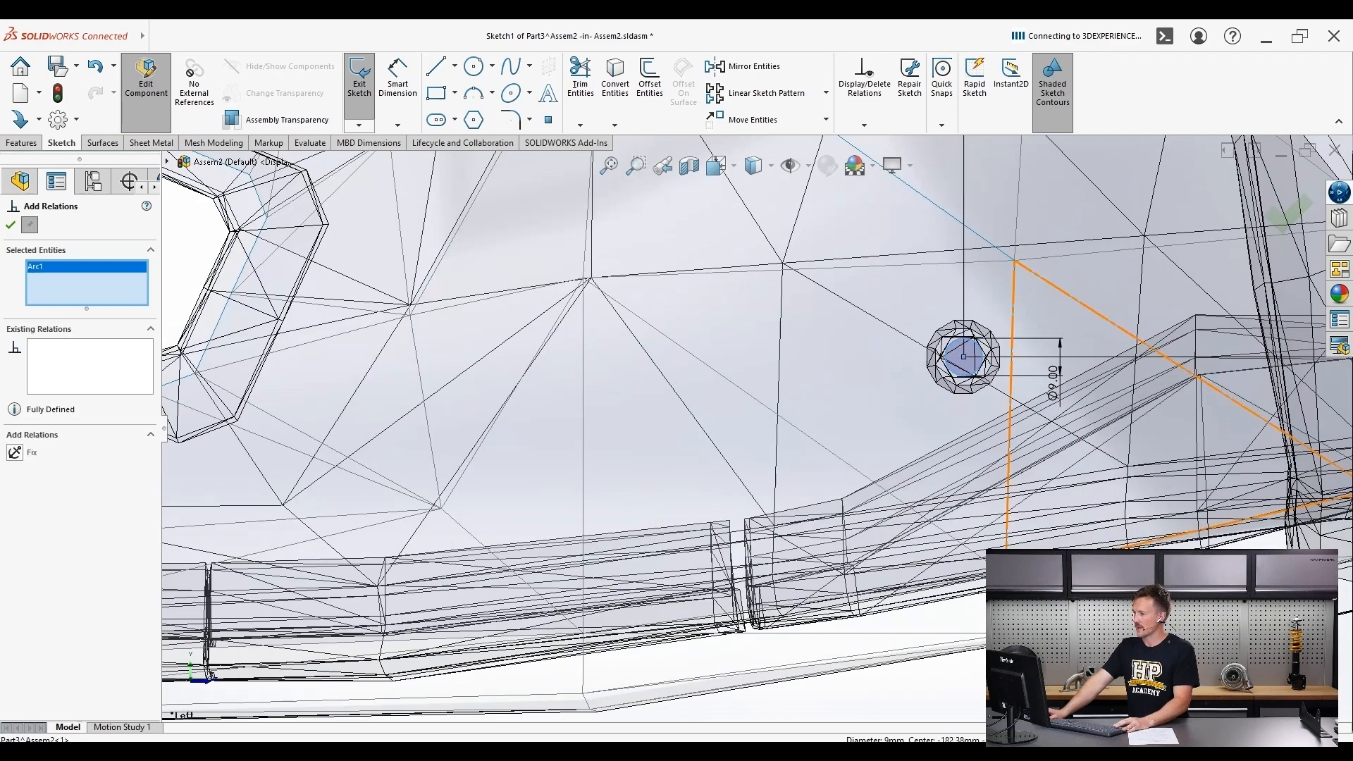
{"action": "scroll", "coordinate": [758, 428], "scroll_direction": "up", "scroll_amount": 6}
{"action": "scroll", "coordinate": [438, 451], "scroll_direction": "down", "scroll_amount": 5}
{"action": "key", "text": "alt"}
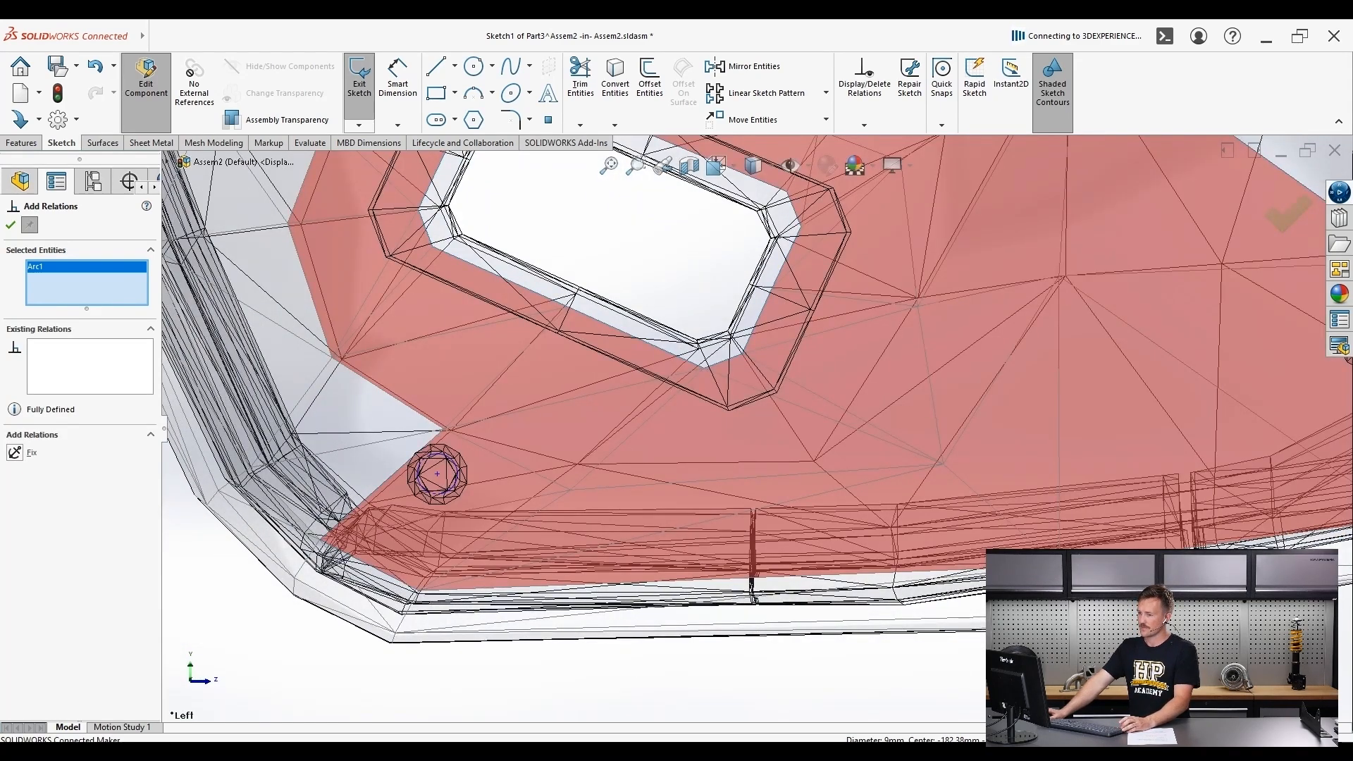
{"action": "left_click", "coordinate": [457, 479]}
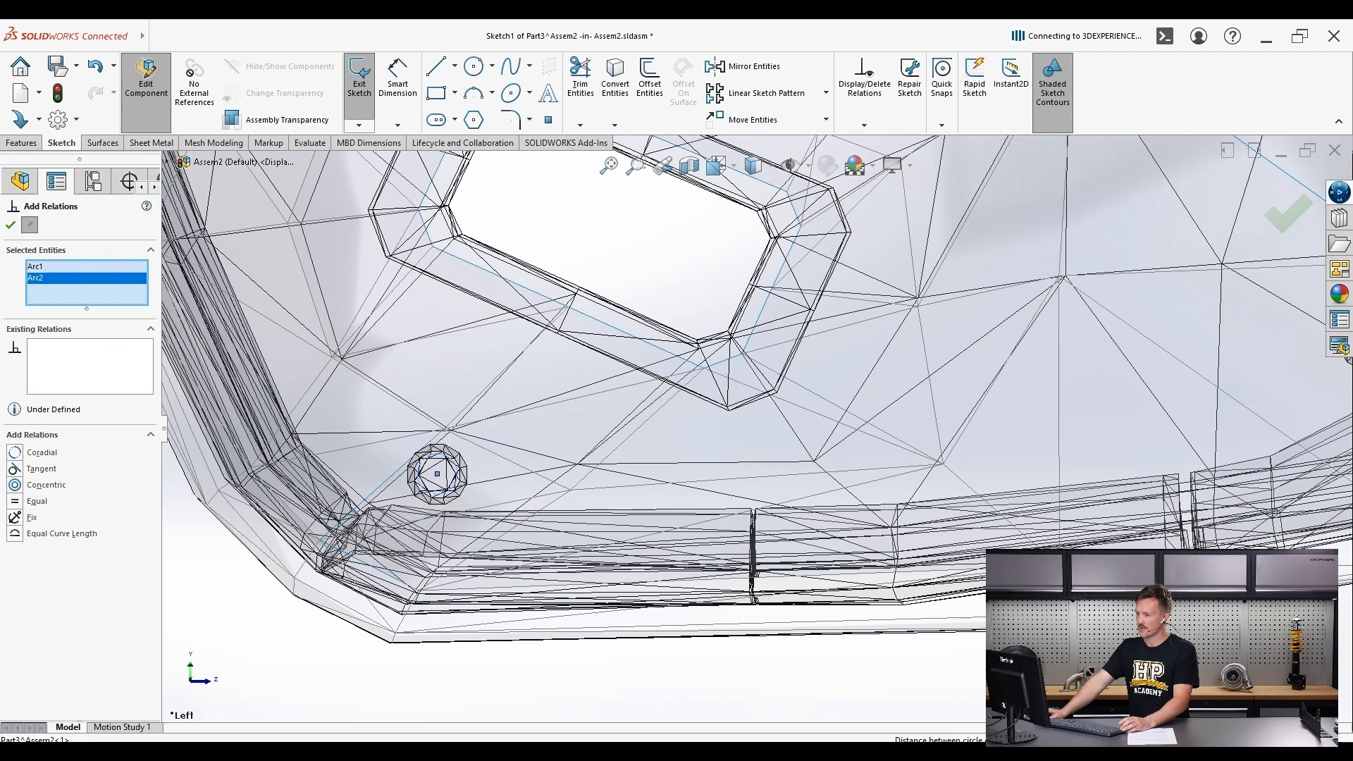
{"action": "left_click", "coordinate": [456, 480]}
{"action": "left_click", "coordinate": [457, 479]}
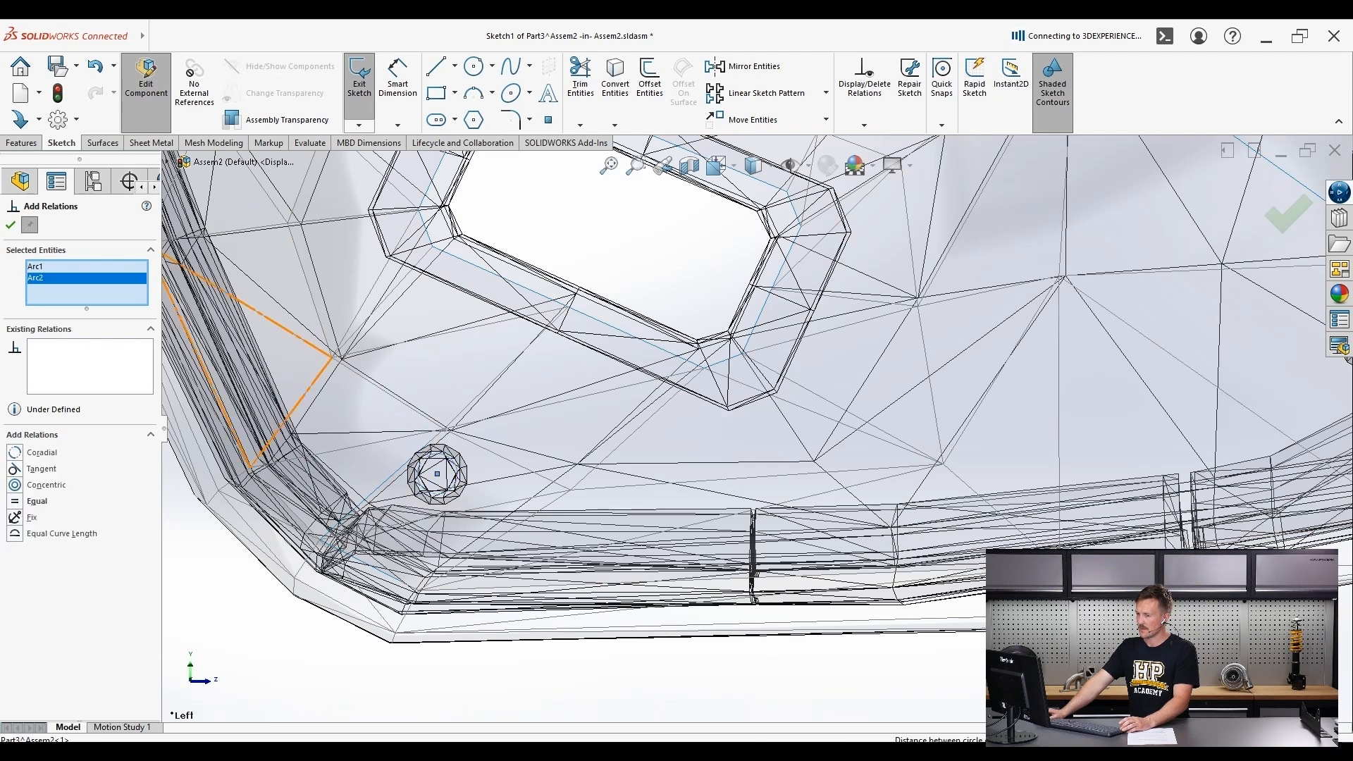
{"action": "left_click", "coordinate": [37, 501]}
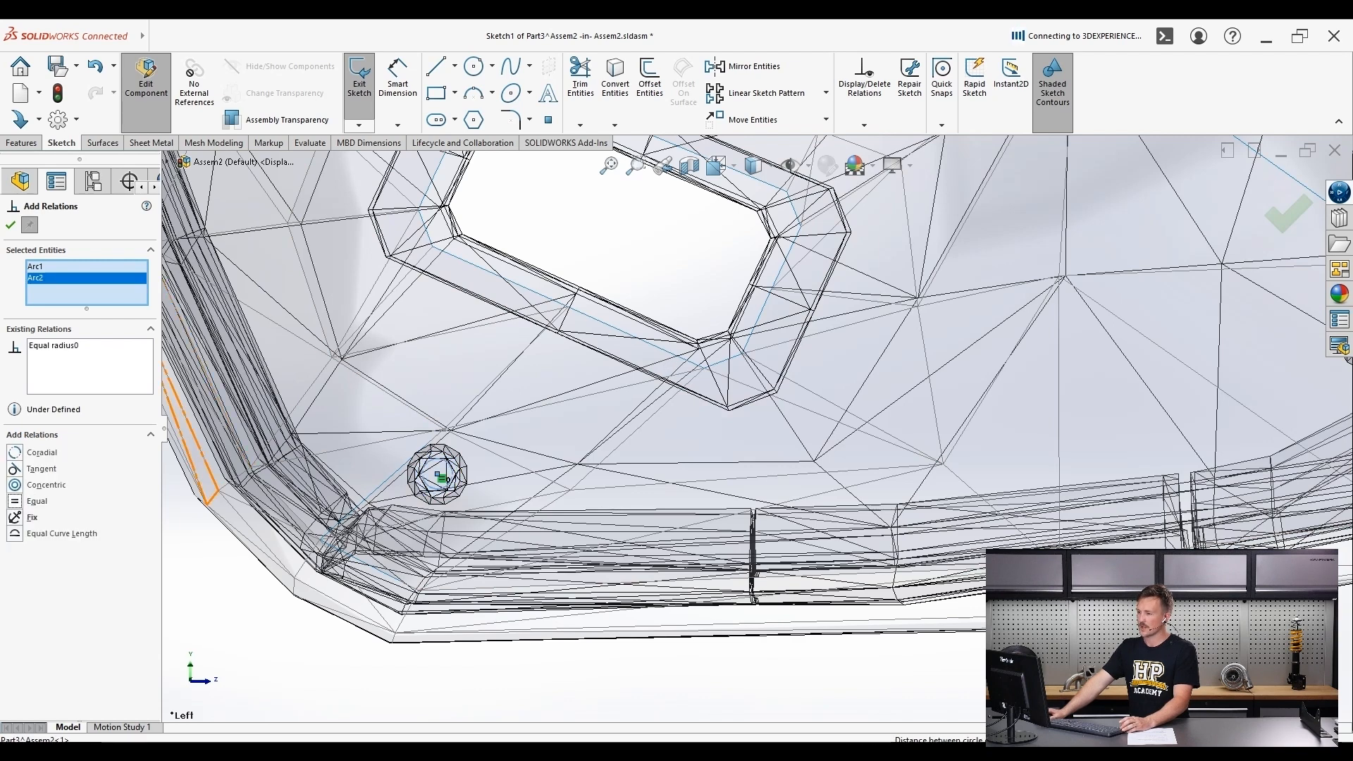
{"action": "scroll", "coordinate": [638, 374], "scroll_direction": "up", "scroll_amount": 3}
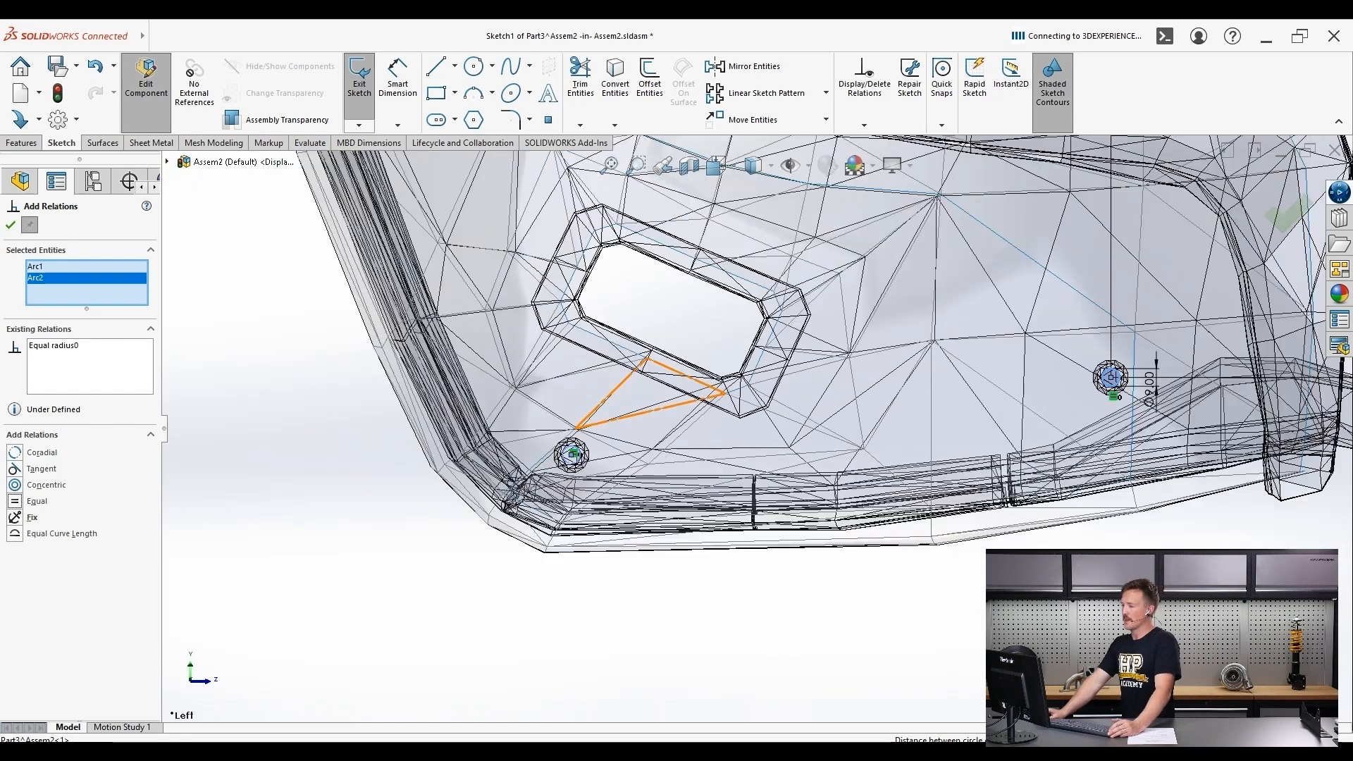
{"action": "key", "text": "Escape"}
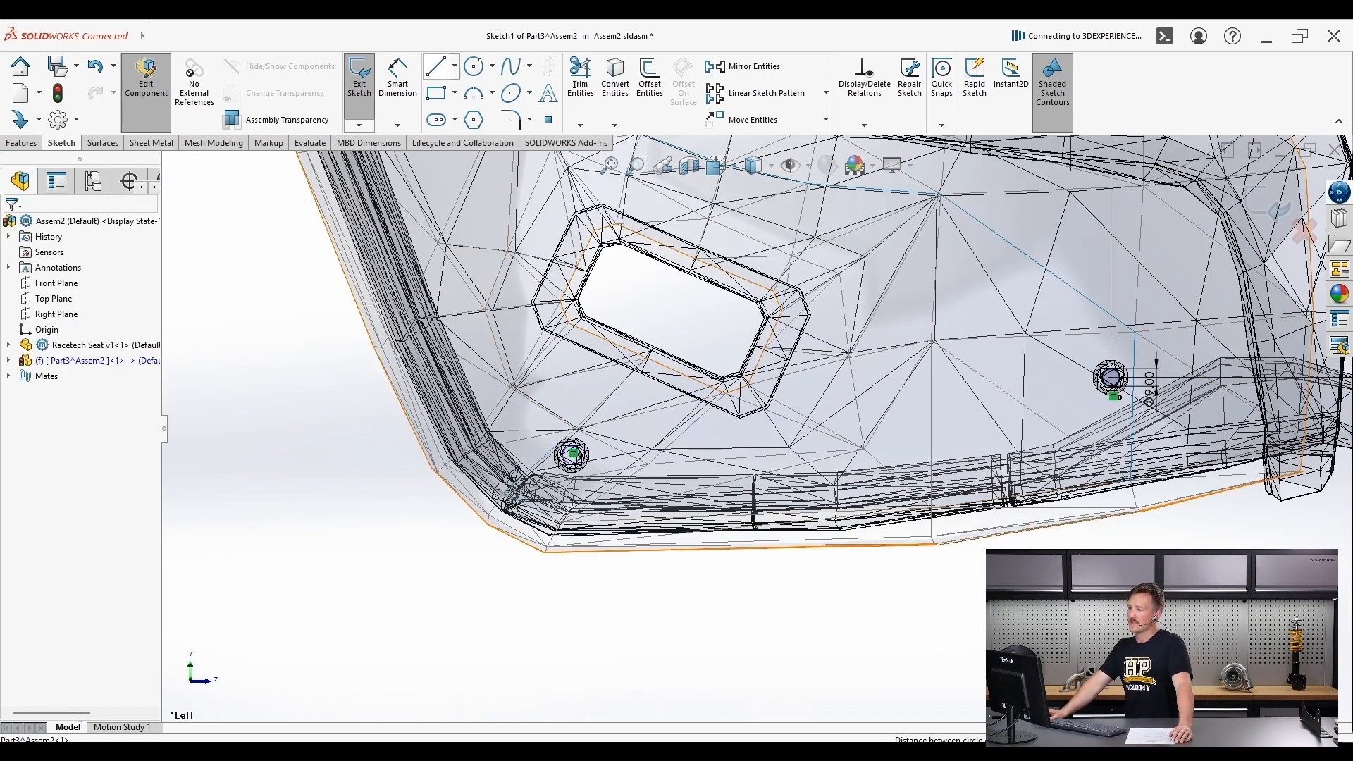
- Draw a construction line from the front circle's centre to the rear circle's centre
{"action": "left_click", "coordinate": [436, 67]}
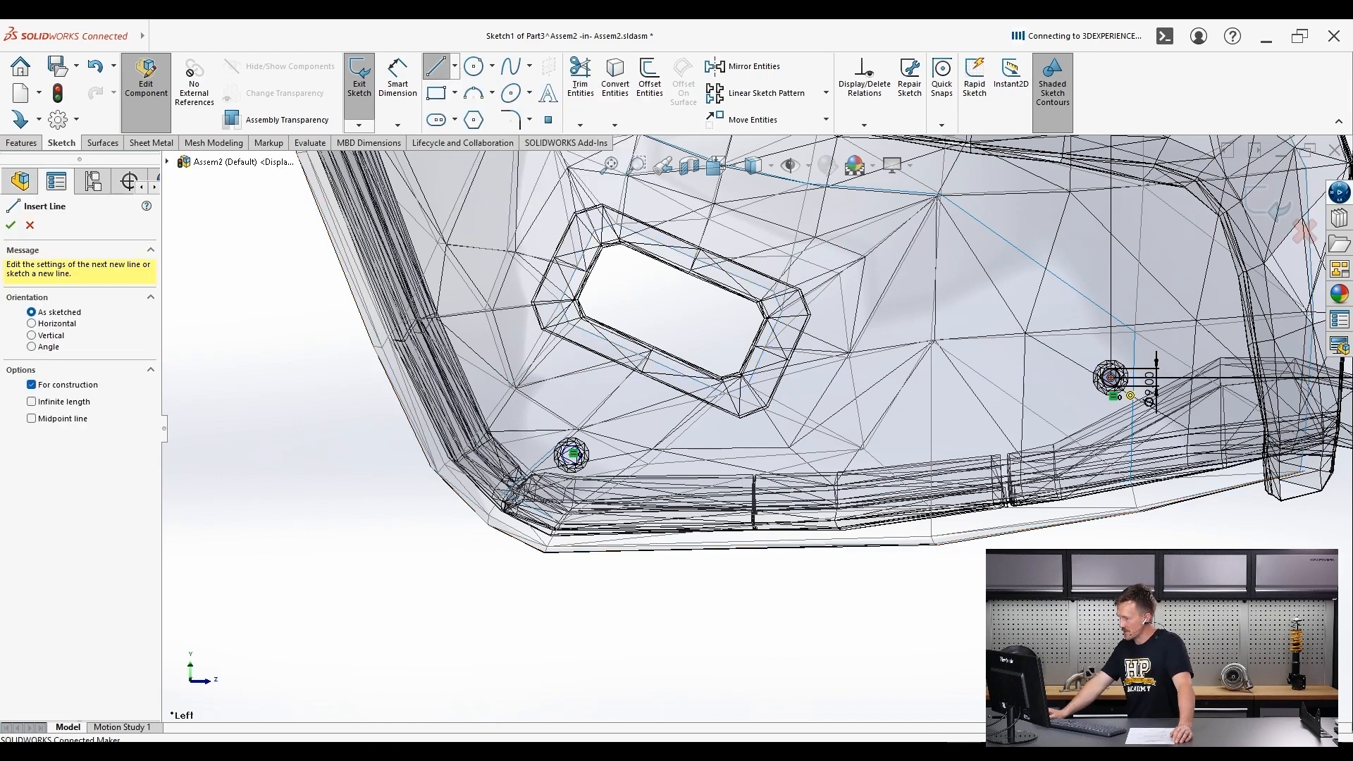
{"action": "left_click", "coordinate": [1111, 377]}
{"action": "scroll", "coordinate": [428, 494], "scroll_direction": "up", "scroll_amount": 6}
{"action": "scroll", "coordinate": [705, 431], "scroll_direction": "down", "scroll_amount": 10}
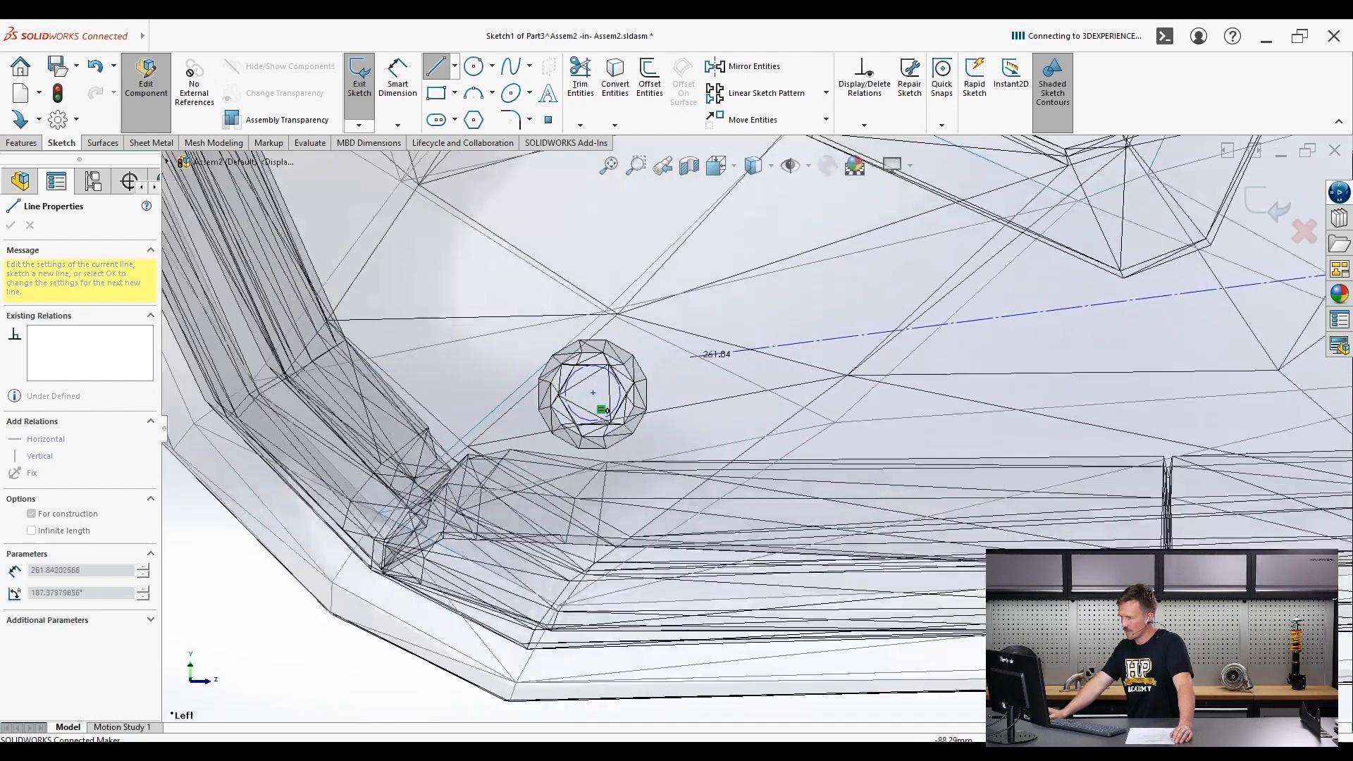
{"action": "left_click", "coordinate": [594, 394]}
{"action": "key", "text": "Escape"}
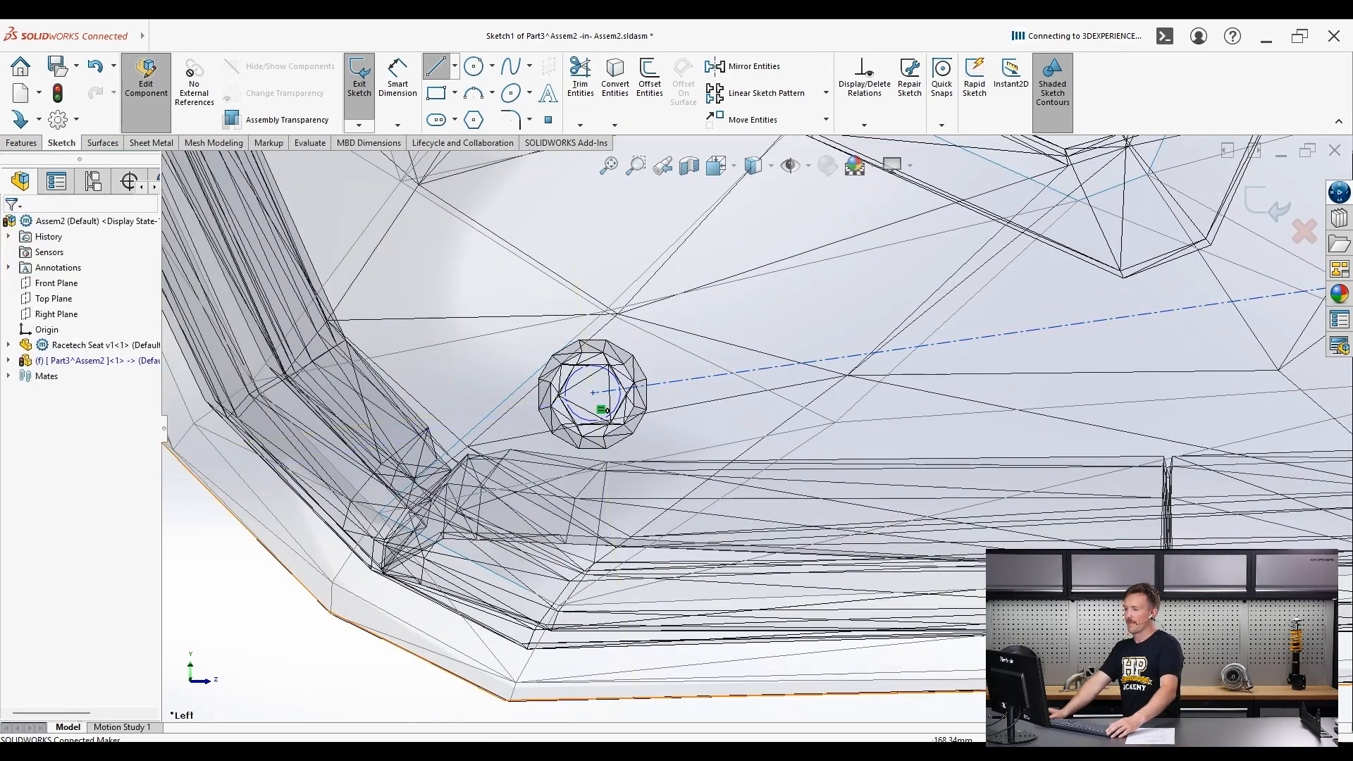
{"action": "scroll", "coordinate": [705, 416], "scroll_direction": "up", "scroll_amount": 9}
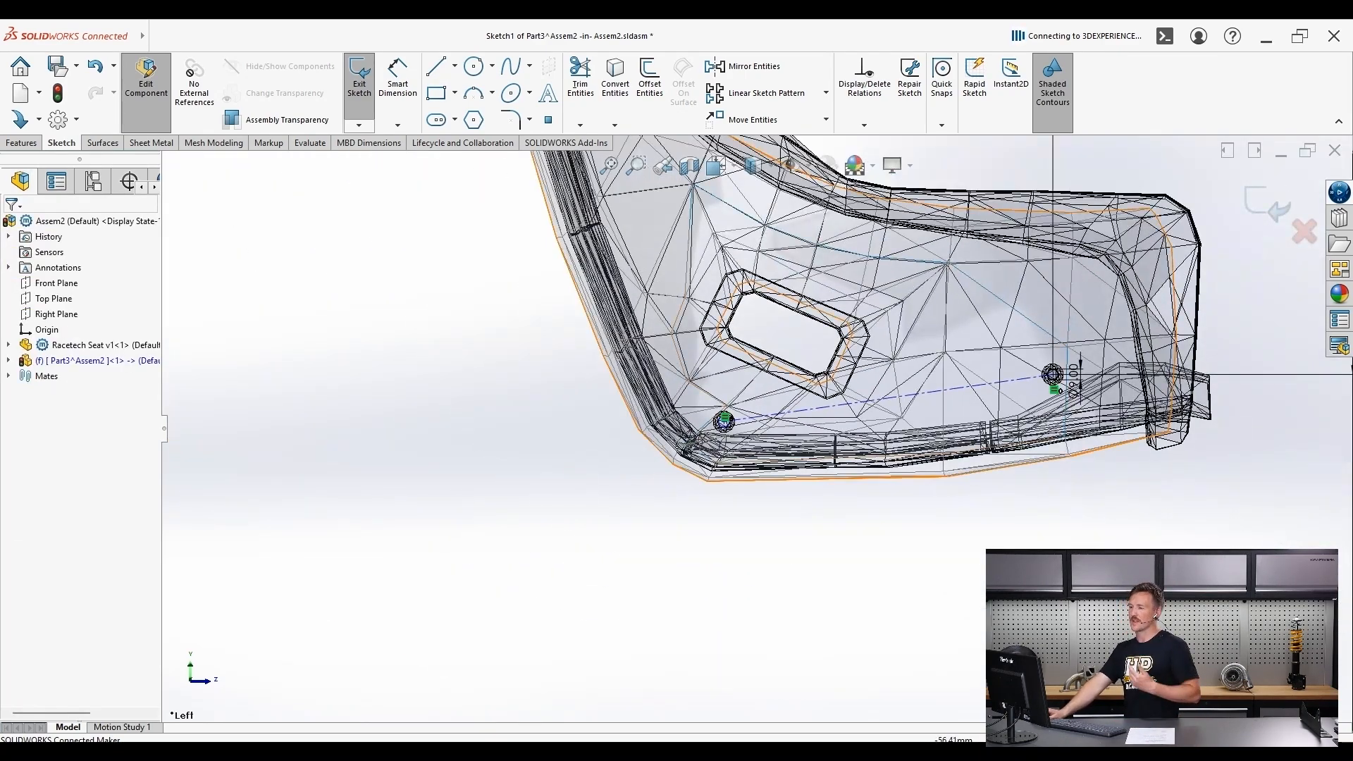
- Dimension the construction line between the front and rear mounting-hole centres at 278 mm
{"action": "left_click", "coordinate": [401, 86]}
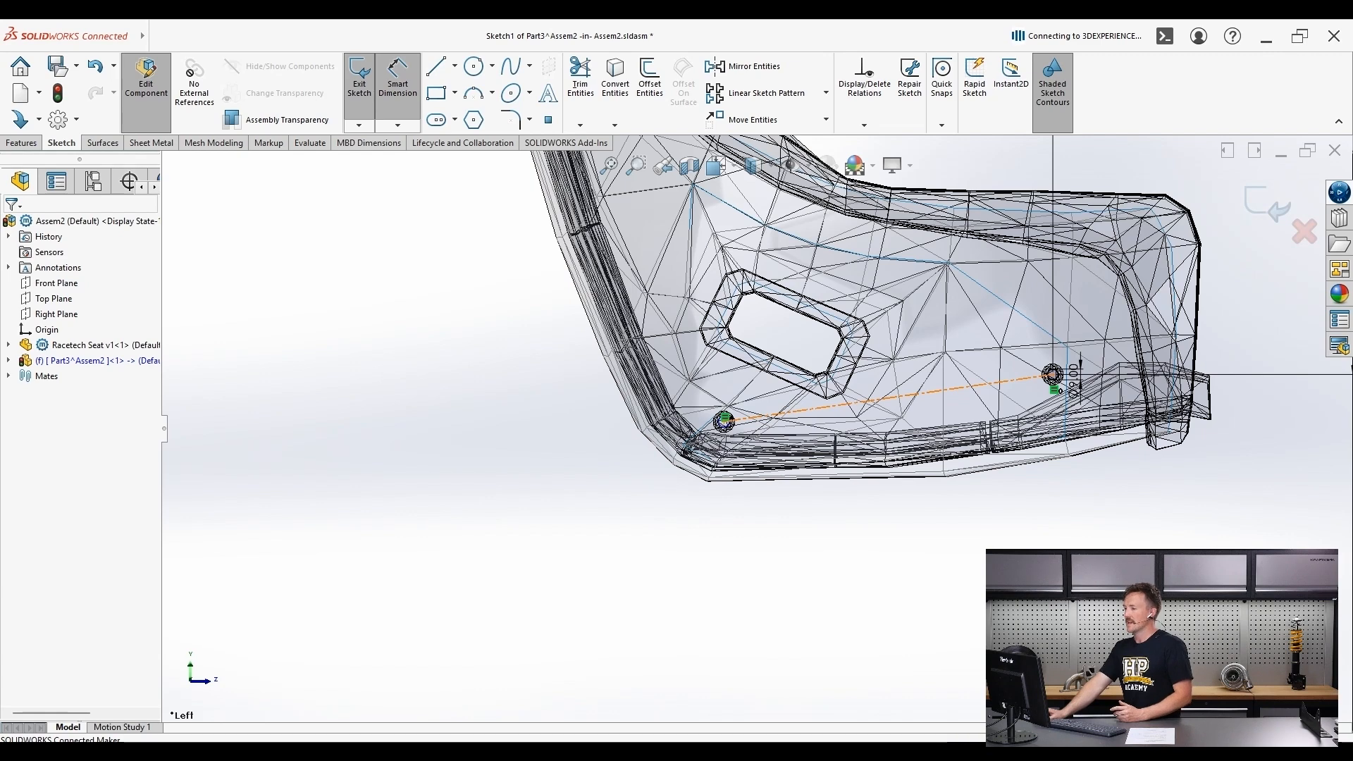
{"action": "left_click", "coordinate": [888, 399]}
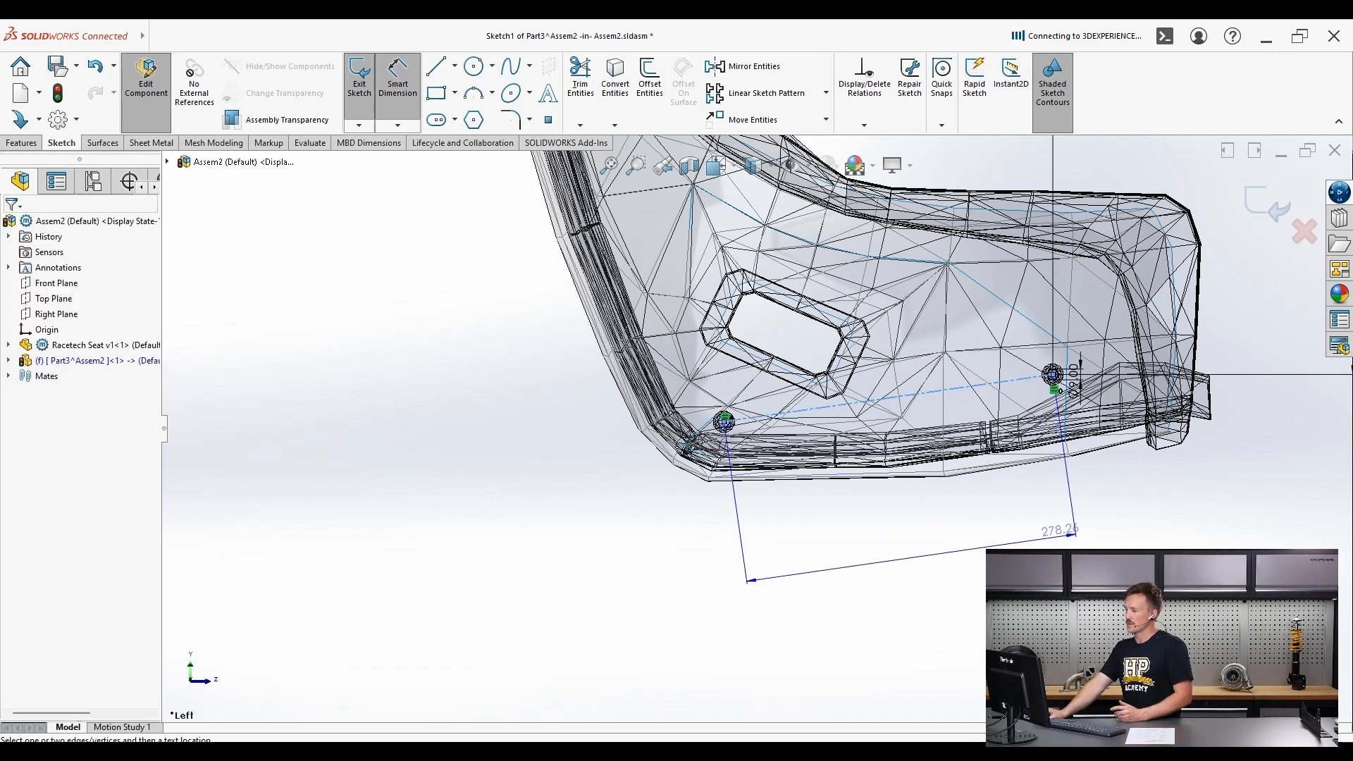
{"action": "left_click", "coordinate": [1072, 533]}
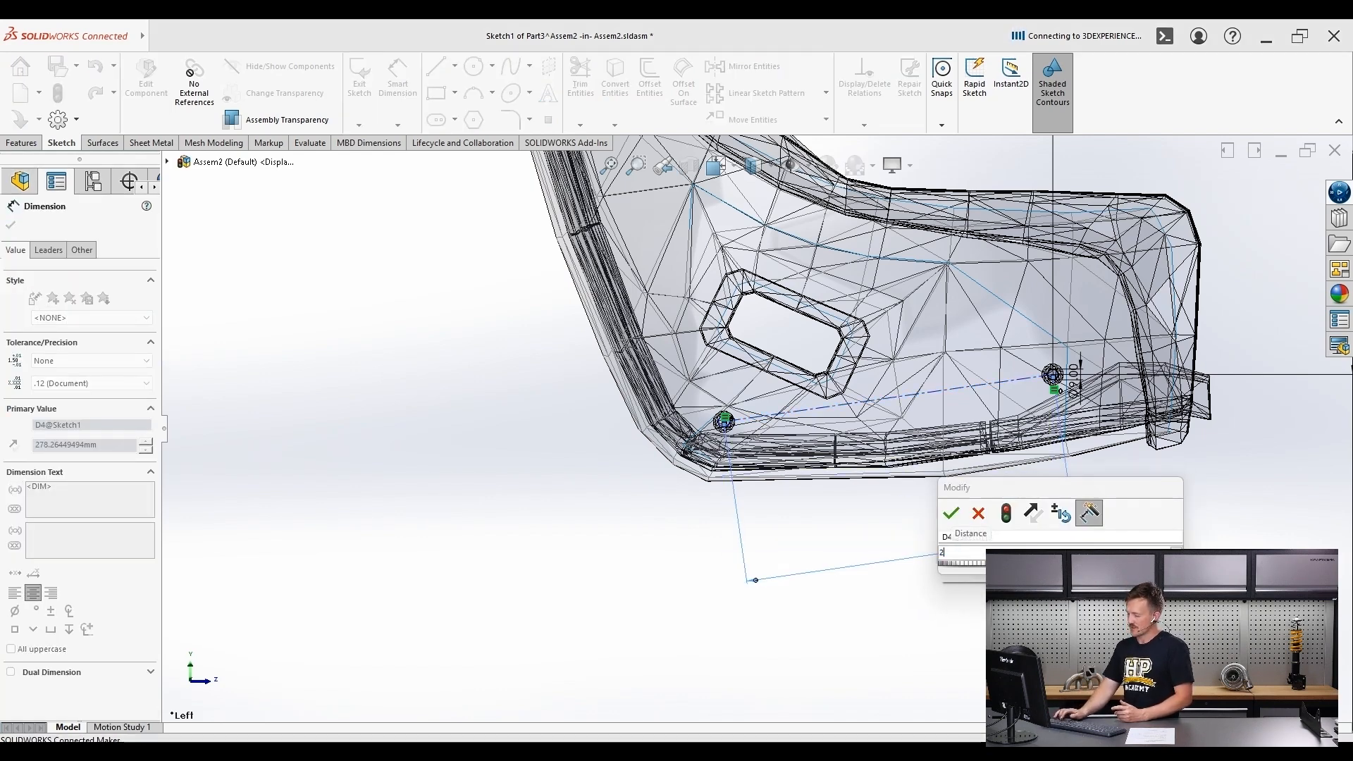
{"action": "type", "text": "278"}
{"action": "key", "text": "Return"}
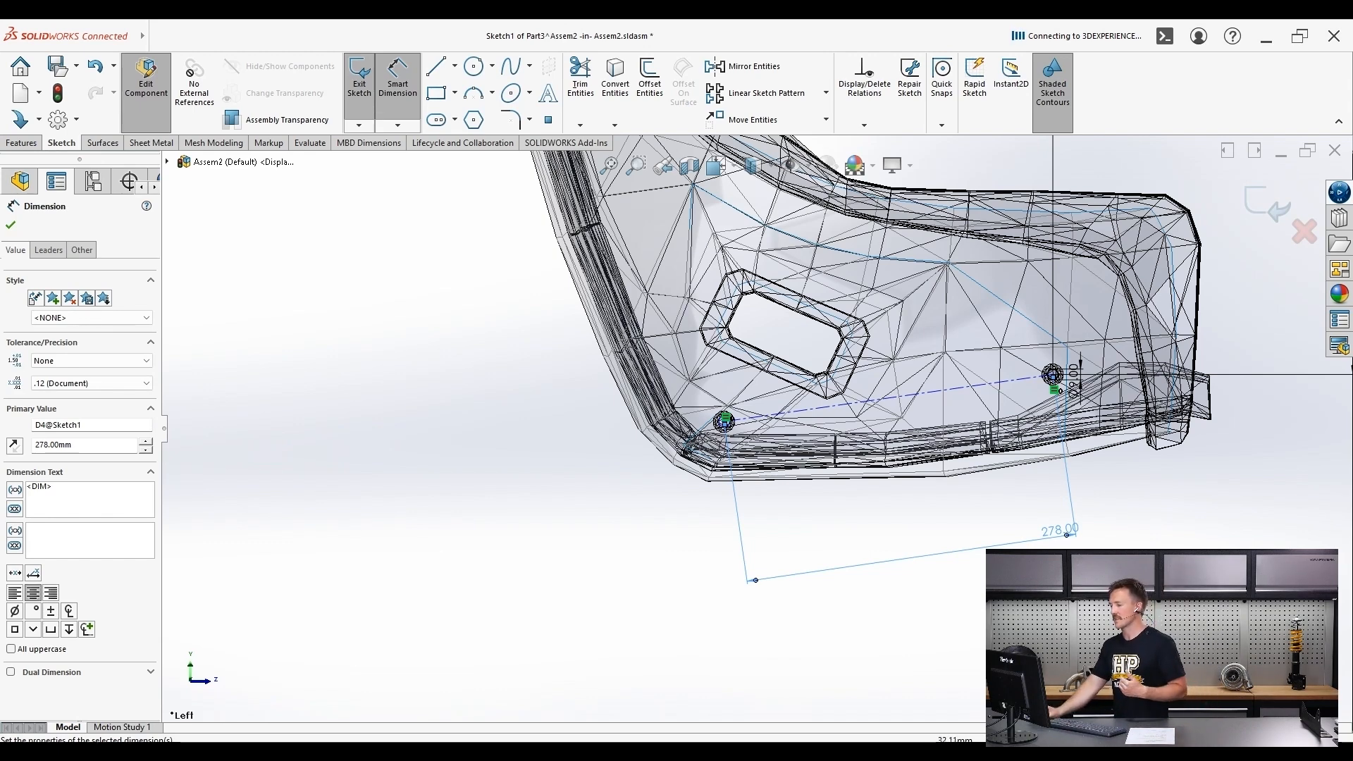
{"action": "scroll", "coordinate": [1227, 348], "scroll_direction": "up", "scroll_amount": 3}
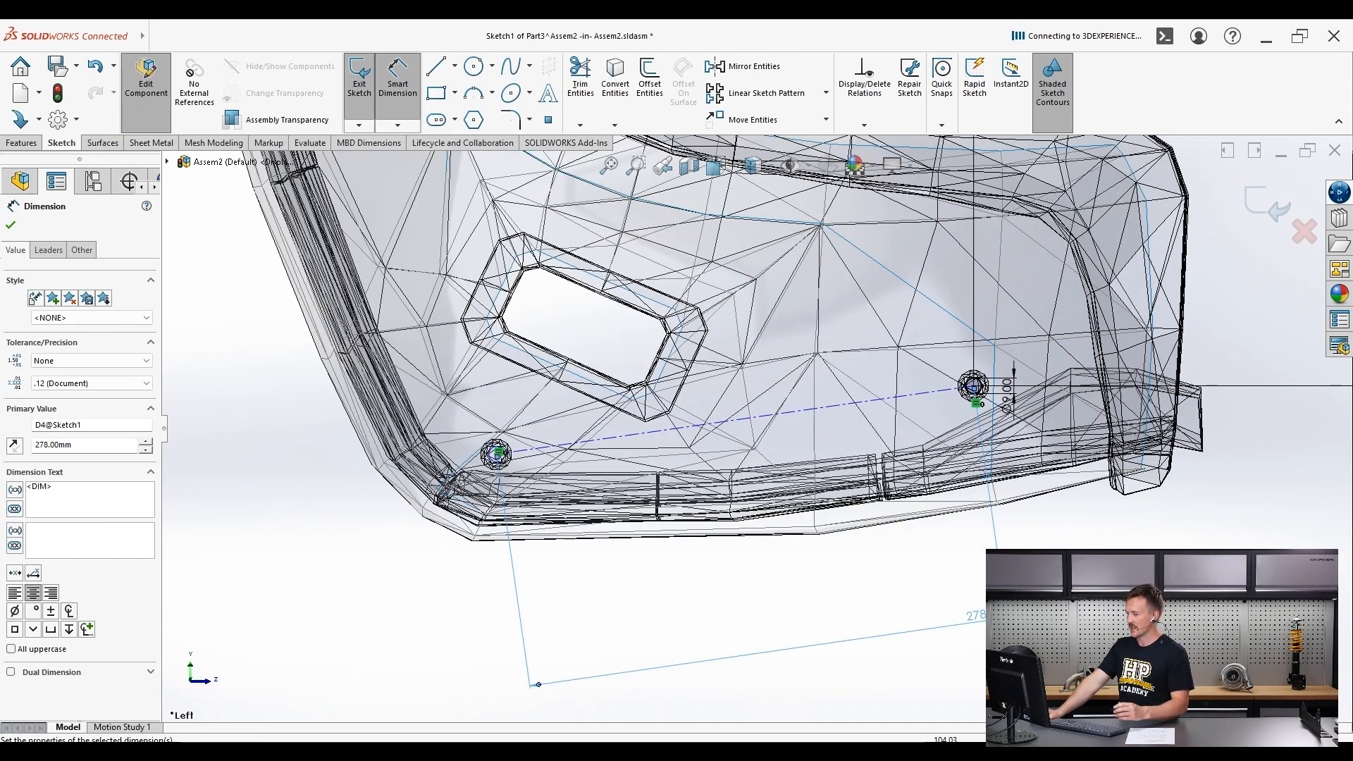
{"action": "key", "text": "Escape"}
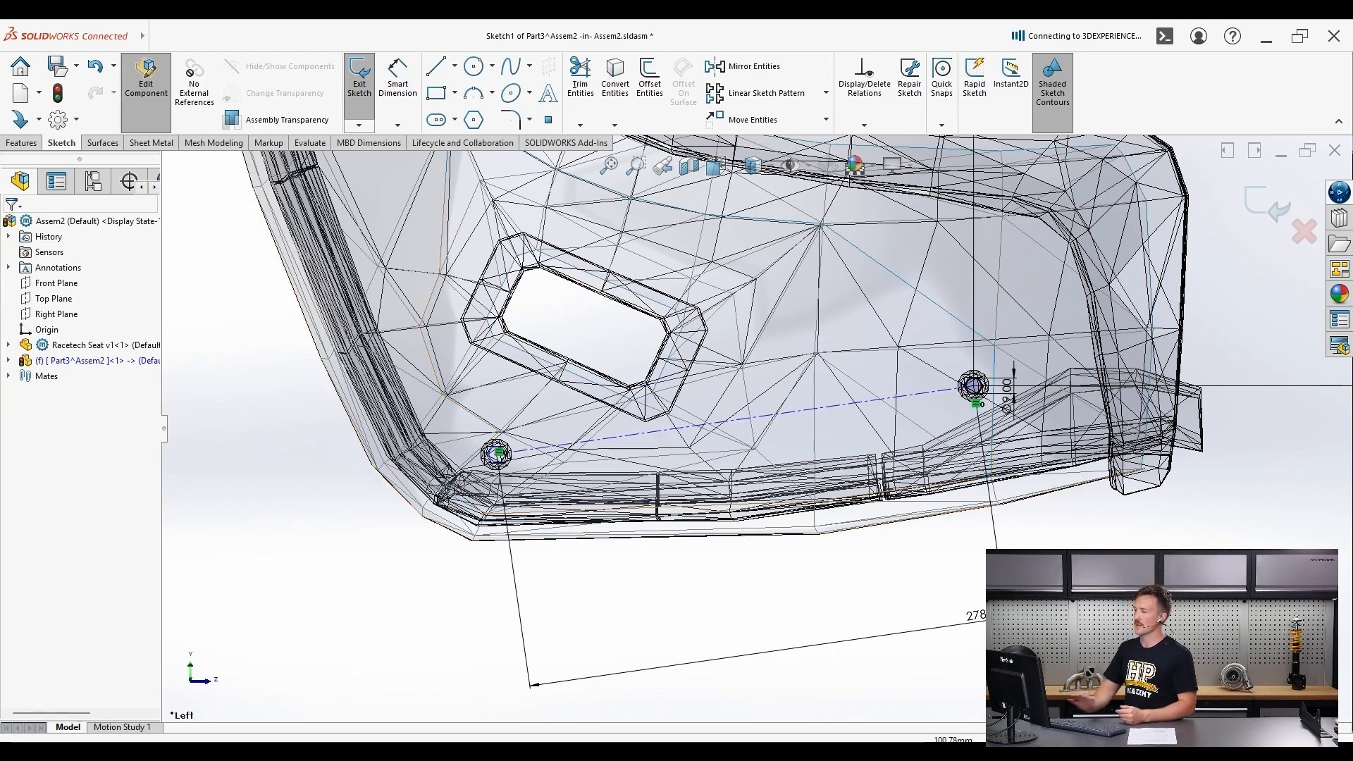
- Set the vertical distance between the front and rear mounting-hole circle centres to 40 mm
{"action": "scroll", "coordinate": [590, 492], "scroll_direction": "down", "scroll_amount": 5}
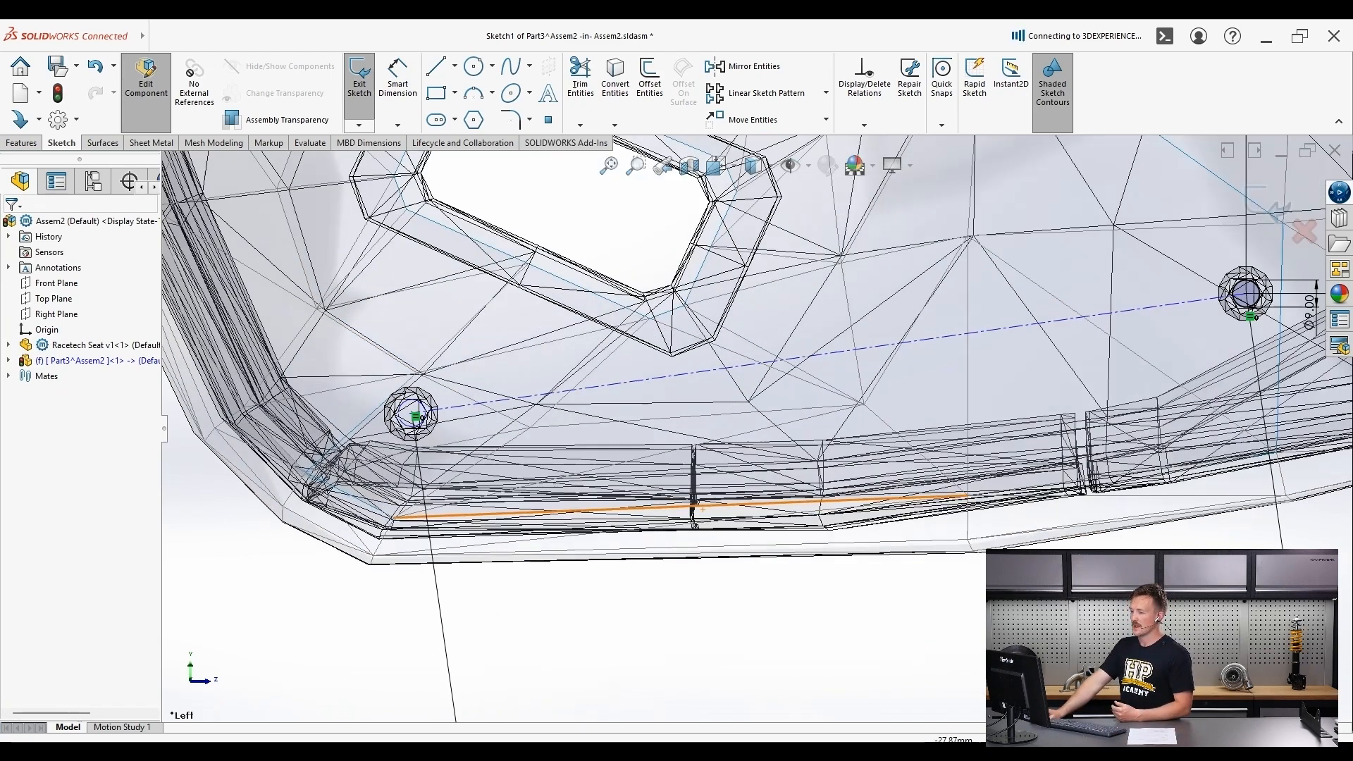
{"action": "scroll", "coordinate": [756, 428], "scroll_direction": "up", "scroll_amount": 5}
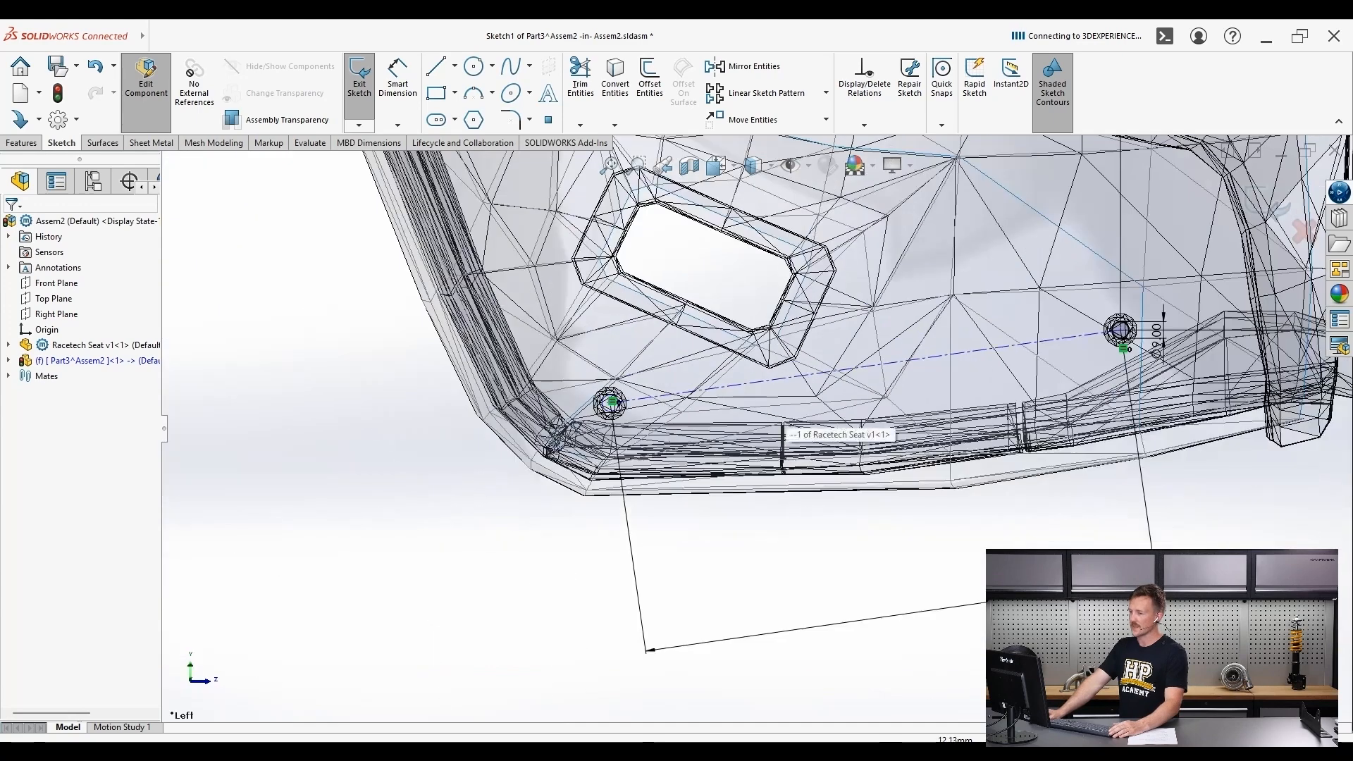
{"action": "left_click", "coordinate": [398, 86]}
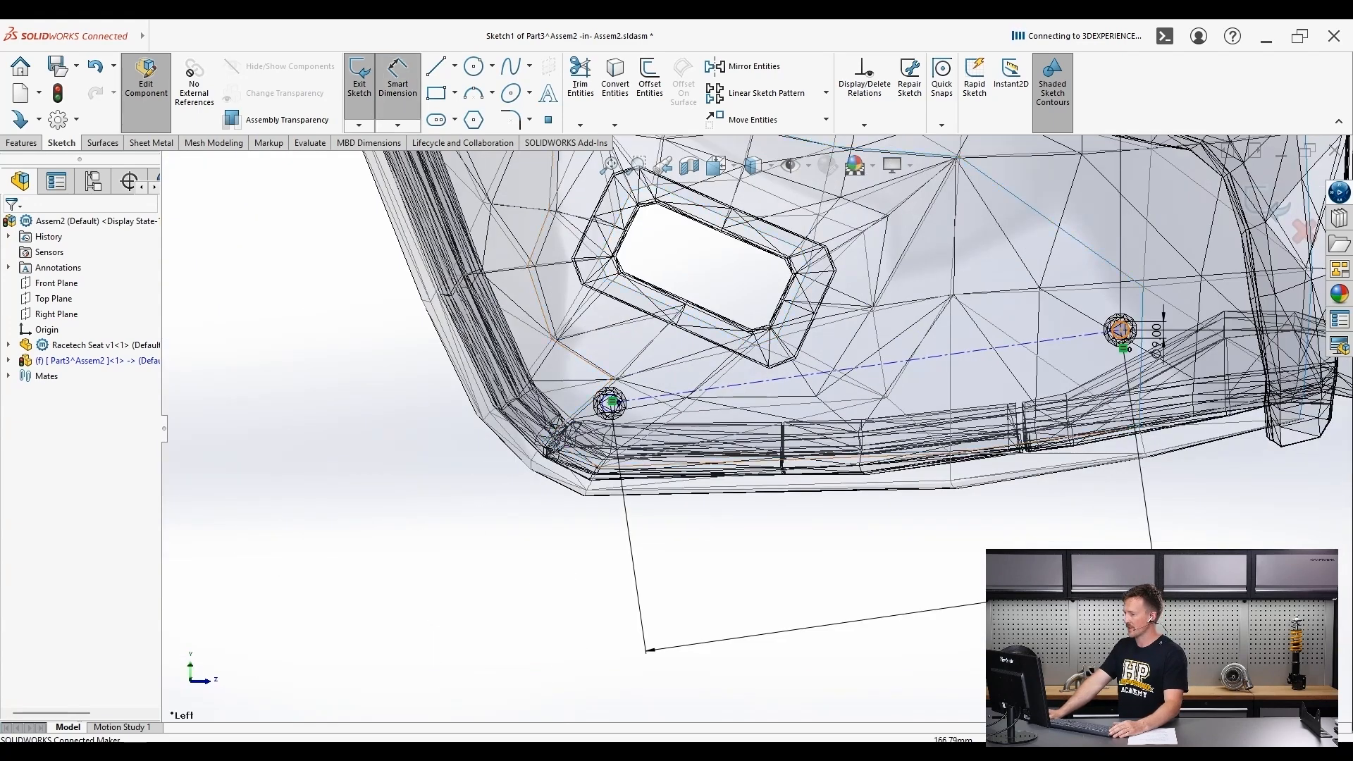
{"action": "left_click", "coordinate": [1121, 330]}
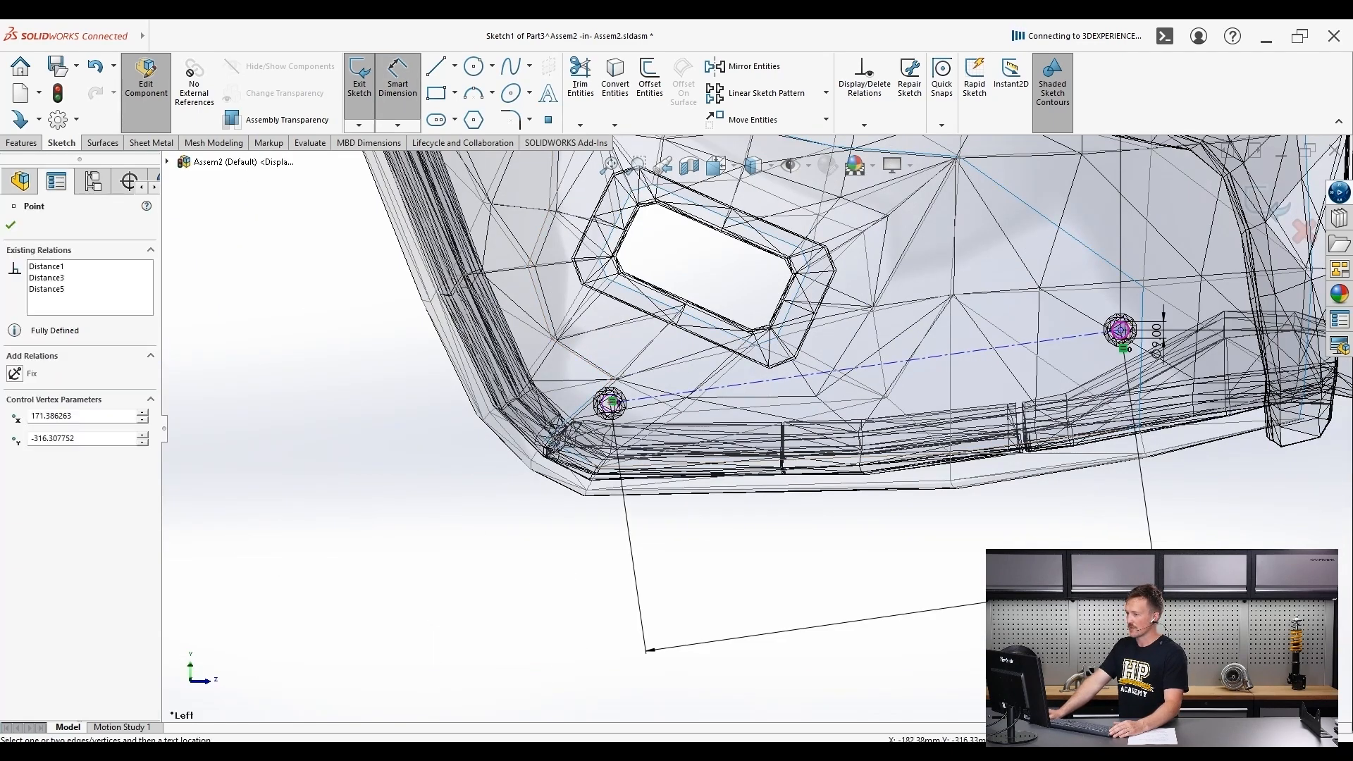
{"action": "scroll", "coordinate": [610, 404], "scroll_direction": "down", "scroll_amount": 4}
{"action": "left_click", "coordinate": [676, 390]}
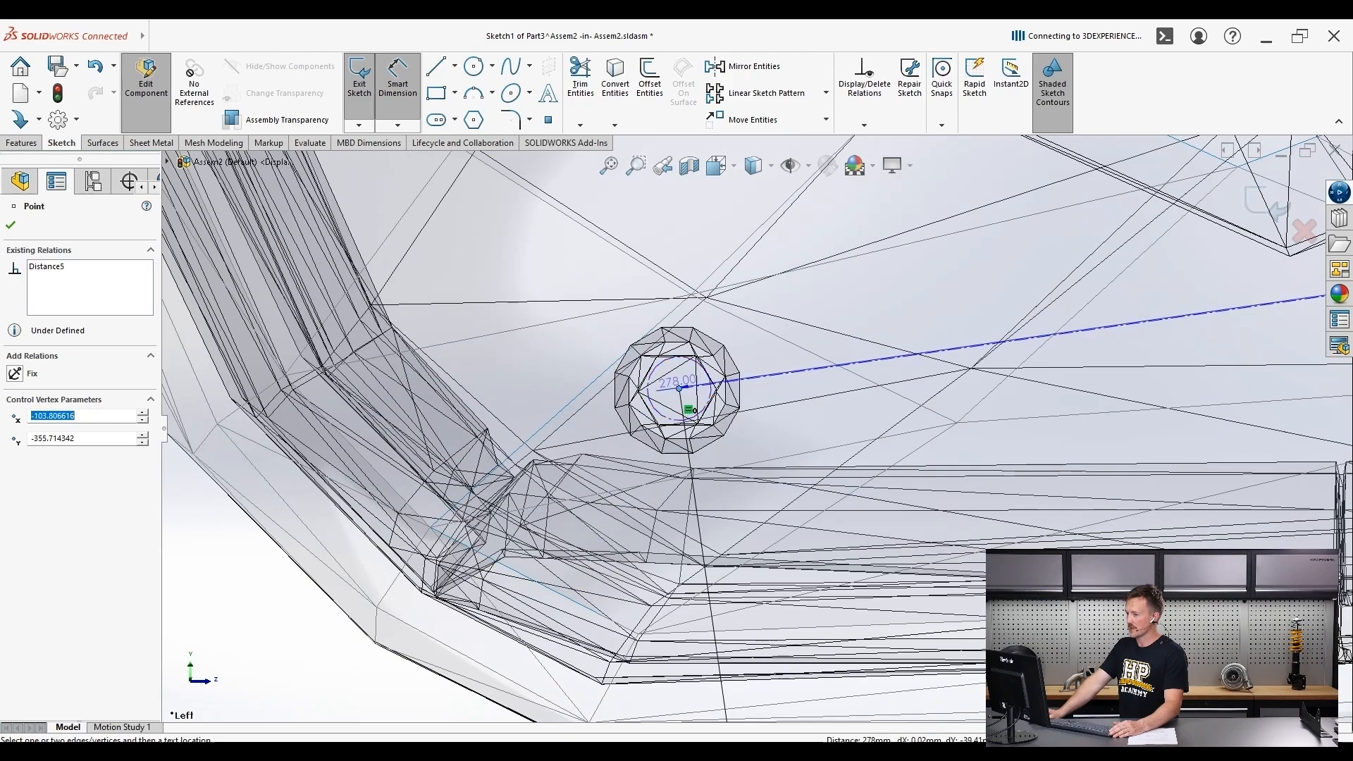
{"action": "scroll", "coordinate": [739, 420], "scroll_direction": "up", "scroll_amount": 4}
{"action": "scroll", "coordinate": [739, 420], "scroll_direction": "up", "scroll_amount": 2}
{"action": "left_click", "coordinate": [564, 395]}
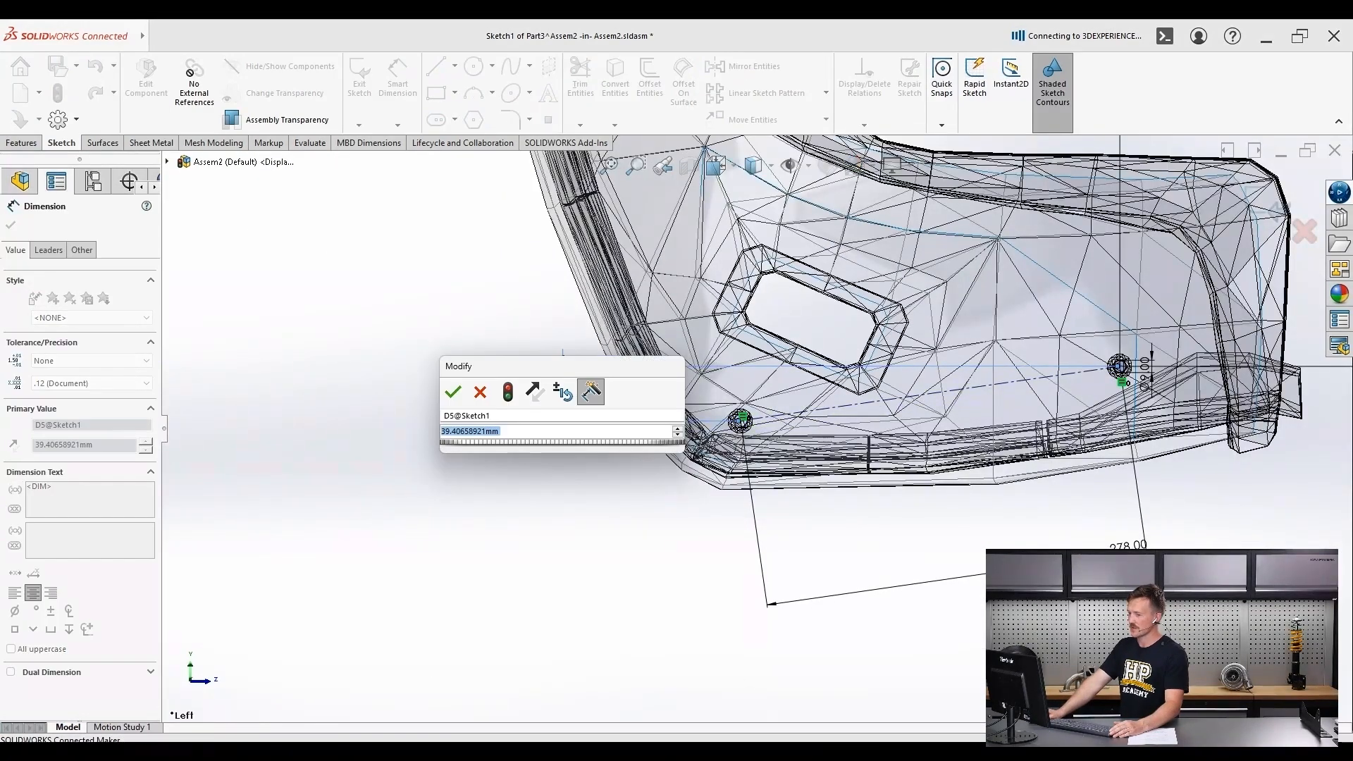
{"action": "type", "text": "40"}
{"action": "key", "text": "Return"}
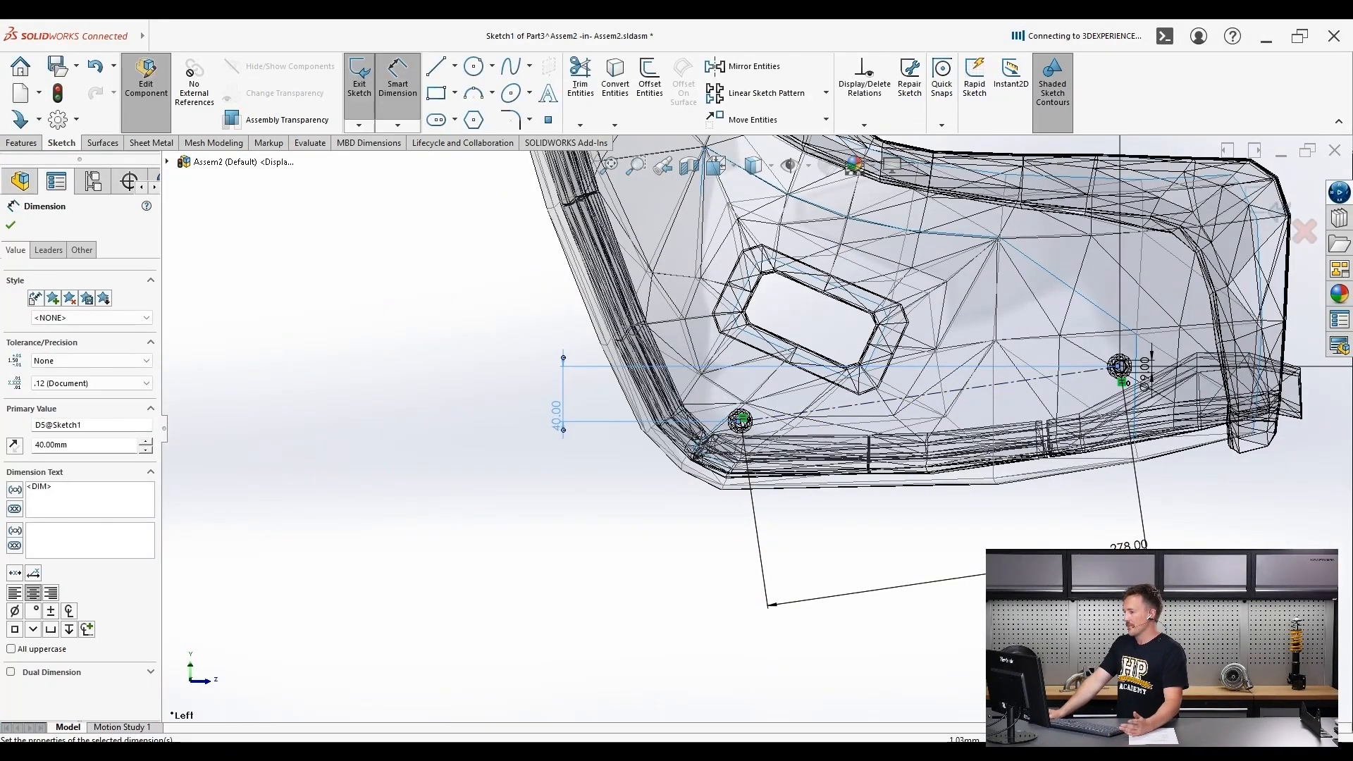
{"action": "scroll", "coordinate": [739, 420], "scroll_direction": "down", "scroll_amount": 4}
{"action": "scroll", "coordinate": [739, 420], "scroll_direction": "up", "scroll_amount": 4}
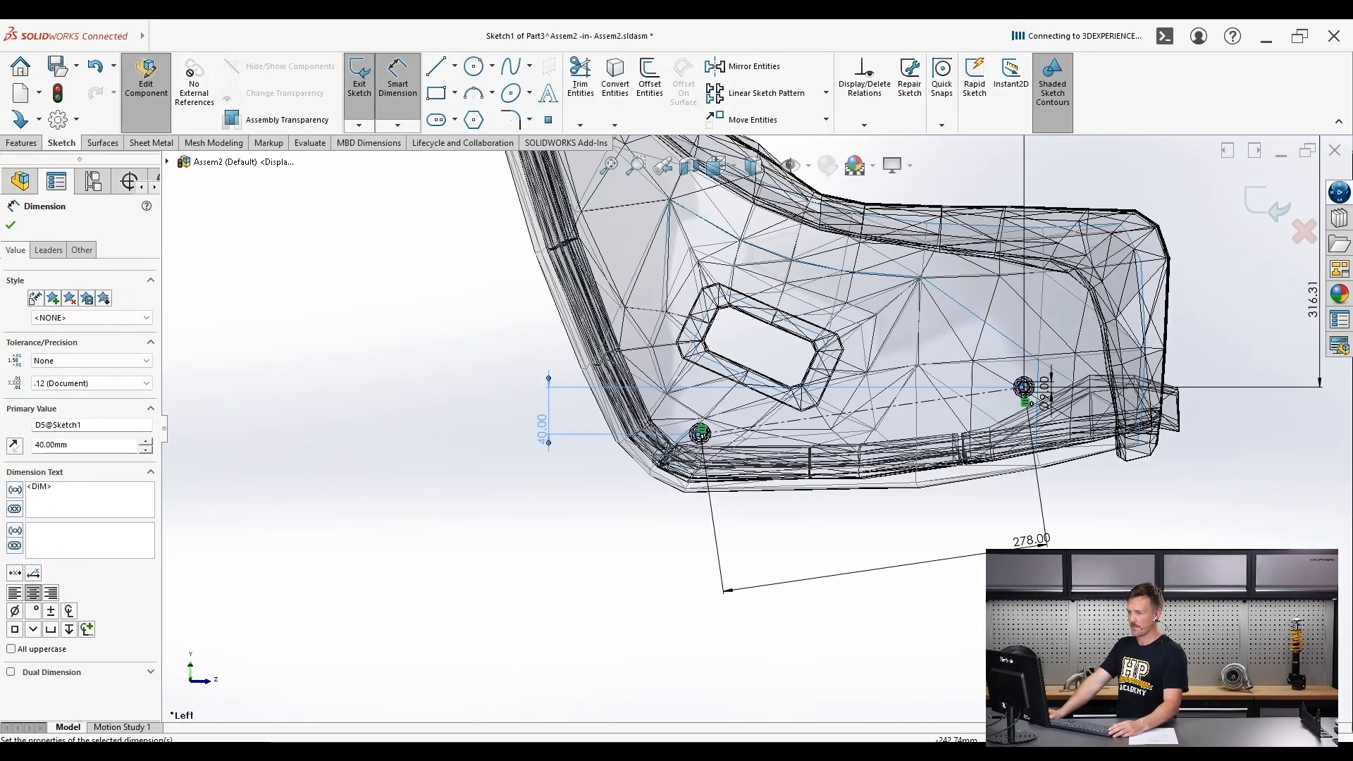
{"action": "left_click", "coordinate": [398, 79]}
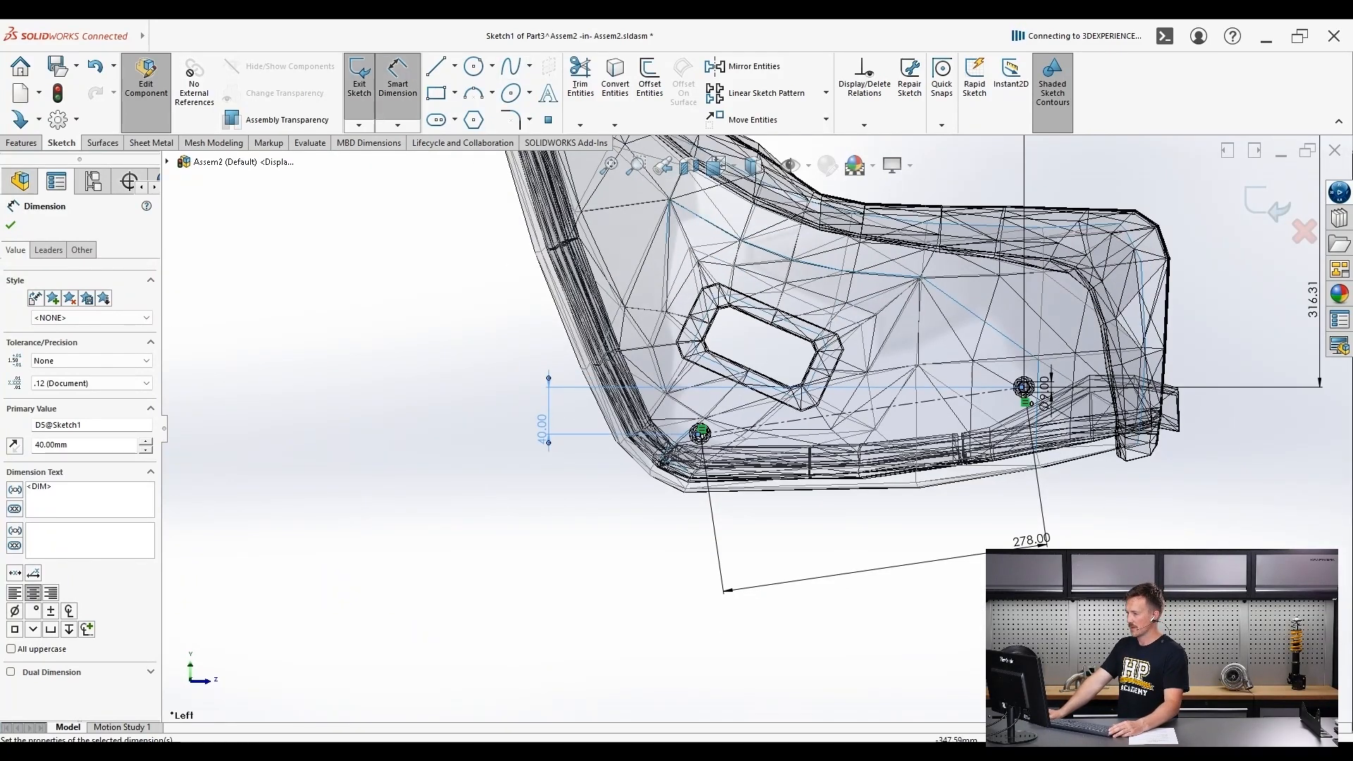
{"action": "key", "text": "Escape"}
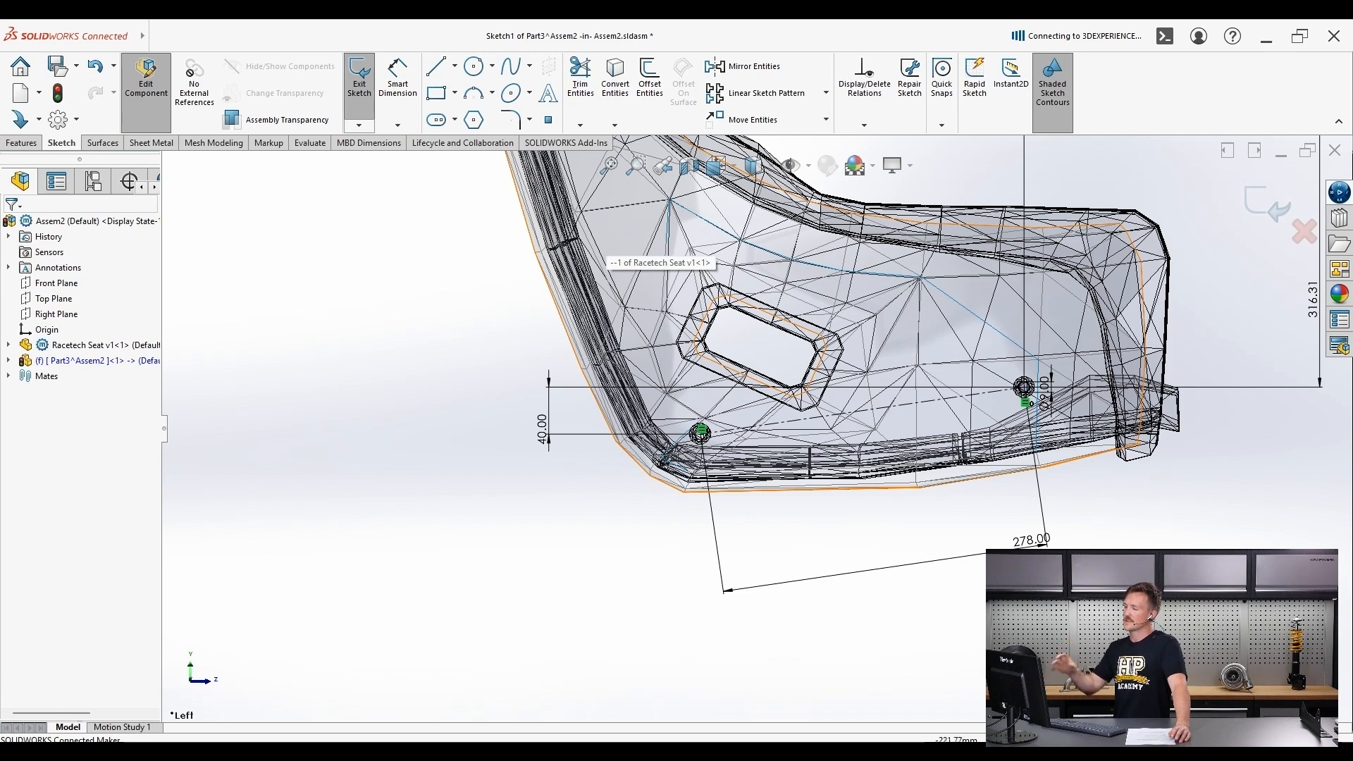
- Draw a construction line about 92 mm long upward from the front circle's centre, perpendicular to the line joining both hole centres
{"action": "key", "text": "l"}
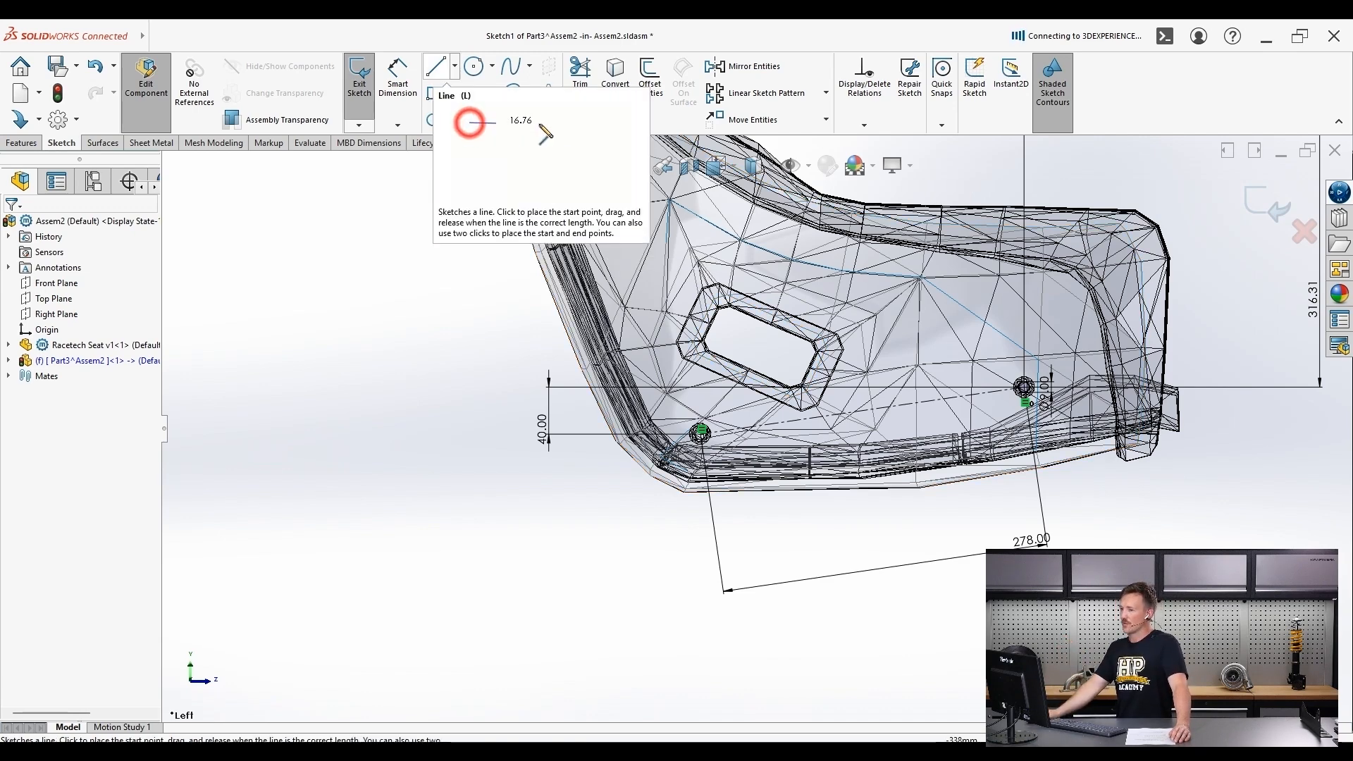
{"action": "left_click", "coordinate": [435, 67]}
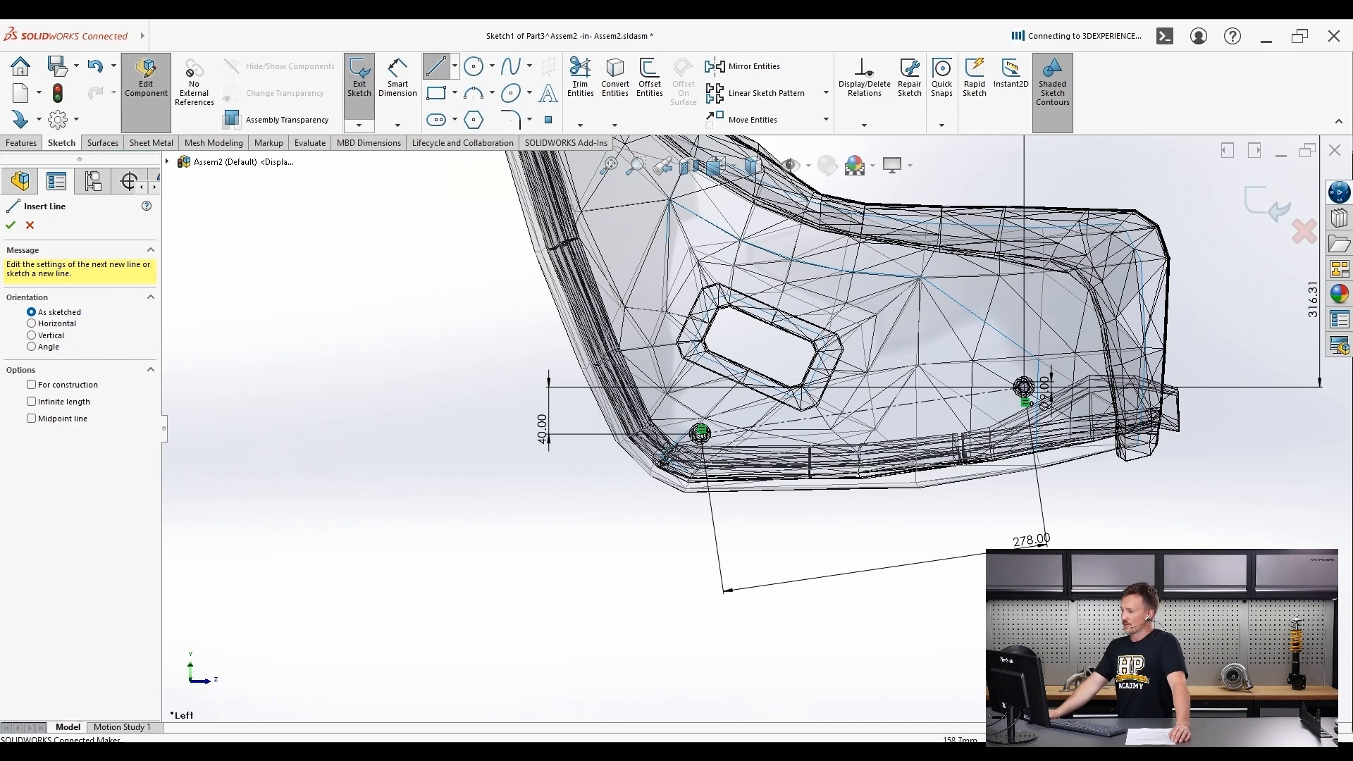
{"action": "scroll", "coordinate": [1136, 285], "scroll_direction": "down", "scroll_amount": 5}
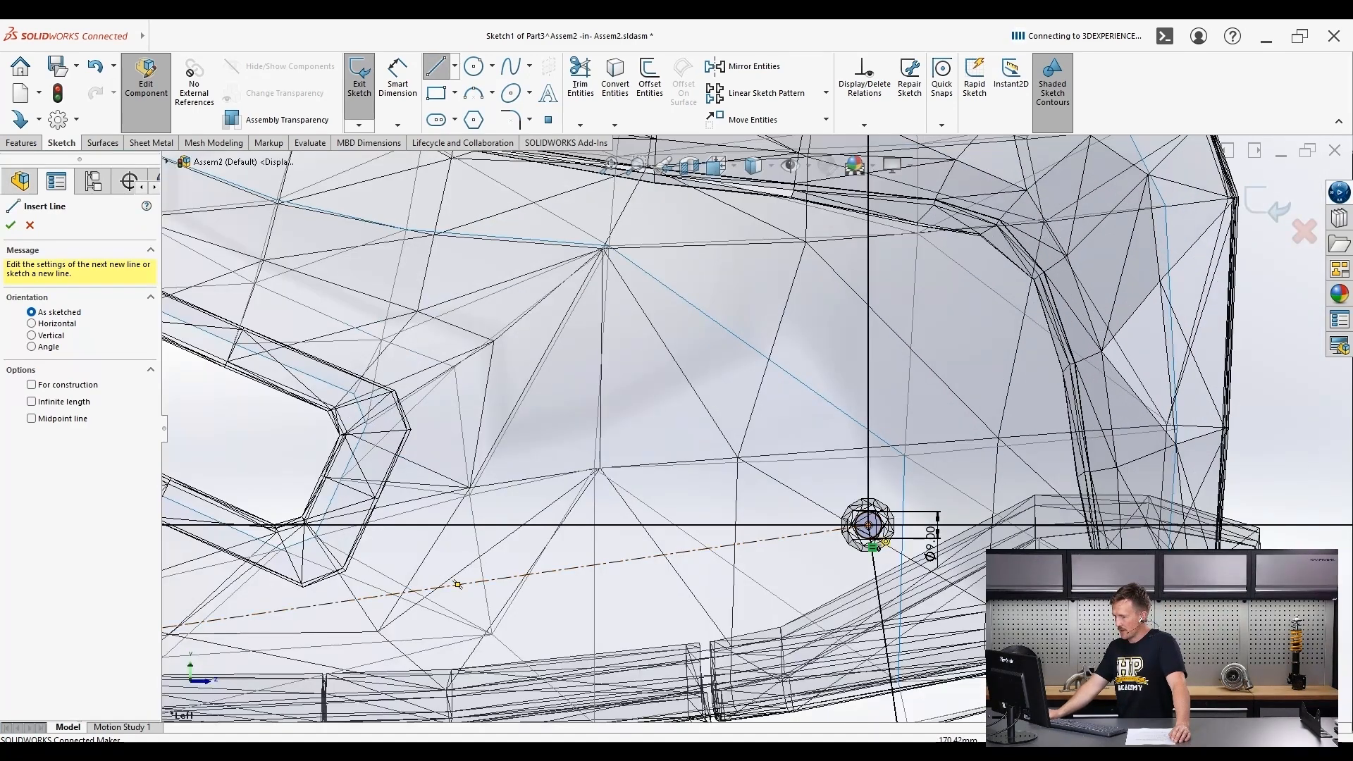
{"action": "left_click", "coordinate": [868, 525]}
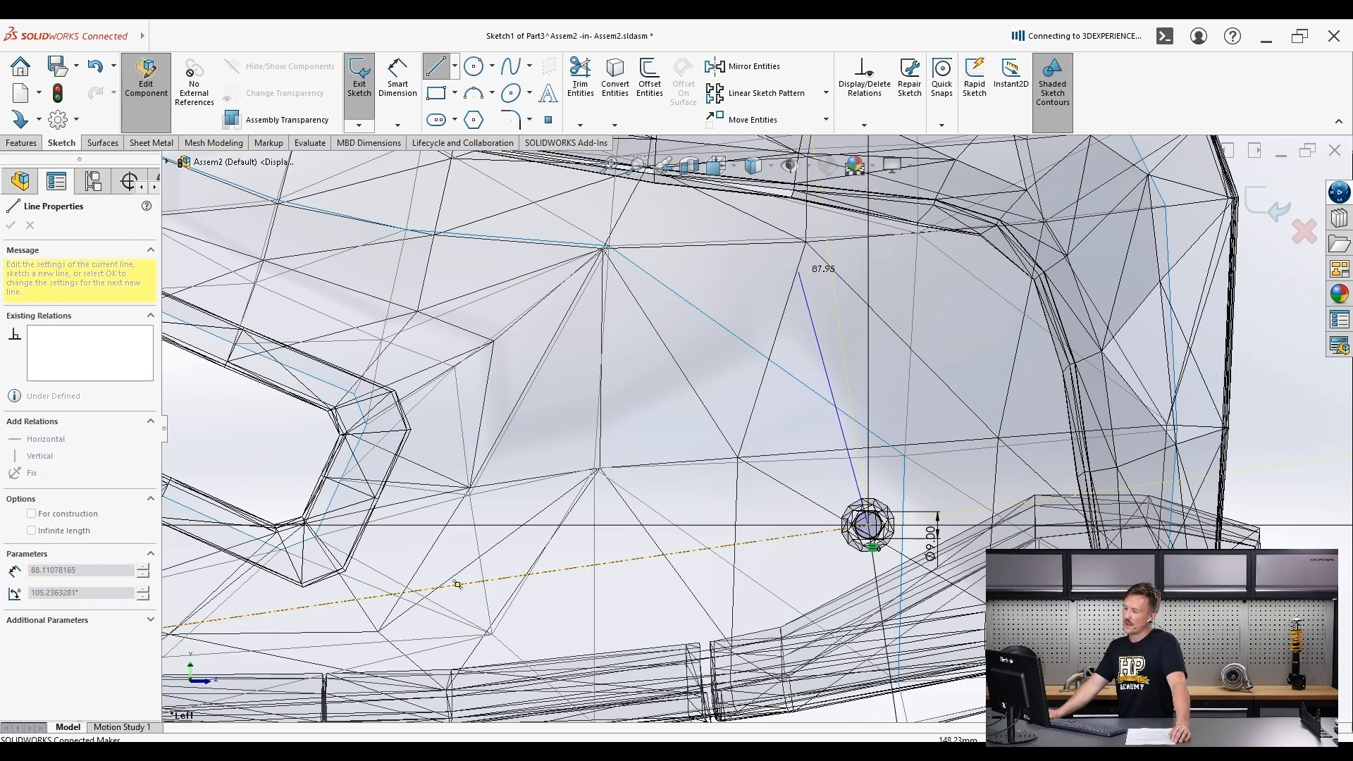
{"action": "left_click", "coordinate": [830, 255]}
{"action": "key", "text": "Escape"}
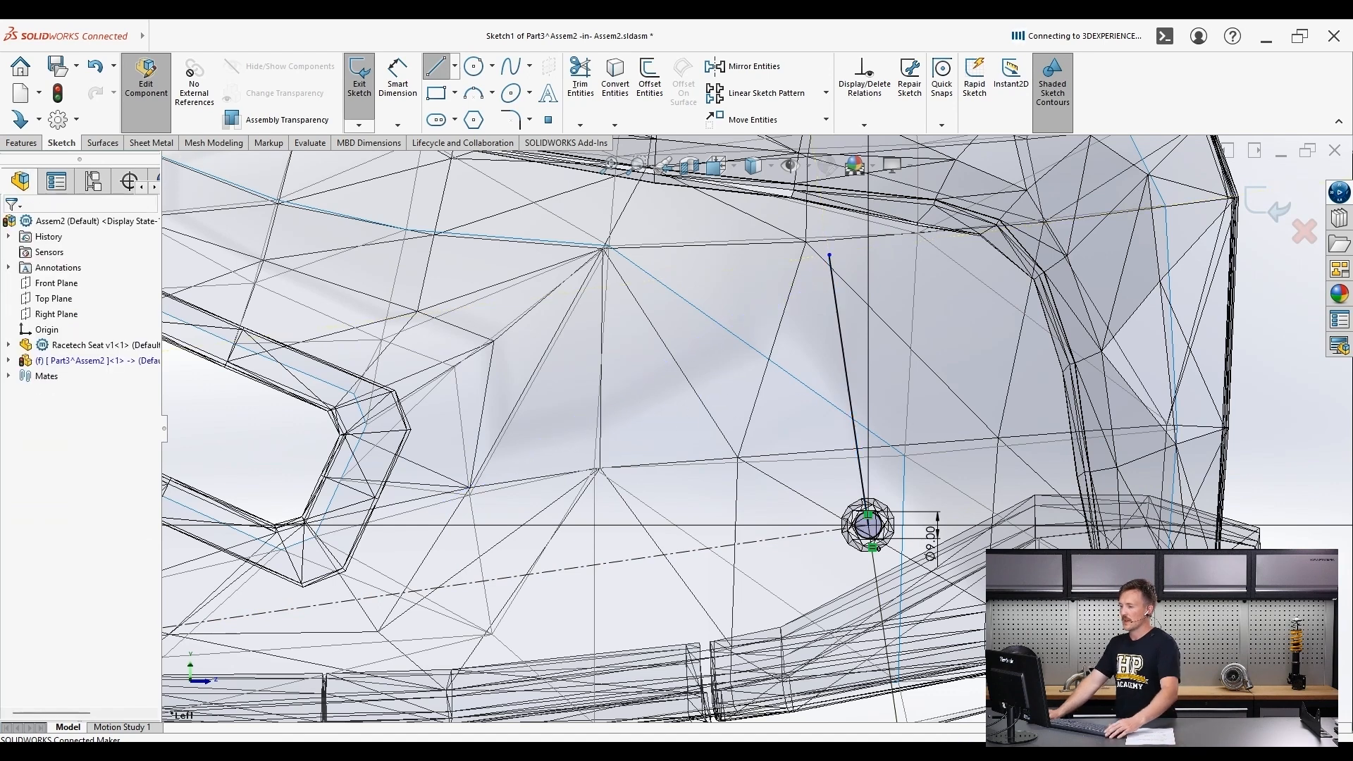
{"action": "left_click", "coordinate": [838, 310]}
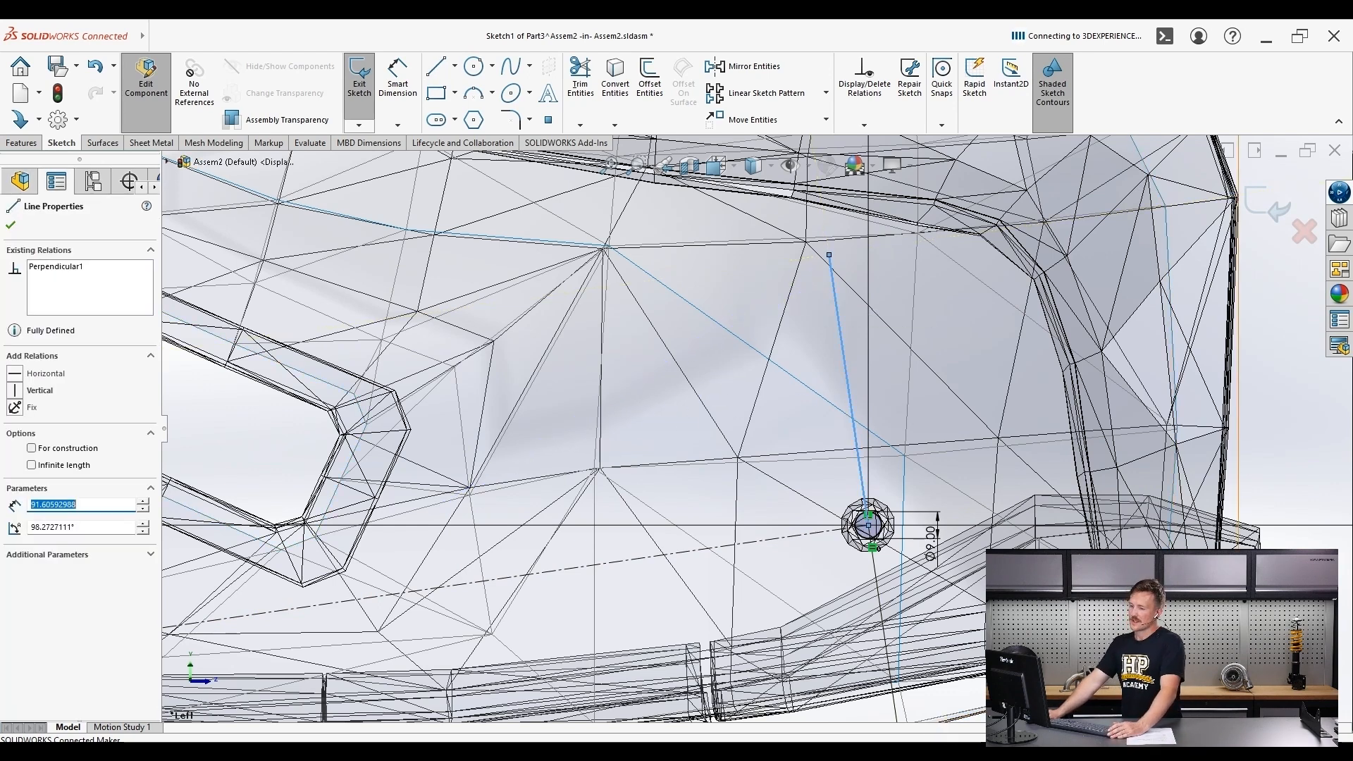
{"action": "left_click", "coordinate": [31, 448]}
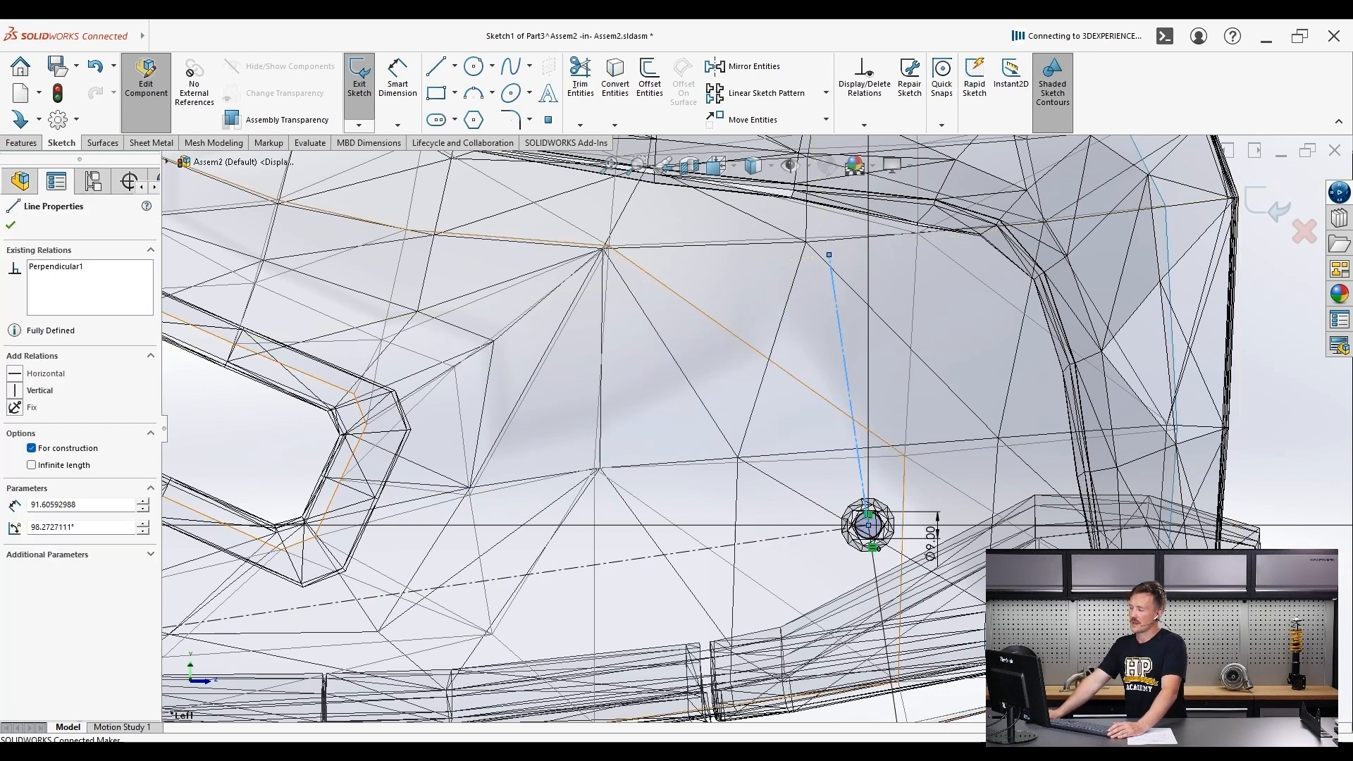
{"action": "scroll", "coordinate": [755, 428], "scroll_direction": "up", "scroll_amount": 3}
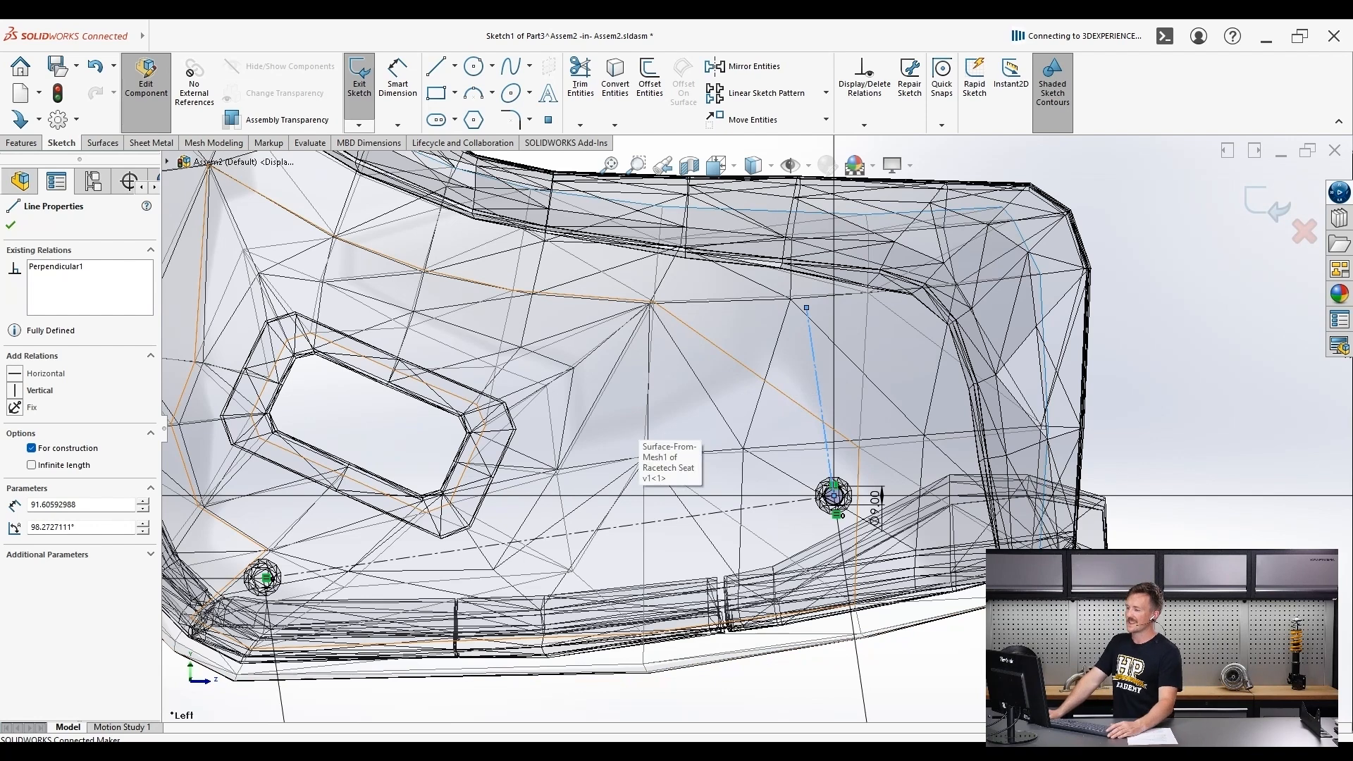
{"action": "scroll", "coordinate": [755, 428], "scroll_direction": "up", "scroll_amount": 5}
{"action": "key", "text": "Escape"}
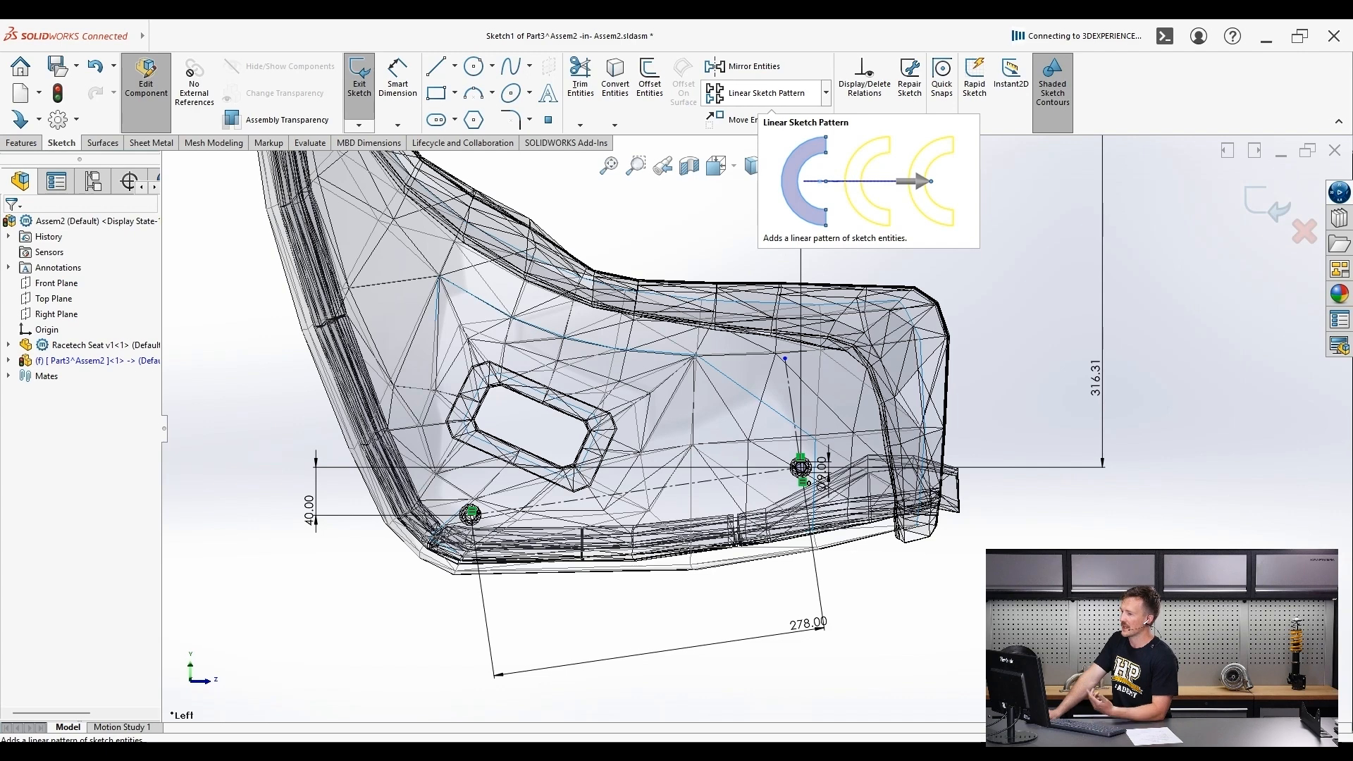
- Start a linear sketch pattern of the front mounting-hole circle, replacing the X-axis direction with the perpendicular construction line
{"action": "left_click", "coordinate": [766, 93]}
{"action": "scroll", "coordinate": [821, 483], "scroll_direction": "down", "scroll_amount": 5}
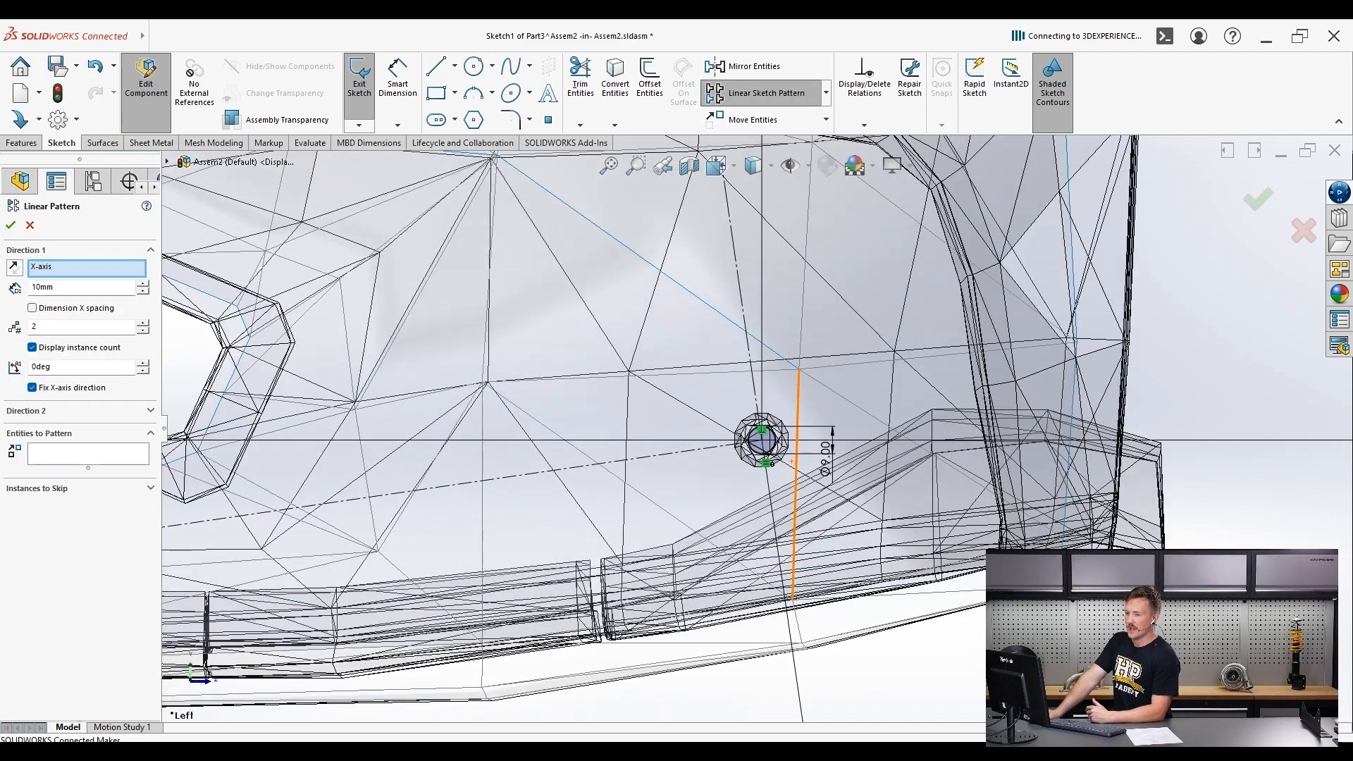
{"action": "right_click", "coordinate": [51, 267]}
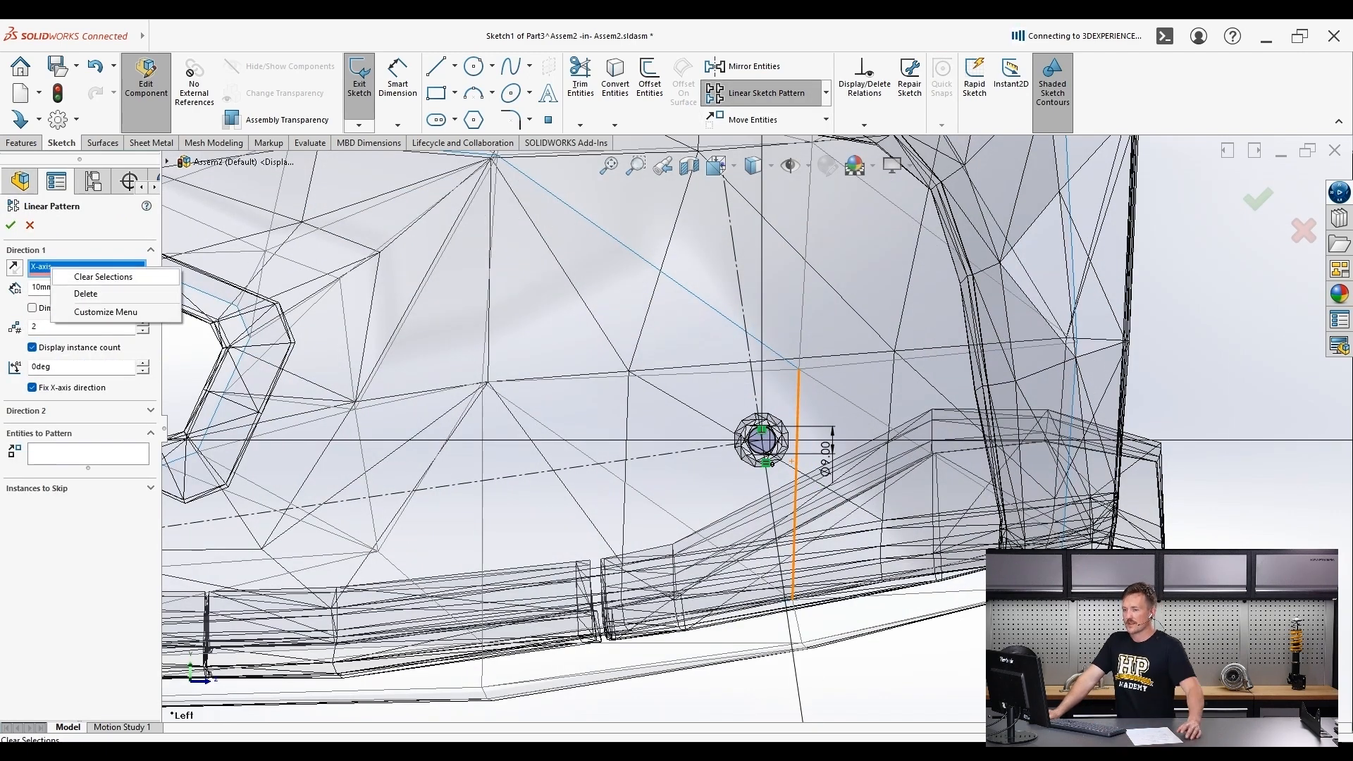
{"action": "left_click", "coordinate": [98, 277]}
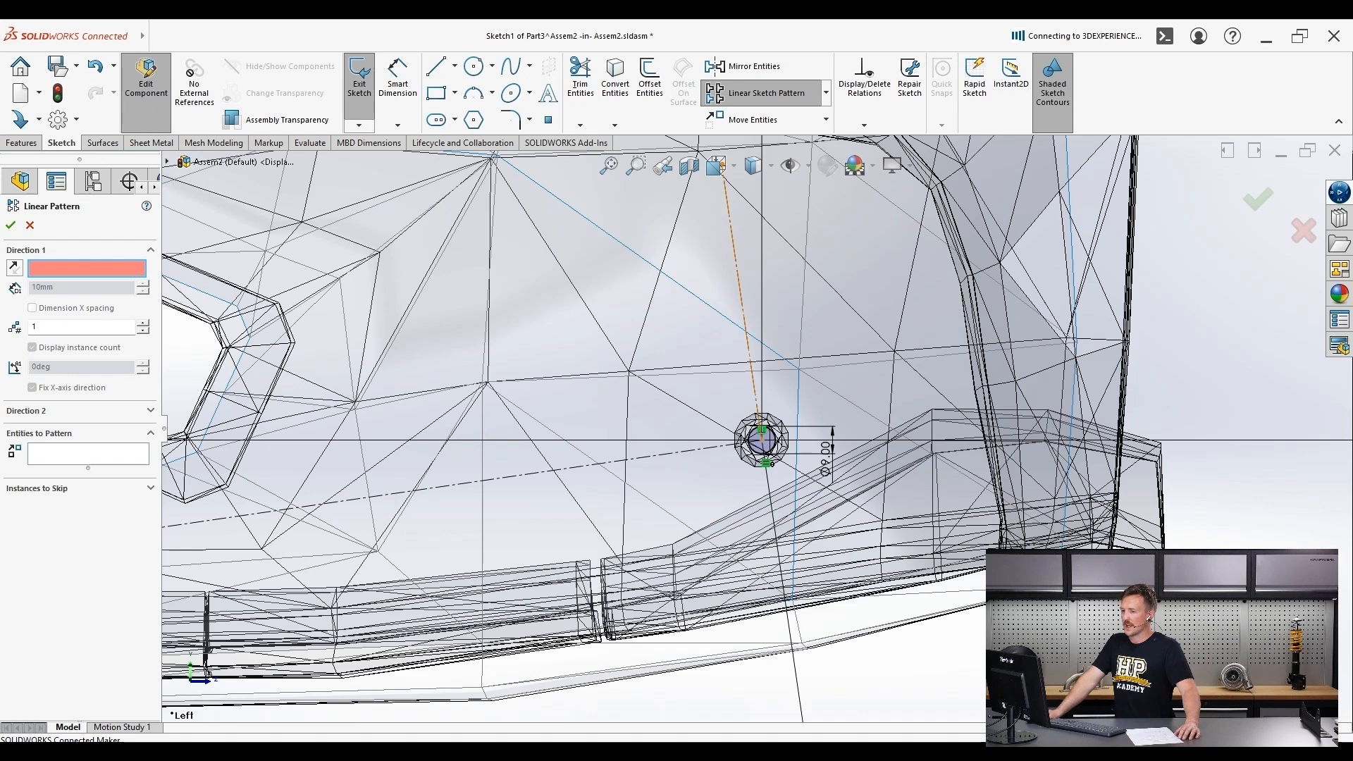
{"action": "left_click", "coordinate": [744, 310]}
{"action": "left_click", "coordinate": [88, 454]}
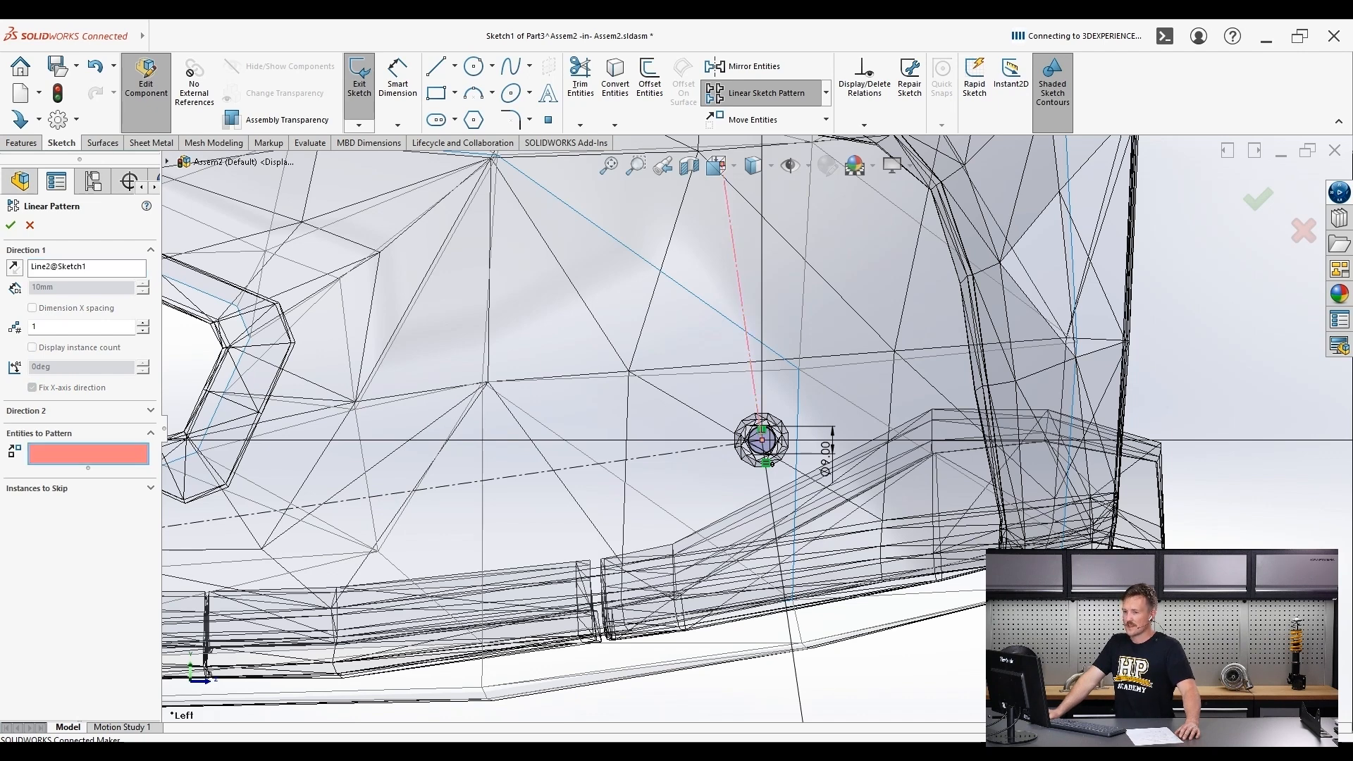
{"action": "scroll", "coordinate": [796, 442], "scroll_direction": "down", "scroll_amount": 5}
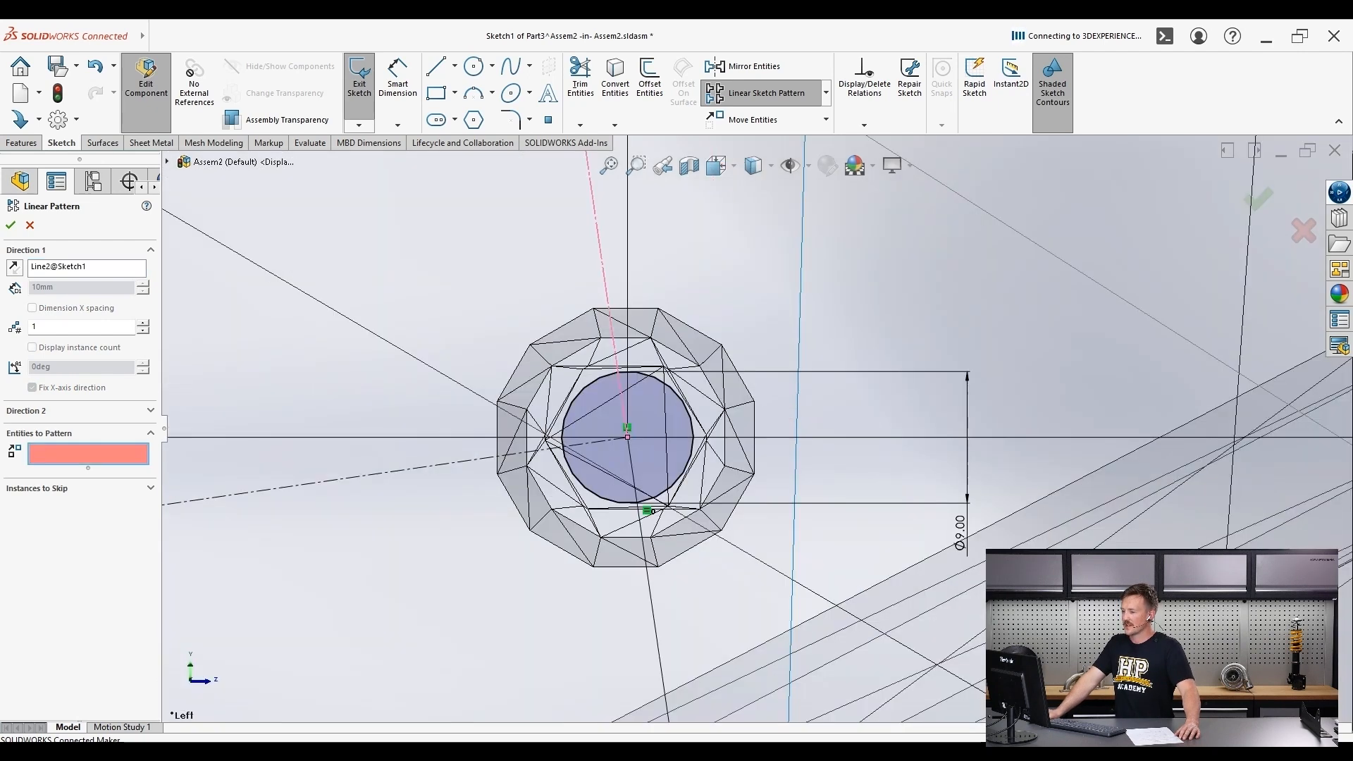
{"action": "left_click", "coordinate": [775, 440]}
{"action": "scroll", "coordinate": [791, 426], "scroll_direction": "up", "scroll_amount": 5}
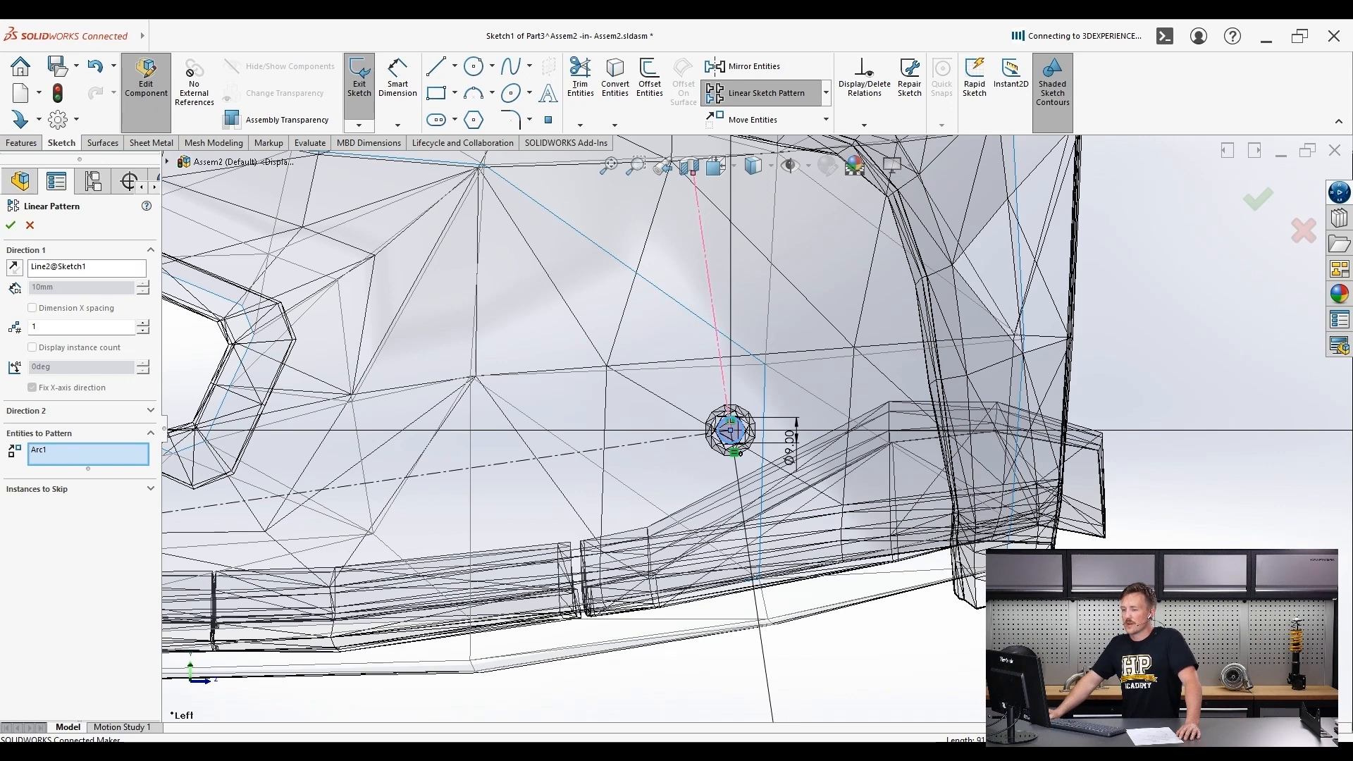
- Create the circle pattern upward along the perpendicular construction line with 5 instances at 15 mm spacing
{"action": "left_click", "coordinate": [727, 403]}
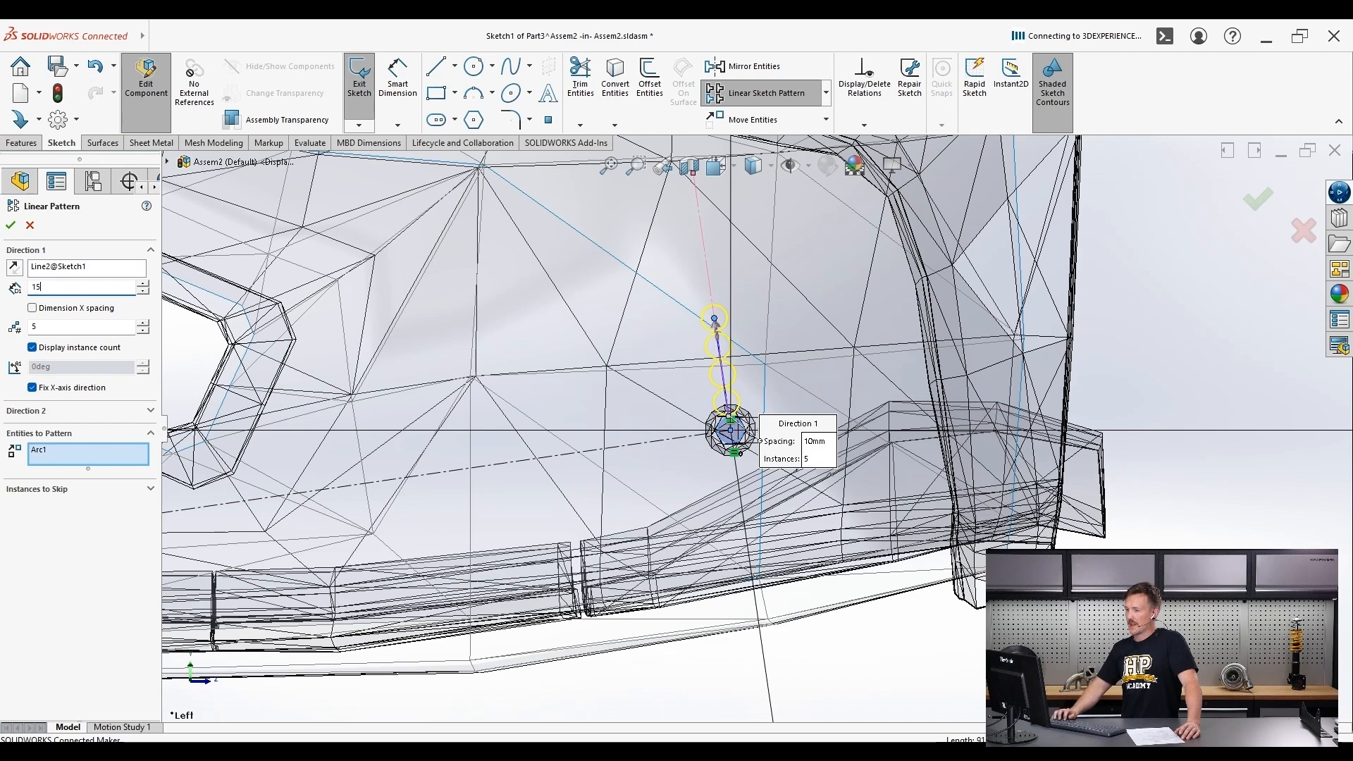
{"action": "key", "text": "Return"}
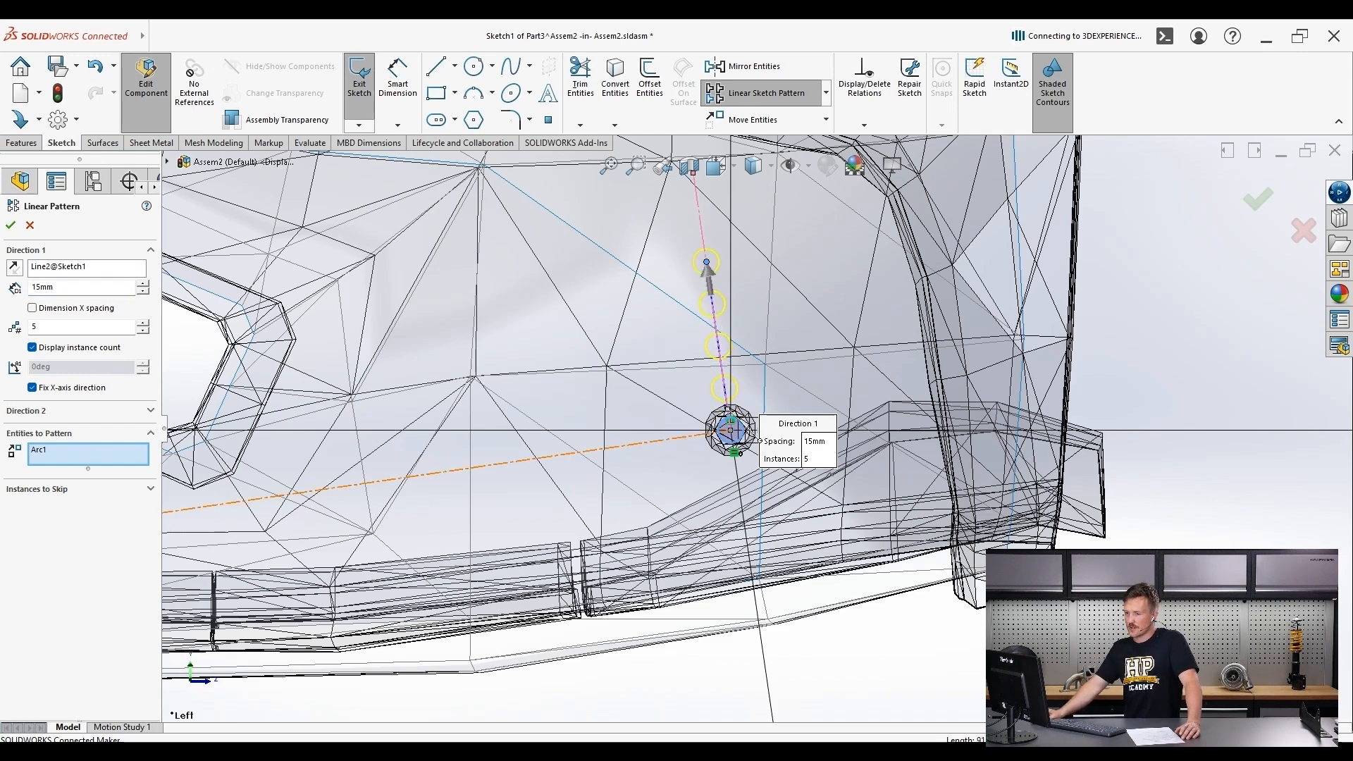
{"action": "scroll", "coordinate": [628, 521], "scroll_direction": "up", "scroll_amount": 4}
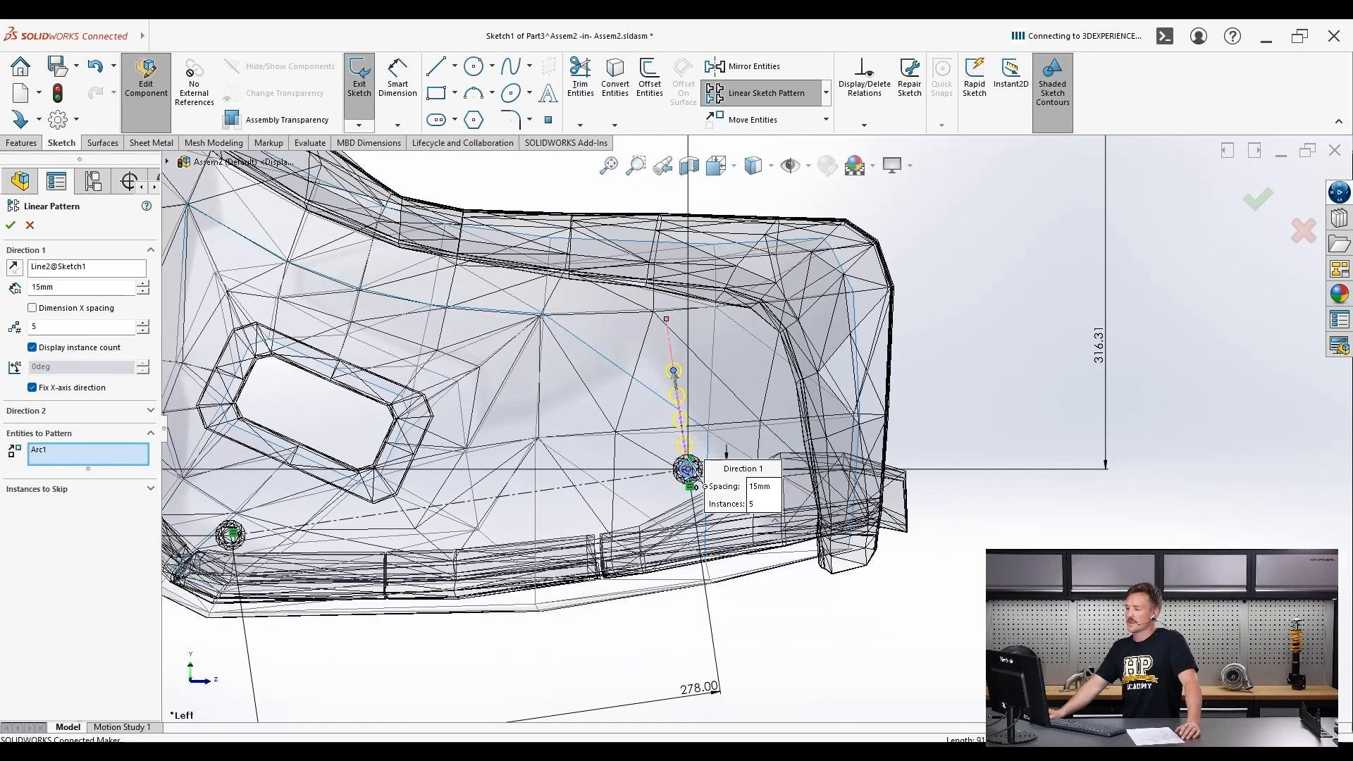
{"action": "scroll", "coordinate": [747, 429], "scroll_direction": "up", "scroll_amount": 2}
{"action": "key", "text": "Return"}
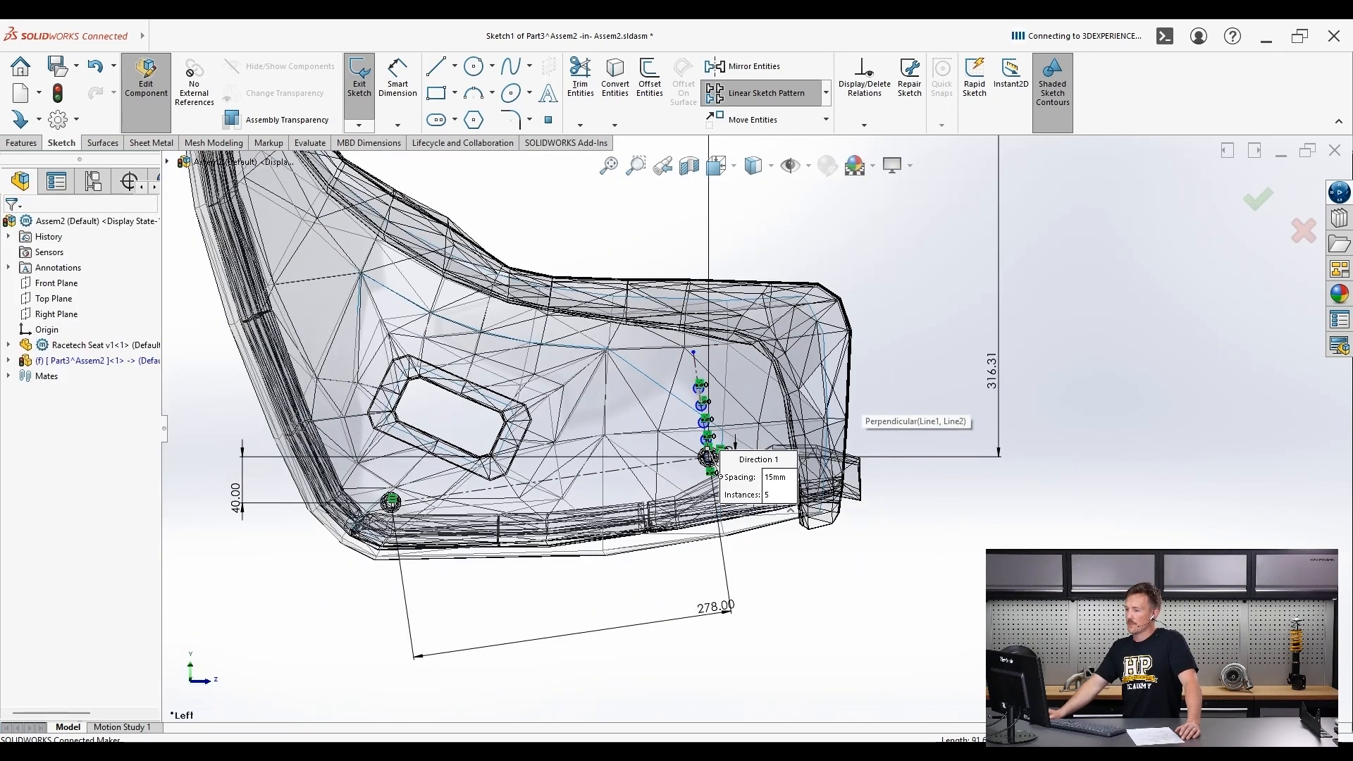
- Dimension the centre distance between the front mounting-hole circle and the adjacent pattern circle at 15 mm
{"action": "scroll", "coordinate": [708, 466], "scroll_direction": "down", "scroll_amount": 4}
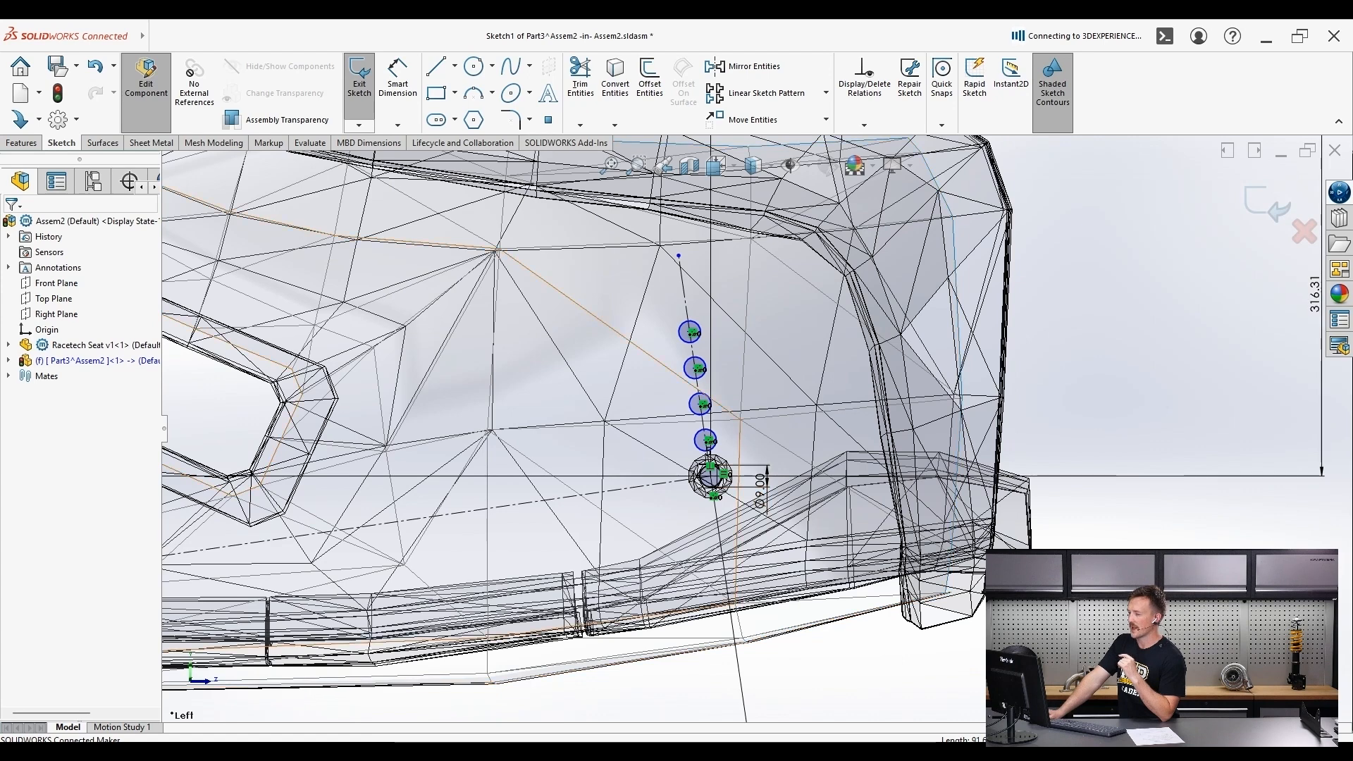
{"action": "scroll", "coordinate": [675, 435], "scroll_direction": "down", "scroll_amount": 3}
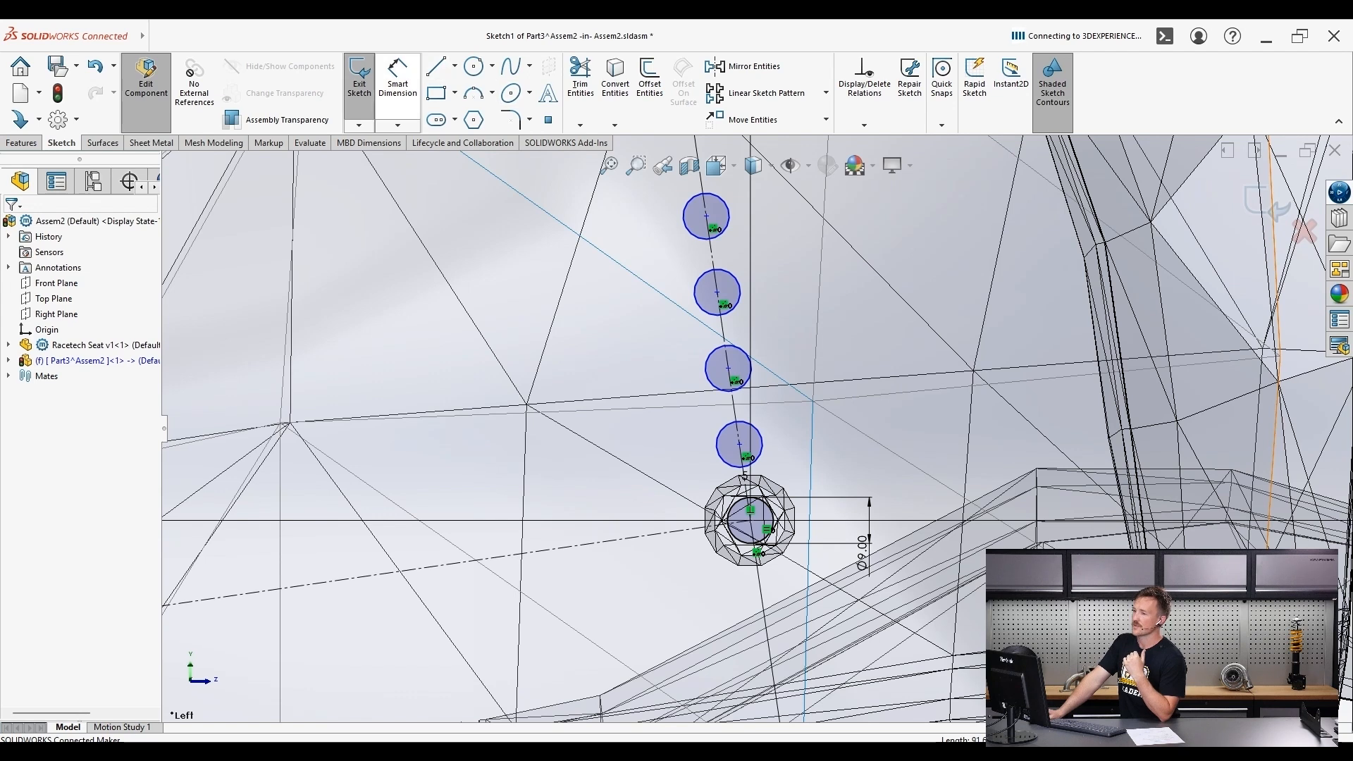
{"action": "left_click", "coordinate": [397, 79]}
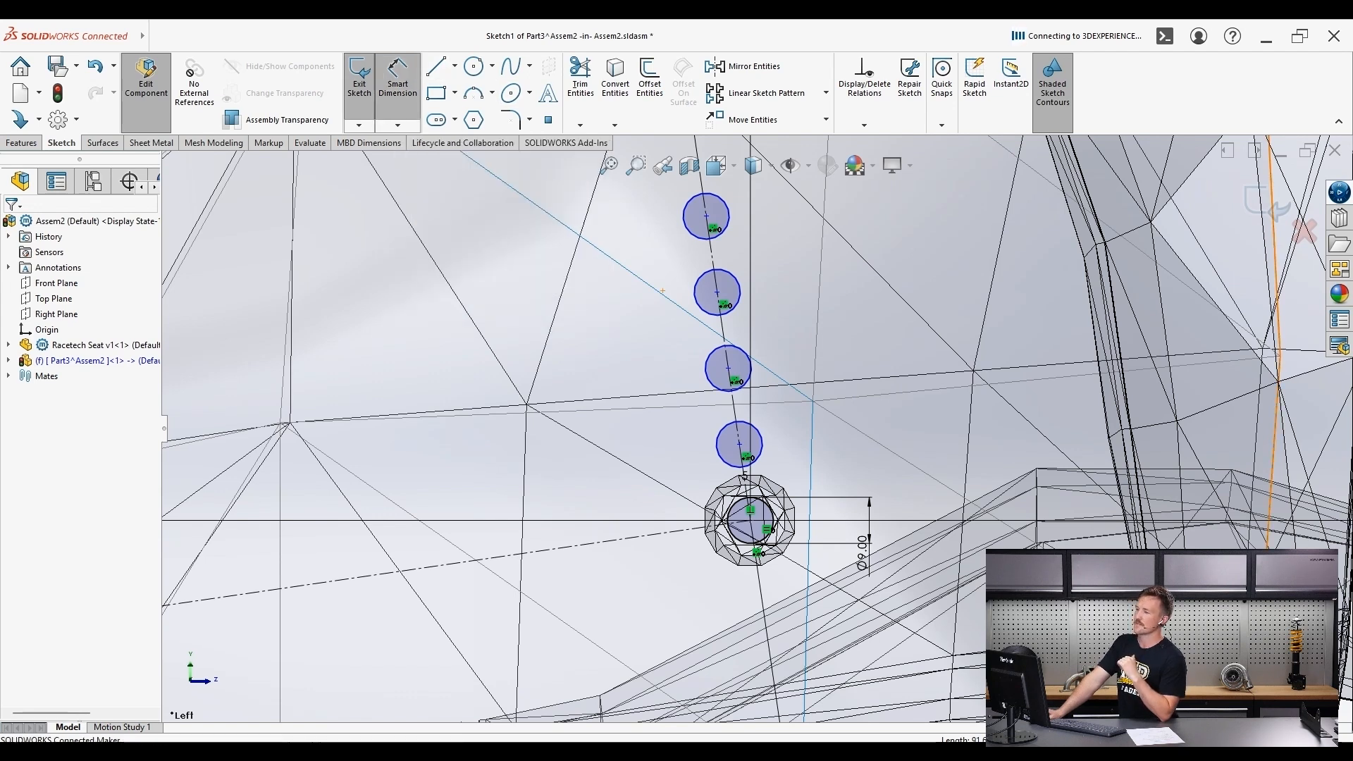
{"action": "left_click", "coordinate": [750, 520]}
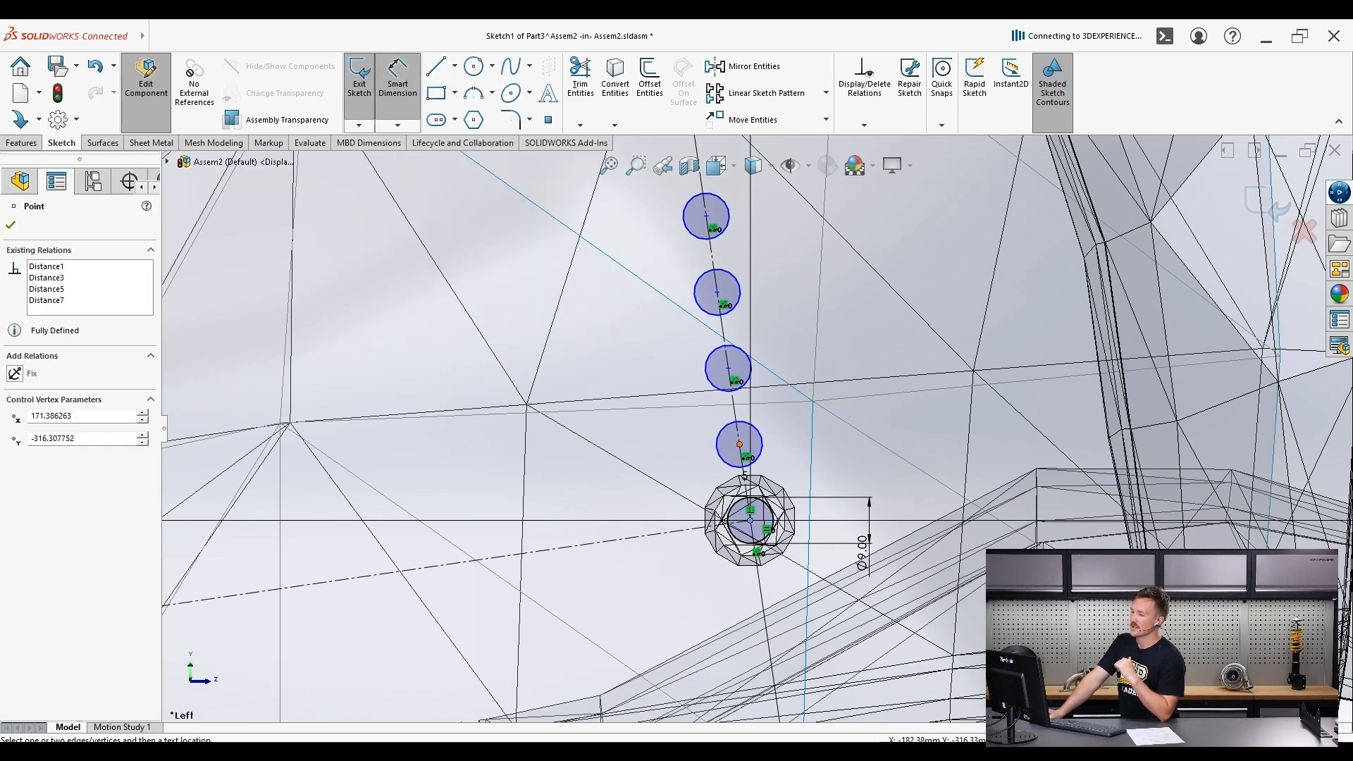
{"action": "left_click", "coordinate": [740, 444]}
{"action": "left_click", "coordinate": [861, 404]}
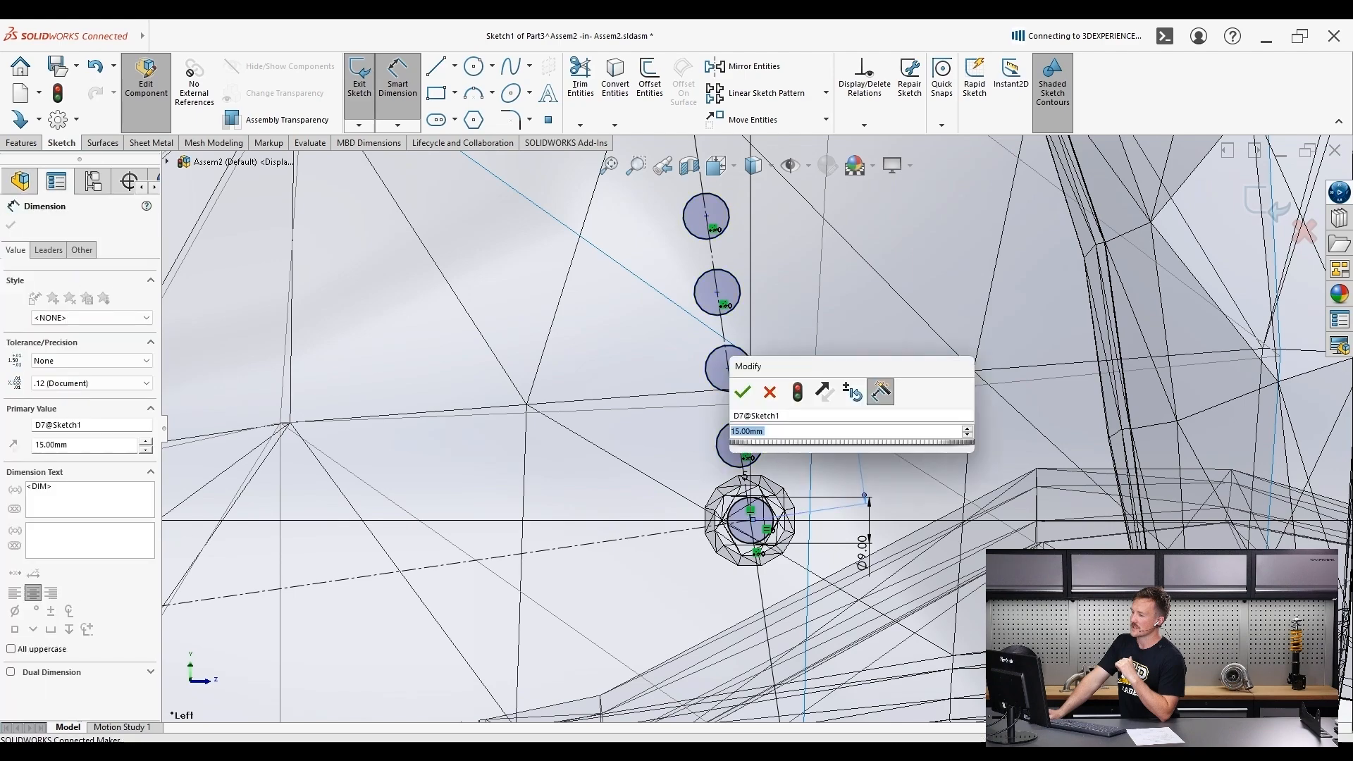
{"action": "key", "text": "Return"}
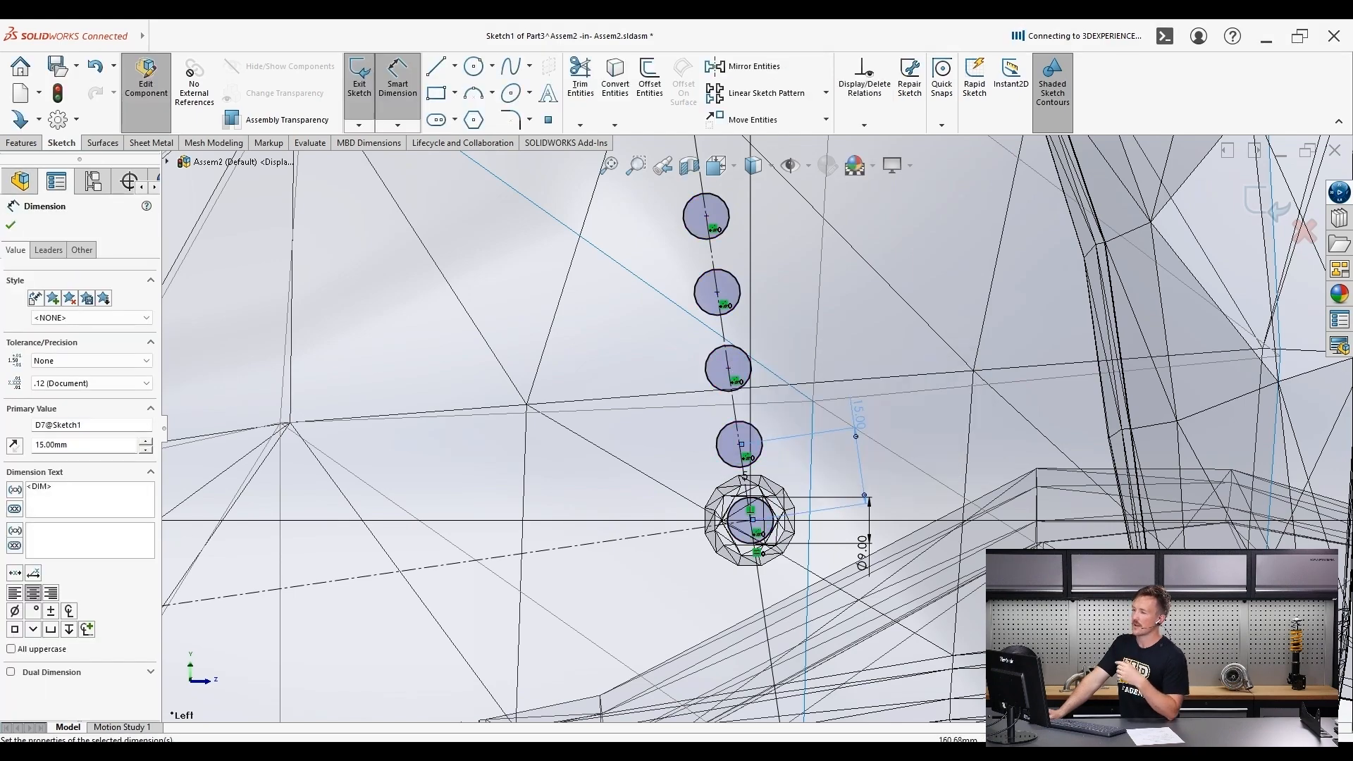
{"action": "scroll", "coordinate": [984, 322], "scroll_direction": "down", "scroll_amount": 3}
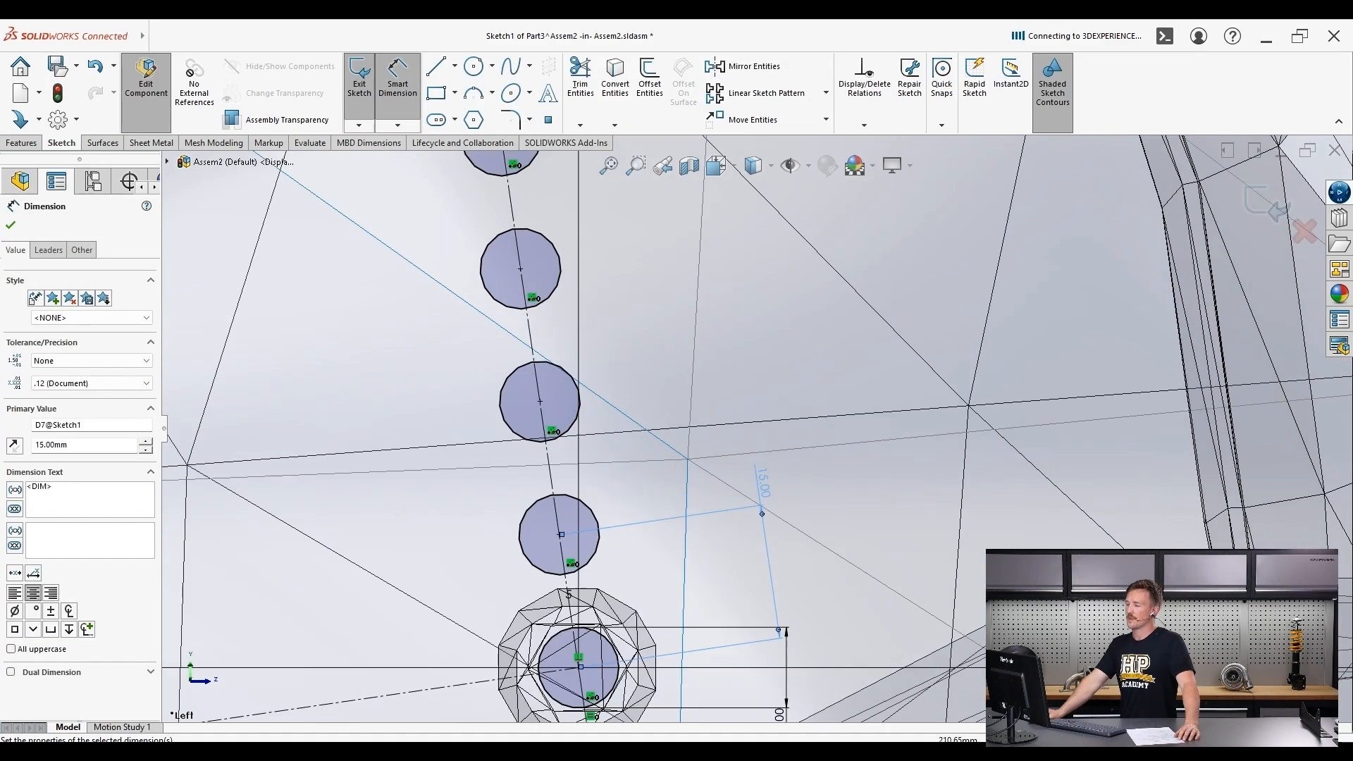
- Draw a circle of about 265 mm radius centred on the middle hole of the five-hole pattern and make it construction geometry
{"action": "scroll", "coordinate": [983, 322], "scroll_direction": "up", "scroll_amount": 10}
{"action": "scroll", "coordinate": [965, 331], "scroll_direction": "up", "scroll_amount": 1}
{"action": "scroll", "coordinate": [390, 469], "scroll_direction": "down", "scroll_amount": 2}
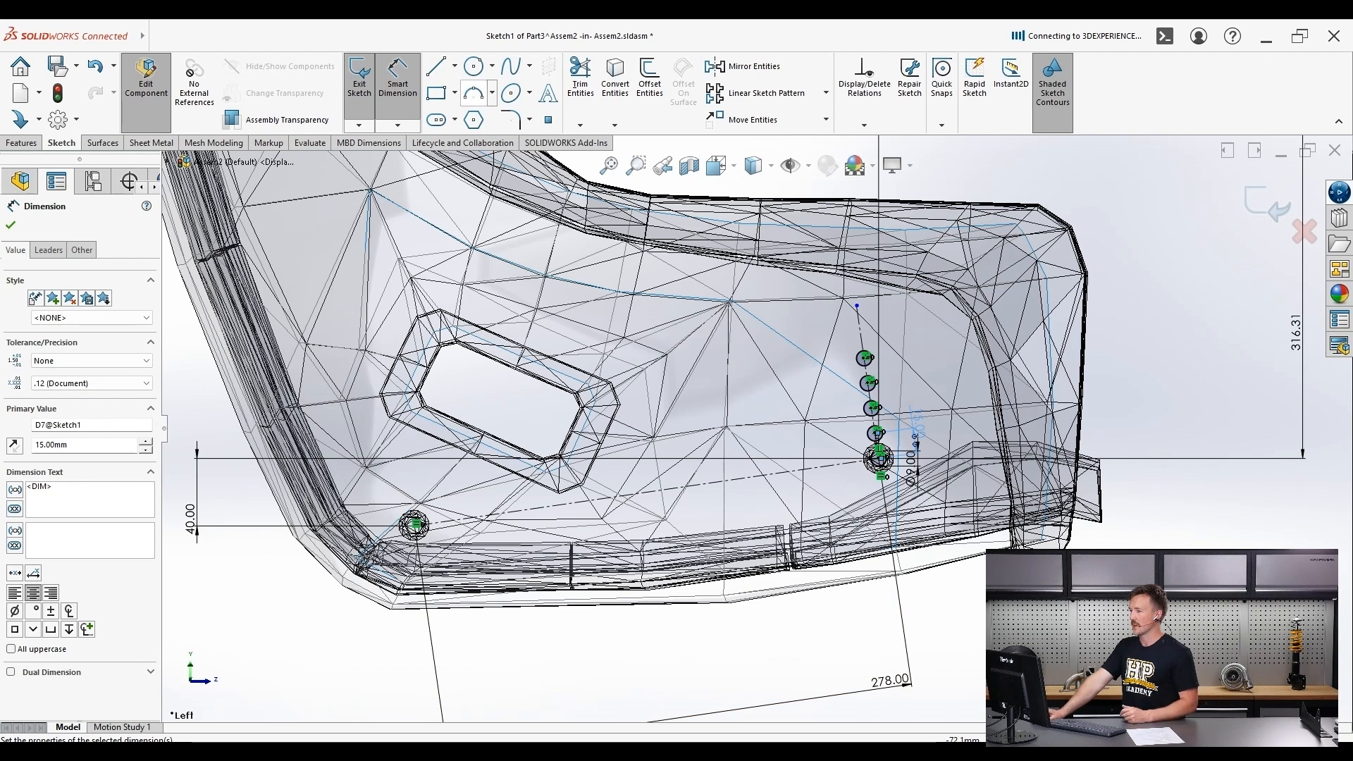
{"action": "left_click", "coordinate": [473, 66]}
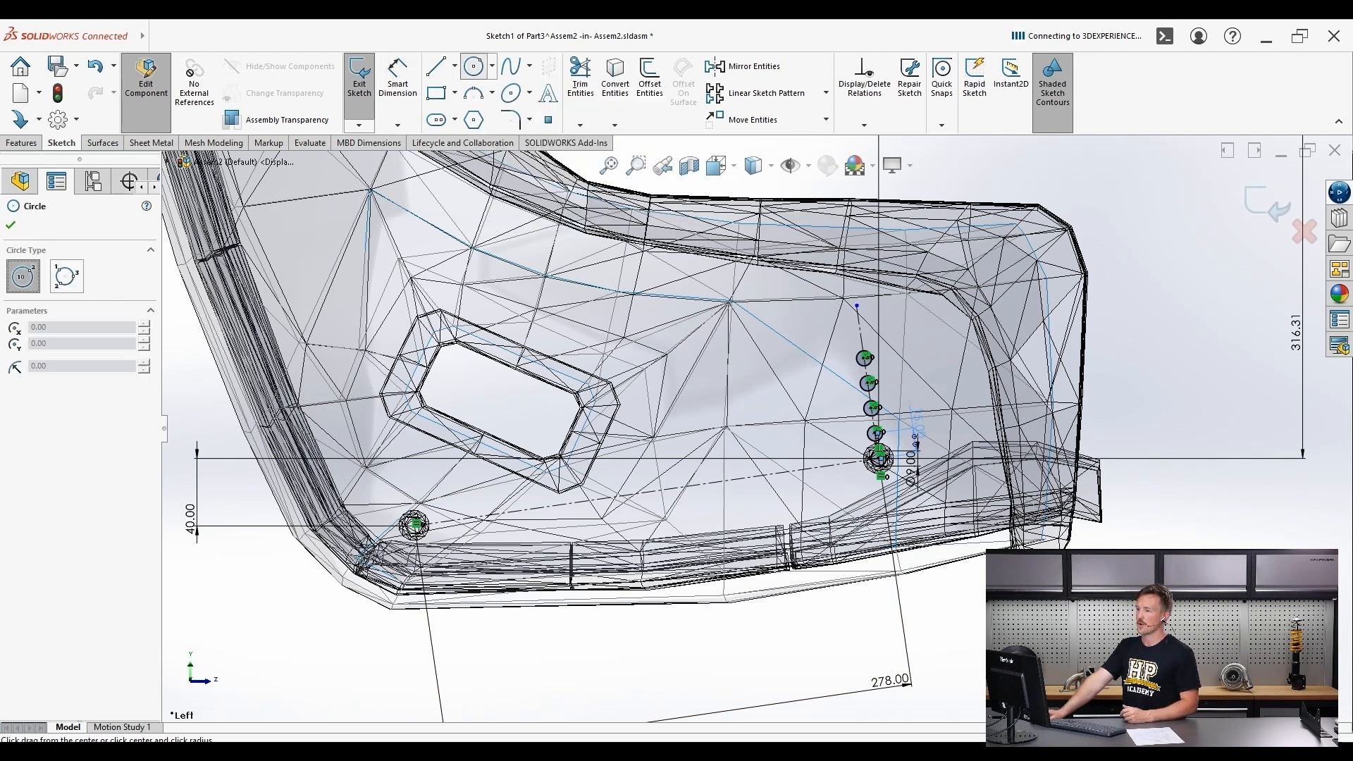
{"action": "scroll", "coordinate": [907, 398], "scroll_direction": "down", "scroll_amount": 3}
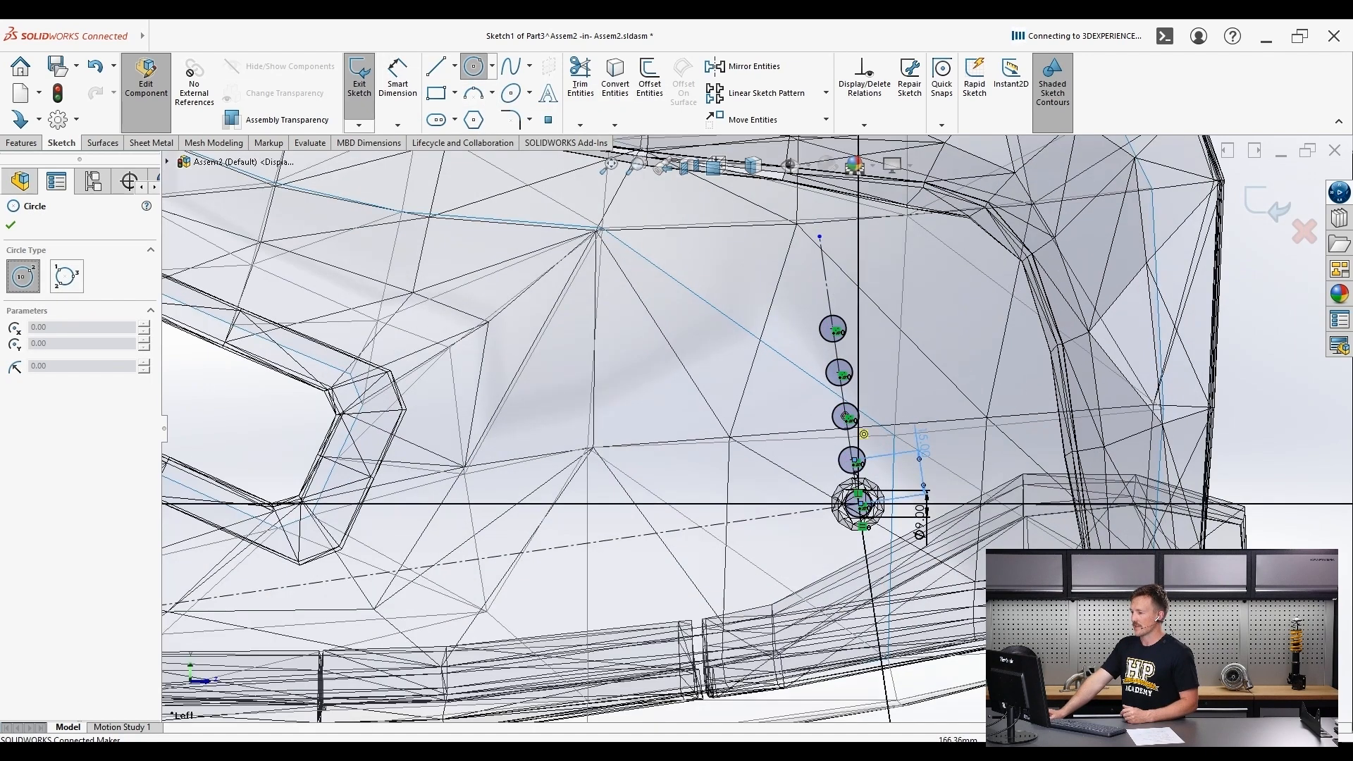
{"action": "left_click", "coordinate": [847, 416]}
{"action": "scroll", "coordinate": [935, 356], "scroll_direction": "down", "scroll_amount": 2}
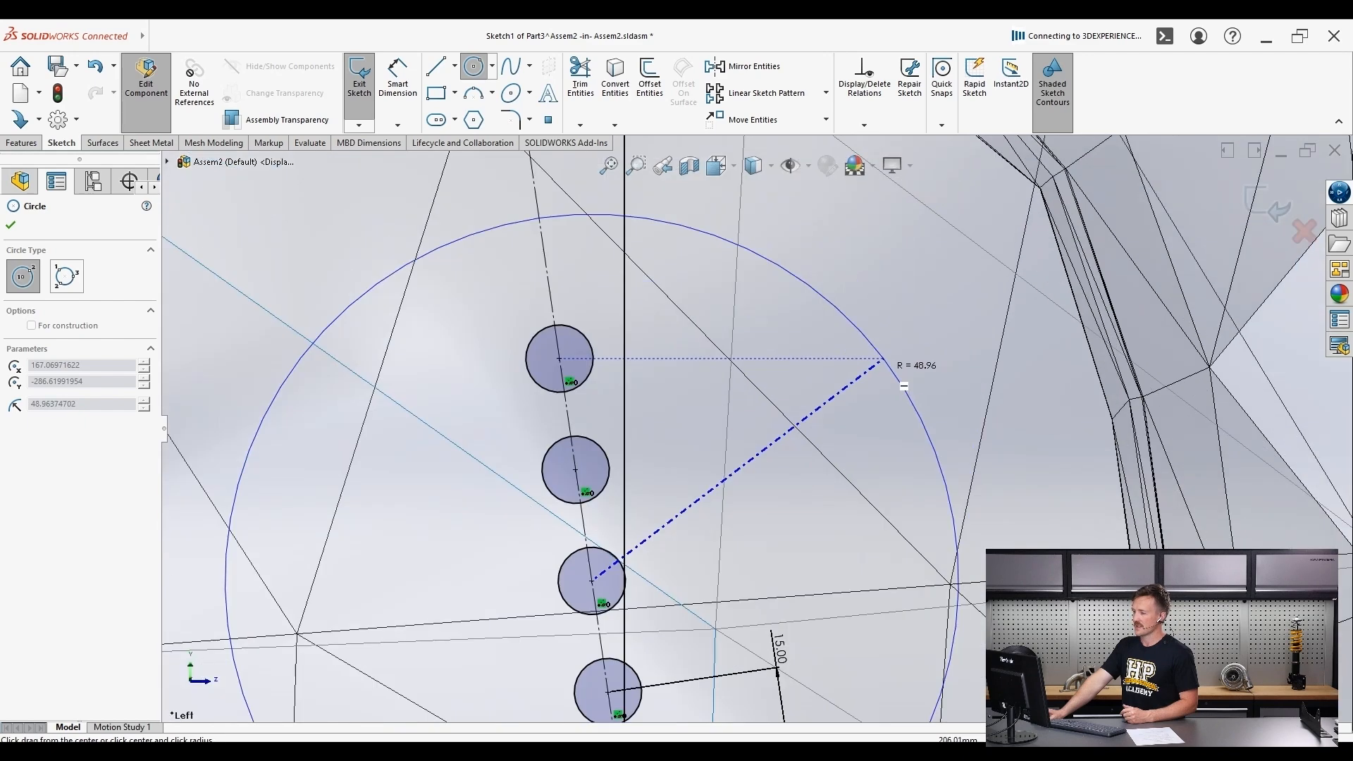
{"action": "scroll", "coordinate": [909, 349], "scroll_direction": "up", "scroll_amount": 5}
{"action": "left_click", "coordinate": [286, 547]}
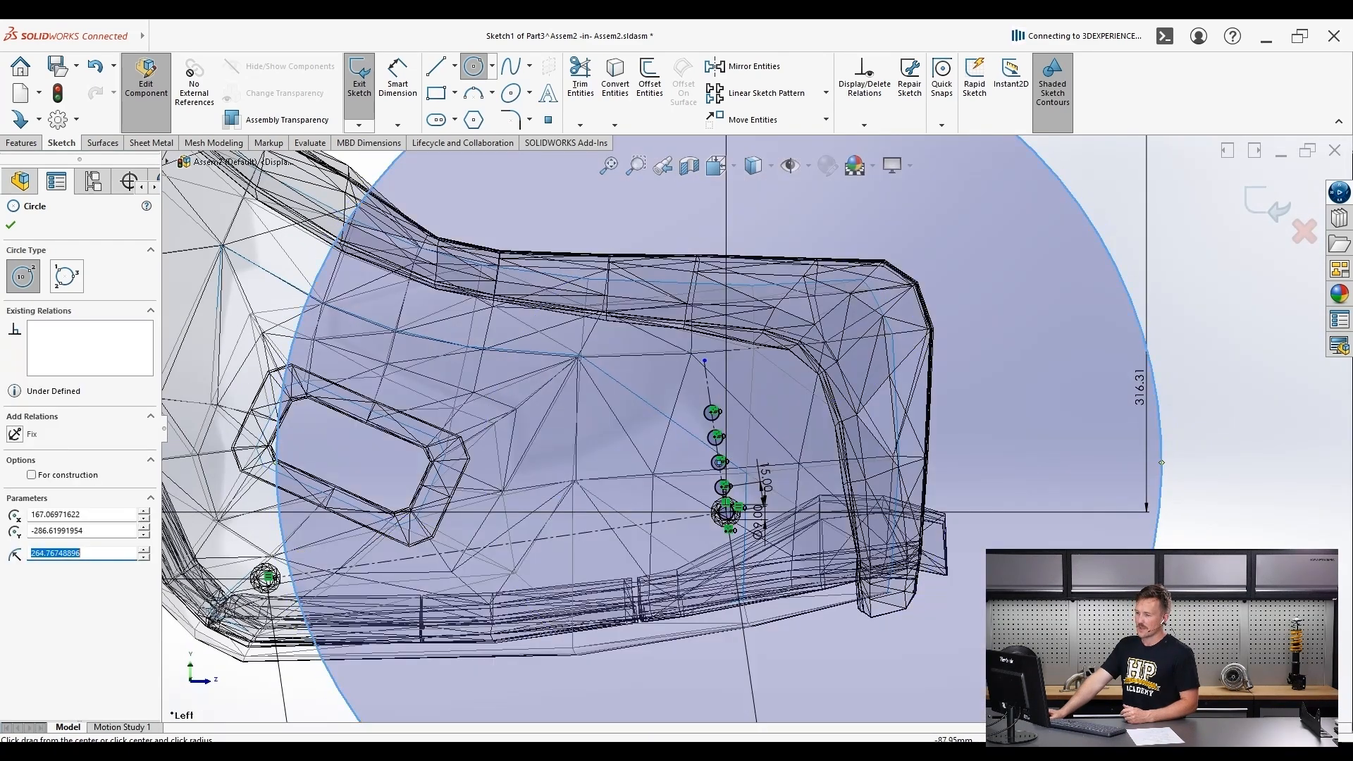
{"action": "scroll", "coordinate": [759, 474], "scroll_direction": "up", "scroll_amount": 3}
{"action": "key", "text": "Escape"}
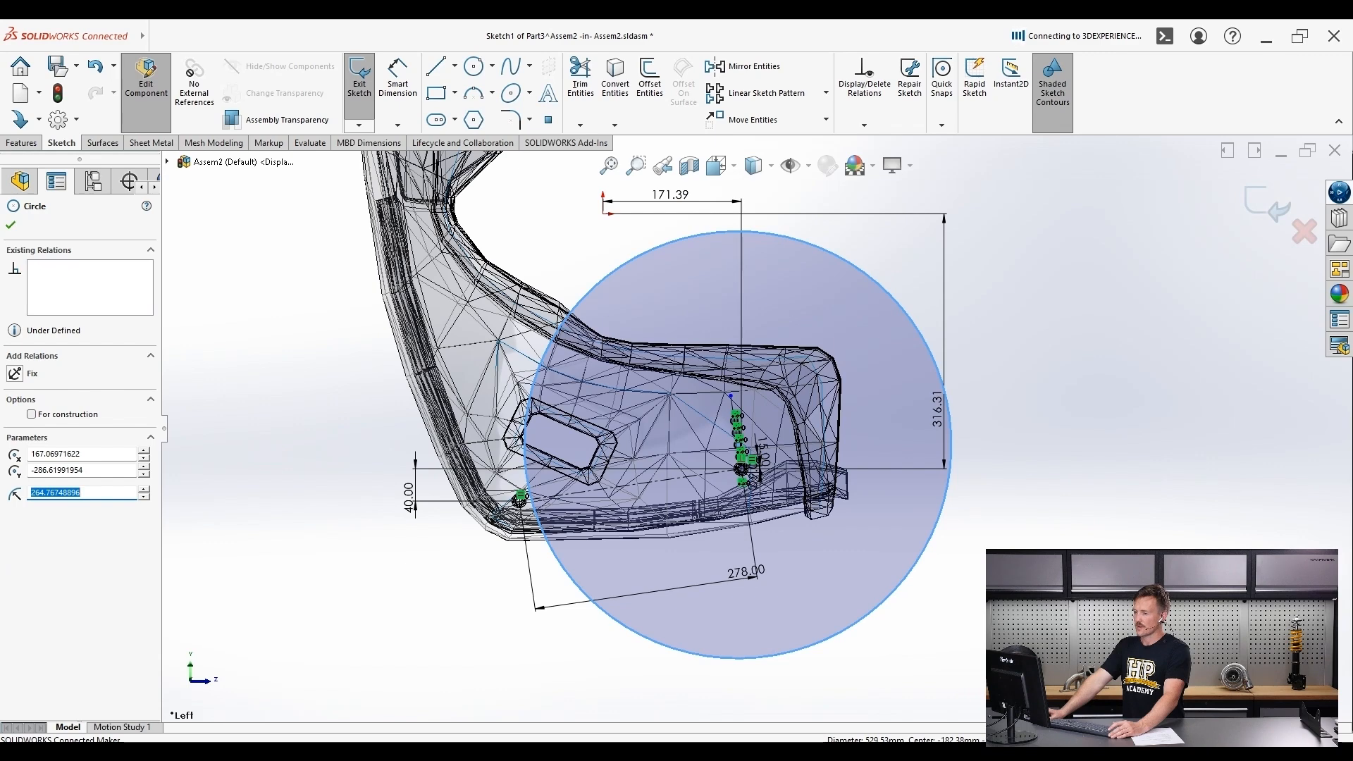
{"action": "left_click", "coordinate": [32, 414]}
{"action": "key", "text": "Escape"}
- Dimension the large construction circle's diameter as 278*2 mm, twice the mounting-hole spacing
{"action": "left_click", "coordinate": [397, 79]}
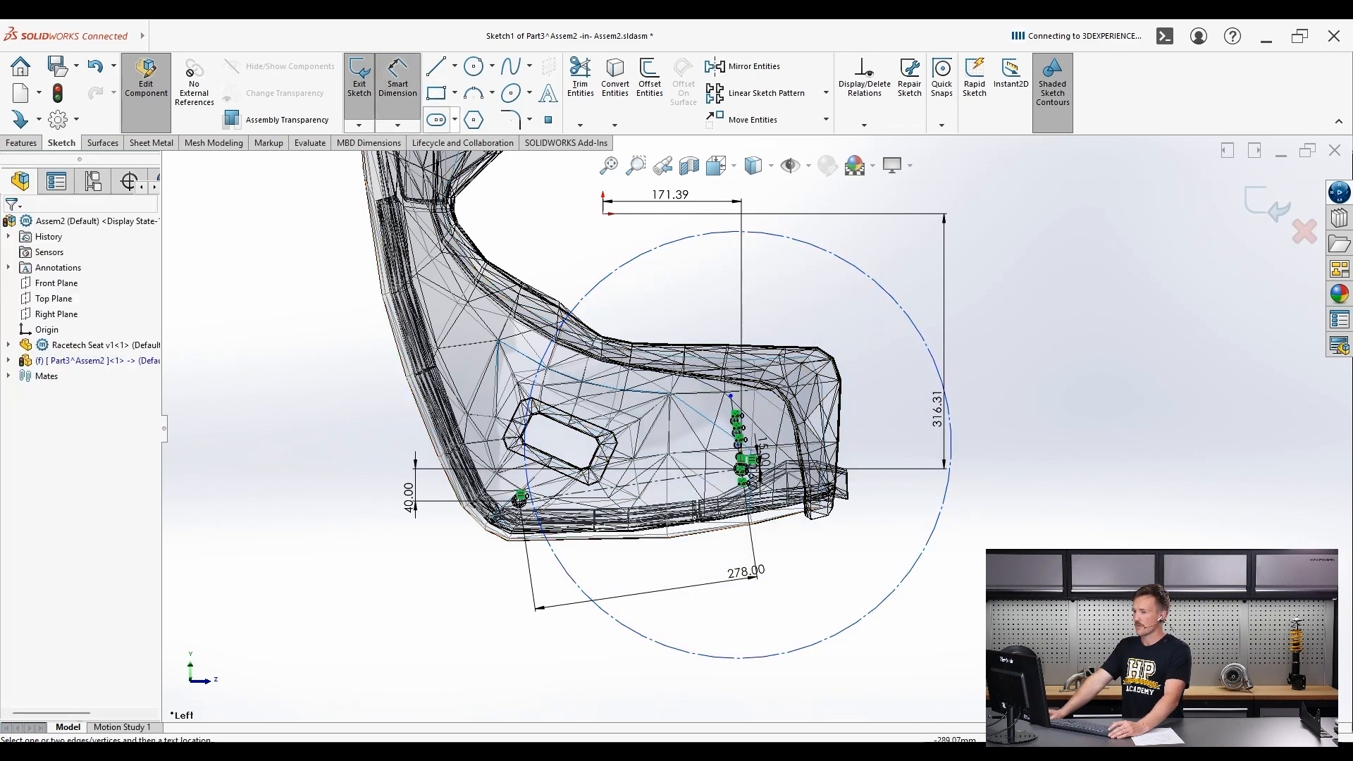
{"action": "left_click", "coordinate": [542, 528]}
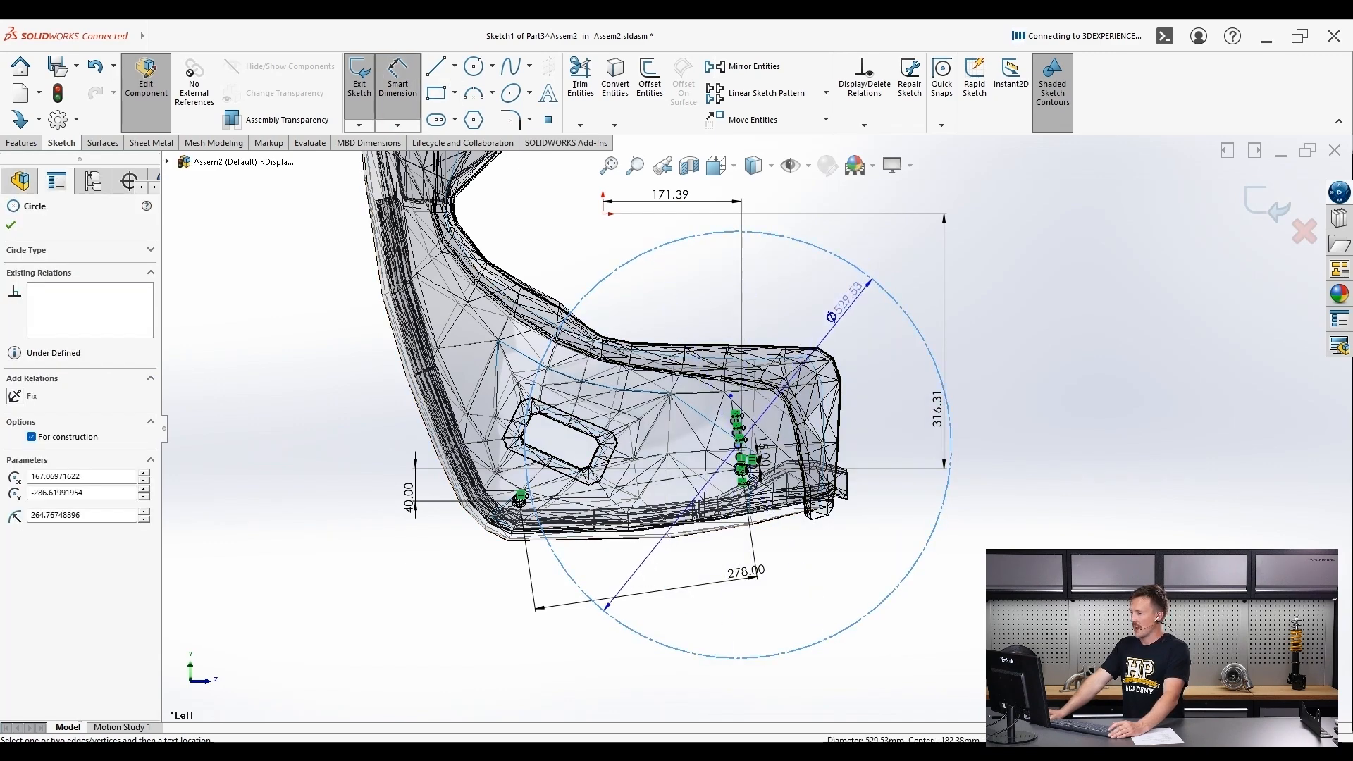
{"action": "left_click", "coordinate": [849, 300]}
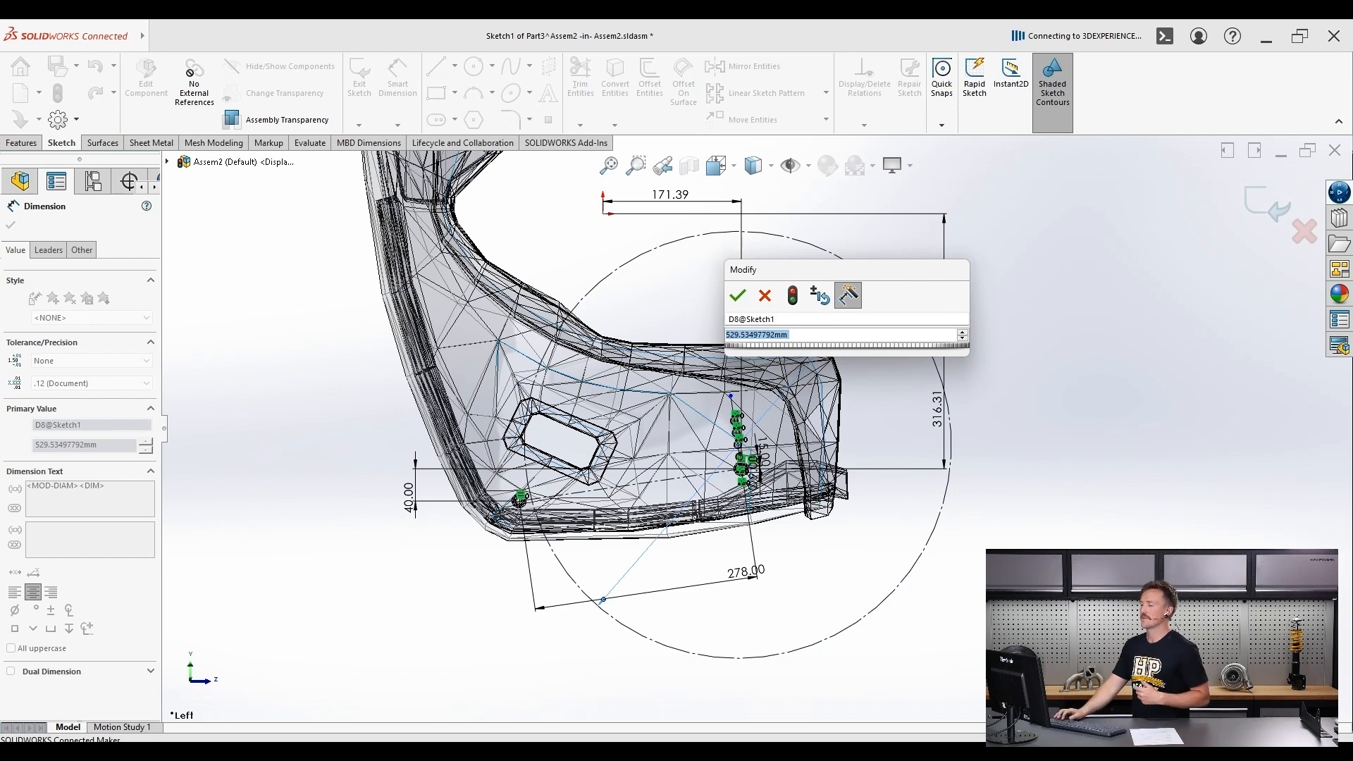
{"action": "type", "text": "27"}
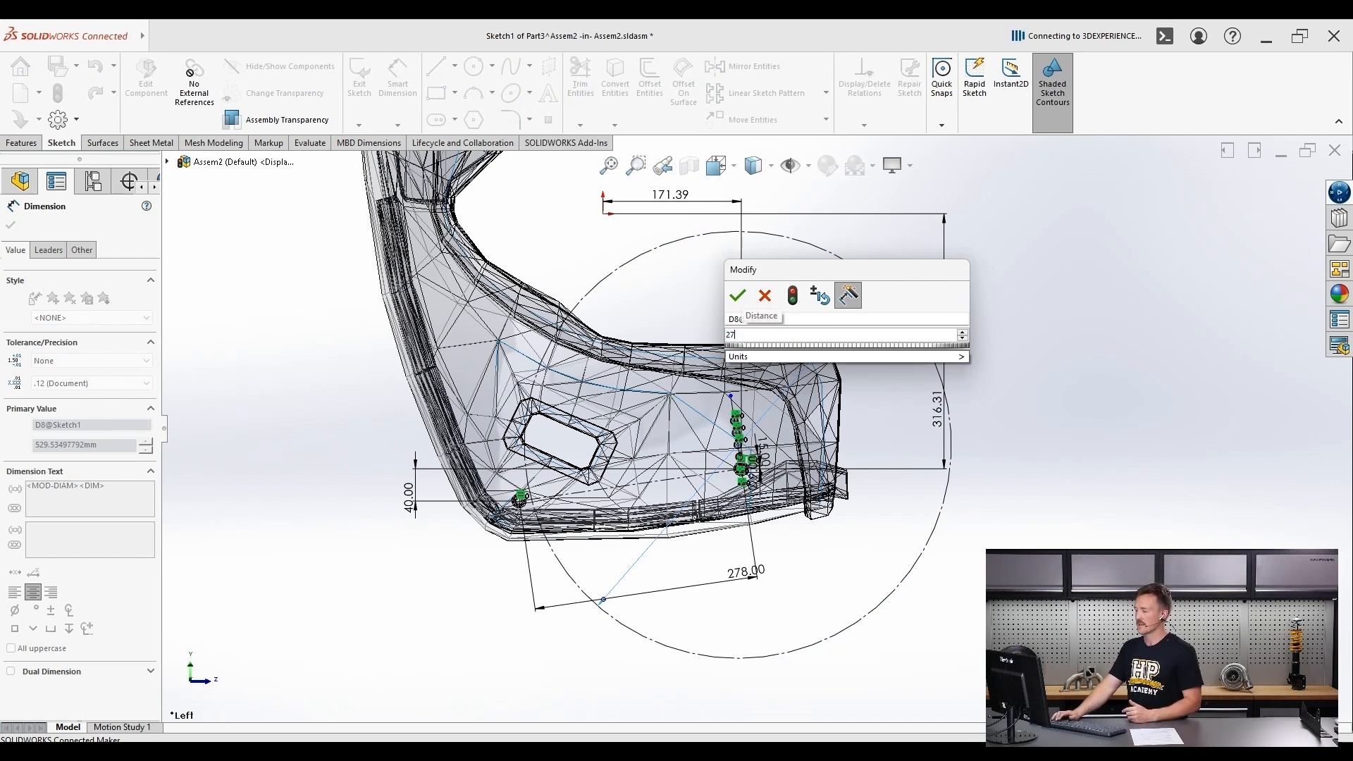
{"action": "type", "text": "8*"}
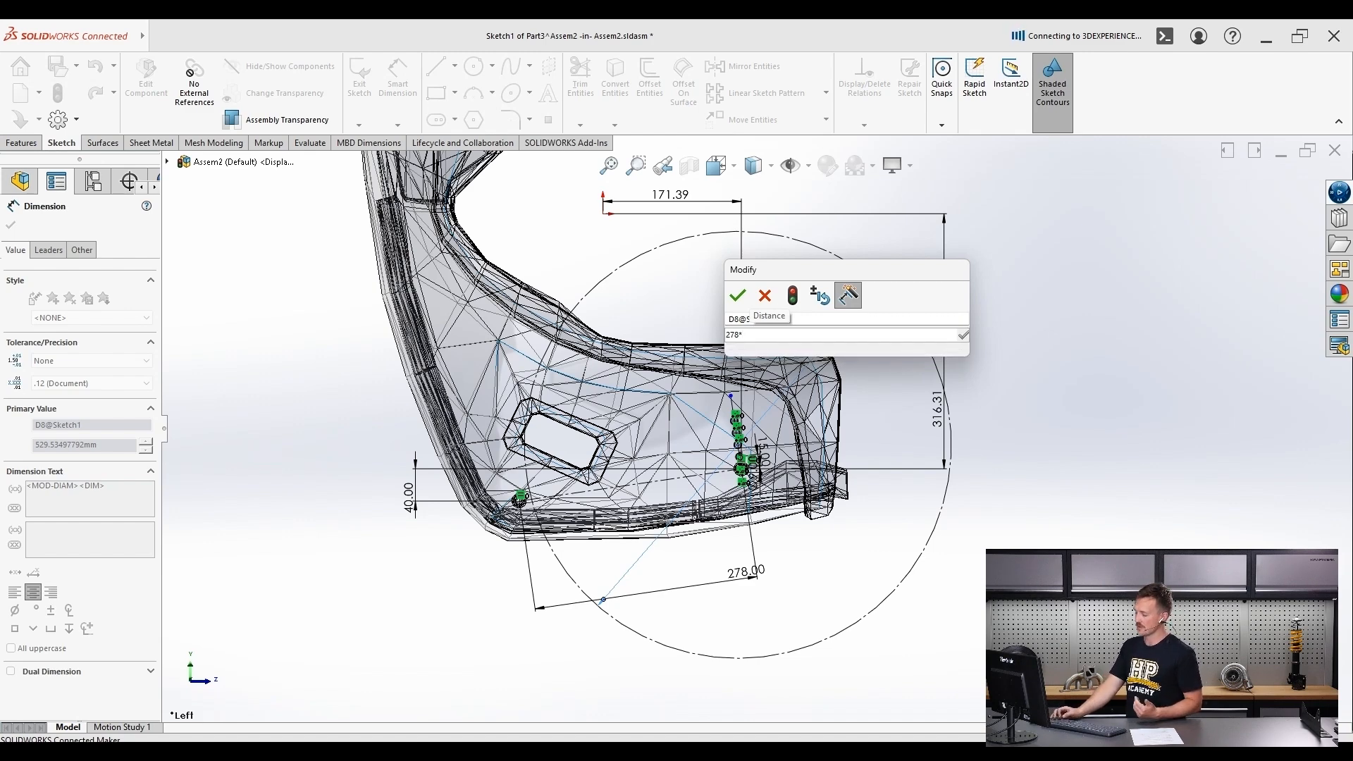
{"action": "type", "text": "2"}
{"action": "key", "text": "Return"}
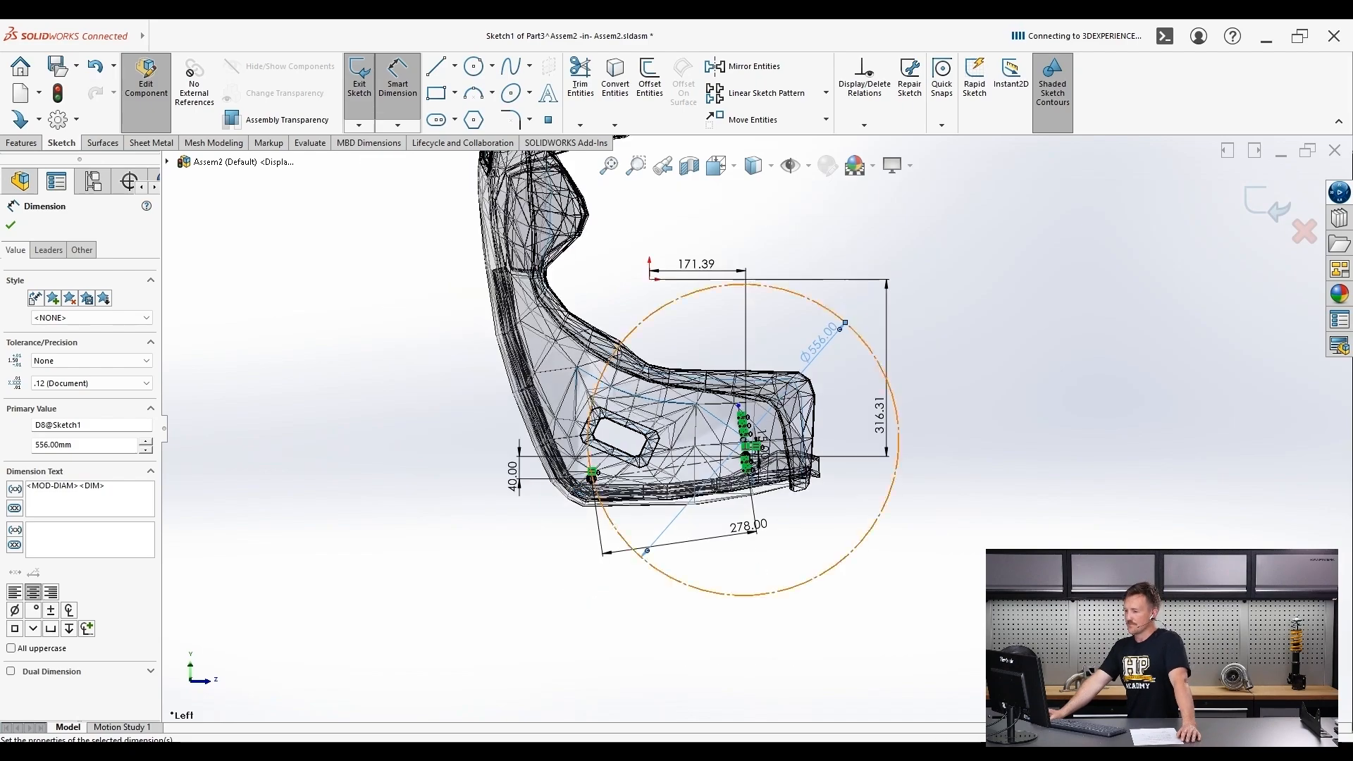
{"action": "scroll", "coordinate": [603, 595], "scroll_direction": "down", "scroll_amount": 2}
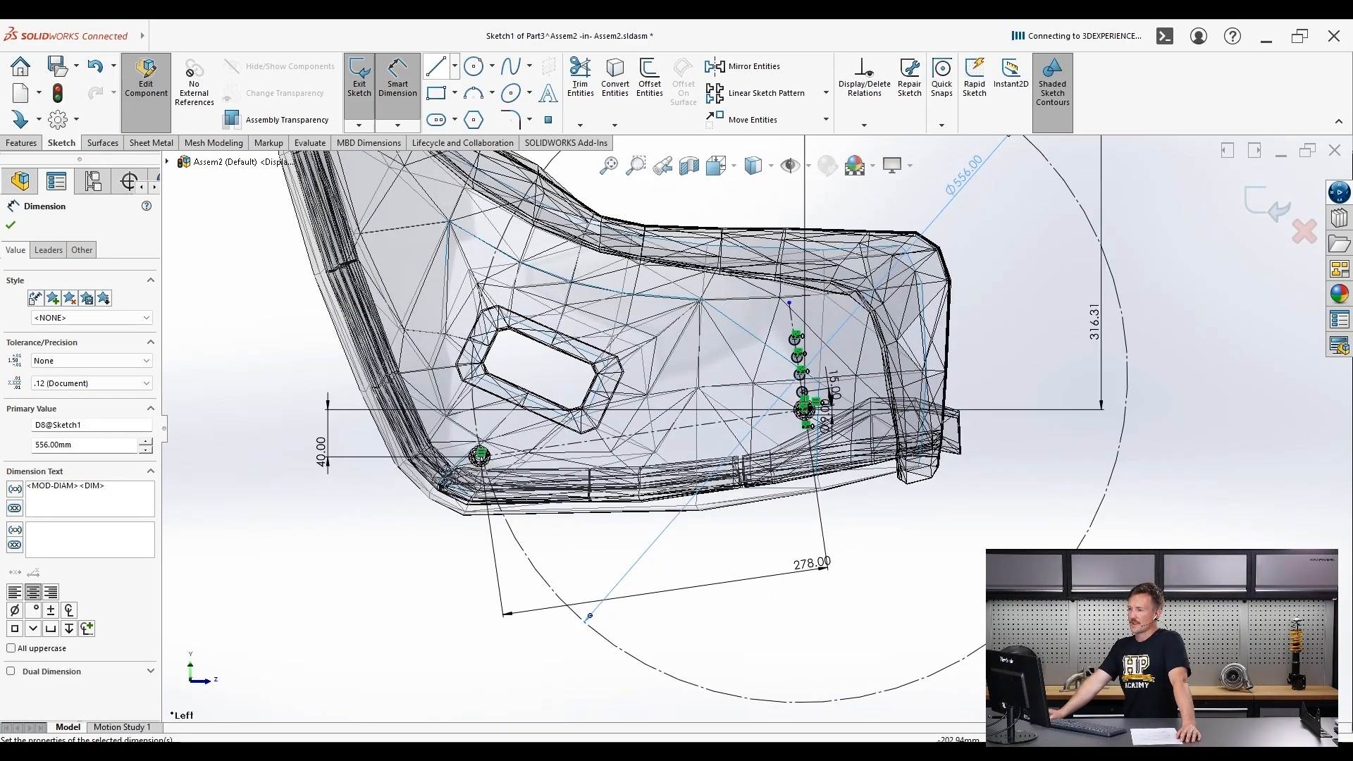
{"action": "key", "text": "l"}
{"action": "scroll", "coordinate": [493, 455], "scroll_direction": "down", "scroll_amount": 4}
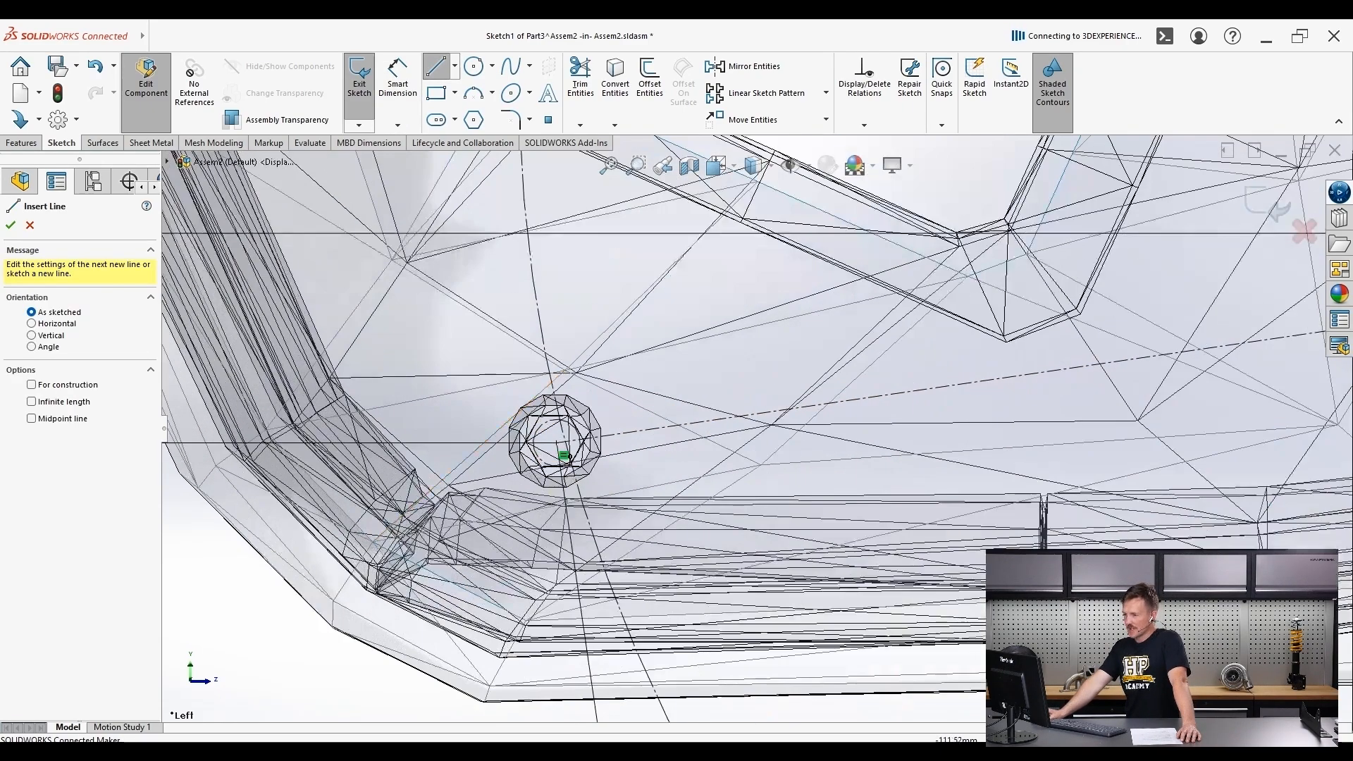
{"action": "scroll", "coordinate": [564, 454], "scroll_direction": "down", "scroll_amount": 3}
{"action": "left_click", "coordinate": [524, 457]}
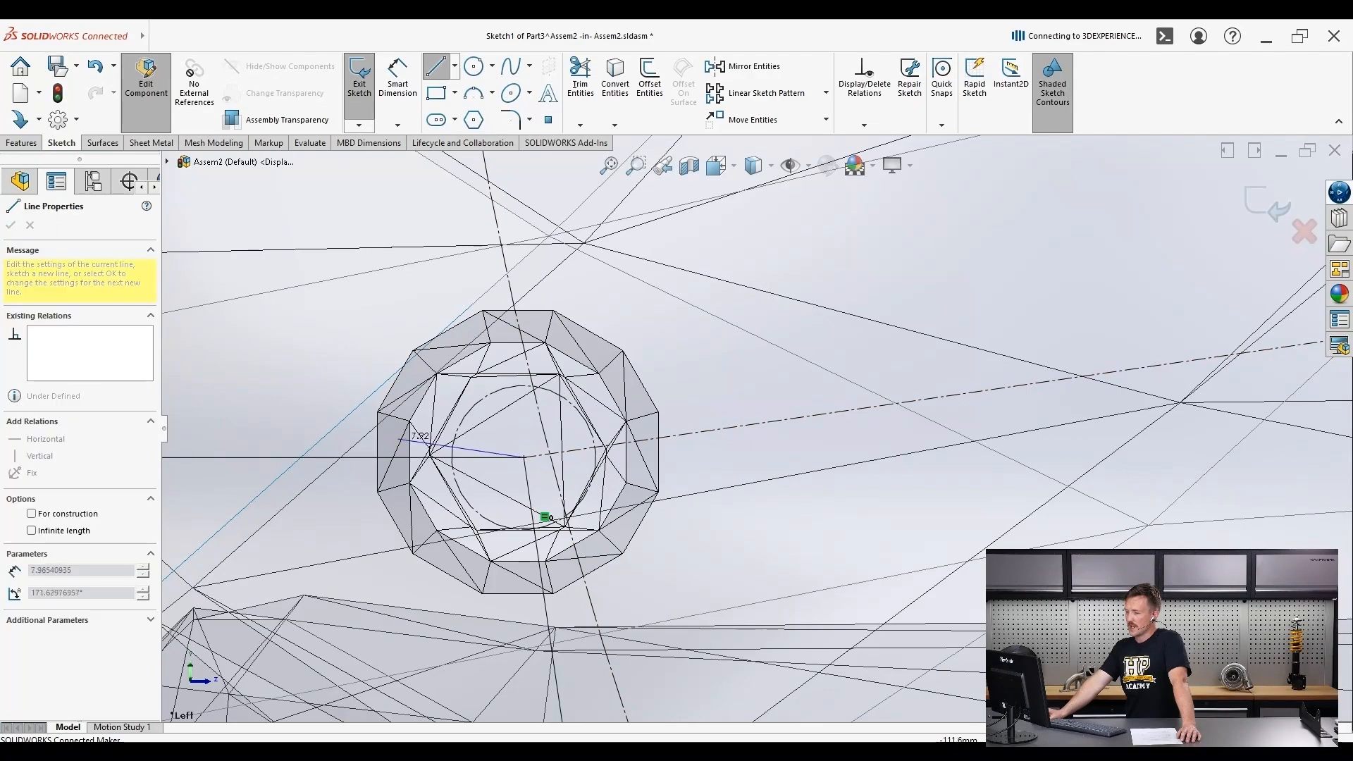
{"action": "scroll", "coordinate": [574, 427], "scroll_direction": "up", "scroll_amount": 12}
{"action": "scroll", "coordinate": [564, 426], "scroll_direction": "up", "scroll_amount": 3}
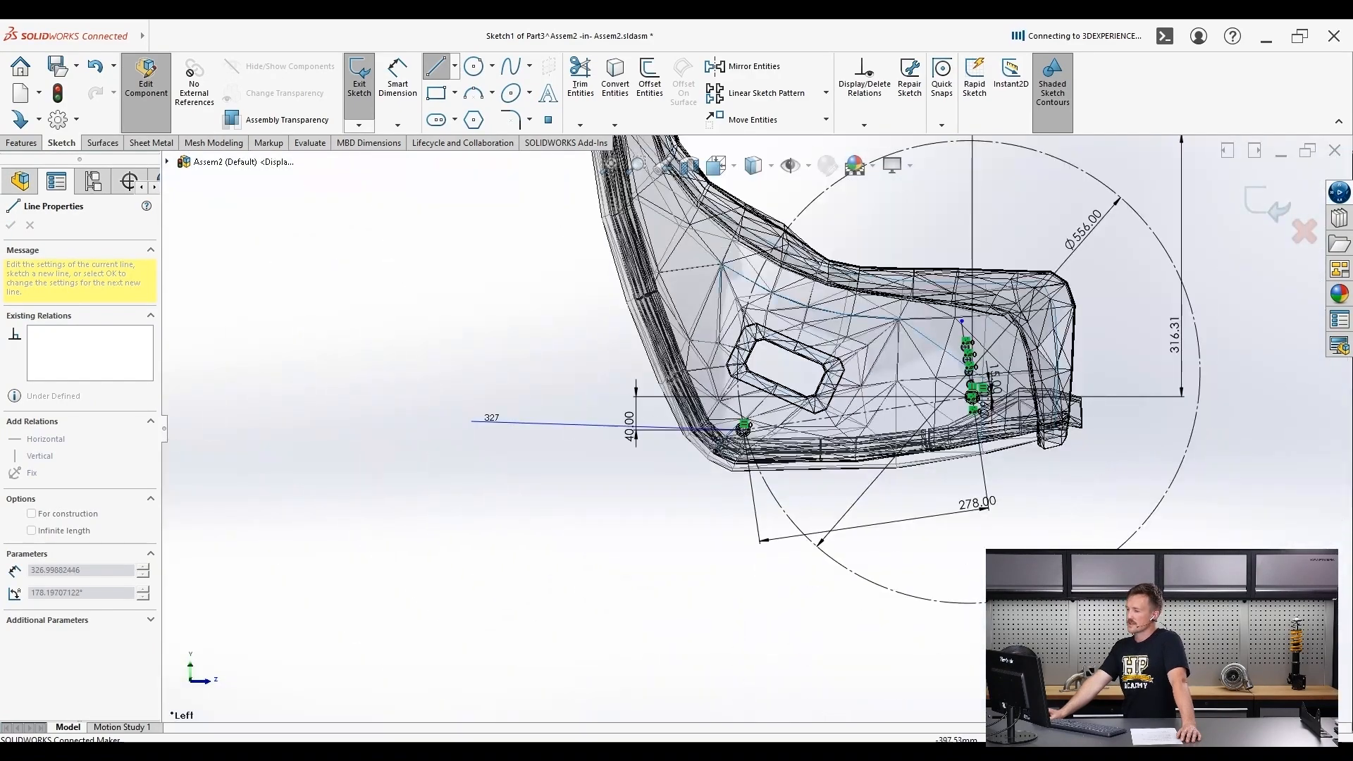
{"action": "scroll", "coordinate": [1016, 433], "scroll_direction": "down", "scroll_amount": 5}
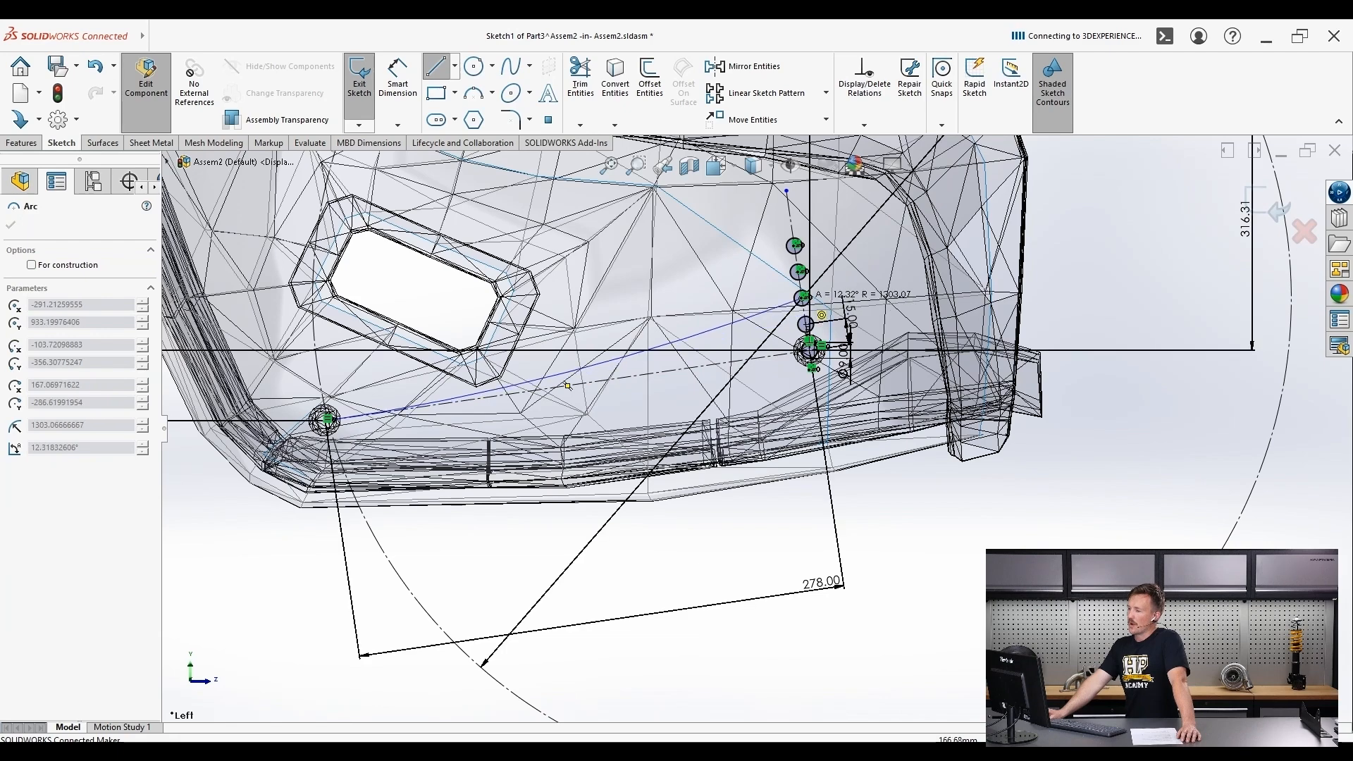
{"action": "scroll", "coordinate": [803, 305], "scroll_direction": "up", "scroll_amount": 2}
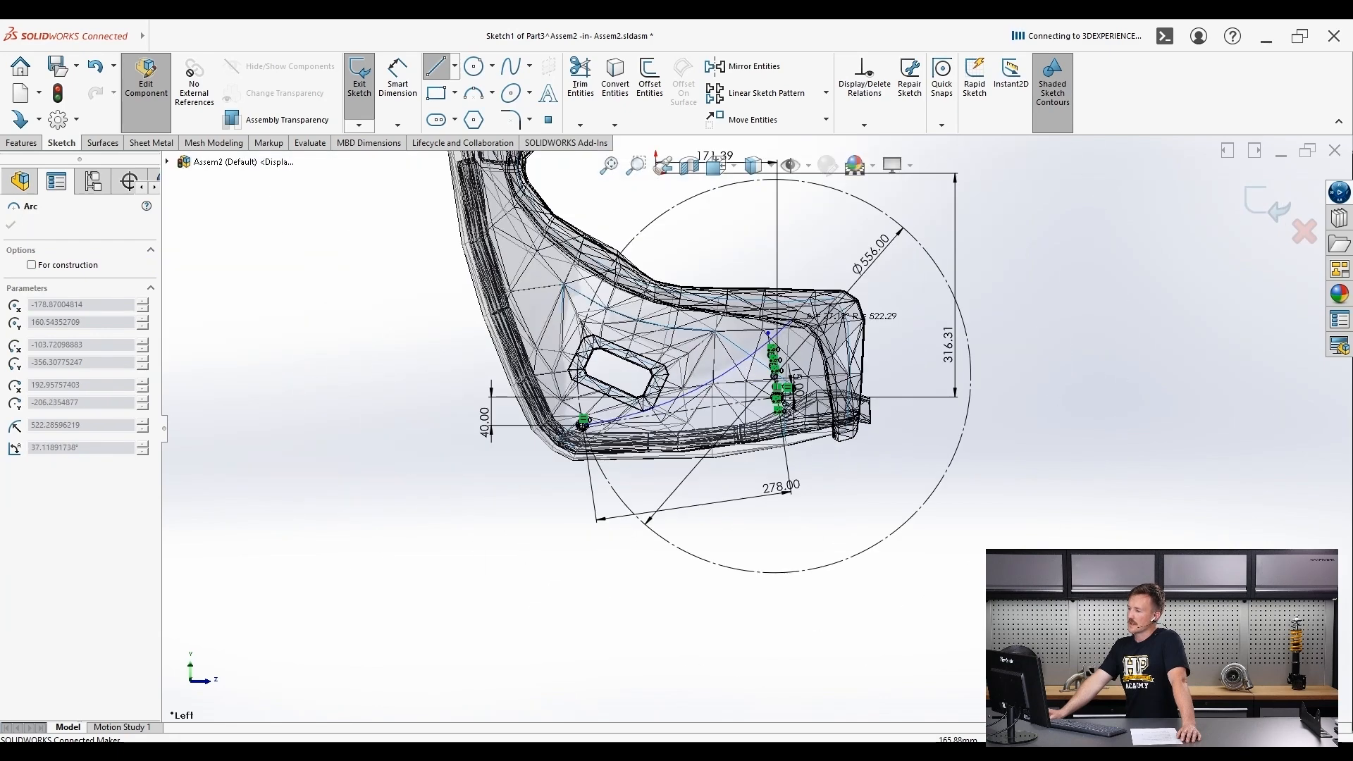
{"action": "scroll", "coordinate": [803, 304], "scroll_direction": "down", "scroll_amount": 6}
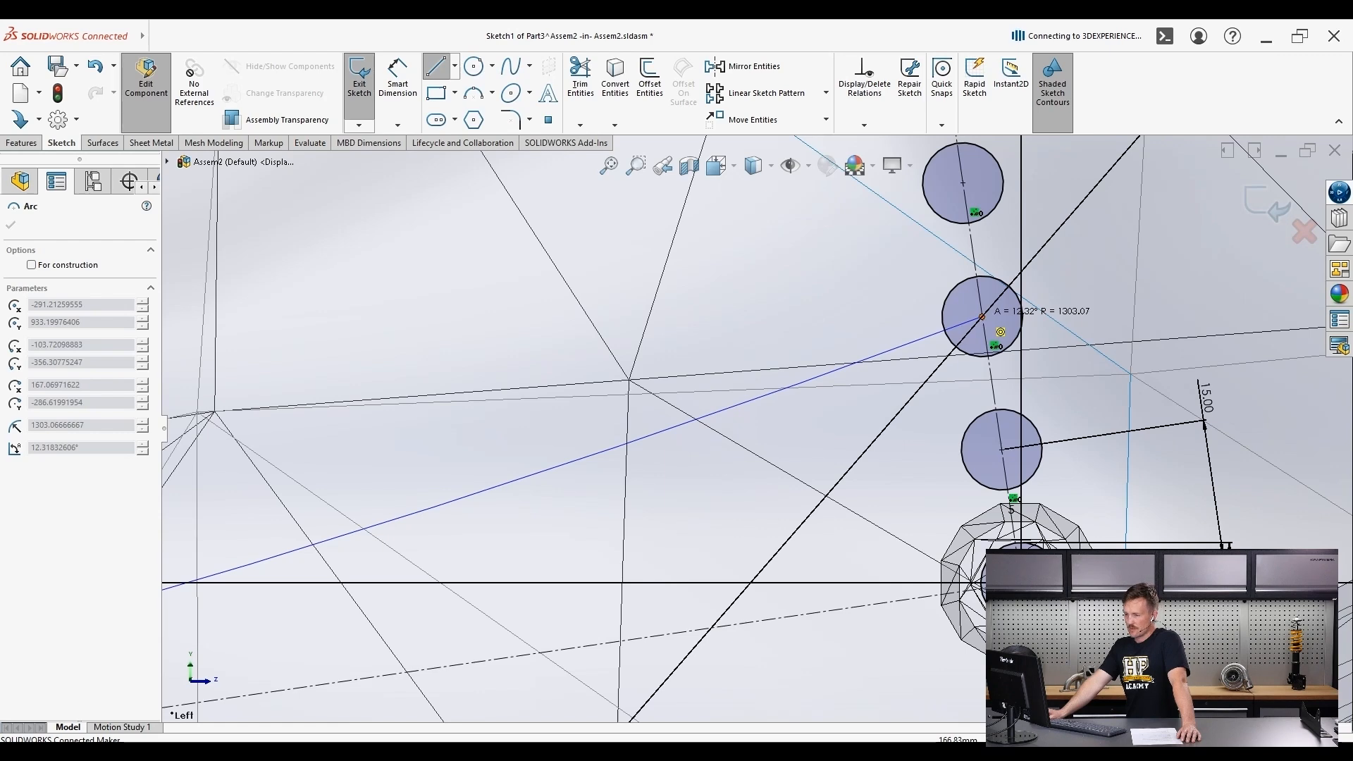
{"action": "left_click", "coordinate": [982, 317]}
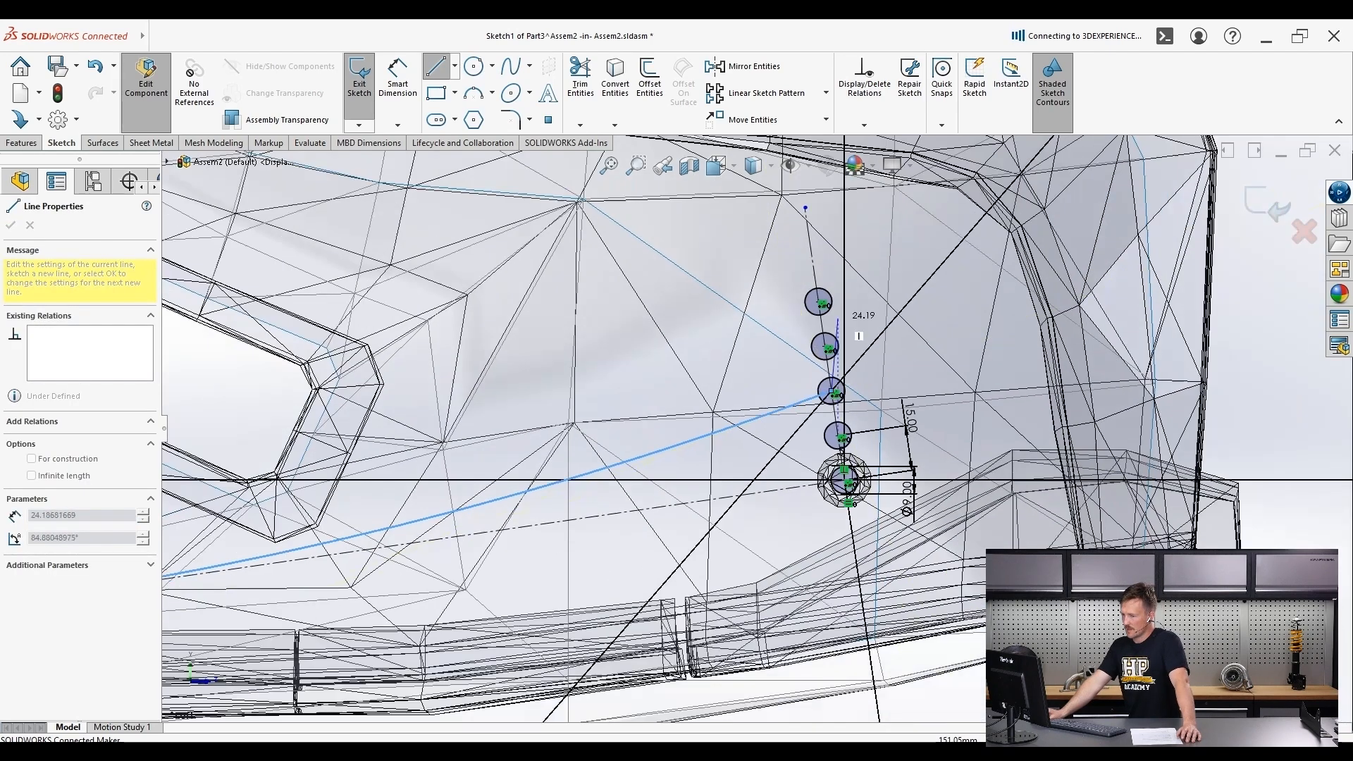
{"action": "scroll", "coordinate": [768, 434], "scroll_direction": "up", "scroll_amount": 4}
{"action": "key", "text": "Escape"}
{"action": "left_click", "coordinate": [627, 461]}
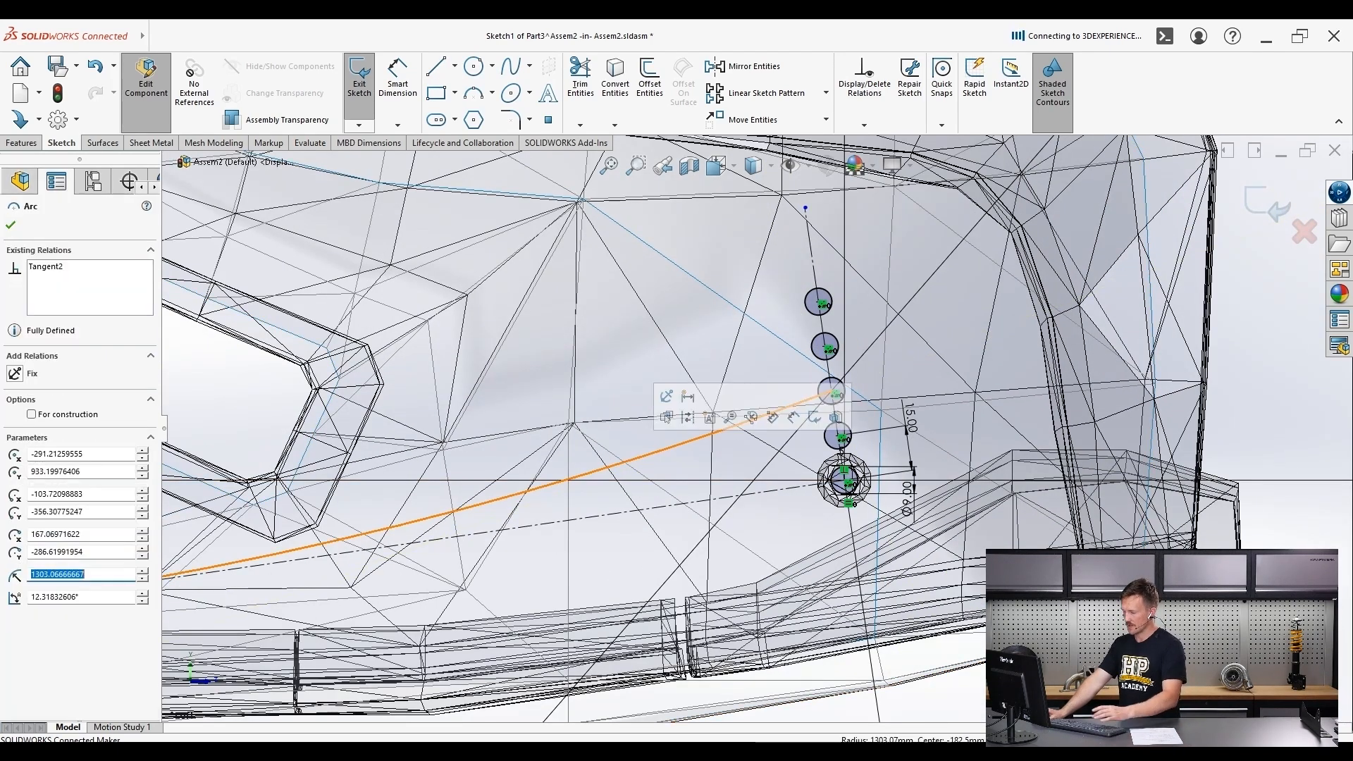
{"action": "key", "text": "Delete"}
- Draw a straight line from the middle pattern hole's centre to the rear mounting hole's centre and make it construction geometry
{"action": "left_click", "coordinate": [436, 66]}
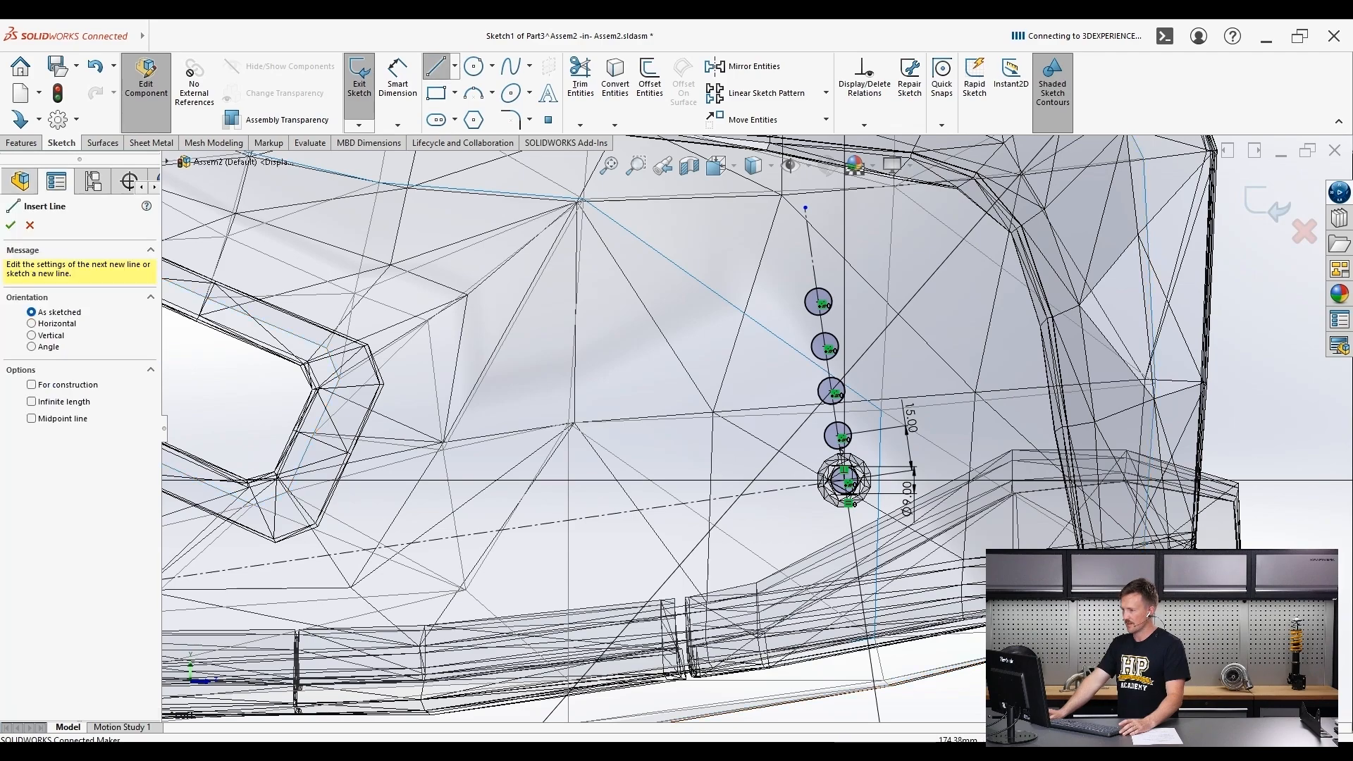
{"action": "left_click", "coordinate": [834, 392]}
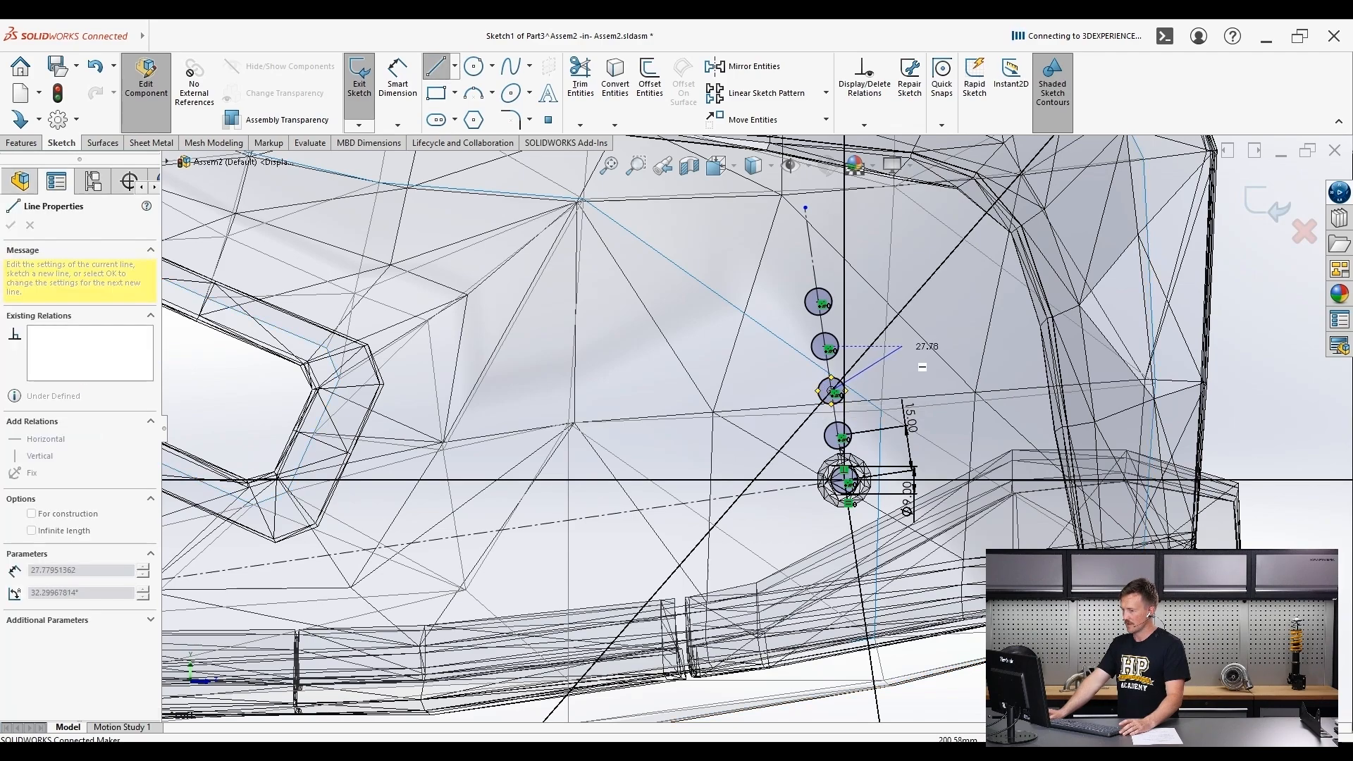
{"action": "scroll", "coordinate": [834, 392], "scroll_direction": "up", "scroll_amount": 6}
{"action": "scroll", "coordinate": [403, 545], "scroll_direction": "down", "scroll_amount": 5}
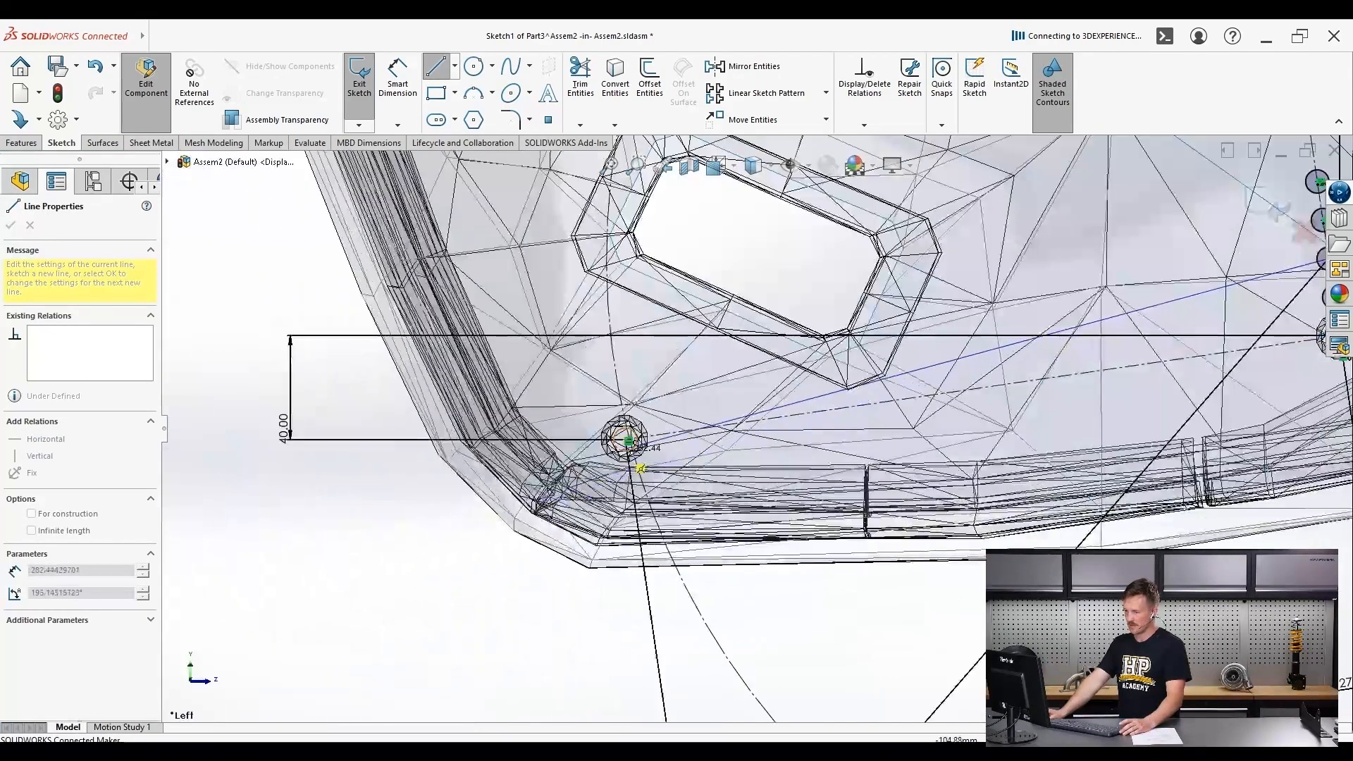
{"action": "left_click", "coordinate": [626, 440]}
{"action": "key", "text": "Escape"}
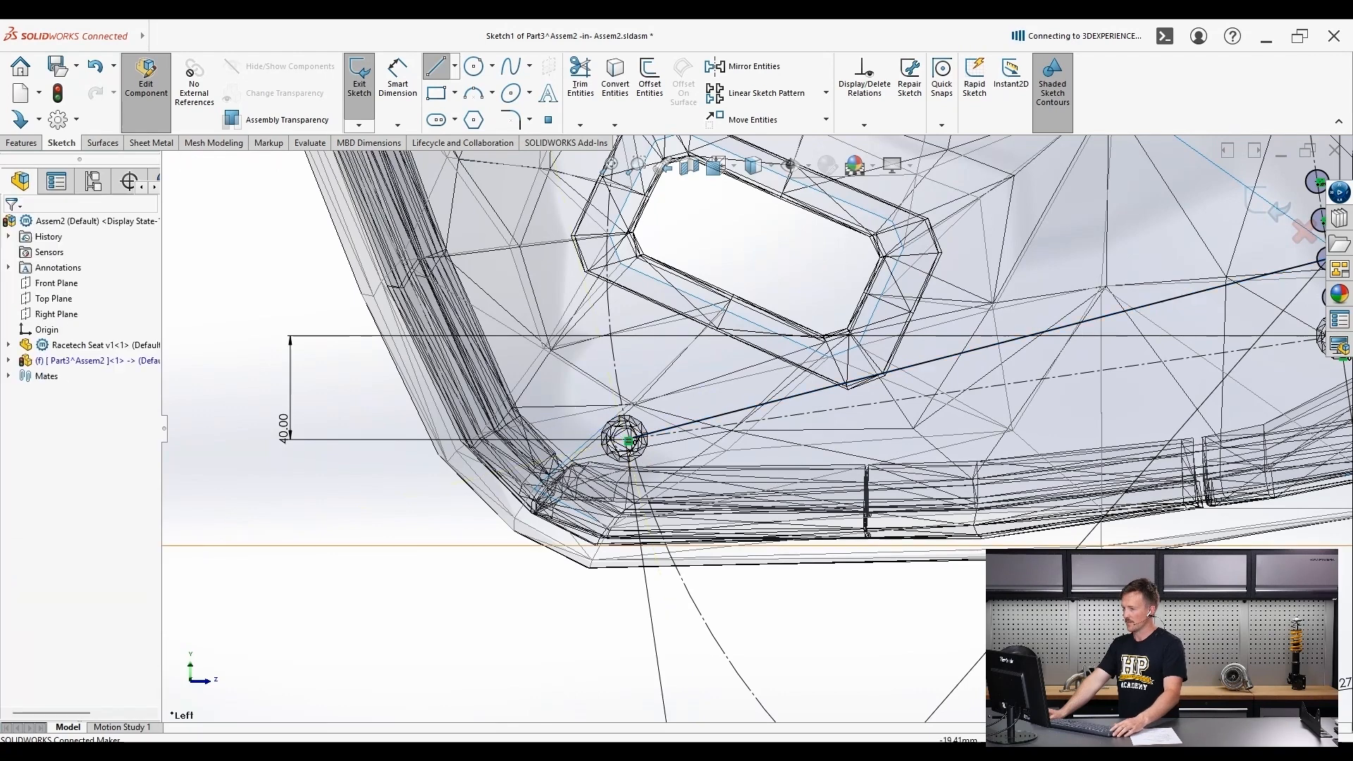
{"action": "left_click", "coordinate": [977, 349]}
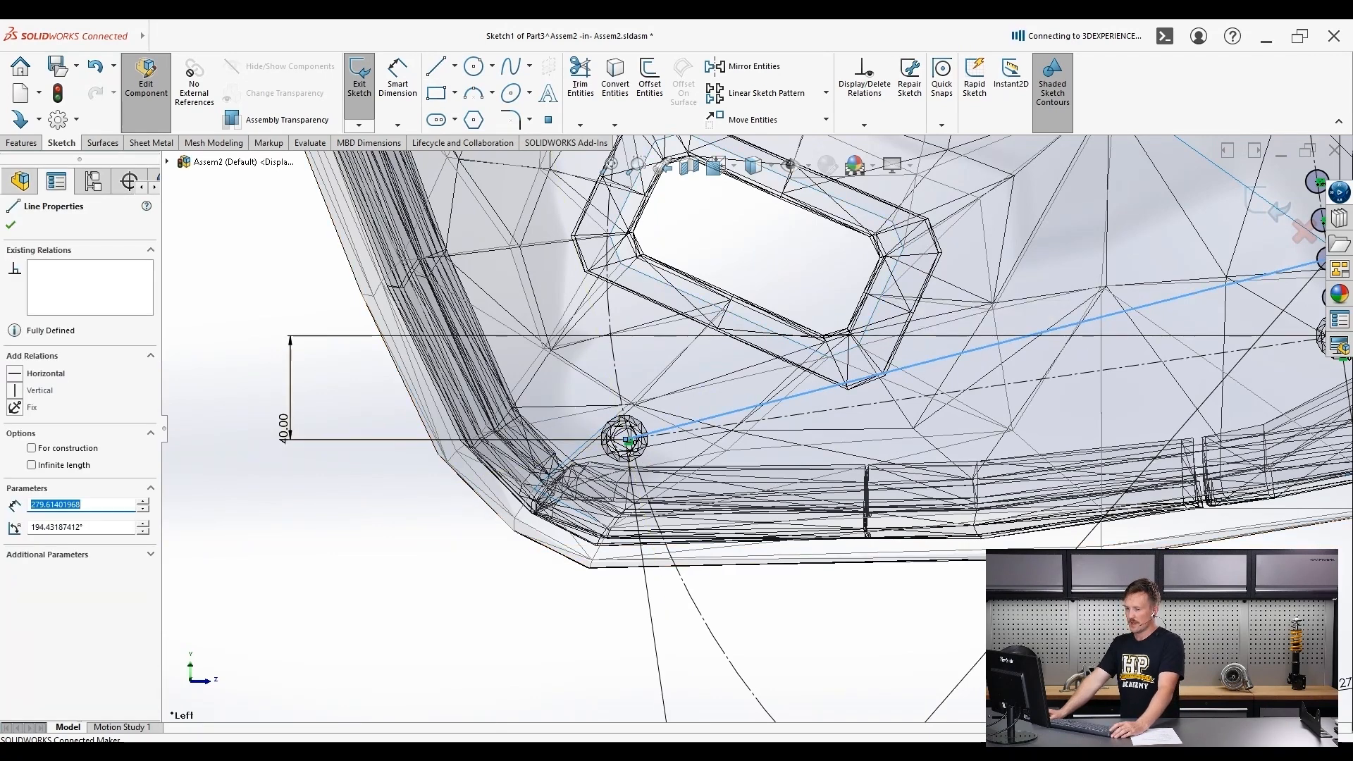
{"action": "left_click", "coordinate": [31, 448]}
{"action": "key", "text": "Escape"}
- Sketch a centrepoint straight slot about 24 mm long and 18 mm wide, centred where the large construction circle crosses the construction line and aligned with that line
{"action": "scroll", "coordinate": [757, 429], "scroll_direction": "up", "scroll_amount": 3}
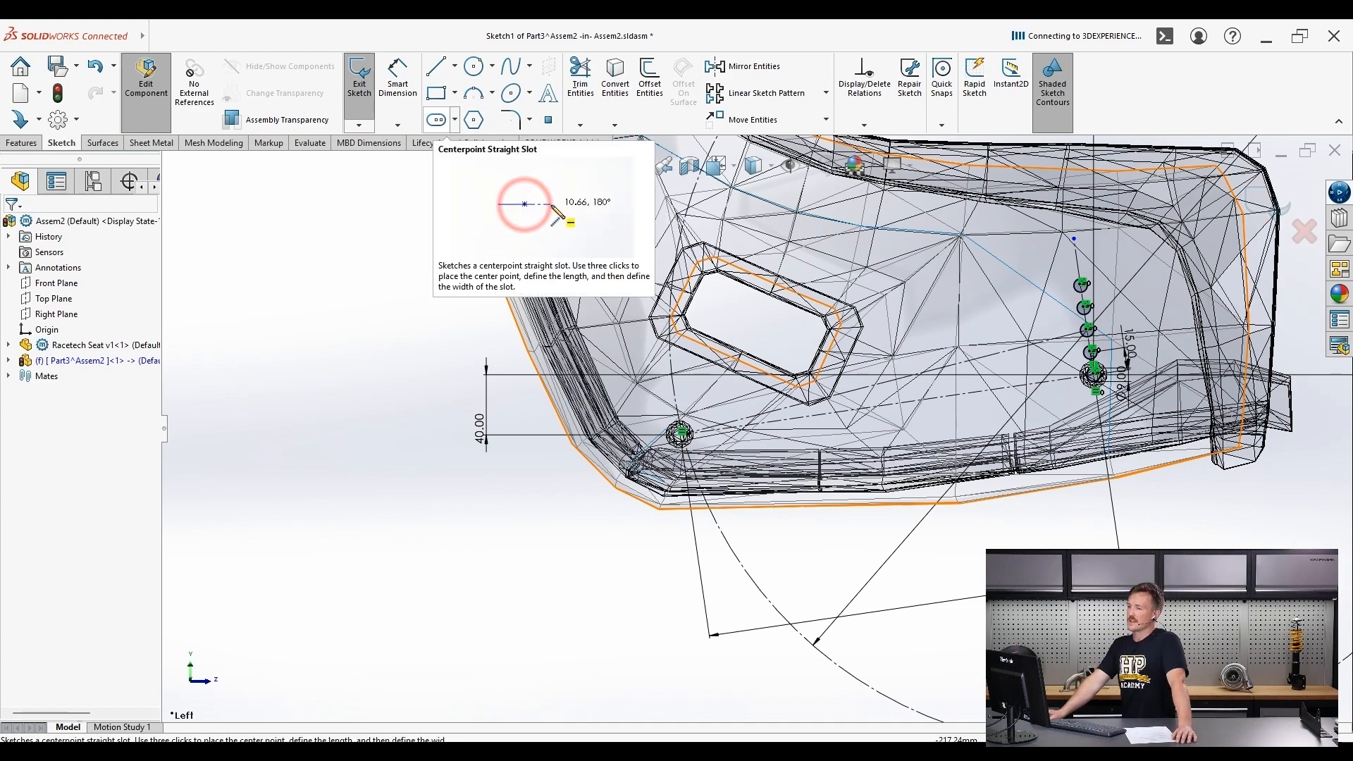
{"action": "left_click", "coordinate": [437, 120]}
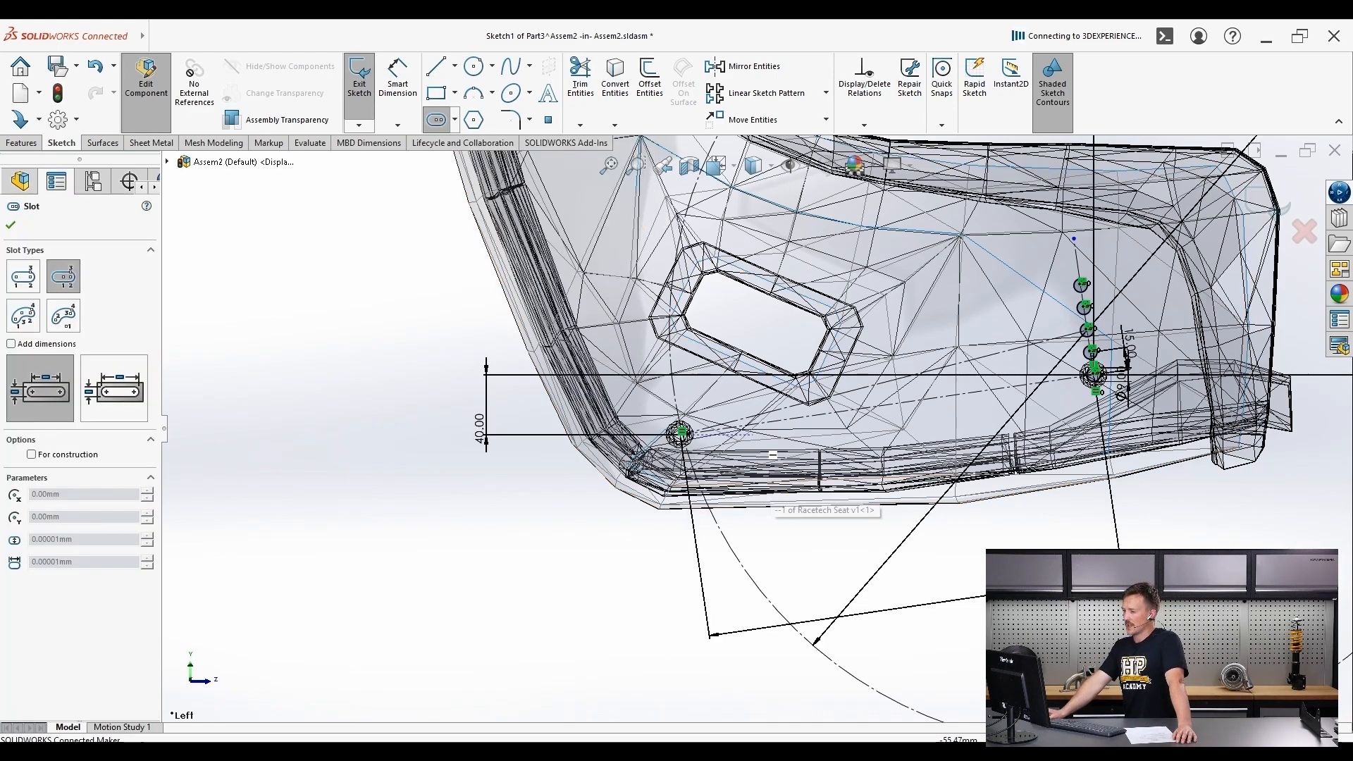
{"action": "scroll", "coordinate": [680, 435], "scroll_direction": "up", "scroll_amount": 6}
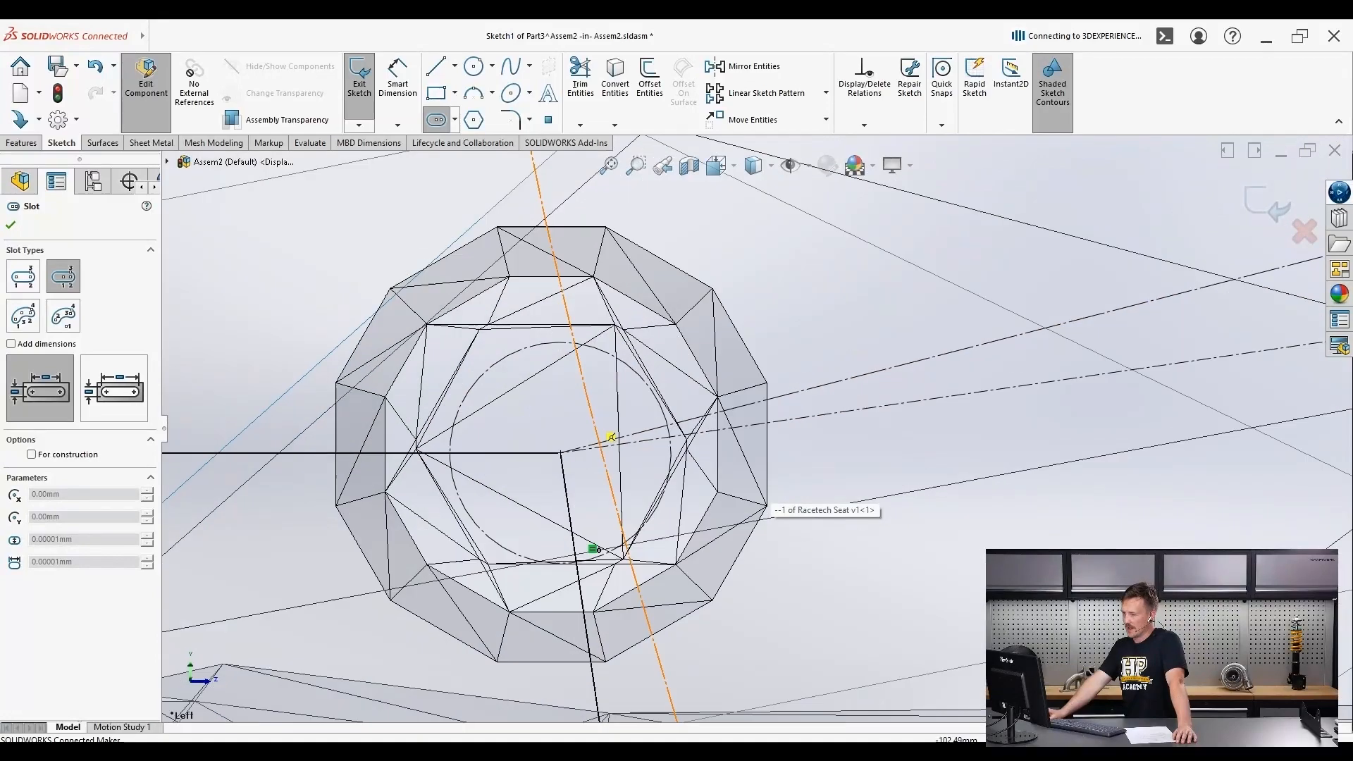
{"action": "scroll", "coordinate": [611, 437], "scroll_direction": "up", "scroll_amount": 5}
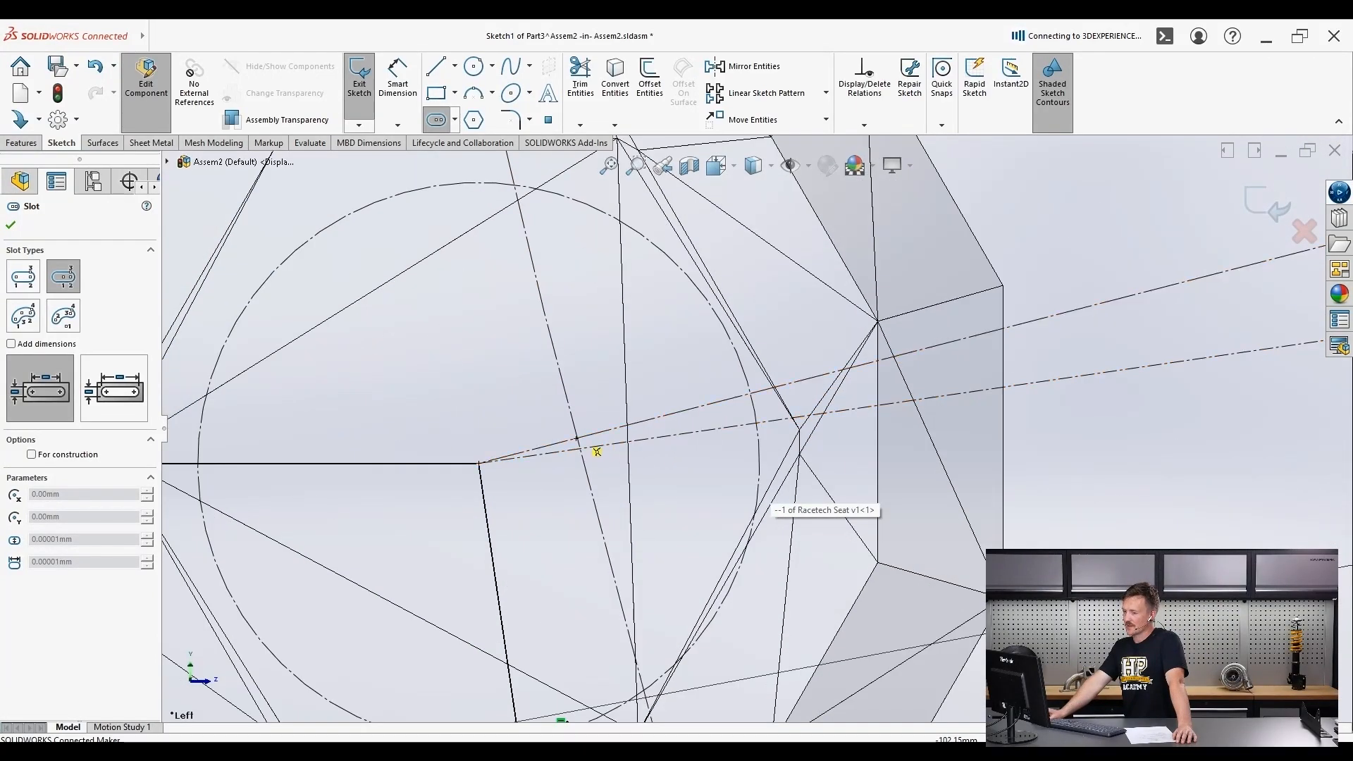
{"action": "scroll", "coordinate": [716, 474], "scroll_direction": "down", "scroll_amount": 10}
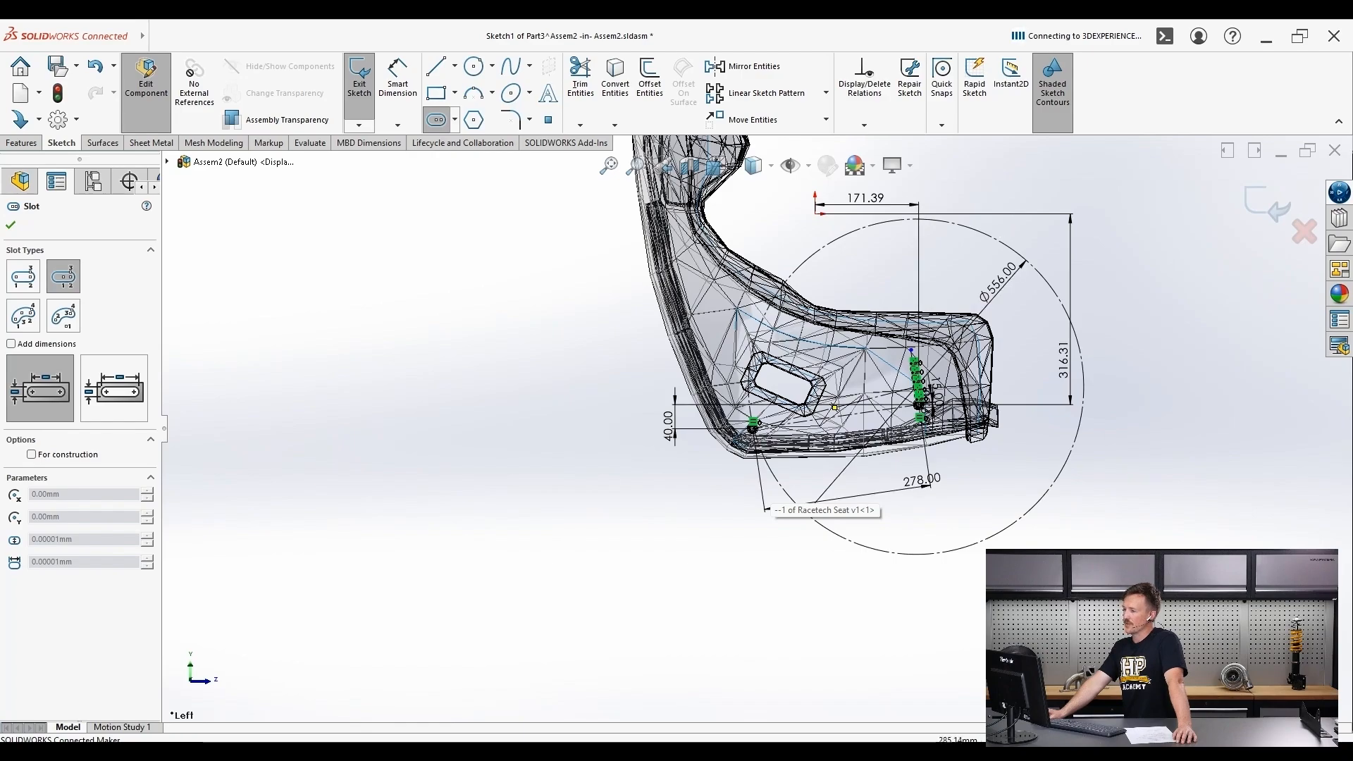
{"action": "scroll", "coordinate": [839, 417], "scroll_direction": "up", "scroll_amount": 8}
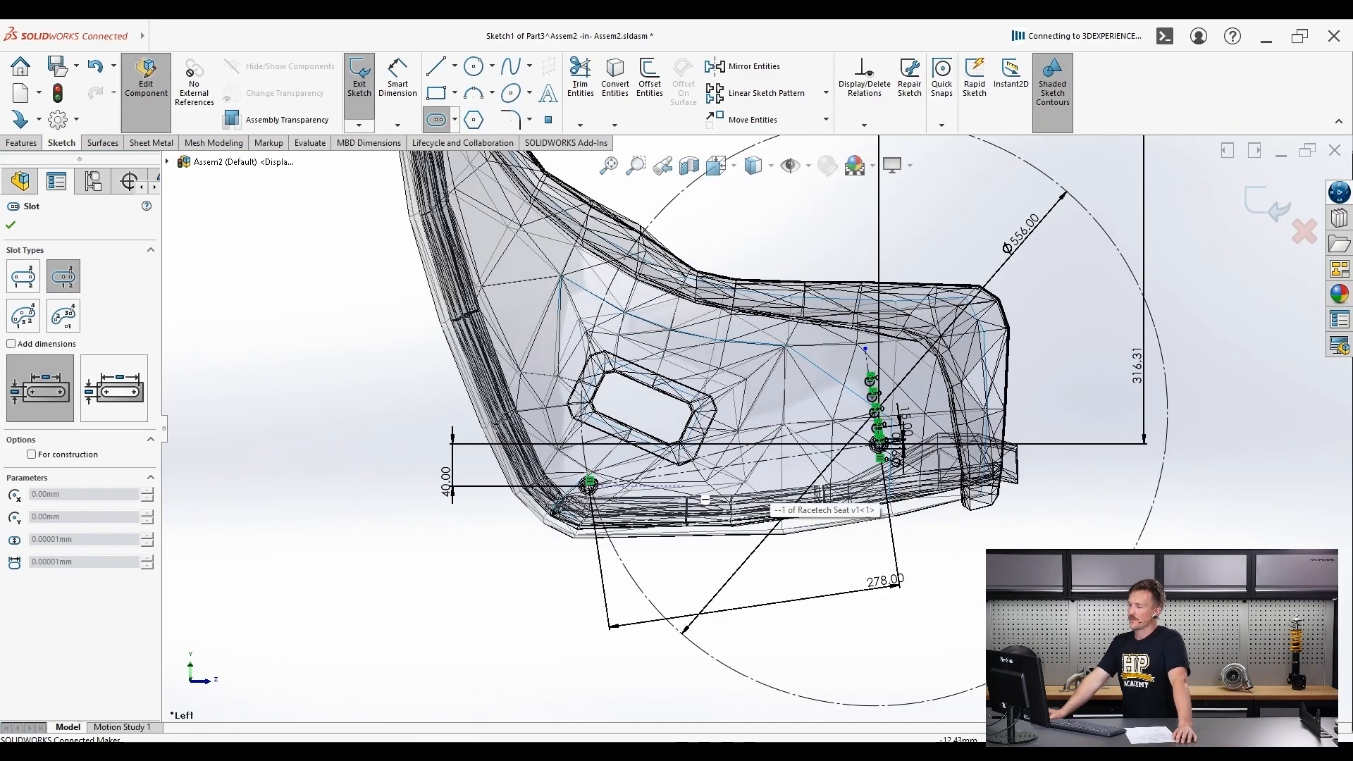
{"action": "scroll", "coordinate": [444, 441], "scroll_direction": "up", "scroll_amount": 10}
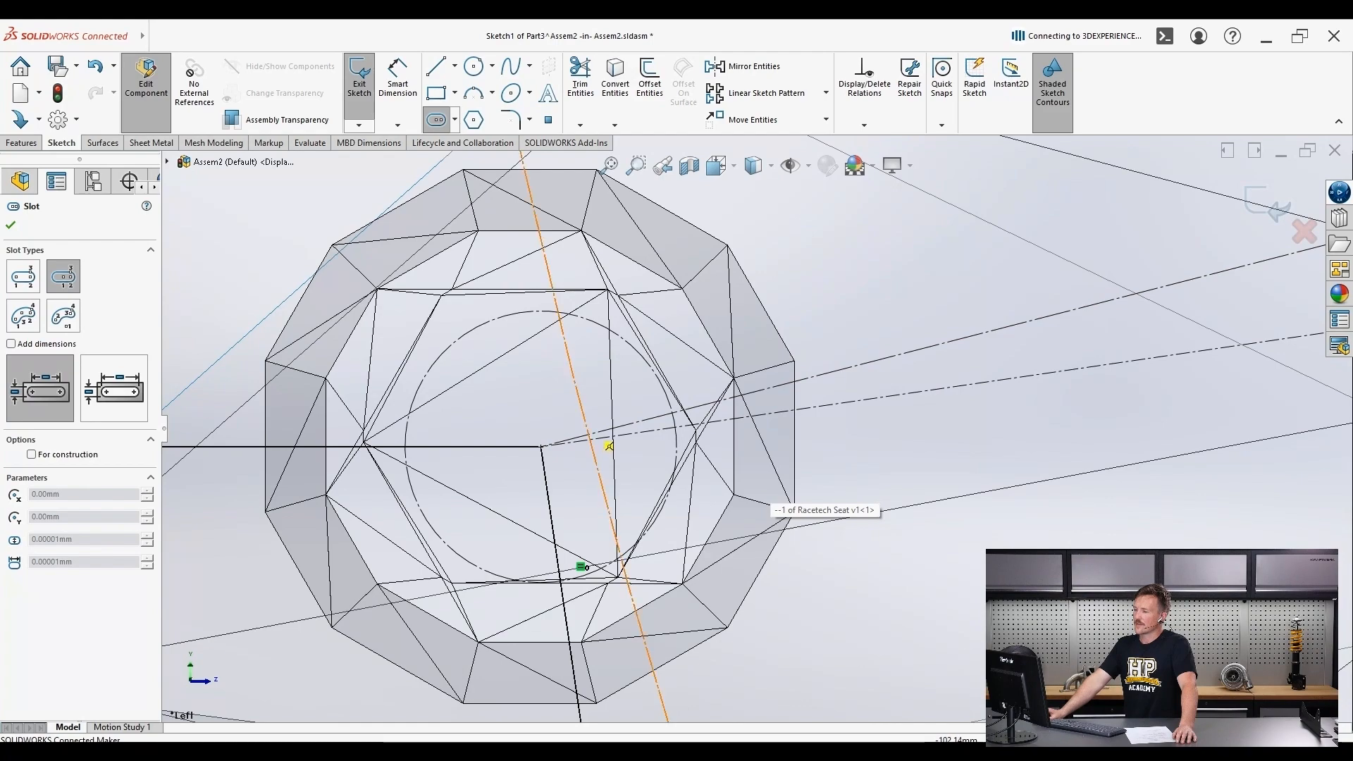
{"action": "scroll", "coordinate": [601, 451], "scroll_direction": "down", "scroll_amount": 10}
{"action": "scroll", "coordinate": [1013, 392], "scroll_direction": "up", "scroll_amount": 5}
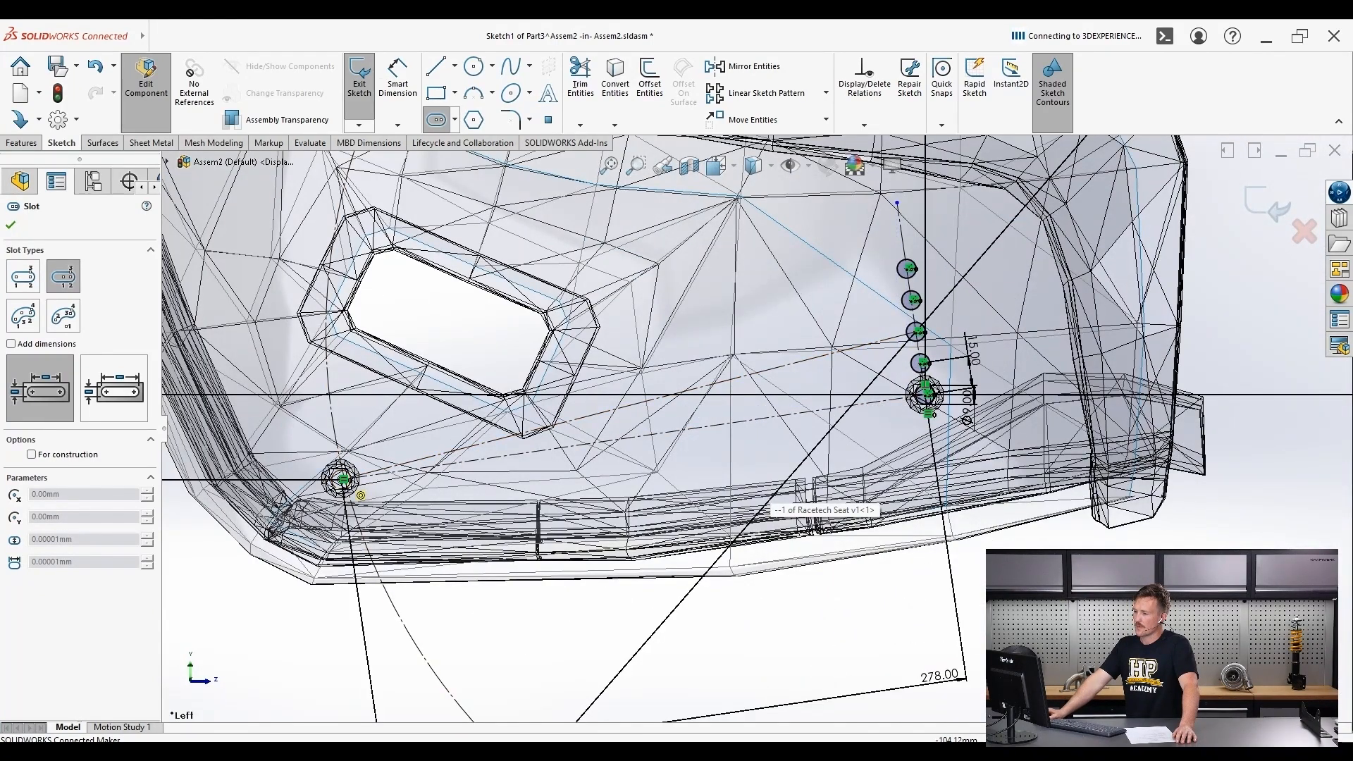
{"action": "scroll", "coordinate": [342, 480], "scroll_direction": "up", "scroll_amount": 10}
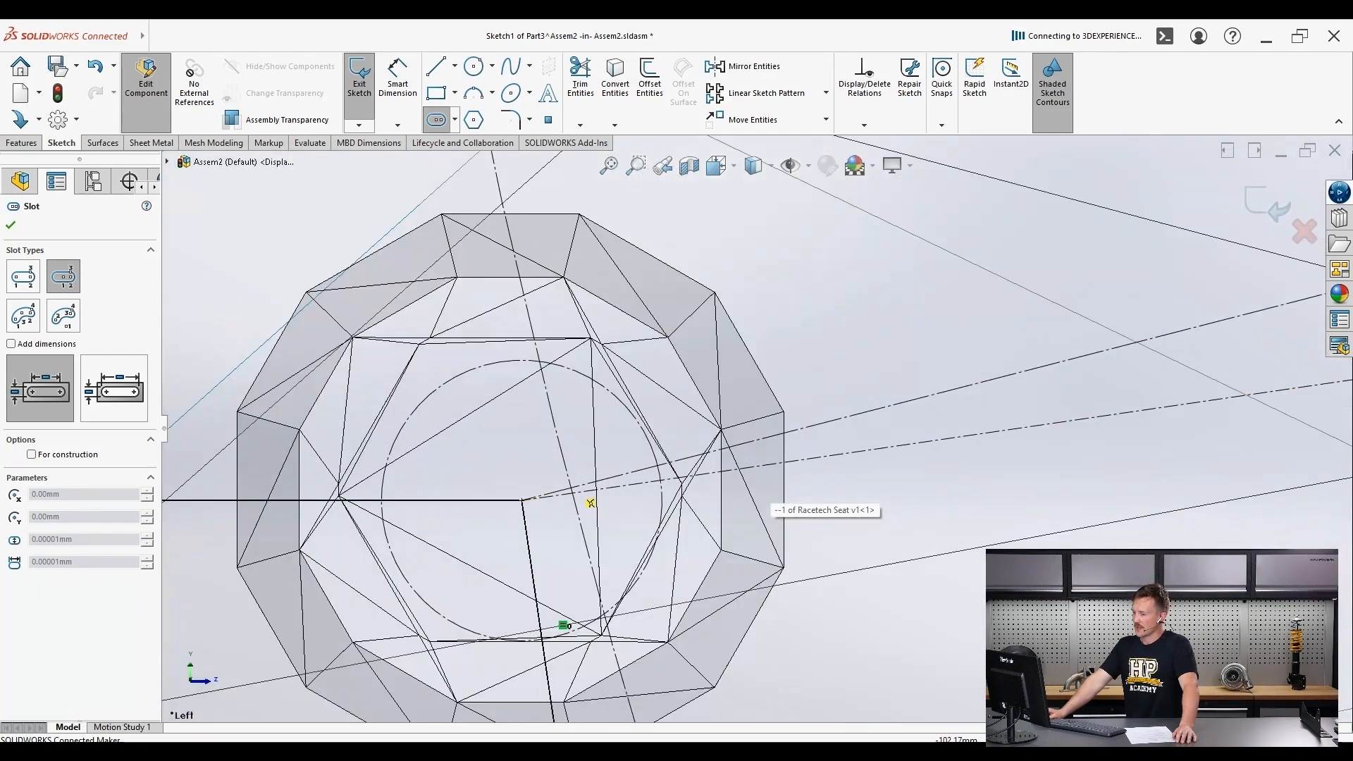
{"action": "left_click", "coordinate": [571, 488]}
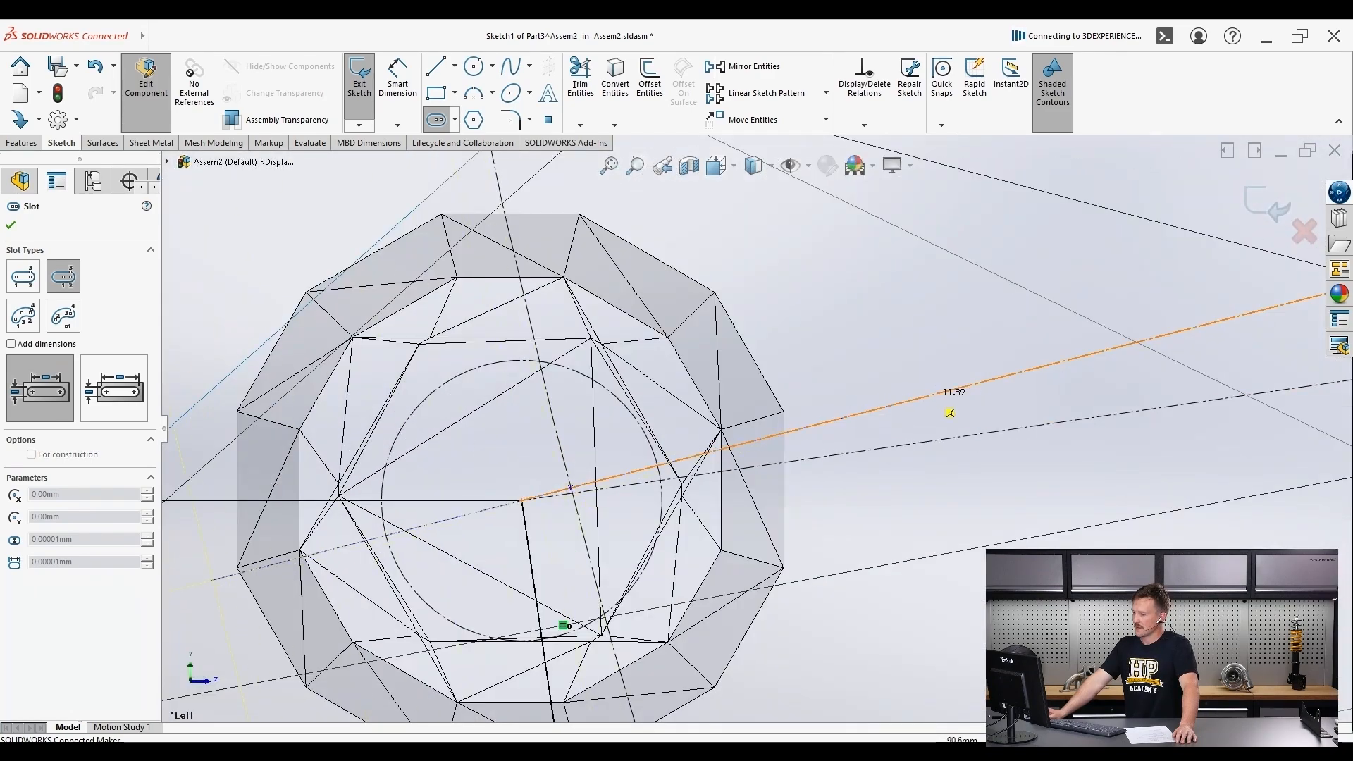
{"action": "left_click", "coordinate": [934, 394]}
{"action": "scroll", "coordinate": [881, 405], "scroll_direction": "down", "scroll_amount": 8}
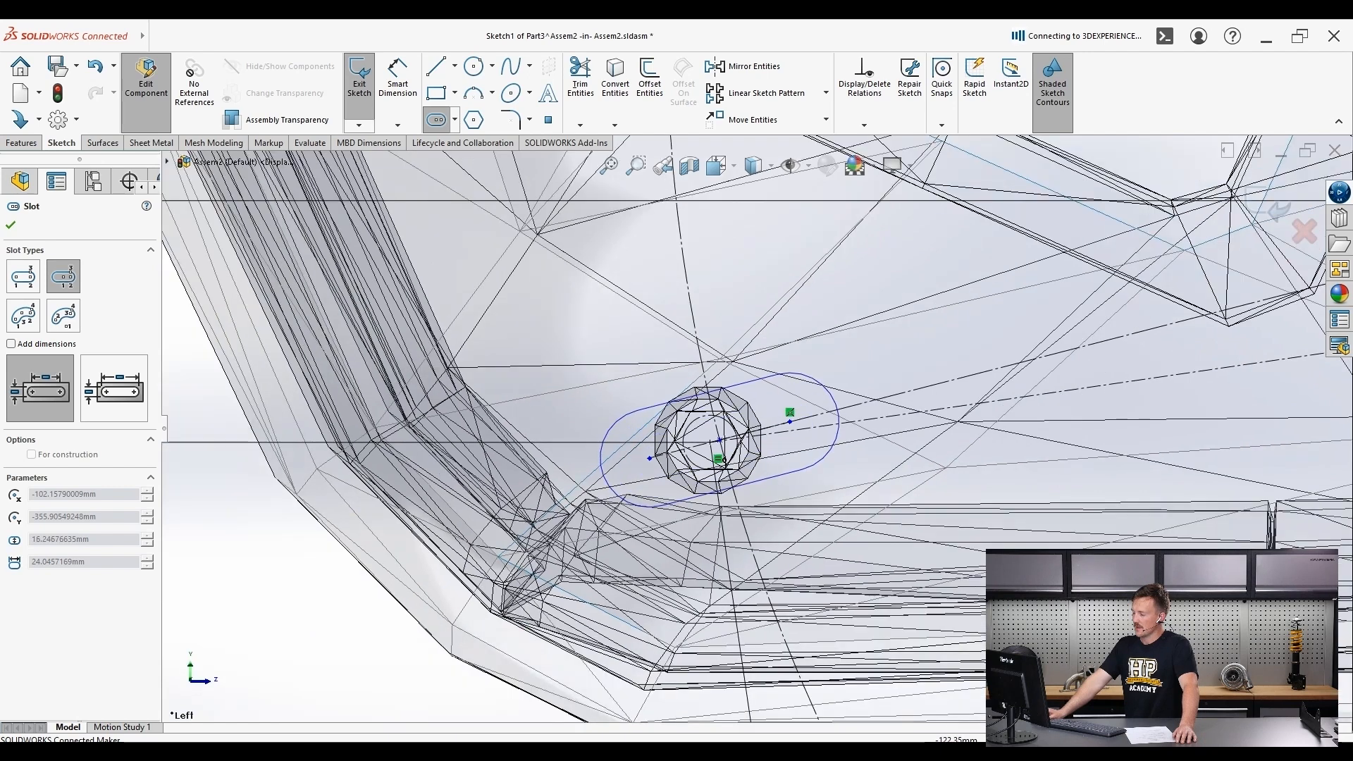
{"action": "left_click", "coordinate": [772, 483]}
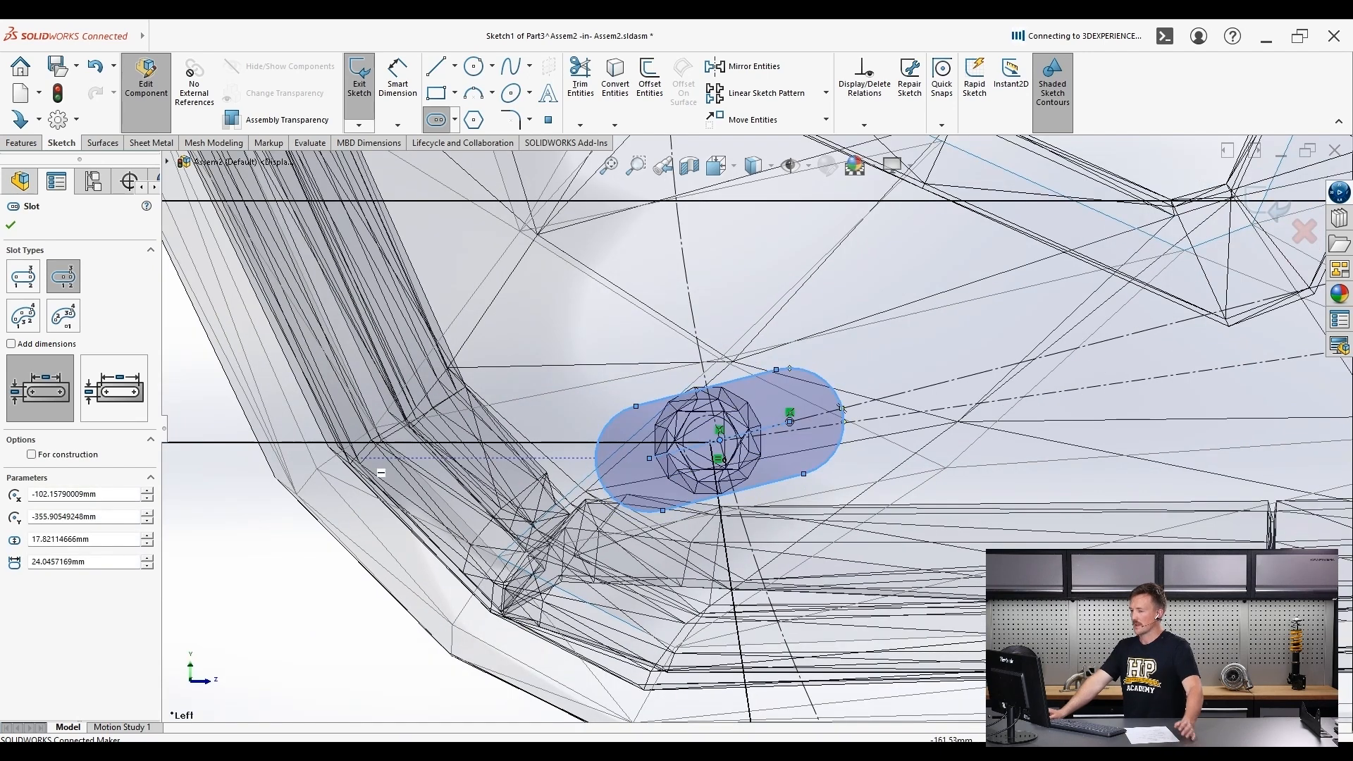
{"action": "key", "text": "Escape"}
- Add an Equal relation between the slot's end arc and the 9 mm front mounting-hole circle
{"action": "left_click", "coordinate": [864, 125]}
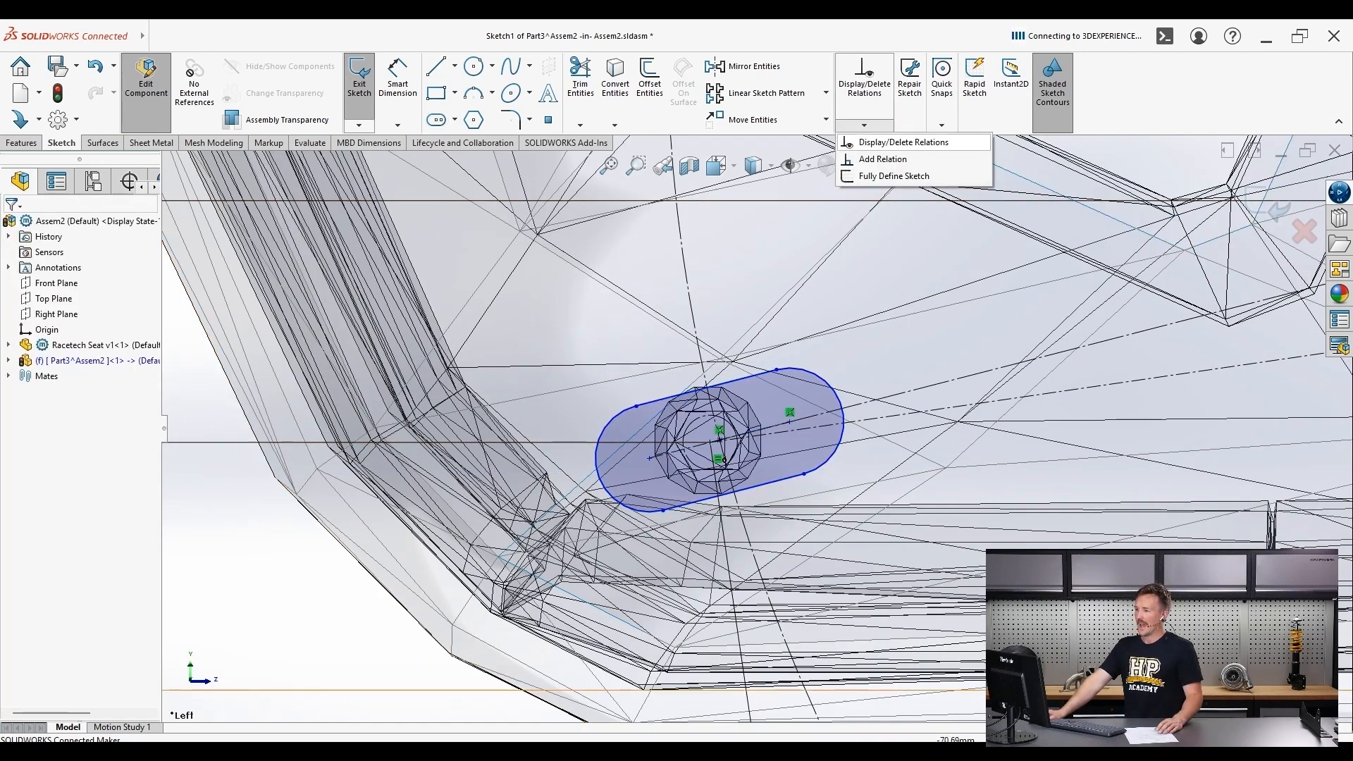
{"action": "left_click", "coordinate": [884, 159]}
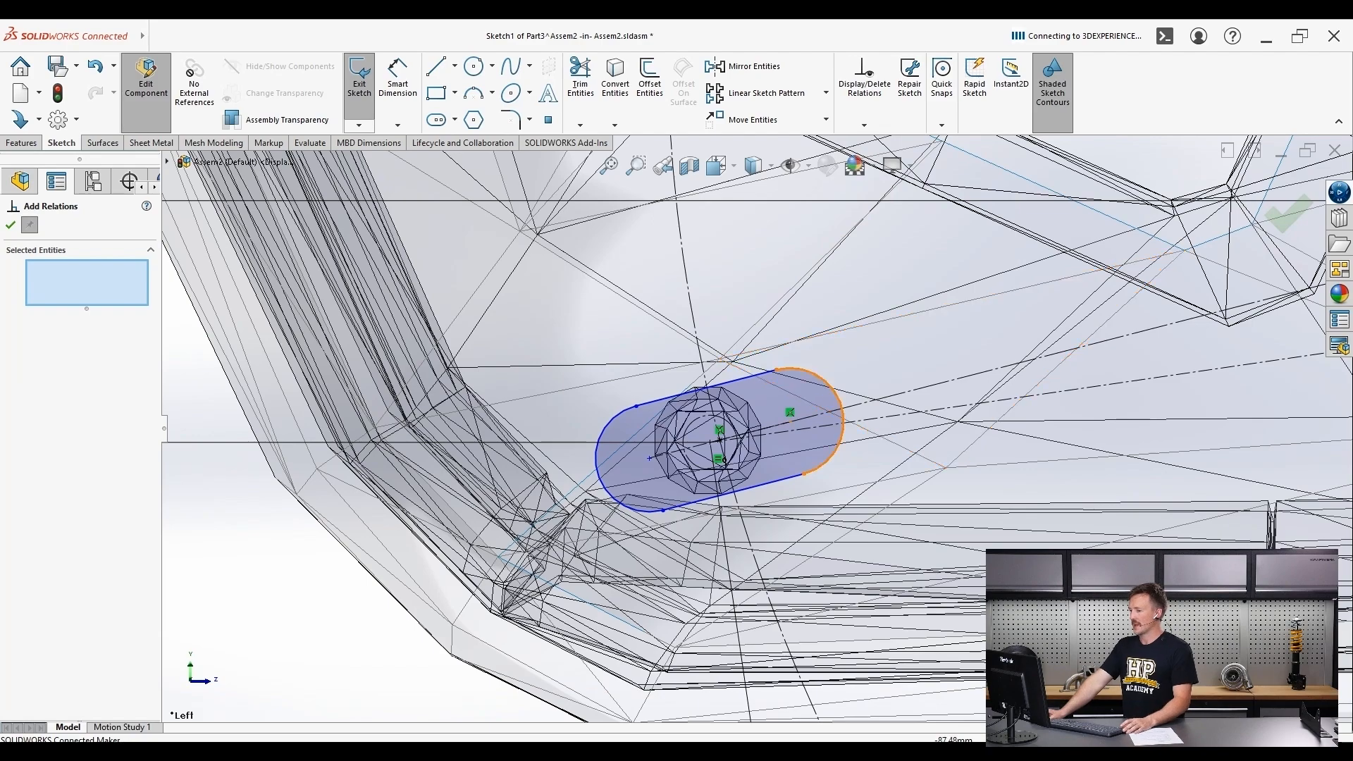
{"action": "left_click", "coordinate": [837, 397]}
{"action": "scroll", "coordinate": [783, 423], "scroll_direction": "up", "scroll_amount": 6}
{"action": "scroll", "coordinate": [1198, 370], "scroll_direction": "down", "scroll_amount": 9}
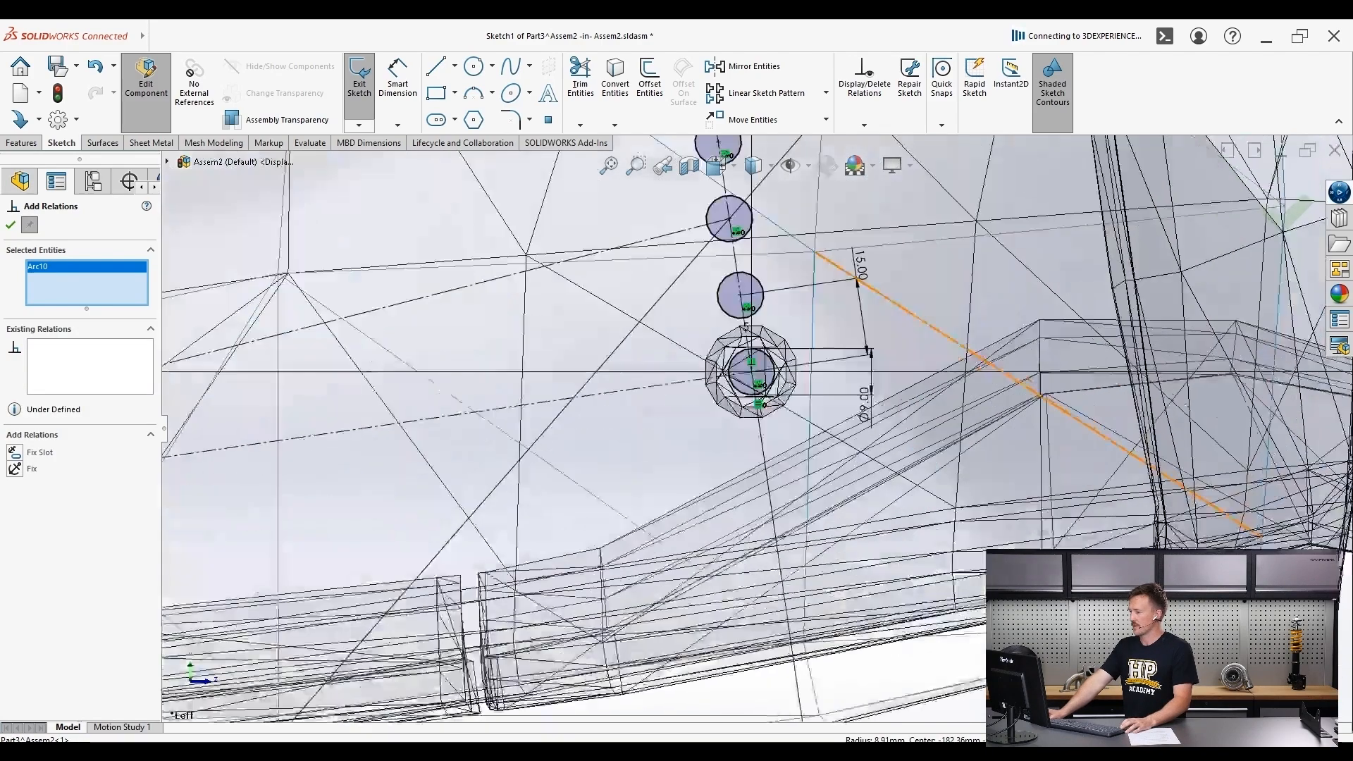
{"action": "scroll", "coordinate": [739, 346], "scroll_direction": "down", "scroll_amount": 3}
{"action": "left_click", "coordinate": [739, 346]}
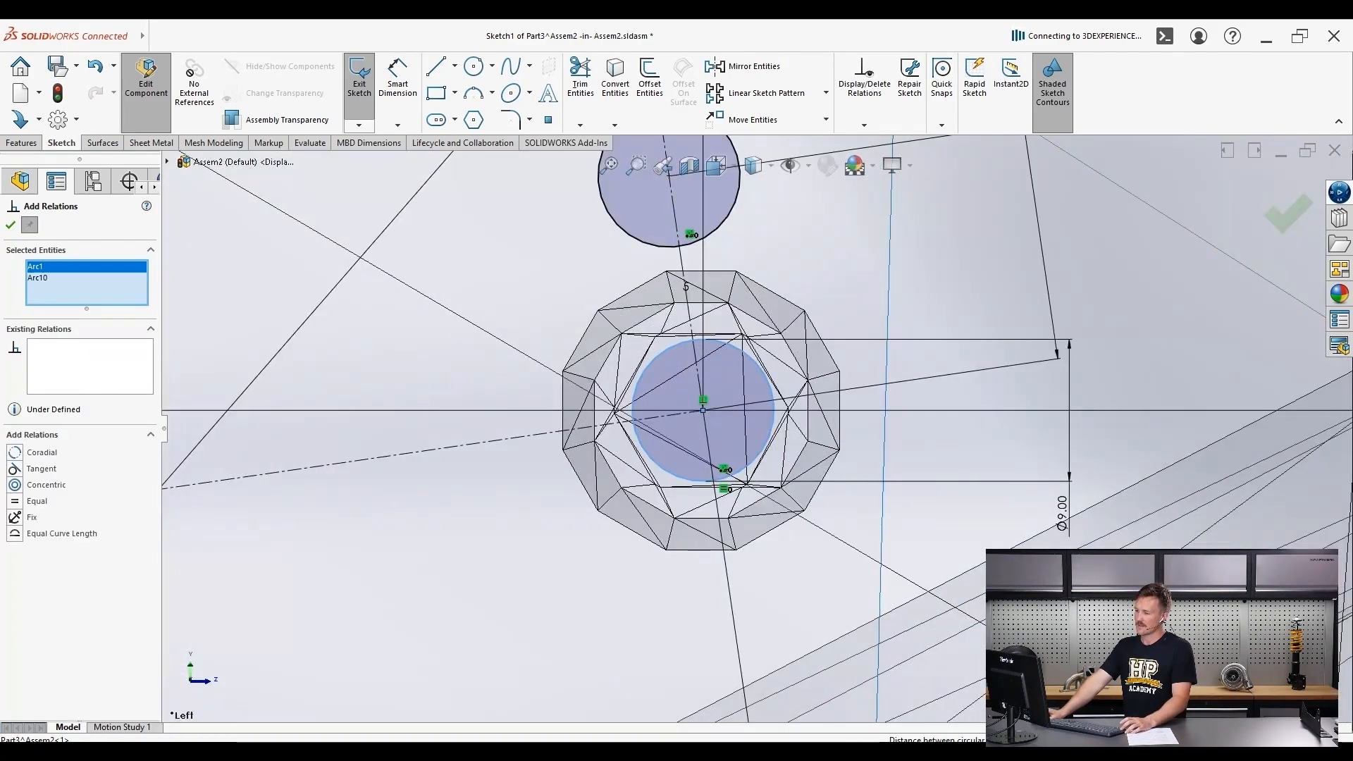
{"action": "scroll", "coordinate": [754, 428], "scroll_direction": "up", "scroll_amount": 10}
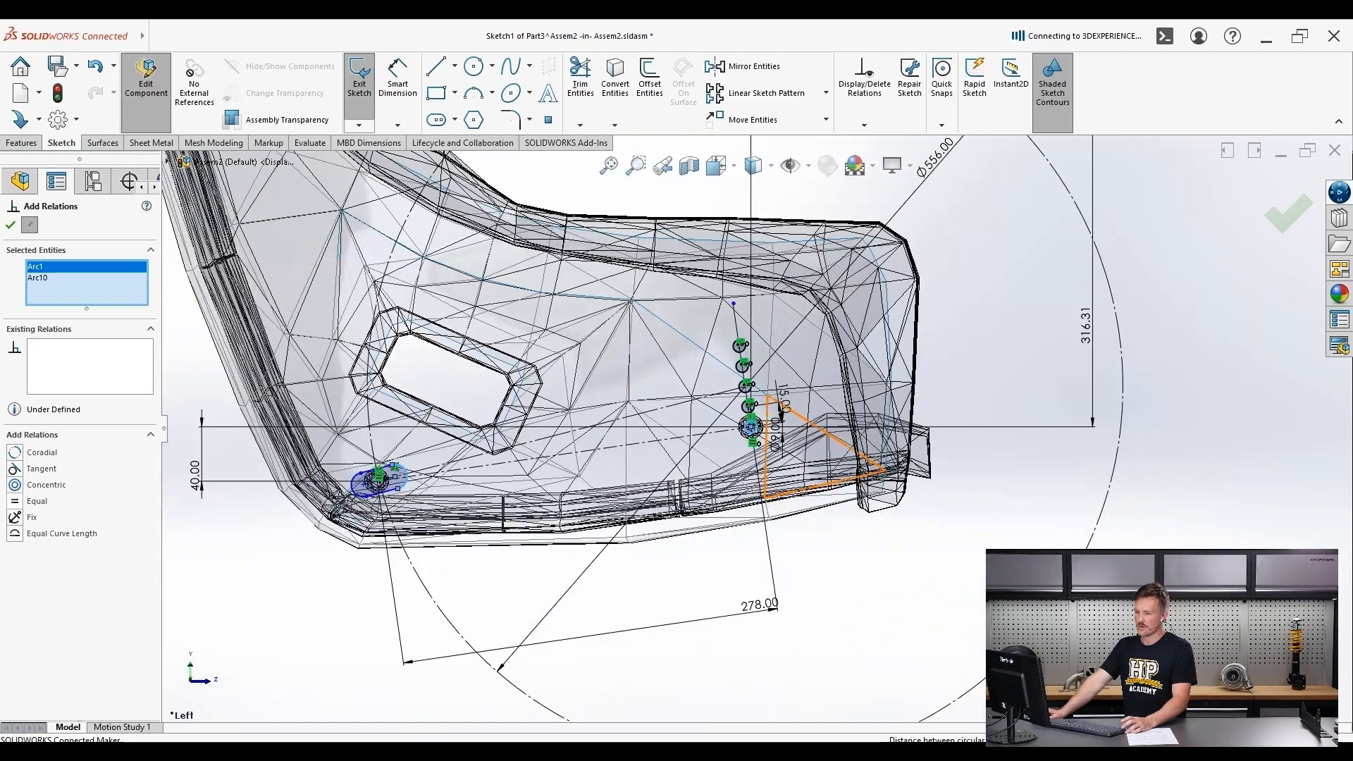
{"action": "left_click", "coordinate": [15, 502]}
{"action": "scroll", "coordinate": [770, 426], "scroll_direction": "up", "scroll_amount": 3}
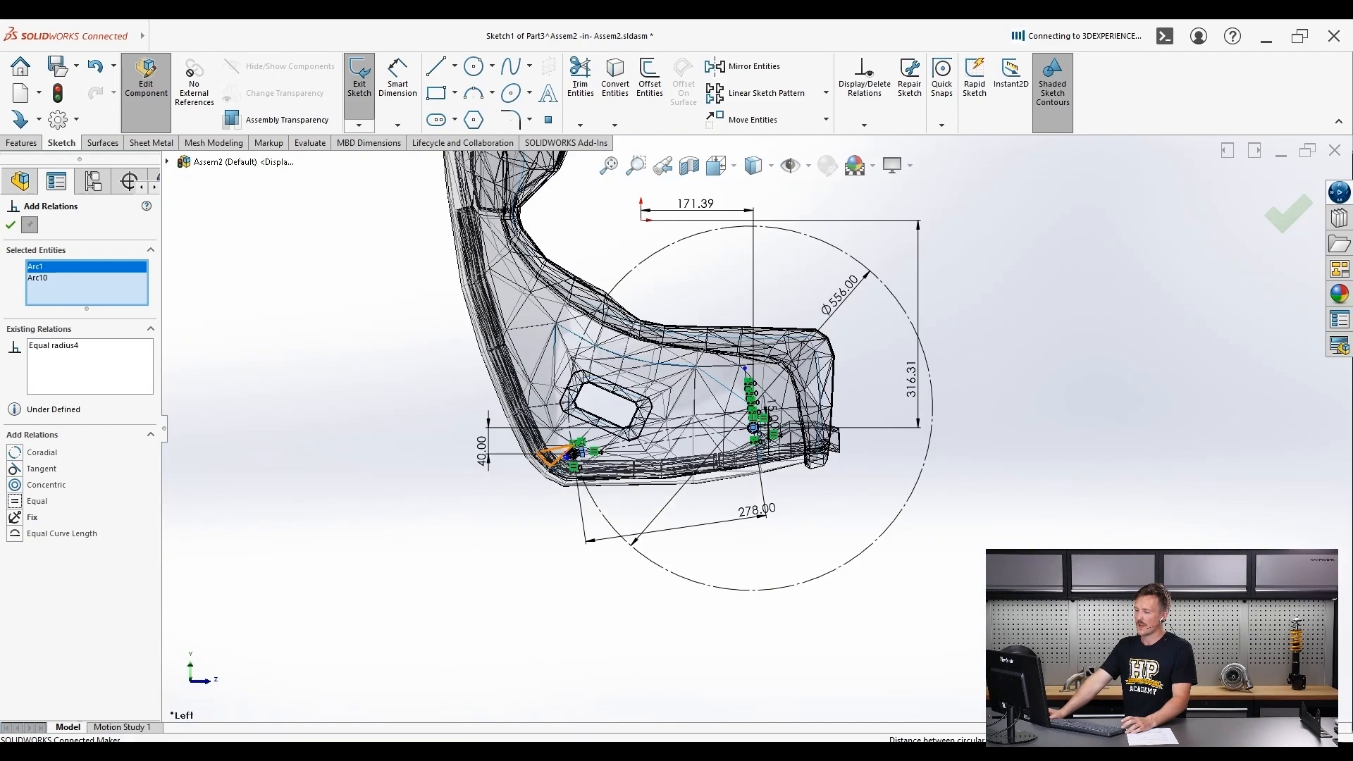
- Dimension the slot's centre-to-centre length at 25 mm
{"action": "scroll", "coordinate": [565, 461], "scroll_direction": "down", "scroll_amount": 12}
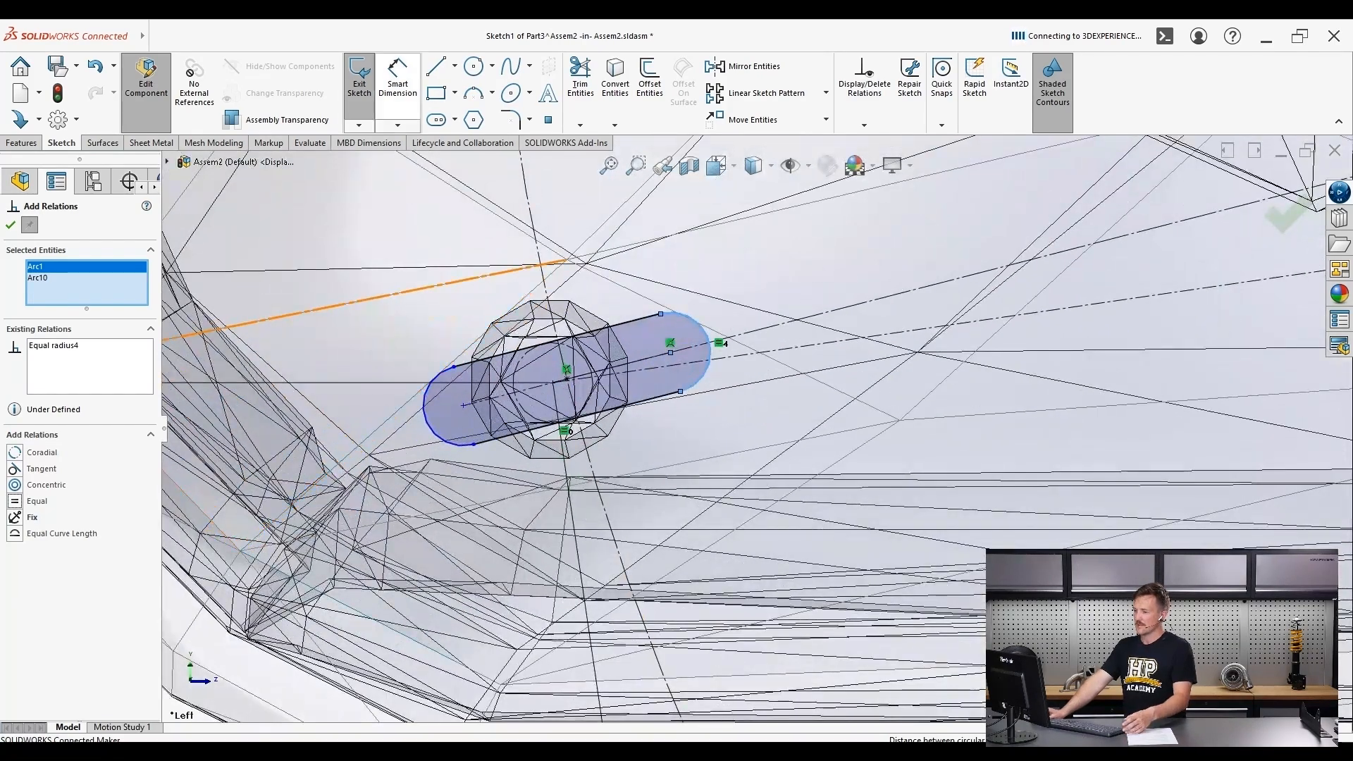
{"action": "left_click", "coordinate": [398, 79]}
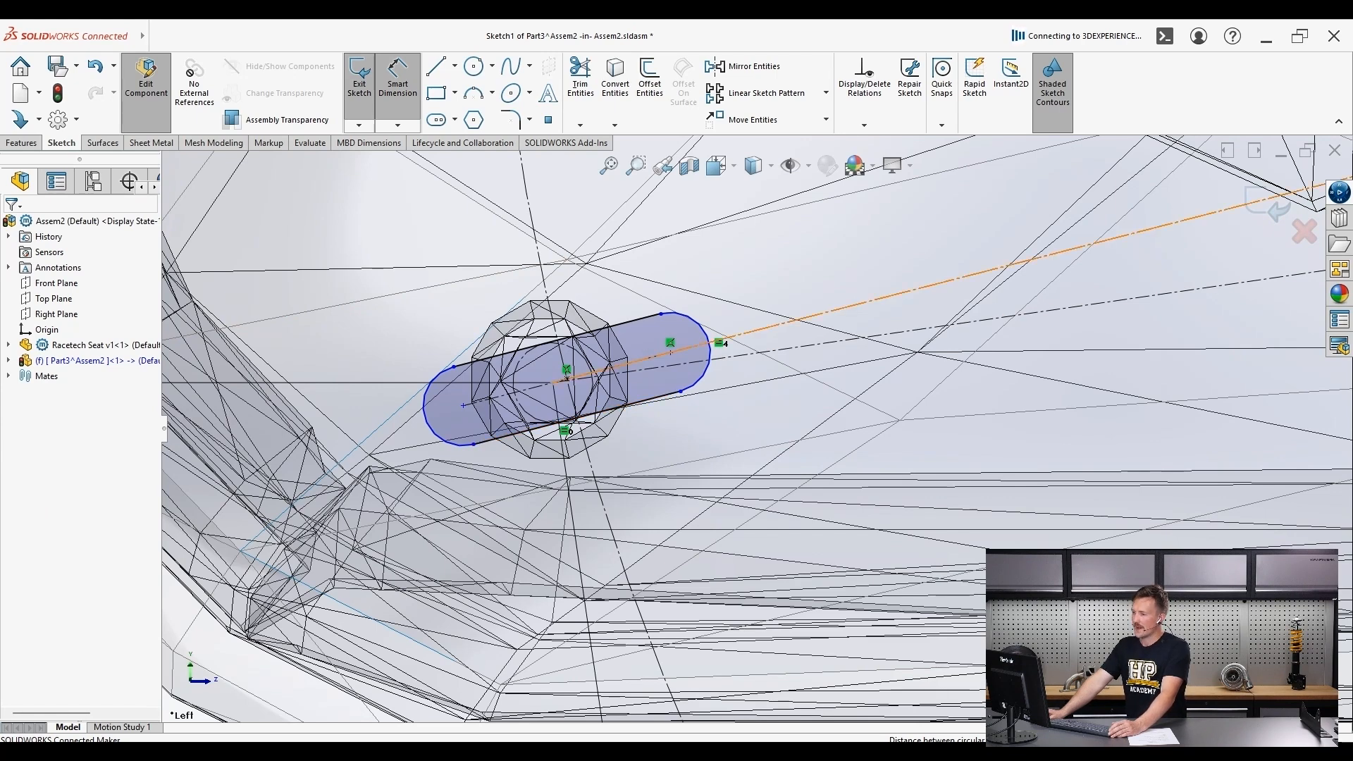
{"action": "left_click", "coordinate": [577, 418]}
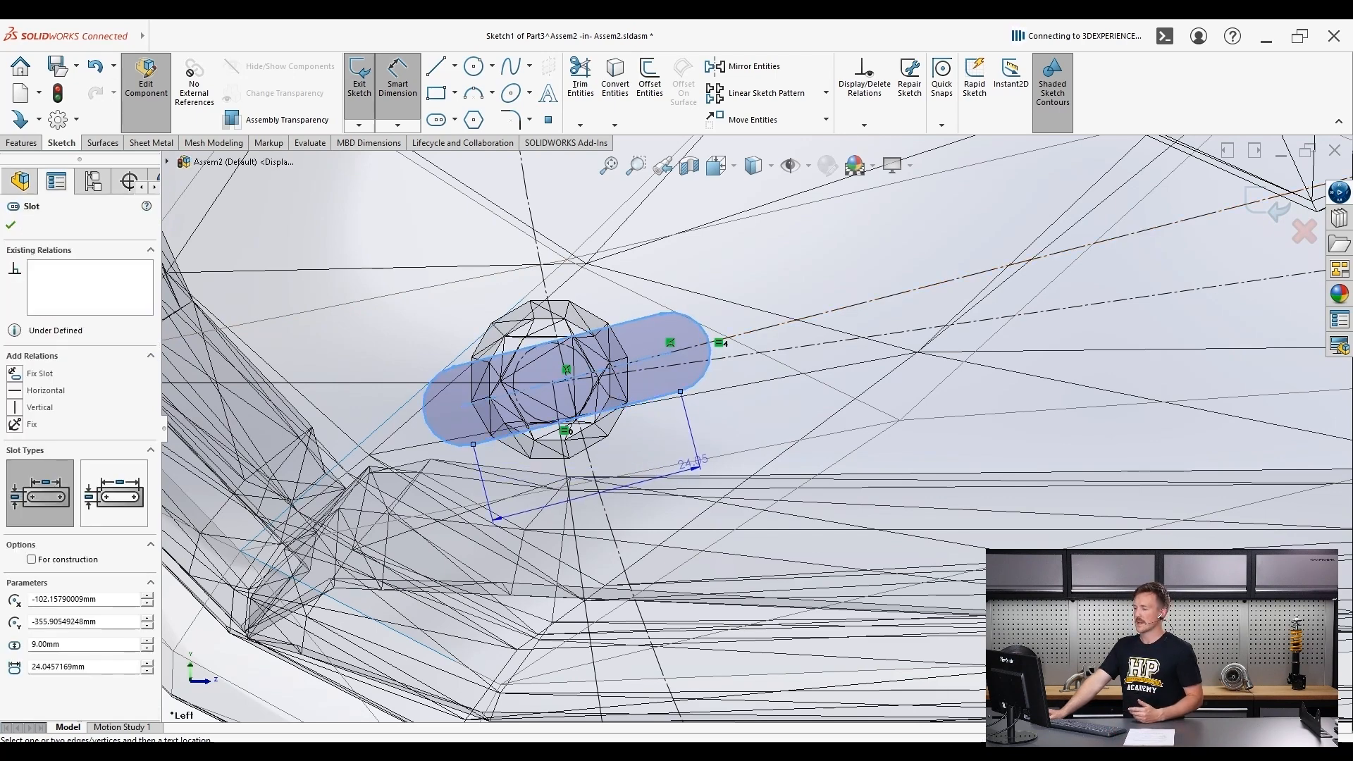
{"action": "left_click", "coordinate": [696, 462]}
{"action": "type", "text": "25"}
{"action": "key", "text": "Return"}
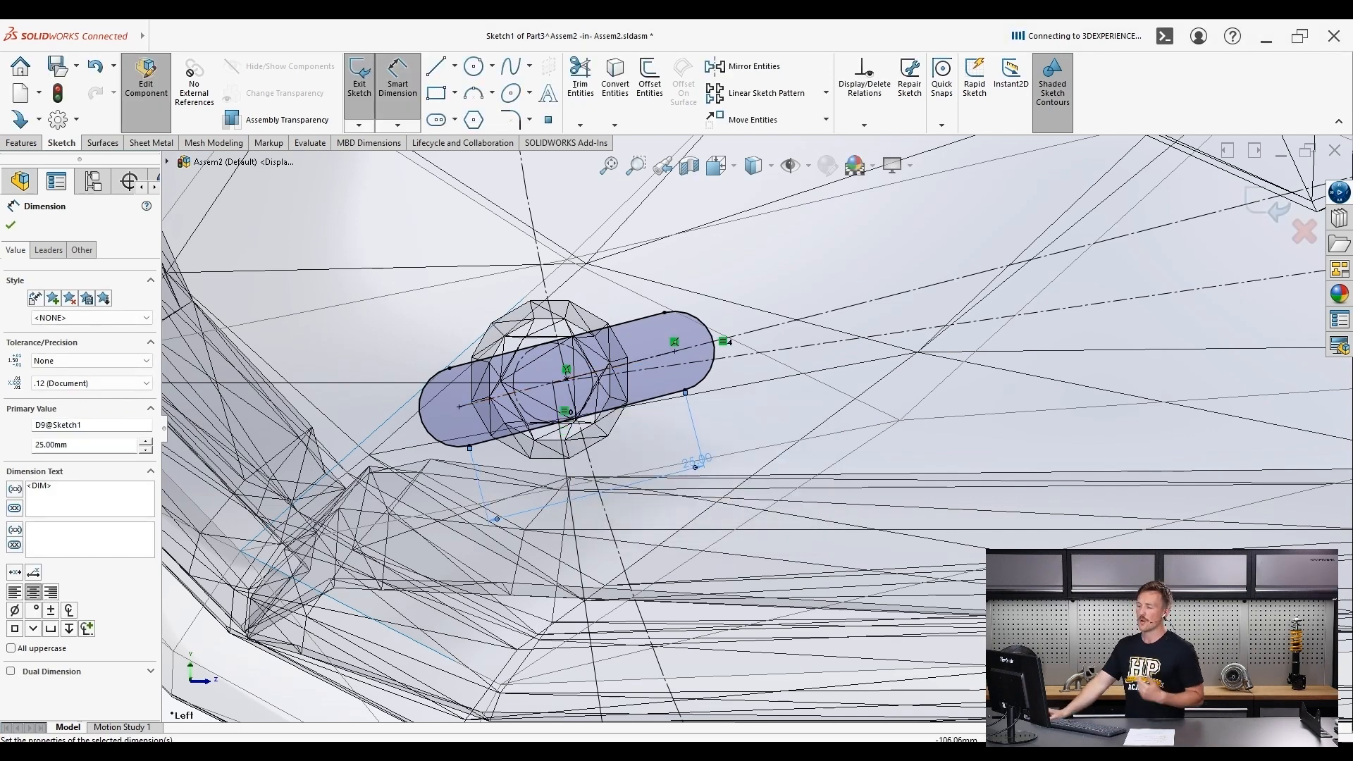
- Start a circular sketch pattern centred on the middle hole of the five-hole front pattern
{"action": "scroll", "coordinate": [699, 418], "scroll_direction": "down", "scroll_amount": 5}
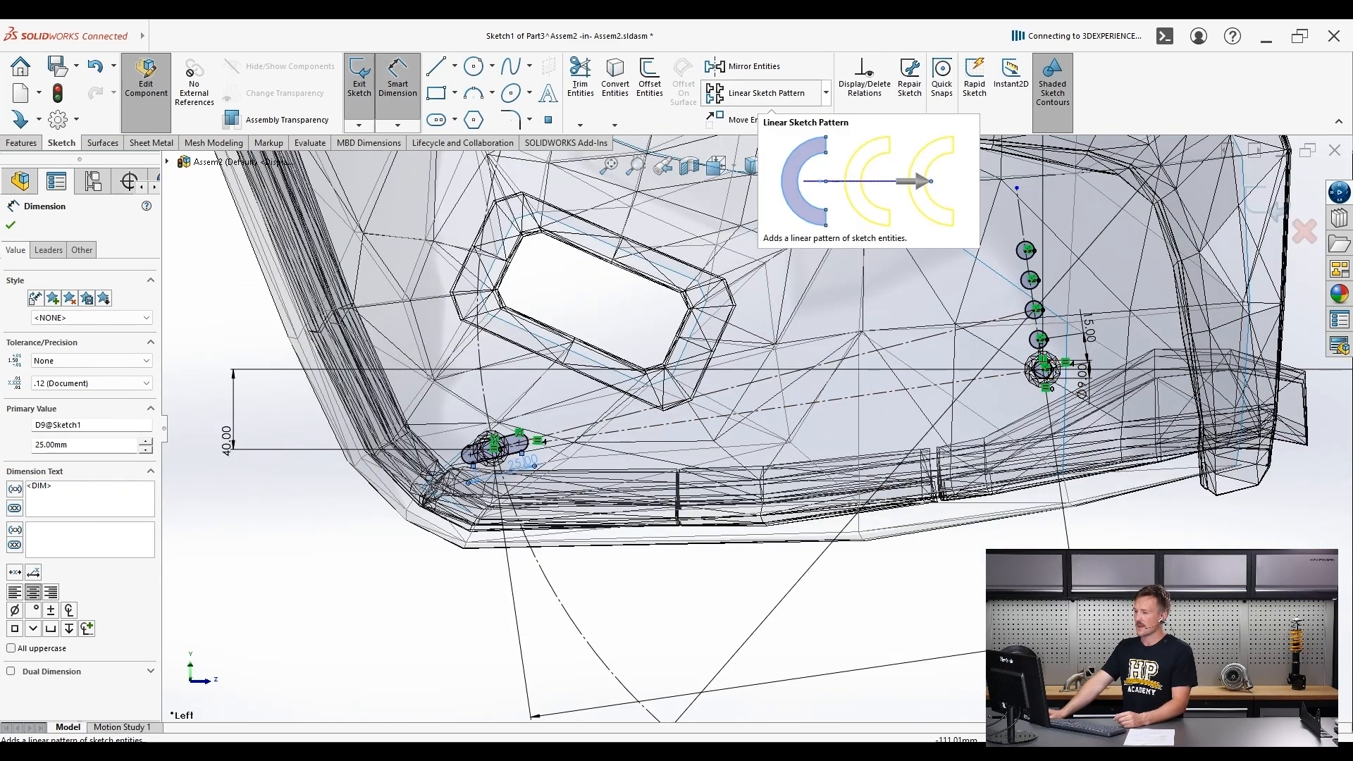
{"action": "left_click", "coordinate": [826, 92]}
{"action": "left_click", "coordinate": [767, 132]}
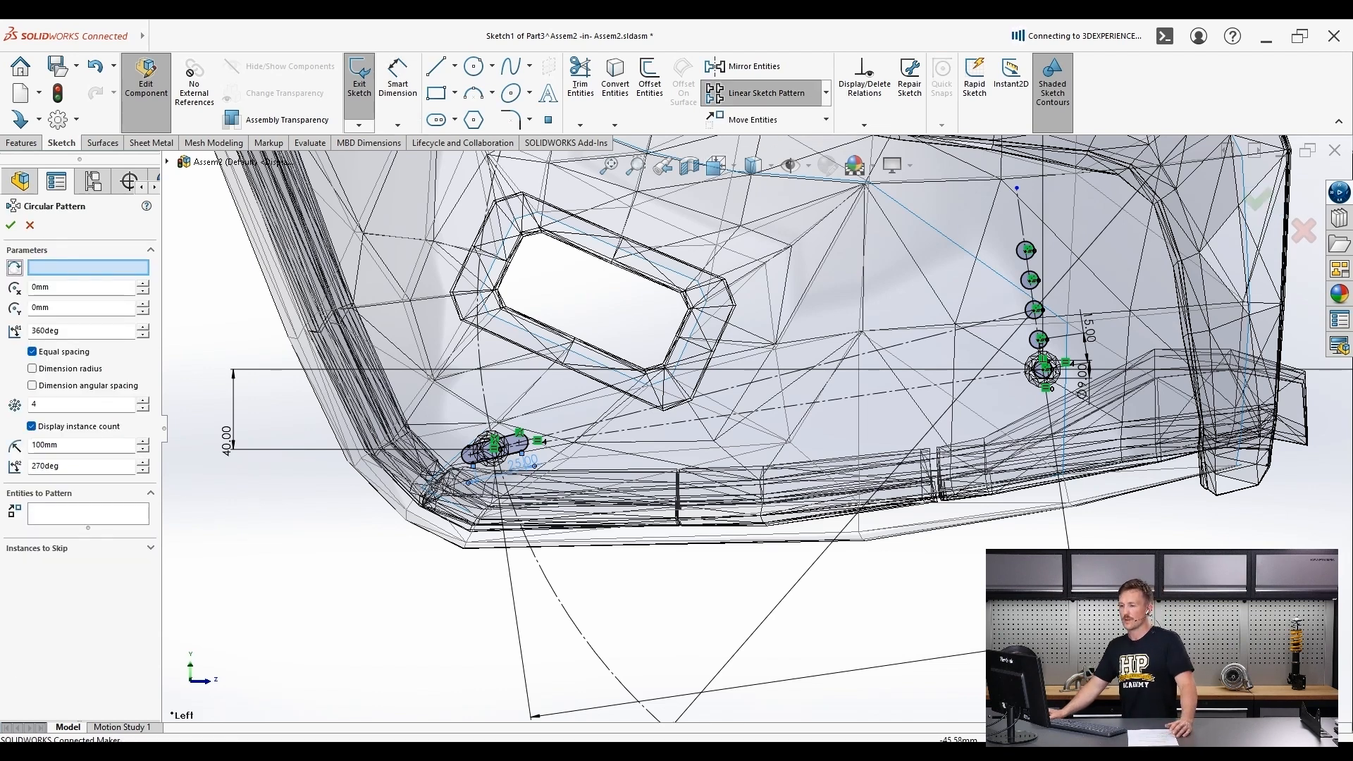
{"action": "scroll", "coordinate": [523, 442], "scroll_direction": "down", "scroll_amount": 3}
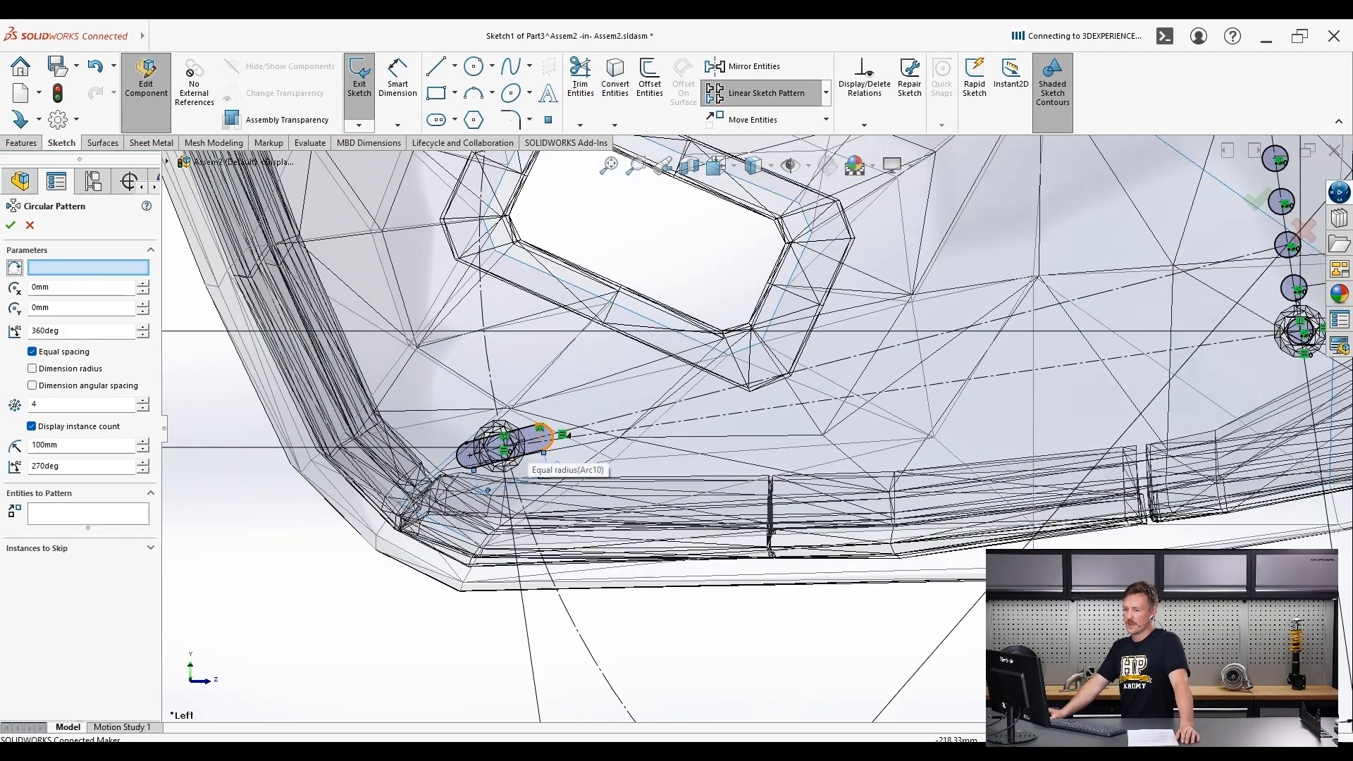
{"action": "scroll", "coordinate": [543, 431], "scroll_direction": "up", "scroll_amount": 5}
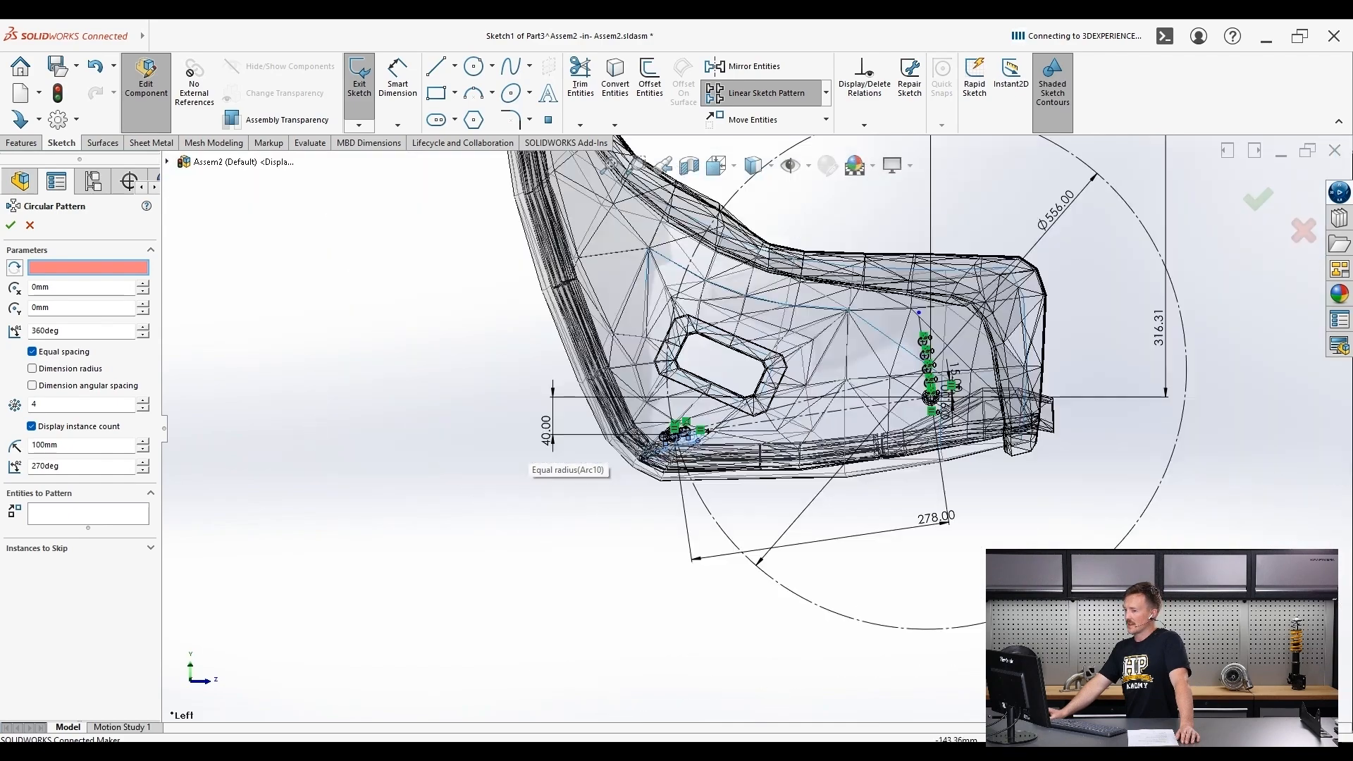
{"action": "scroll", "coordinate": [987, 339], "scroll_direction": "down", "scroll_amount": 6}
{"action": "scroll", "coordinate": [769, 445], "scroll_direction": "down", "scroll_amount": 4}
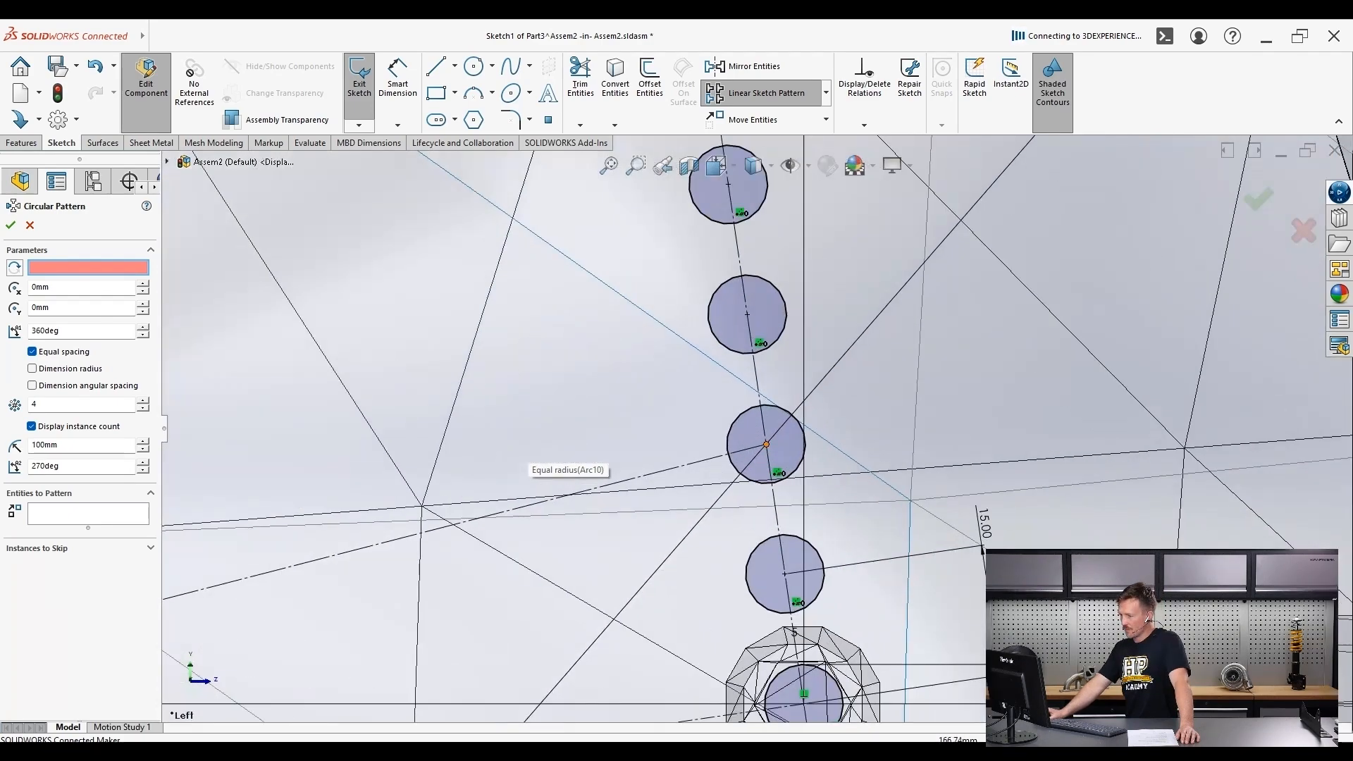
{"action": "left_click", "coordinate": [766, 443]}
{"action": "scroll", "coordinate": [757, 430], "scroll_direction": "up", "scroll_amount": 6}
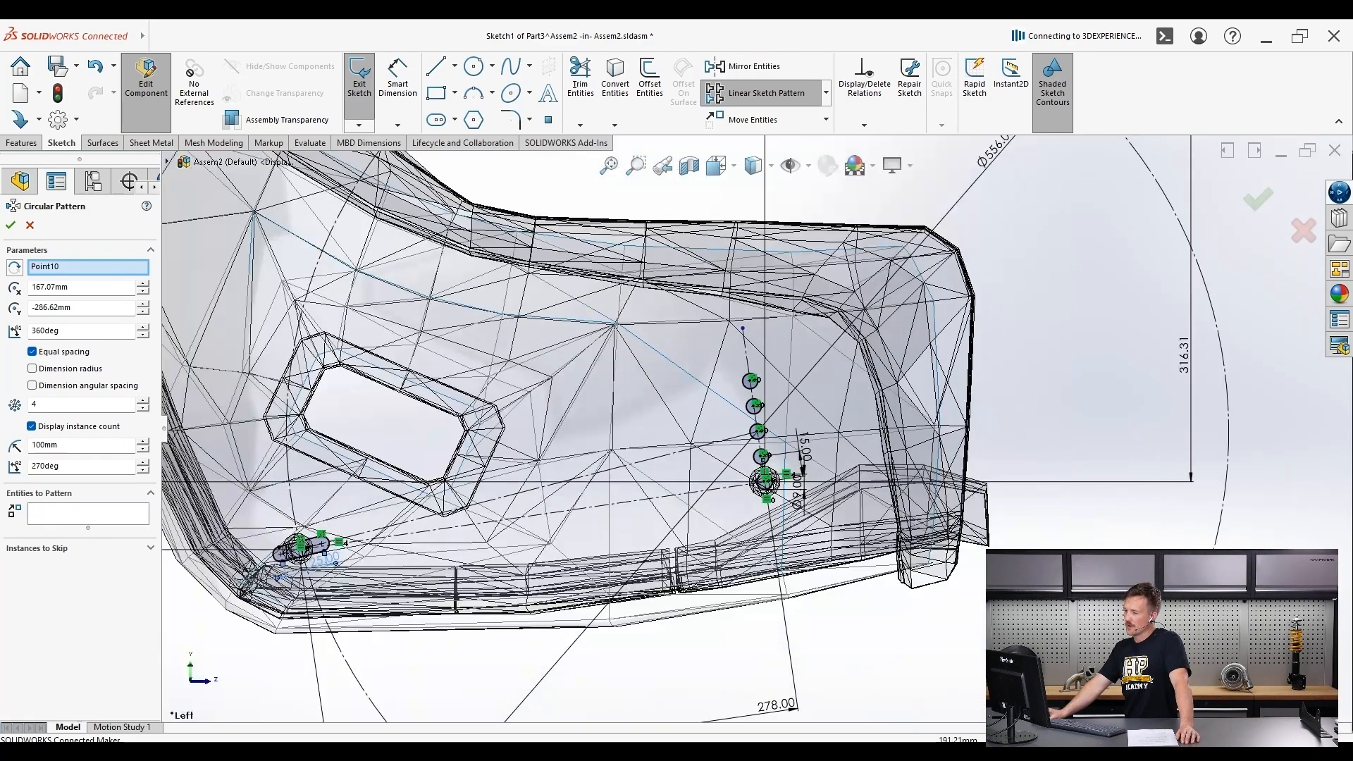
{"action": "scroll", "coordinate": [759, 429], "scroll_direction": "up", "scroll_amount": 2}
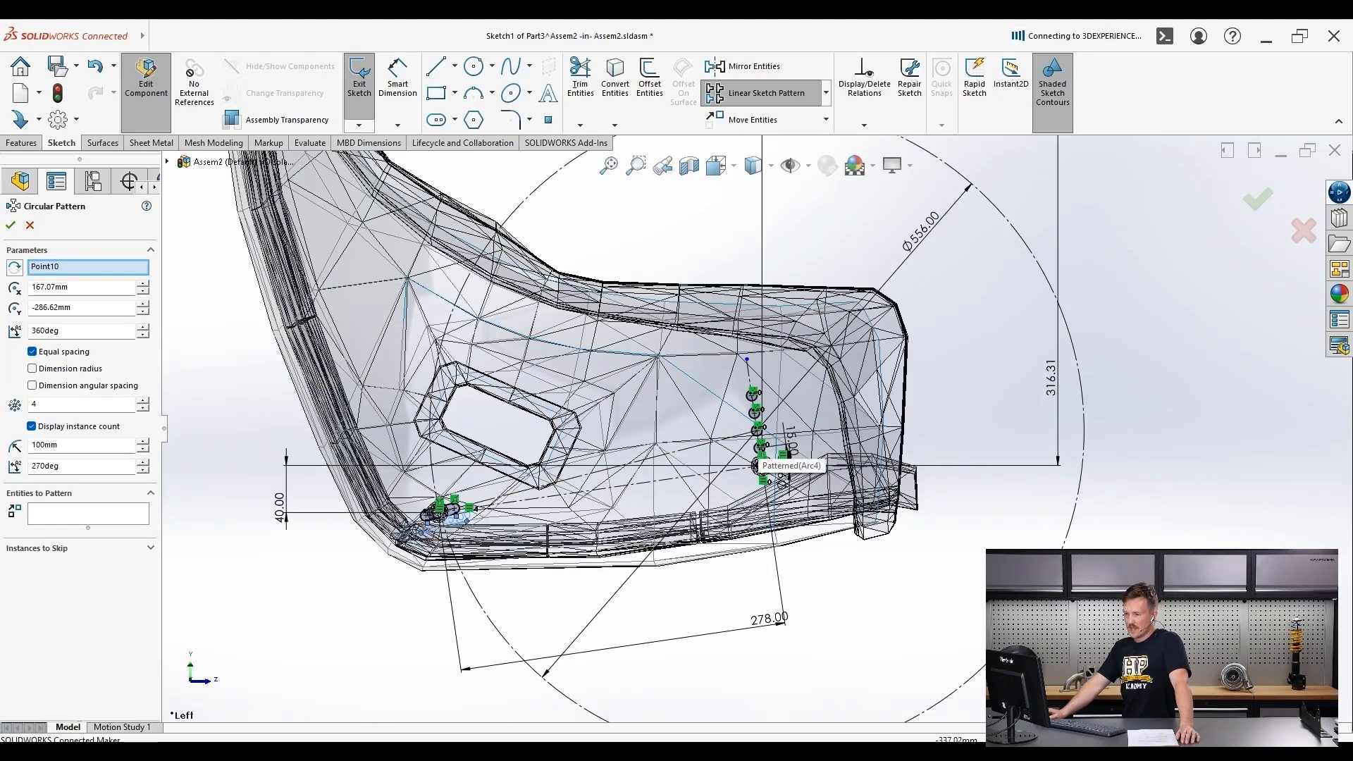
- Select the rear 25 mm slot as the entity for the circular pattern and set the number of instances to 5
{"action": "left_click", "coordinate": [88, 513]}
{"action": "scroll", "coordinate": [464, 530], "scroll_direction": "down", "scroll_amount": 10}
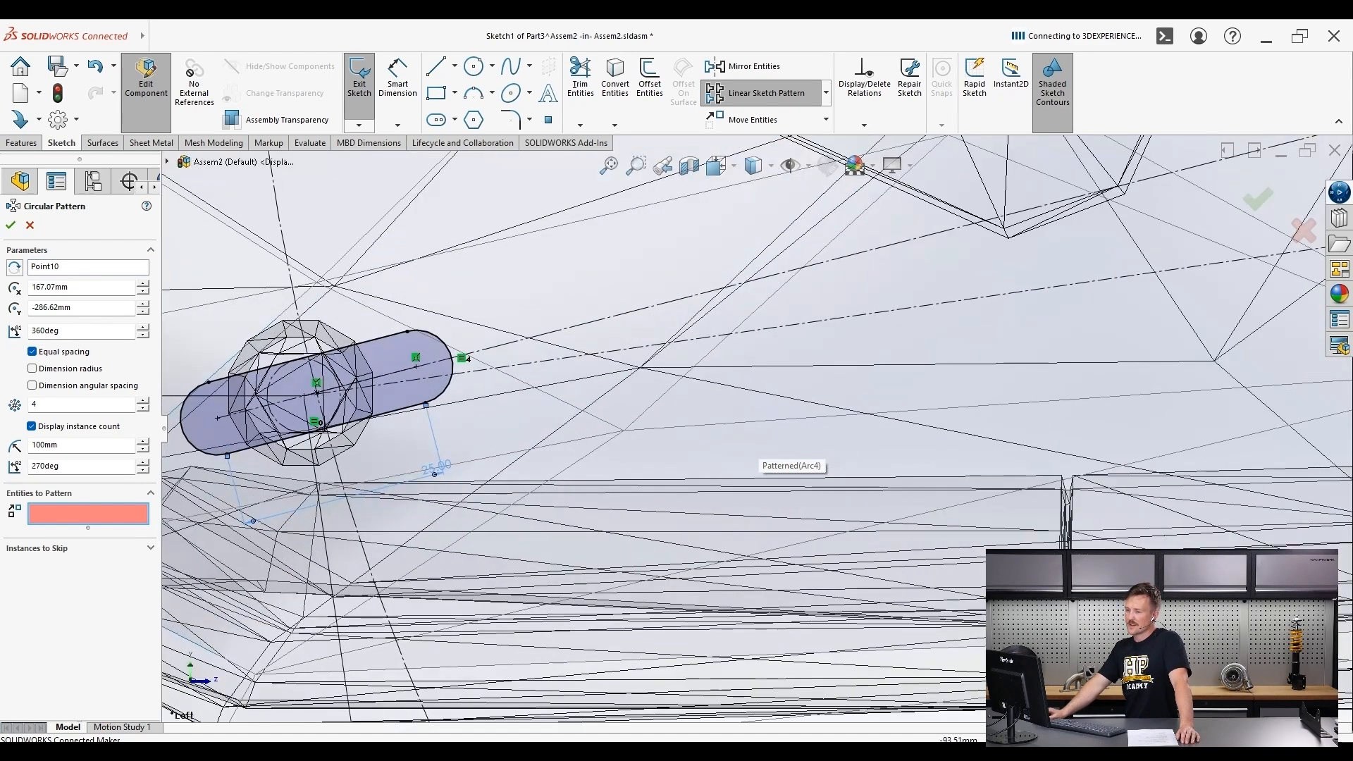
{"action": "left_click", "coordinate": [393, 386]}
{"action": "scroll", "coordinate": [796, 431], "scroll_direction": "up", "scroll_amount": 5}
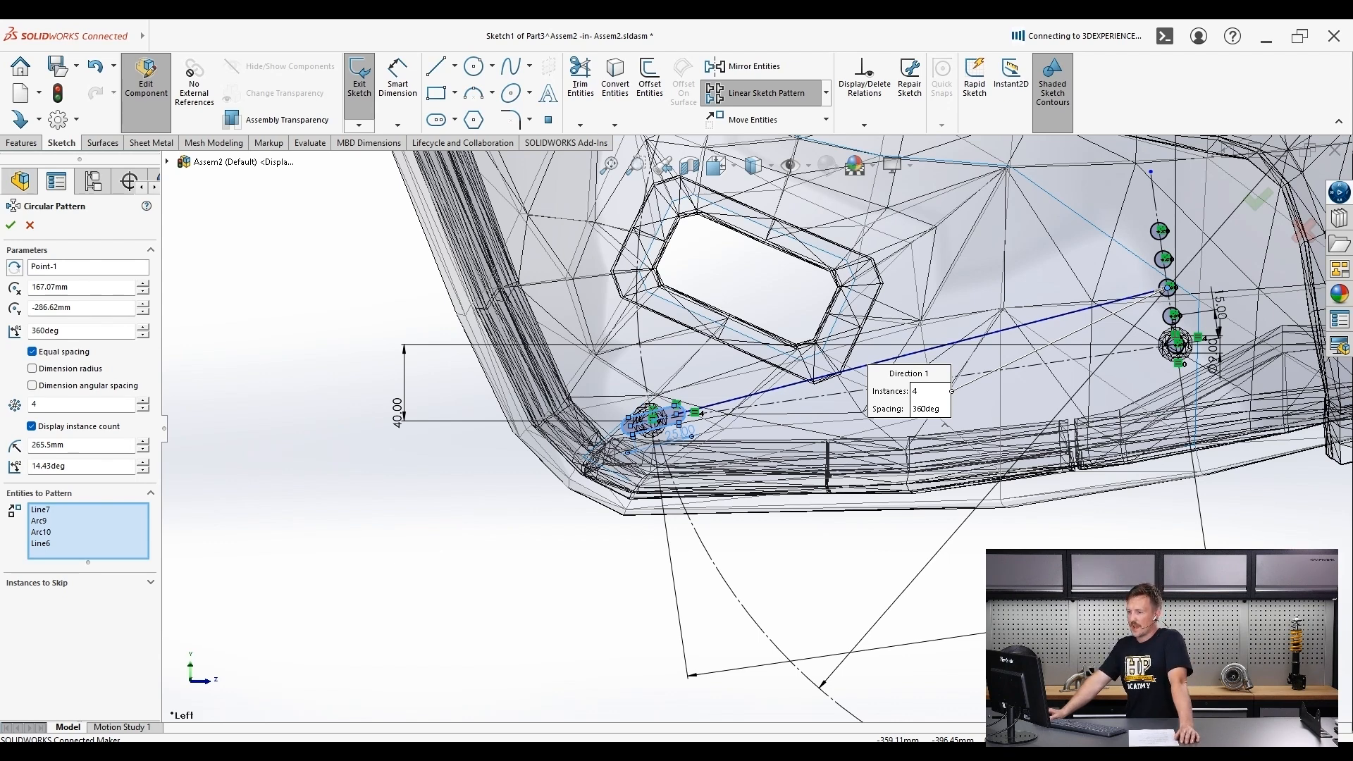
{"action": "left_click", "coordinate": [143, 401]}
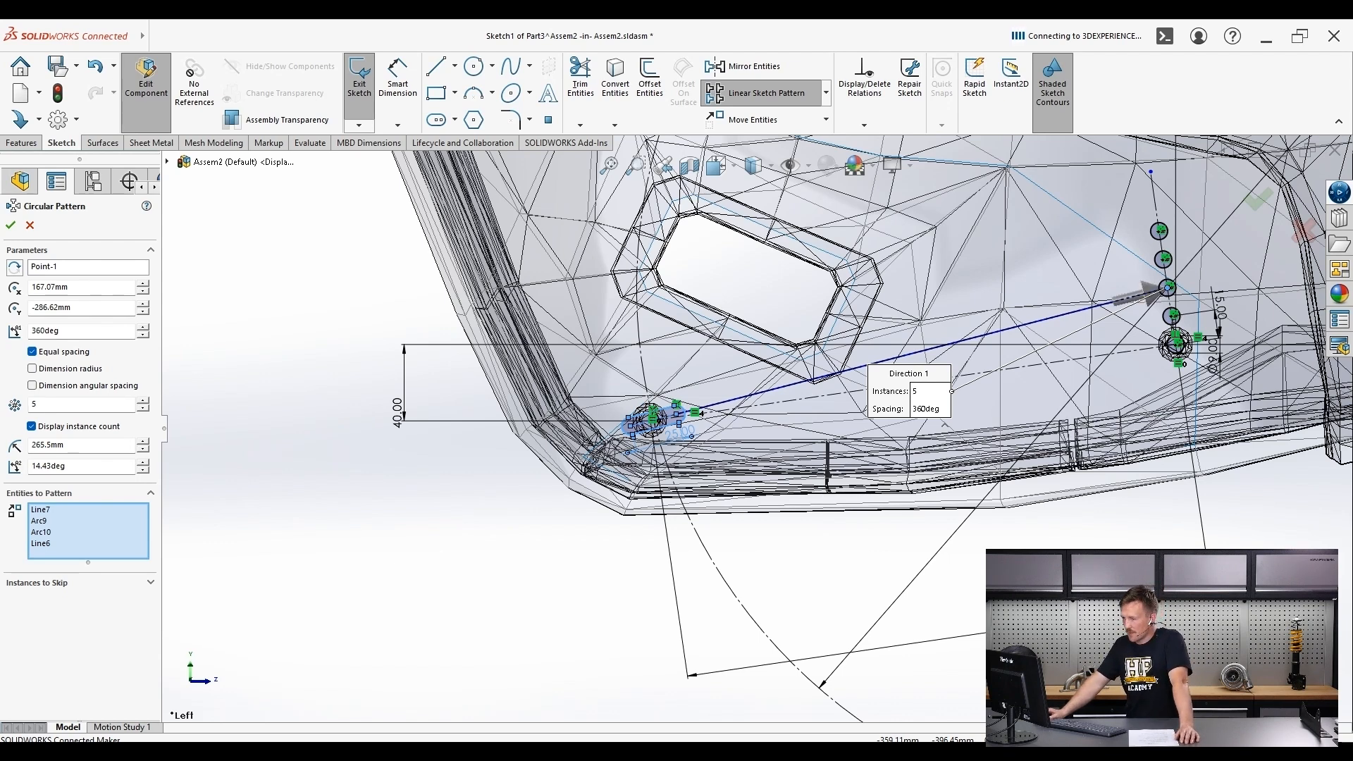
{"action": "scroll", "coordinate": [762, 430], "scroll_direction": "up", "scroll_amount": 4}
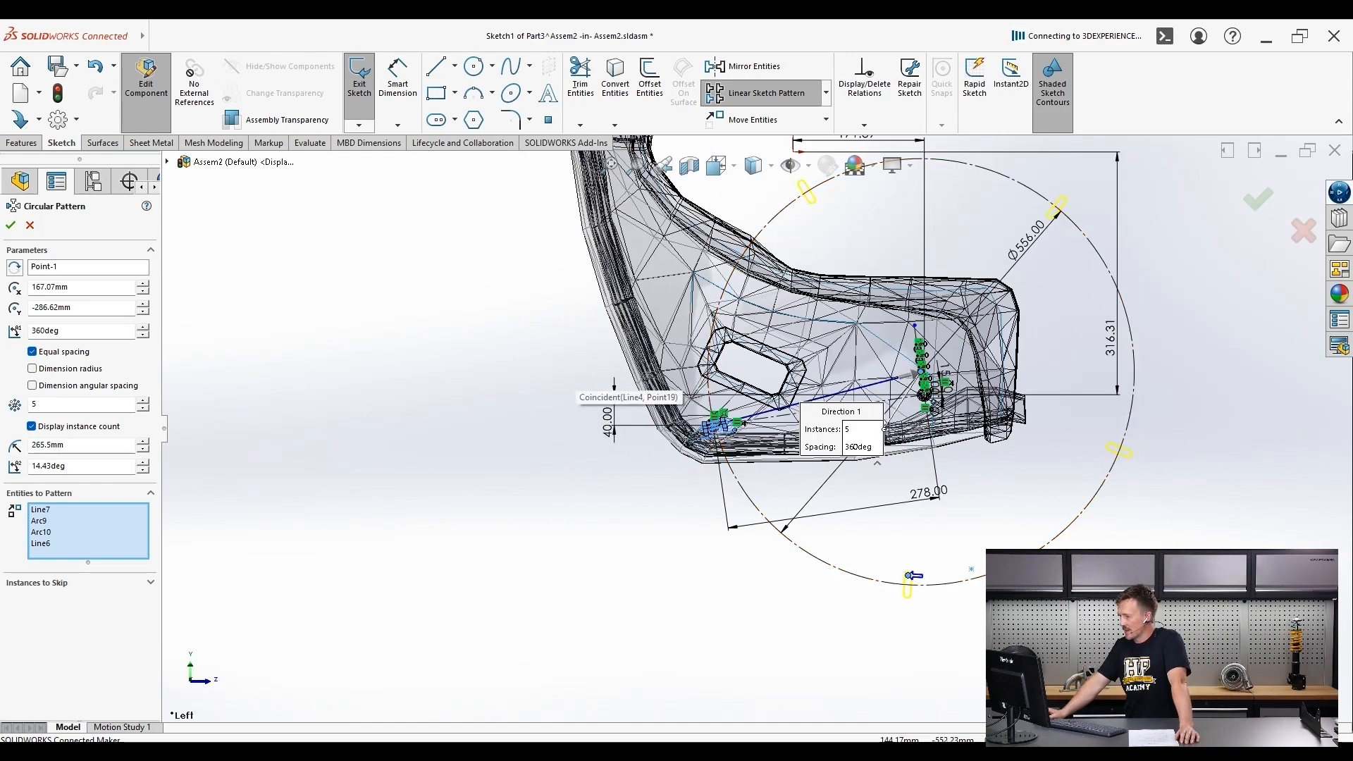
{"action": "scroll", "coordinate": [730, 407], "scroll_direction": "down", "scroll_amount": 6}
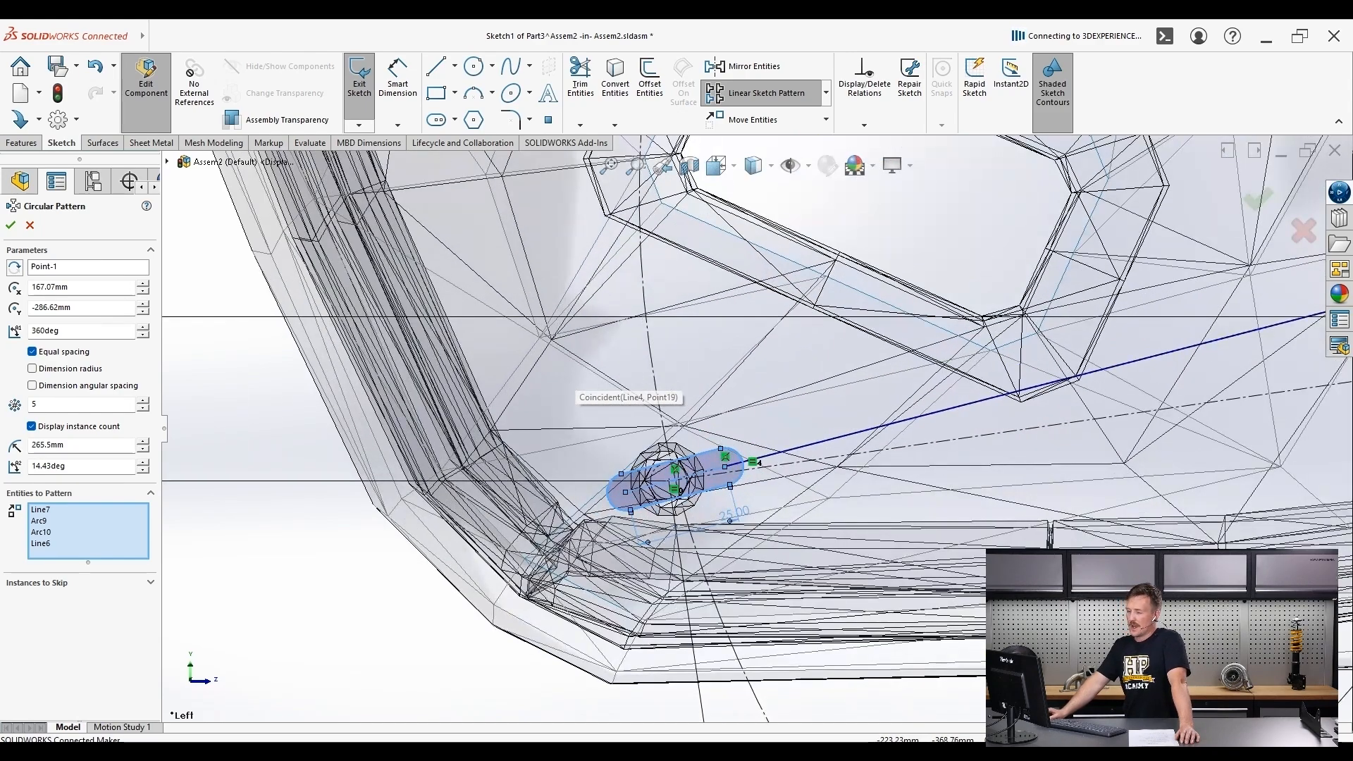
- Turn off equal spacing, set the angle between slot instances to 3 degrees, and finish the circular pattern
{"action": "left_click", "coordinate": [31, 351]}
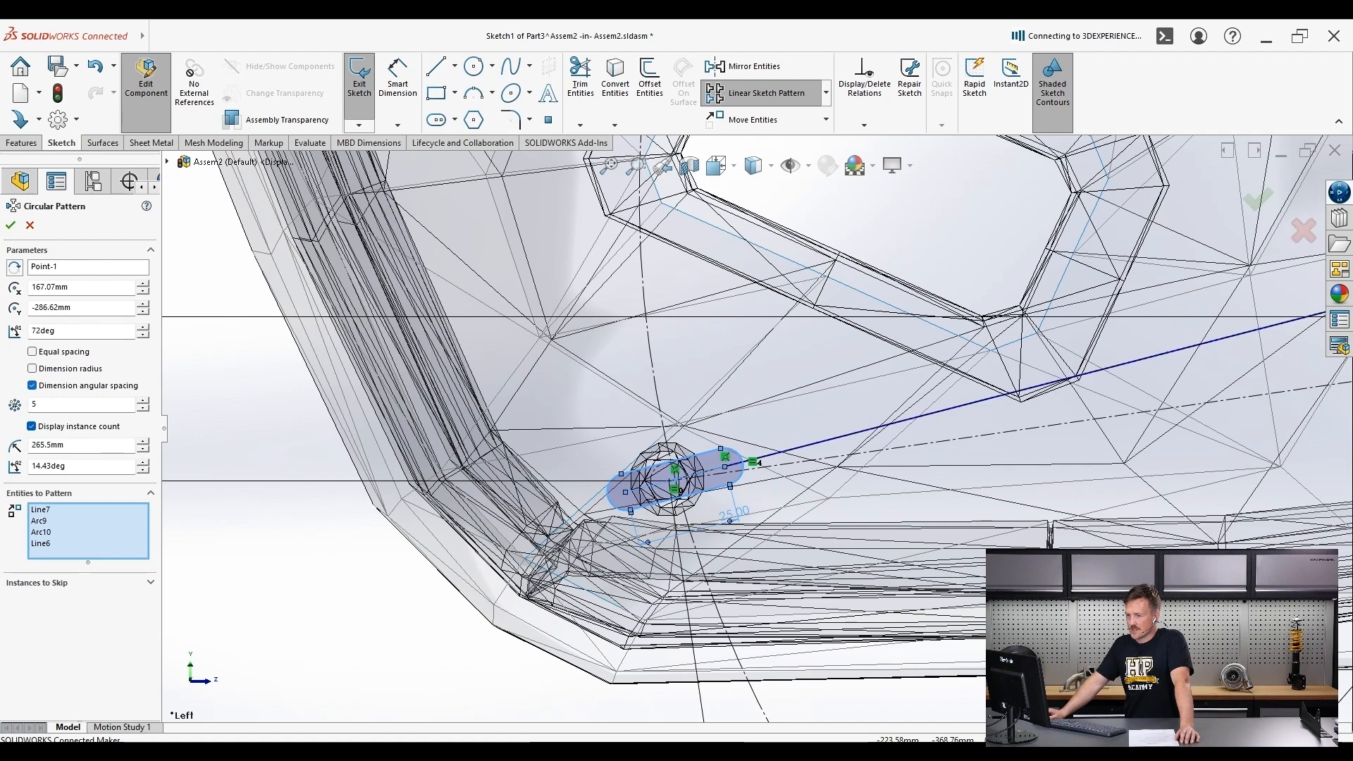
{"action": "double_click", "coordinate": [45, 331]}
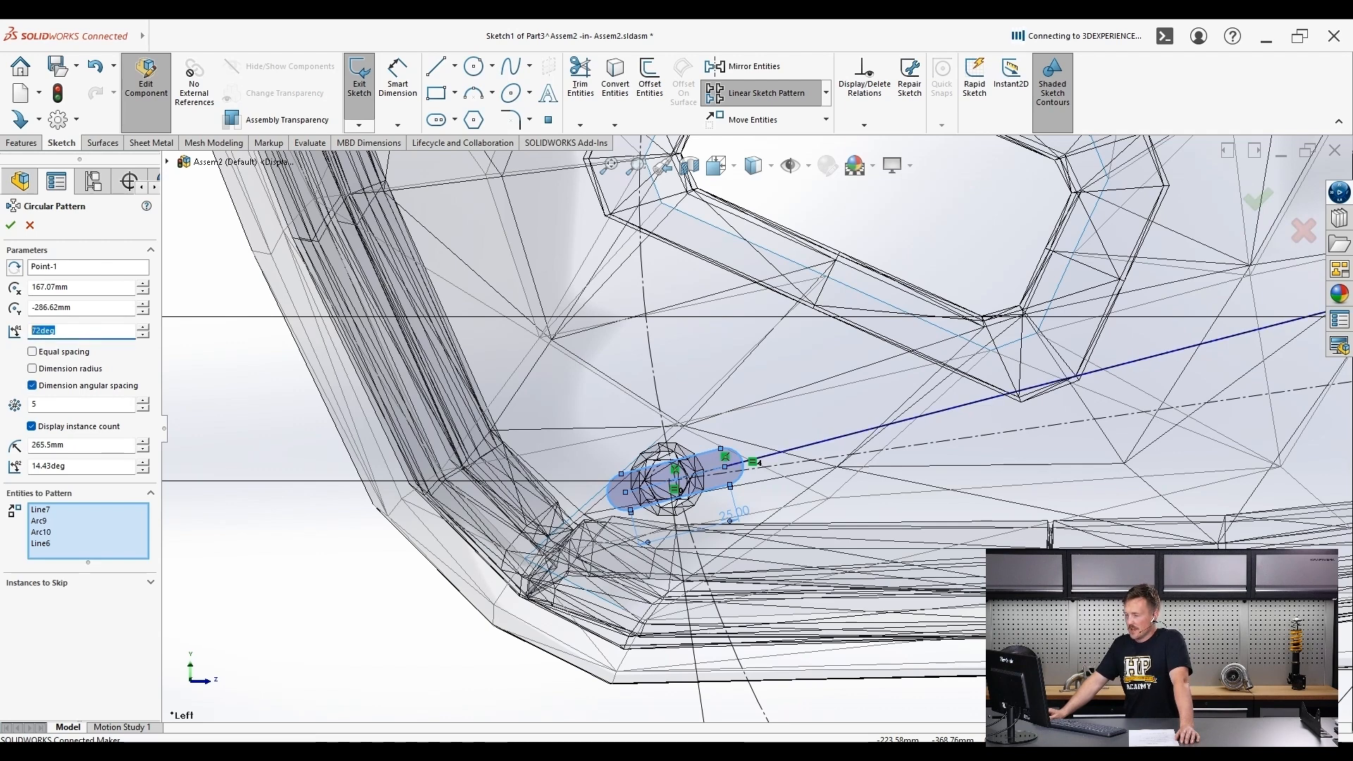
{"action": "scroll", "coordinate": [635, 441], "scroll_direction": "up", "scroll_amount": 5}
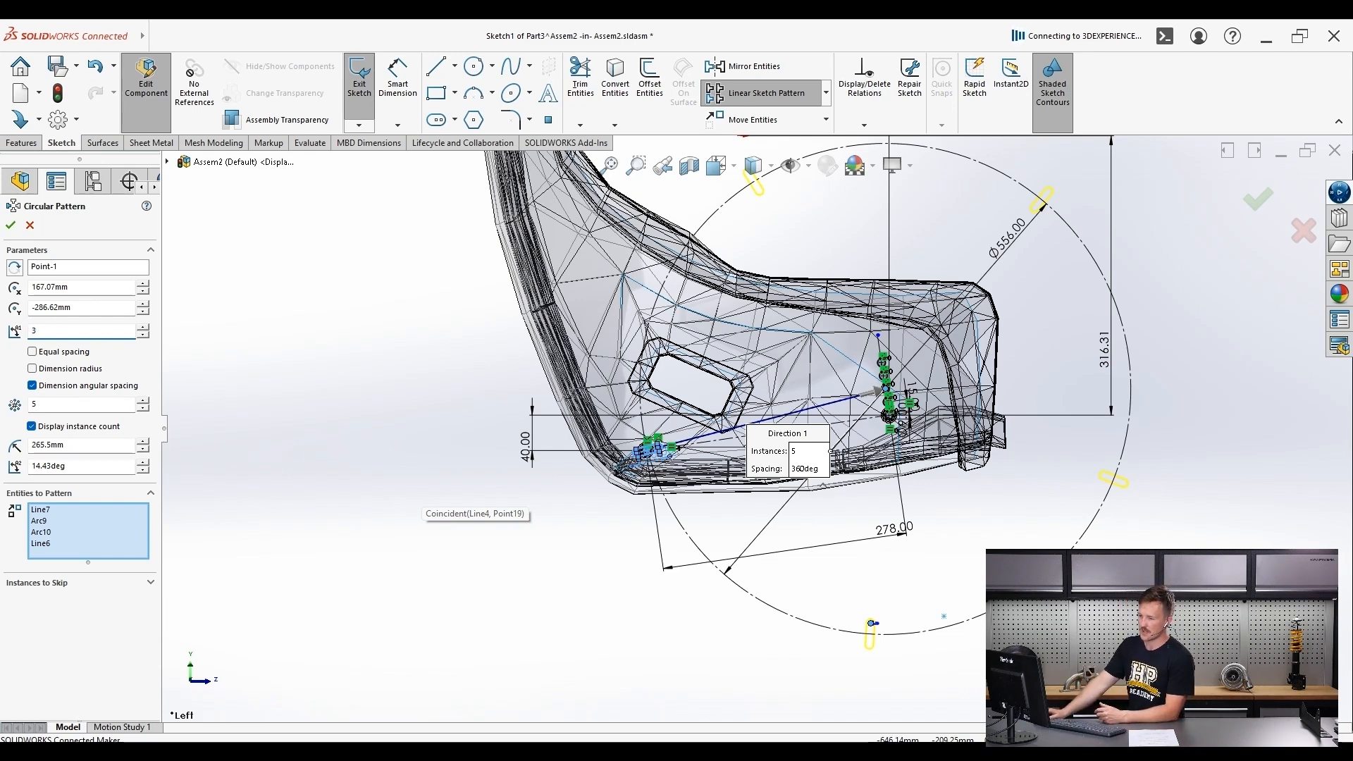
{"action": "key", "text": "Return"}
{"action": "scroll", "coordinate": [633, 438], "scroll_direction": "down", "scroll_amount": 6}
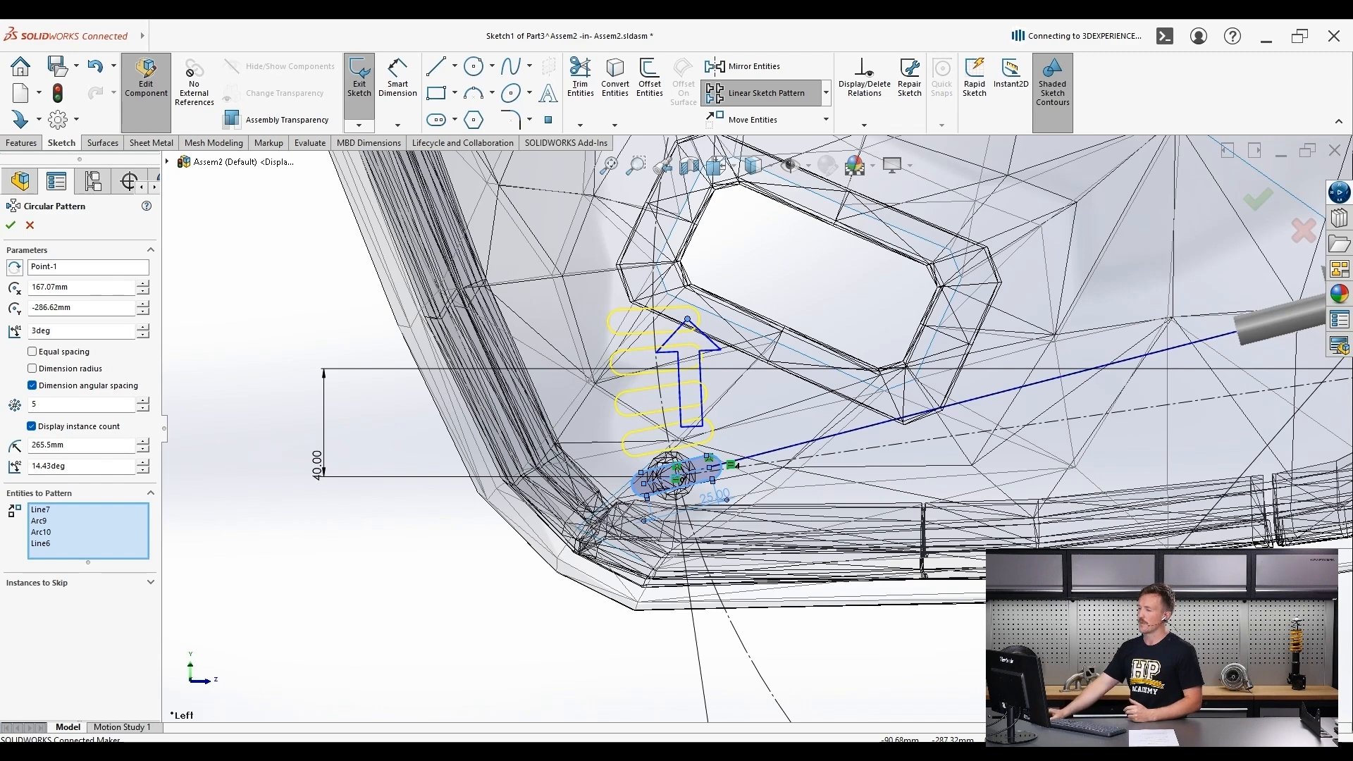
{"action": "scroll", "coordinate": [423, 386], "scroll_direction": "up", "scroll_amount": 3}
{"action": "scroll", "coordinate": [423, 386], "scroll_direction": "down", "scroll_amount": 1}
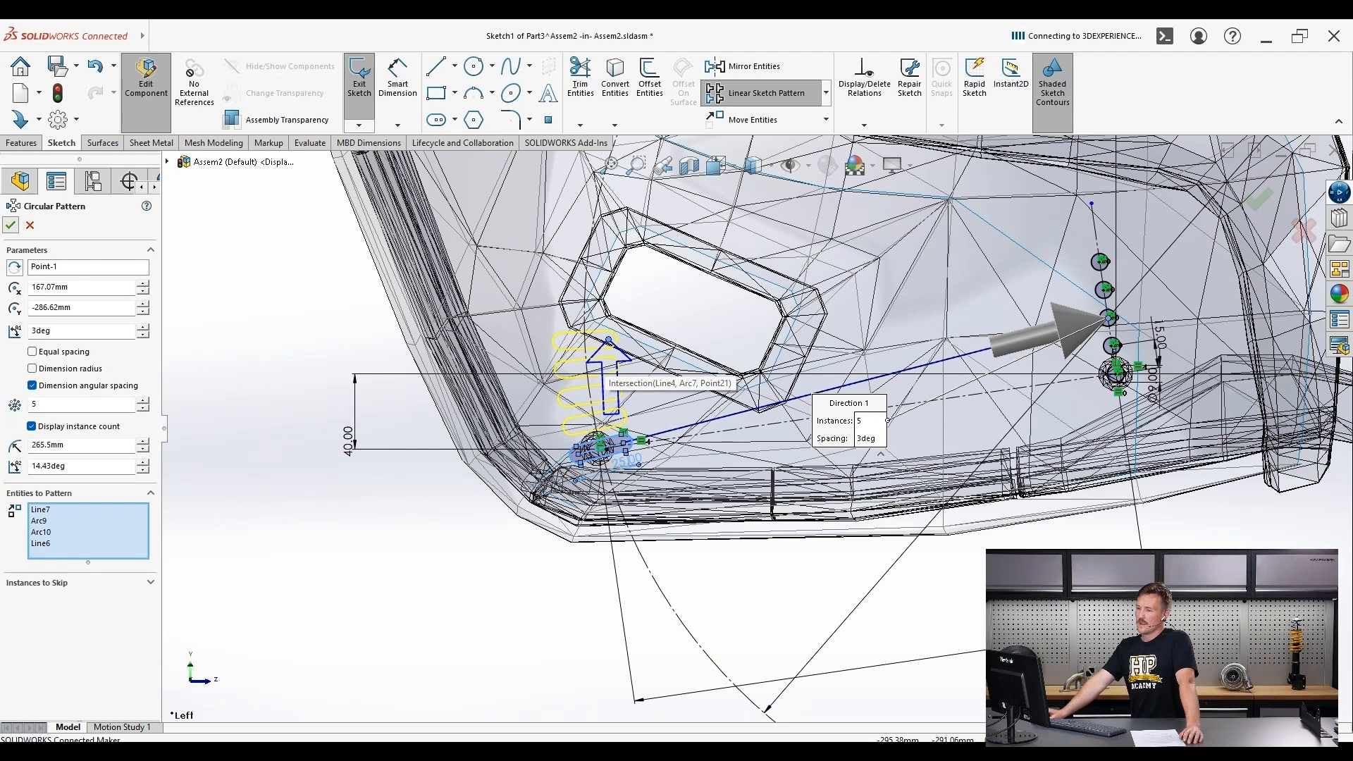
{"action": "left_click", "coordinate": [10, 225]}
{"action": "scroll", "coordinate": [649, 402], "scroll_direction": "down", "scroll_amount": 2}
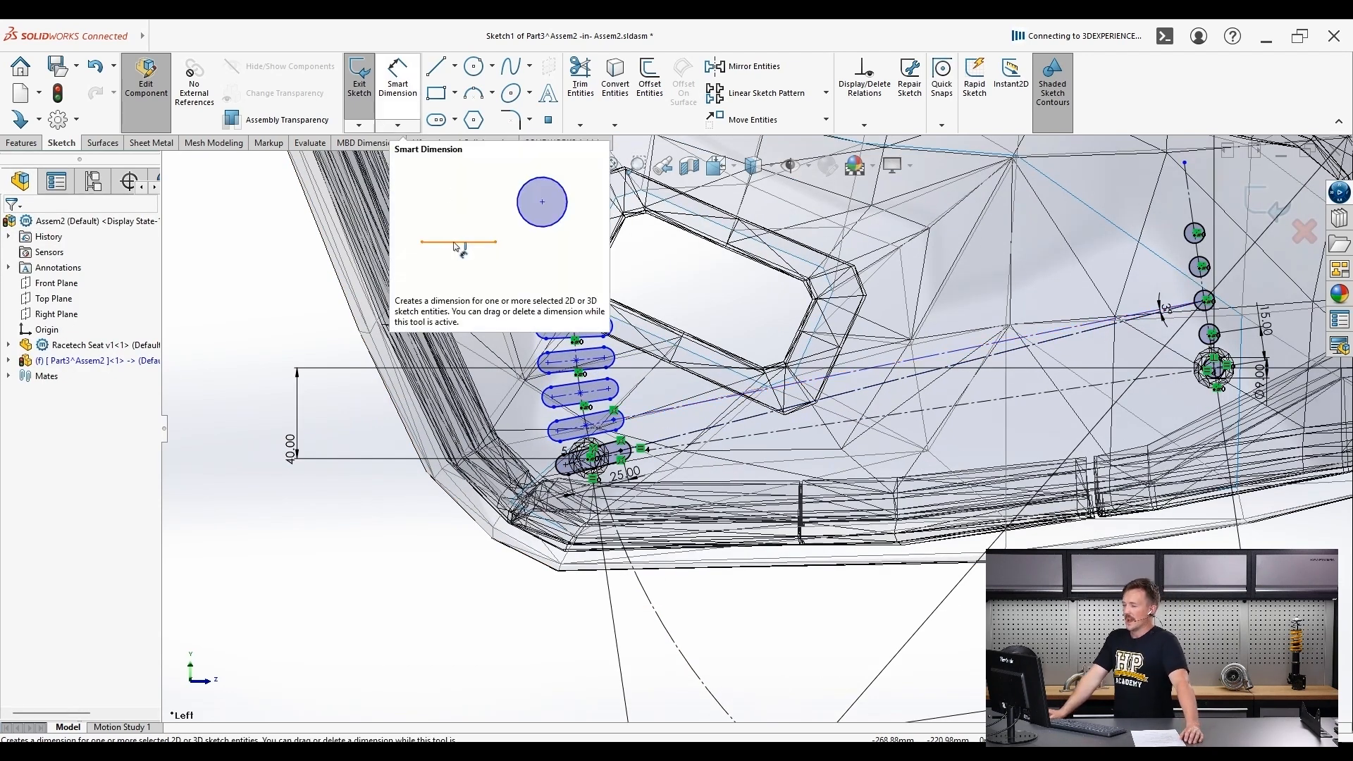
{"action": "left_click", "coordinate": [398, 77]}
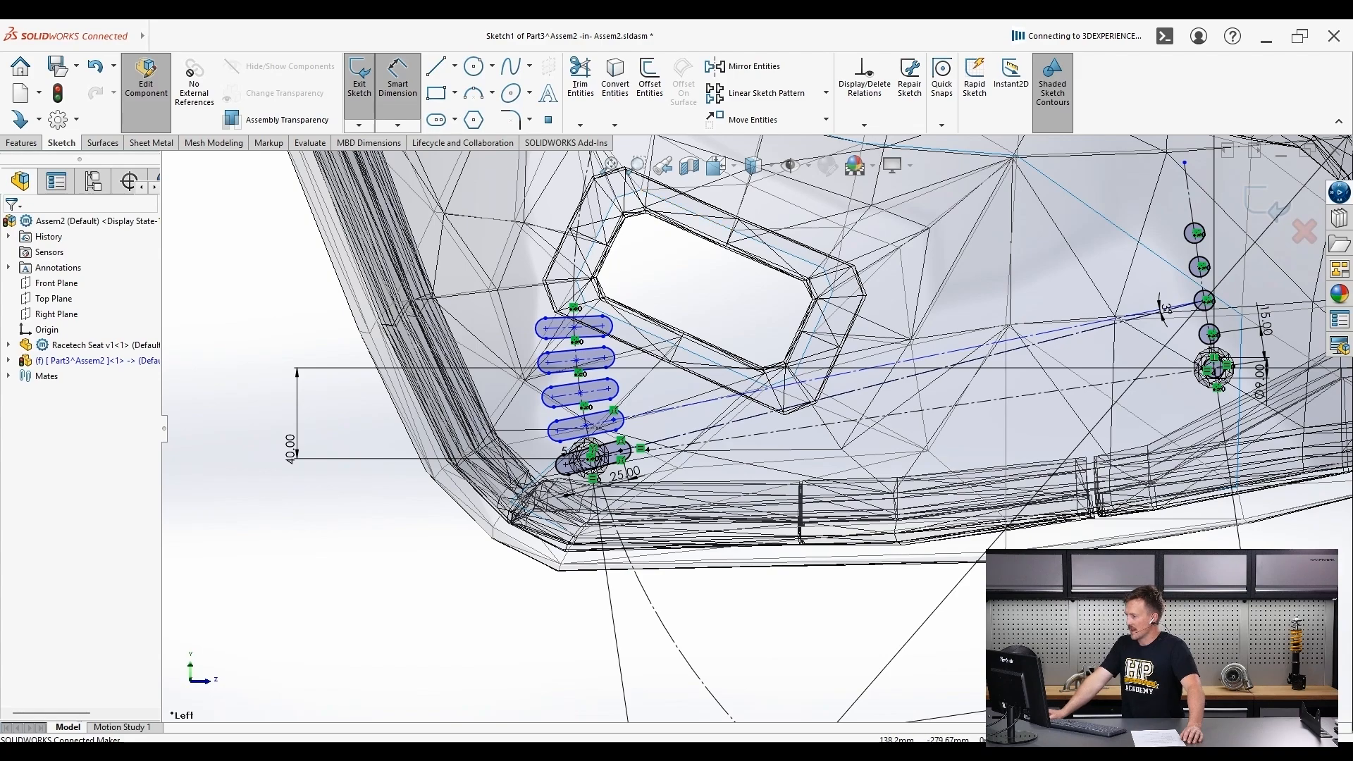
{"action": "scroll", "coordinate": [602, 434], "scroll_direction": "down", "scroll_amount": 3}
{"action": "scroll", "coordinate": [552, 387], "scroll_direction": "down", "scroll_amount": 1}
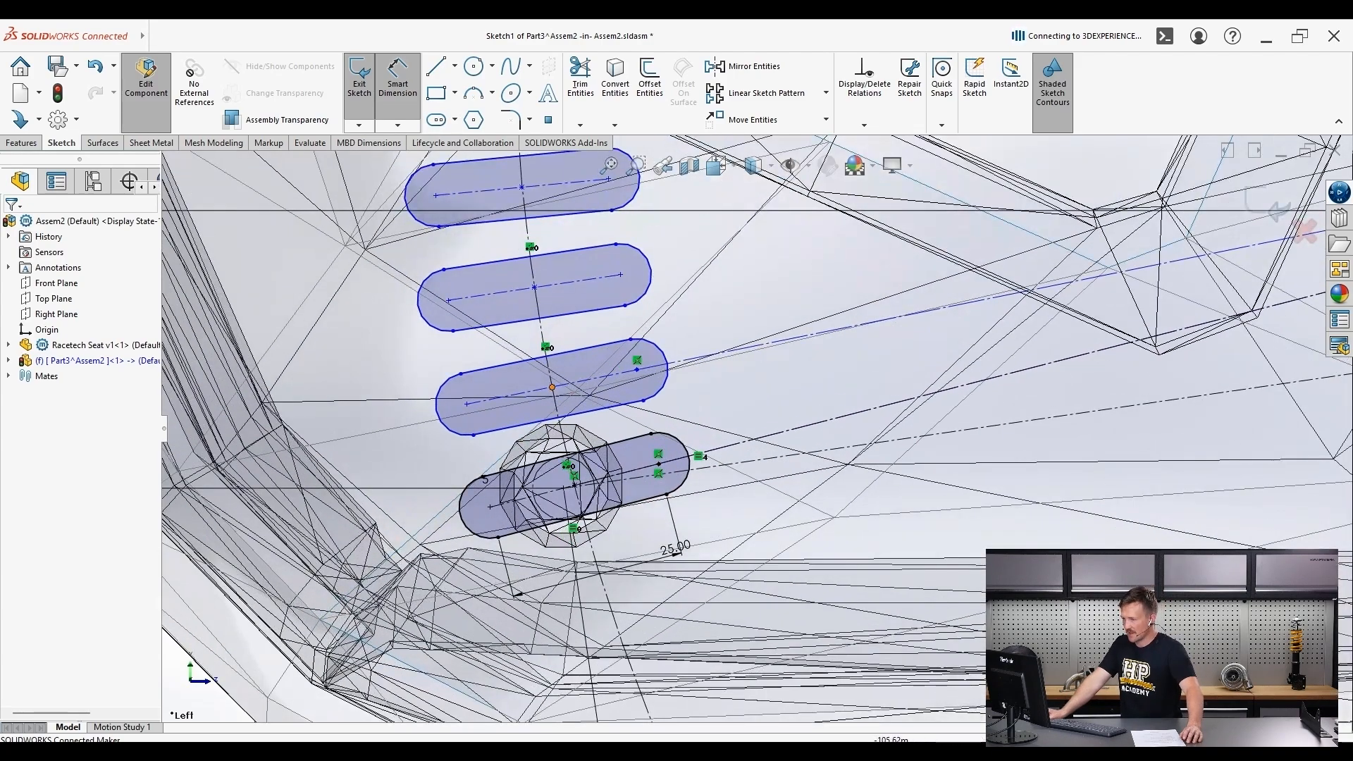
{"action": "key", "text": "Escape"}
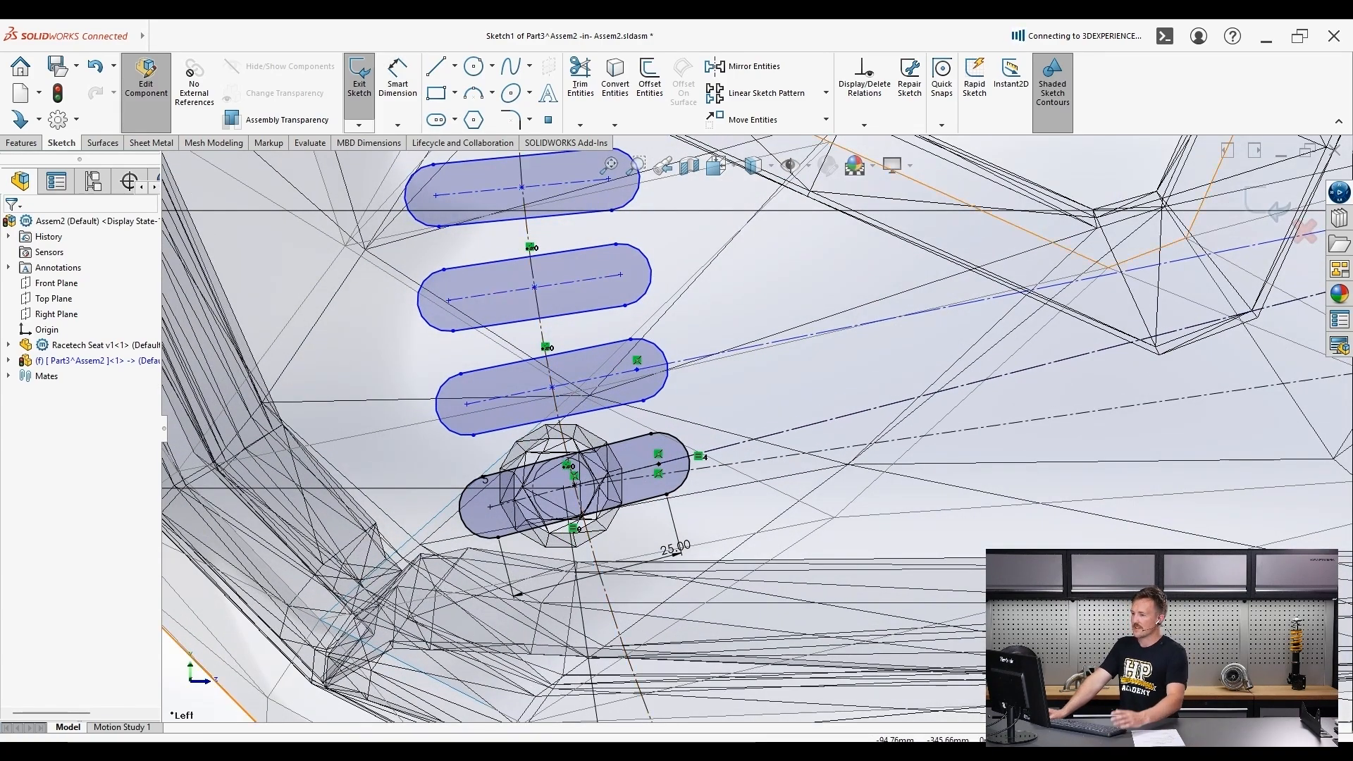
- Try moving the second patterned slot by its centre point, then undo the move
{"action": "scroll", "coordinate": [741, 429], "scroll_direction": "up", "scroll_amount": 6}
{"action": "scroll", "coordinate": [708, 417], "scroll_direction": "down", "scroll_amount": 5}
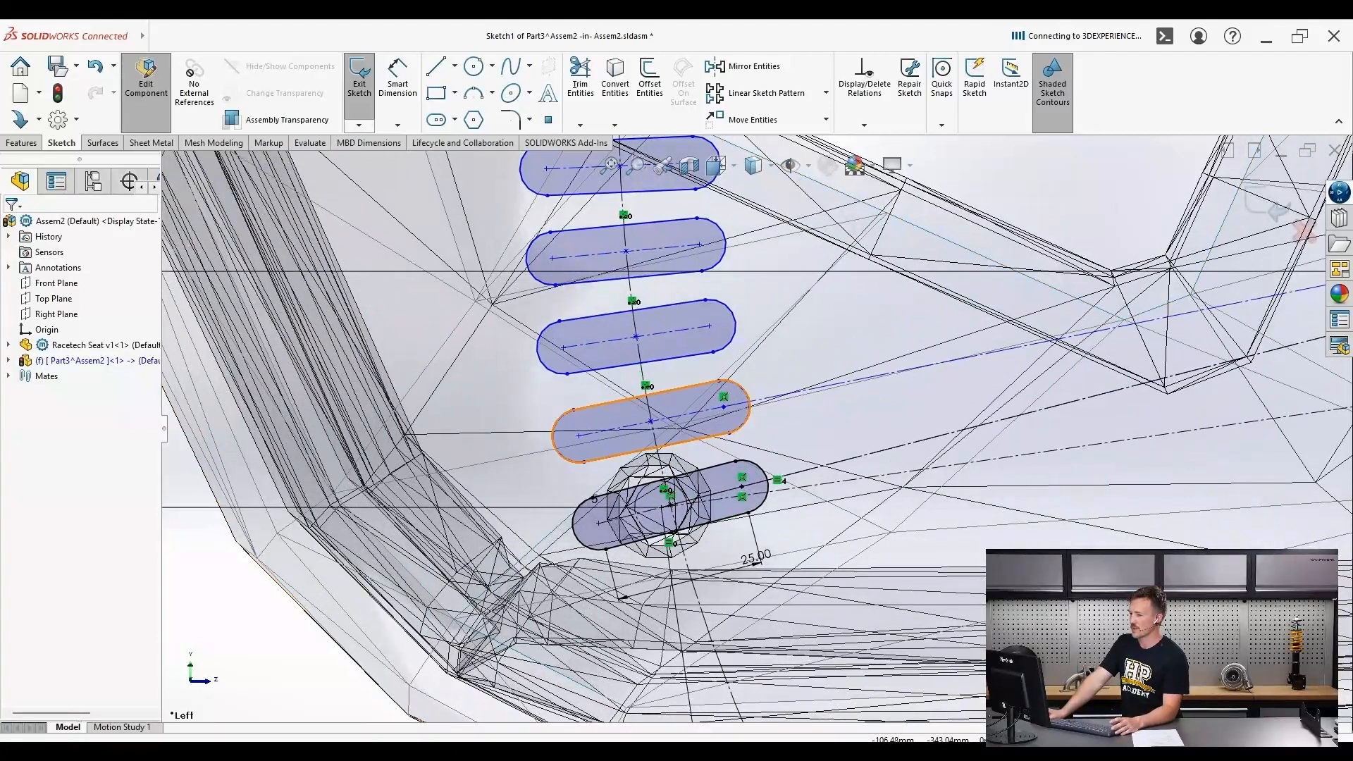
{"action": "left_click", "coordinate": [651, 421]}
{"action": "left_click_drag", "start_coordinate": [650, 421], "coordinate": [624, 425]}
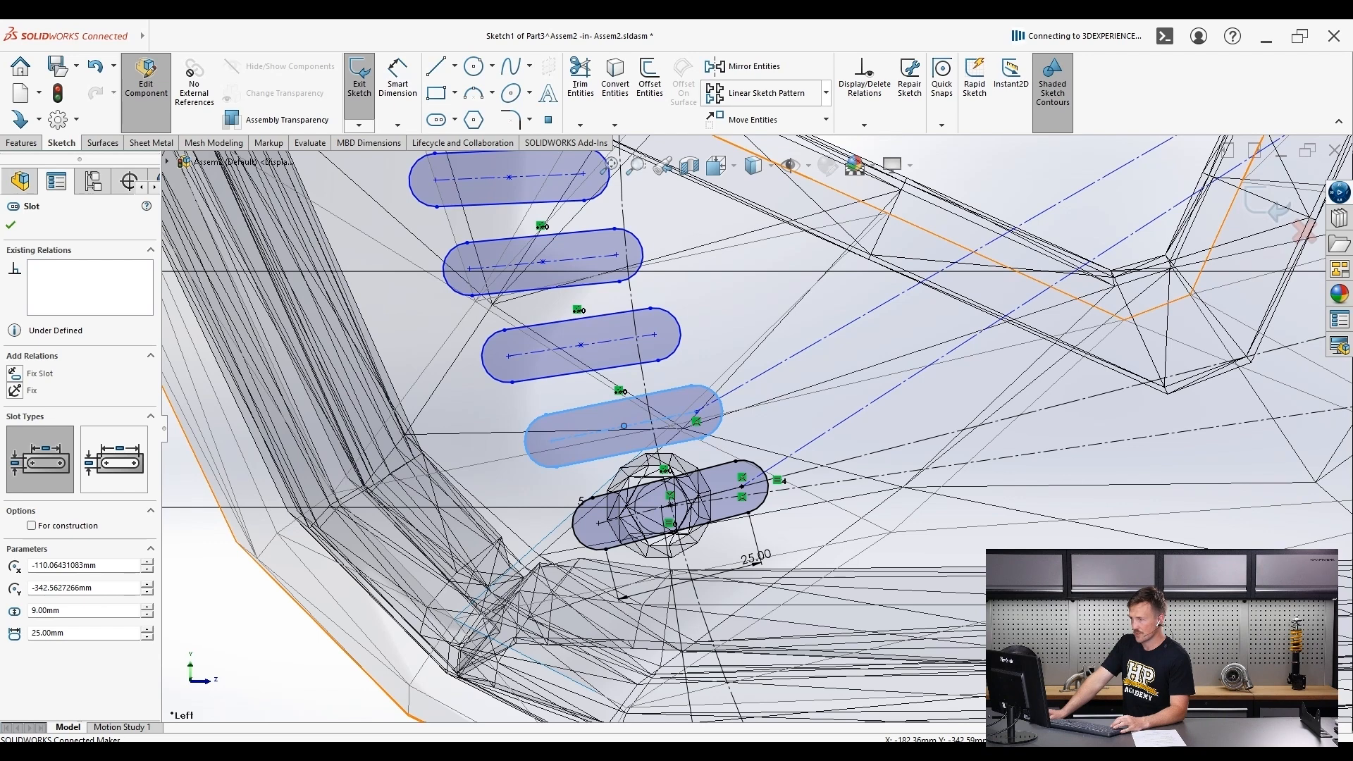
{"action": "left_click", "coordinate": [95, 67]}
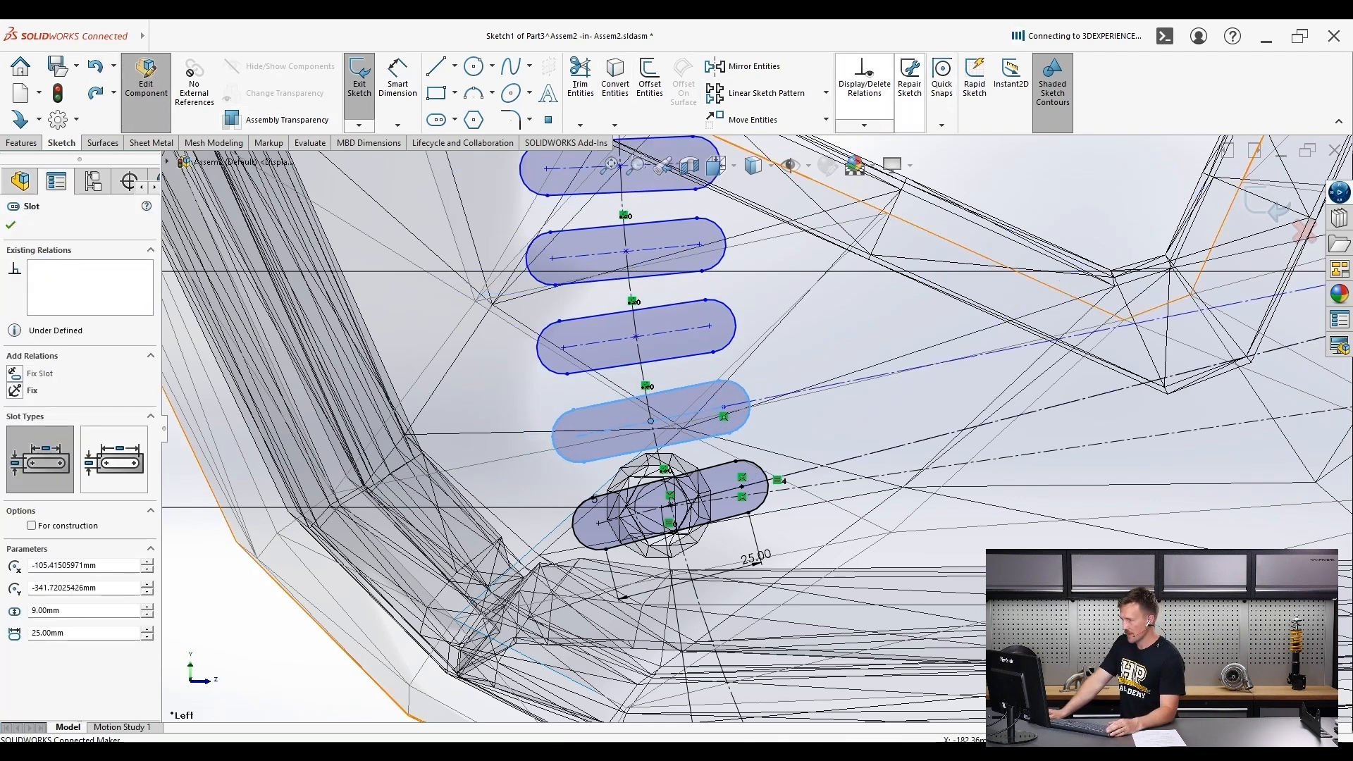
- Try to add a Coincident relation between the second slot's centre point and the 556 mm construction circle
{"action": "left_click", "coordinate": [864, 124]}
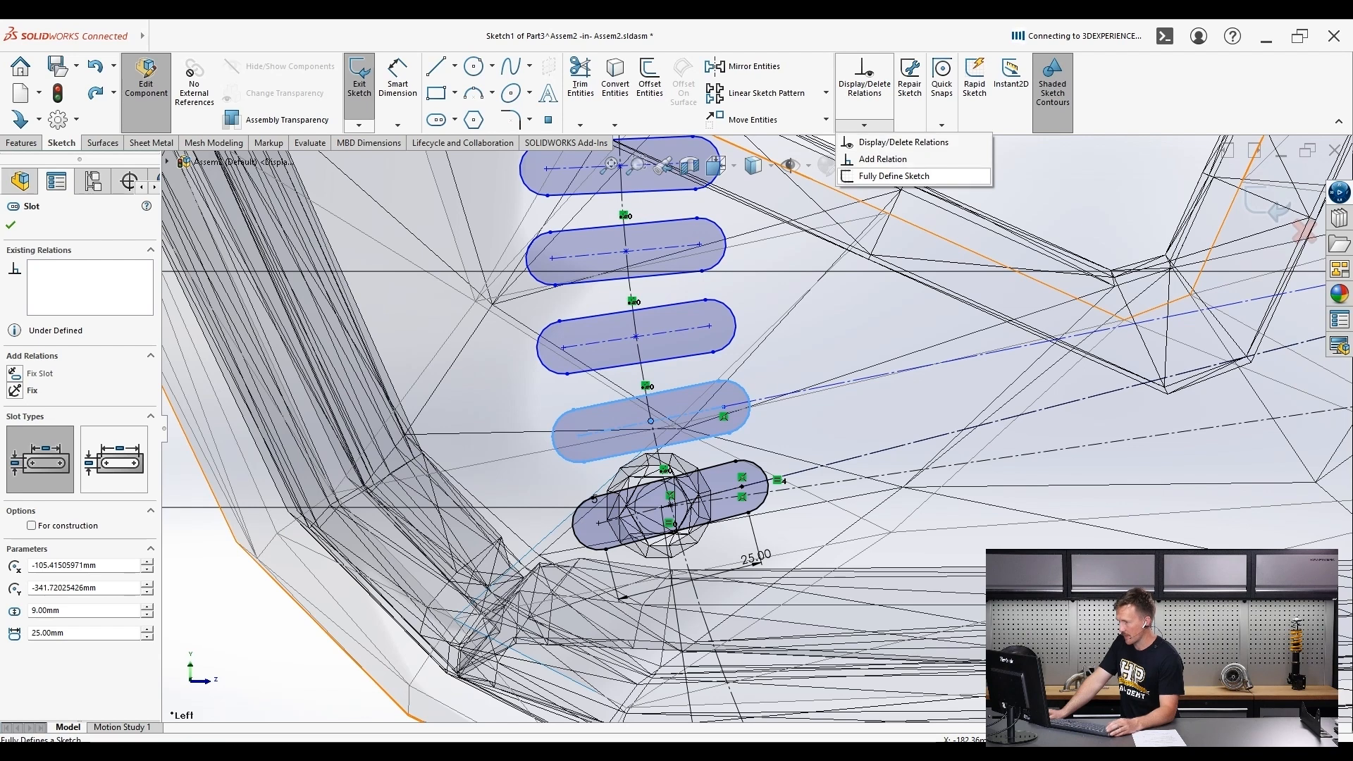
{"action": "left_click", "coordinate": [883, 159]}
{"action": "scroll", "coordinate": [619, 432], "scroll_direction": "down", "scroll_amount": 3}
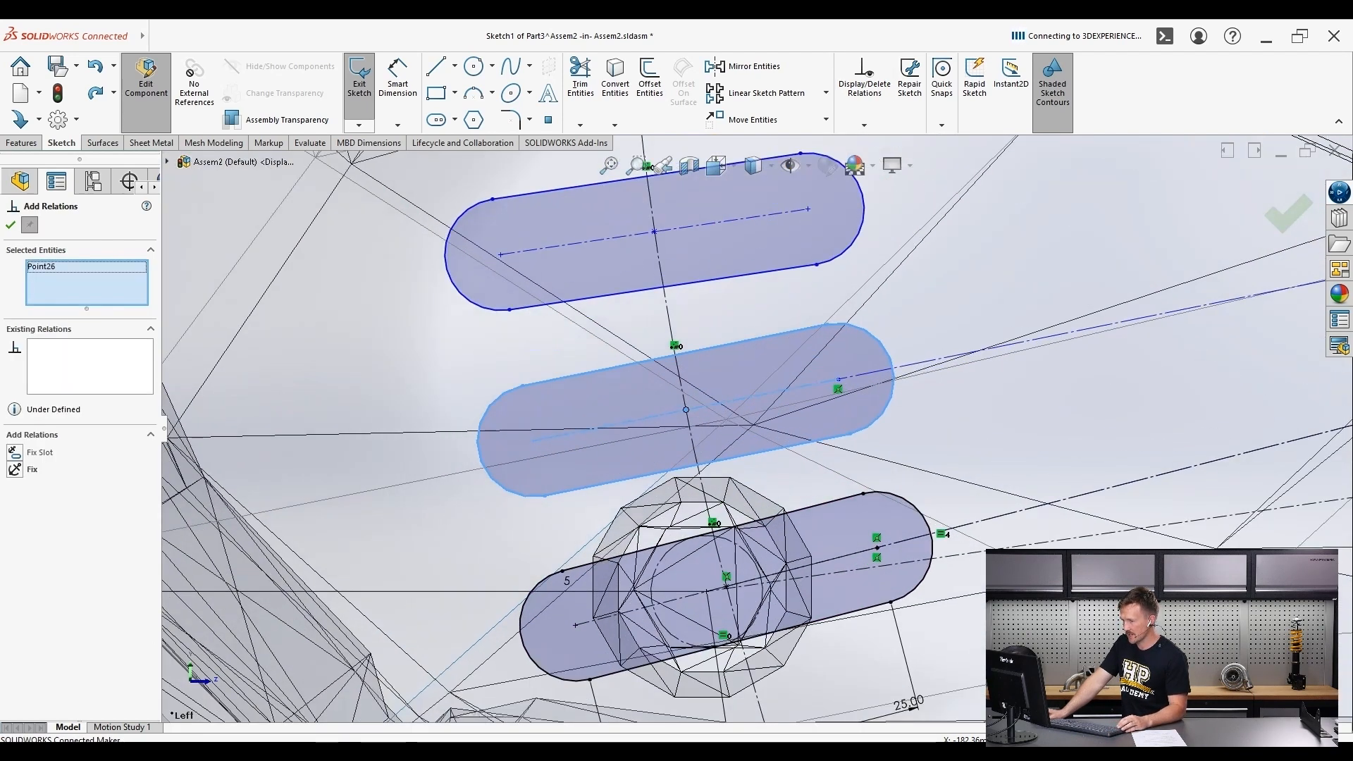
{"action": "left_click", "coordinate": [704, 486]}
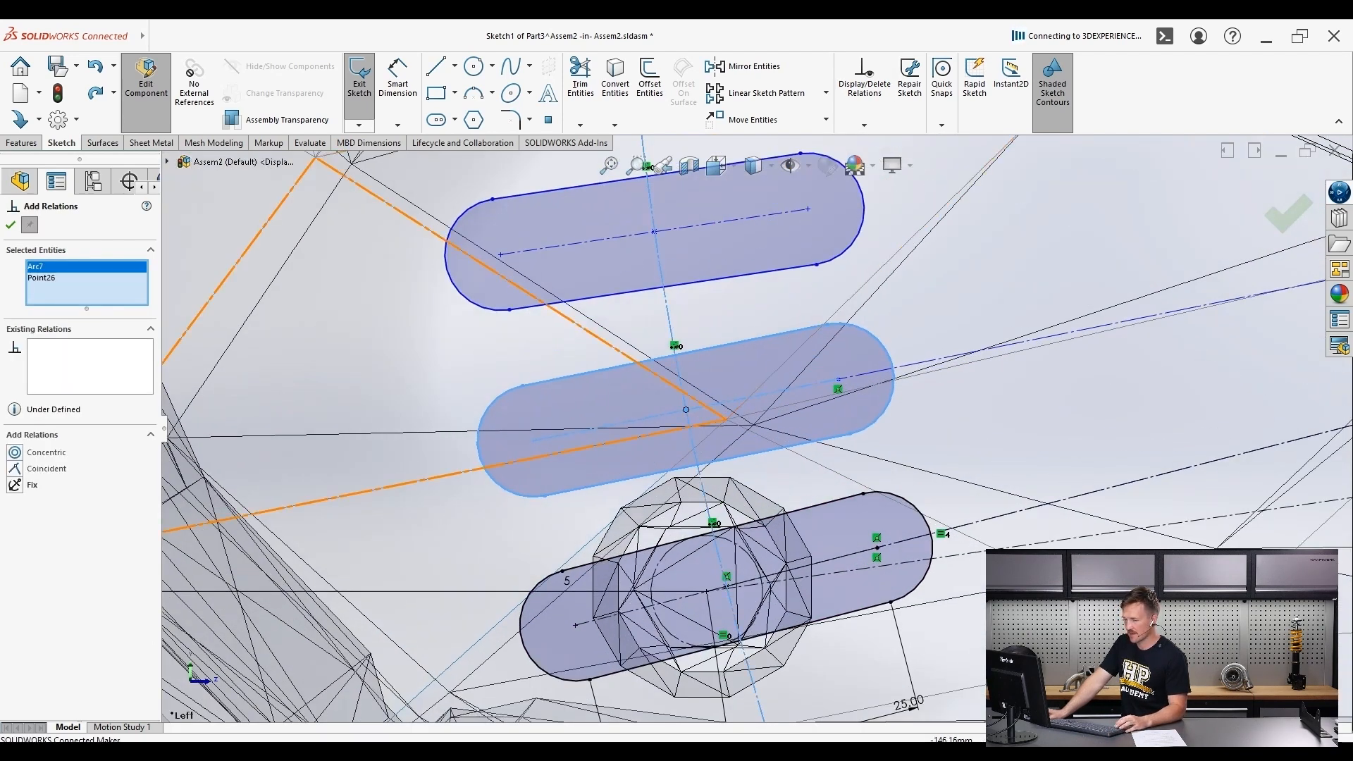
{"action": "left_click", "coordinate": [15, 468]}
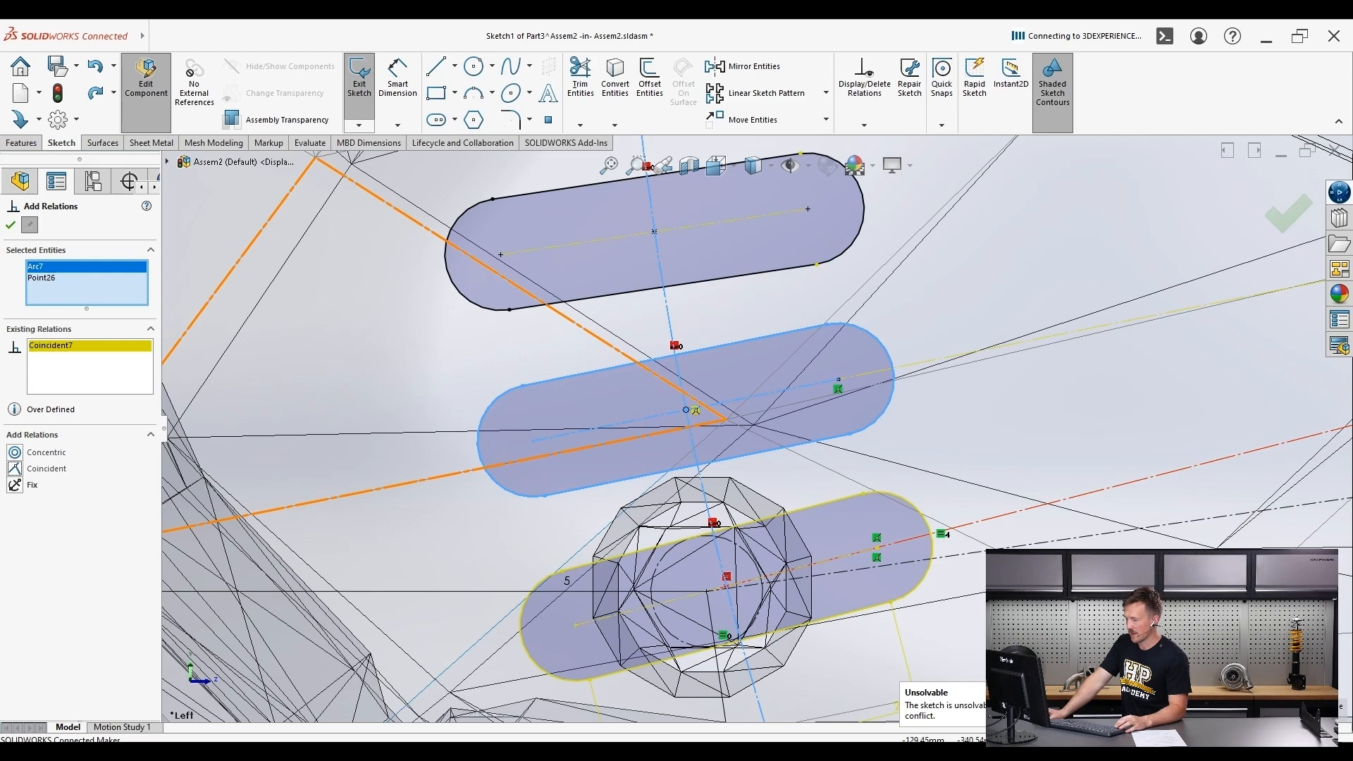
{"action": "scroll", "coordinate": [756, 429], "scroll_direction": "up", "scroll_amount": 5}
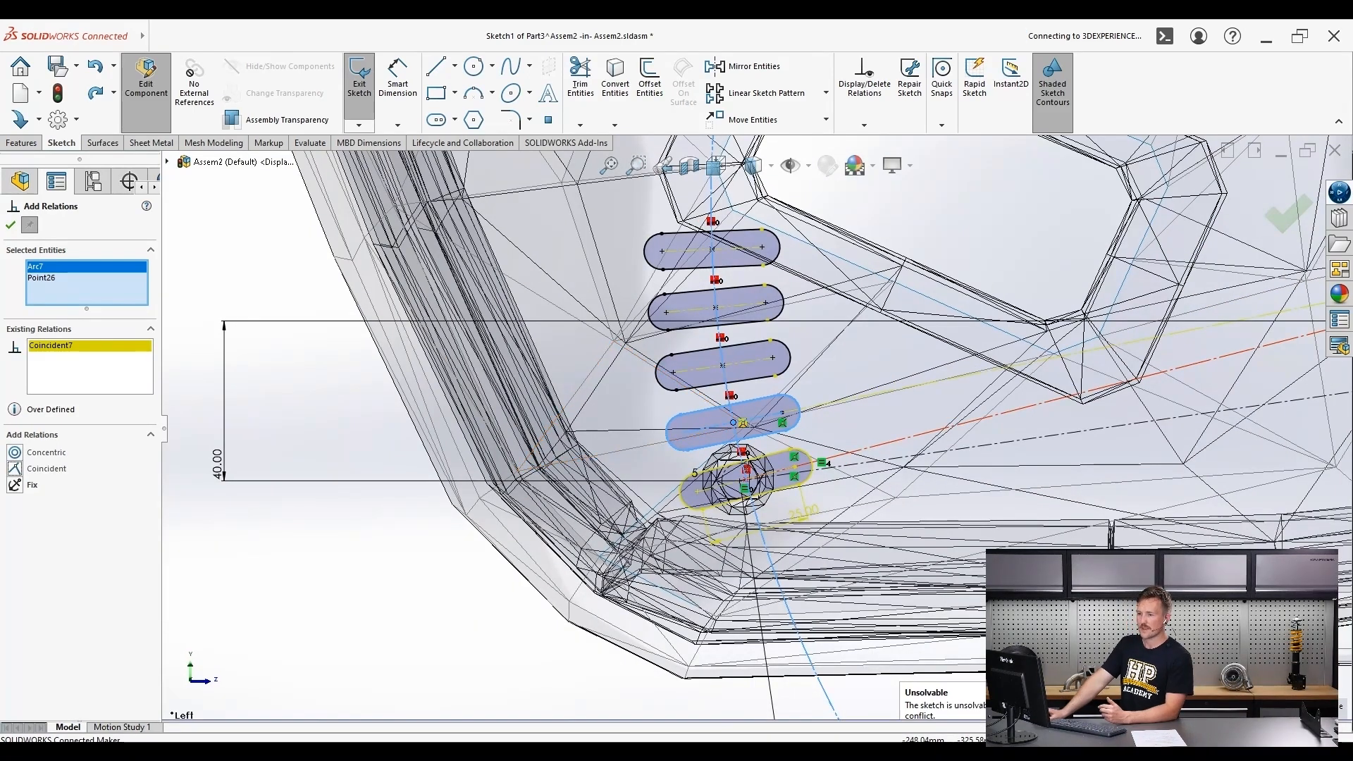
- Delete the Coincident relation between the second slot's centre point and the construction circle, and leave the Add Relations command
{"action": "right_click", "coordinate": [61, 345]}
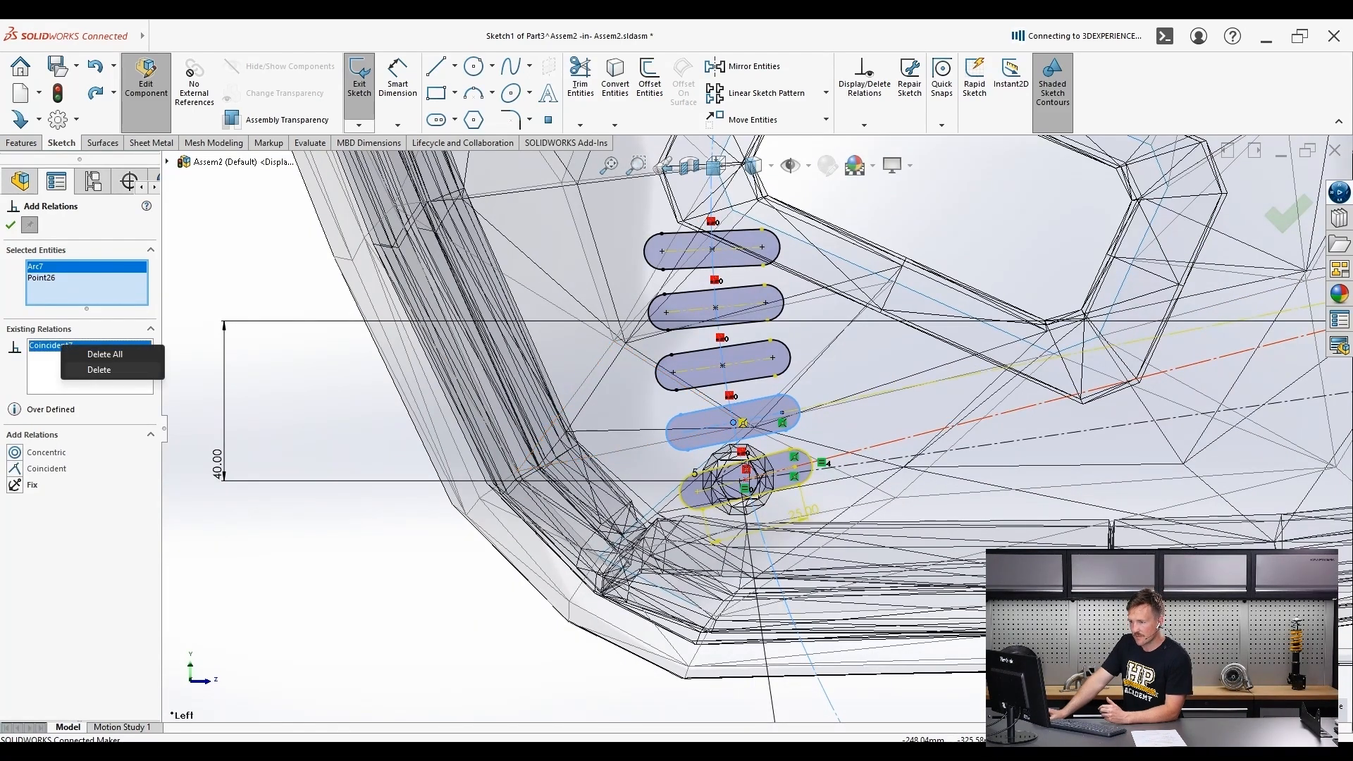
{"action": "left_click", "coordinate": [99, 369]}
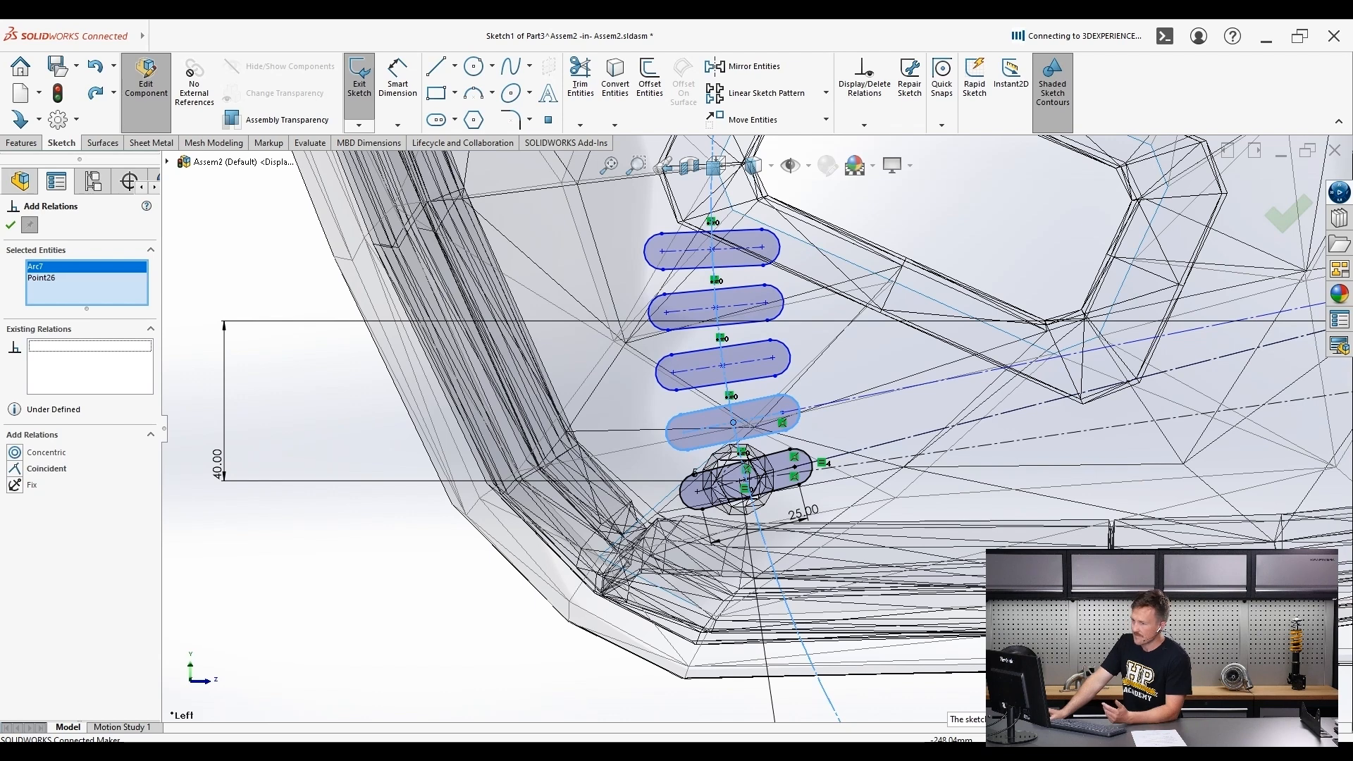
{"action": "left_click", "coordinate": [95, 67]}
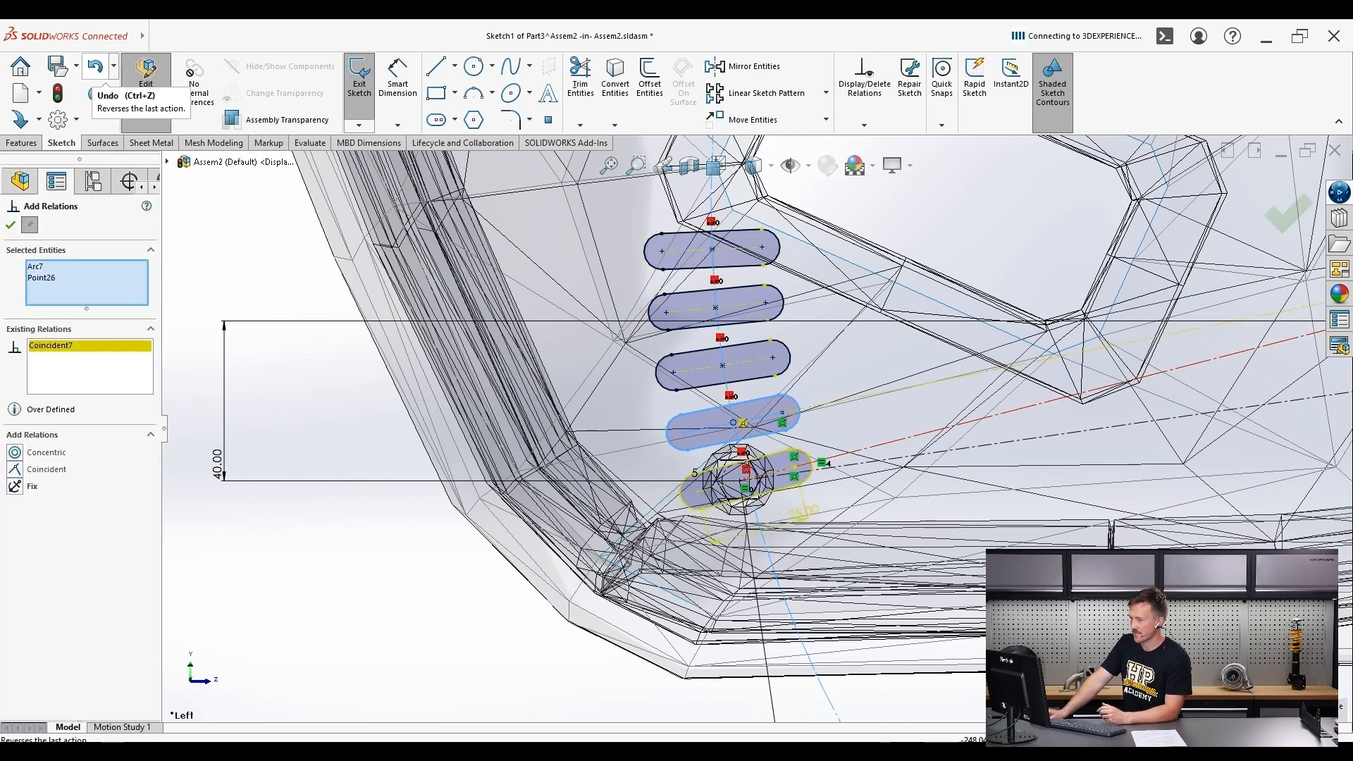
{"action": "left_click", "coordinate": [95, 92]}
{"action": "scroll", "coordinate": [662, 394], "scroll_direction": "up", "scroll_amount": 5}
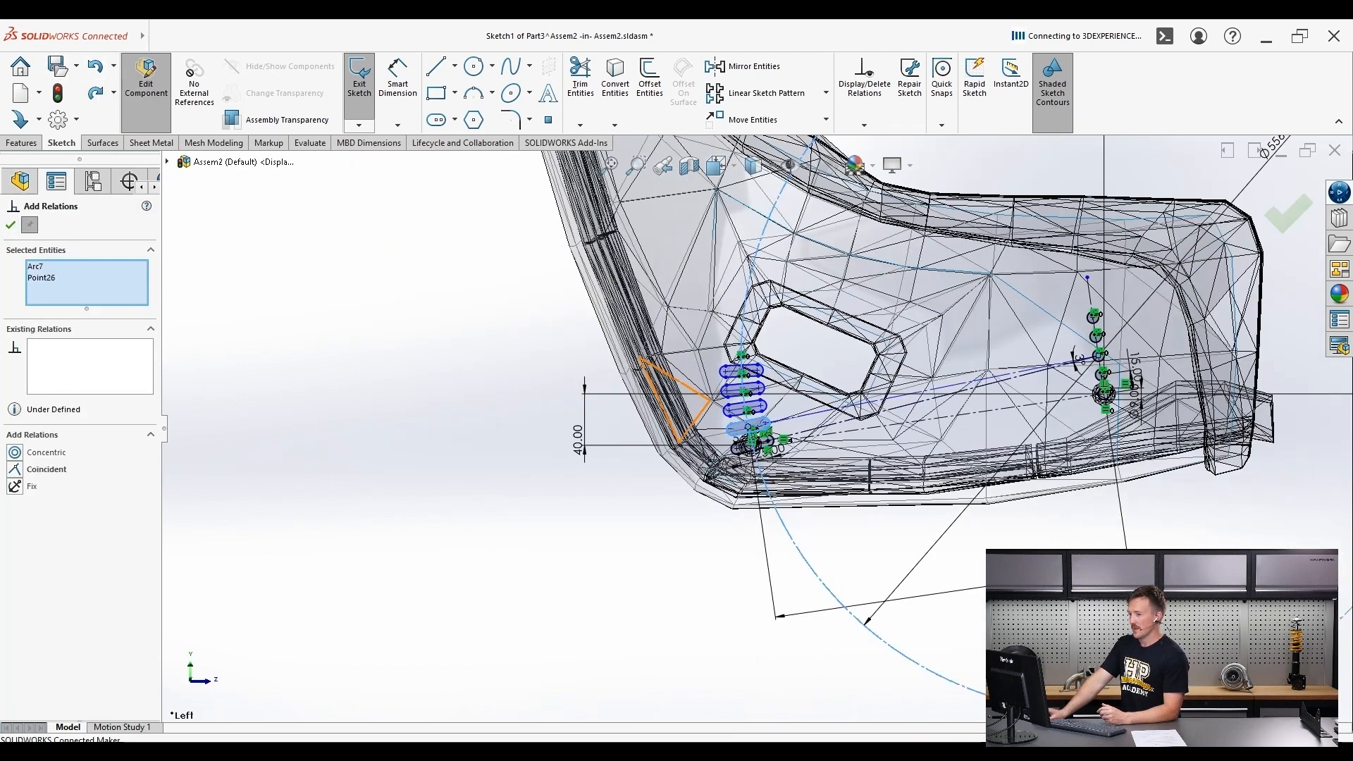
{"action": "left_click", "coordinate": [671, 399]}
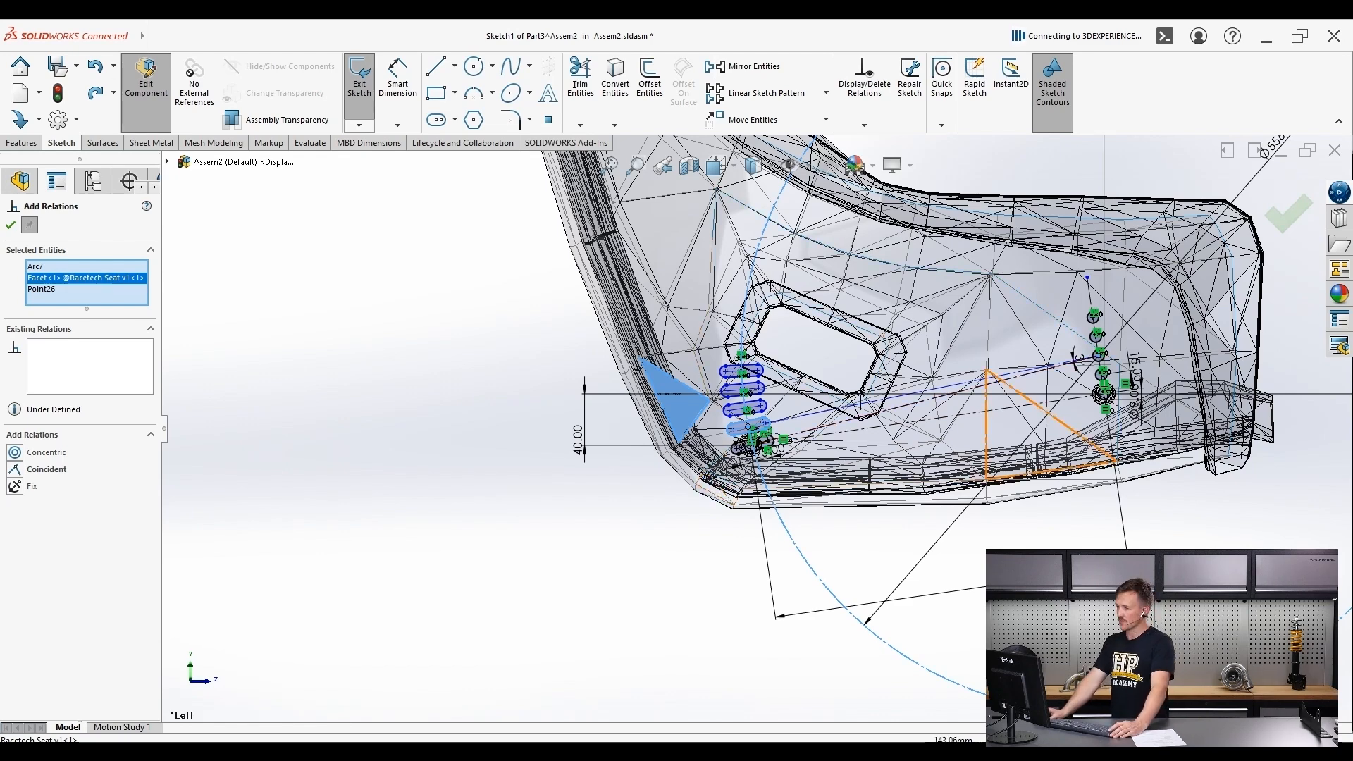
{"action": "scroll", "coordinate": [1041, 372], "scroll_direction": "down", "scroll_amount": 2}
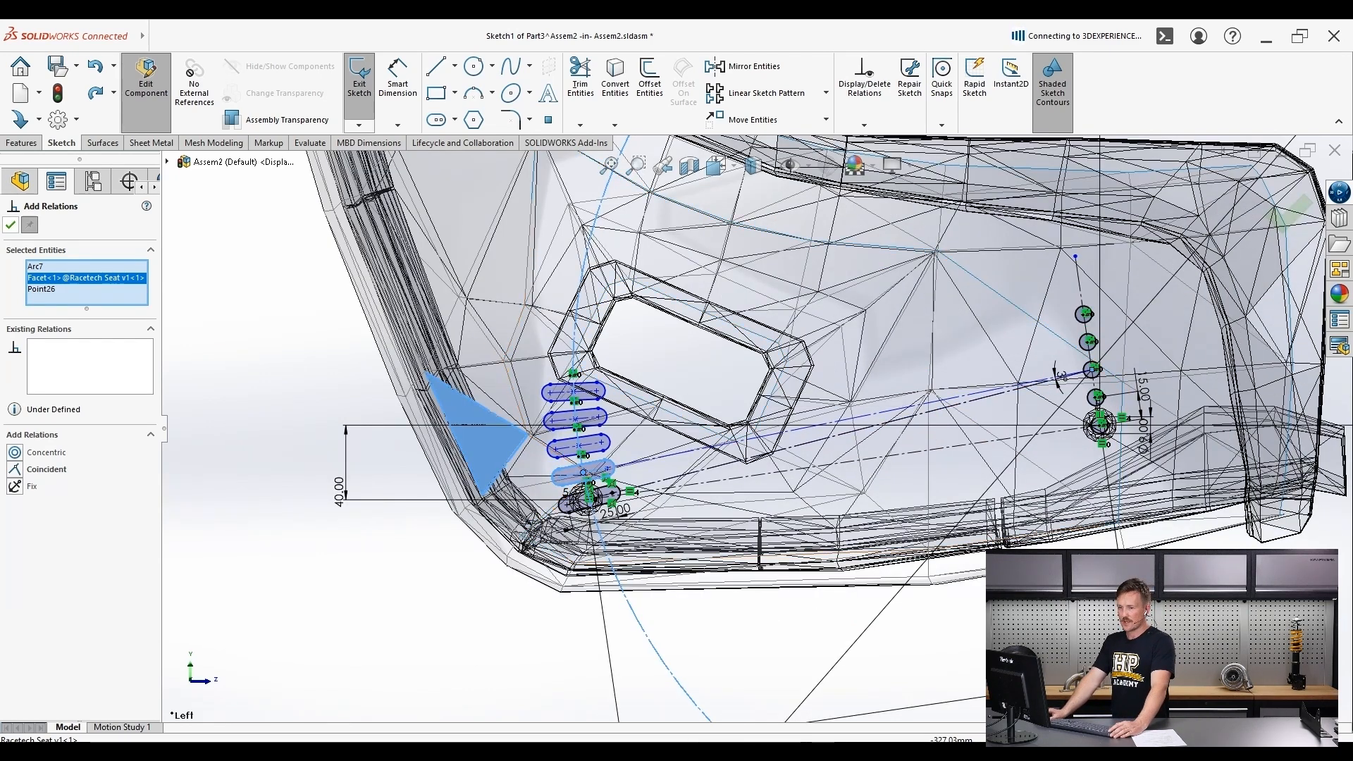
{"action": "left_click", "coordinate": [11, 225]}
{"action": "key", "text": "Escape"}
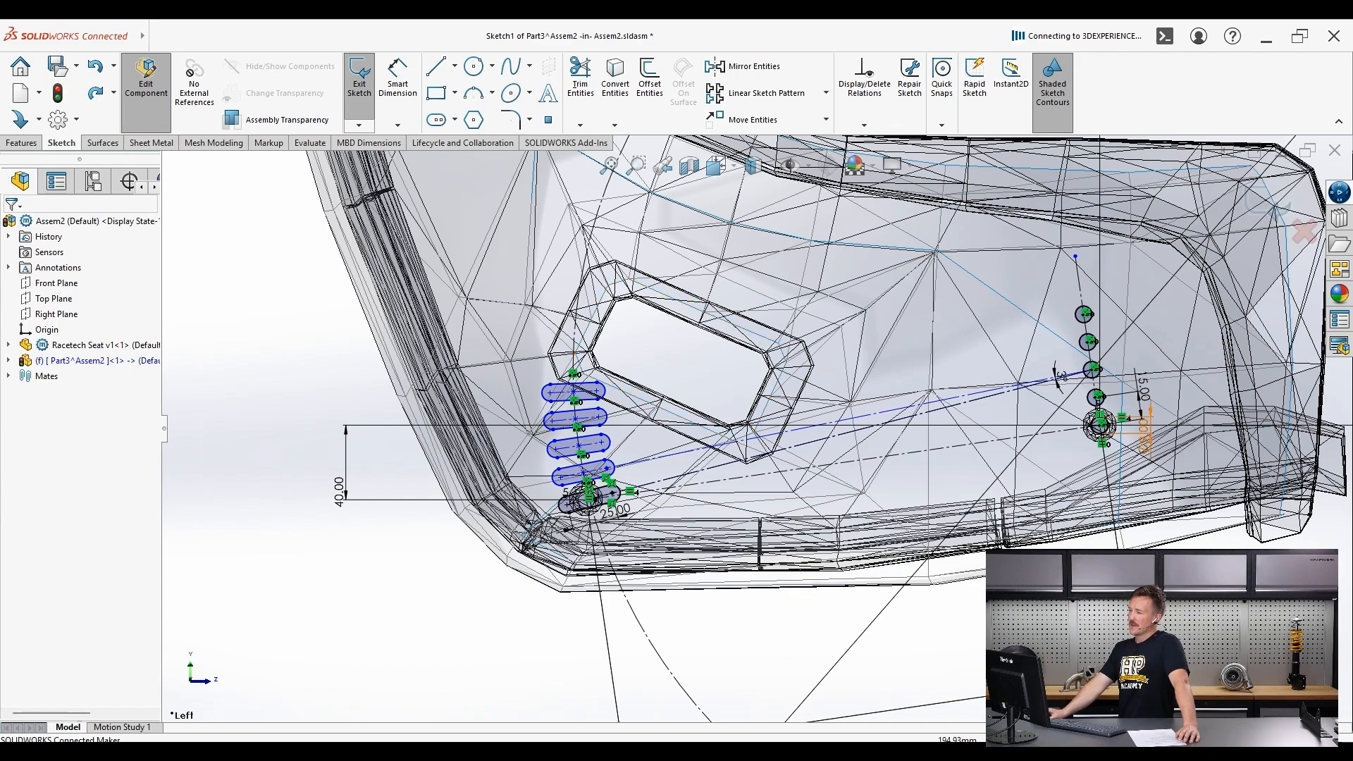
{"action": "scroll", "coordinate": [1149, 333], "scroll_direction": "down", "scroll_amount": 1}
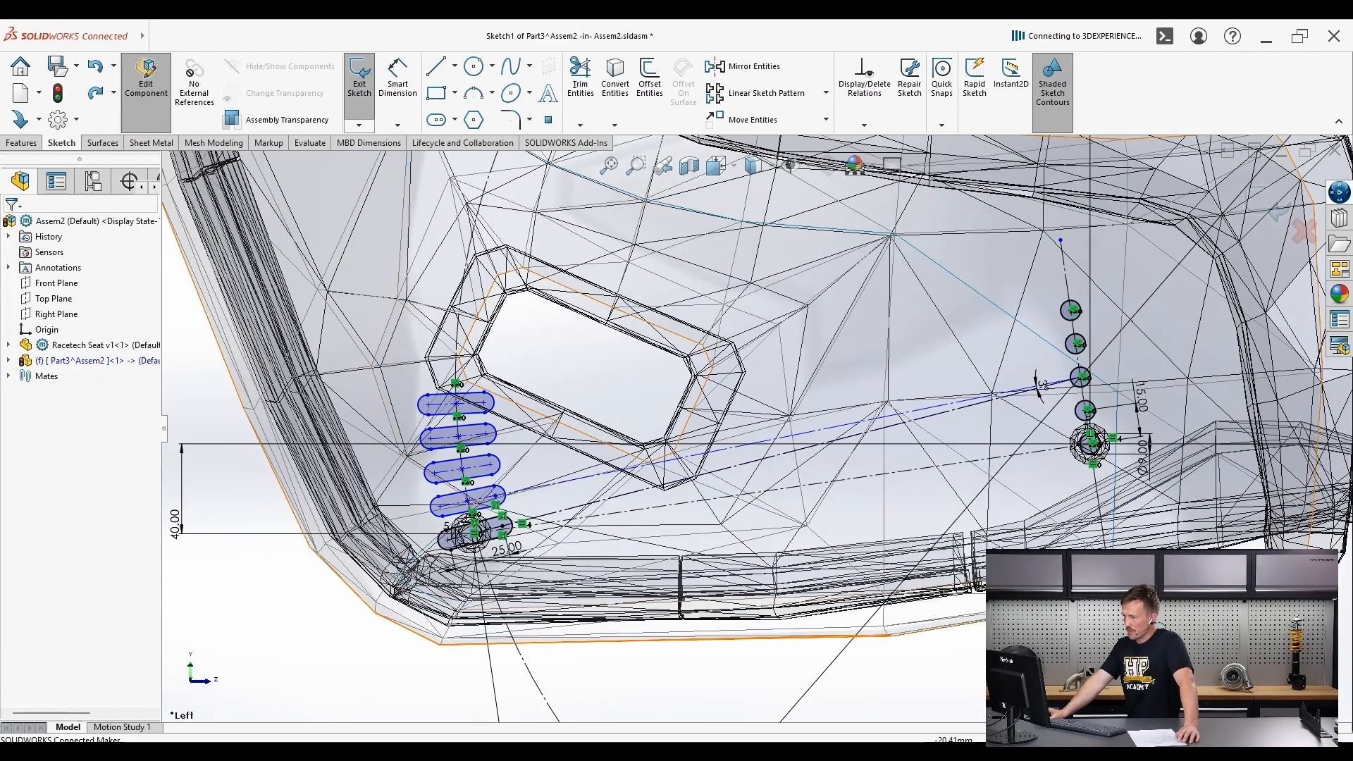
{"action": "scroll", "coordinate": [1001, 432], "scroll_direction": "up", "scroll_amount": 2}
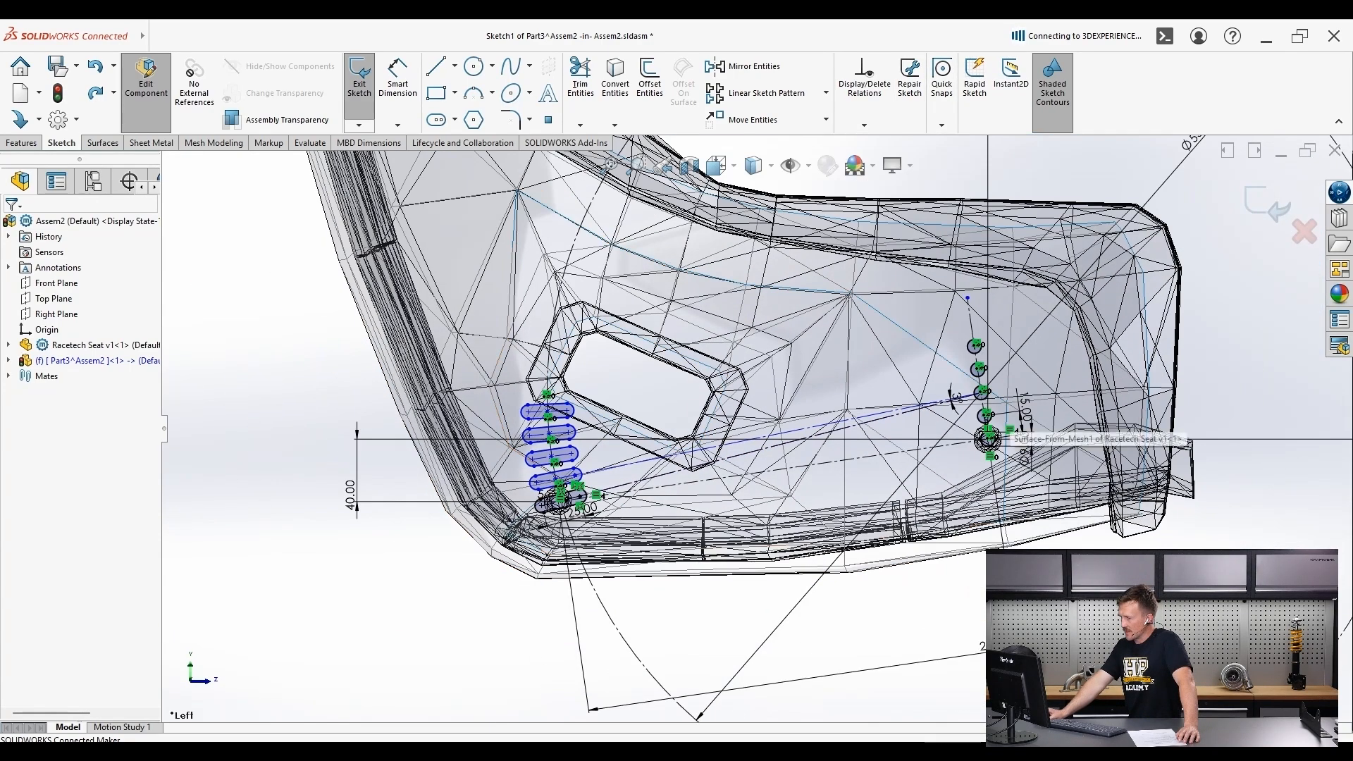
{"action": "scroll", "coordinate": [1001, 433], "scroll_direction": "down", "scroll_amount": 3}
{"action": "scroll", "coordinate": [1046, 398], "scroll_direction": "up", "scroll_amount": 1}
{"action": "scroll", "coordinate": [971, 443], "scroll_direction": "down", "scroll_amount": 3}
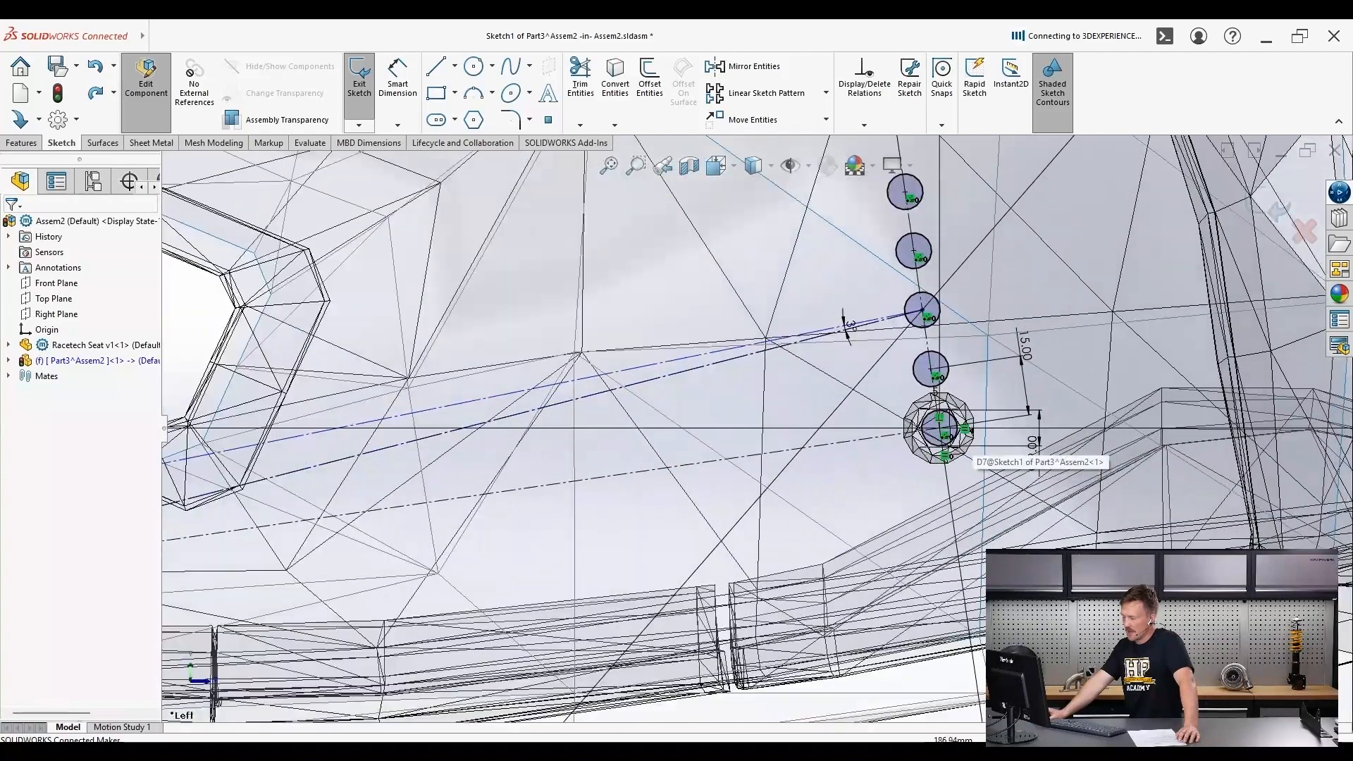
{"action": "scroll", "coordinate": [971, 443], "scroll_direction": "up", "scroll_amount": 3}
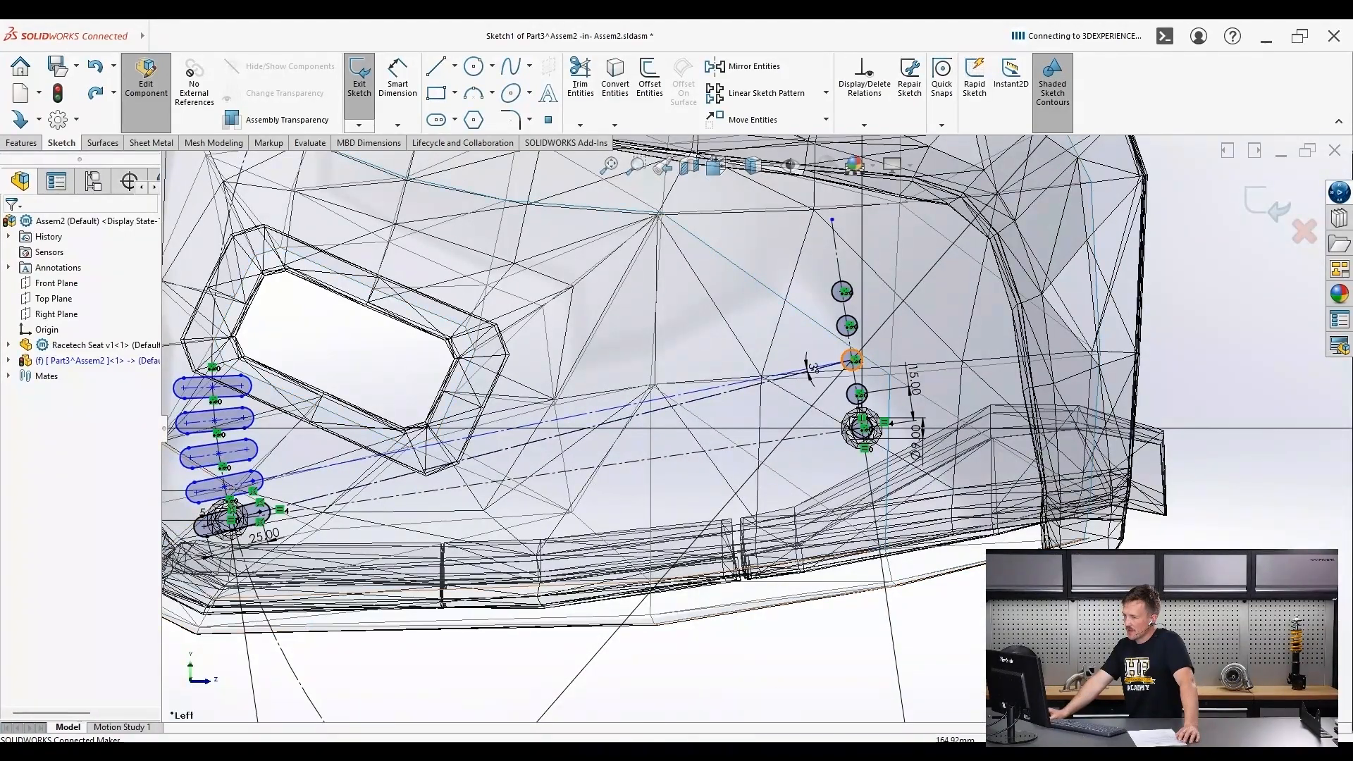
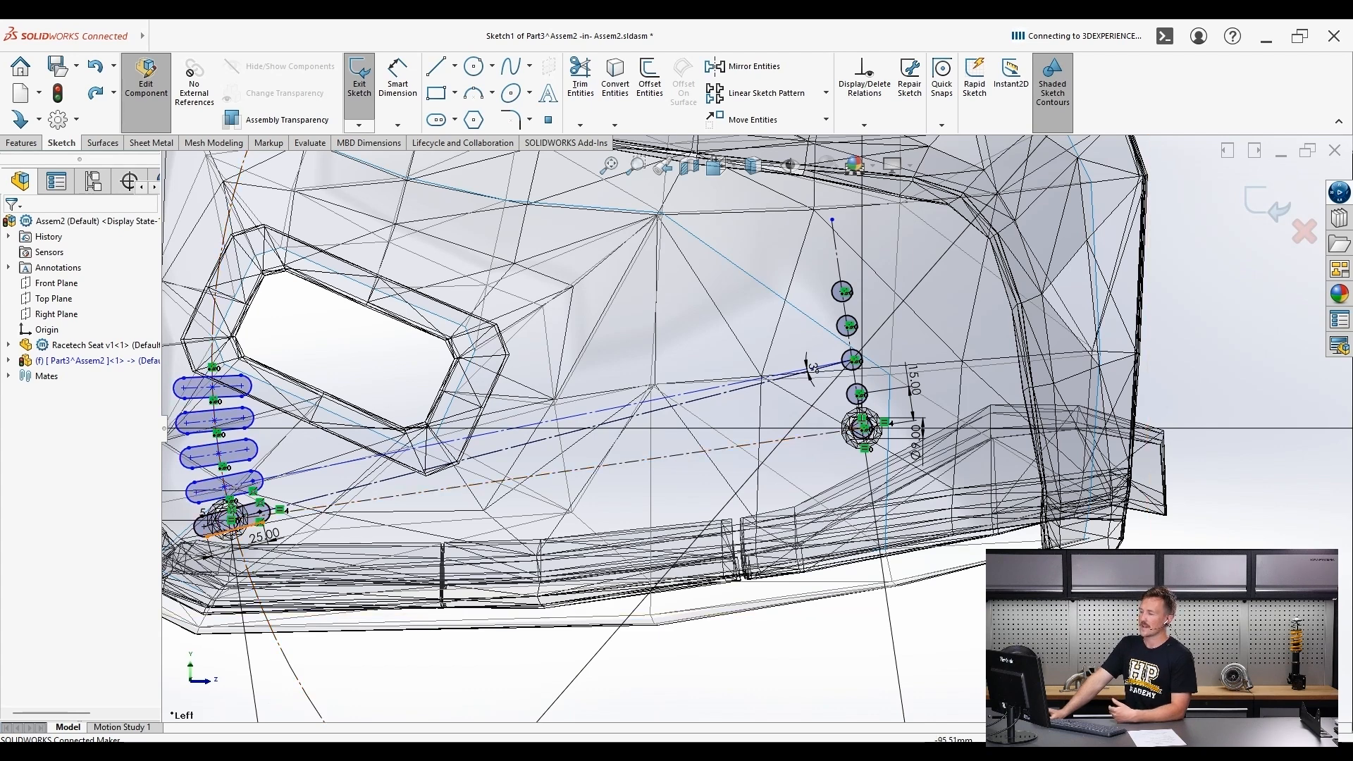
- Measure the distance from the top front hole's centre to the front arc centre of the lowest rear slot
{"action": "left_click", "coordinate": [310, 143]}
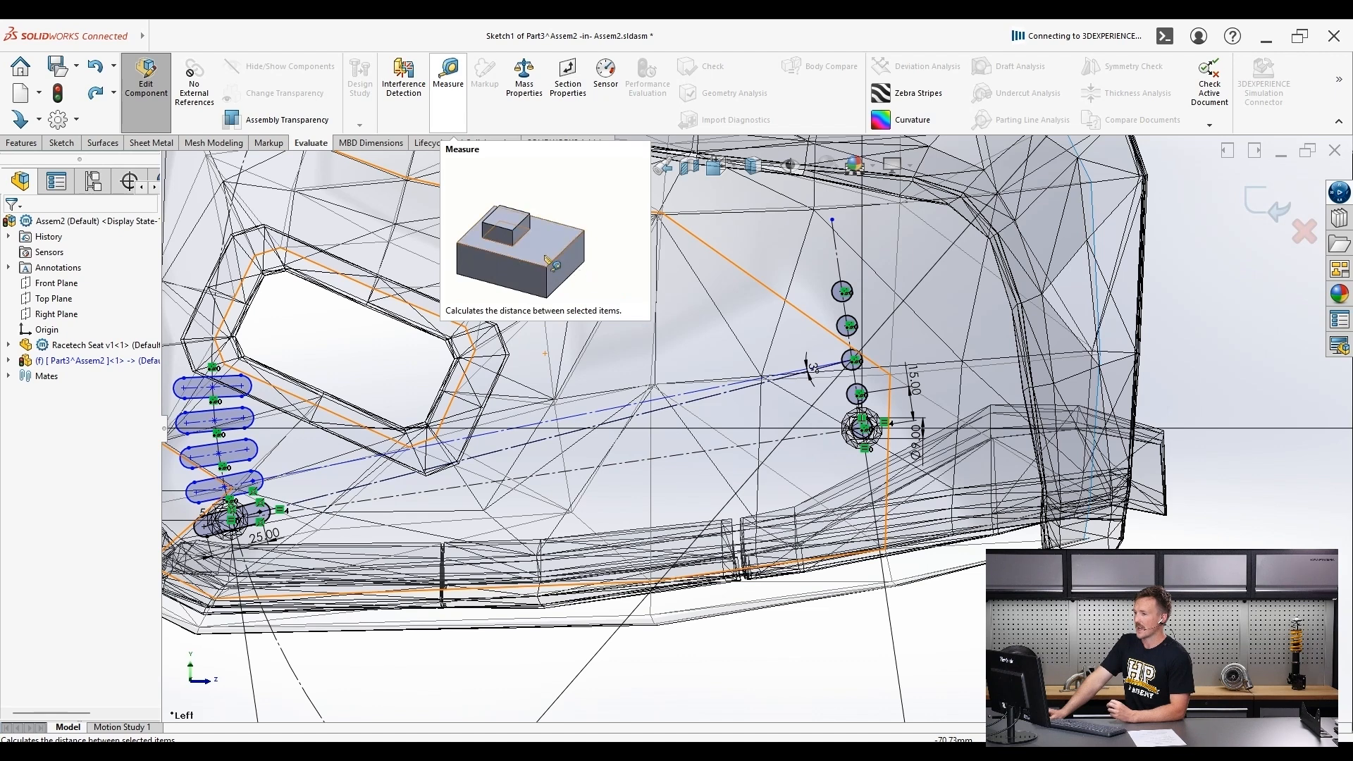
{"action": "left_click", "coordinate": [448, 74]}
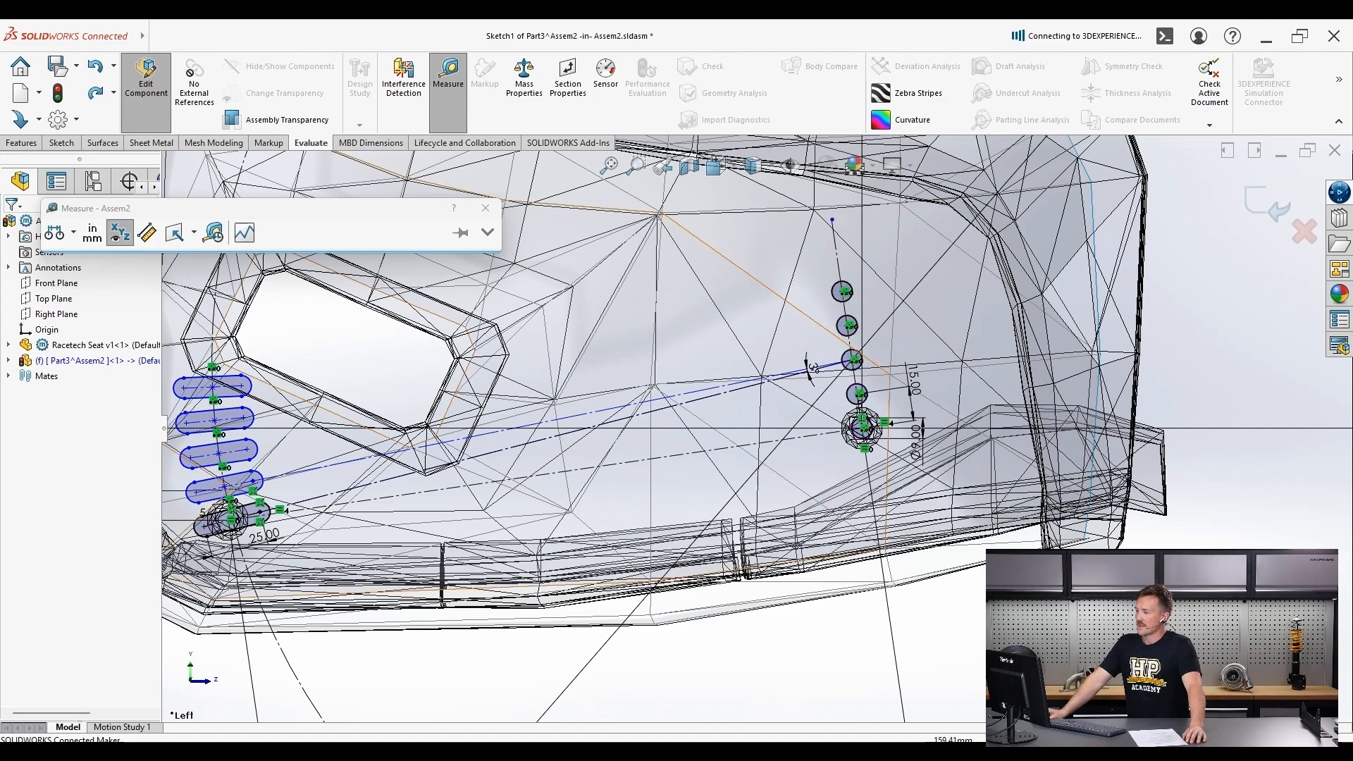
{"action": "scroll", "coordinate": [879, 290], "scroll_direction": "down", "scroll_amount": 5}
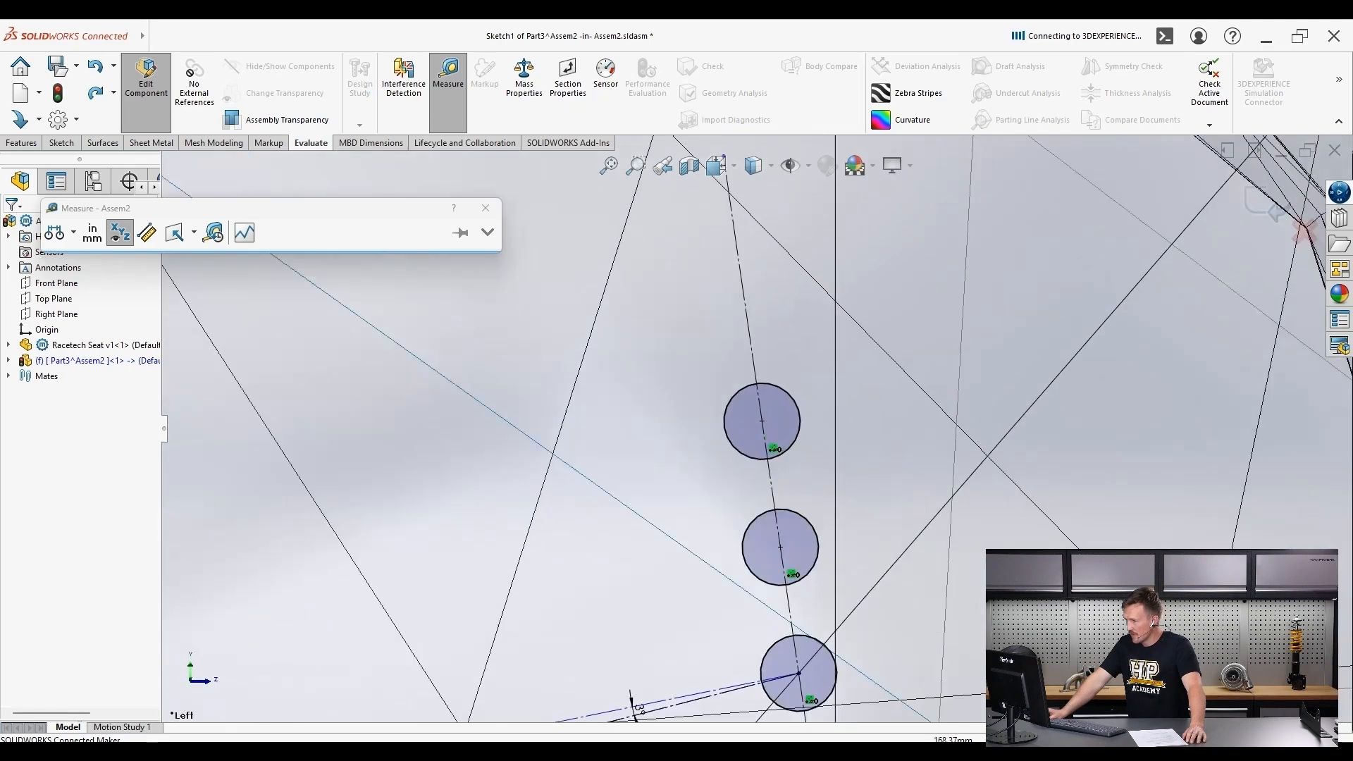
{"action": "left_click", "coordinate": [762, 421]}
{"action": "scroll", "coordinate": [762, 421], "scroll_direction": "up", "scroll_amount": 5}
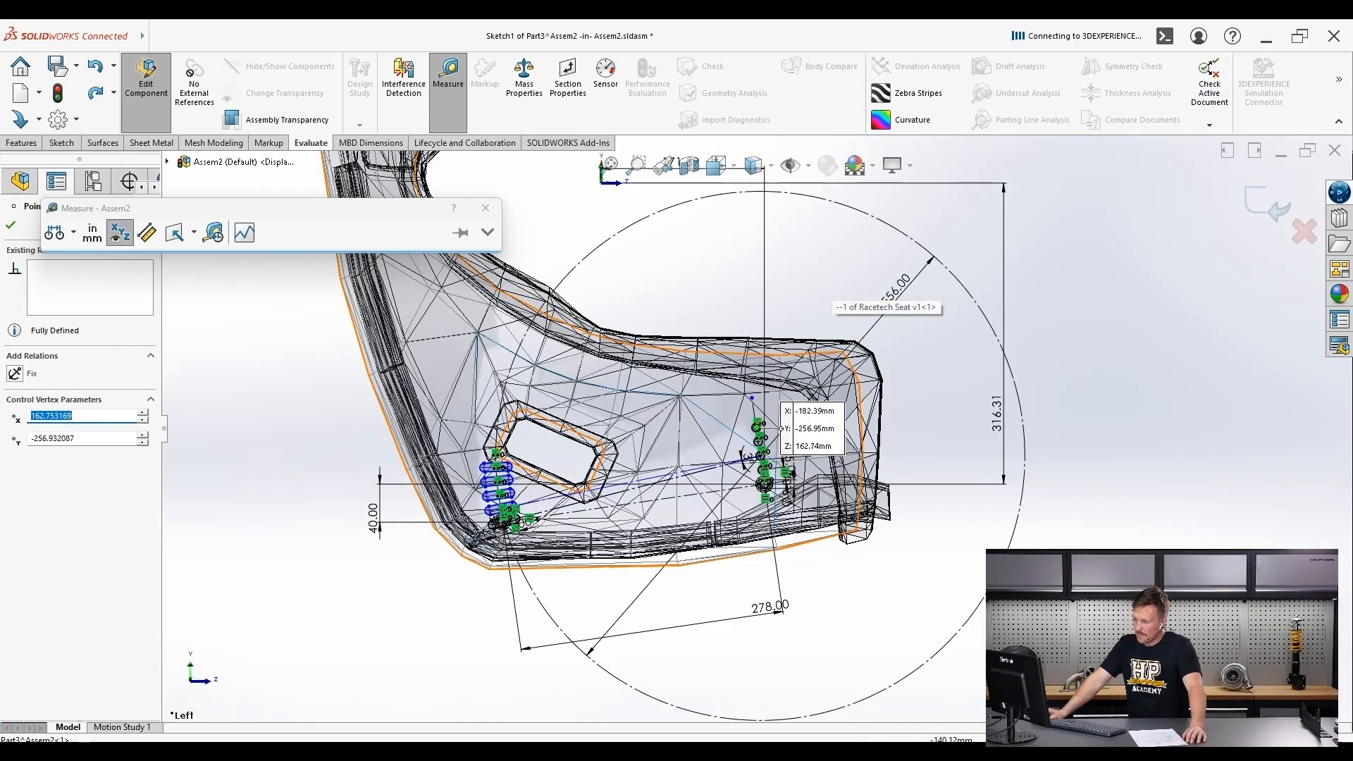
{"action": "scroll", "coordinate": [705, 451], "scroll_direction": "down", "scroll_amount": 6}
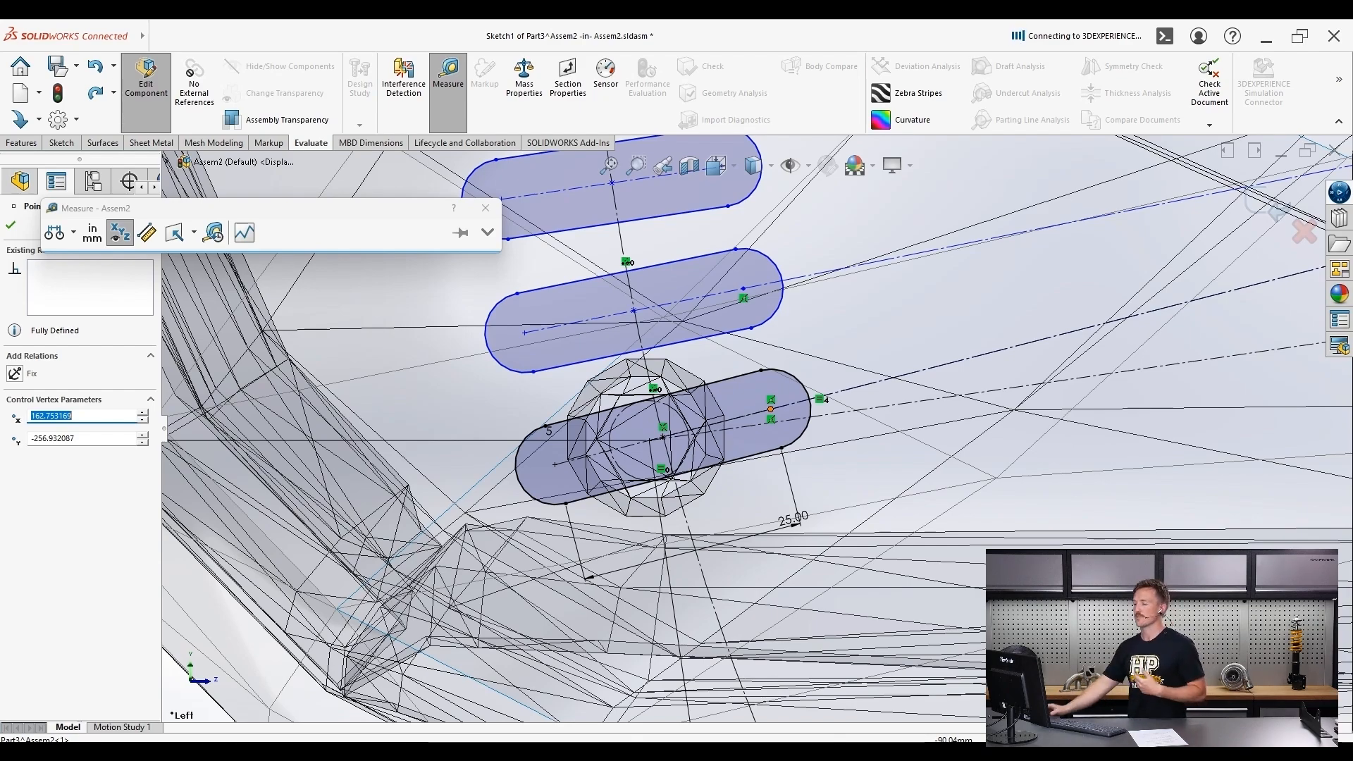
{"action": "left_click", "coordinate": [771, 409], "text": "ctrl"}
{"action": "scroll", "coordinate": [713, 446], "scroll_direction": "up", "scroll_amount": 5}
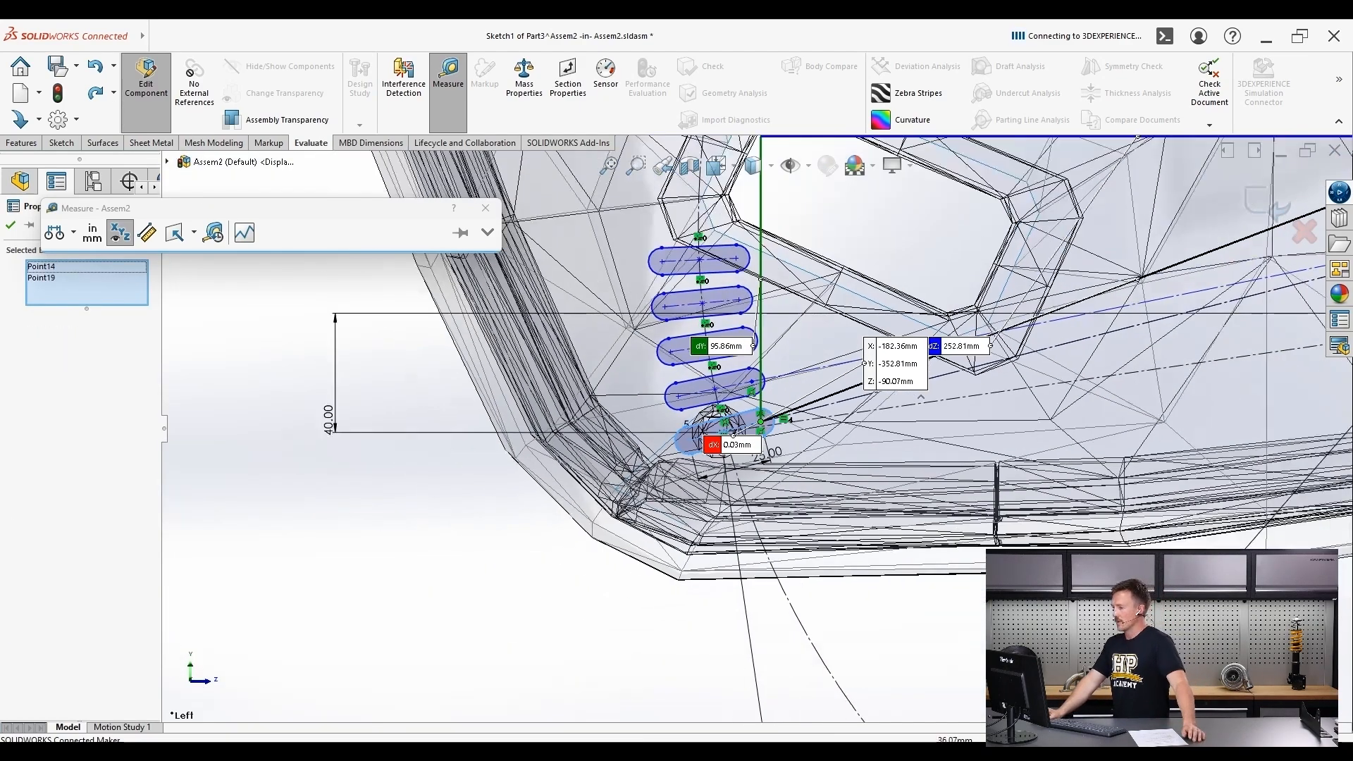
{"action": "scroll", "coordinate": [728, 442], "scroll_direction": "down", "scroll_amount": 10}
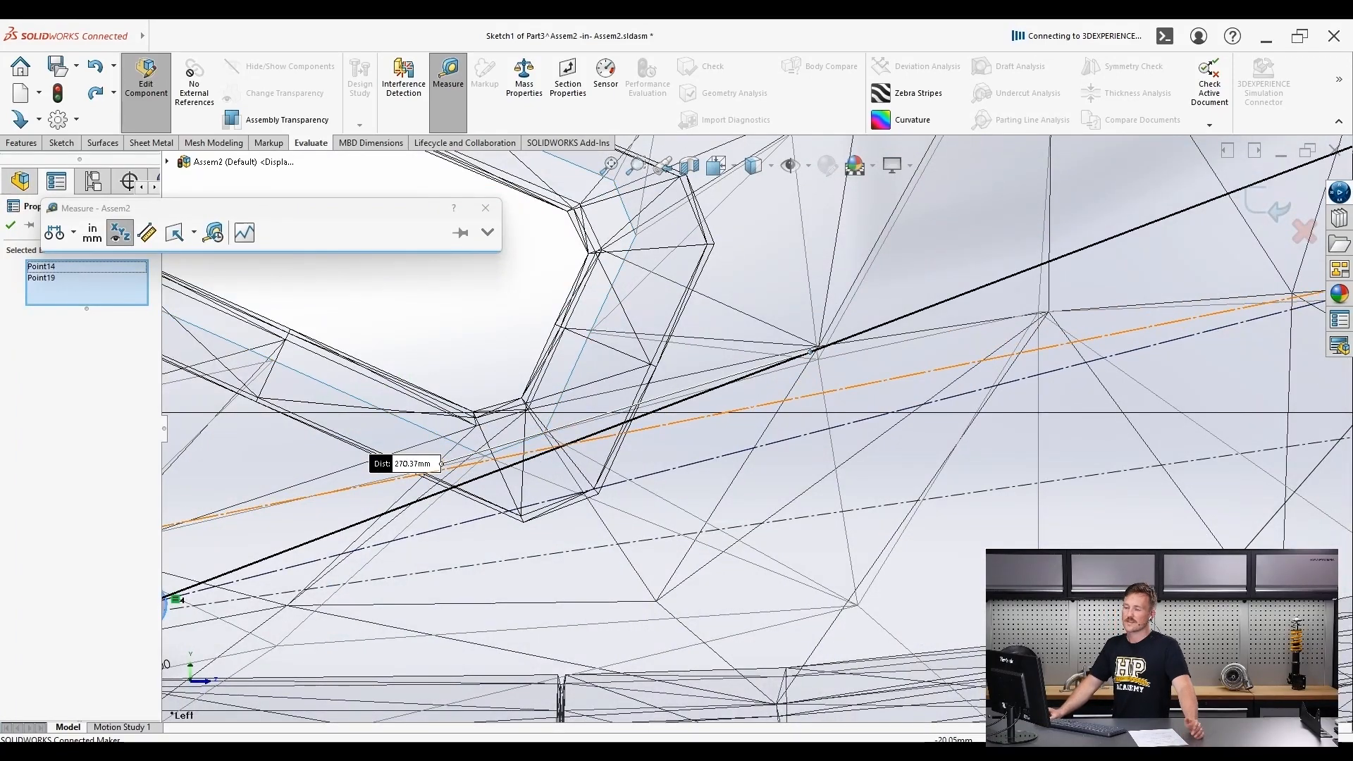
{"action": "scroll", "coordinate": [811, 351], "scroll_direction": "up", "scroll_amount": 3}
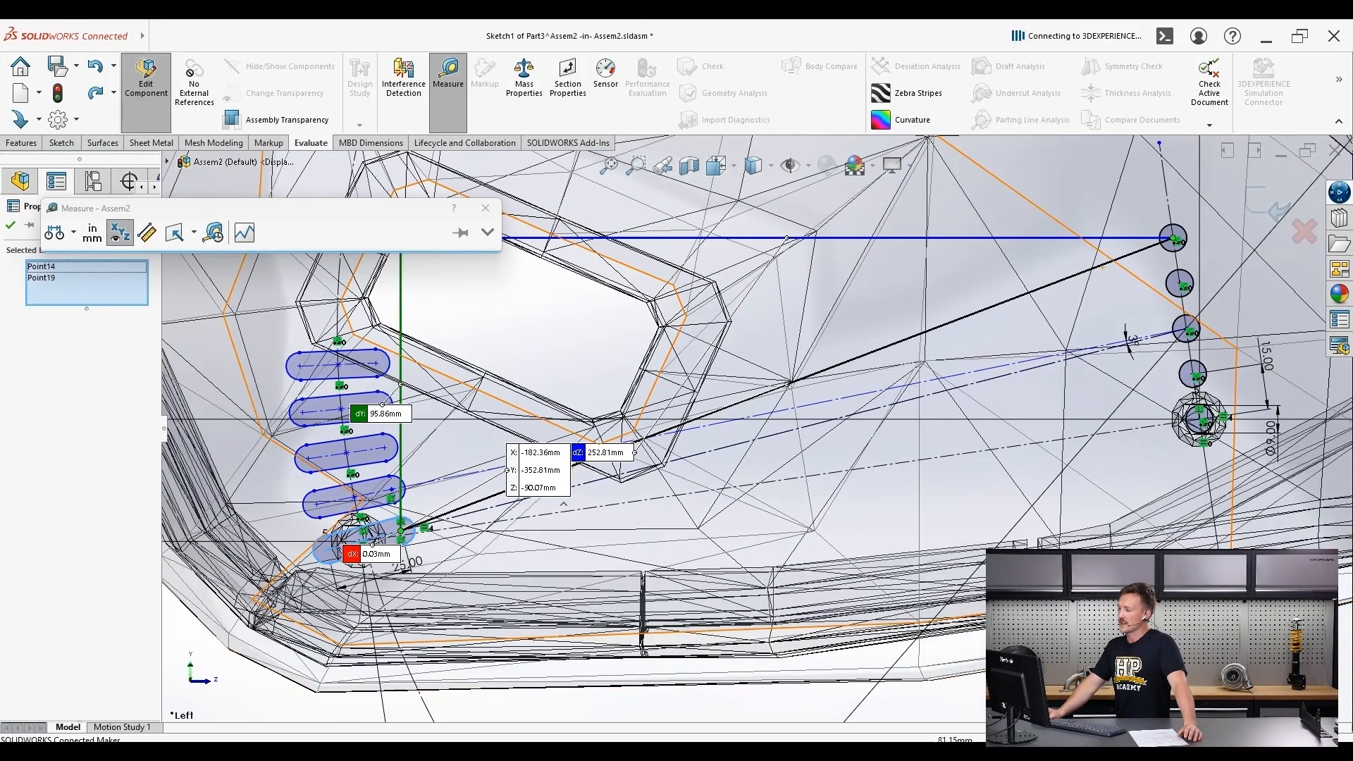
{"action": "key", "text": "Escape"}
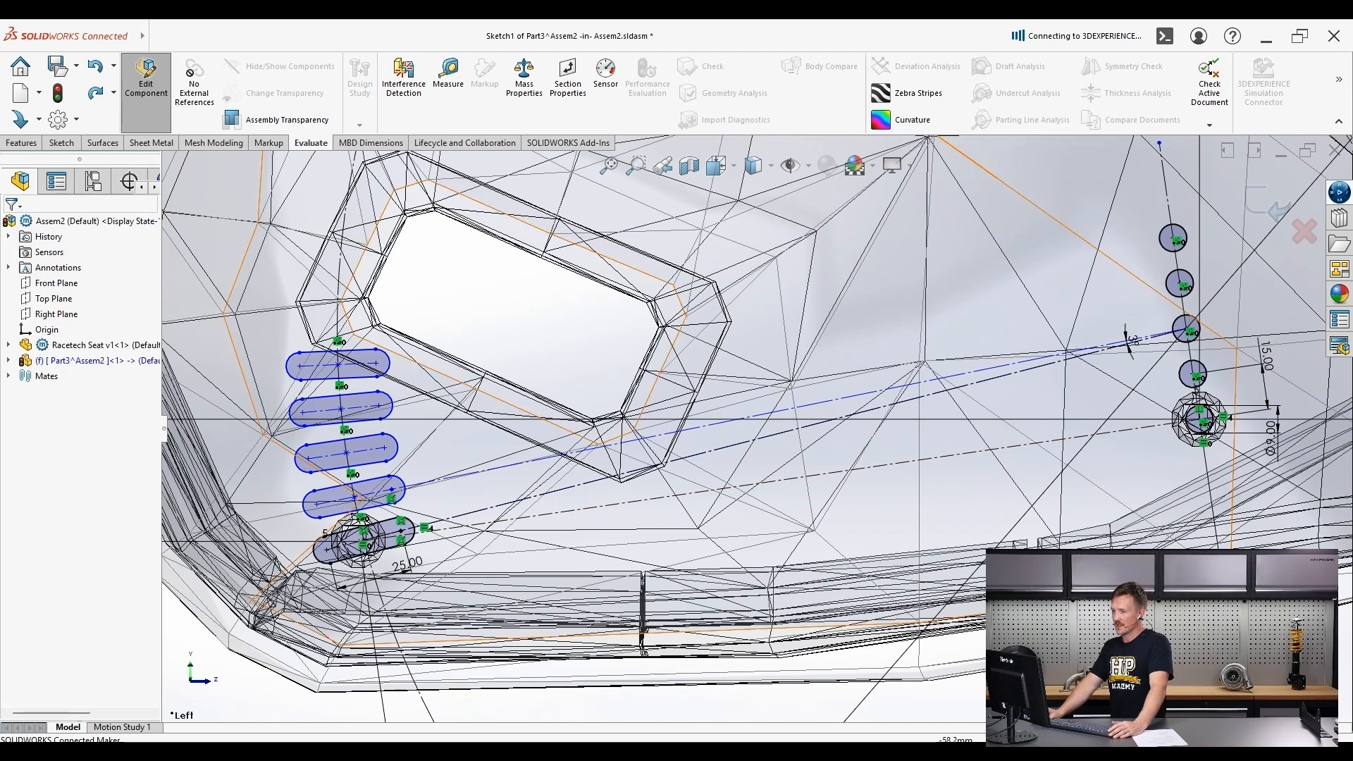
- Measure the distance from the top front hole's centre to the rear arc centre of the lowest rear slot
{"action": "left_click", "coordinate": [449, 74]}
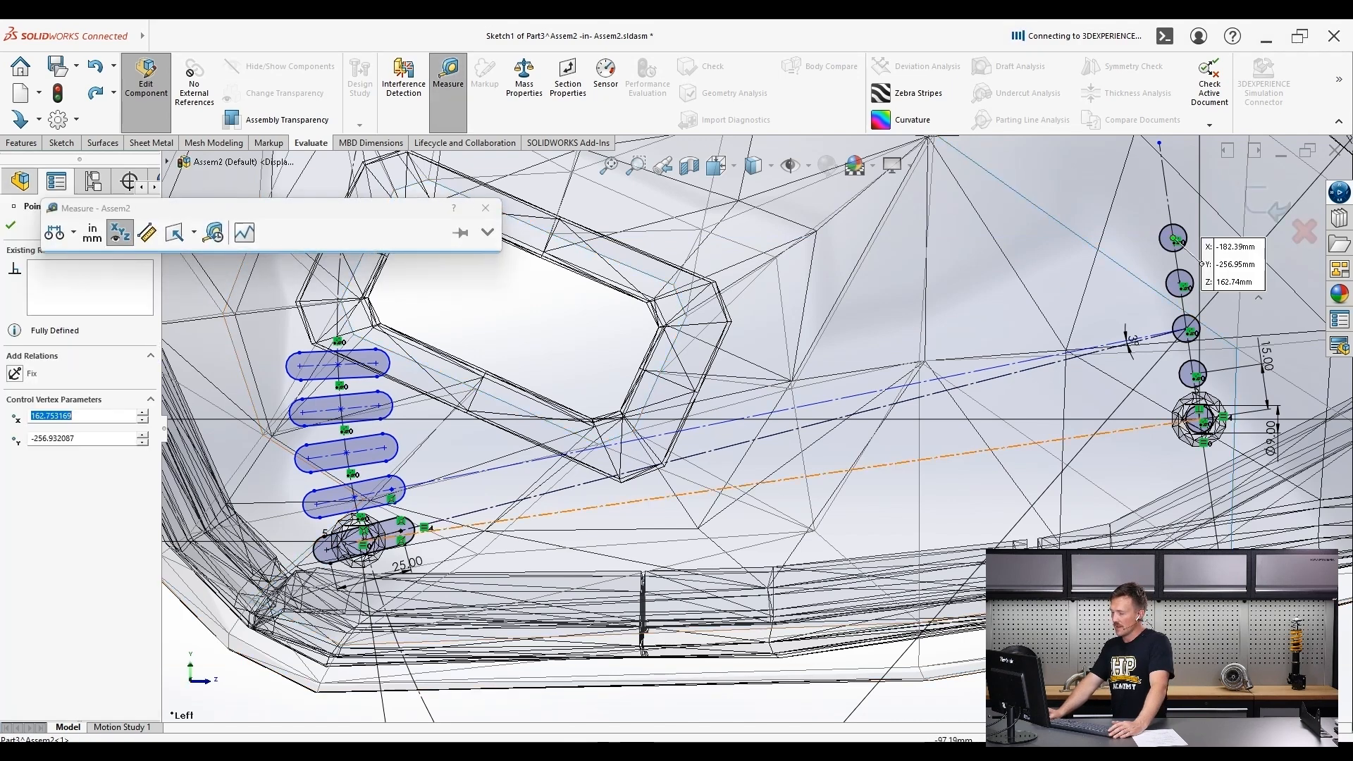
{"action": "scroll", "coordinate": [331, 546], "scroll_direction": "down", "scroll_amount": 4}
{"action": "left_click", "coordinate": [421, 535]}
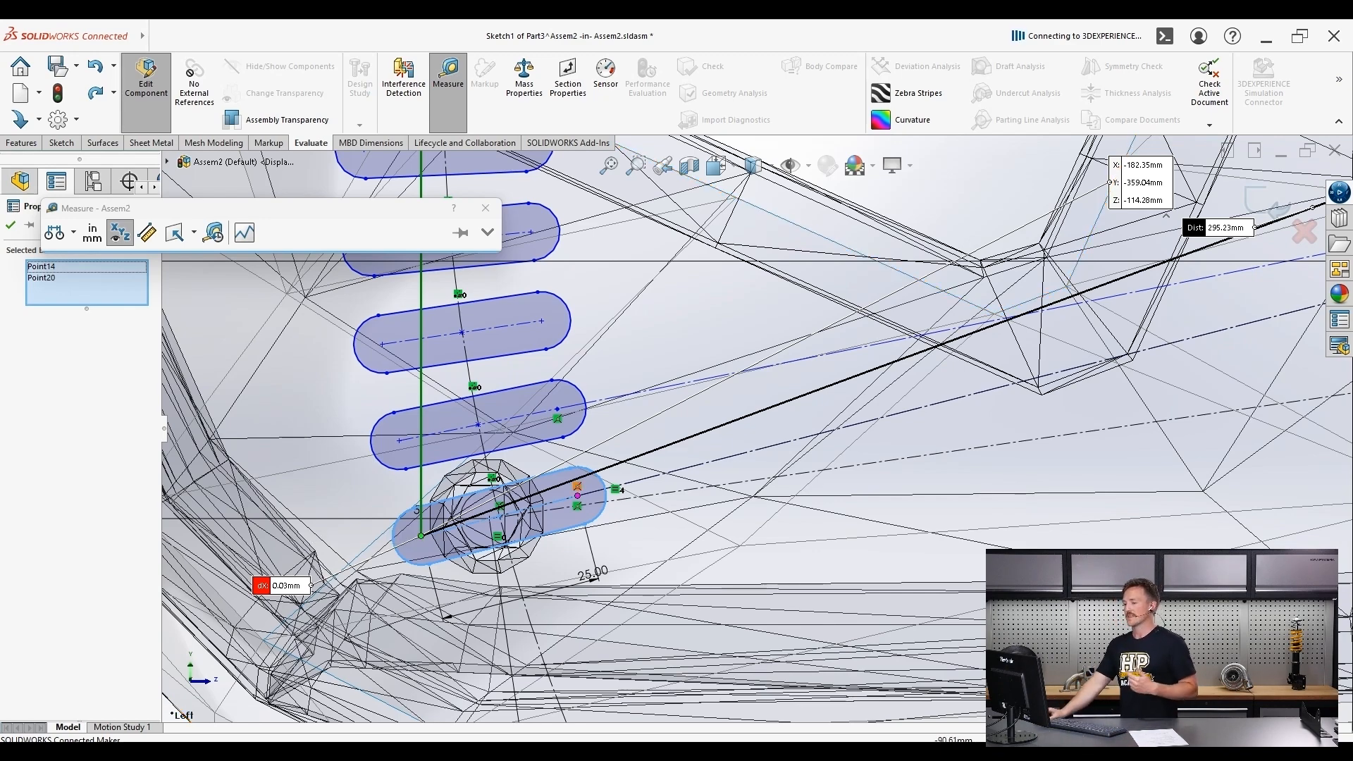
{"action": "scroll", "coordinate": [760, 430], "scroll_direction": "up", "scroll_amount": 5}
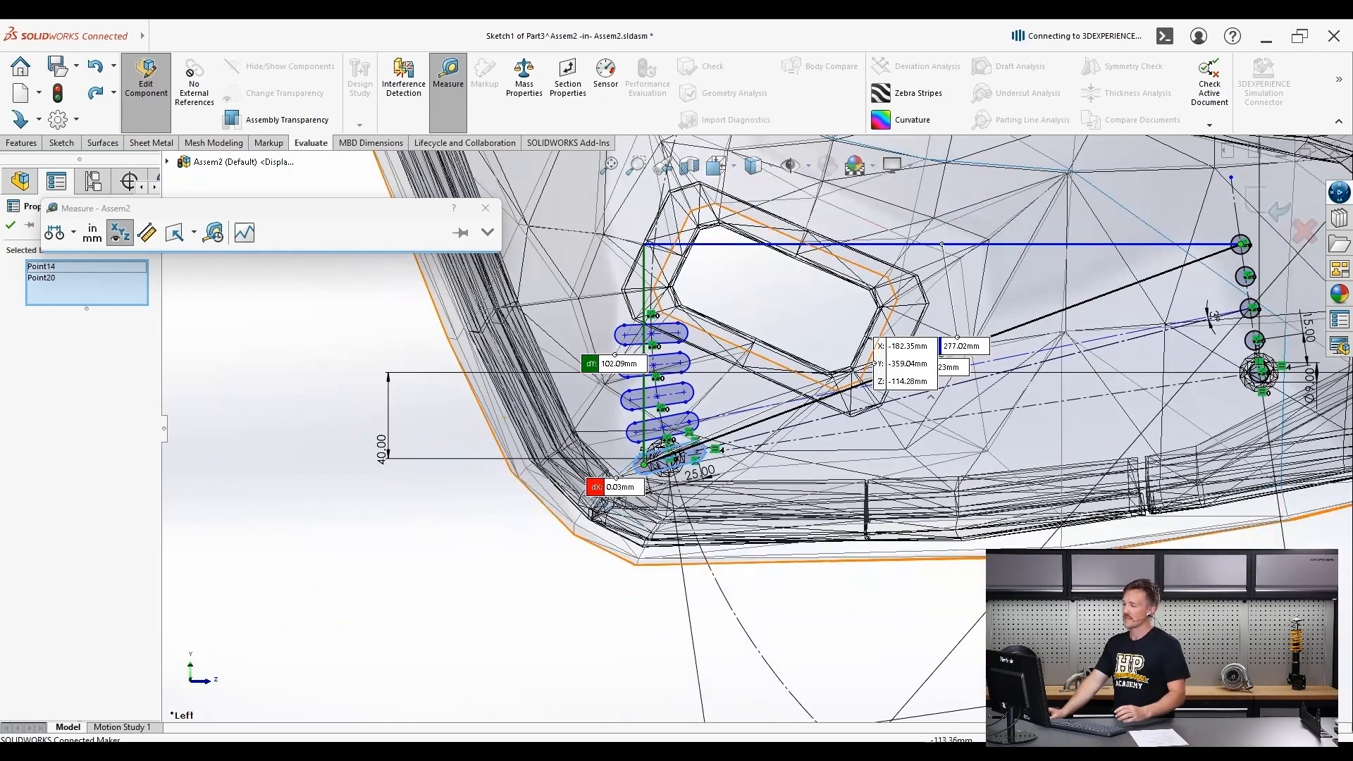
{"action": "key", "text": "Escape"}
- Measure the distance from the lowest front hole's centre to the front arc centre of the top rear slot
{"action": "left_click", "coordinate": [449, 84]}
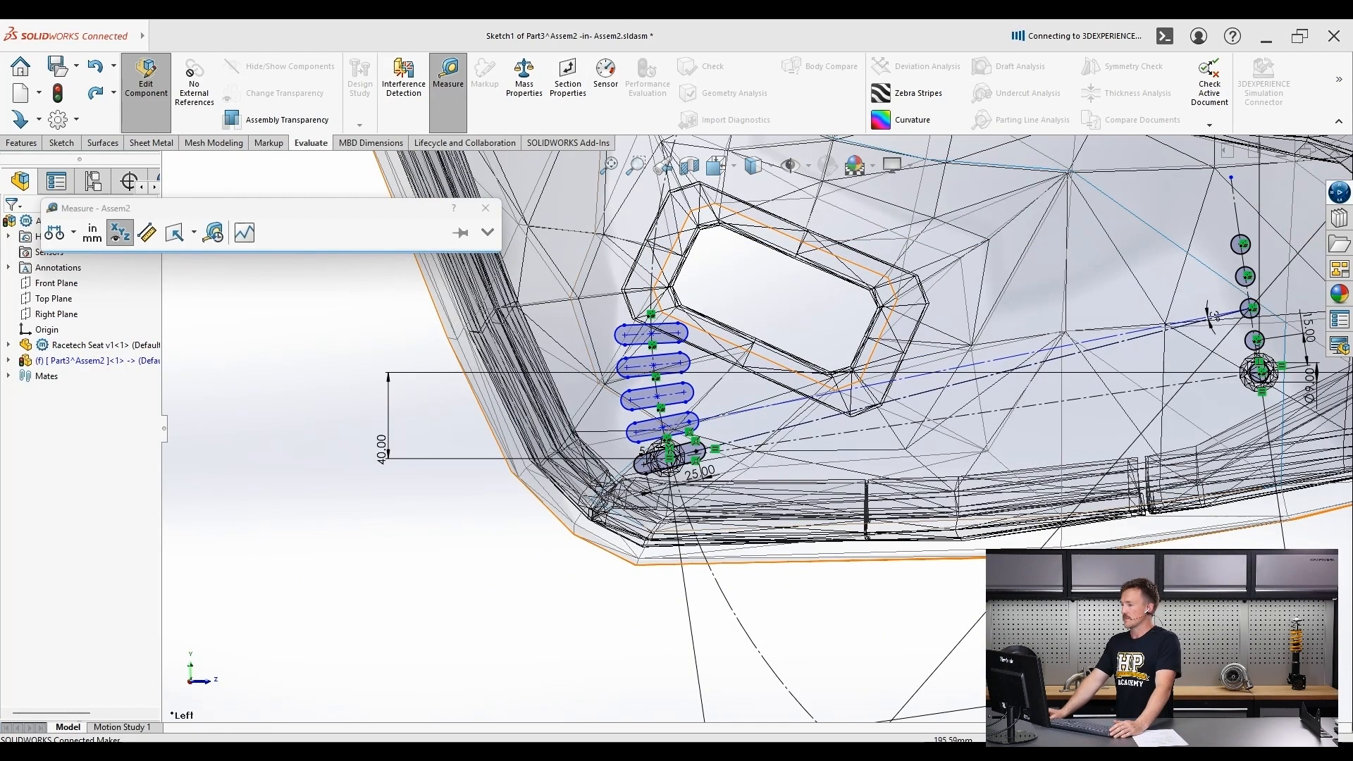
{"action": "scroll", "coordinate": [1234, 368], "scroll_direction": "down", "scroll_amount": 4}
{"action": "left_click", "coordinate": [1072, 386]}
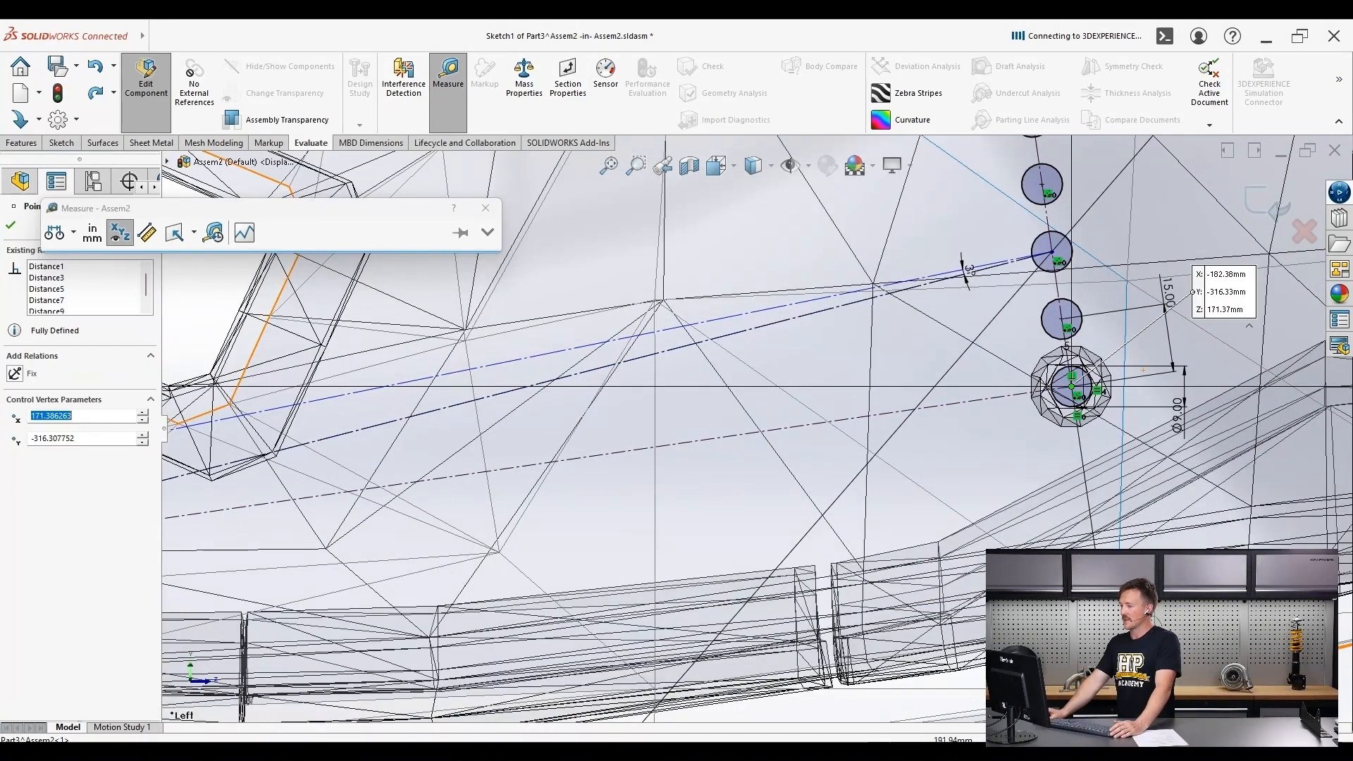
{"action": "scroll", "coordinate": [1072, 386], "scroll_direction": "up", "scroll_amount": 6}
{"action": "scroll", "coordinate": [479, 354], "scroll_direction": "down", "scroll_amount": 5}
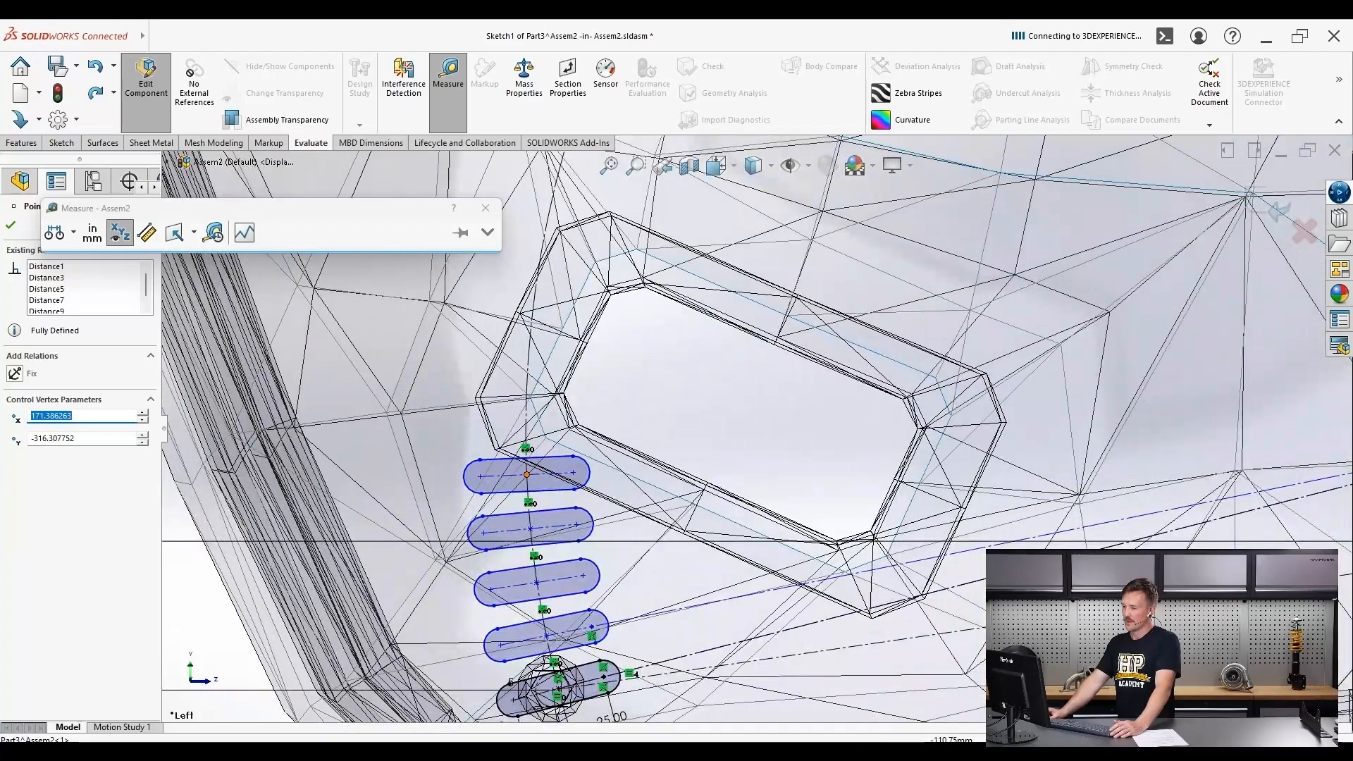
{"action": "left_click", "coordinate": [527, 475]}
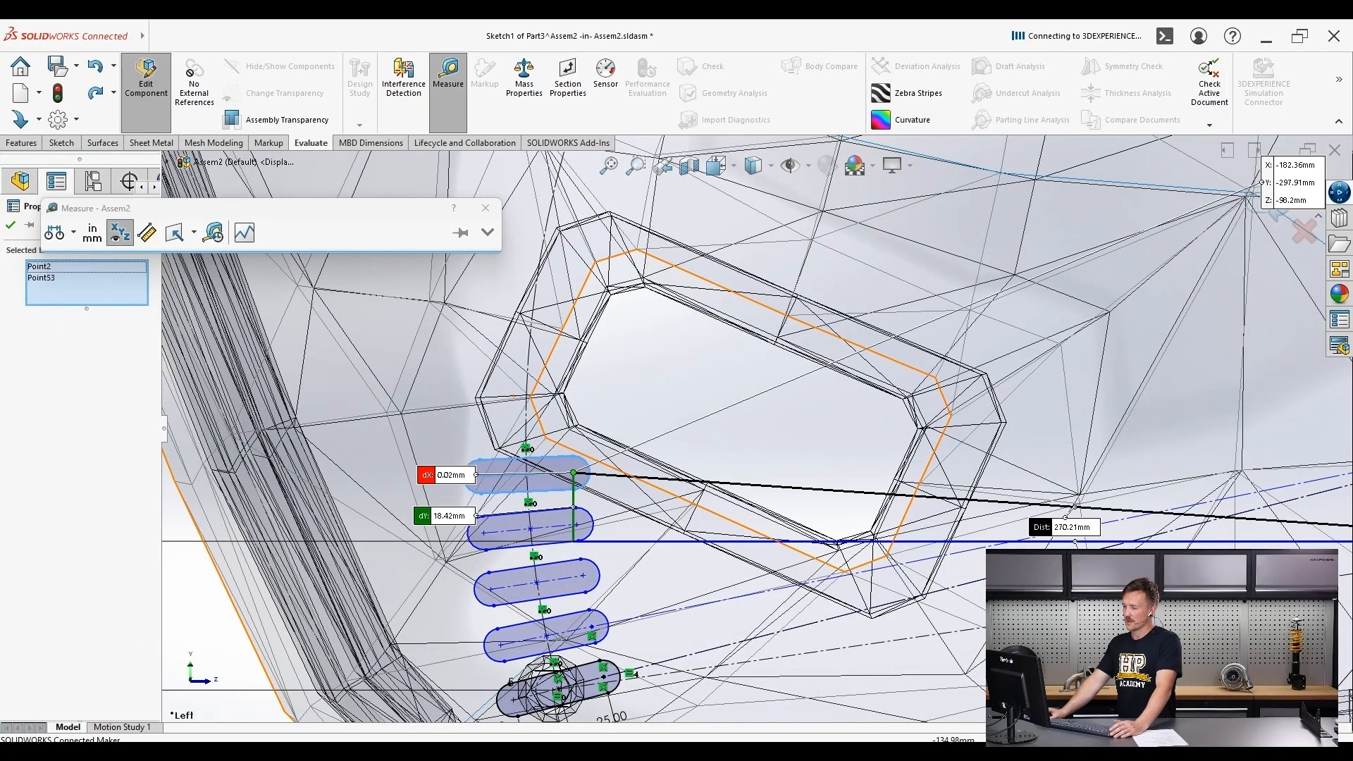
{"action": "scroll", "coordinate": [775, 426], "scroll_direction": "up", "scroll_amount": 3}
{"action": "scroll", "coordinate": [1029, 586], "scroll_direction": "down", "scroll_amount": 3}
{"action": "key", "text": "Escape"}
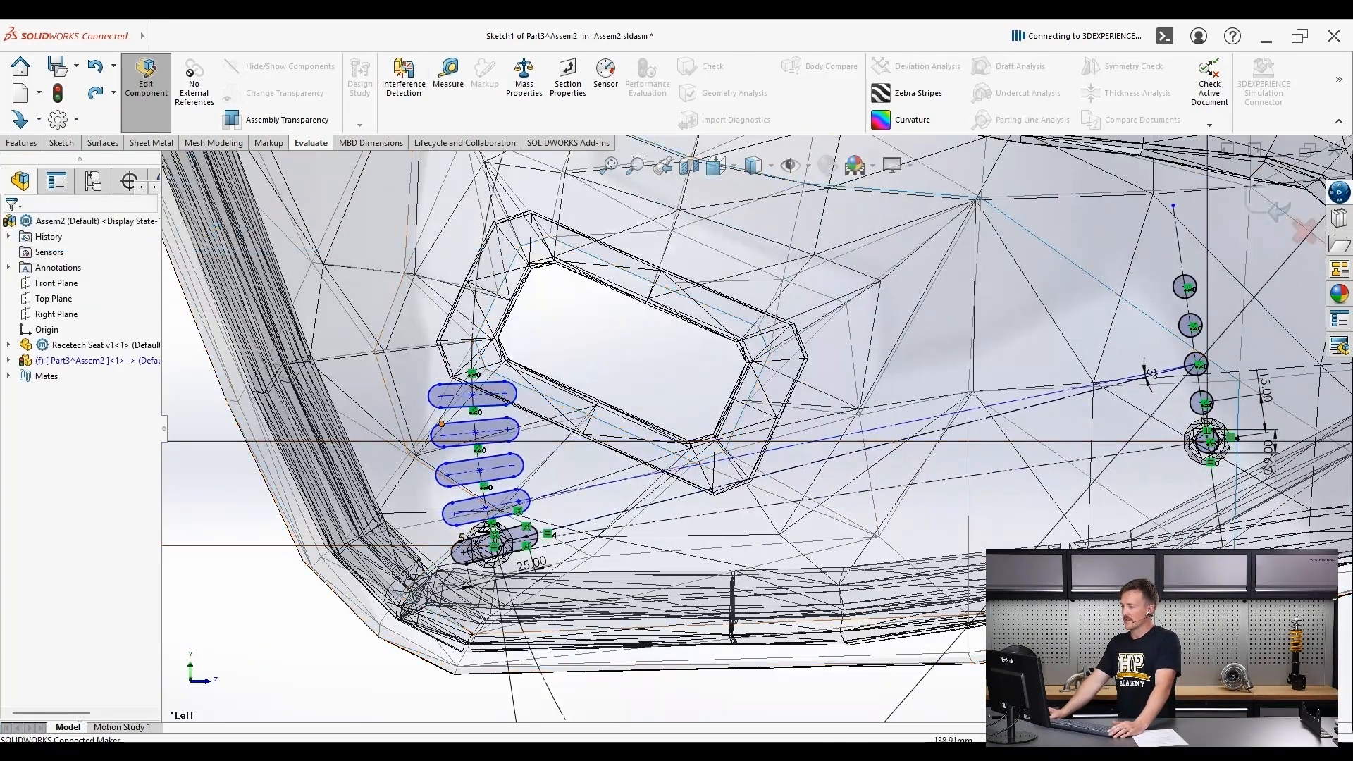
- Measure the distance from the lowest front hole's centre to the rear arc centre of the top rear slot
{"action": "left_click", "coordinate": [448, 74]}
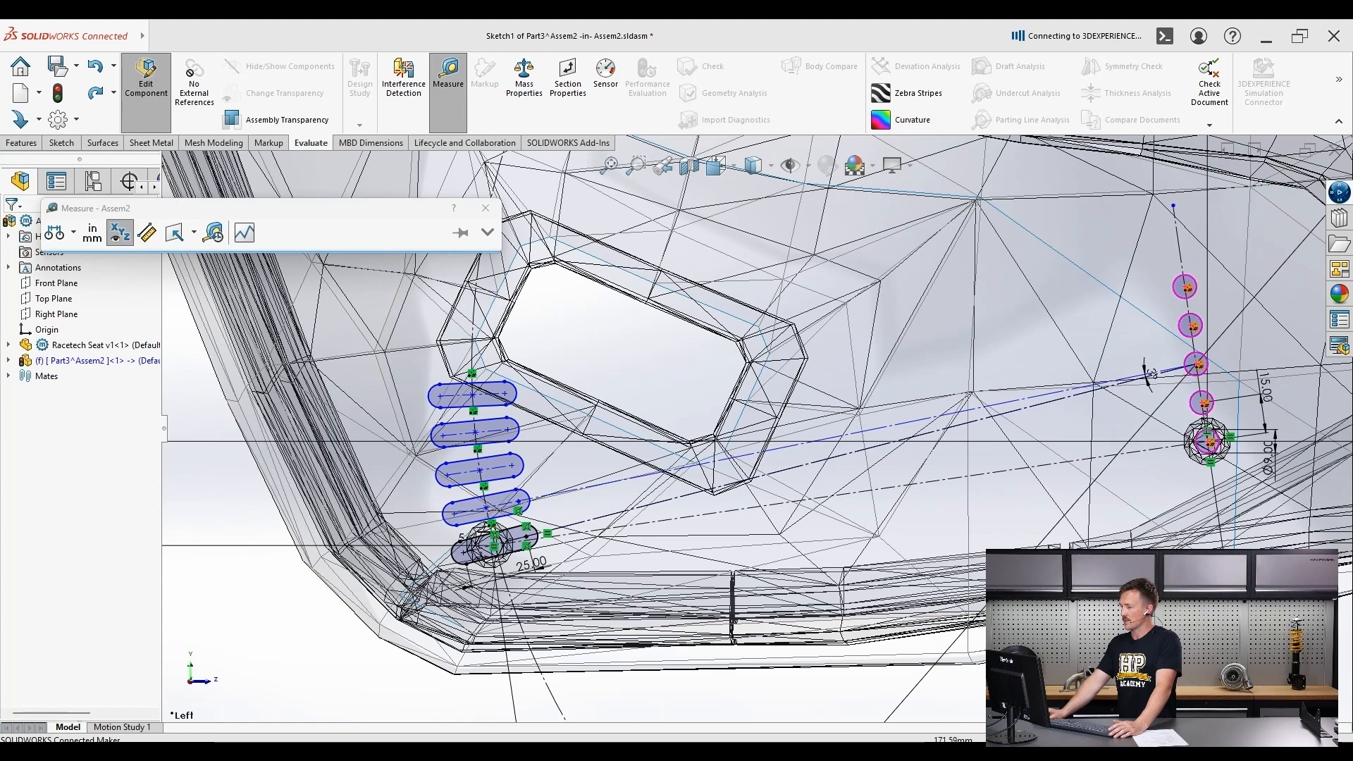
{"action": "left_click", "coordinate": [1274, 398]}
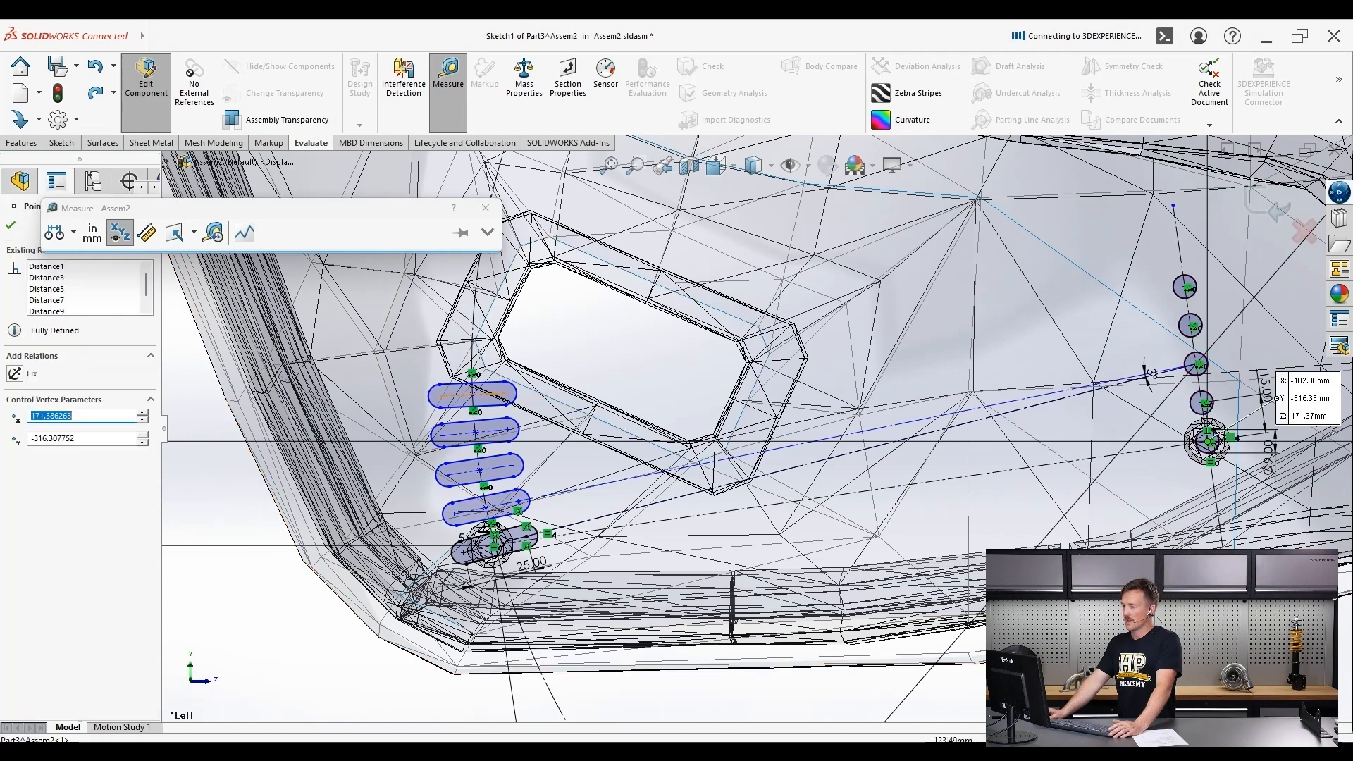
{"action": "left_click", "coordinate": [1208, 442]}
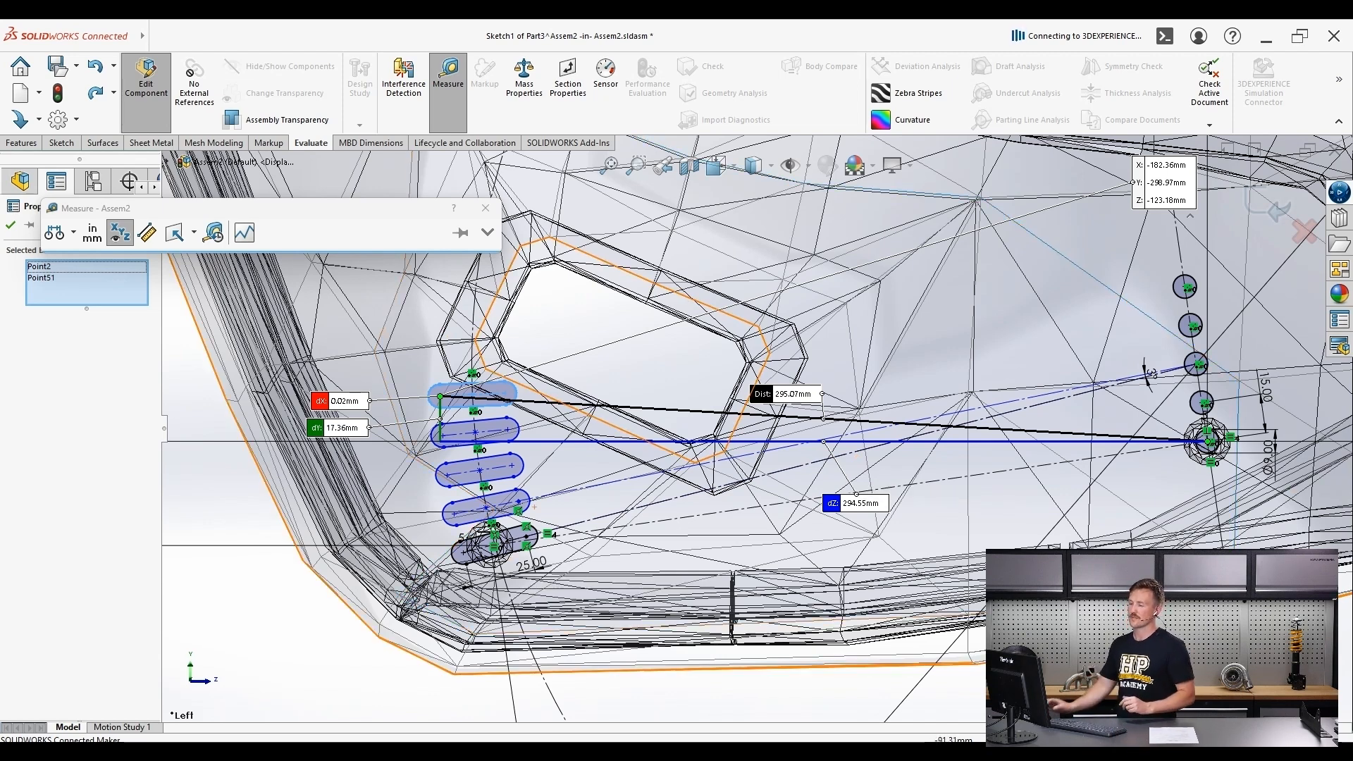
{"action": "key", "text": "Escape"}
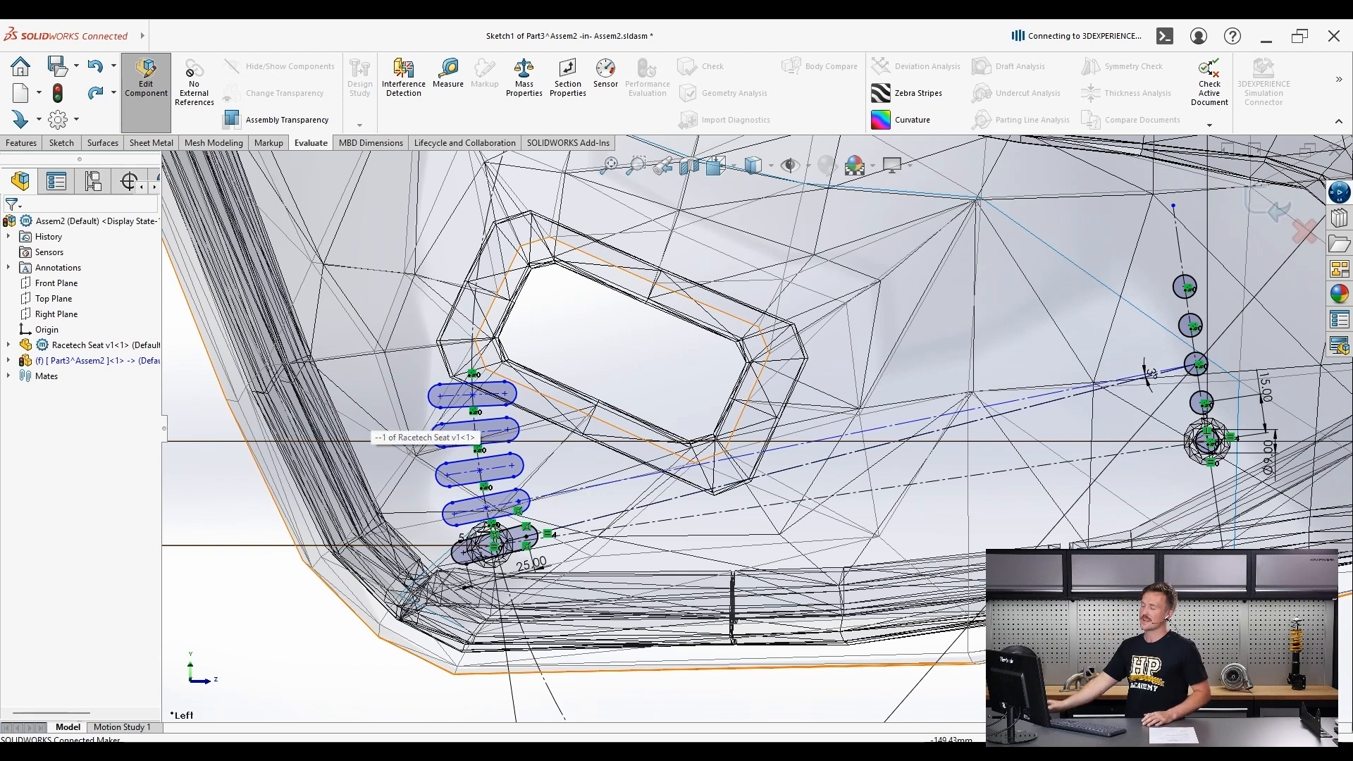
- Examine the front hole and rear slot patterns against the full side profile of the seat
{"action": "scroll", "coordinate": [768, 431], "scroll_direction": "up", "scroll_amount": 3}
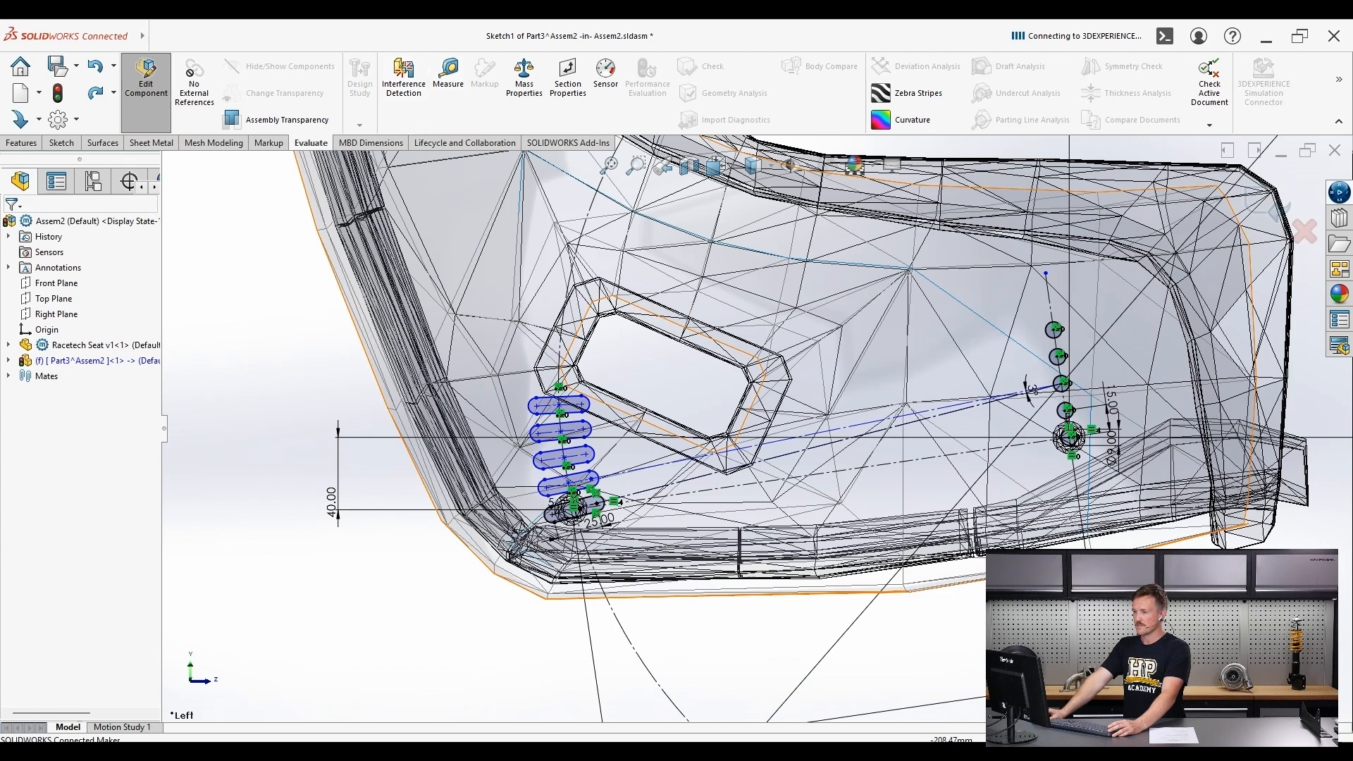
{"action": "left_click", "coordinate": [62, 143]}
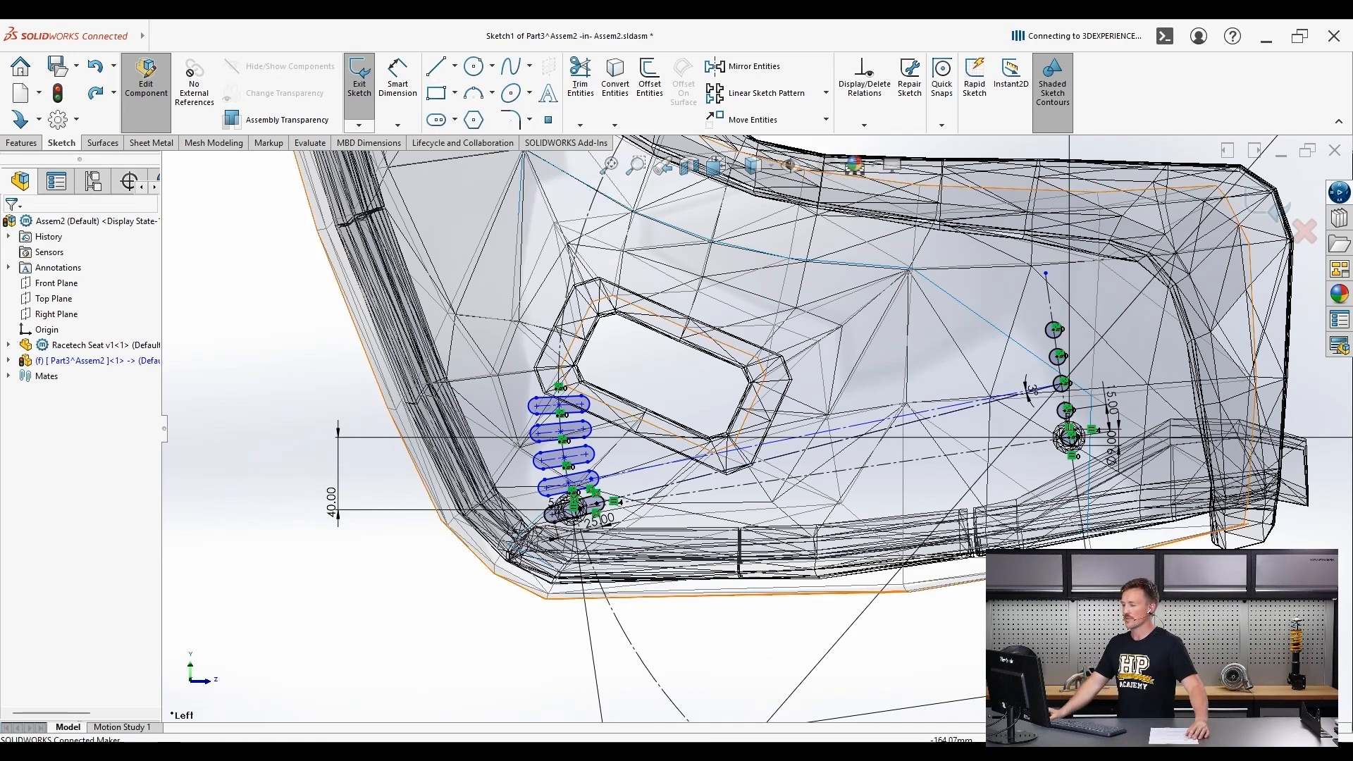
{"action": "scroll", "coordinate": [756, 417], "scroll_direction": "up", "scroll_amount": 3}
{"action": "scroll", "coordinate": [1006, 584], "scroll_direction": "down", "scroll_amount": 3}
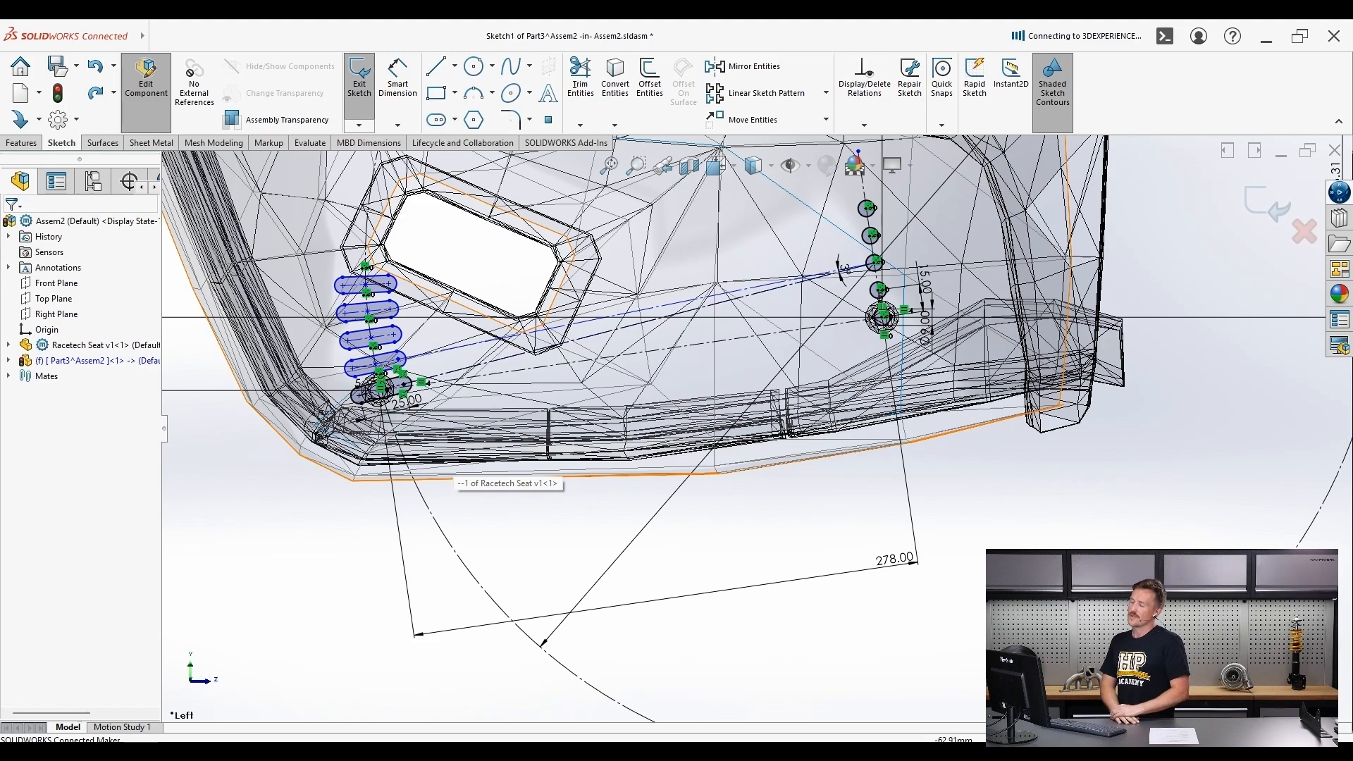
{"action": "scroll", "coordinate": [757, 424], "scroll_direction": "up", "scroll_amount": 5}
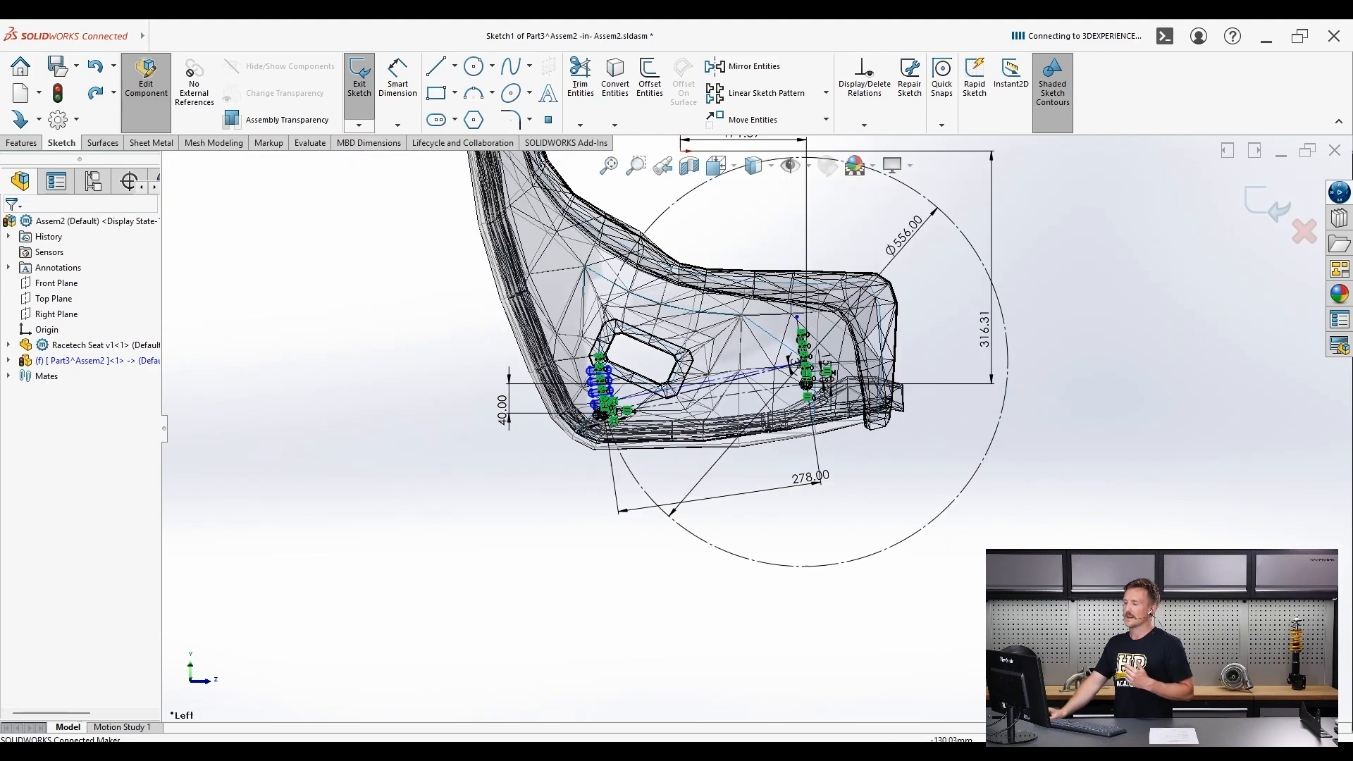
{"action": "scroll", "coordinate": [776, 494], "scroll_direction": "up", "scroll_amount": 3}
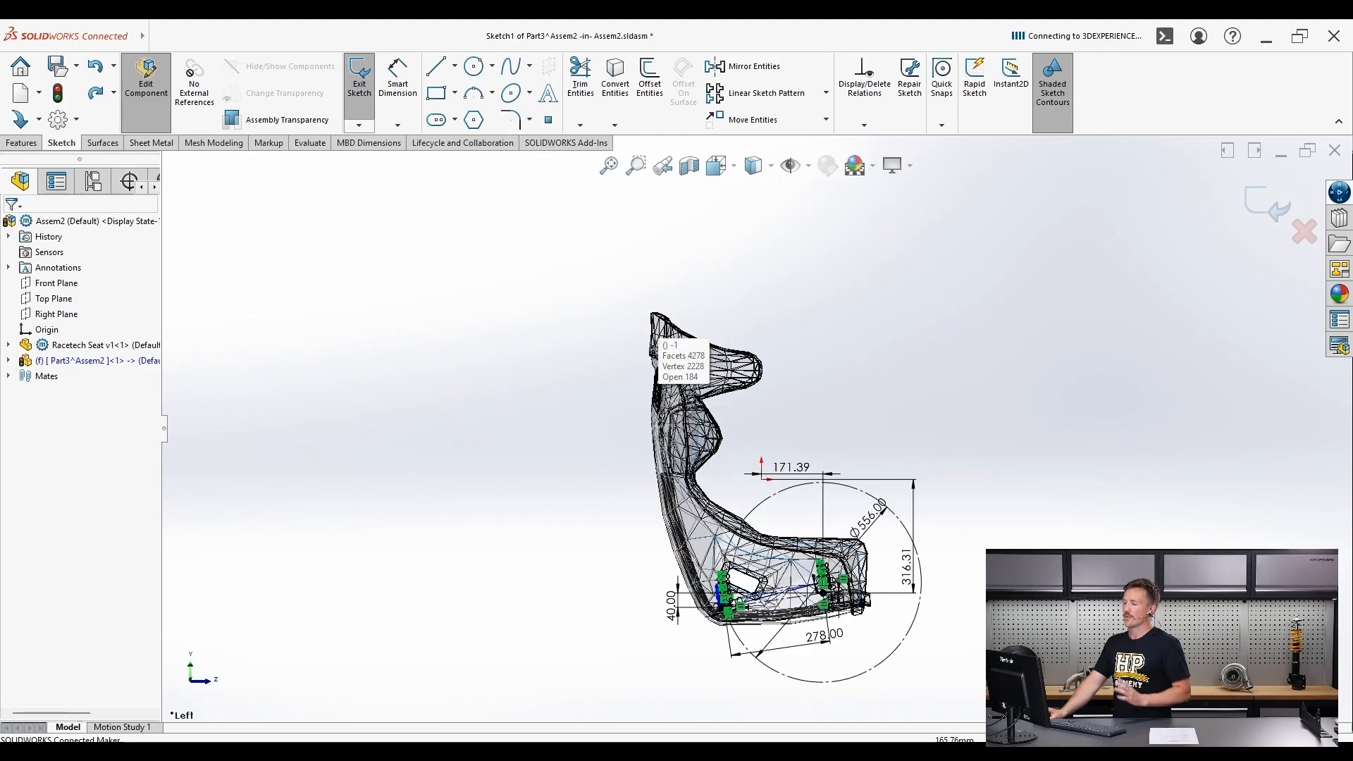
{"action": "scroll", "coordinate": [858, 691], "scroll_direction": "down", "scroll_amount": 2}
{"action": "scroll", "coordinate": [800, 553], "scroll_direction": "up", "scroll_amount": 1}
{"action": "scroll", "coordinate": [801, 258], "scroll_direction": "down", "scroll_amount": 1}
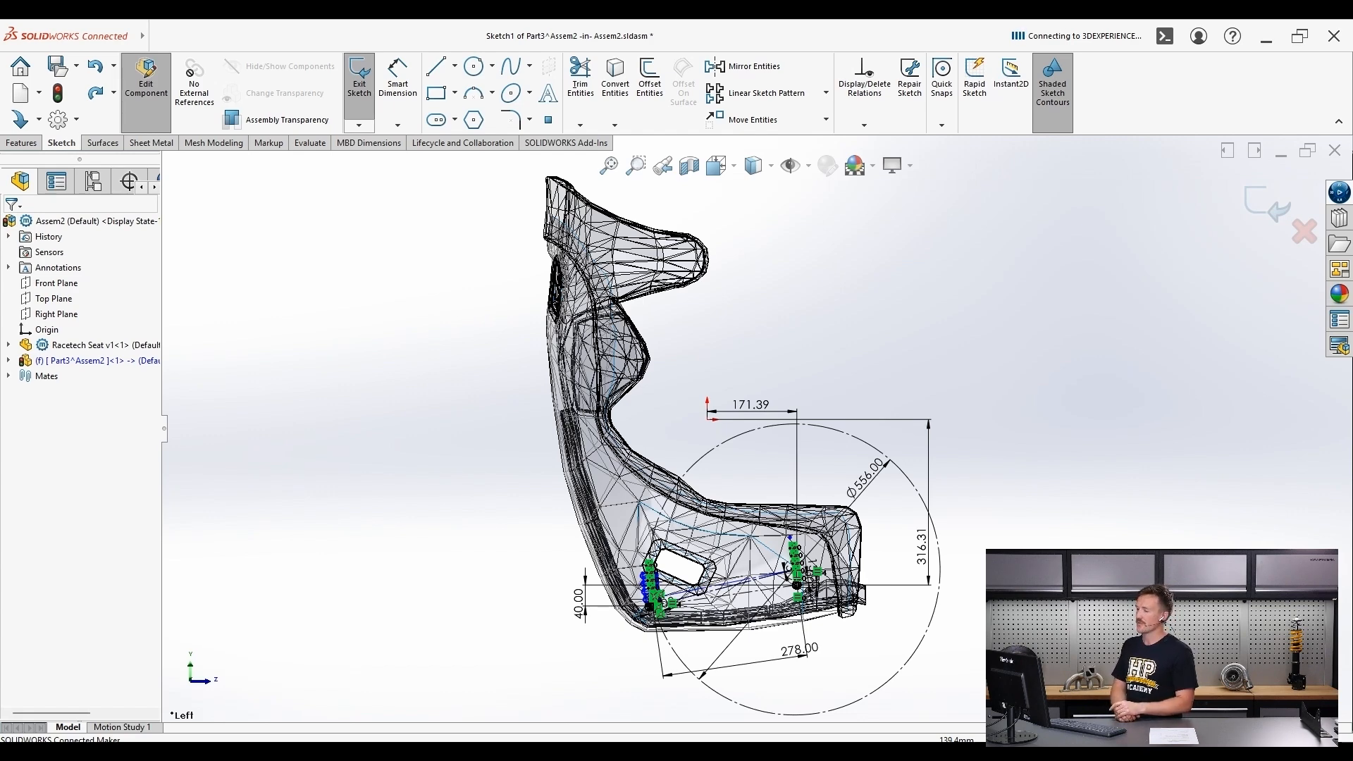
{"action": "scroll", "coordinate": [734, 617], "scroll_direction": "up", "scroll_amount": 2}
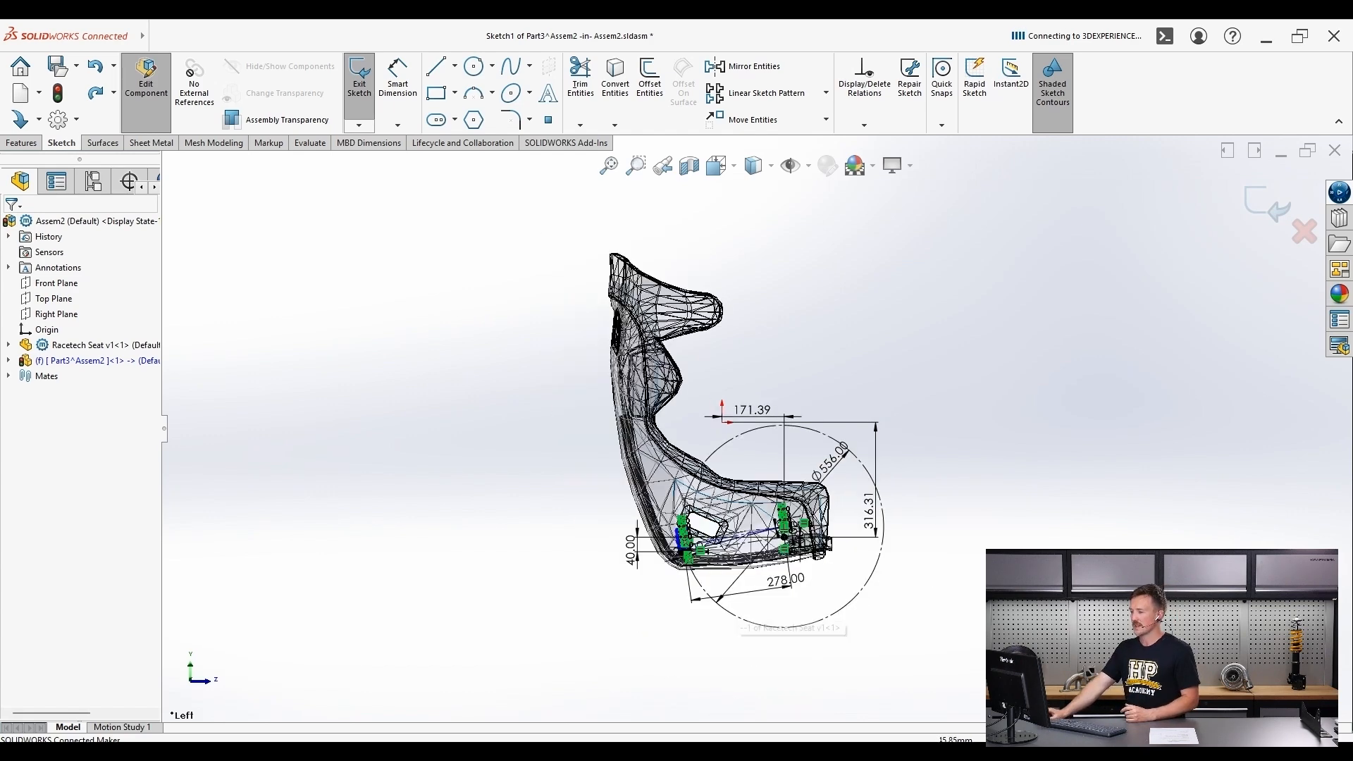
{"action": "scroll", "coordinate": [733, 618], "scroll_direction": "down", "scroll_amount": 5}
{"action": "scroll", "coordinate": [507, 515], "scroll_direction": "down", "scroll_amount": 2}
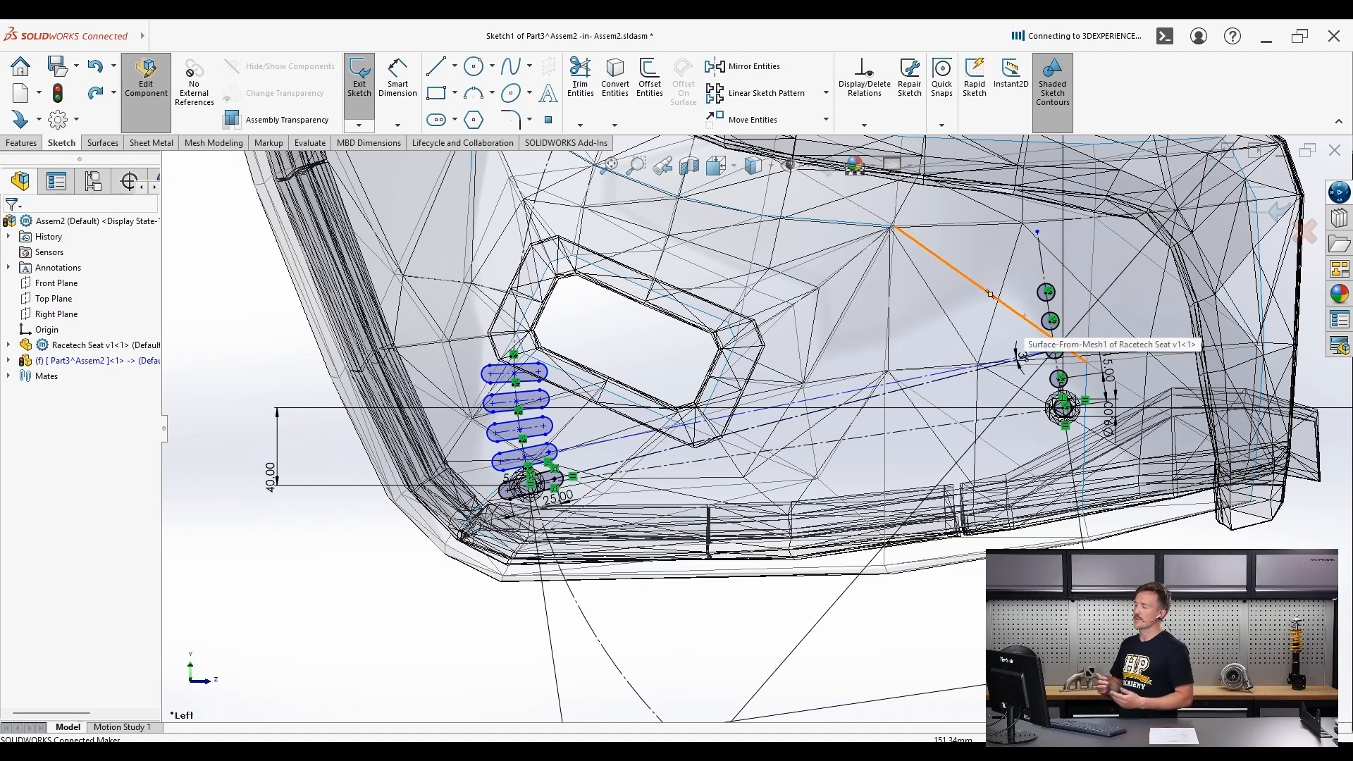
{"action": "key", "text": "f"}
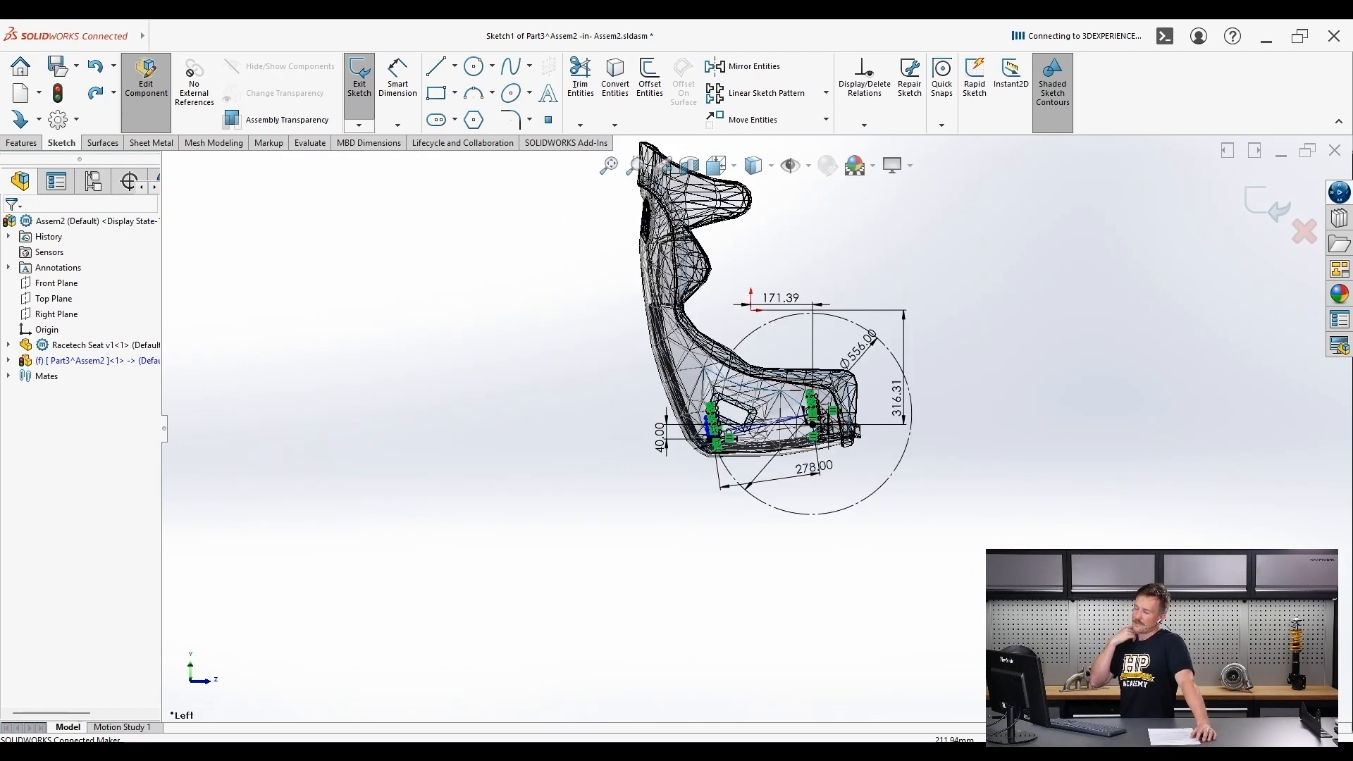
{"action": "scroll", "coordinate": [769, 477], "scroll_direction": "up", "scroll_amount": 1}
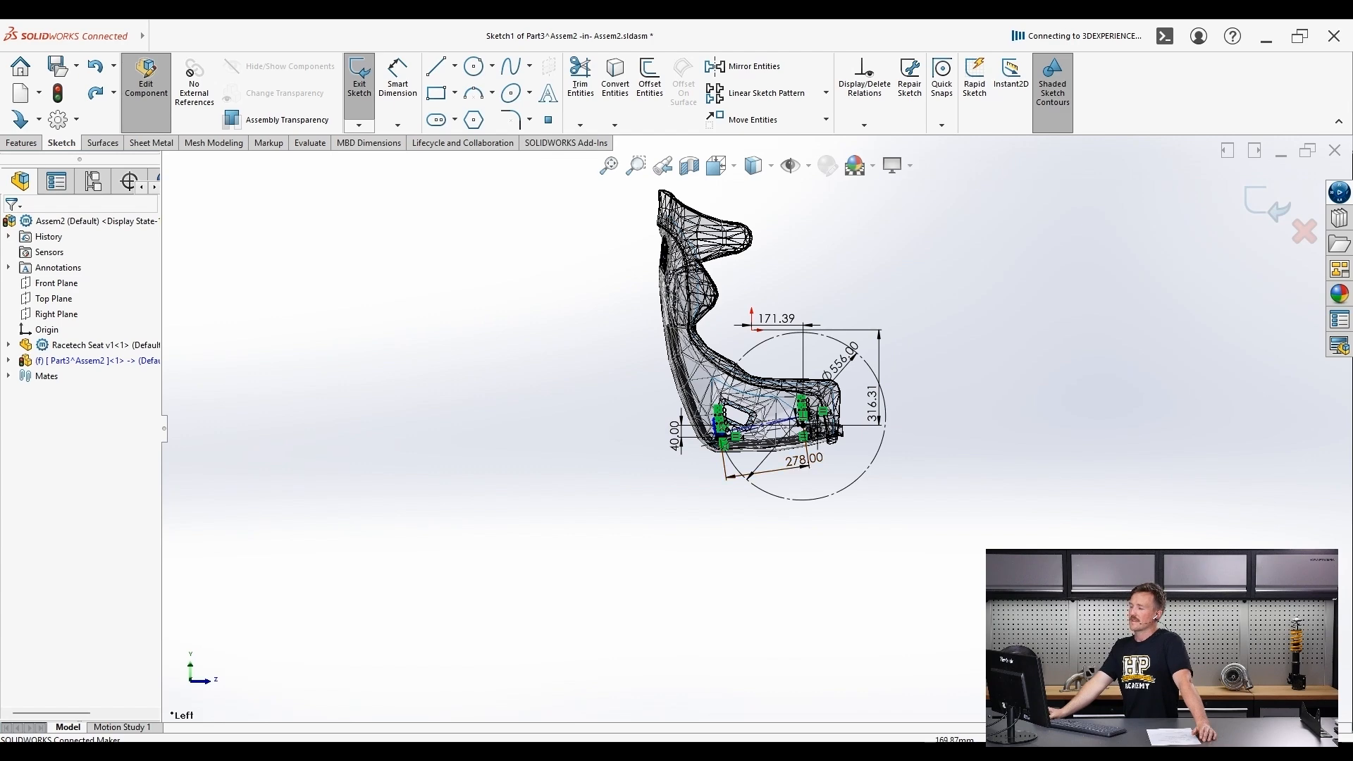
{"action": "scroll", "coordinate": [811, 200], "scroll_direction": "down", "scroll_amount": 2}
{"action": "scroll", "coordinate": [808, 180], "scroll_direction": "down", "scroll_amount": 1}
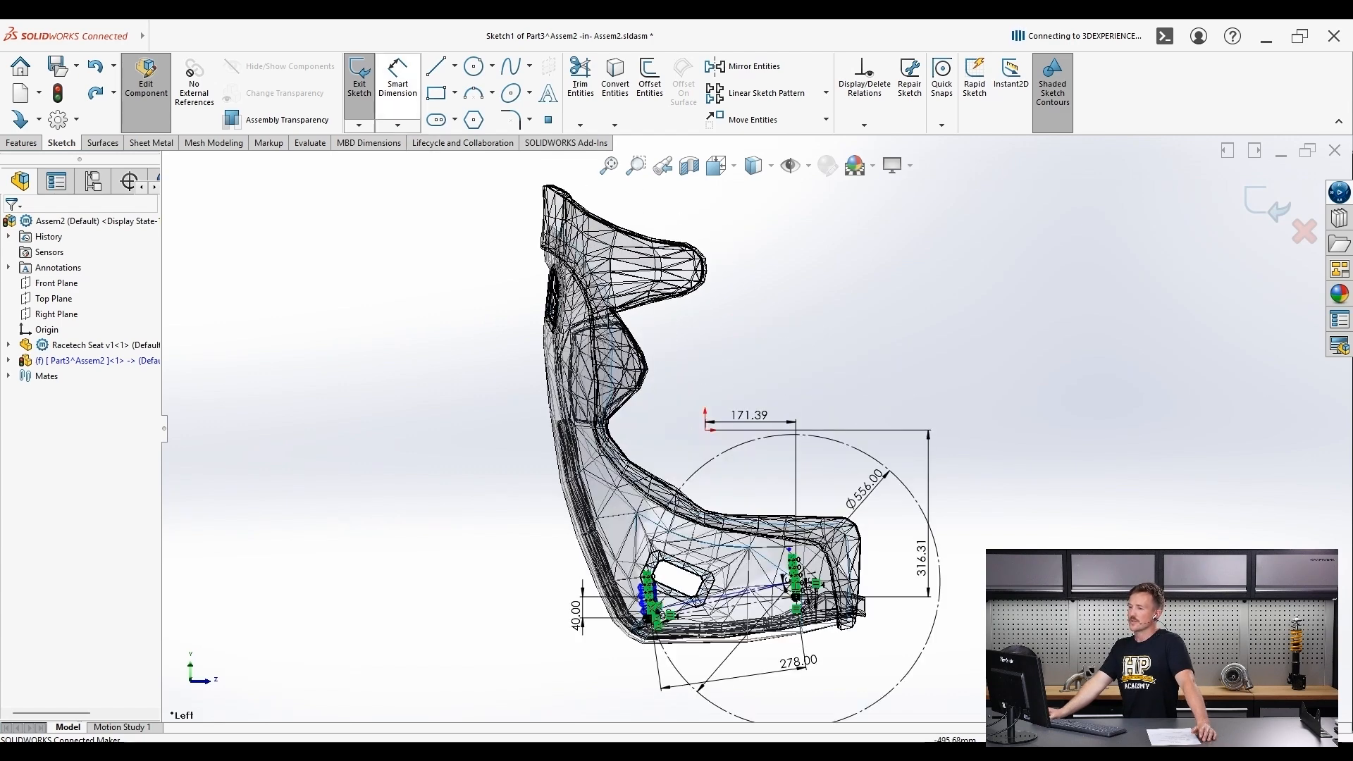
- Sketch a sloping line about 376 mm long beneath the seat base, spanning past the front holes and rear slots
{"action": "left_click", "coordinate": [437, 67]}
{"action": "scroll", "coordinate": [759, 429], "scroll_direction": "up", "scroll_amount": 5}
{"action": "scroll", "coordinate": [758, 575], "scroll_direction": "down", "scroll_amount": 8}
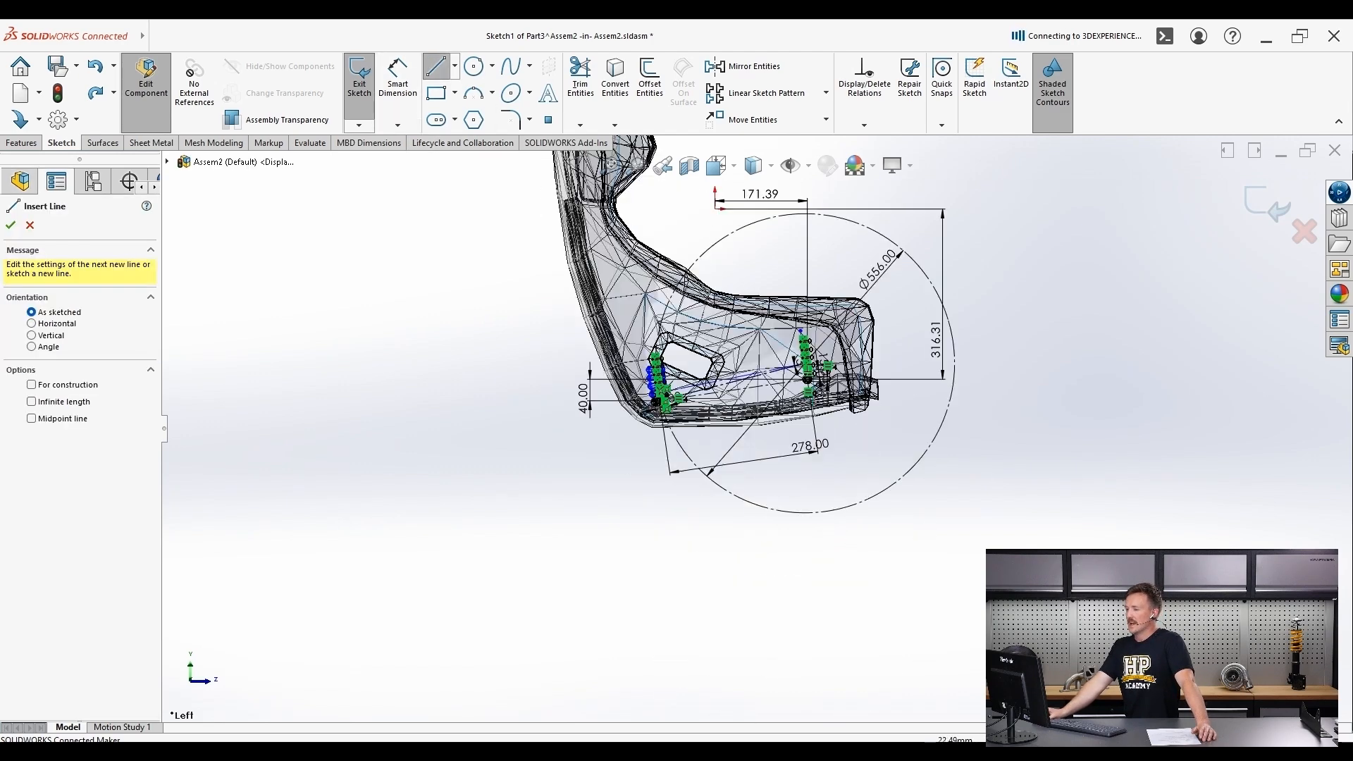
{"action": "scroll", "coordinate": [841, 430], "scroll_direction": "down", "scroll_amount": 1}
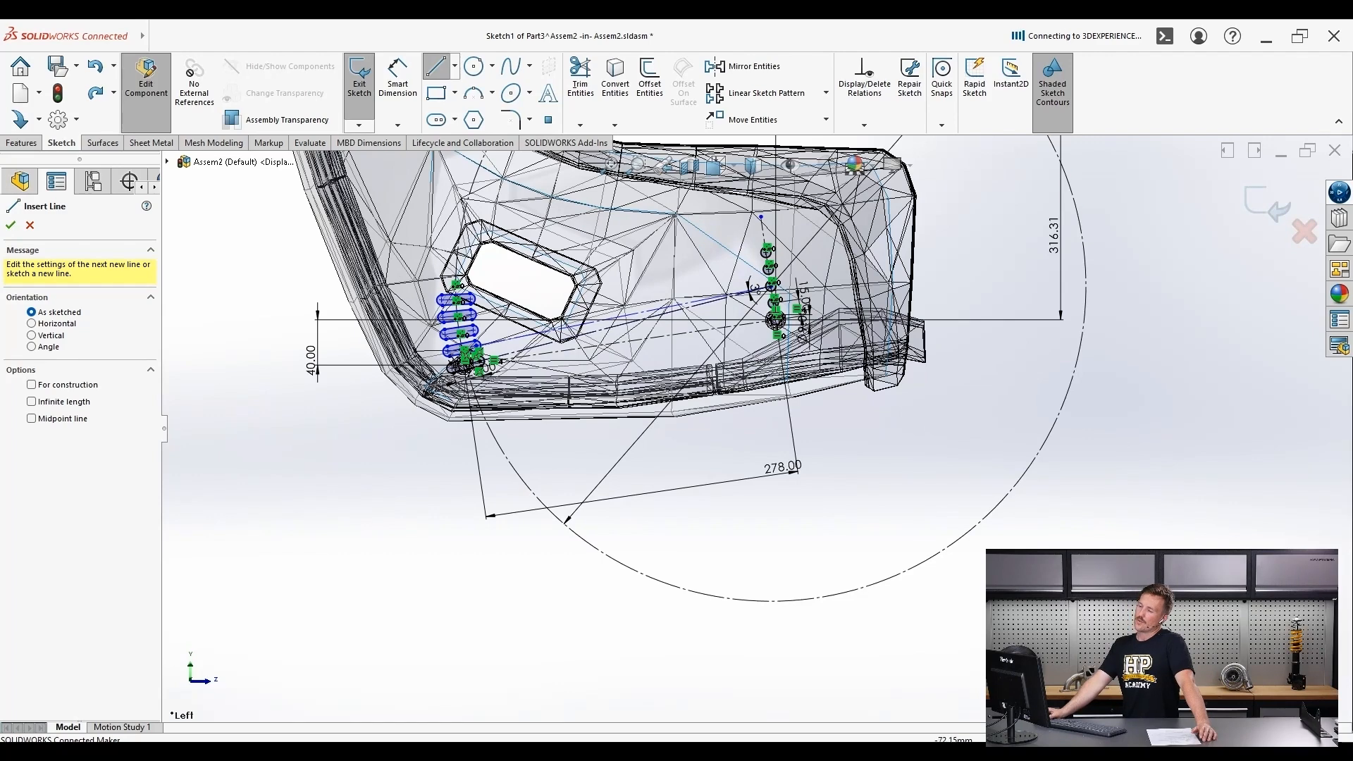
{"action": "scroll", "coordinate": [467, 468], "scroll_direction": "down", "scroll_amount": 2}
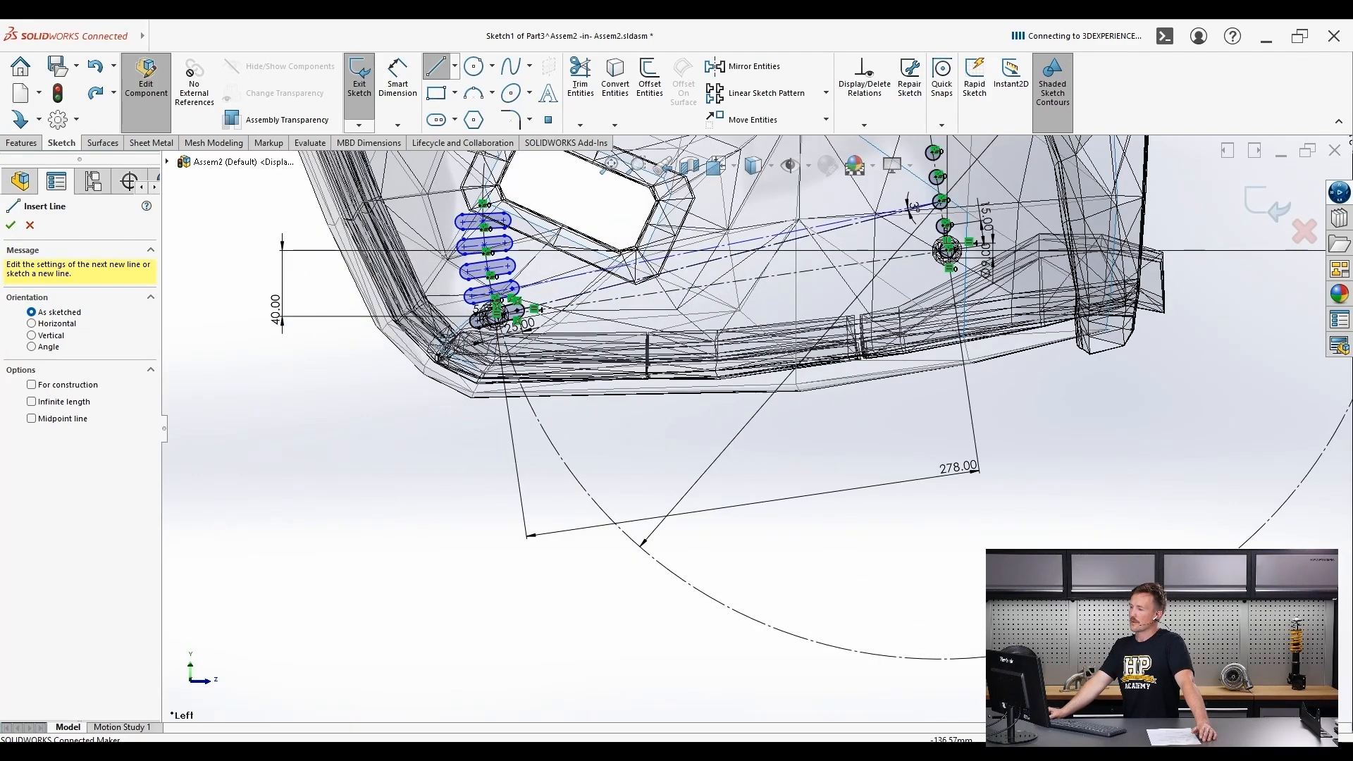
{"action": "left_click", "coordinate": [441, 476]}
{"action": "left_click", "coordinate": [1053, 396]}
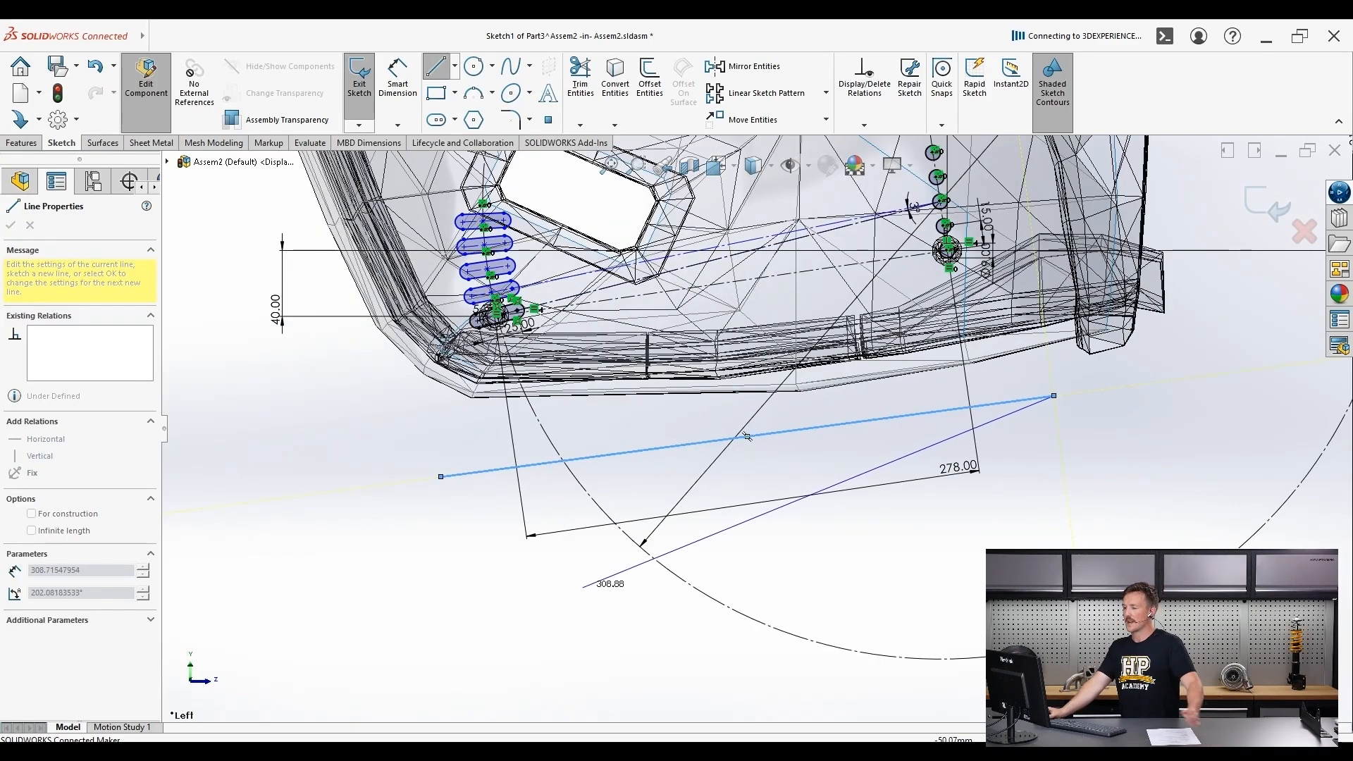
{"action": "key", "text": "Escape"}
- Make the new lower line parallel to the centreline joining the lowest front hole and lowest rear slot
{"action": "left_click", "coordinate": [865, 125]}
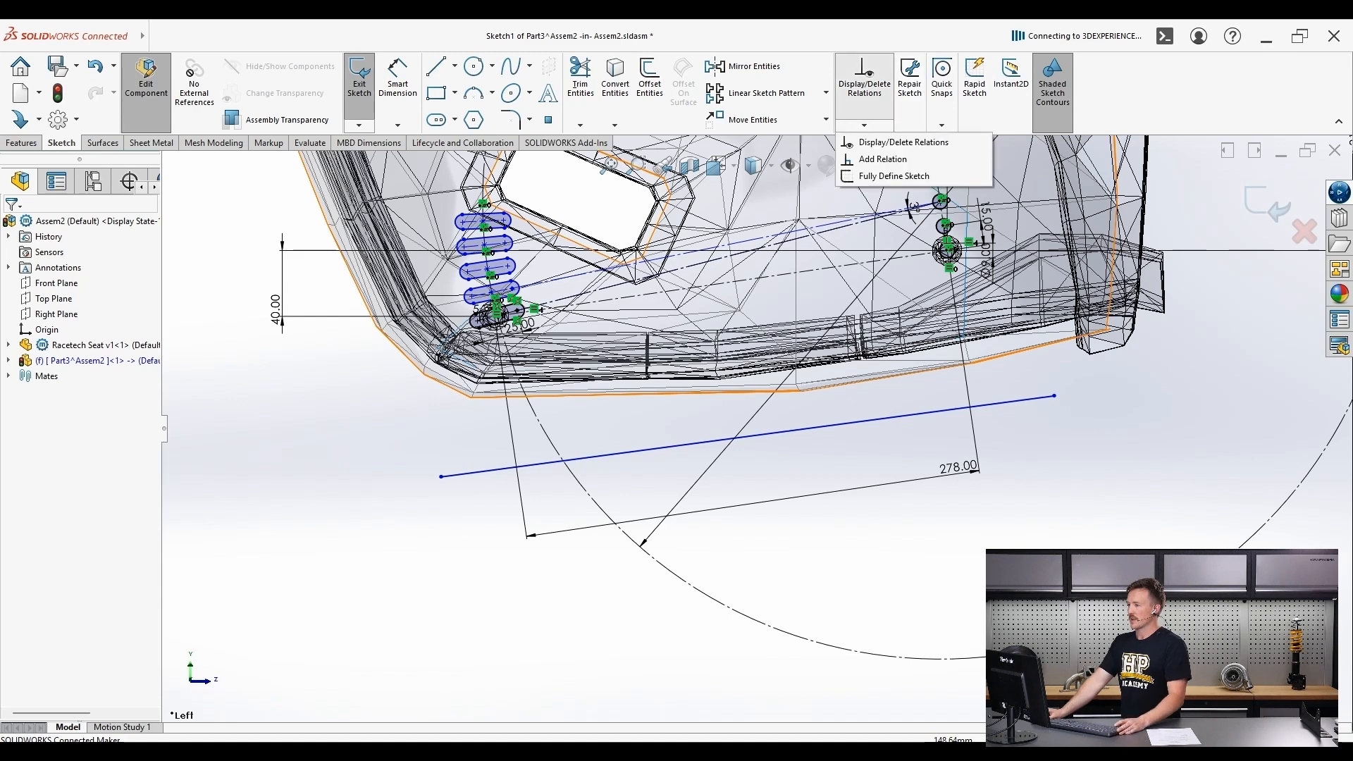
{"action": "left_click", "coordinate": [881, 157]}
{"action": "left_click", "coordinate": [748, 437]}
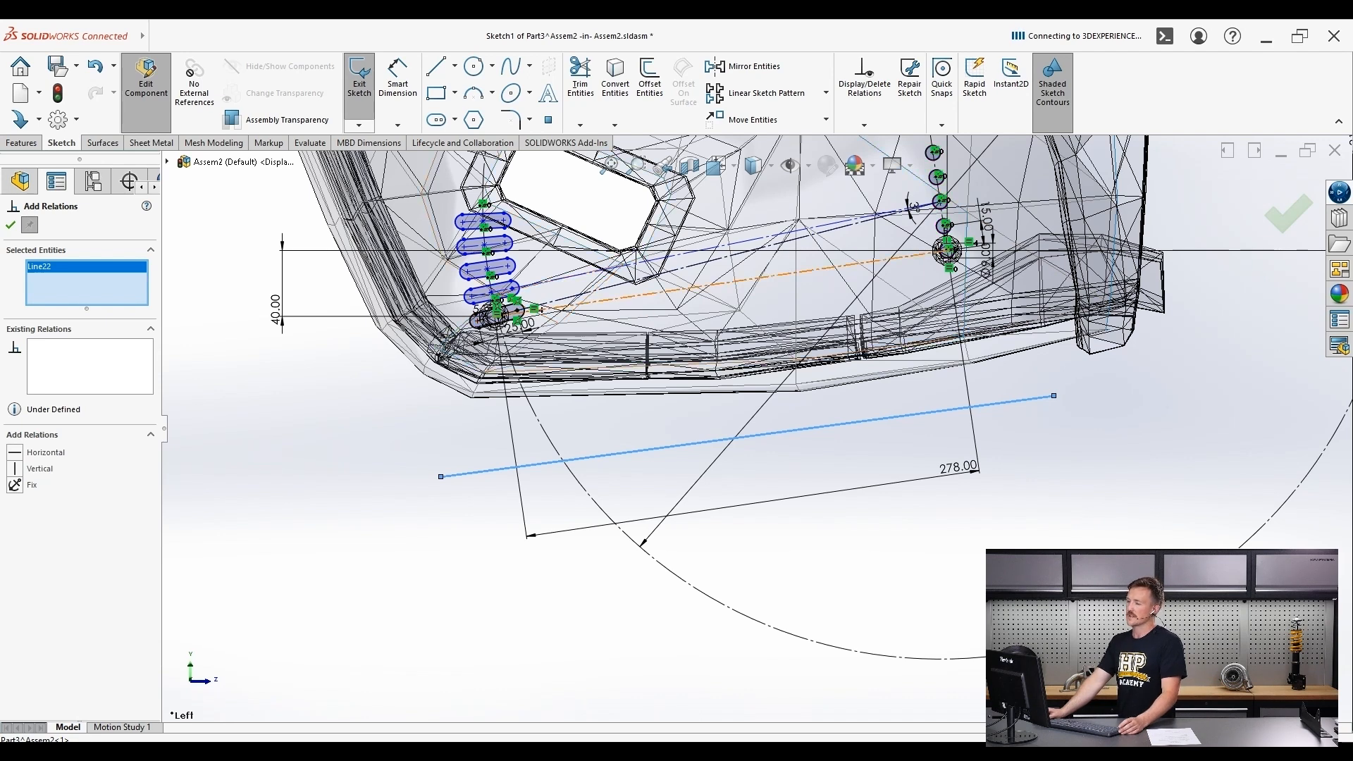
{"action": "left_click", "coordinate": [720, 284]}
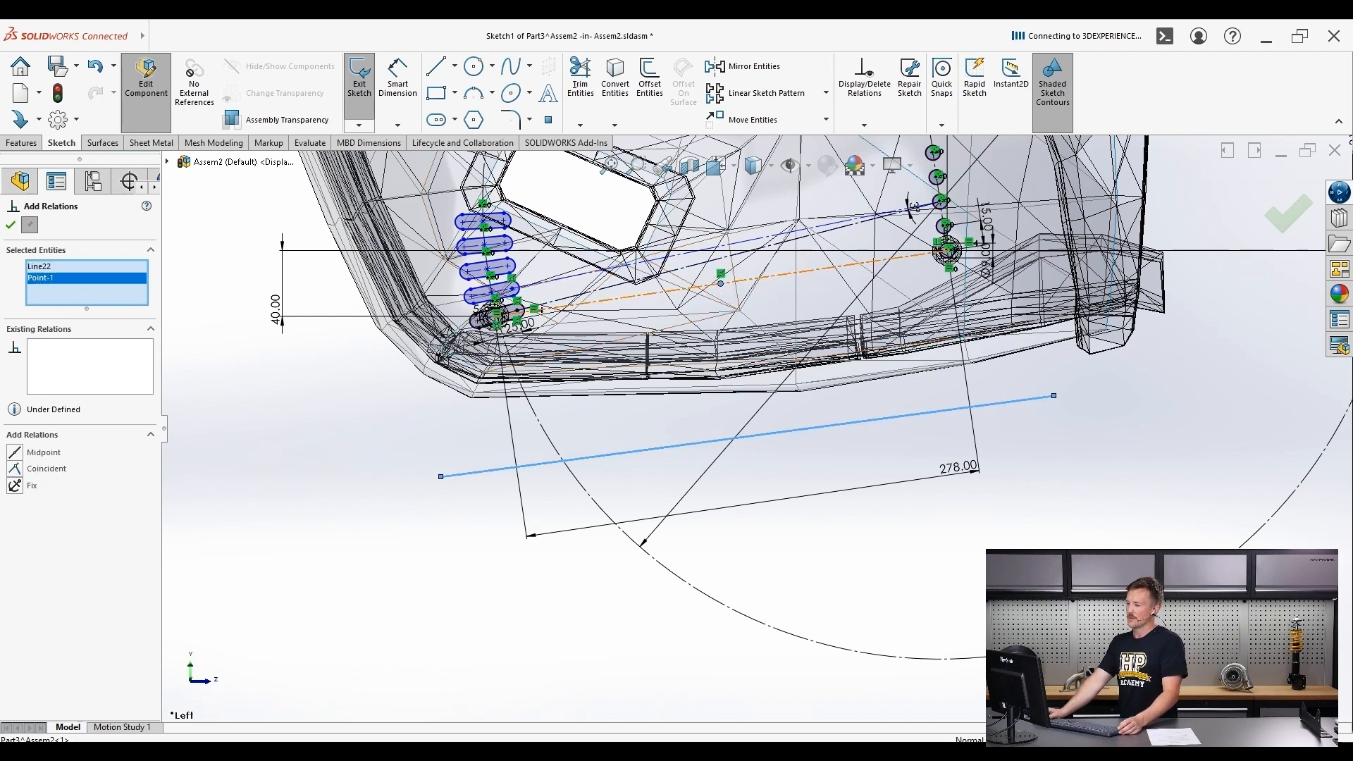
{"action": "left_click", "coordinate": [720, 284]}
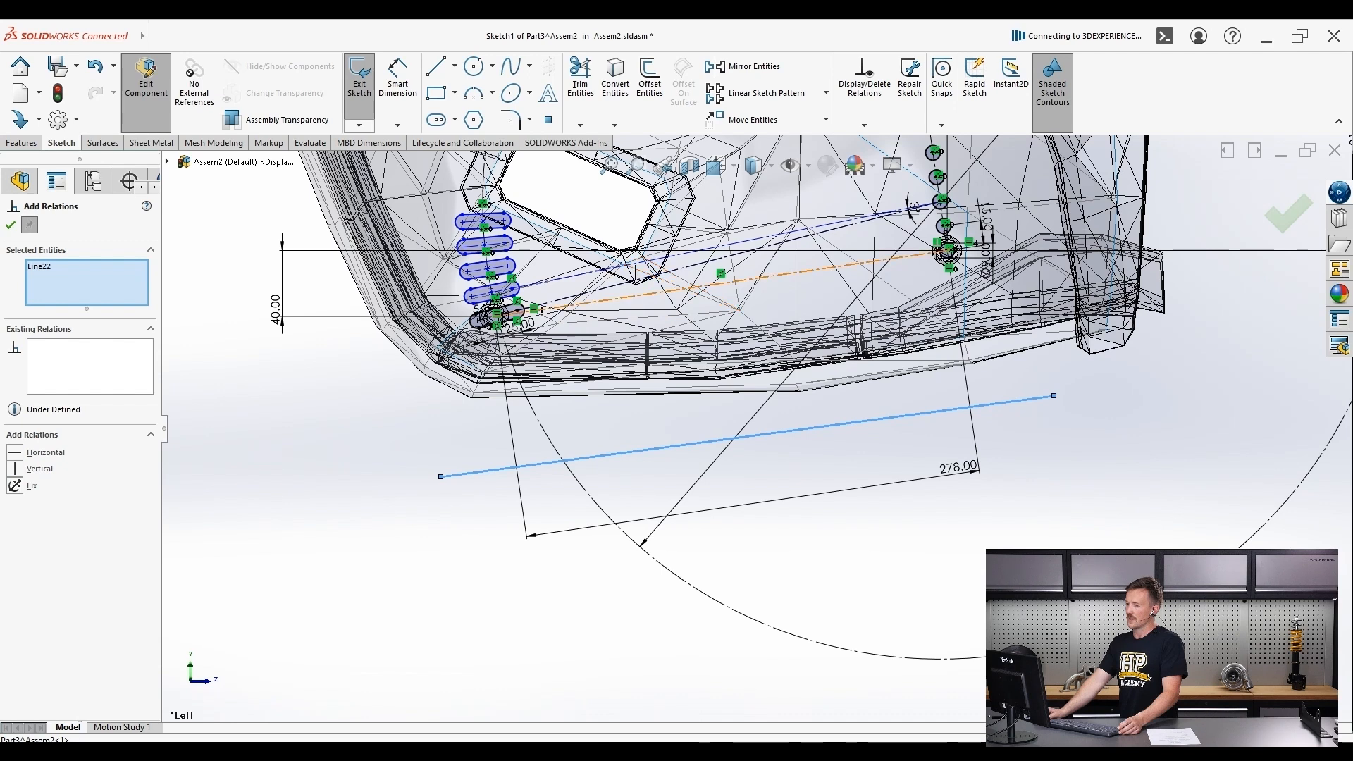
{"action": "left_click", "coordinate": [671, 289]}
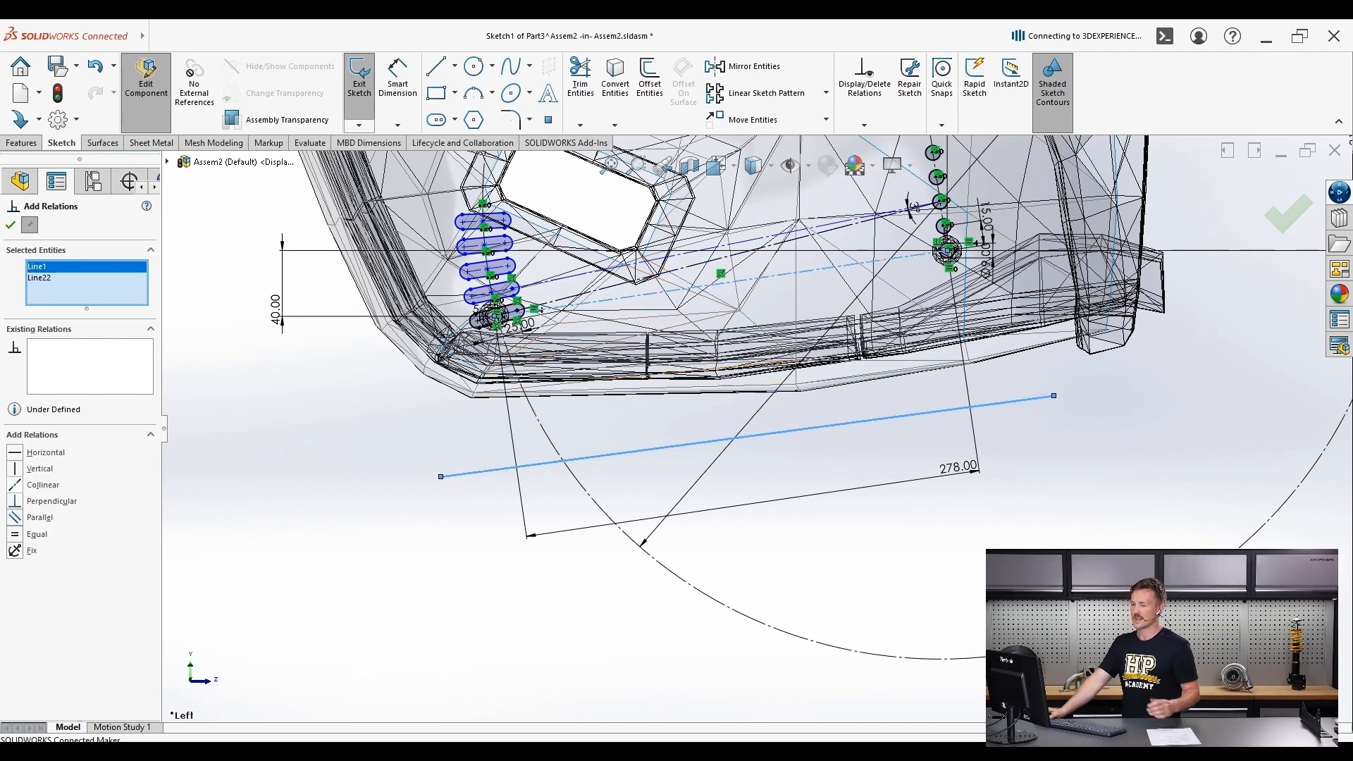
{"action": "left_click", "coordinate": [36, 517]}
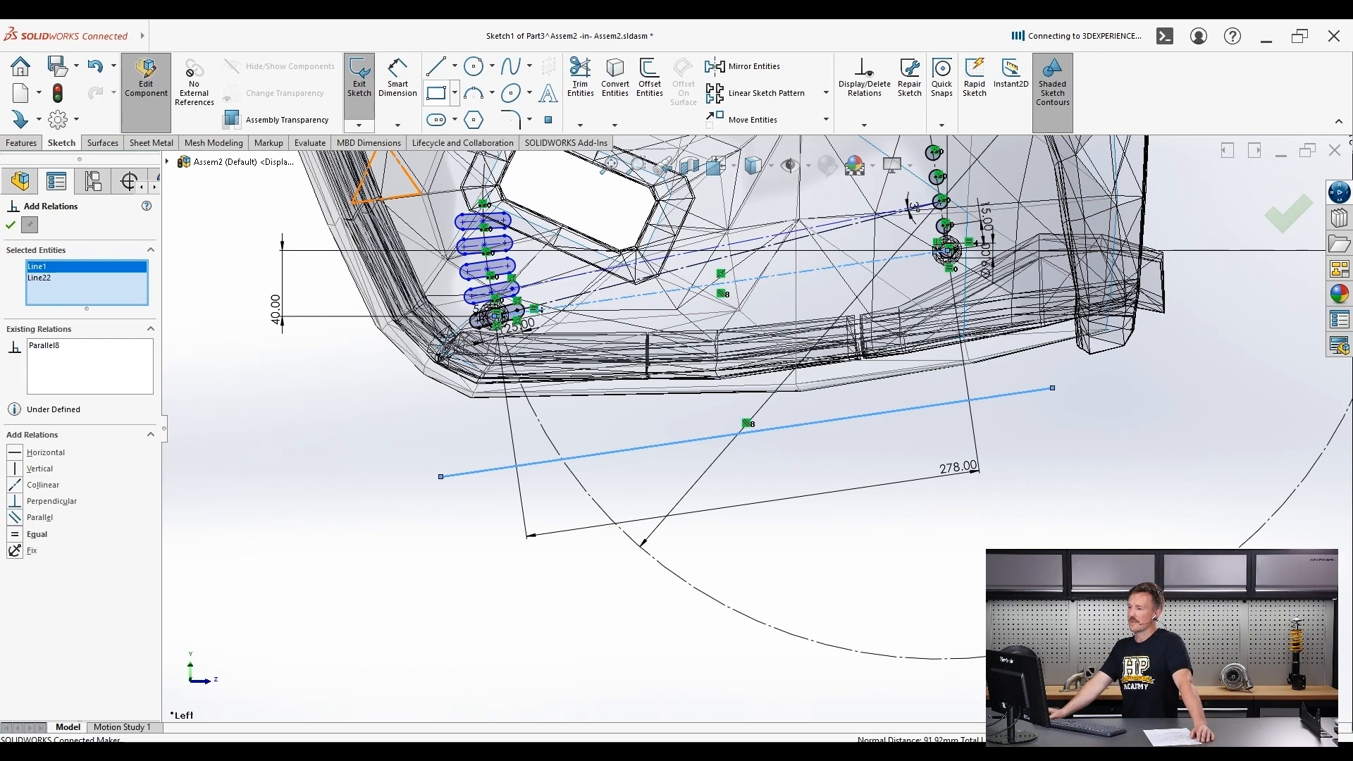
- Dimension the lower line at 85 mm from the centreline joining the lowest front hole and rear slot
{"action": "left_click", "coordinate": [397, 78]}
{"action": "left_click", "coordinate": [630, 449]}
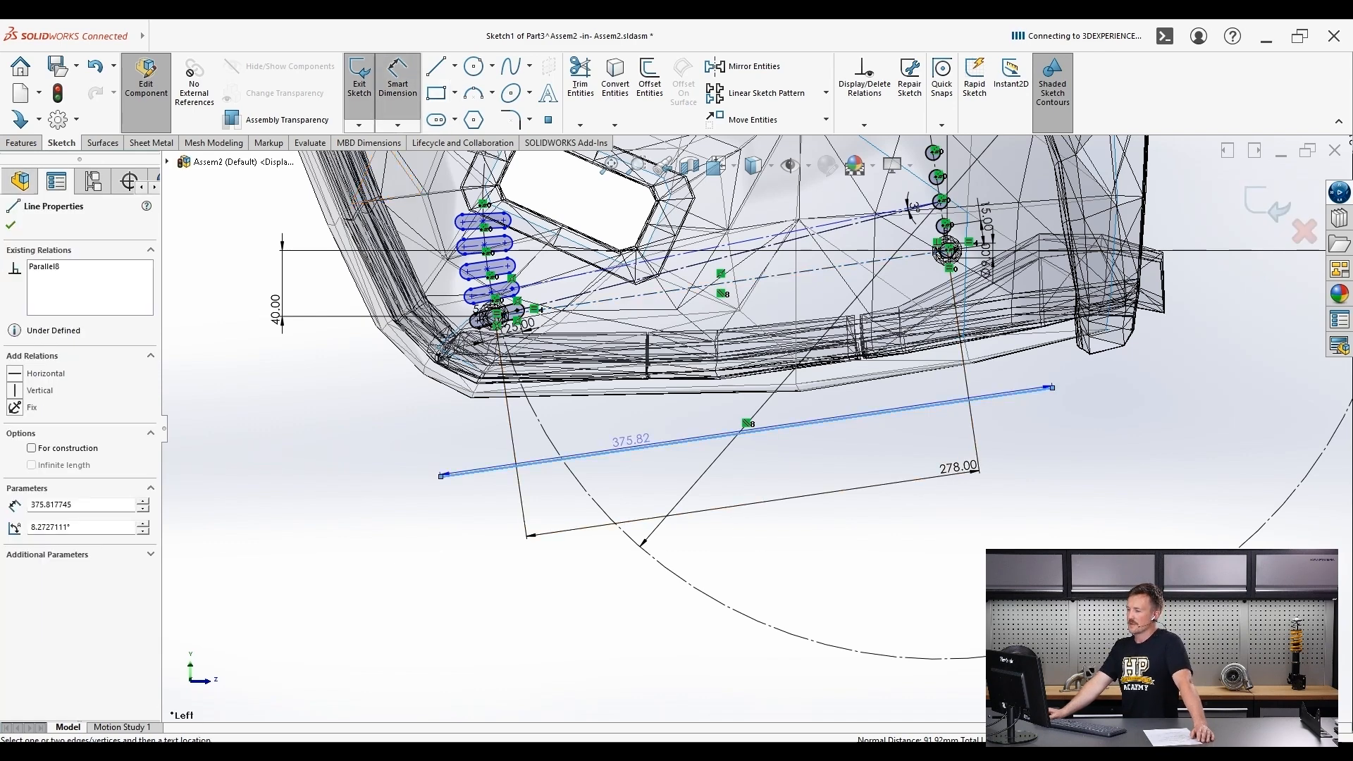
{"action": "left_click", "coordinate": [668, 290]}
{"action": "left_click", "coordinate": [254, 426]}
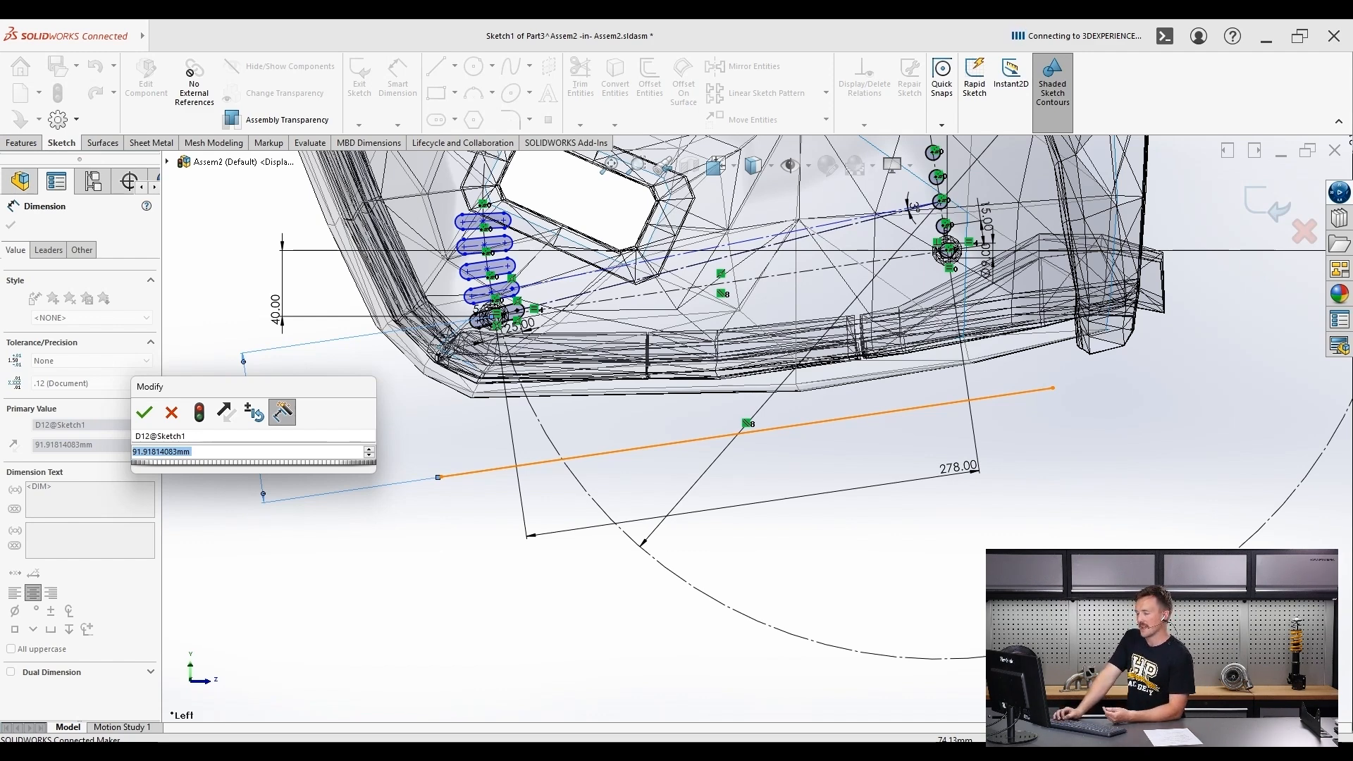
{"action": "type", "text": "85"}
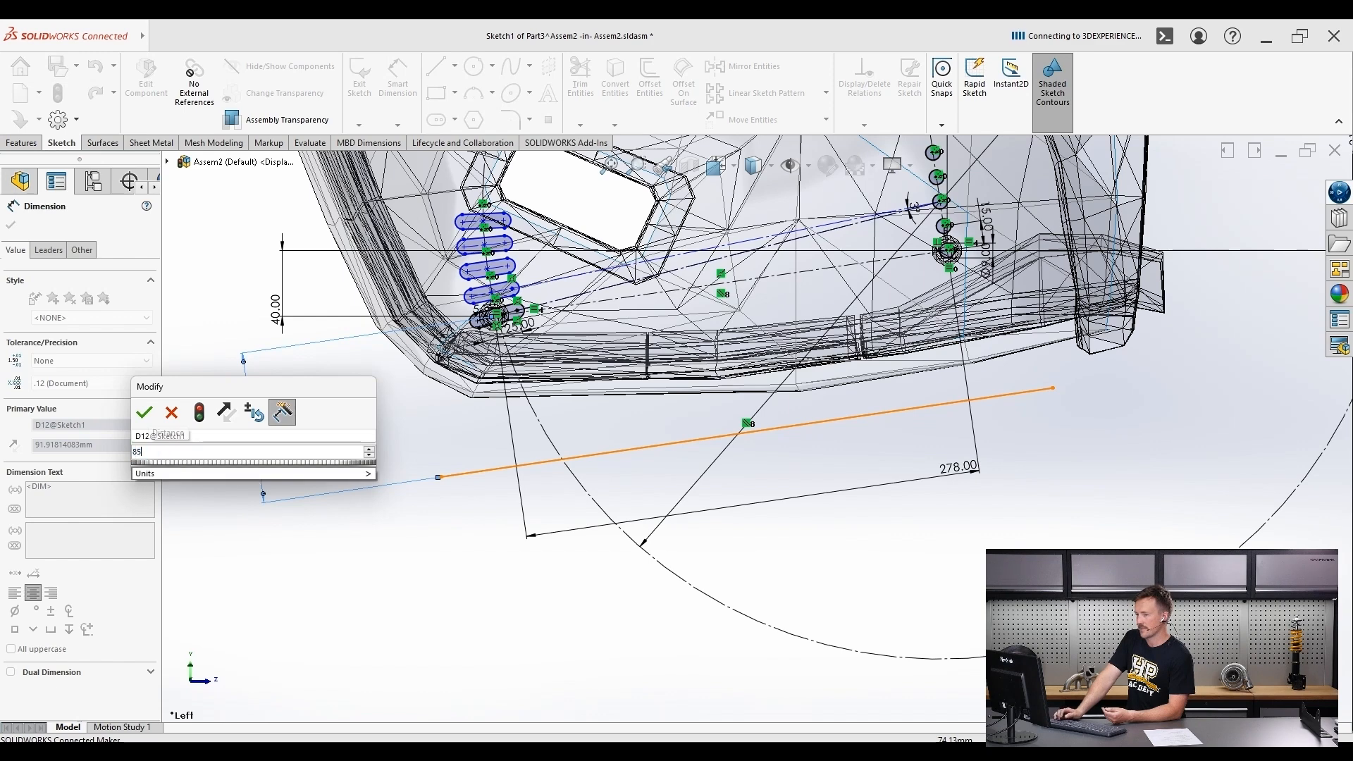
{"action": "key", "text": "Return"}
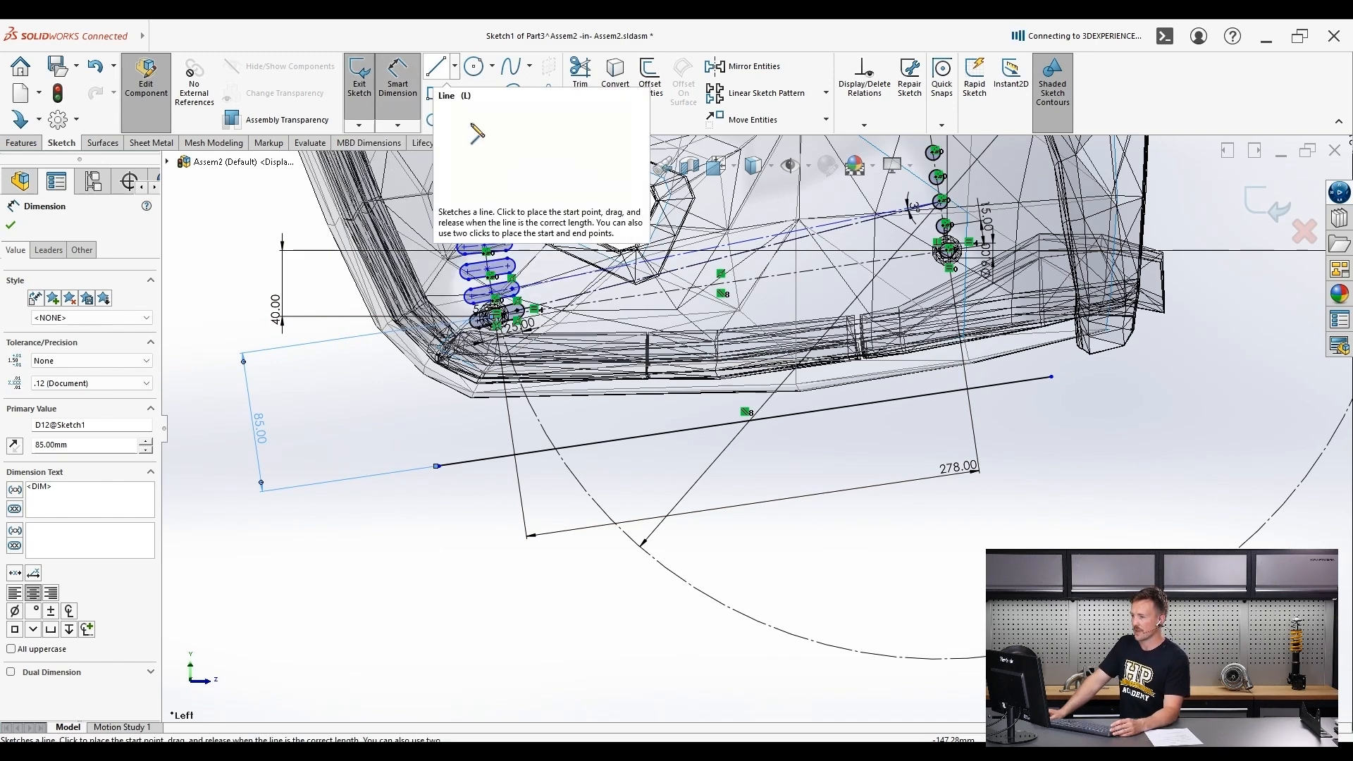
- Sketch a line from the lower line's midpoint to the midpoint of the centreline between the lowest hole and slot
{"action": "left_click", "coordinate": [437, 67]}
{"action": "scroll", "coordinate": [748, 421], "scroll_direction": "down", "scroll_amount": 2}
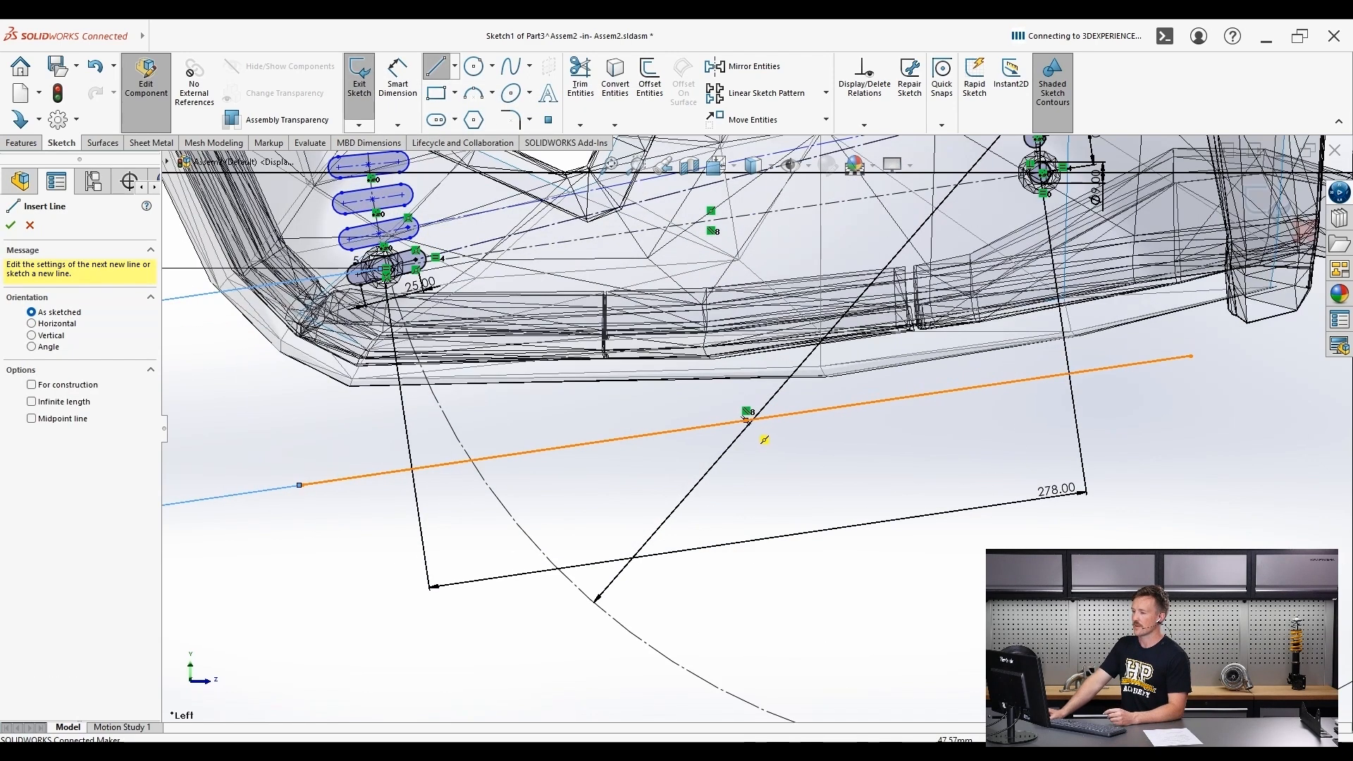
{"action": "scroll", "coordinate": [746, 418], "scroll_direction": "down", "scroll_amount": 2}
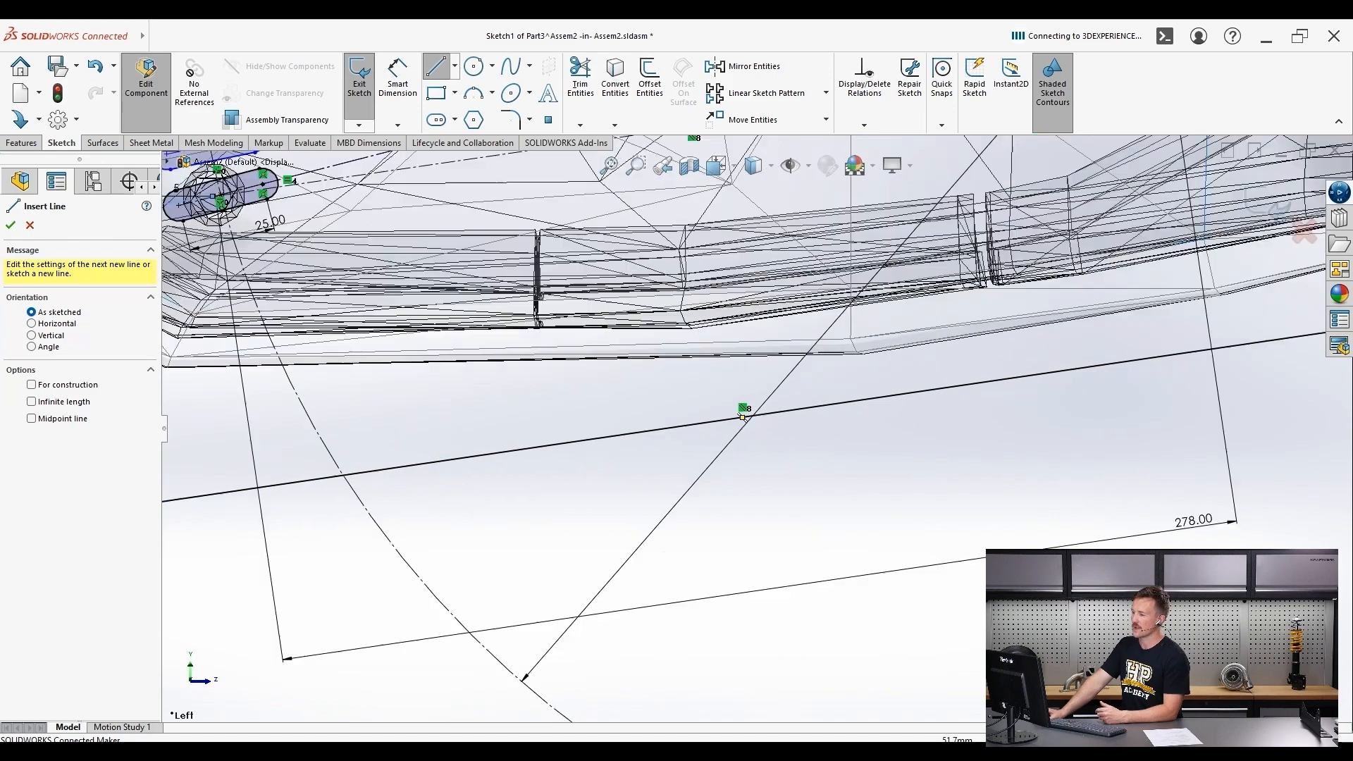
{"action": "left_click", "coordinate": [743, 417]}
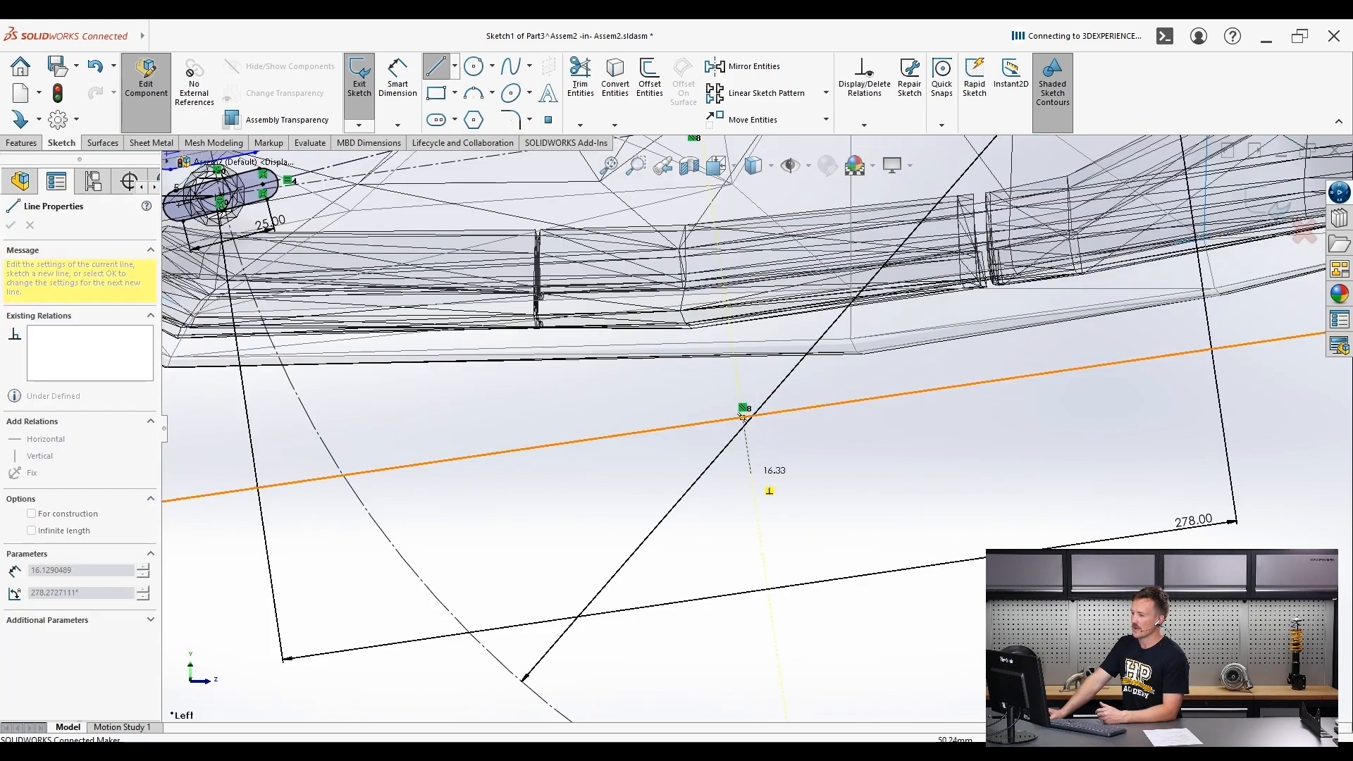
{"action": "scroll", "coordinate": [748, 418], "scroll_direction": "up", "scroll_amount": 3}
{"action": "scroll", "coordinate": [745, 293], "scroll_direction": "down", "scroll_amount": 3}
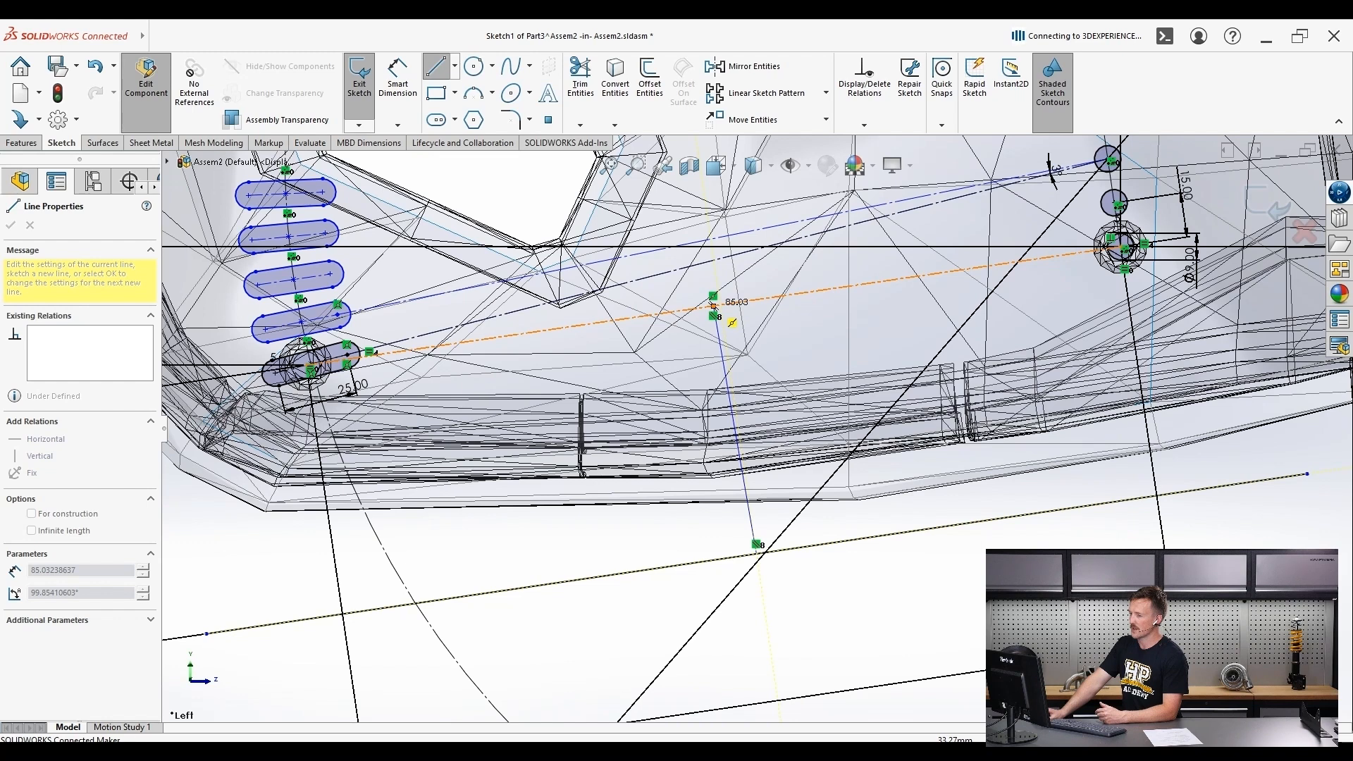
{"action": "left_click", "coordinate": [714, 305]}
{"action": "key", "text": "Escape"}
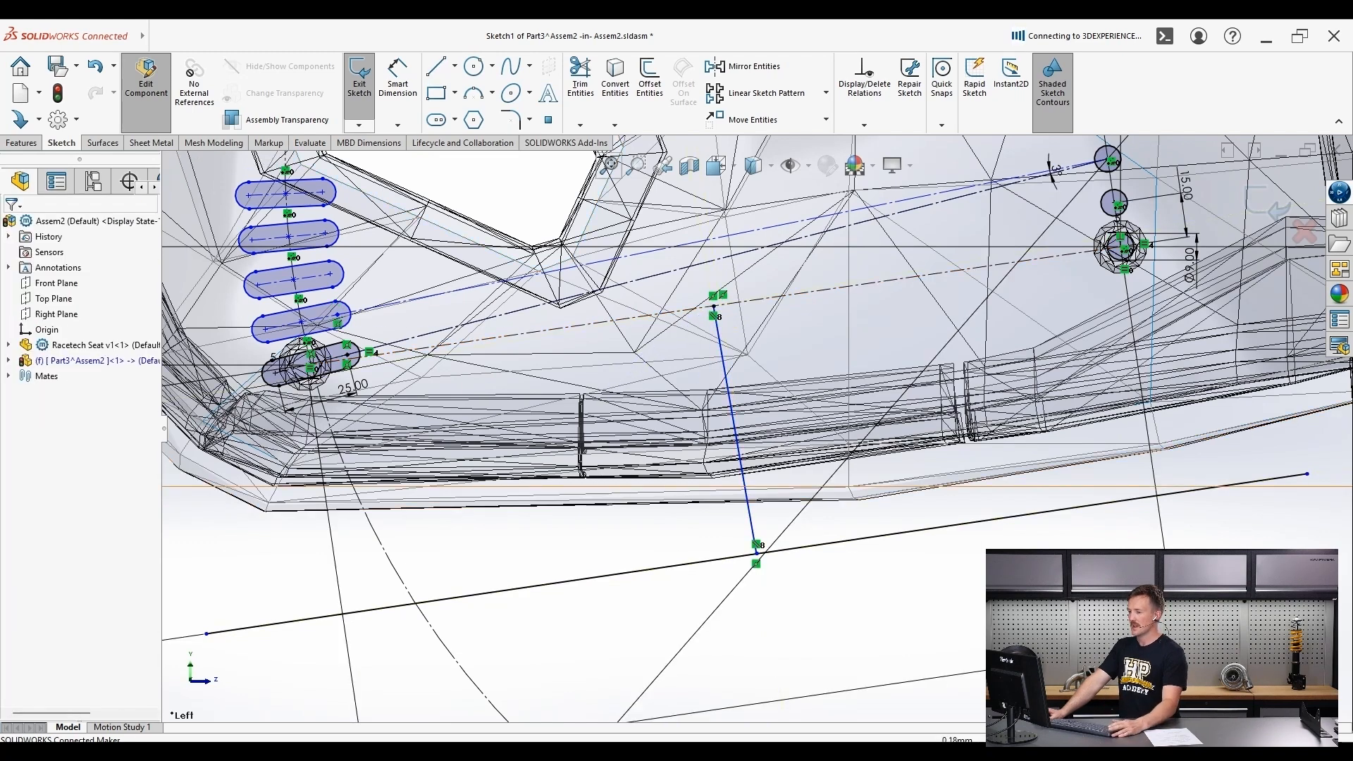
- Make the line joining the two midpoints perpendicular to the lower line
{"action": "left_click", "coordinate": [610, 165]}
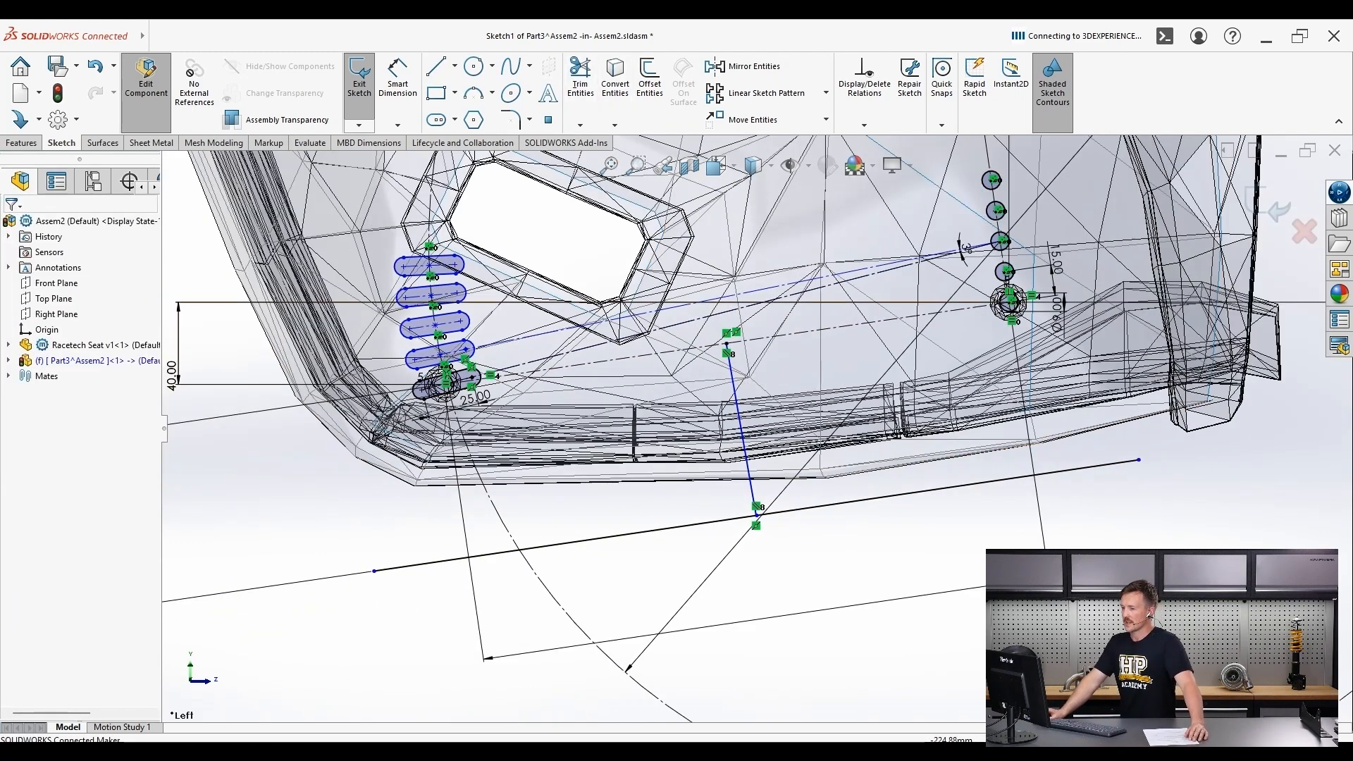
{"action": "left_click", "coordinate": [864, 125]}
{"action": "left_click", "coordinate": [895, 158]}
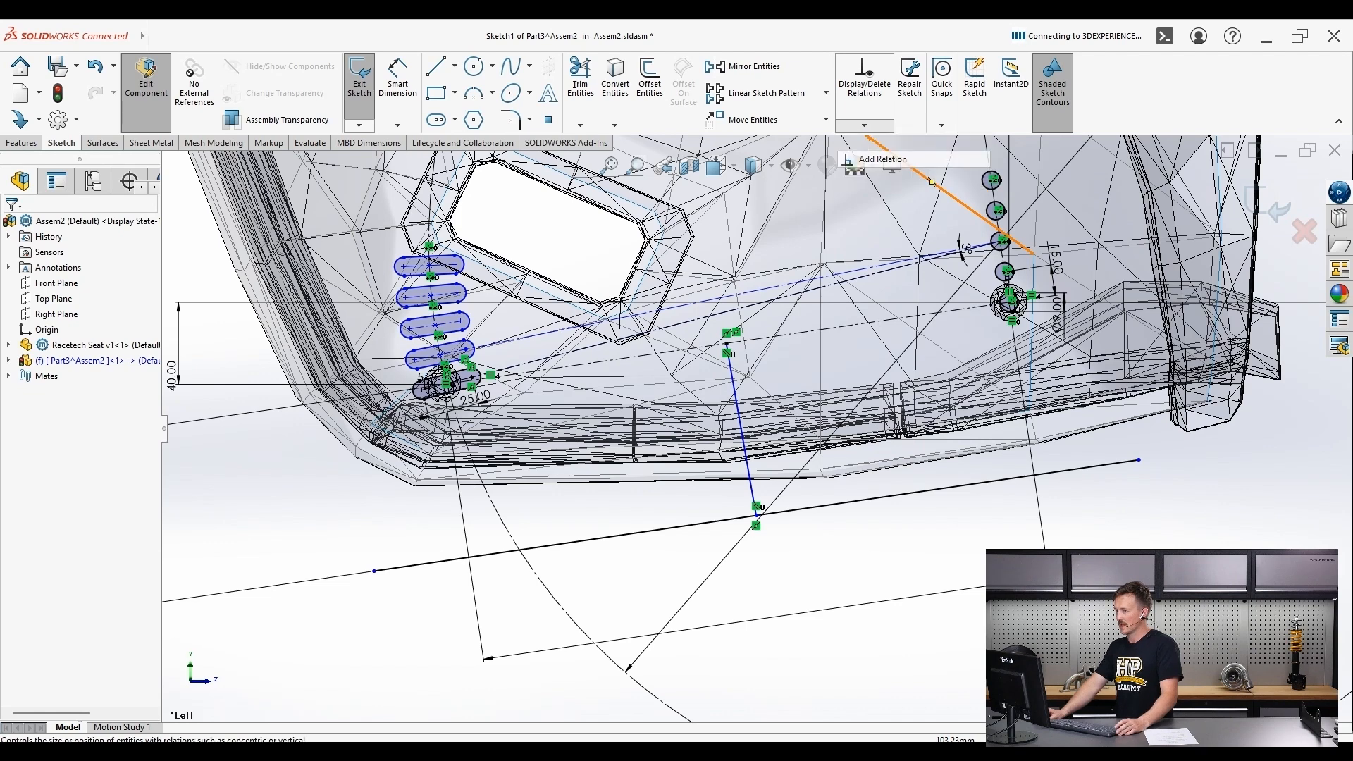
{"action": "left_click", "coordinate": [741, 423]}
{"action": "left_click", "coordinate": [733, 518]}
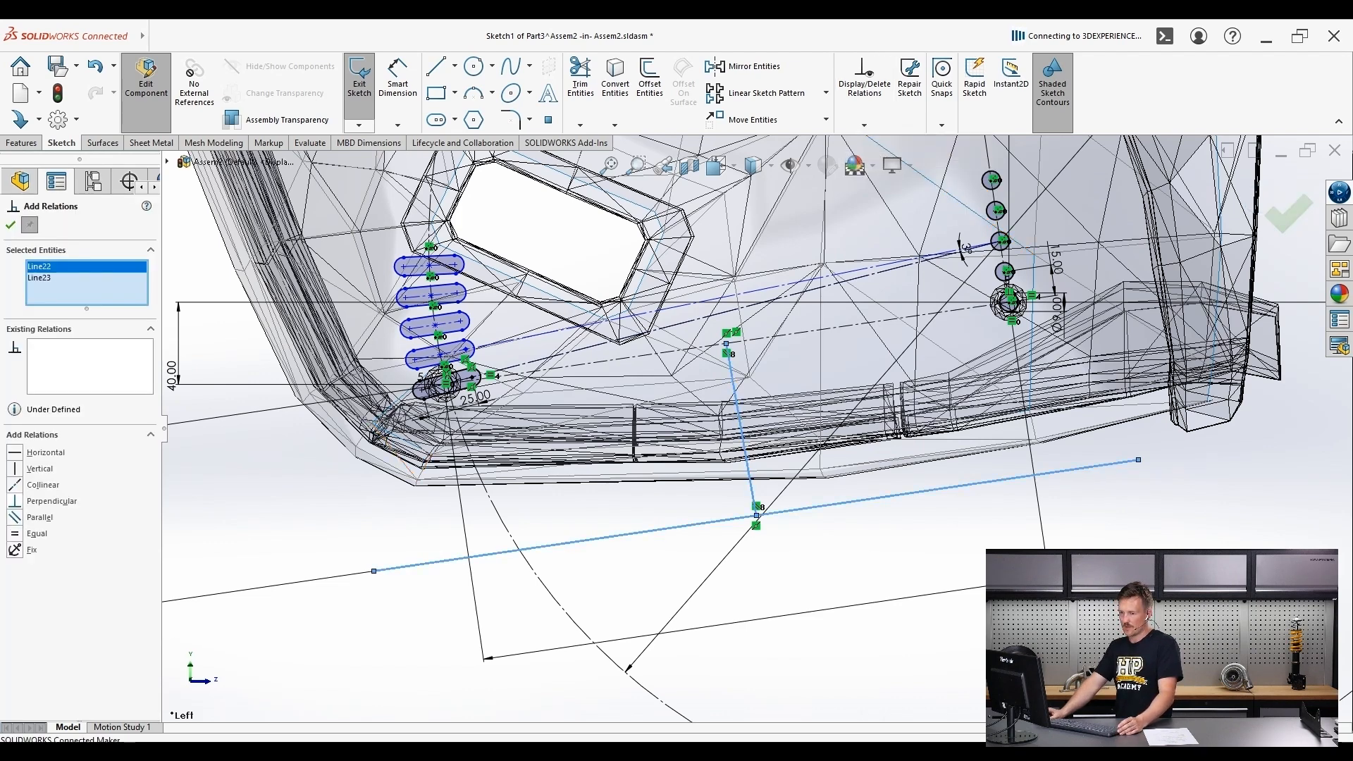
{"action": "left_click", "coordinate": [15, 501]}
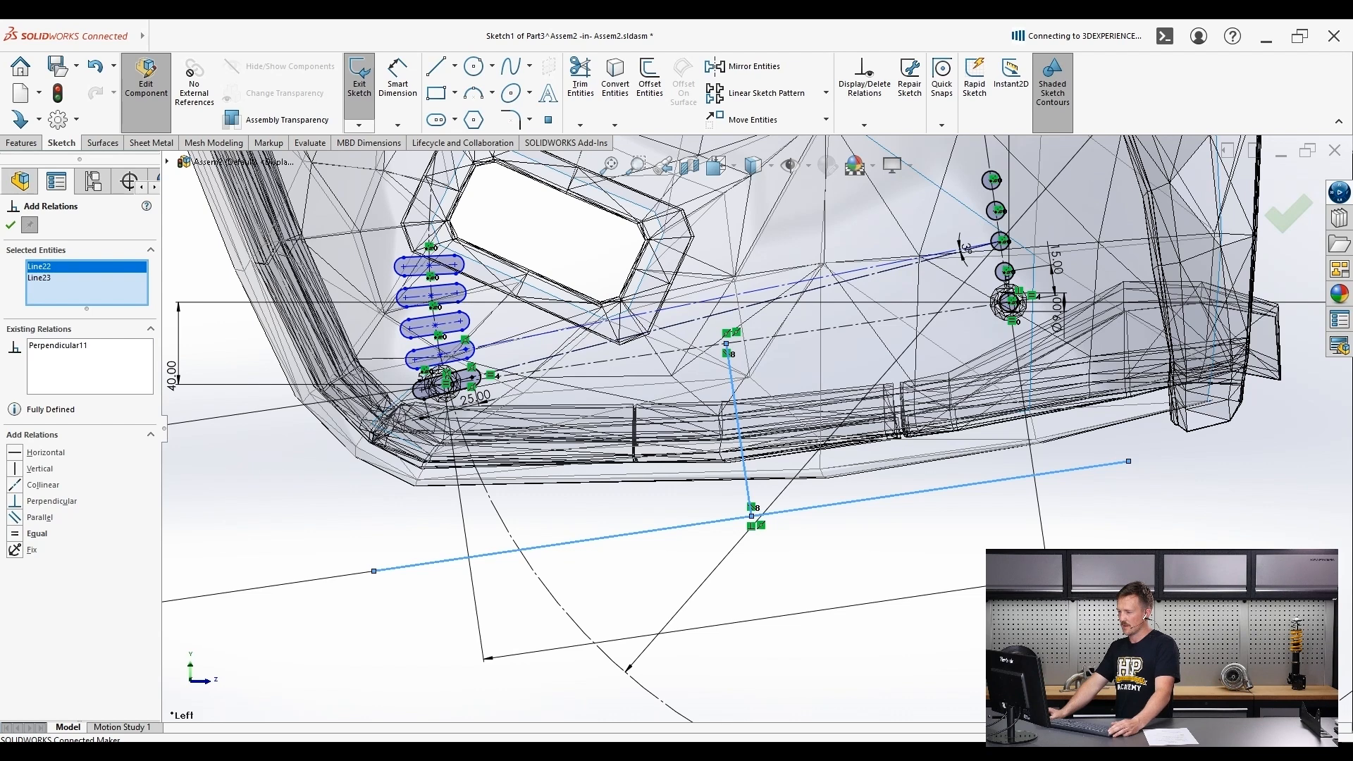
{"action": "left_click", "coordinate": [10, 225]}
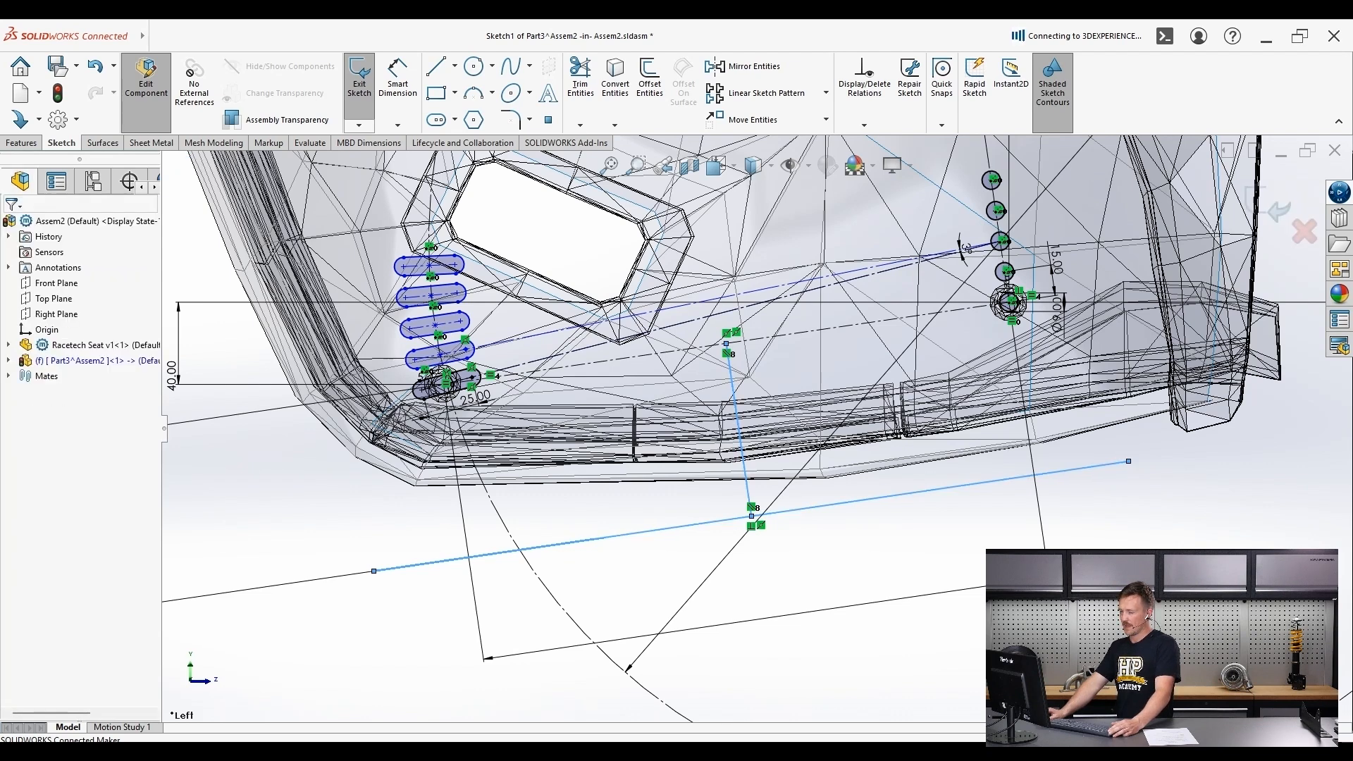
{"action": "key", "text": "Escape"}
- Convert the line joining the two midpoints to construction geometry
{"action": "scroll", "coordinate": [760, 427], "scroll_direction": "up", "scroll_amount": 2}
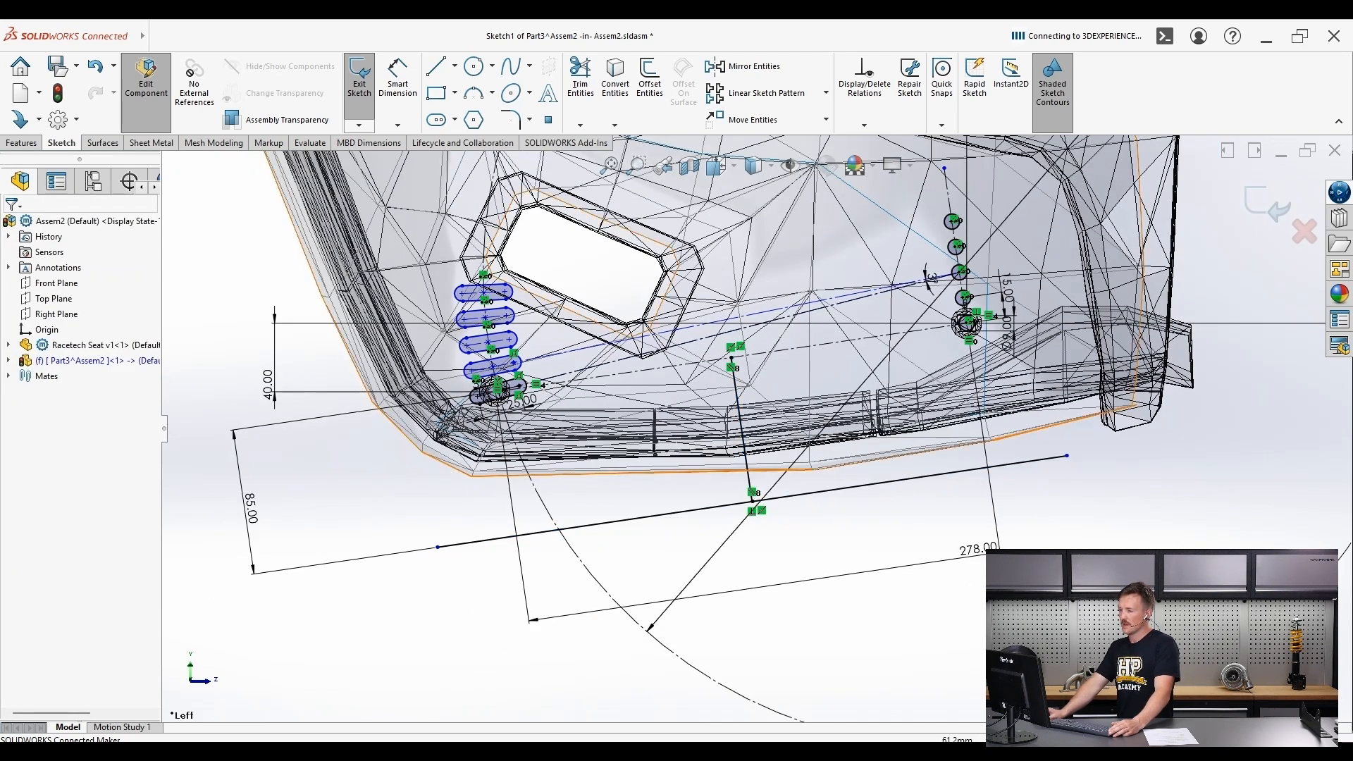
{"action": "left_click", "coordinate": [742, 427]}
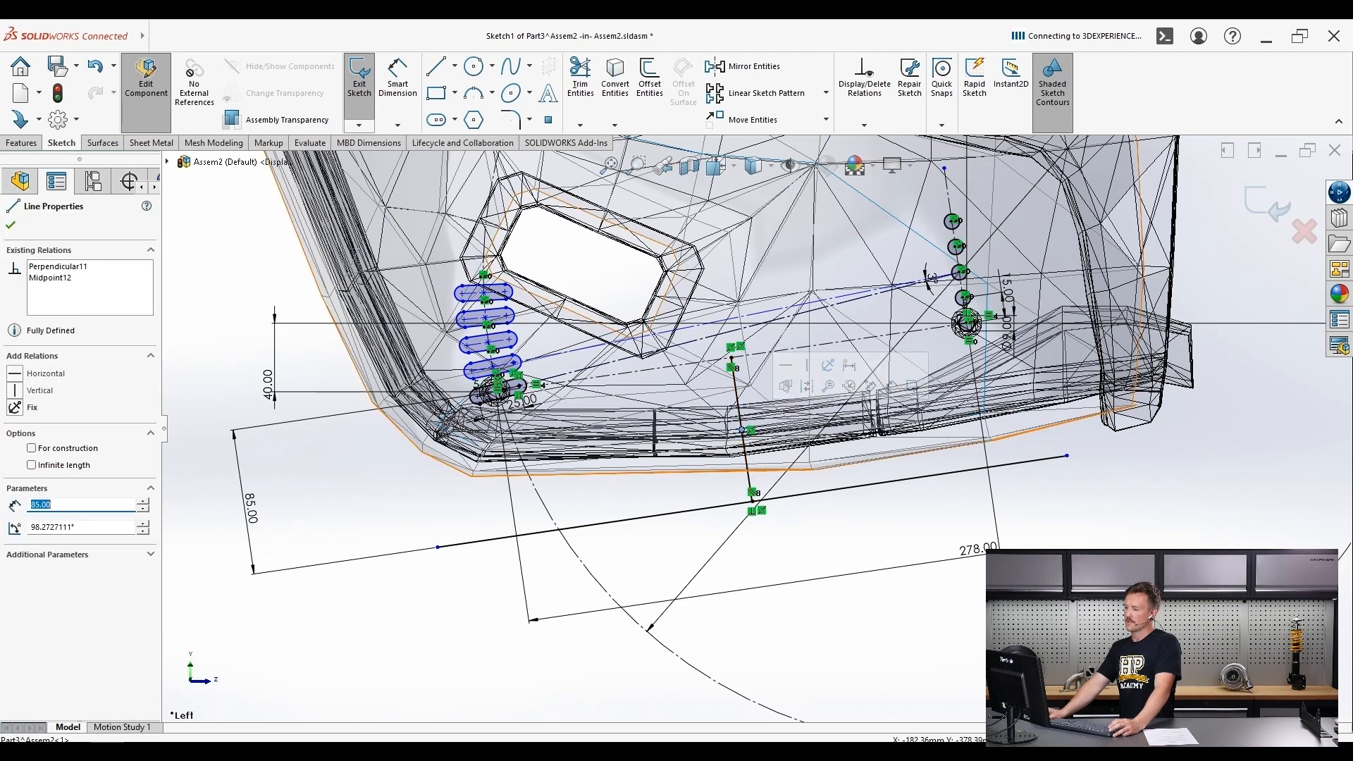
{"action": "left_click", "coordinate": [767, 588]}
{"action": "left_click", "coordinate": [741, 427]}
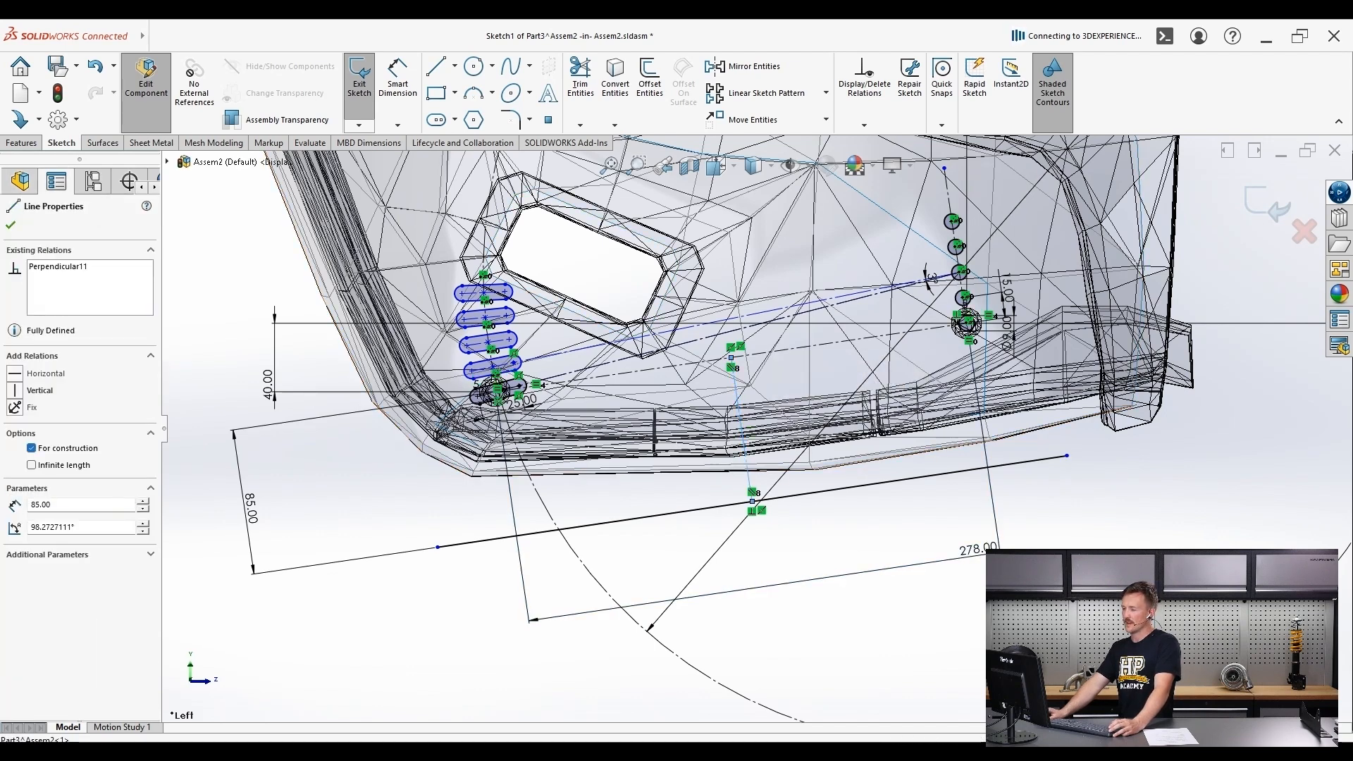
{"action": "key", "text": "Escape"}
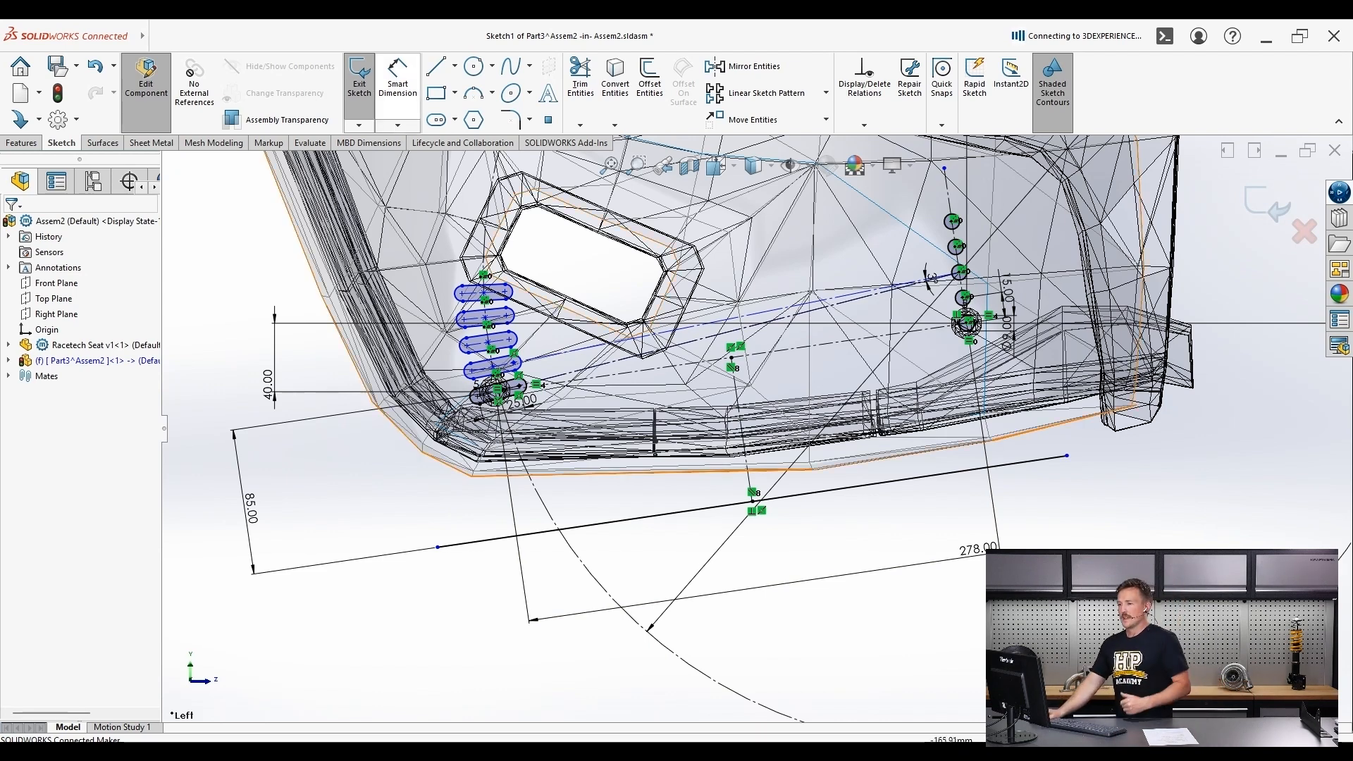
- Dimension the lower line's length along its slope and set it to 380 mm
{"action": "left_click", "coordinate": [398, 79]}
{"action": "left_click", "coordinate": [916, 478]}
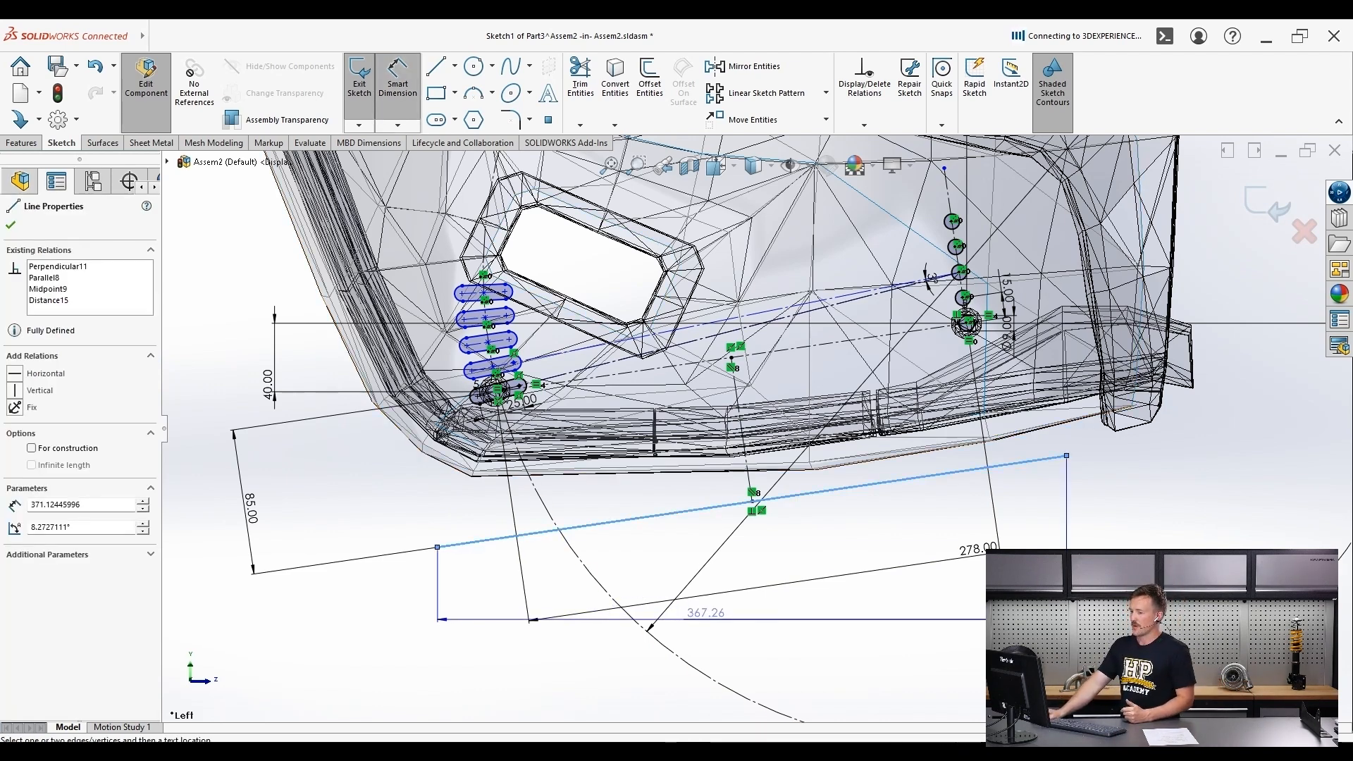
{"action": "left_click", "coordinate": [1072, 537]}
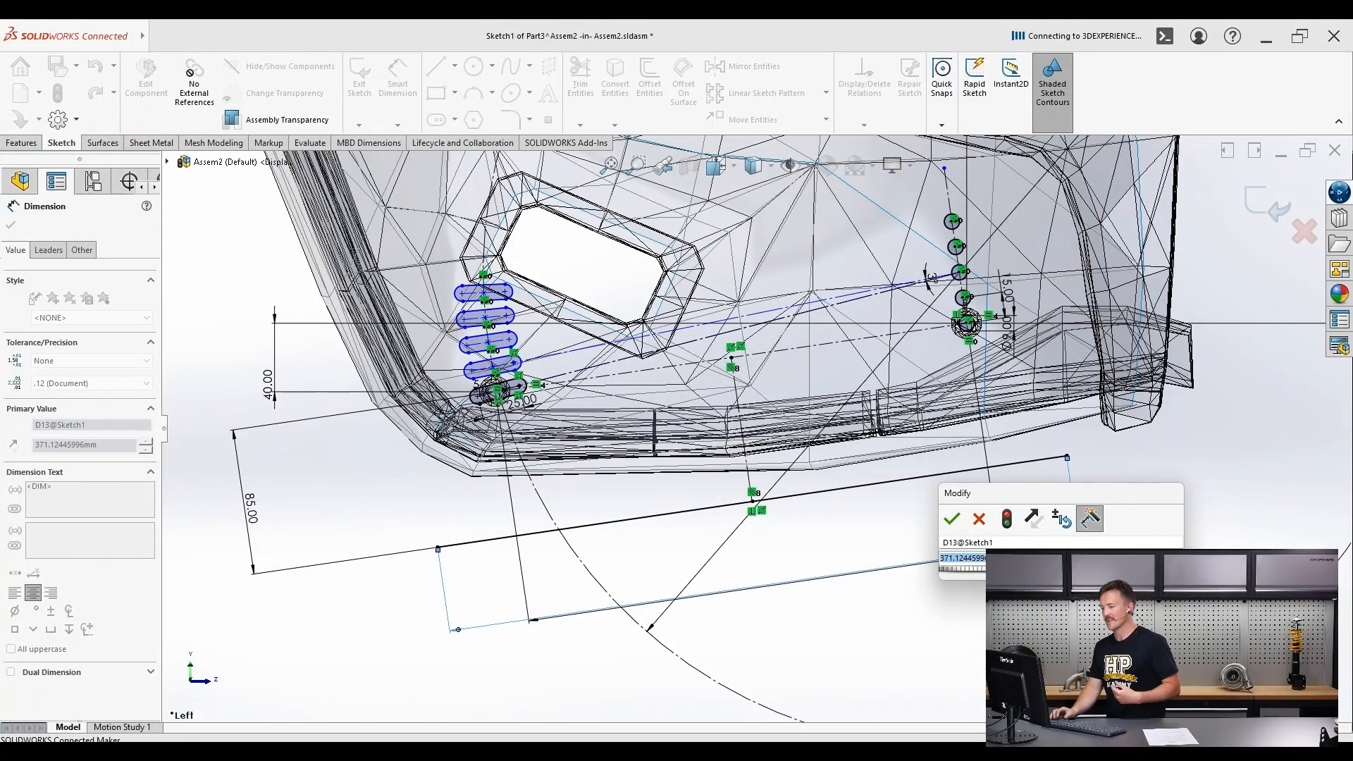
{"action": "type", "text": "380"}
{"action": "key", "text": "Return"}
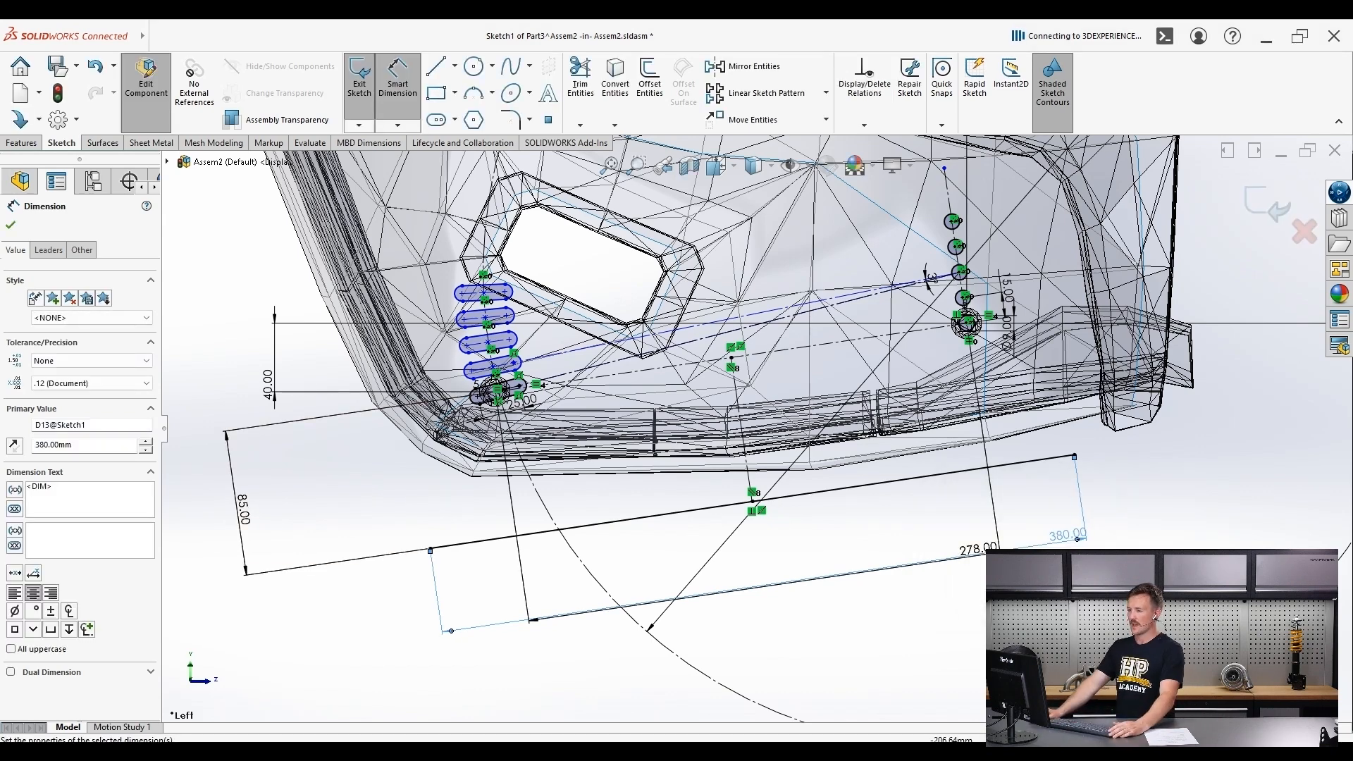
- Draw a circle with a radius of about 38 mm centred on the second slot from the top of the slot column
{"action": "key", "text": "Escape"}
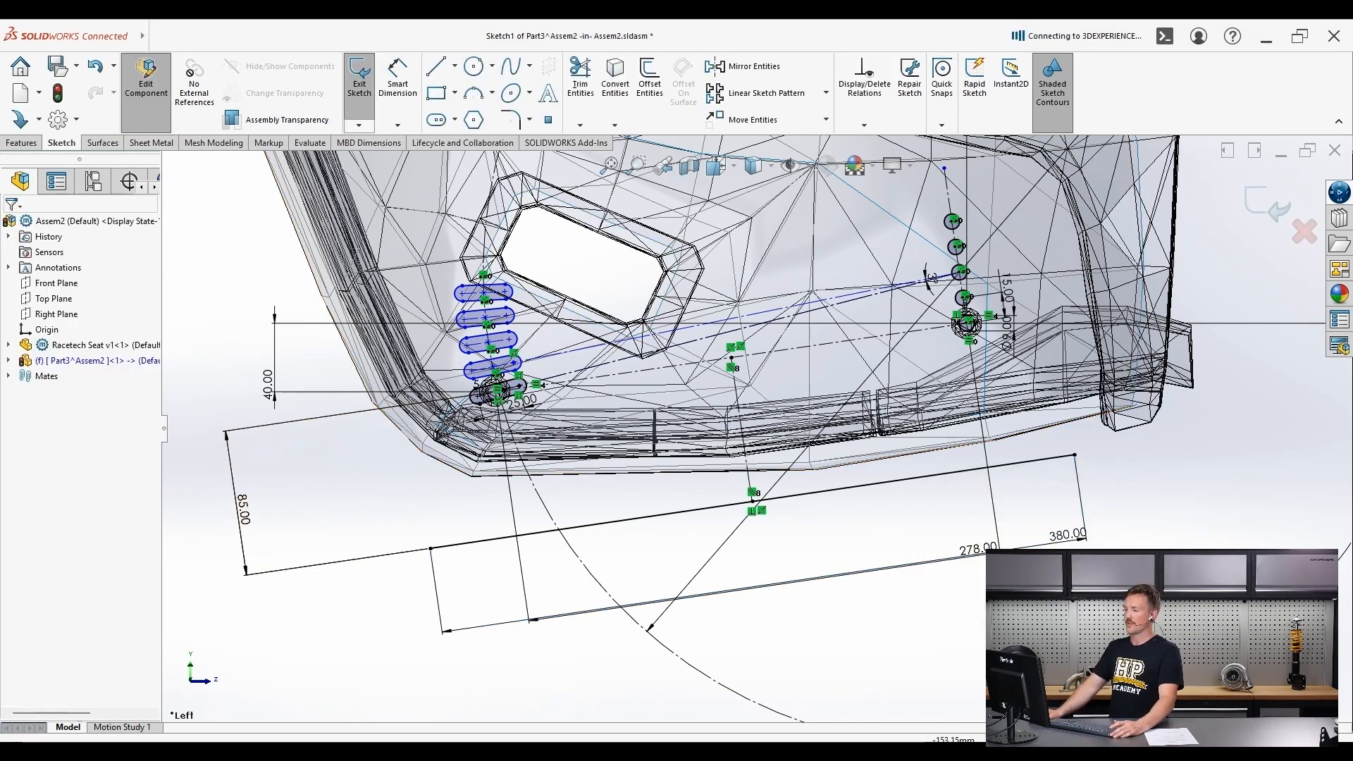
{"action": "scroll", "coordinate": [754, 427], "scroll_direction": "up", "scroll_amount": 2}
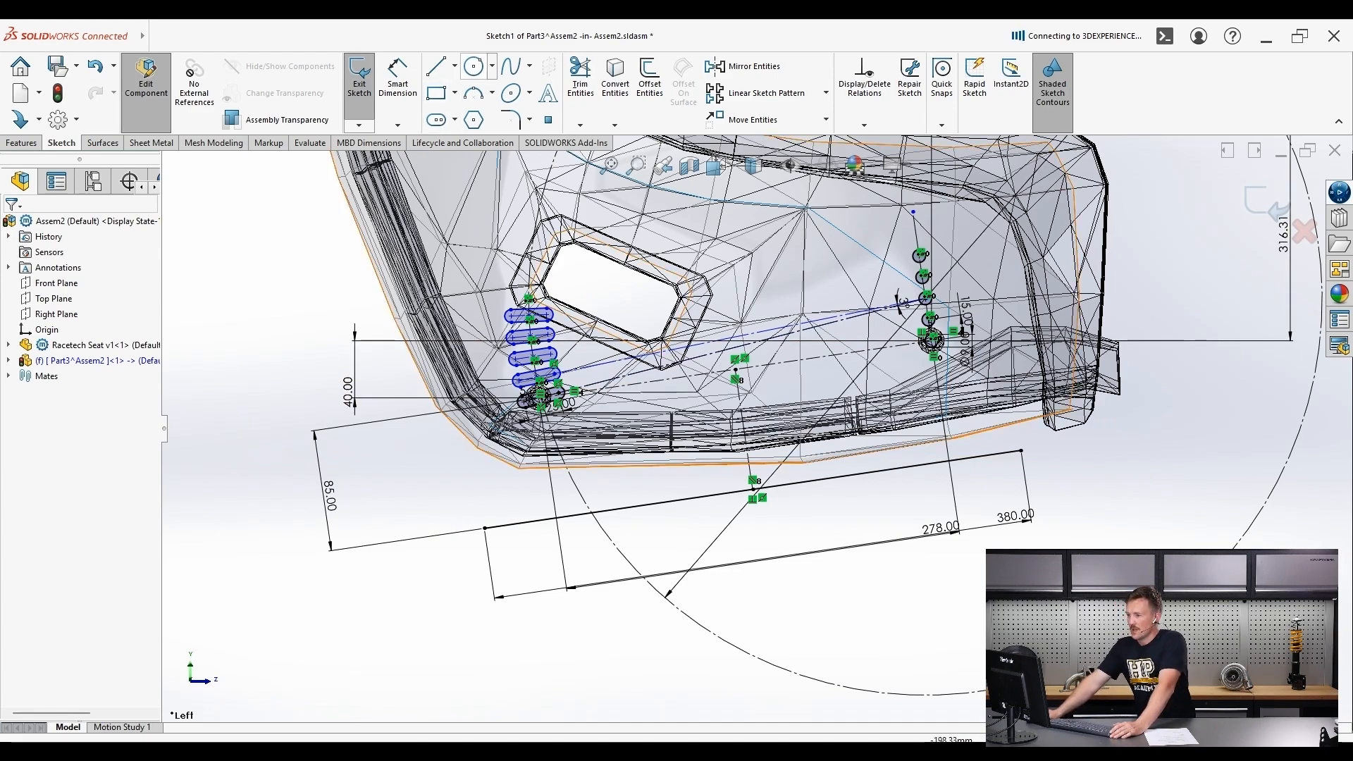
{"action": "left_click", "coordinate": [474, 66]}
{"action": "scroll", "coordinate": [509, 253], "scroll_direction": "down", "scroll_amount": 5}
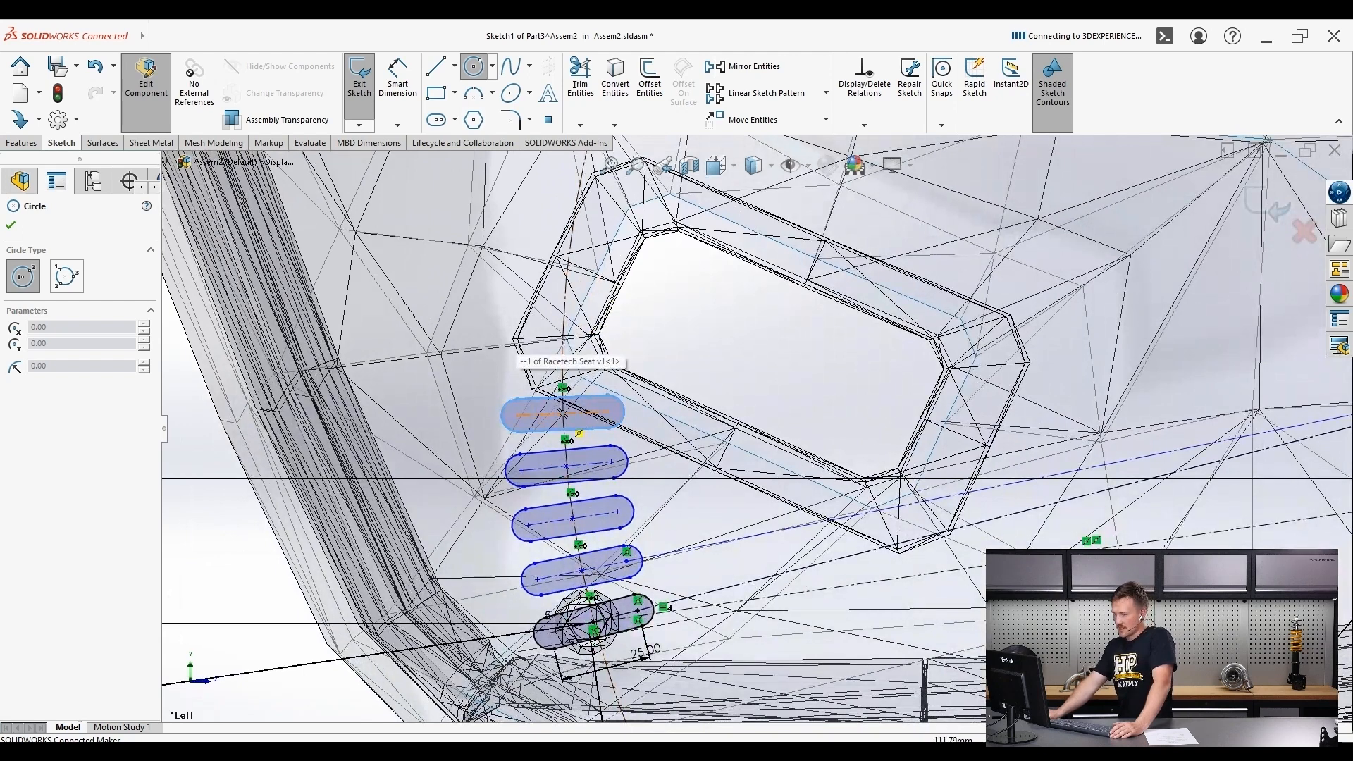
{"action": "left_click", "coordinate": [562, 414]}
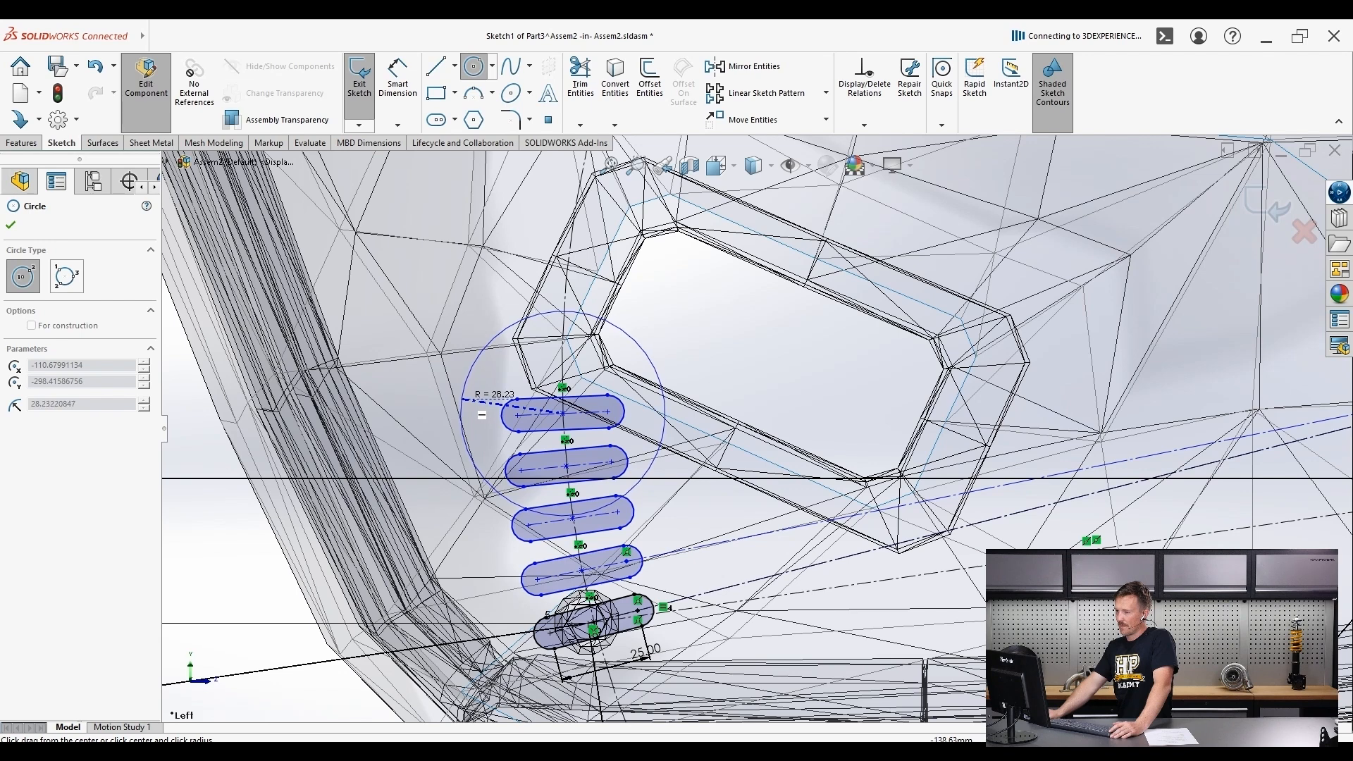
{"action": "key", "text": "Escape"}
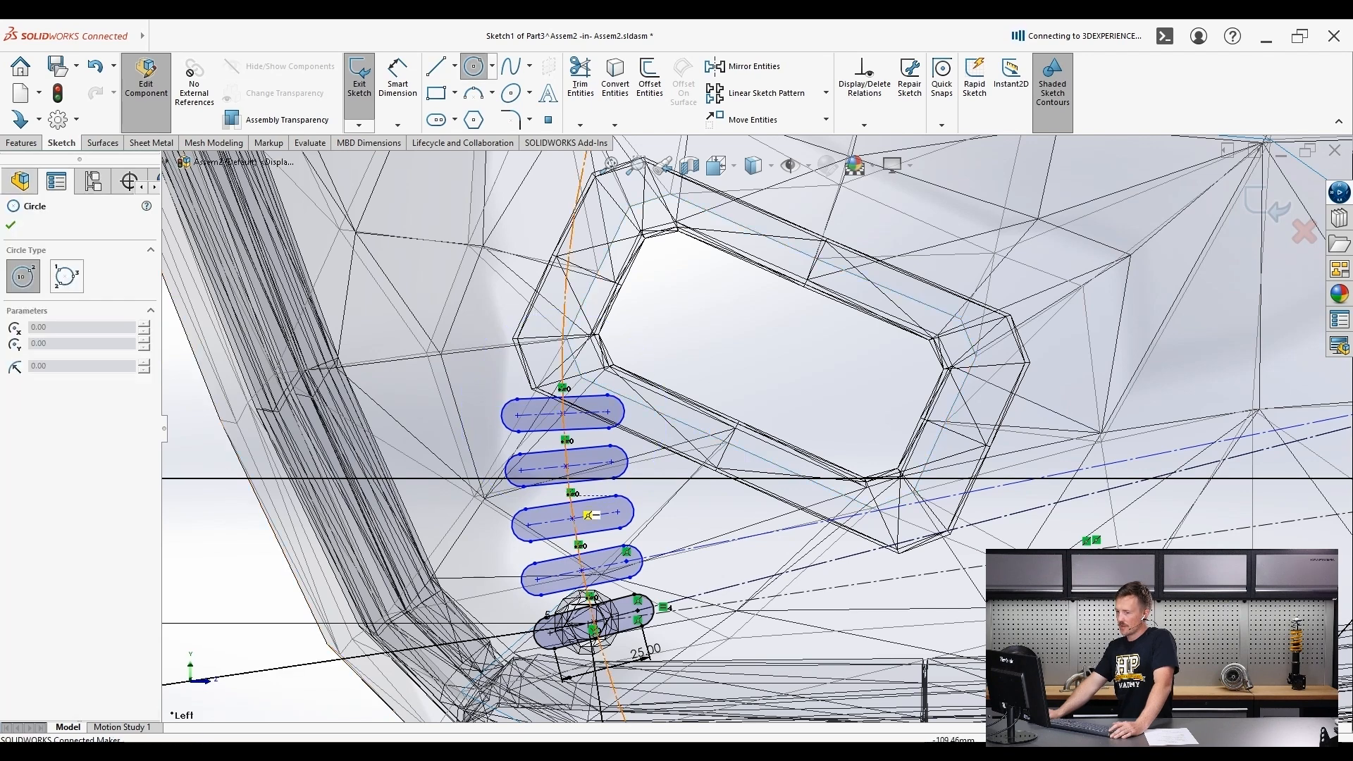
{"action": "left_click", "coordinate": [566, 466]}
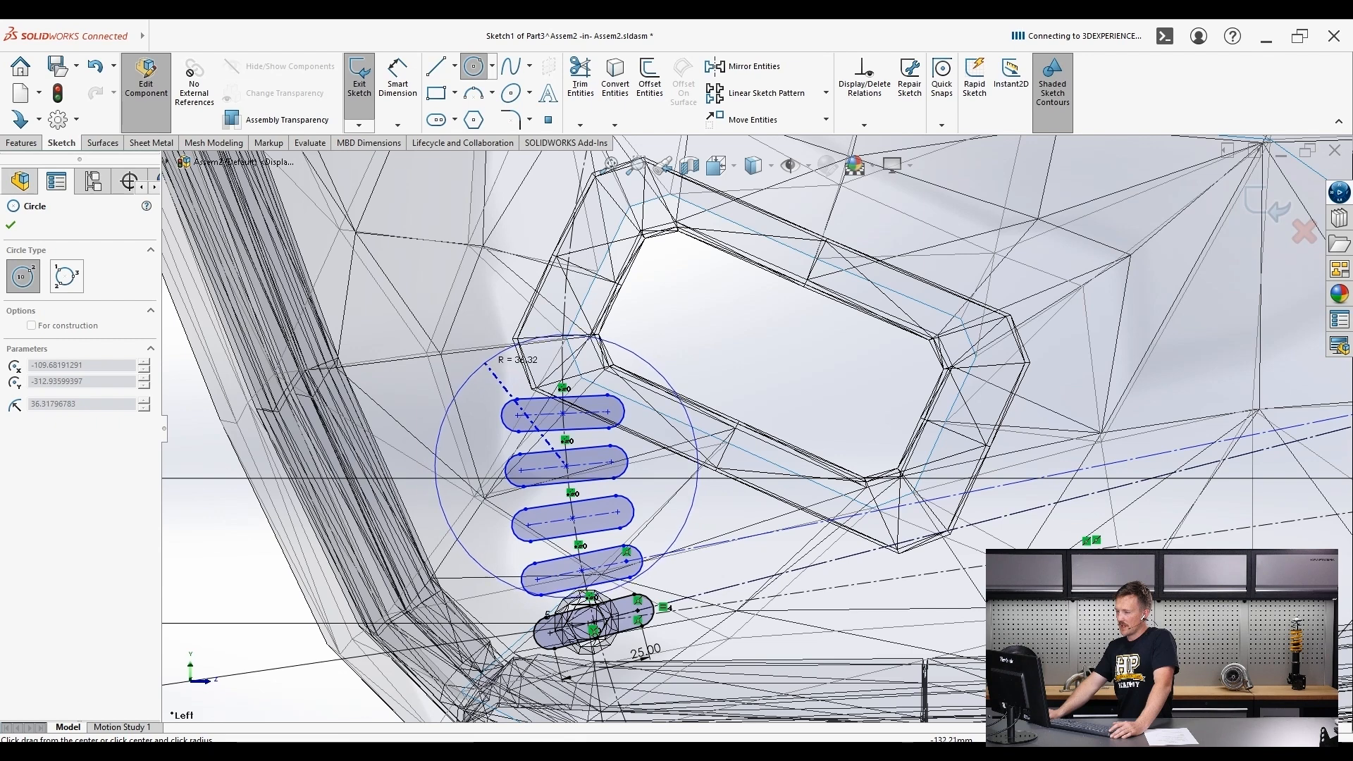
{"action": "left_click", "coordinate": [482, 358]}
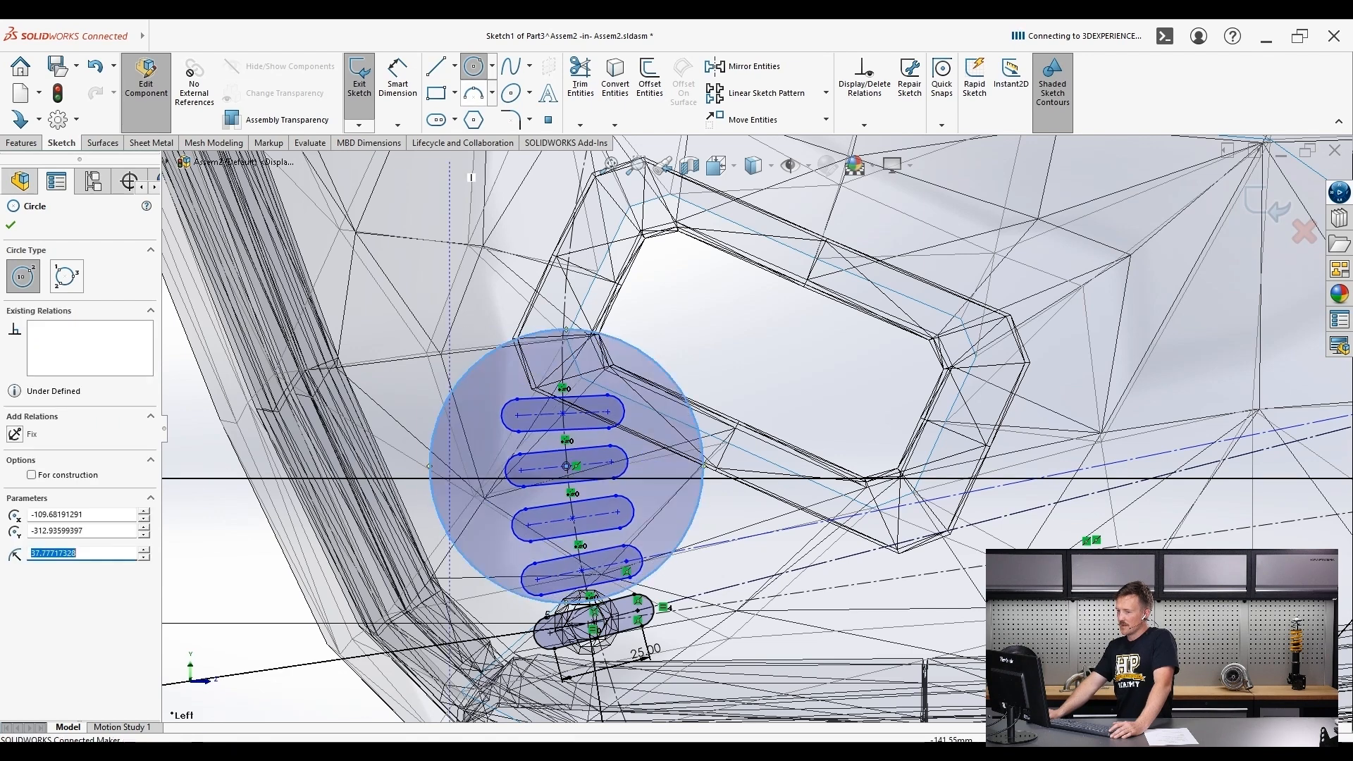
- Dimension the new circle around the slot column and set its diameter to 75 mm
{"action": "left_click", "coordinate": [398, 78]}
{"action": "left_click", "coordinate": [627, 344]}
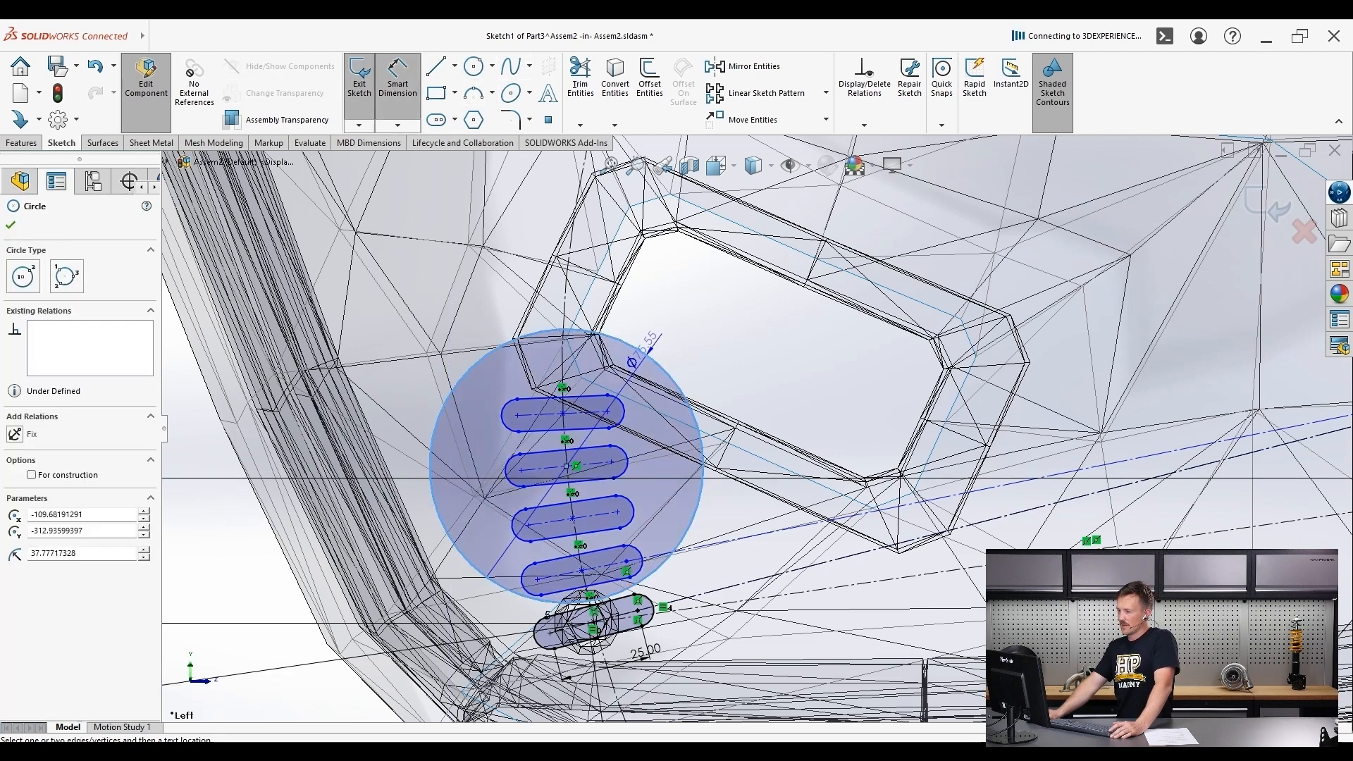
{"action": "left_click", "coordinate": [666, 314]}
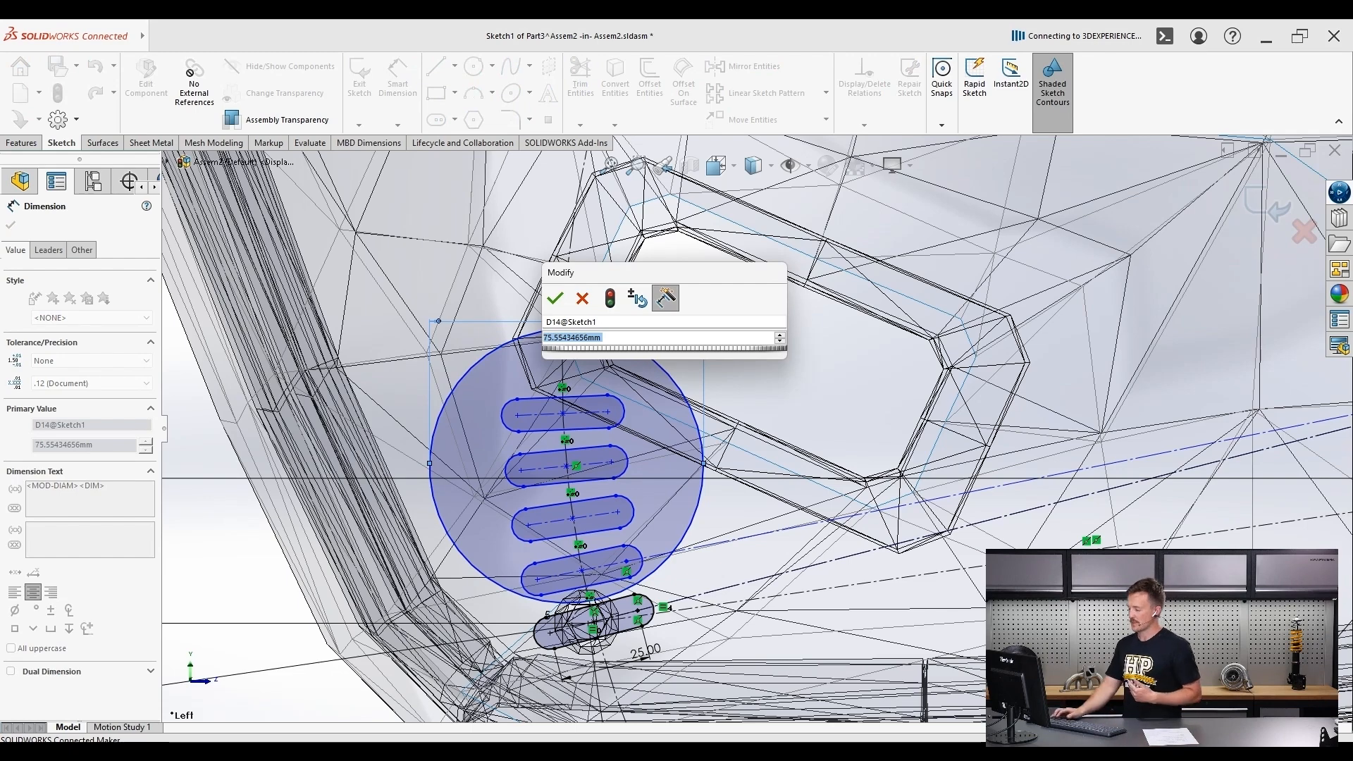
{"action": "type", "text": "75"}
{"action": "key", "text": "Return"}
{"action": "scroll", "coordinate": [749, 425], "scroll_direction": "up", "scroll_amount": 2}
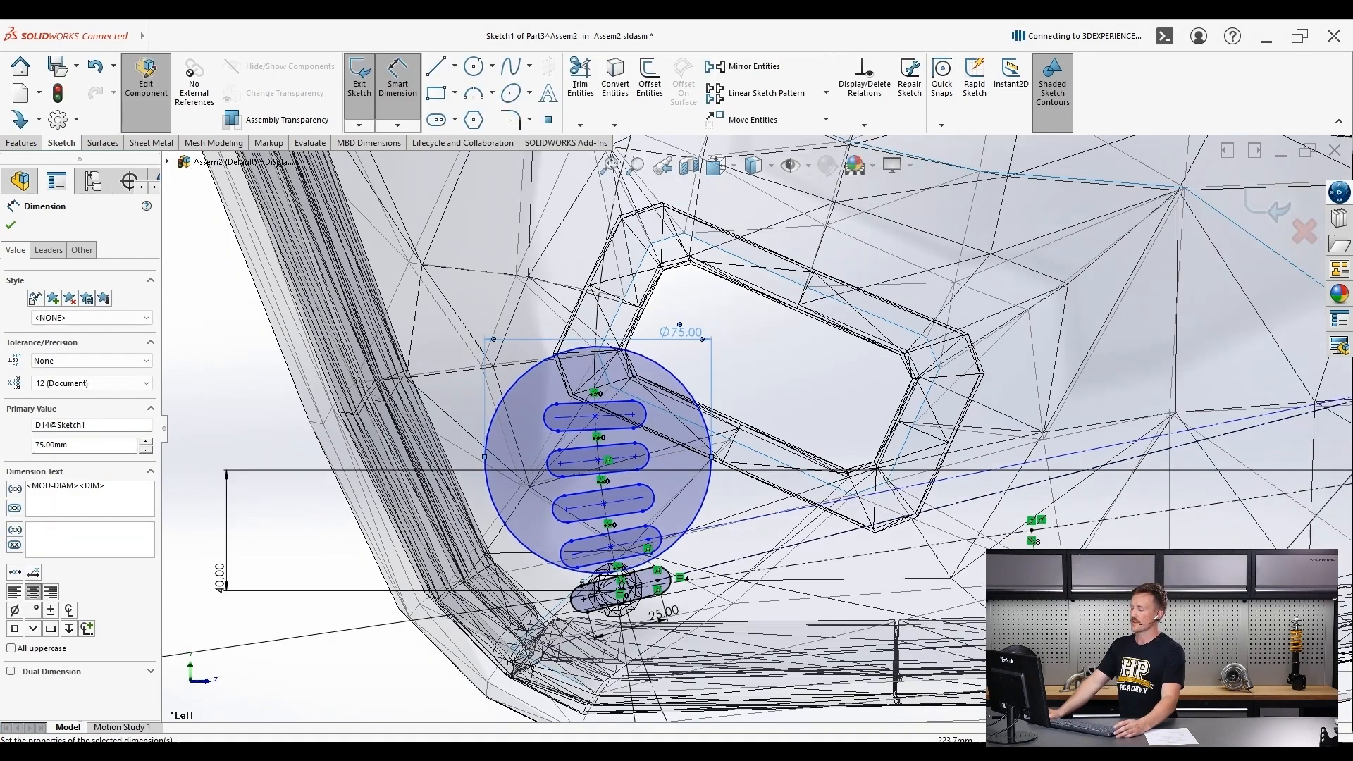
- Draw a circle about 70 mm in diameter centred on the second hole from the top of the round-hole column
{"action": "scroll", "coordinate": [751, 428], "scroll_direction": "up", "scroll_amount": 2}
{"action": "scroll", "coordinate": [708, 429], "scroll_direction": "down", "scroll_amount": 1}
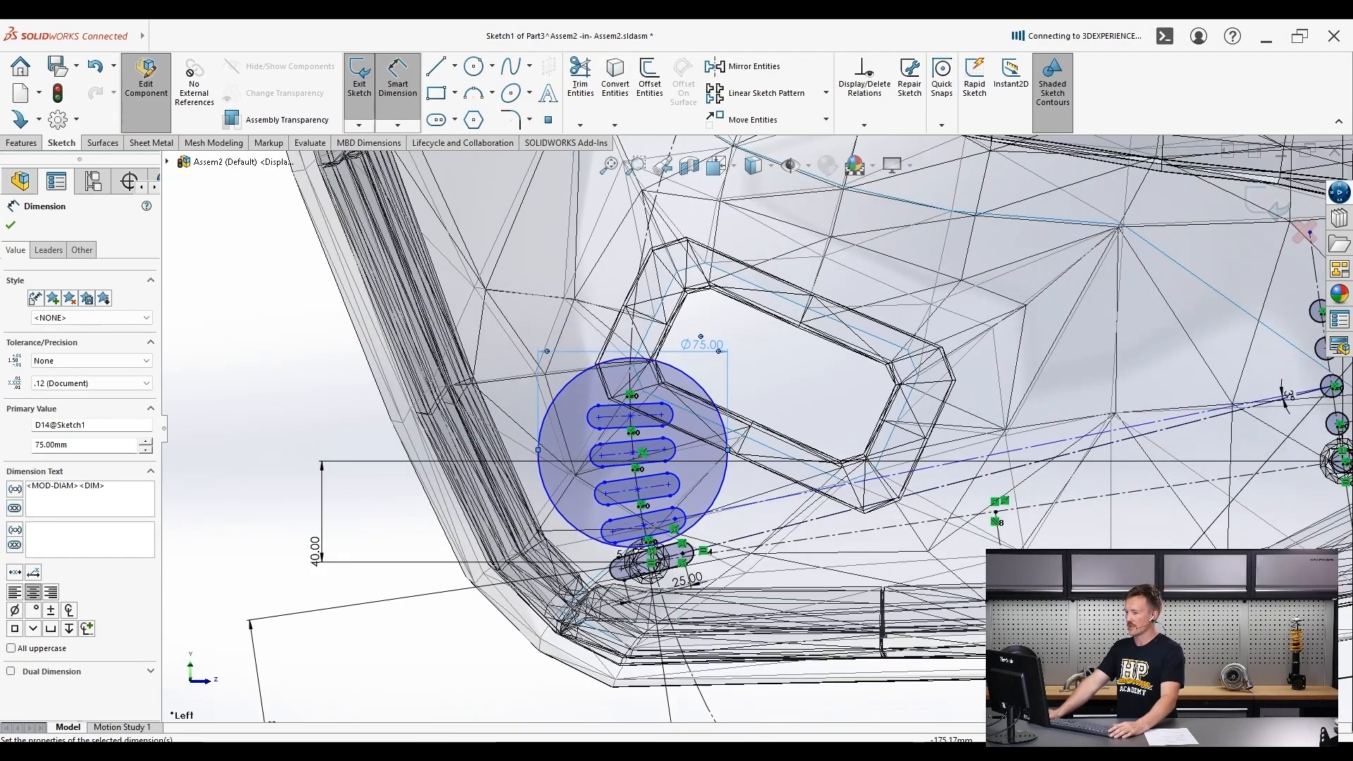
{"action": "scroll", "coordinate": [755, 428], "scroll_direction": "up", "scroll_amount": 2}
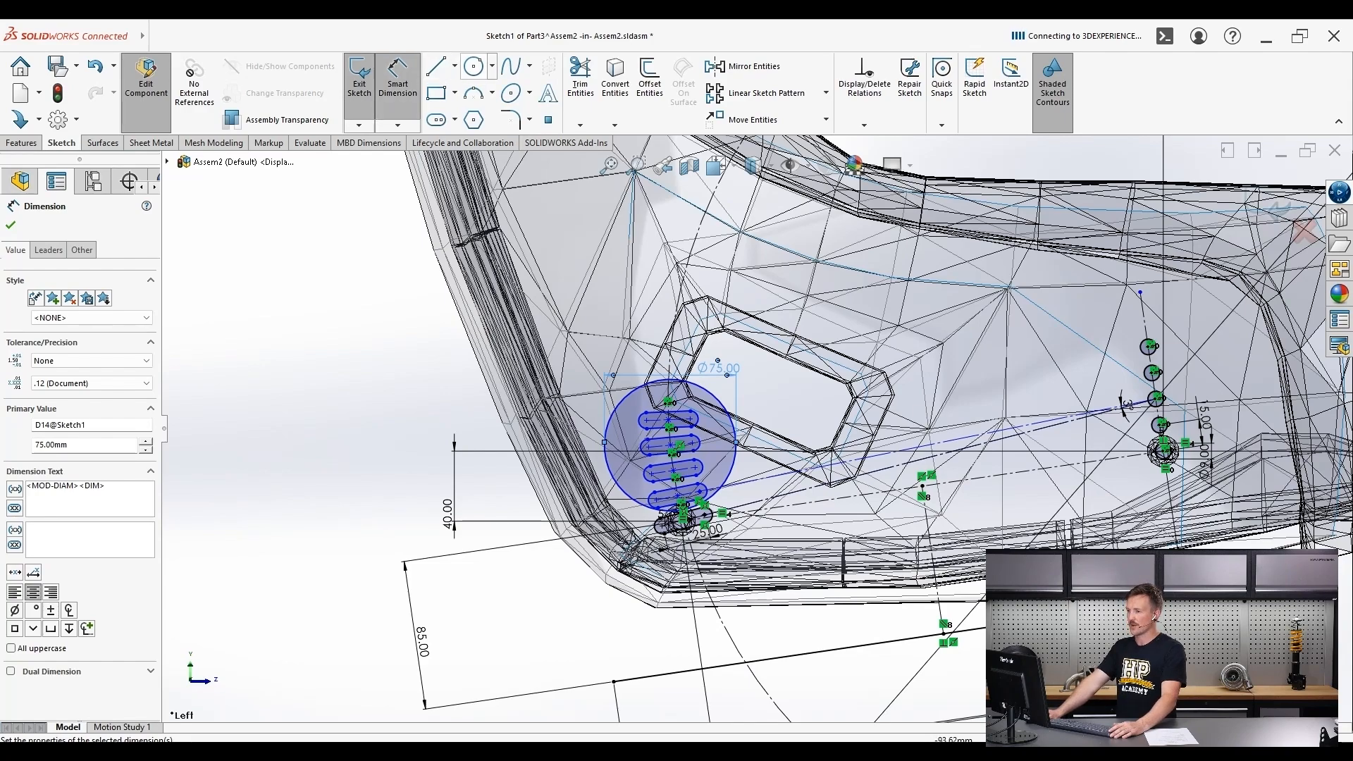
{"action": "left_click", "coordinate": [474, 66]}
{"action": "scroll", "coordinate": [757, 429], "scroll_direction": "up", "scroll_amount": 2}
{"action": "scroll", "coordinate": [1125, 386], "scroll_direction": "down", "scroll_amount": 5}
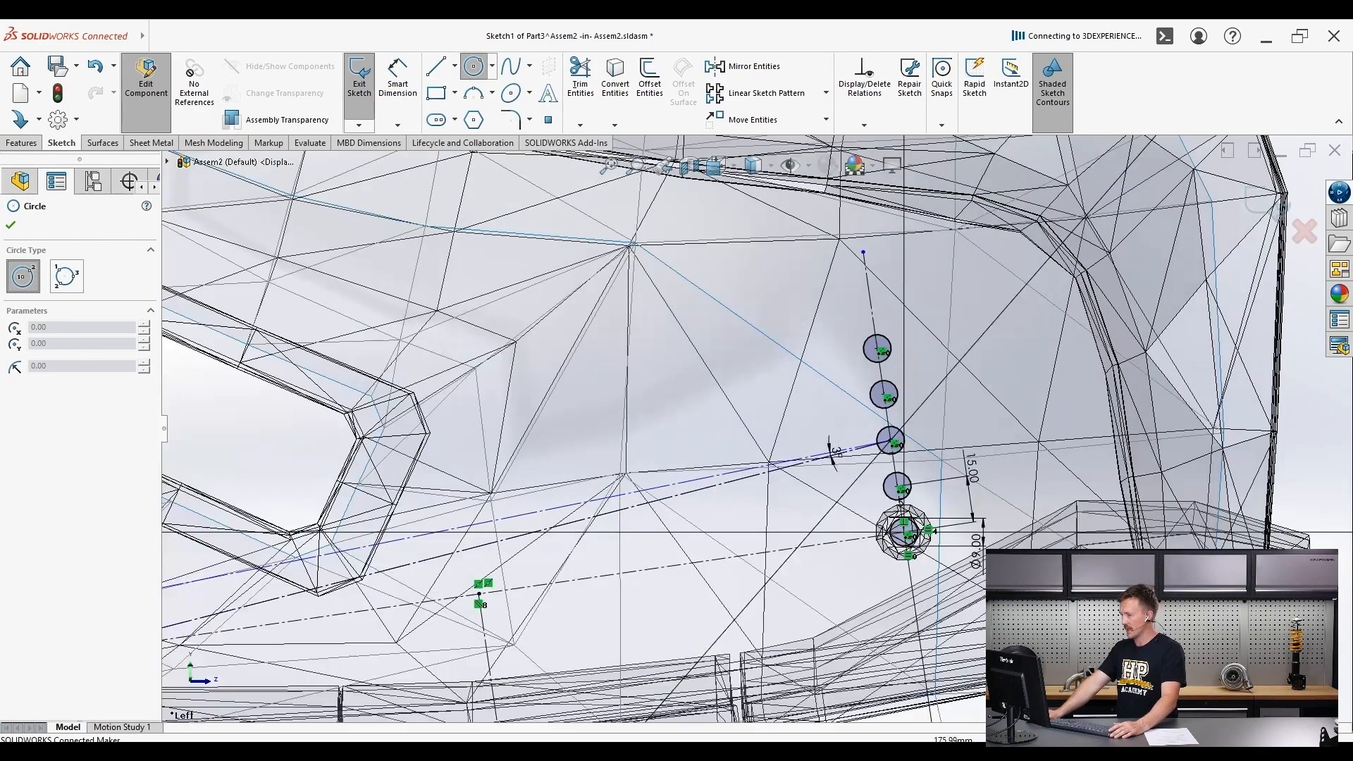
{"action": "scroll", "coordinate": [757, 427], "scroll_direction": "up", "scroll_amount": 3}
{"action": "scroll", "coordinate": [224, 509], "scroll_direction": "down", "scroll_amount": 2}
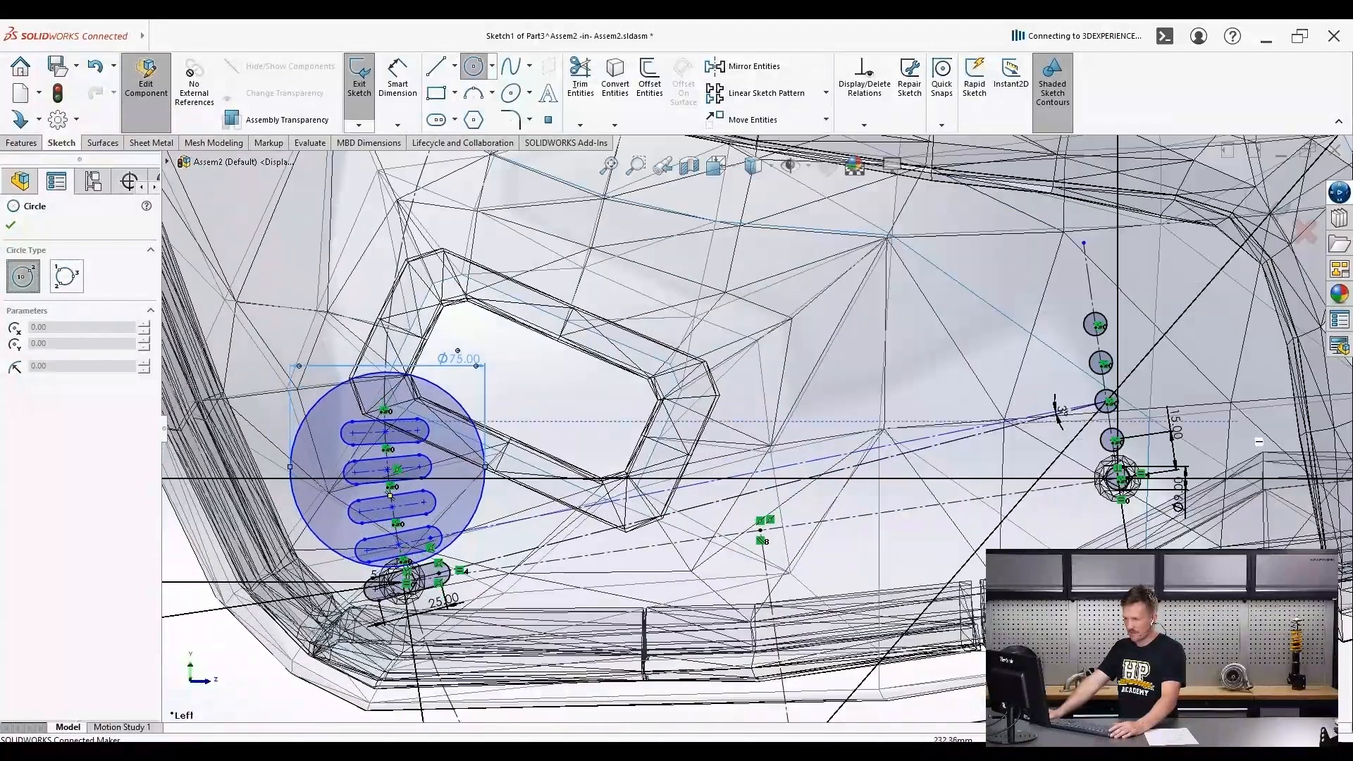
{"action": "scroll", "coordinate": [1259, 441], "scroll_direction": "up", "scroll_amount": 2}
{"action": "scroll", "coordinate": [912, 428], "scroll_direction": "down", "scroll_amount": 3}
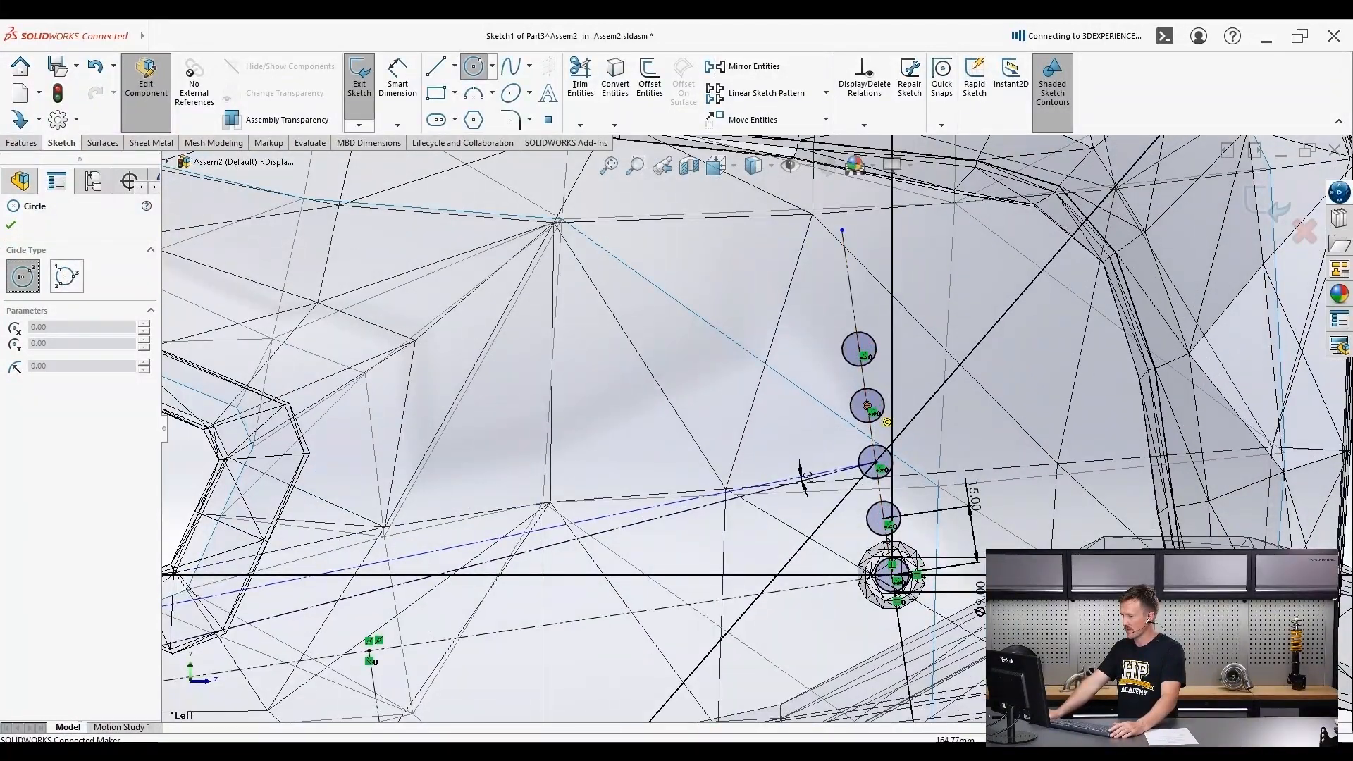
{"action": "scroll", "coordinate": [889, 418], "scroll_direction": "down", "scroll_amount": 3}
{"action": "left_click", "coordinate": [851, 399]}
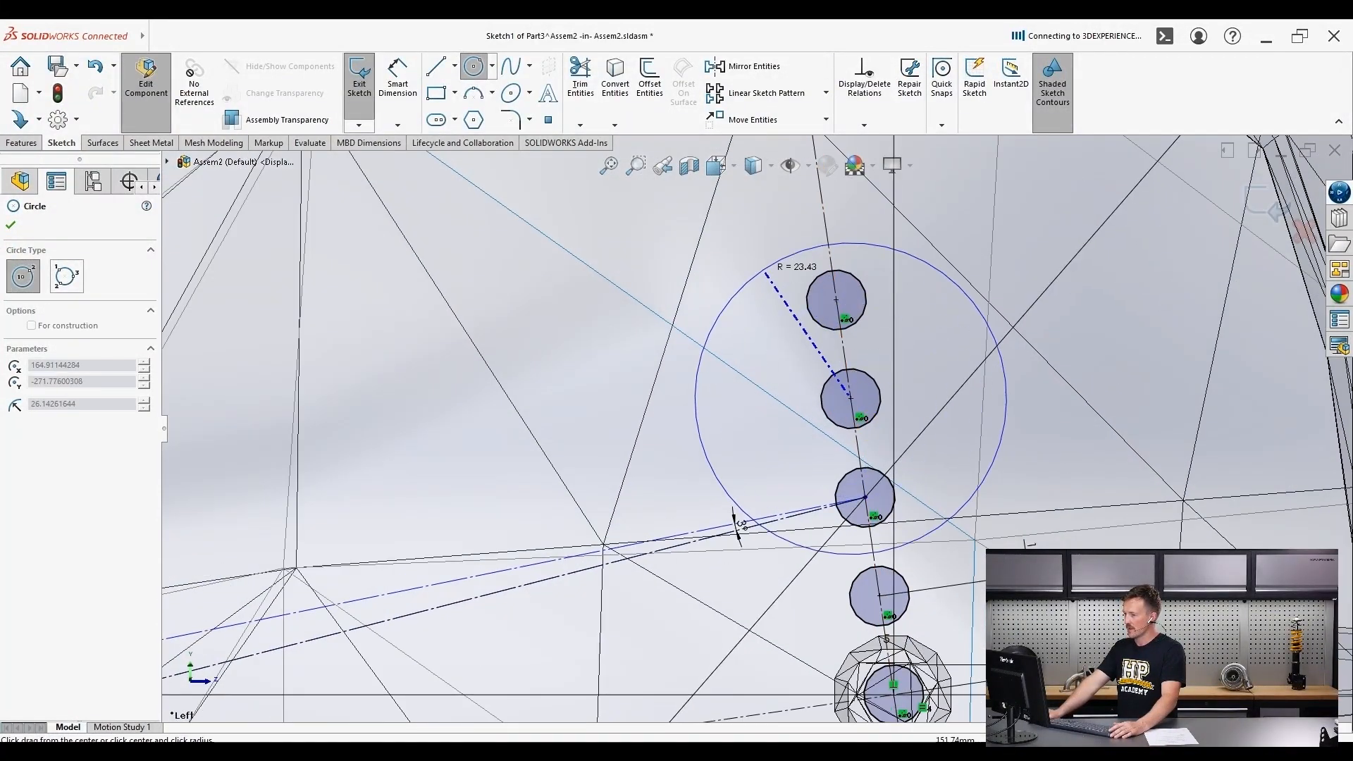
{"action": "left_click", "coordinate": [706, 218]}
{"action": "key", "text": "Escape"}
{"action": "scroll", "coordinate": [756, 440], "scroll_direction": "up", "scroll_amount": 5}
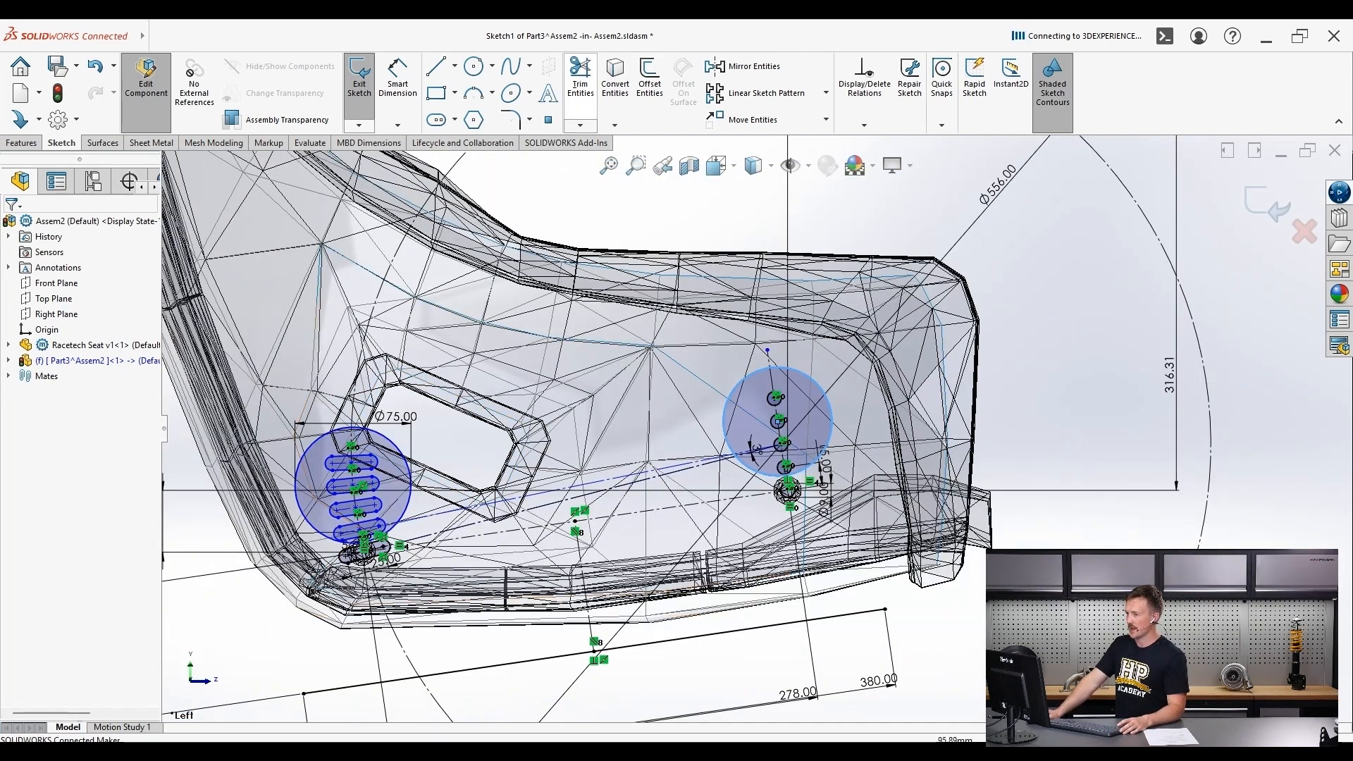
- Dimension the circle around the round holes and set its diameter to 65 mm
{"action": "left_click", "coordinate": [397, 79]}
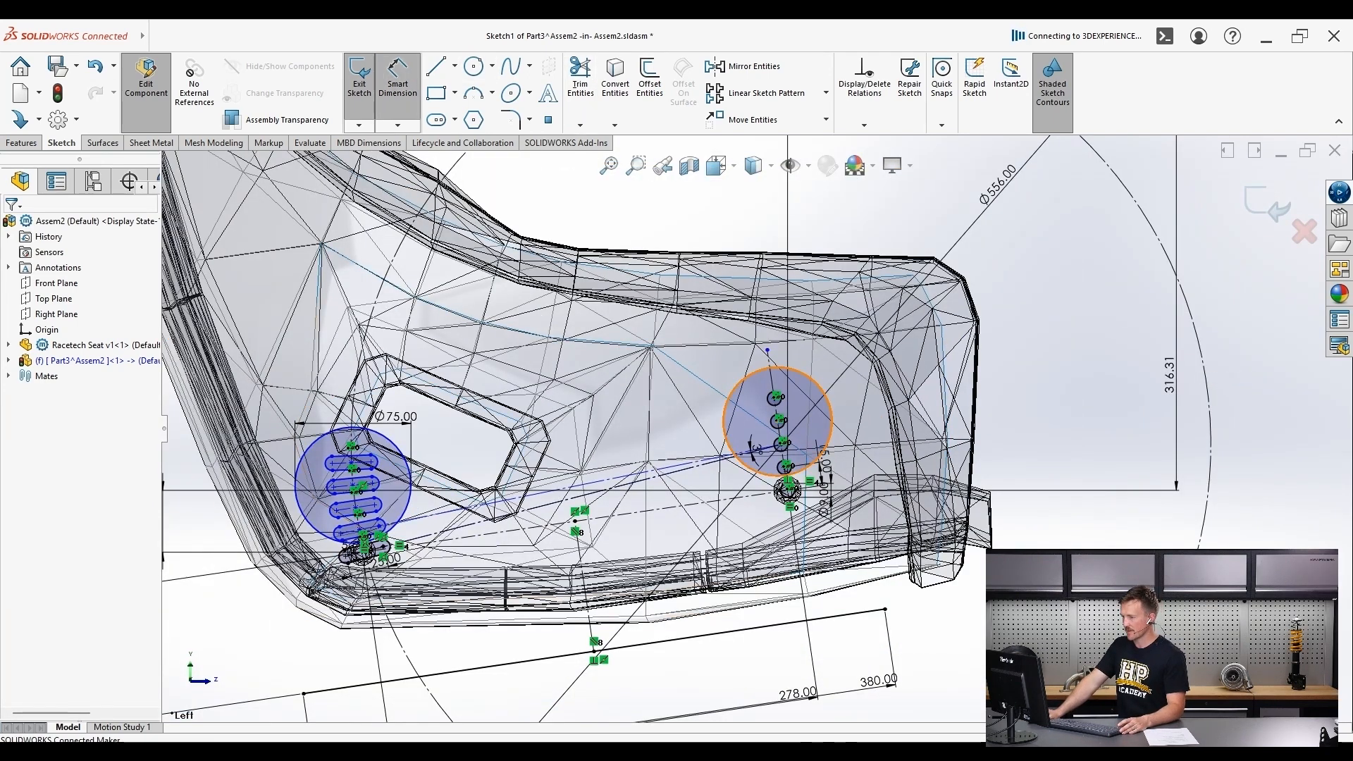
{"action": "left_click", "coordinate": [740, 382]}
{"action": "left_click", "coordinate": [743, 353]}
{"action": "type", "text": "65"}
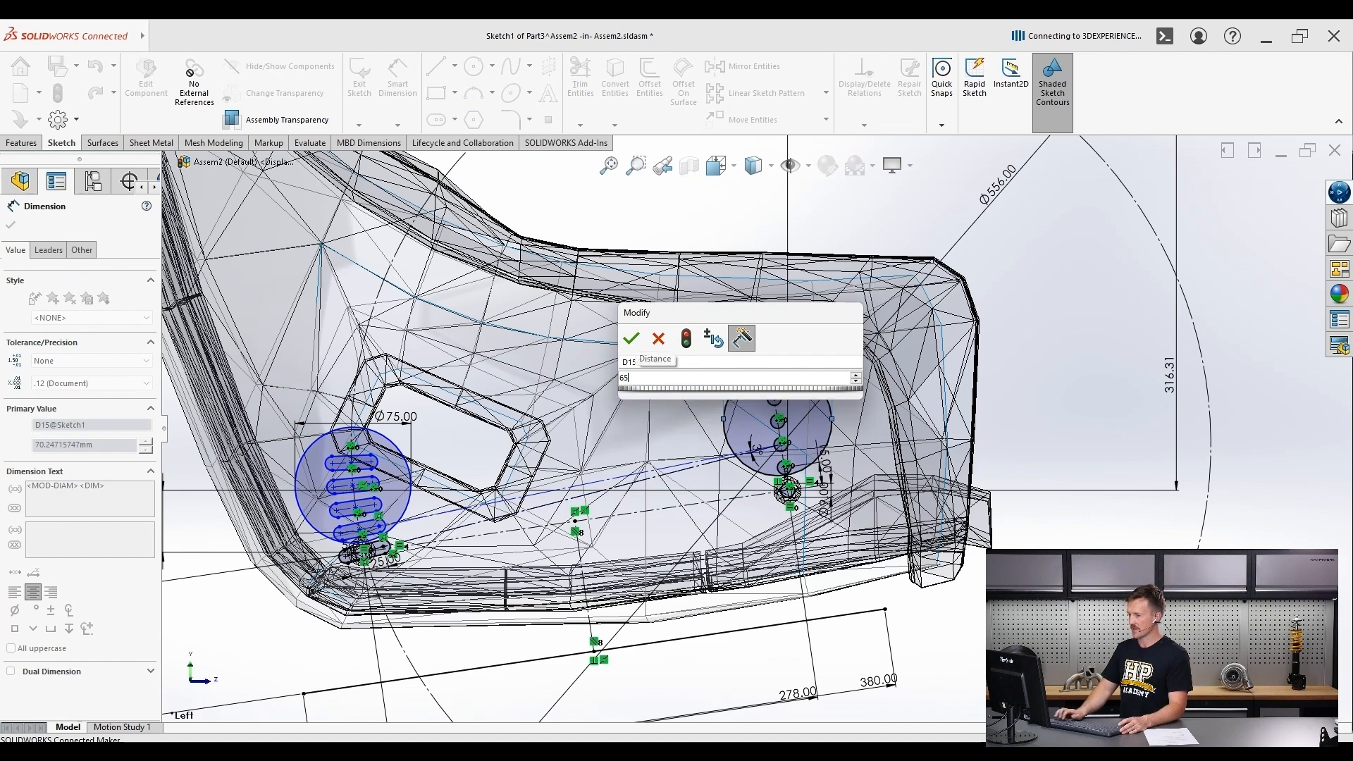
{"action": "key", "text": "Return"}
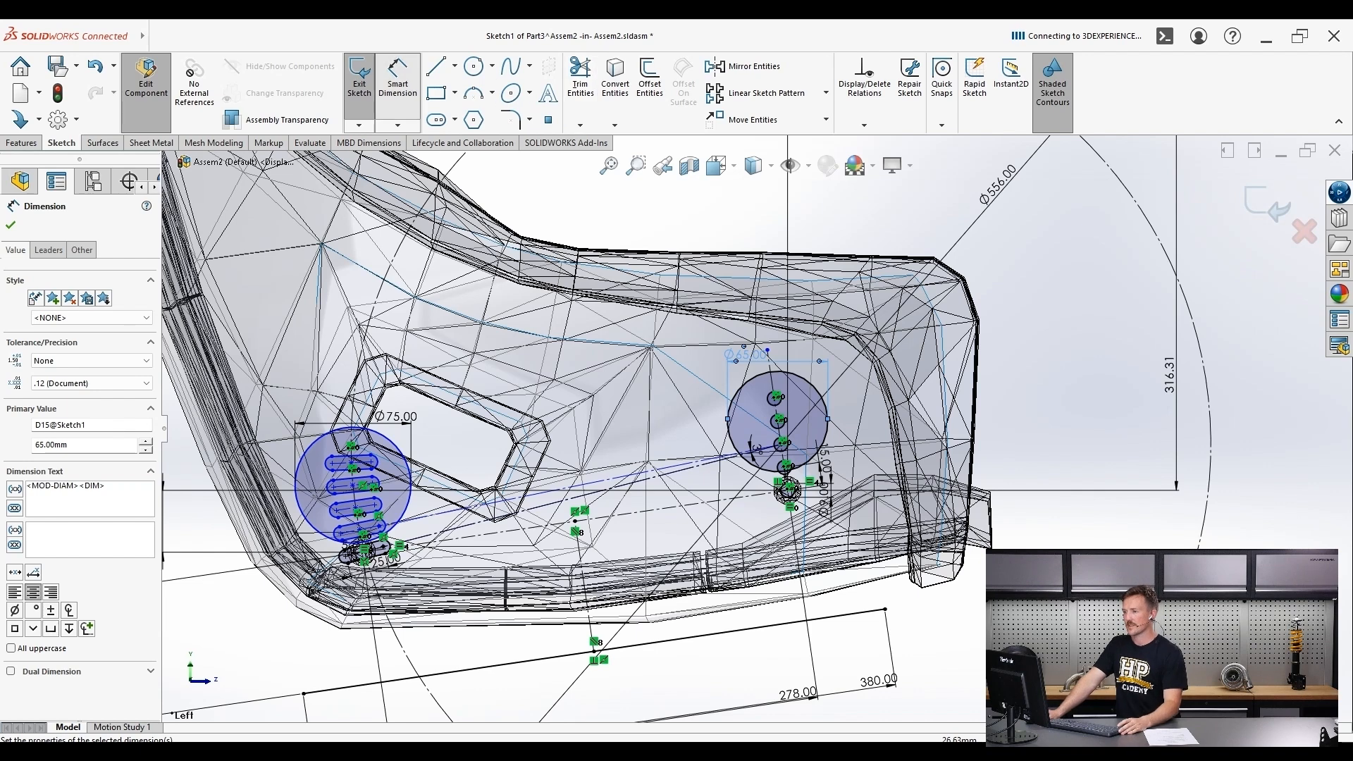
- Draw a short line rising from each end of the 380 mm base line, the left one perpendicular and about 31 mm long
{"action": "left_click", "coordinate": [435, 67]}
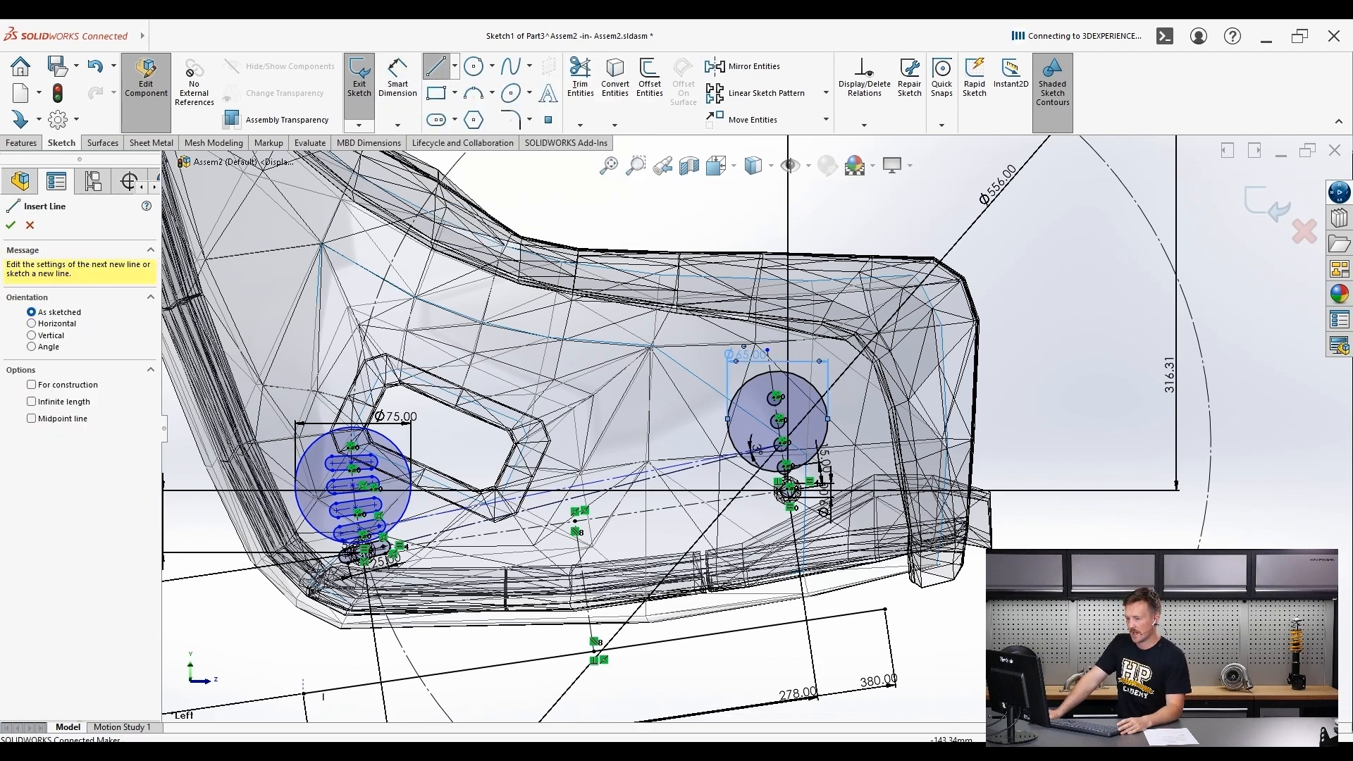
{"action": "left_click", "coordinate": [304, 694]}
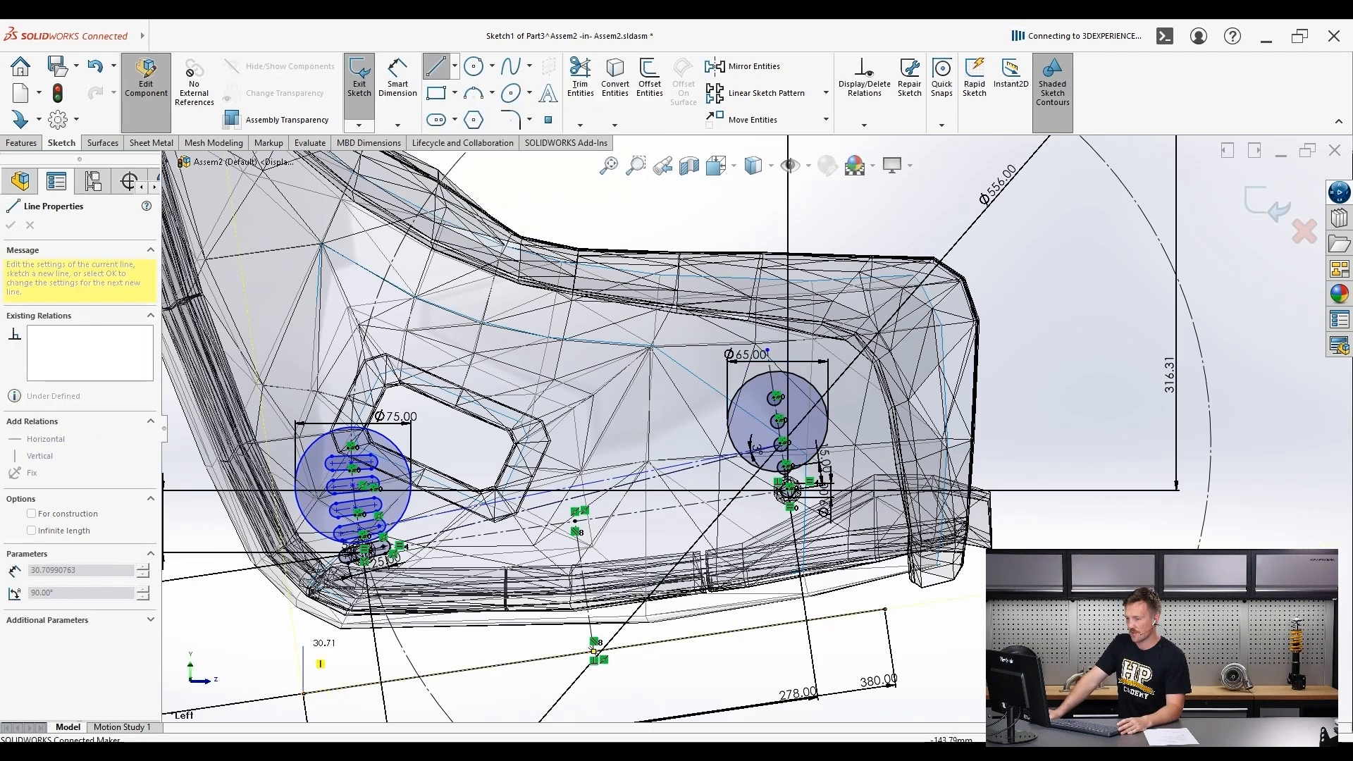
{"action": "left_click", "coordinate": [297, 646]}
{"action": "key", "text": "Escape"}
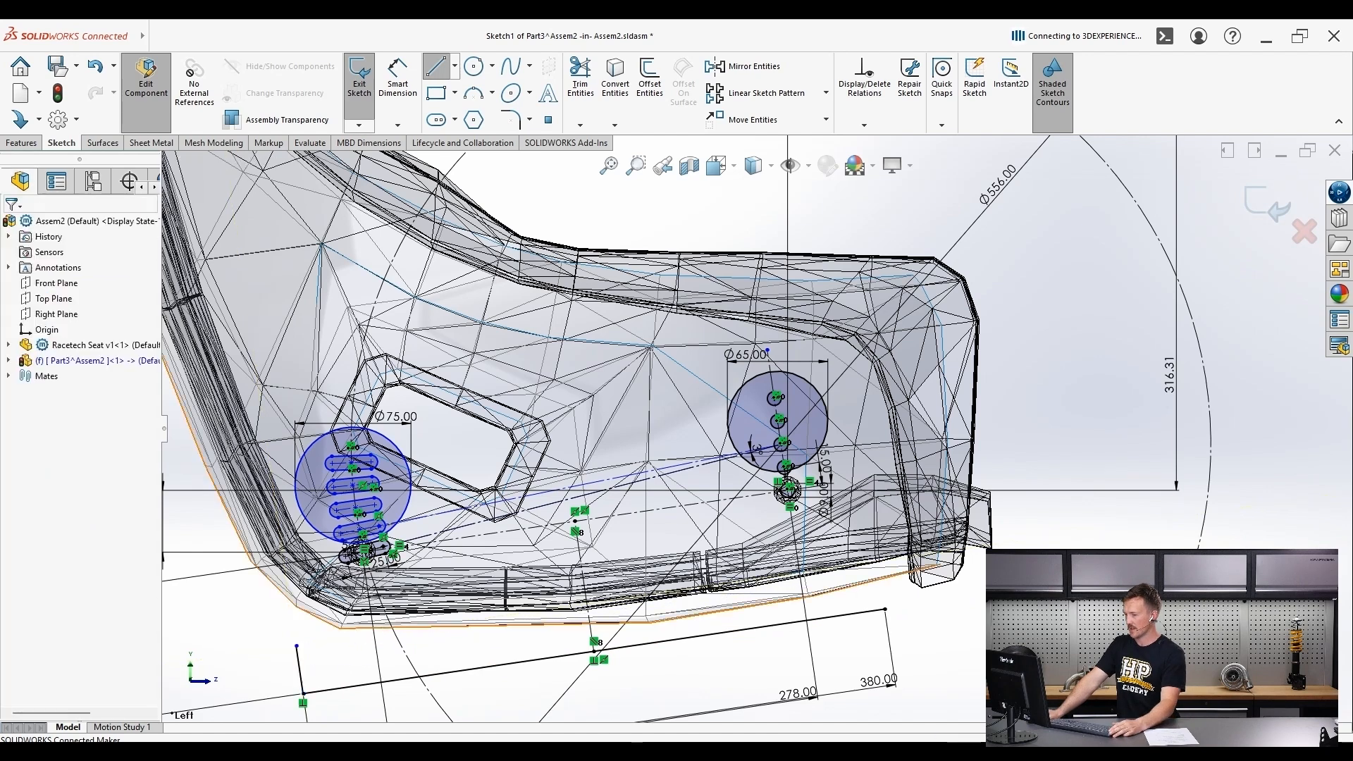
{"action": "key", "text": "l"}
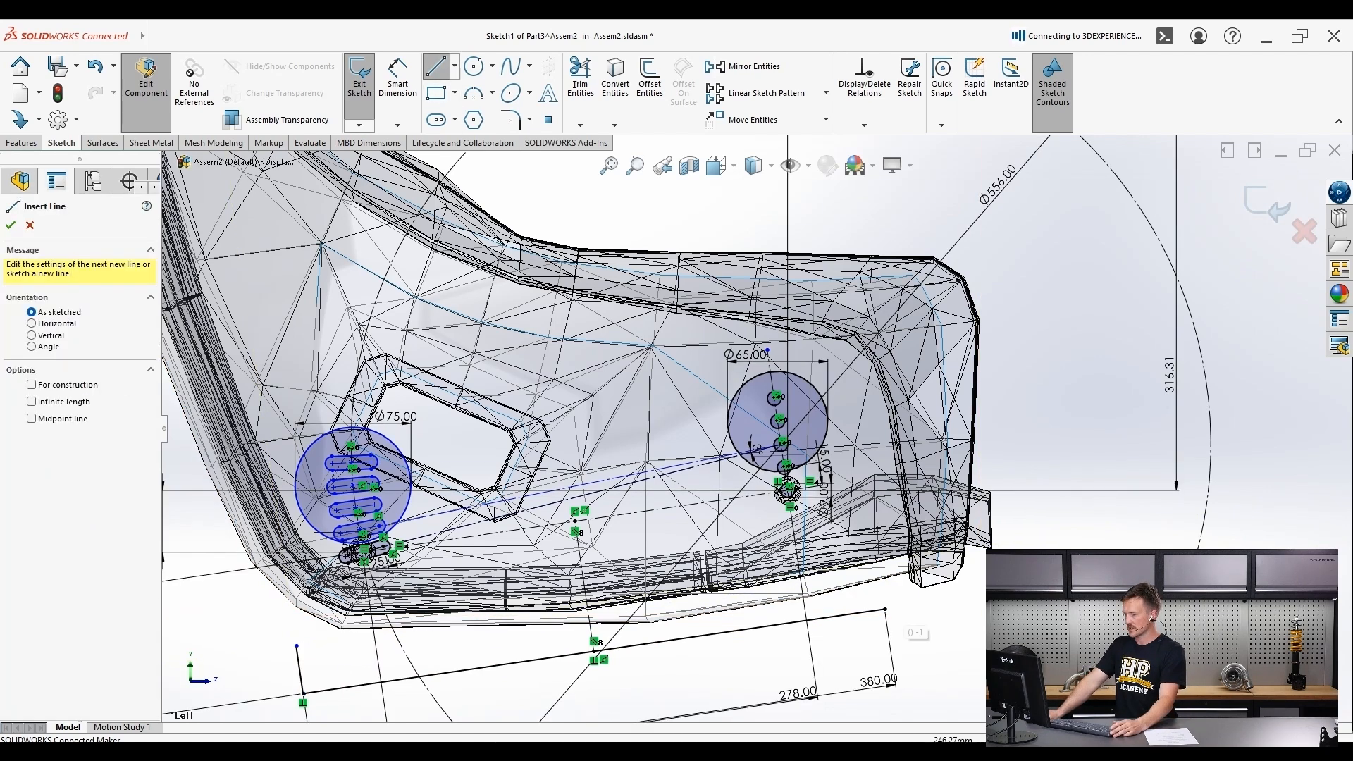
{"action": "left_click", "coordinate": [886, 607]}
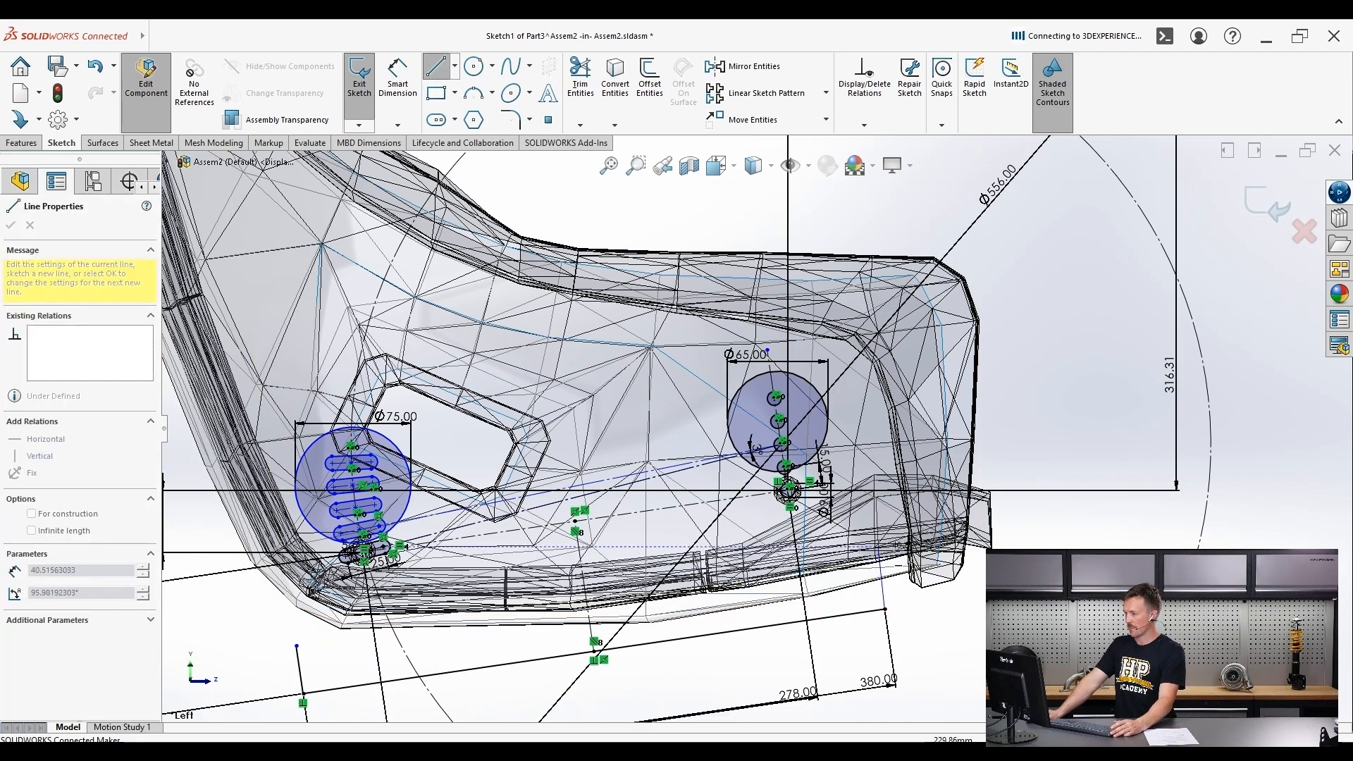
{"action": "left_click", "coordinate": [879, 561]}
{"action": "key", "text": "Escape"}
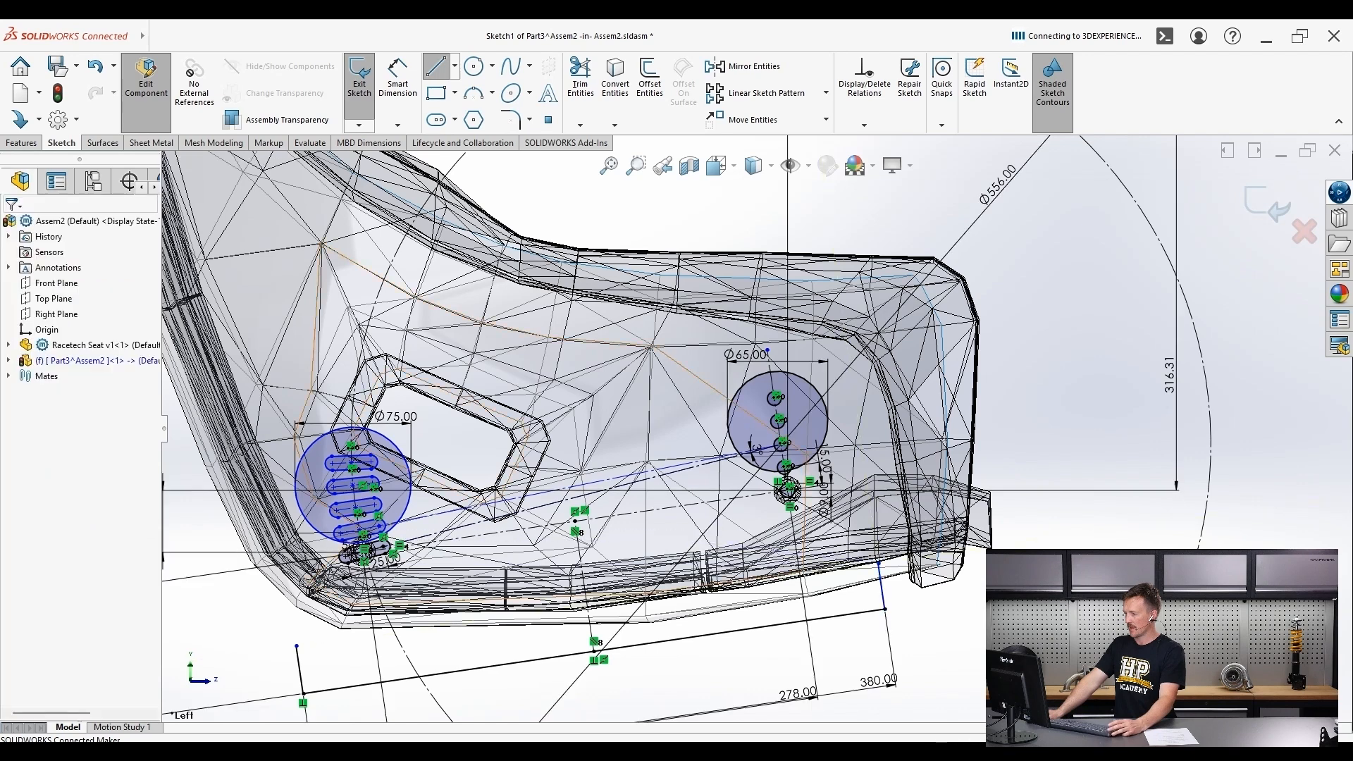
- Add a perpendicular relation between the right short end line and the 380 mm base line
{"action": "left_click", "coordinate": [864, 124]}
{"action": "left_click", "coordinate": [878, 160]}
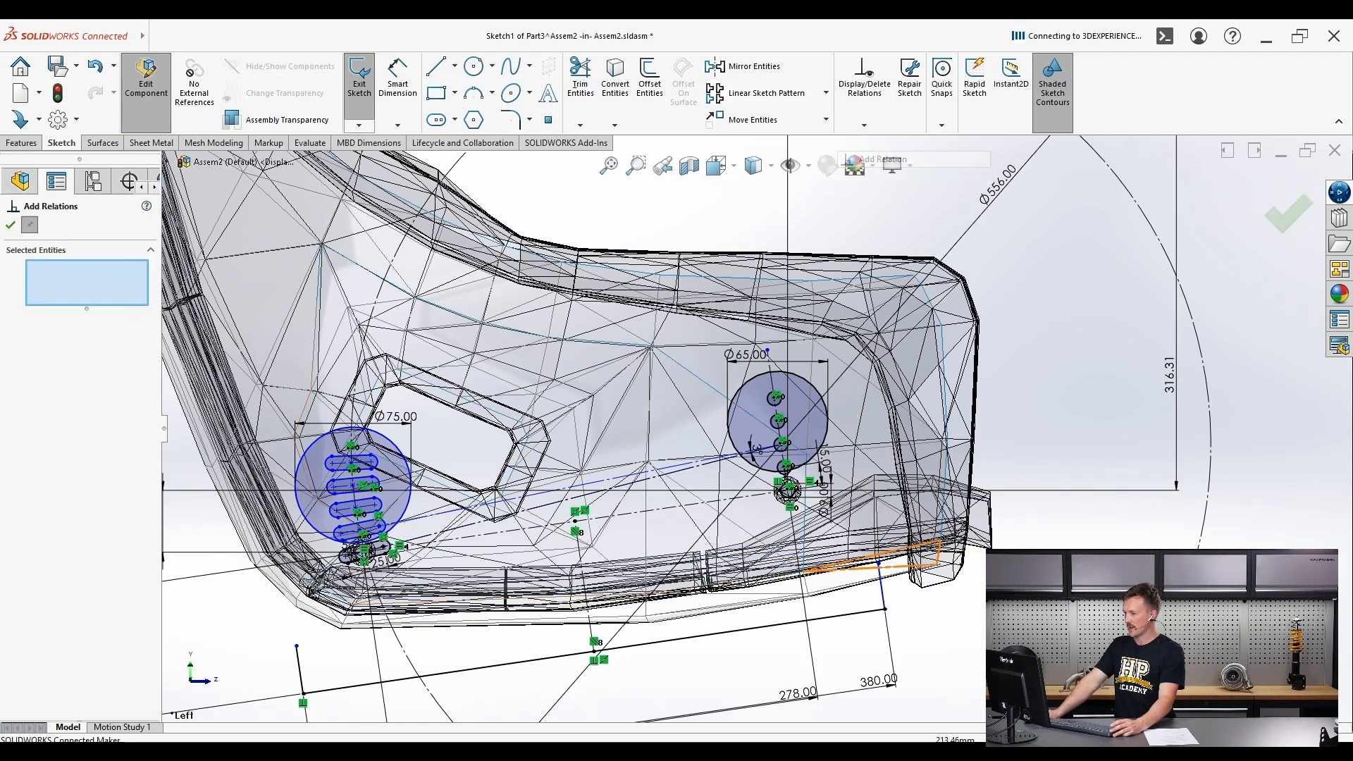
{"action": "scroll", "coordinate": [882, 731], "scroll_direction": "down", "scroll_amount": 3}
{"action": "left_click", "coordinate": [880, 517]}
{"action": "left_click", "coordinate": [843, 556]}
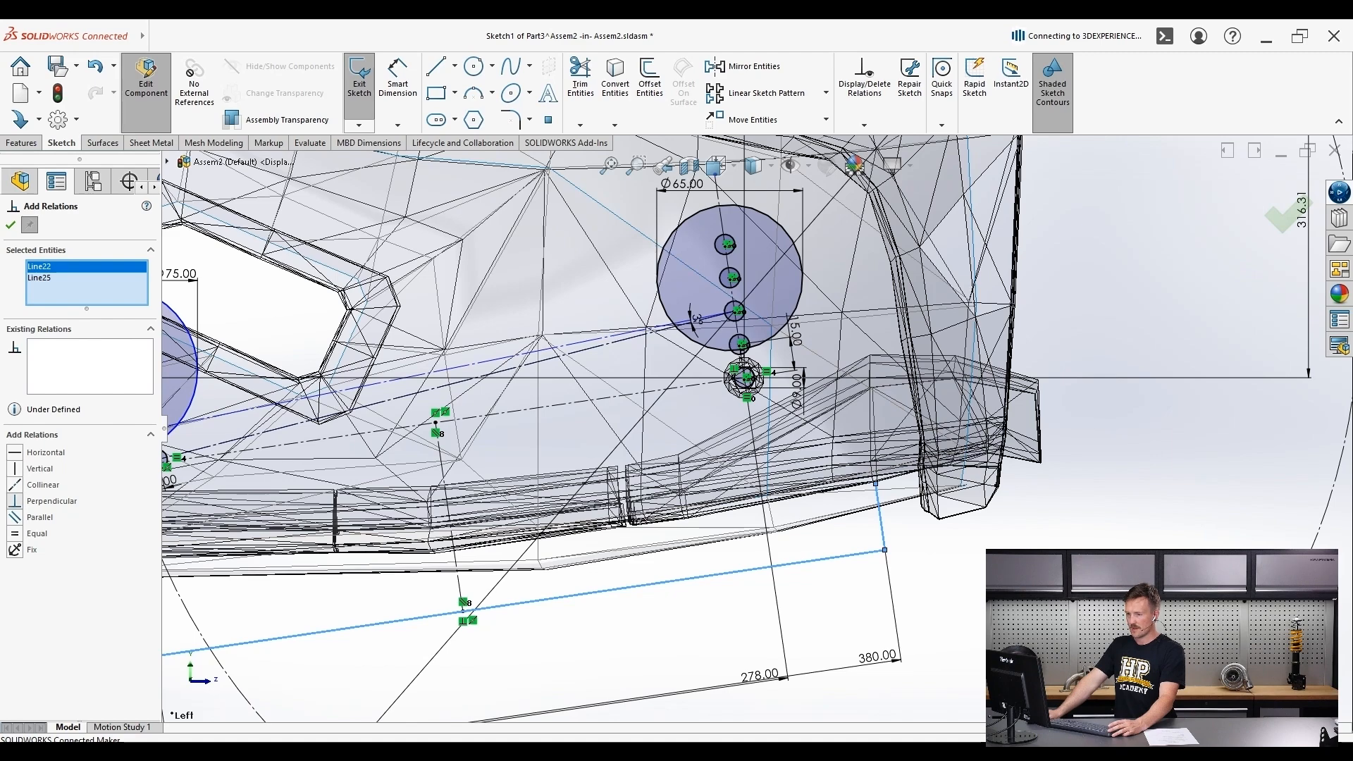
{"action": "left_click", "coordinate": [11, 225]}
- Add an equal-length relation between the two short lines at the ends of the base line
{"action": "scroll", "coordinate": [861, 469], "scroll_direction": "down", "scroll_amount": 3}
{"action": "scroll", "coordinate": [862, 469], "scroll_direction": "up", "scroll_amount": 5}
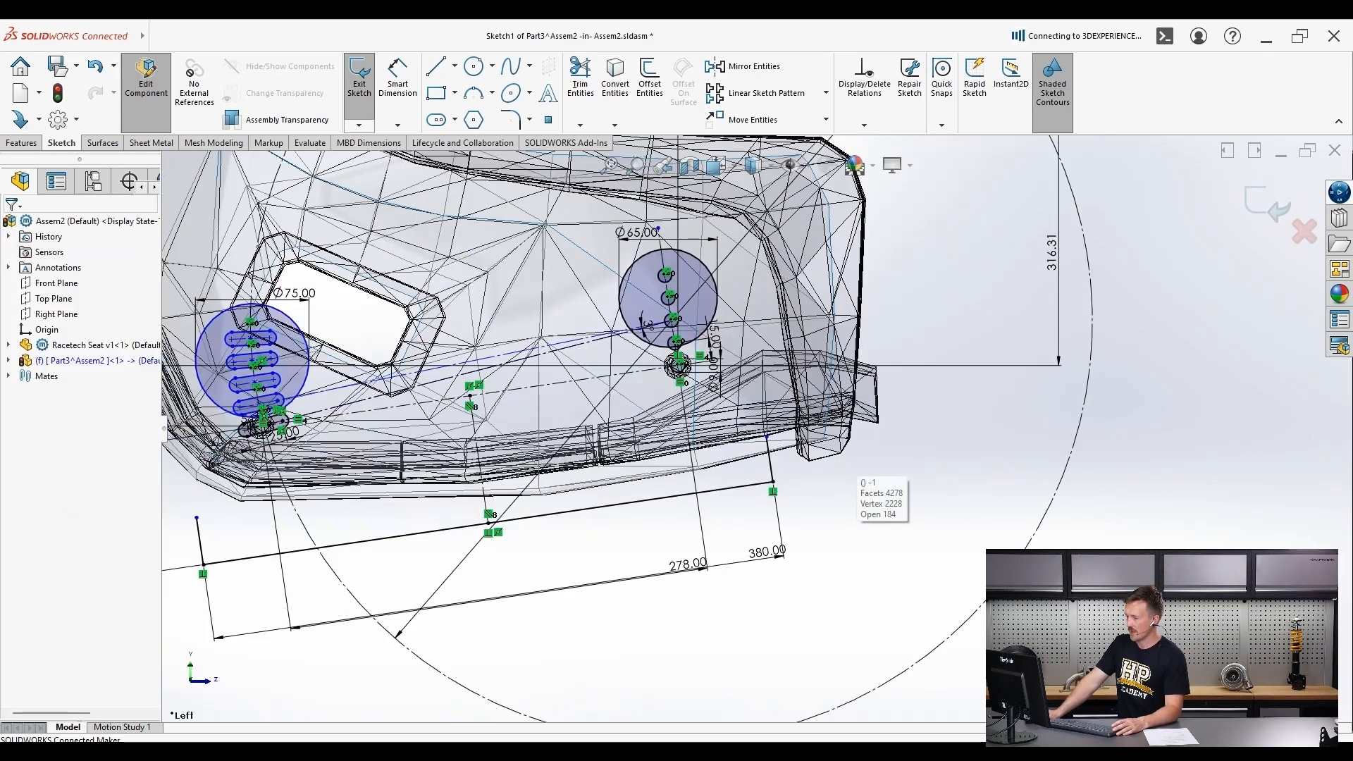
{"action": "left_click", "coordinate": [770, 461]}
{"action": "left_click", "coordinate": [200, 541]}
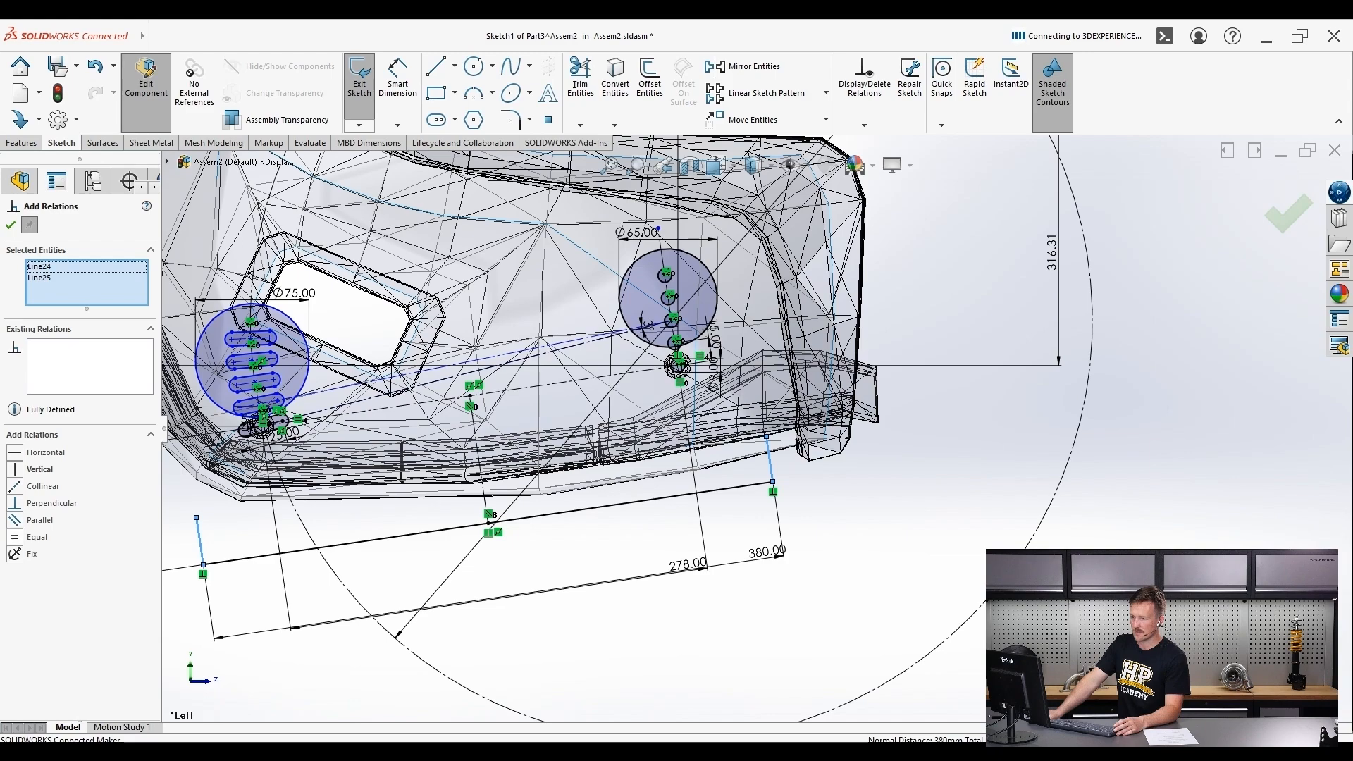
{"action": "scroll", "coordinate": [635, 99], "scroll_direction": "down", "scroll_amount": 1}
{"action": "scroll", "coordinate": [712, 144], "scroll_direction": "up", "scroll_amount": 3}
{"action": "scroll", "coordinate": [634, 106], "scroll_direction": "up", "scroll_amount": 1}
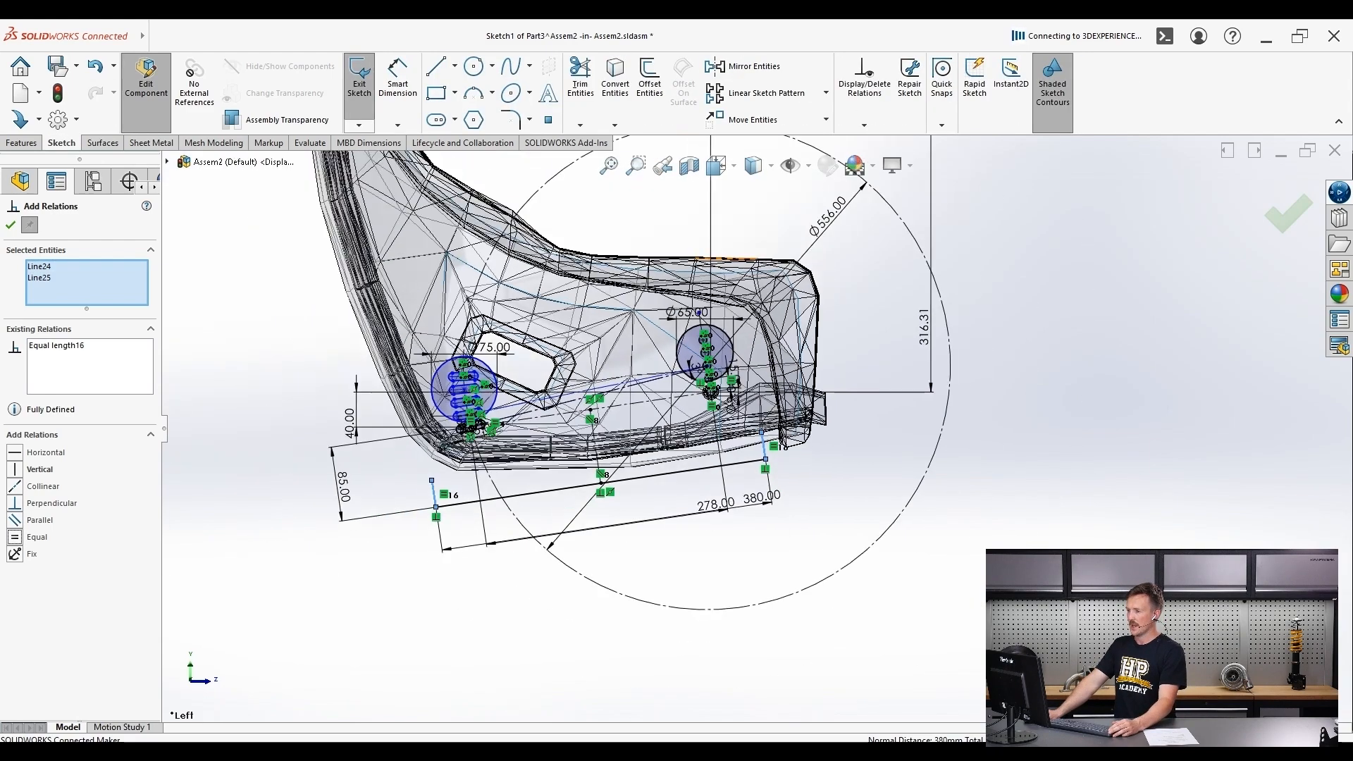
- Dimension the left short end line and set its length to 30 mm
{"action": "left_click", "coordinate": [397, 76]}
{"action": "scroll", "coordinate": [370, 504], "scroll_direction": "down", "scroll_amount": 3}
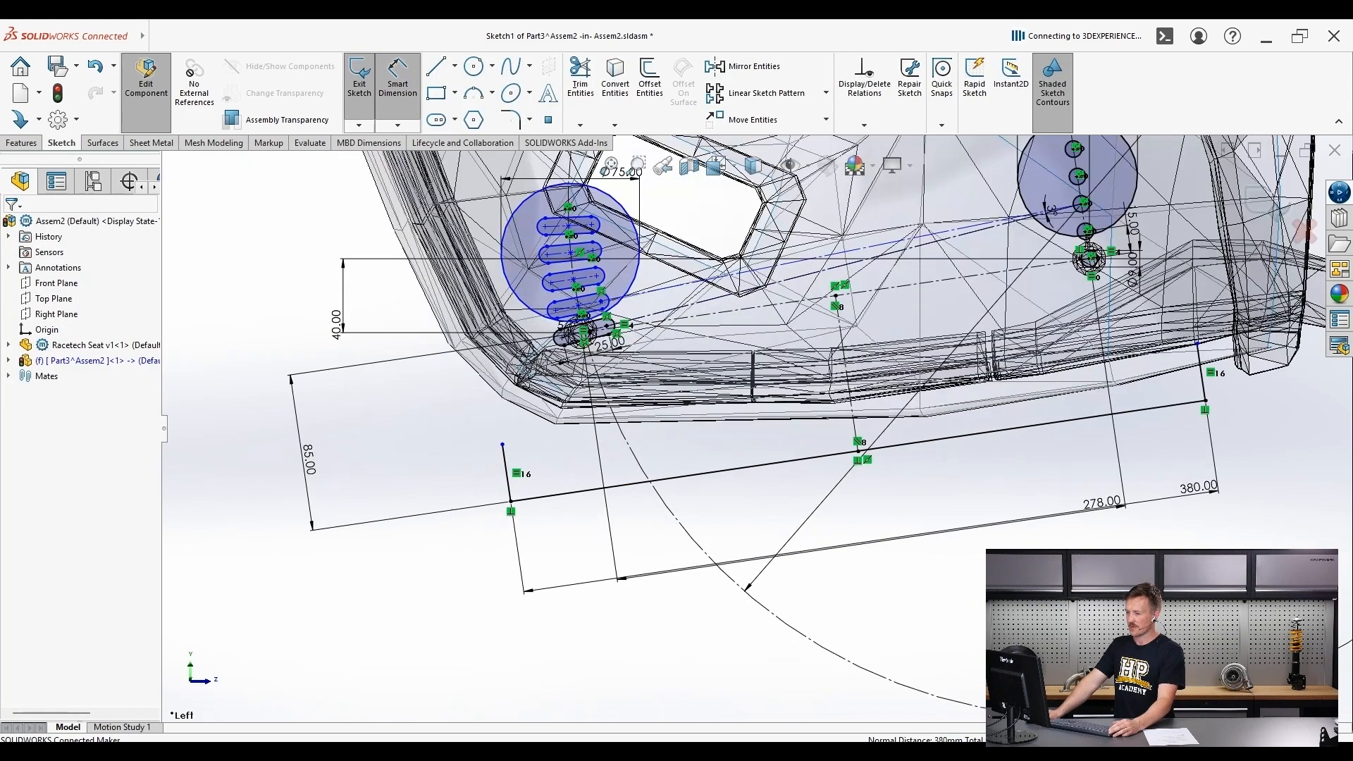
{"action": "left_click", "coordinate": [506, 470]}
{"action": "left_click", "coordinate": [414, 507]}
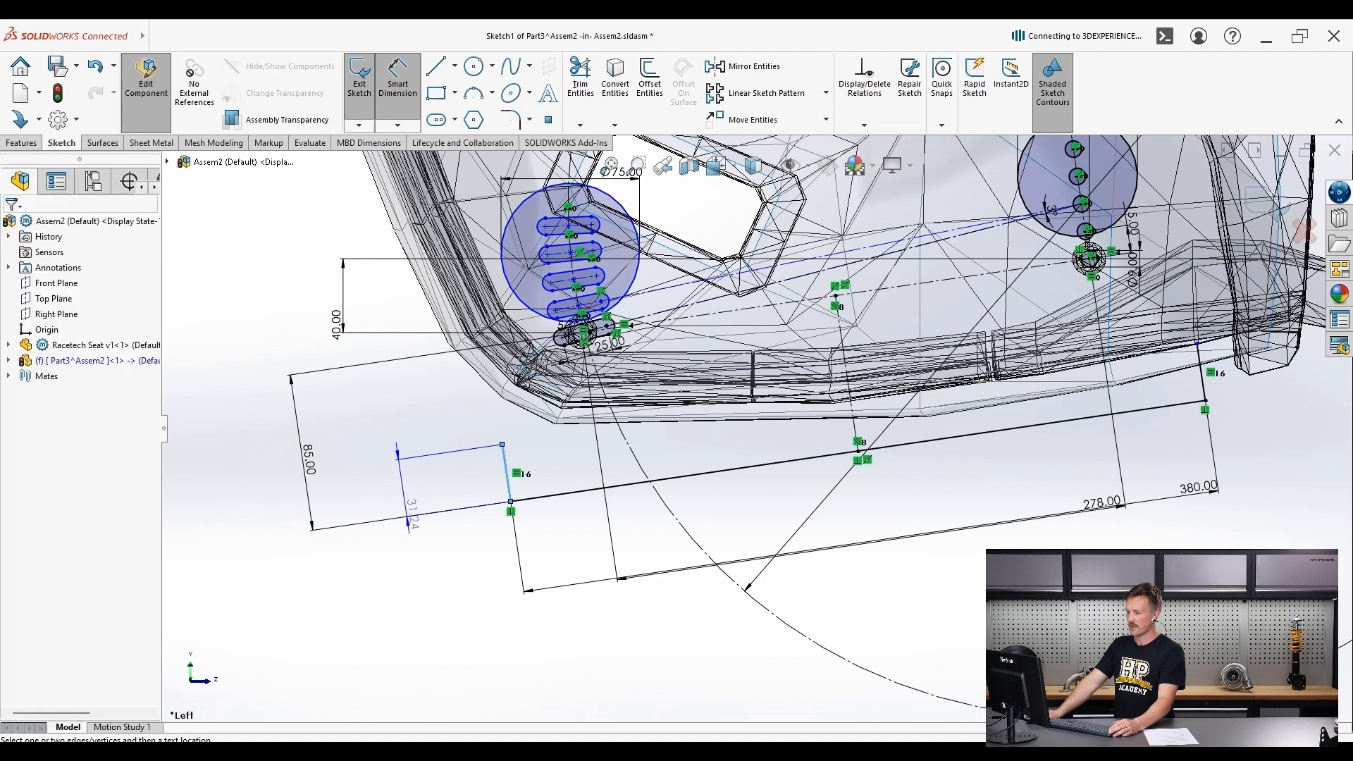
{"action": "type", "text": "30"}
{"action": "key", "text": "Return"}
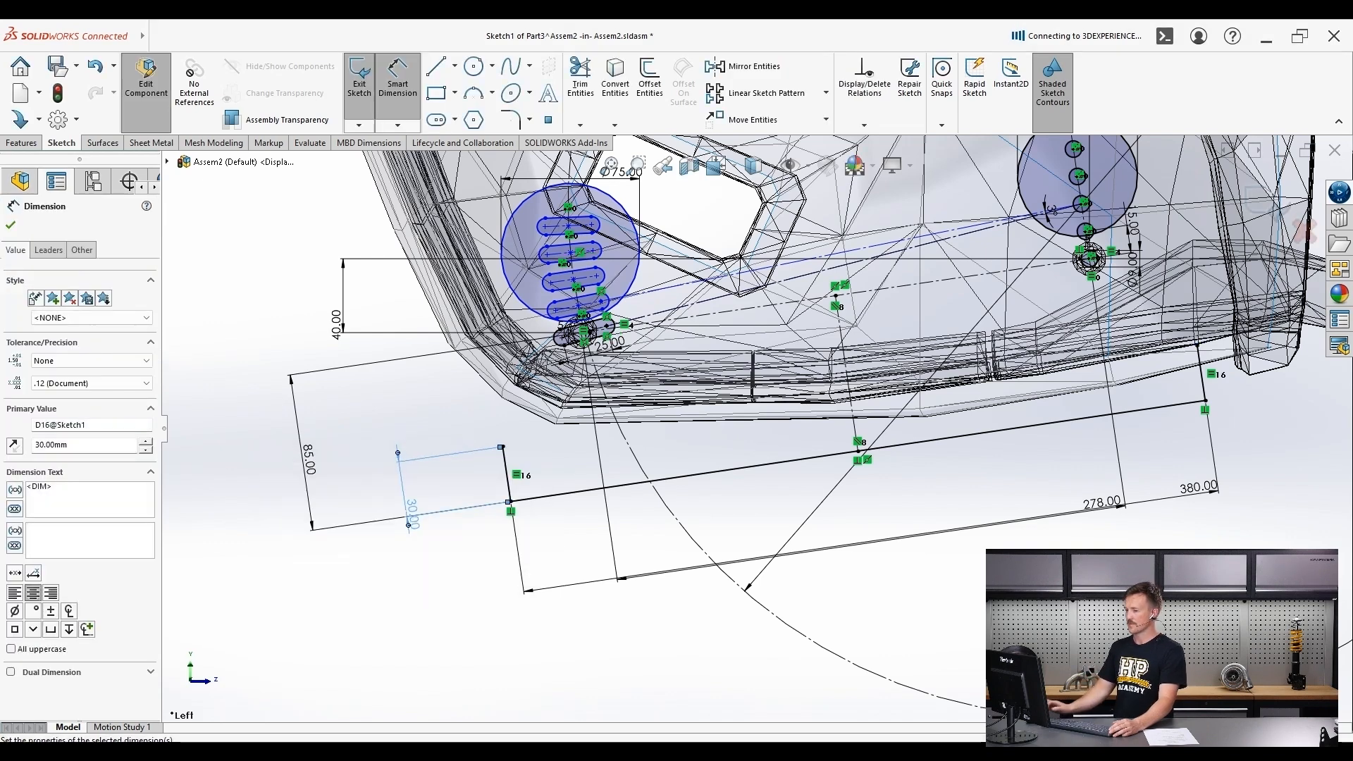
{"action": "scroll", "coordinate": [765, 418], "scroll_direction": "up", "scroll_amount": 3}
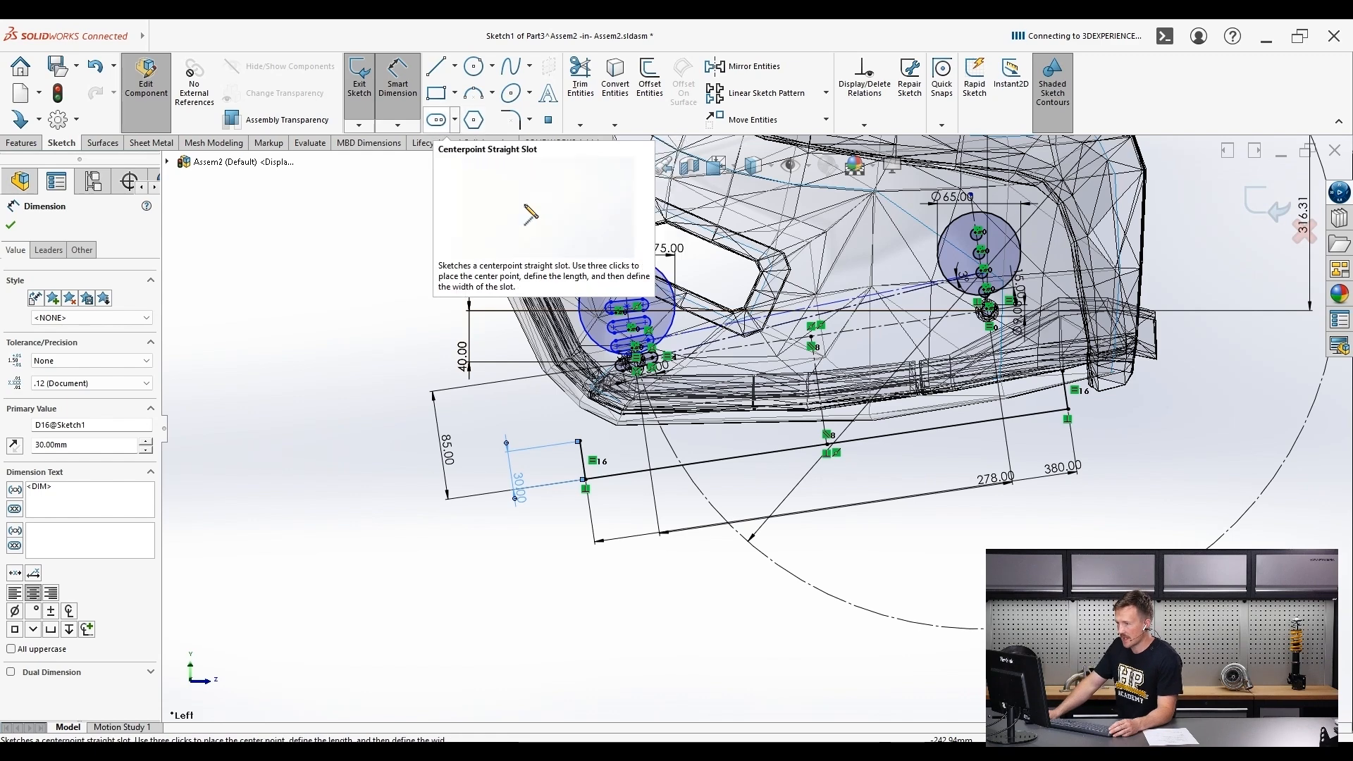
- Draw a tangent arc from the upper end of the left short line up to the 75 mm circle
{"action": "left_click", "coordinate": [474, 92]}
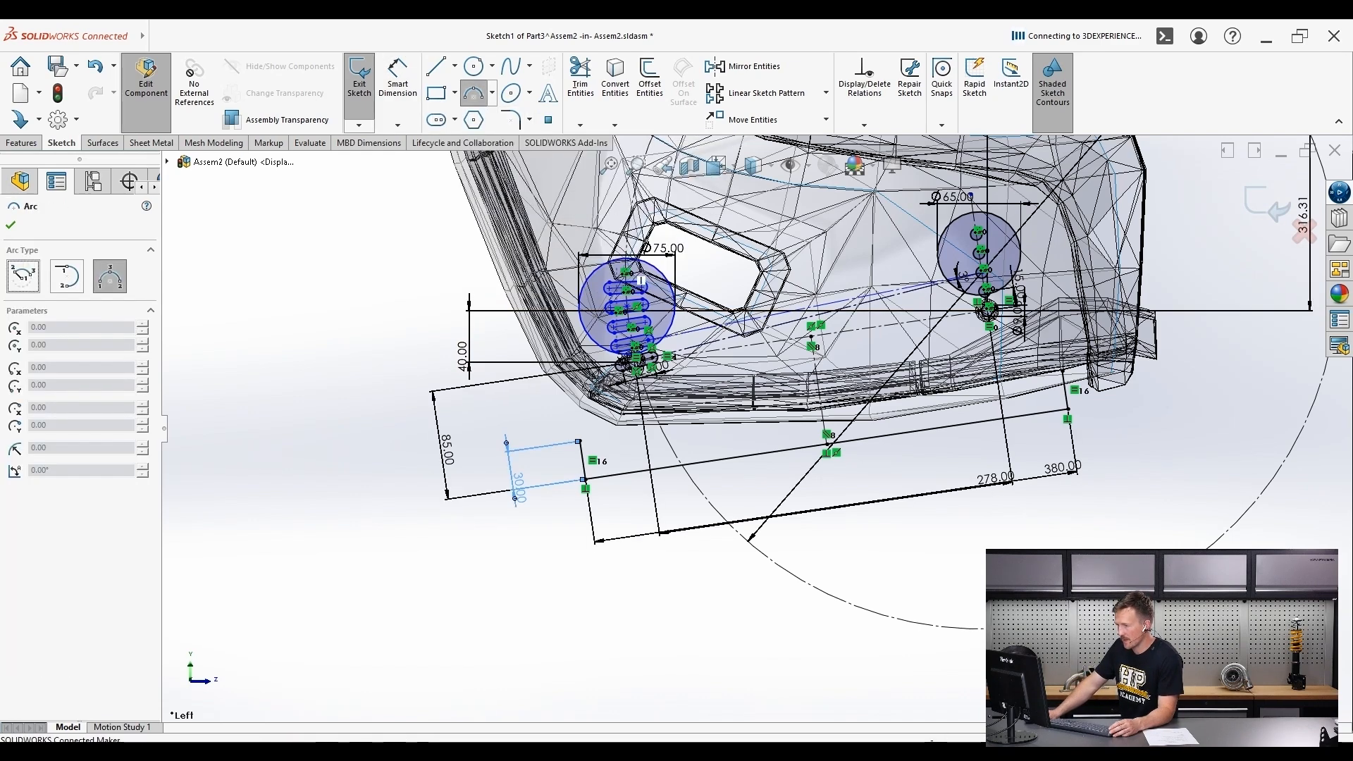
{"action": "scroll", "coordinate": [585, 437], "scroll_direction": "down", "scroll_amount": 3}
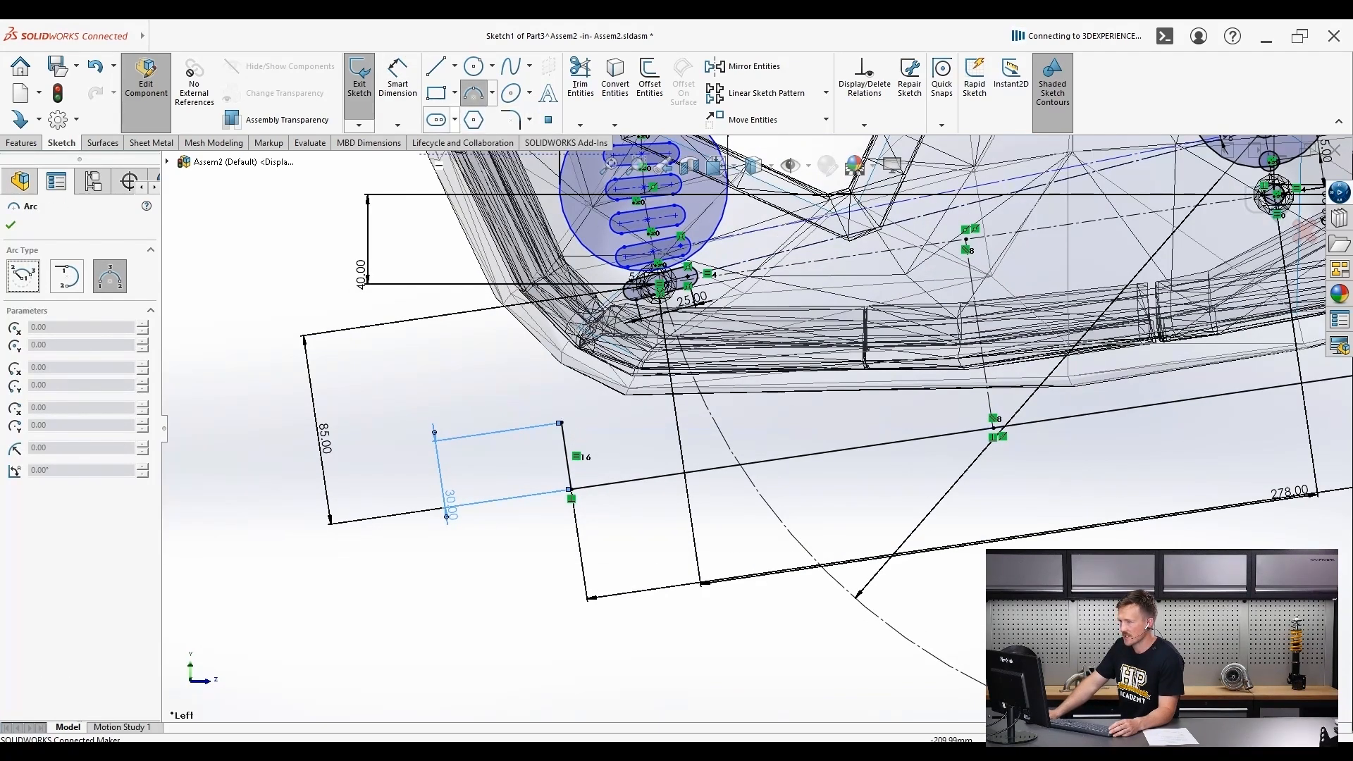
{"action": "left_click", "coordinate": [455, 120]}
{"action": "left_click", "coordinate": [492, 93]}
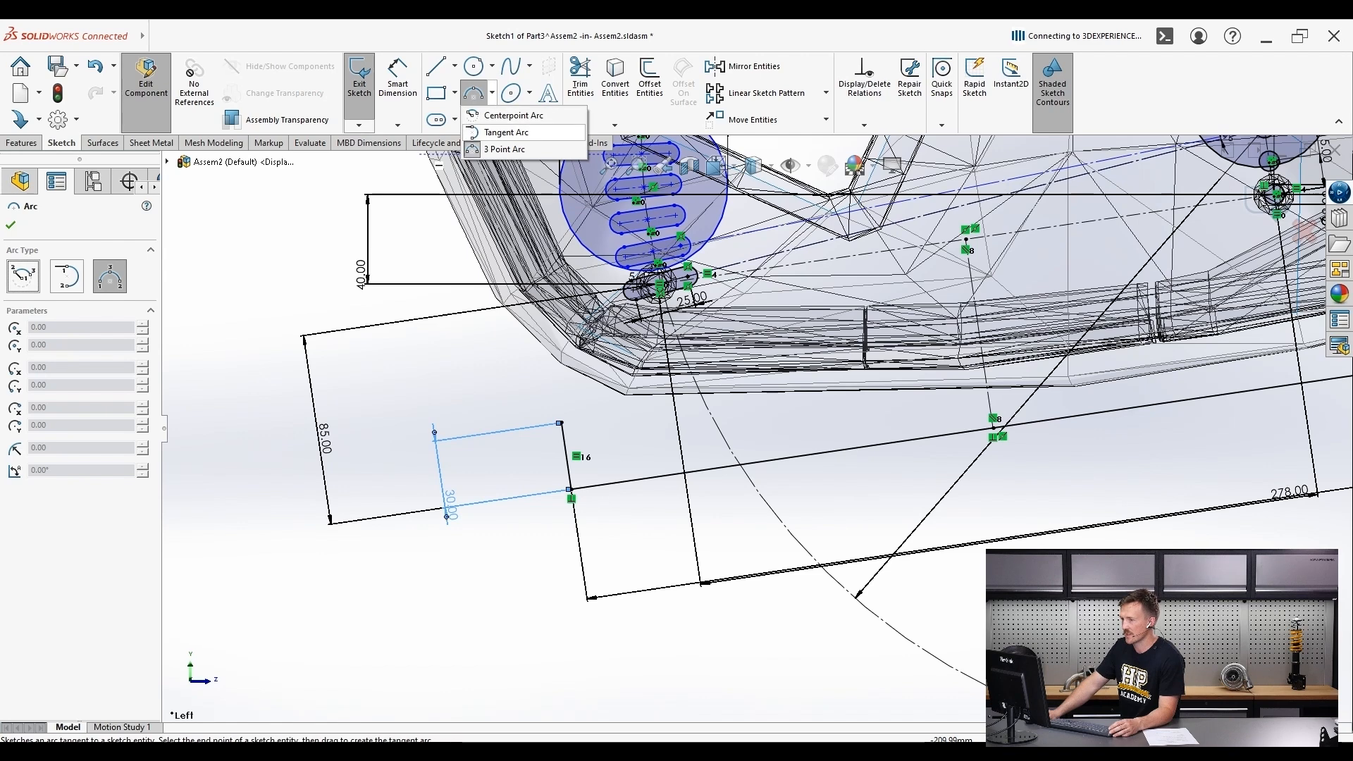
{"action": "left_click", "coordinate": [506, 132]}
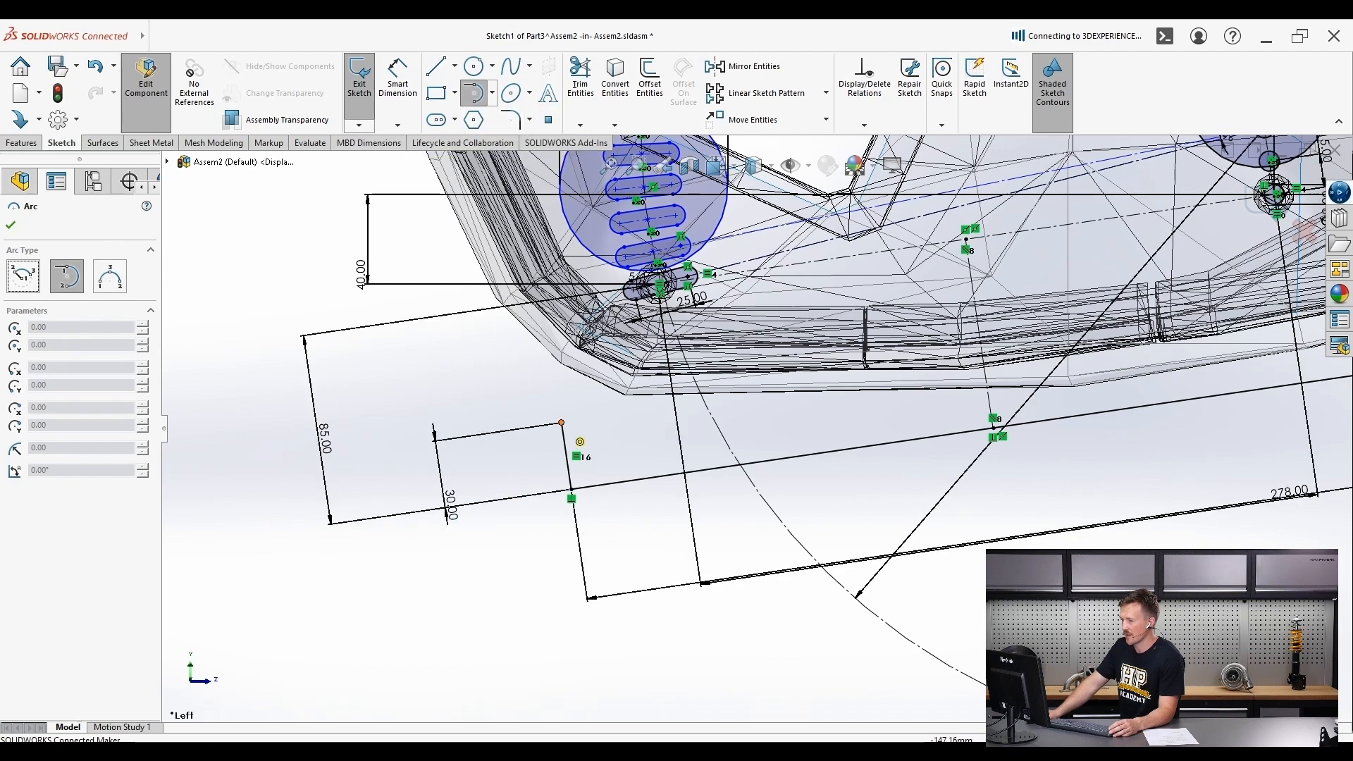
{"action": "left_click", "coordinate": [562, 422]}
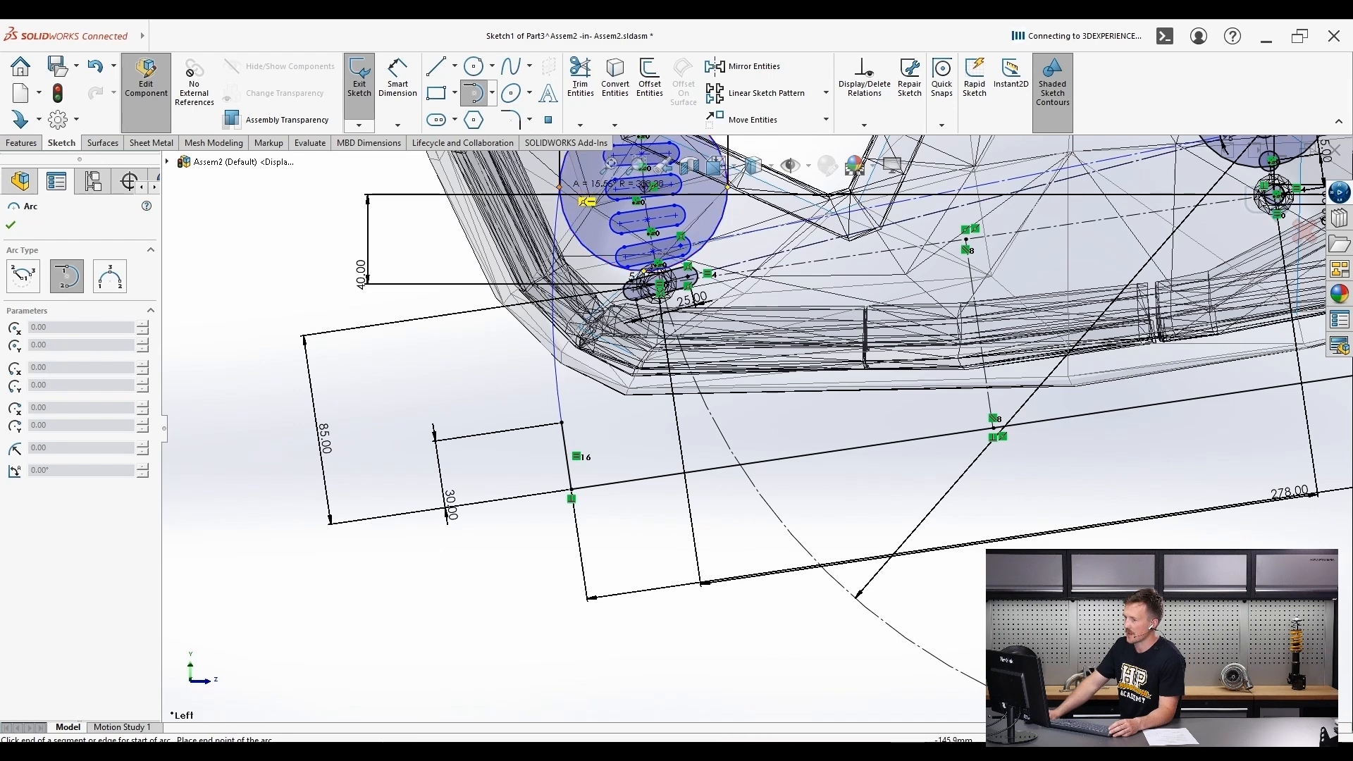
{"action": "left_click", "coordinate": [564, 214]}
{"action": "scroll", "coordinate": [285, 327], "scroll_direction": "down", "scroll_amount": 1}
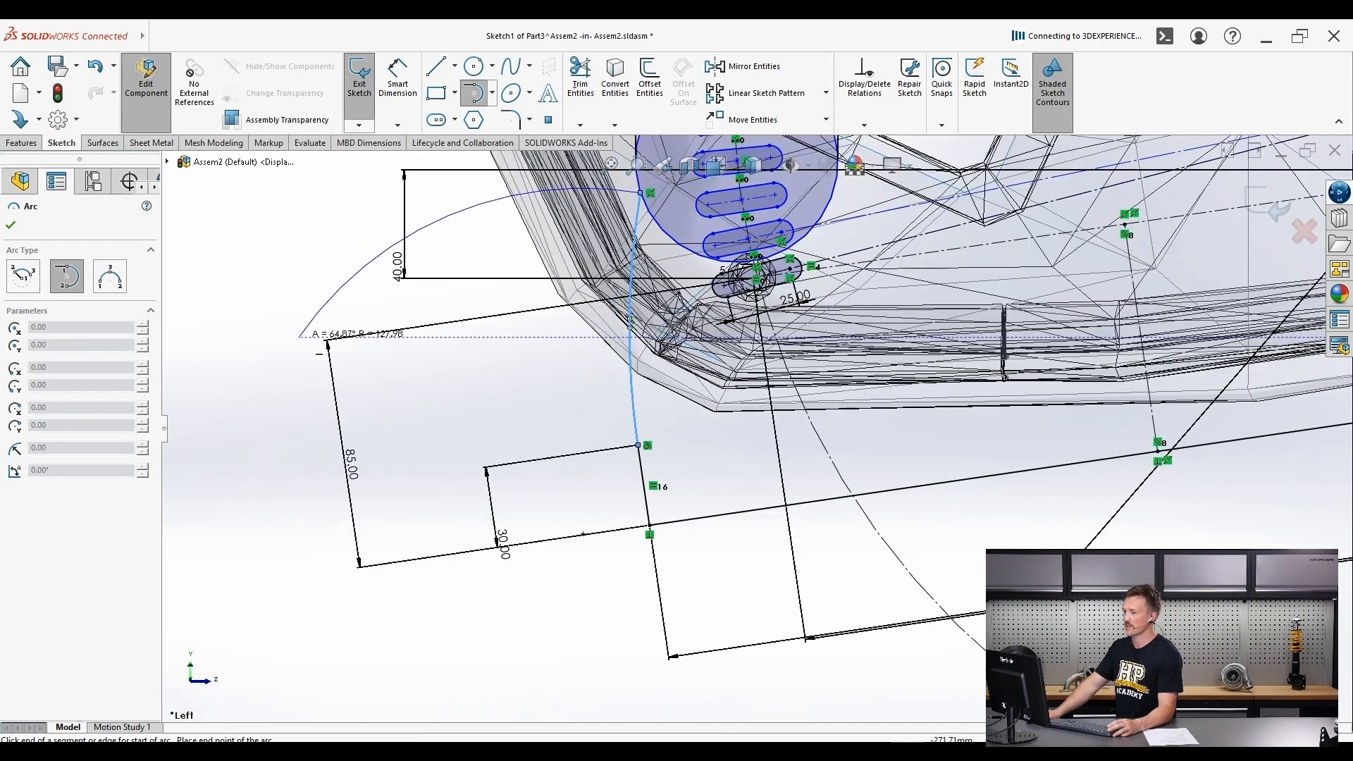
{"action": "key", "text": "Escape"}
- Draw a tangent arc from the upper end of the right short line up to the 65 mm circle
{"action": "scroll", "coordinate": [755, 419], "scroll_direction": "up", "scroll_amount": 4}
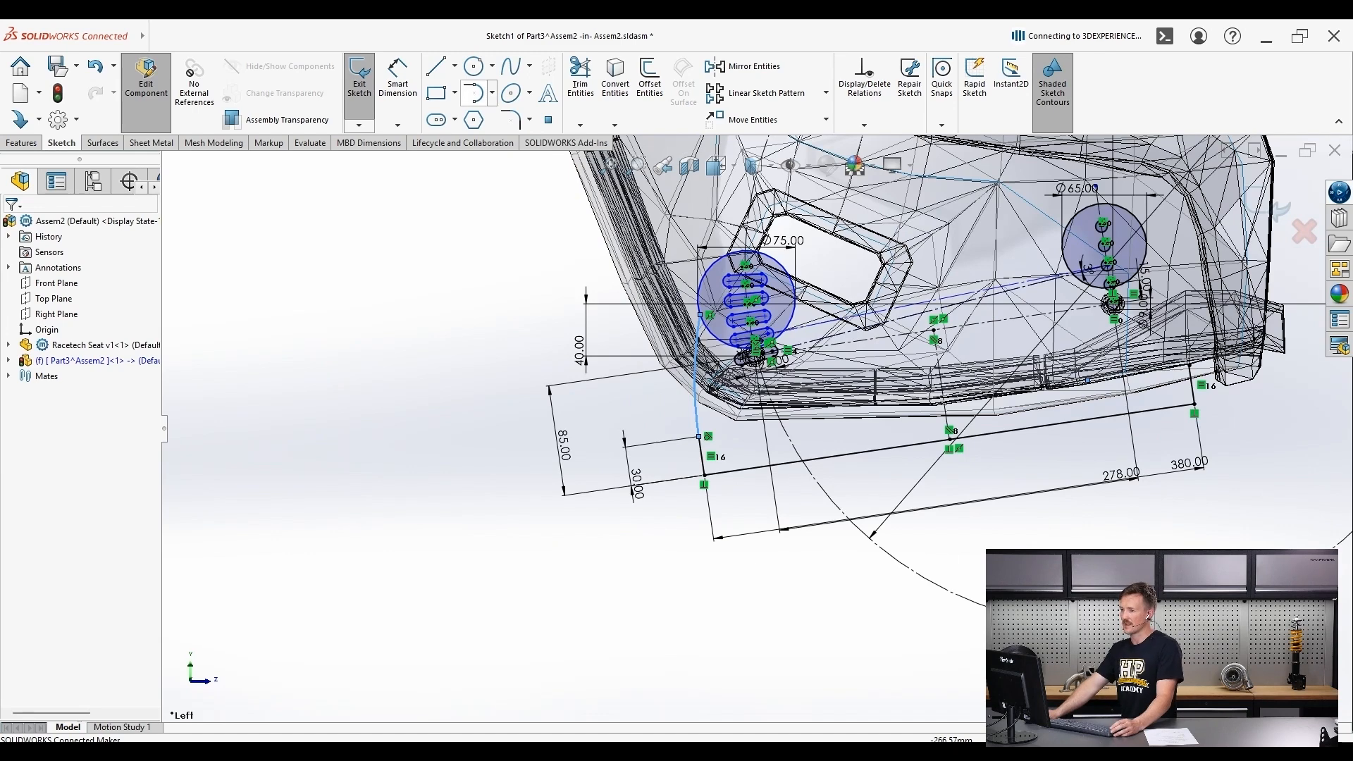
{"action": "left_click", "coordinate": [474, 92]}
{"action": "scroll", "coordinate": [1325, 292], "scroll_direction": "down", "scroll_amount": 3}
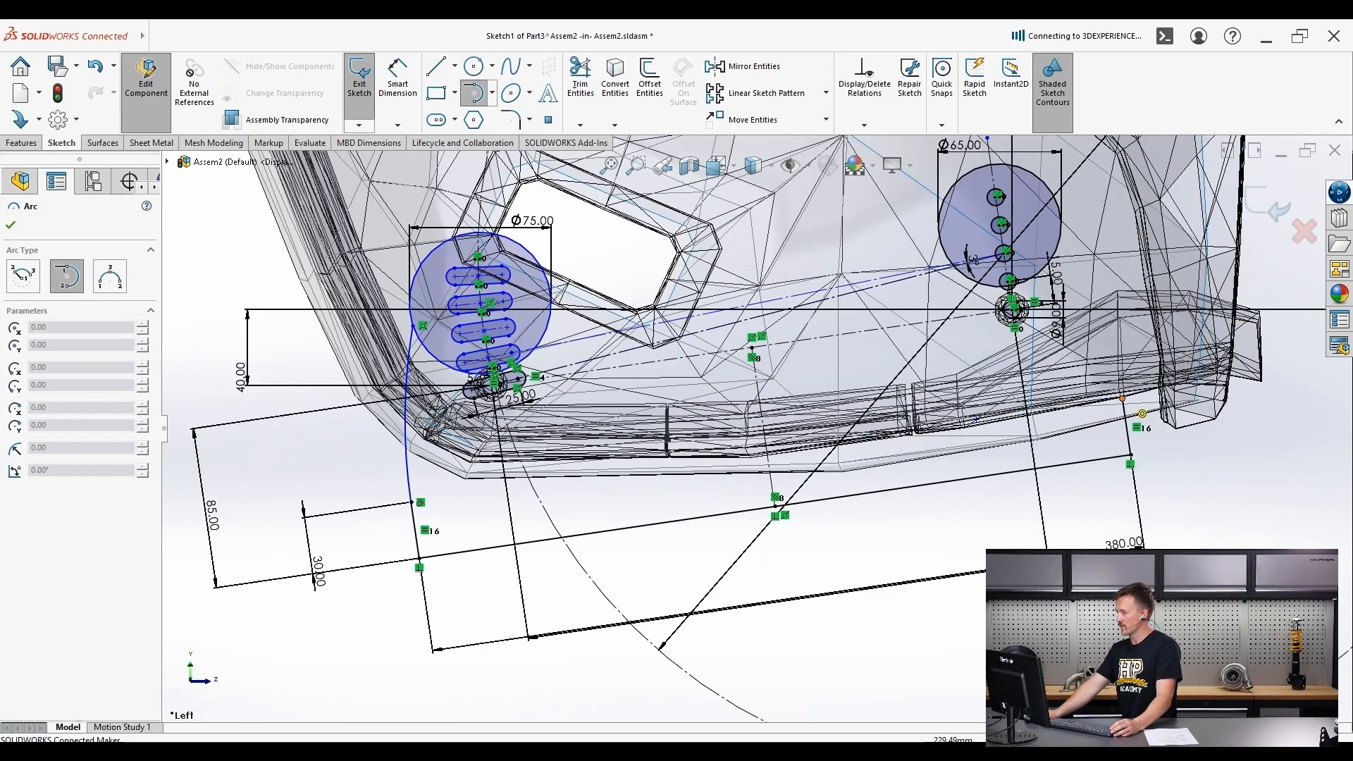
{"action": "left_click", "coordinate": [1123, 399]}
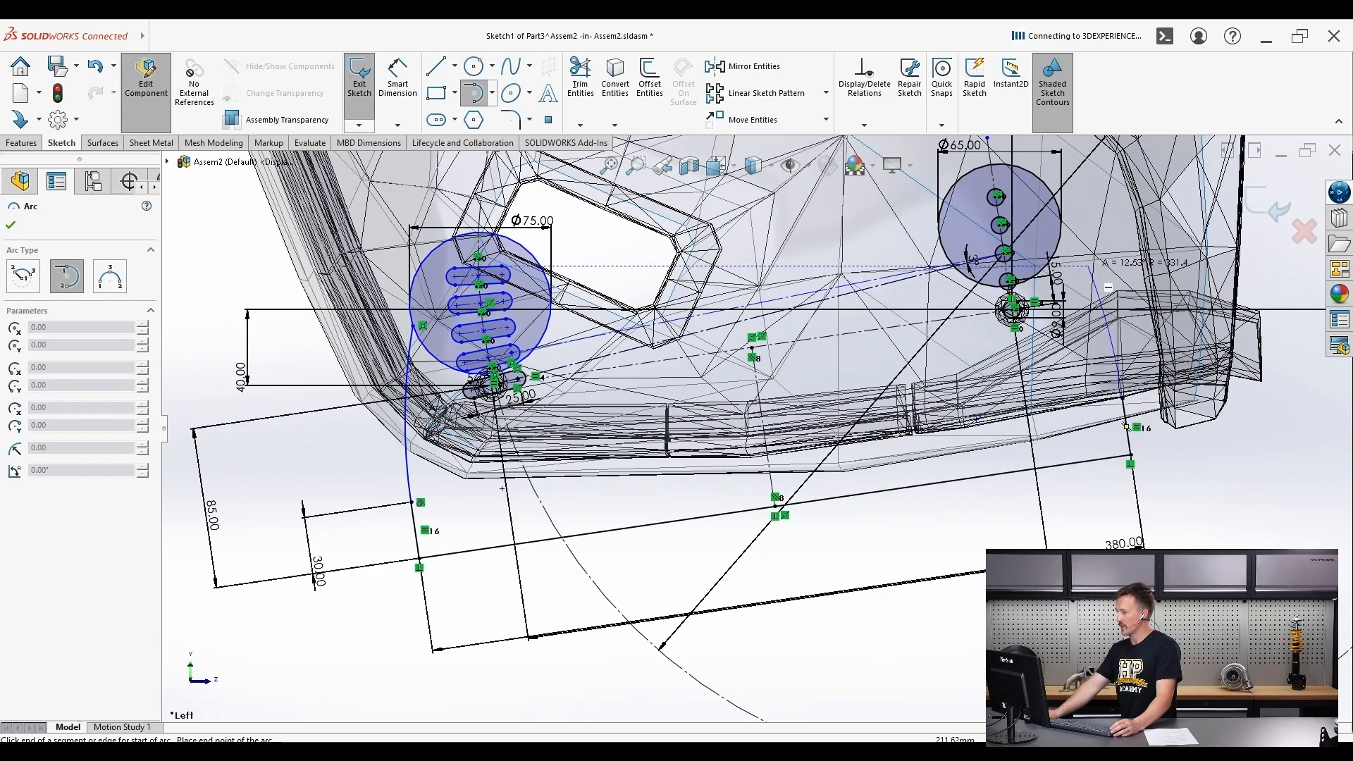
{"action": "left_click", "coordinate": [1060, 195]}
{"action": "key", "text": "Escape"}
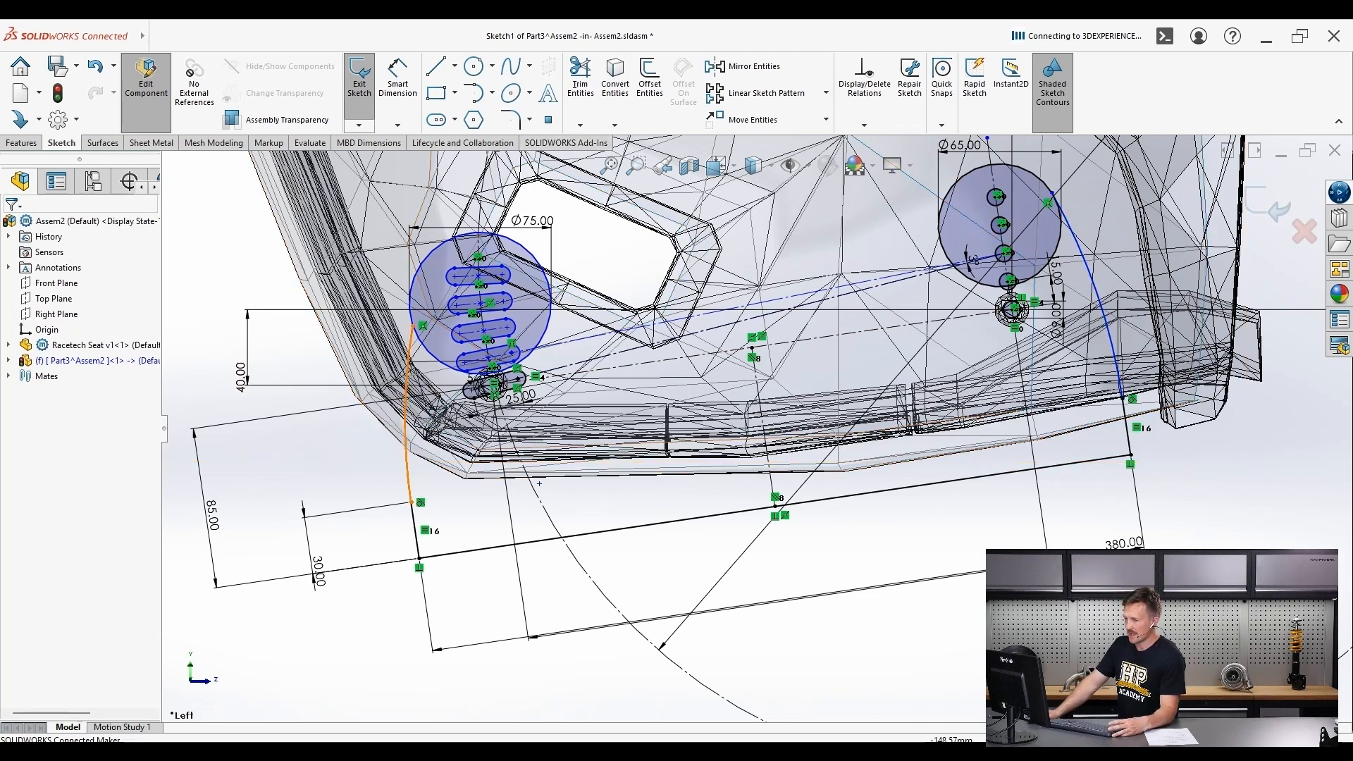
- Add tangent relations between the left arc and the 75 mm circle and between the right arc and the 65 mm circle
{"action": "left_click", "coordinate": [406, 379]}
{"action": "left_click", "coordinate": [427, 349], "text": "ctrl"}
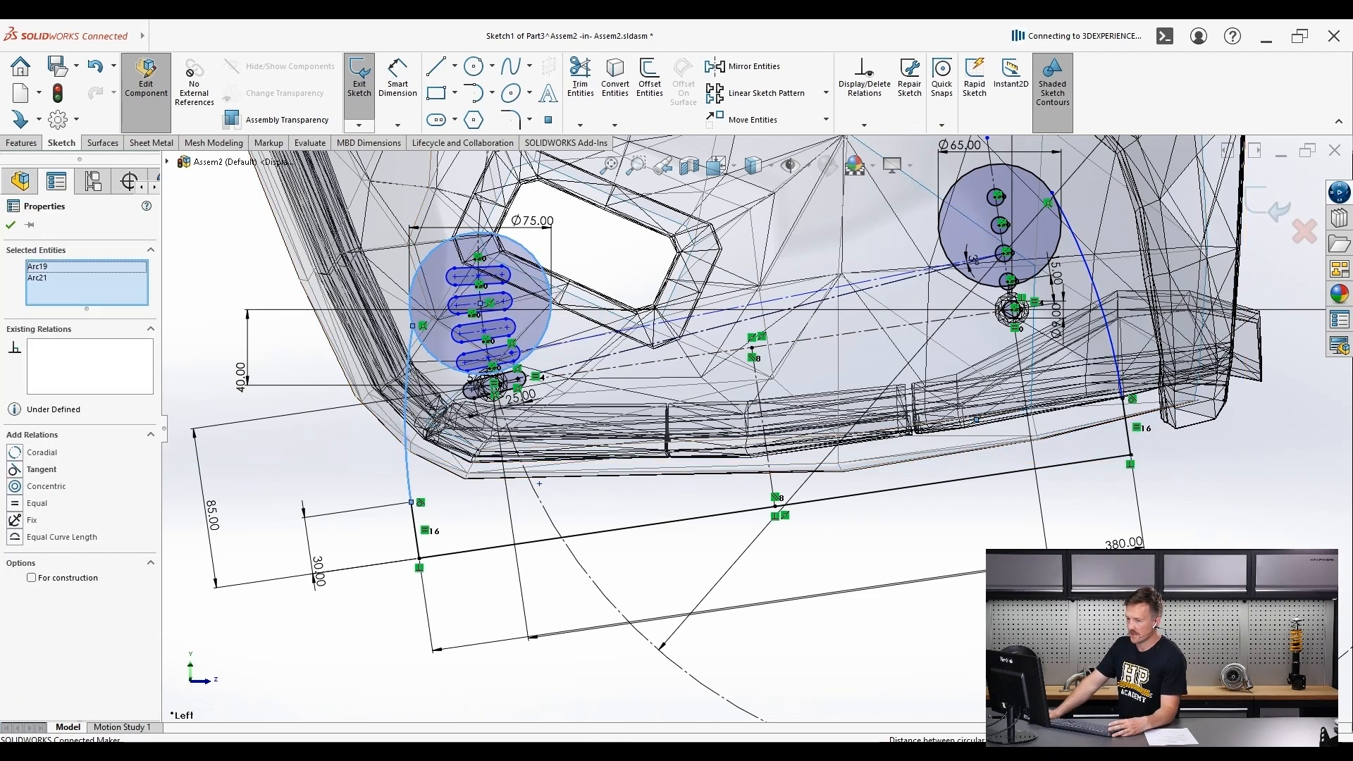
{"action": "left_click", "coordinate": [42, 470]}
{"action": "left_click", "coordinate": [1054, 201]}
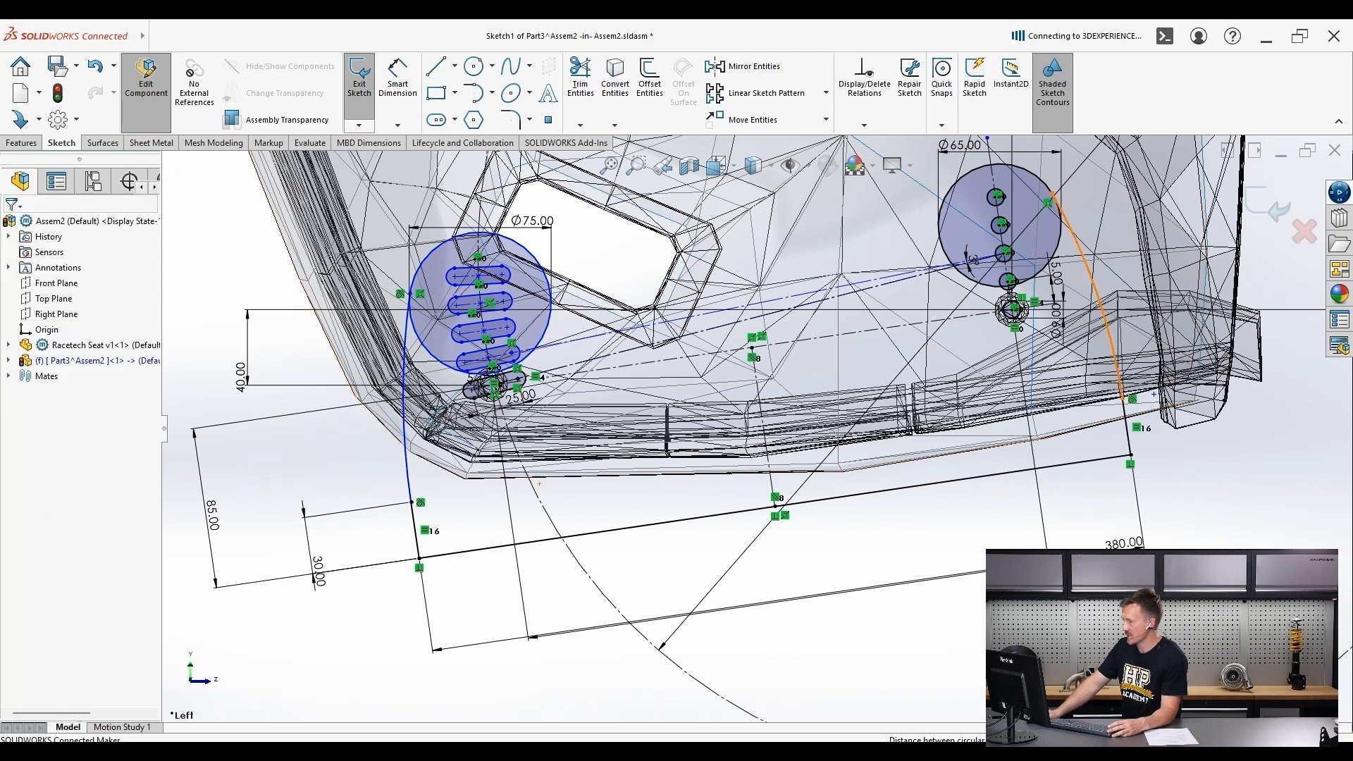
{"action": "left_click", "coordinate": [1050, 195], "text": "ctrl"}
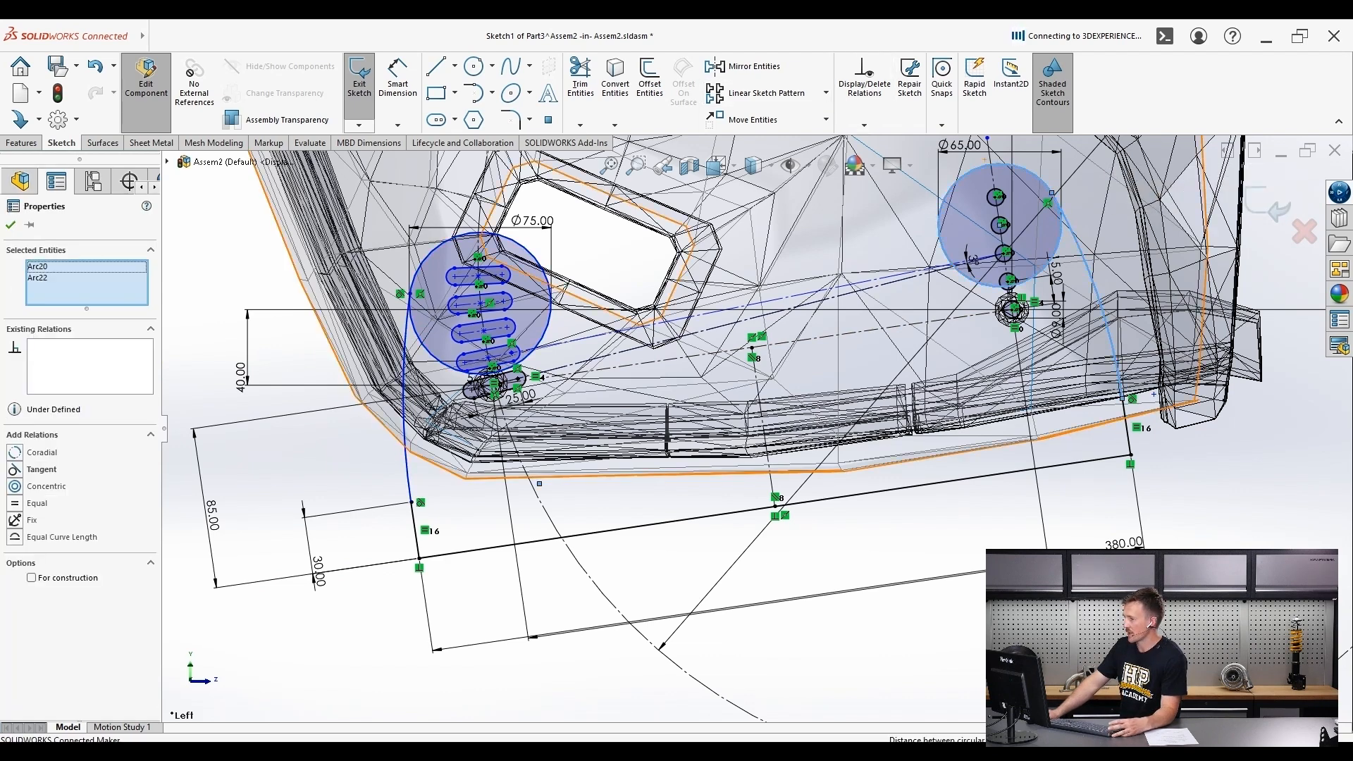
{"action": "left_click", "coordinate": [42, 469]}
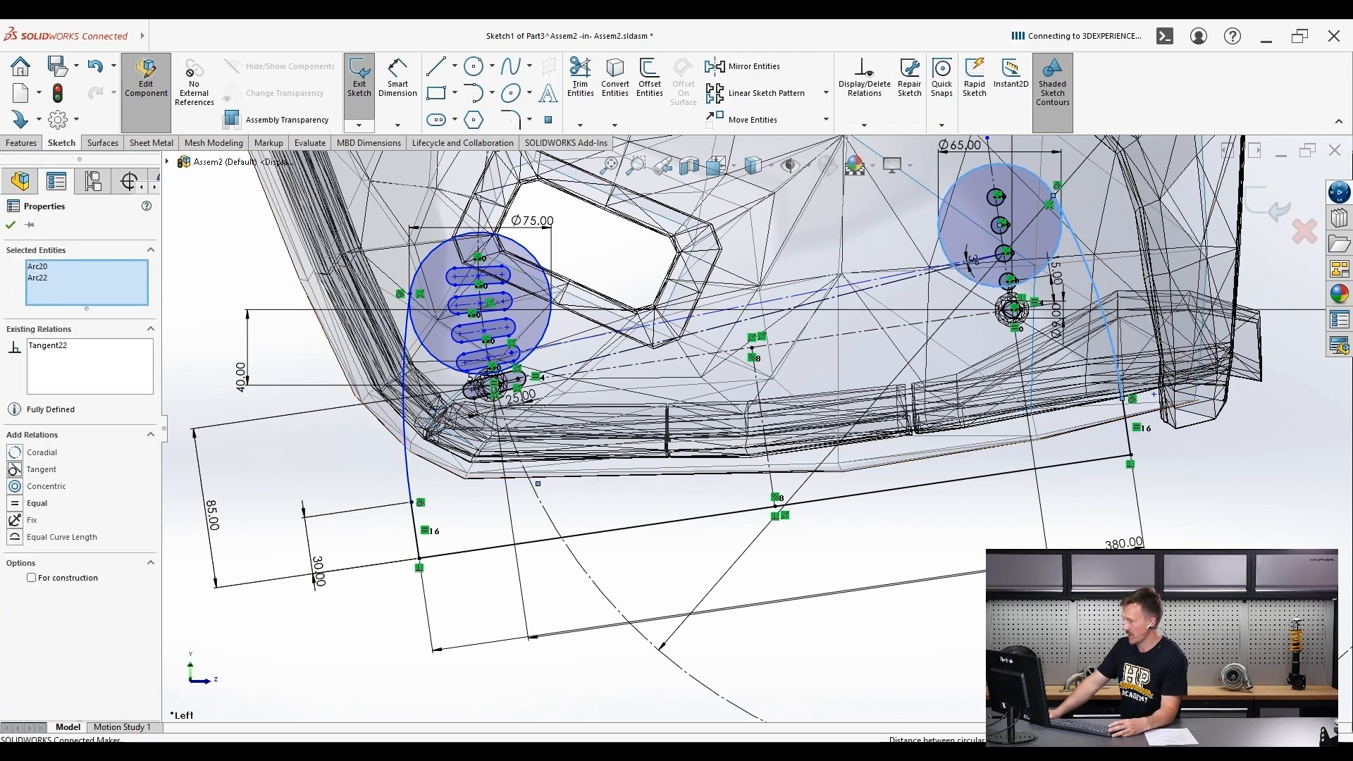
{"action": "key", "text": "Escape"}
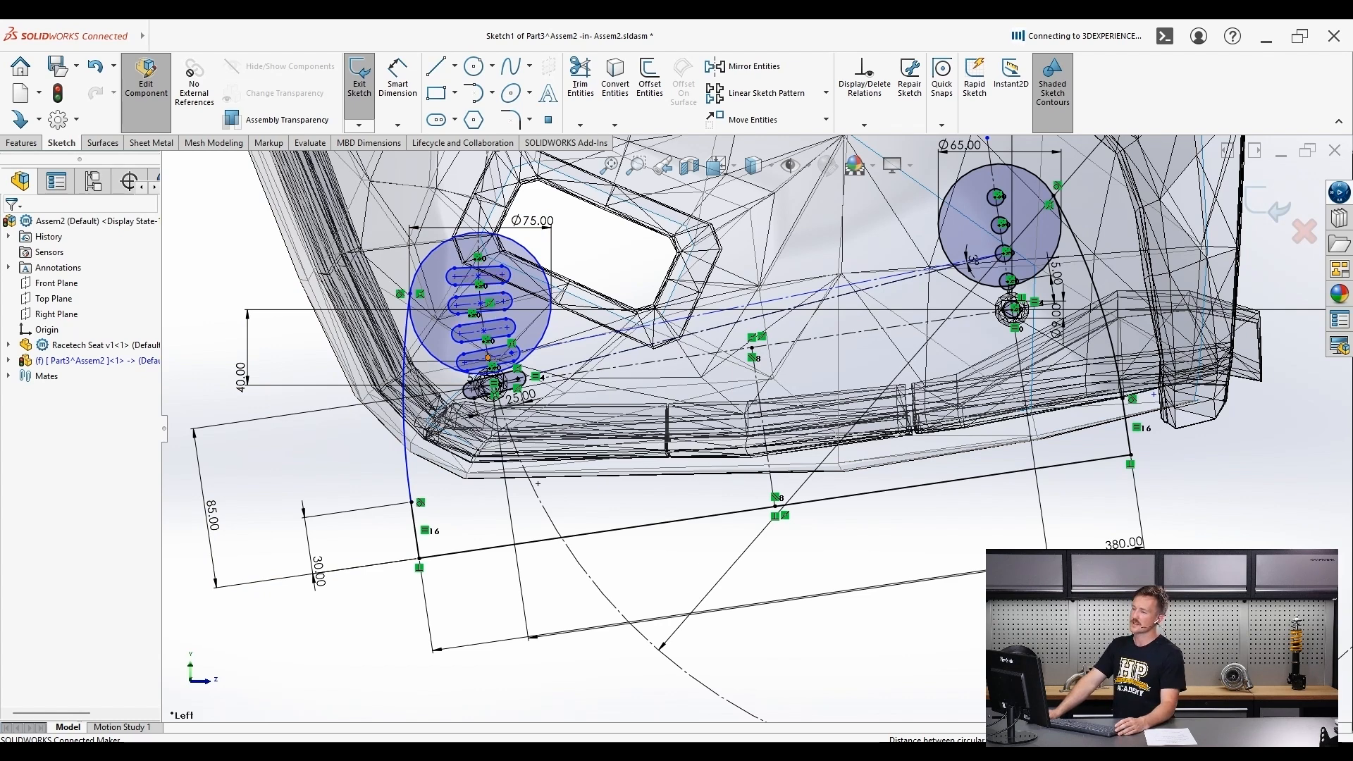
- Draw a line about 118 mm long along the centerline between the two lower mounting holes, spanning the centerline's midpoint
{"action": "scroll", "coordinate": [754, 437], "scroll_direction": "up", "scroll_amount": 1}
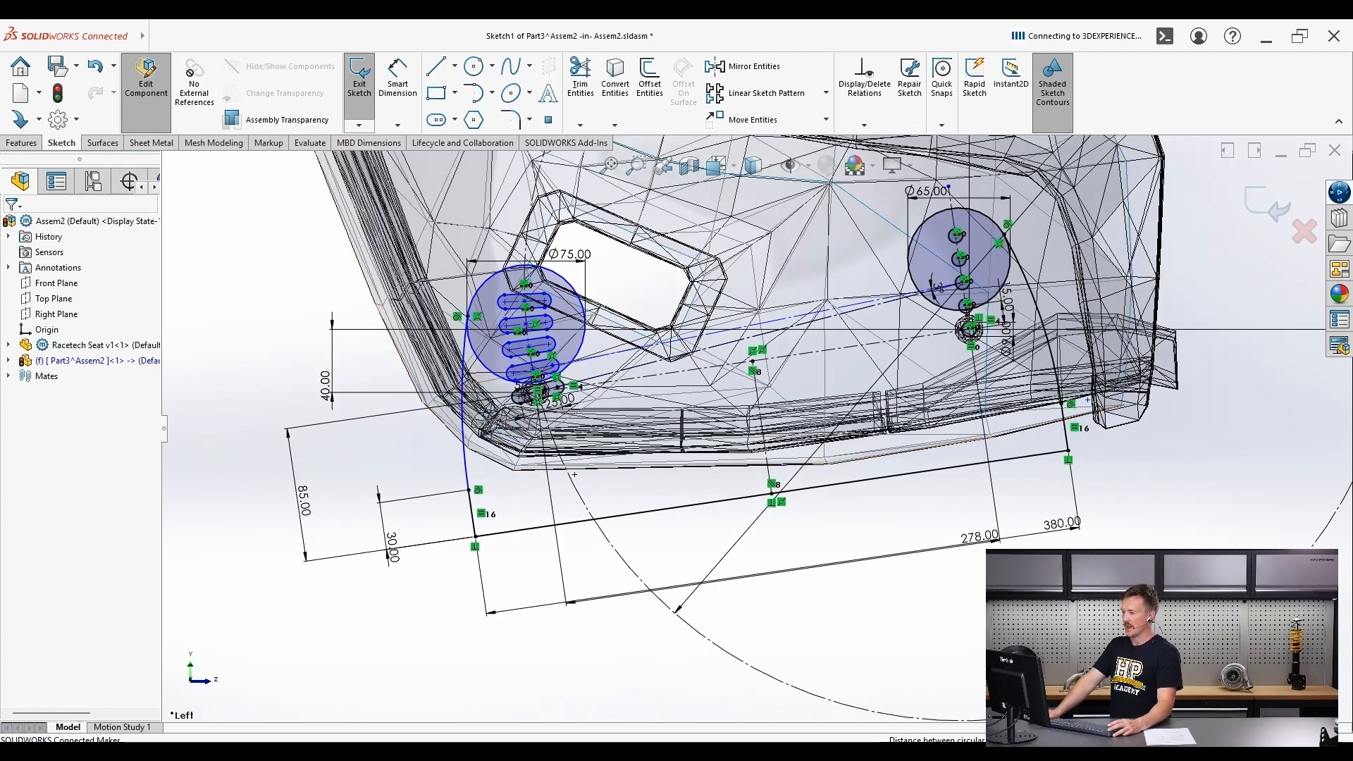
{"action": "left_click", "coordinate": [436, 66]}
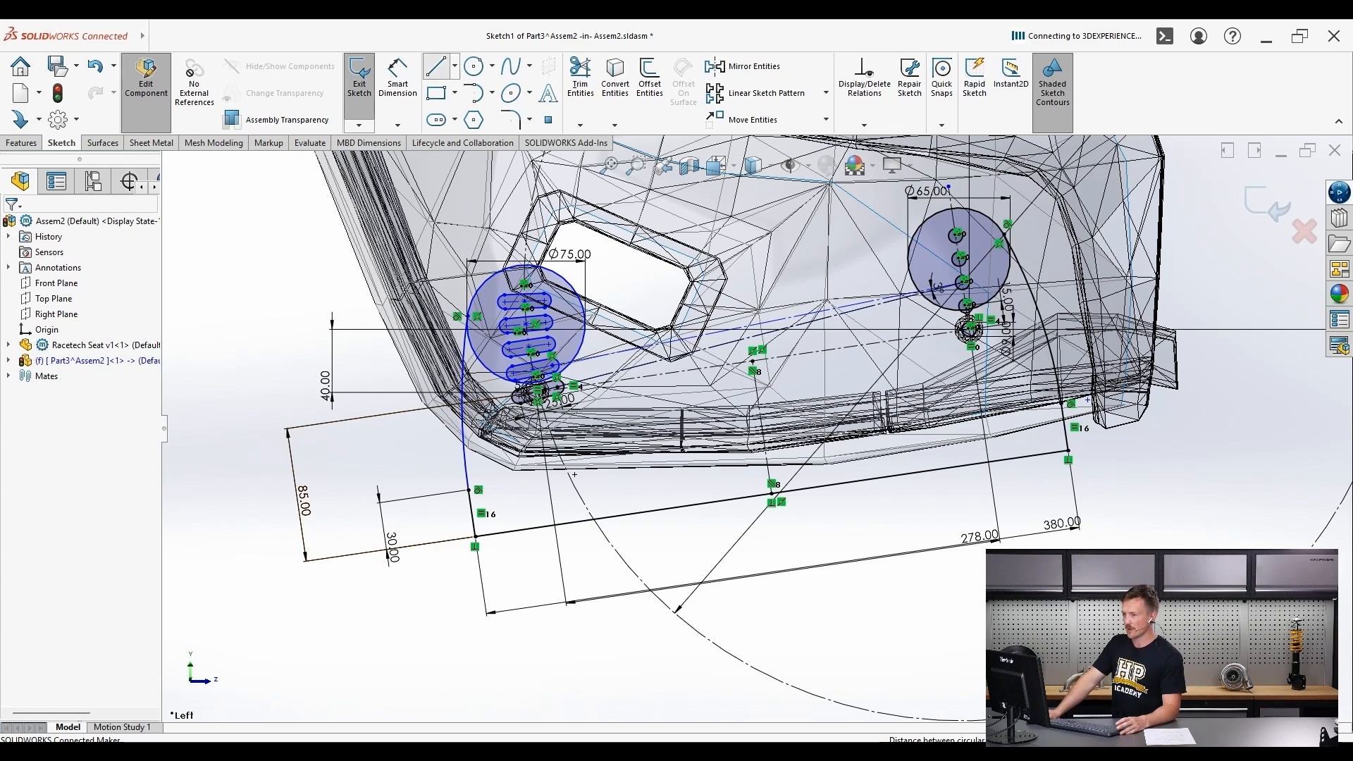
{"action": "scroll", "coordinate": [775, 323], "scroll_direction": "down", "scroll_amount": 3}
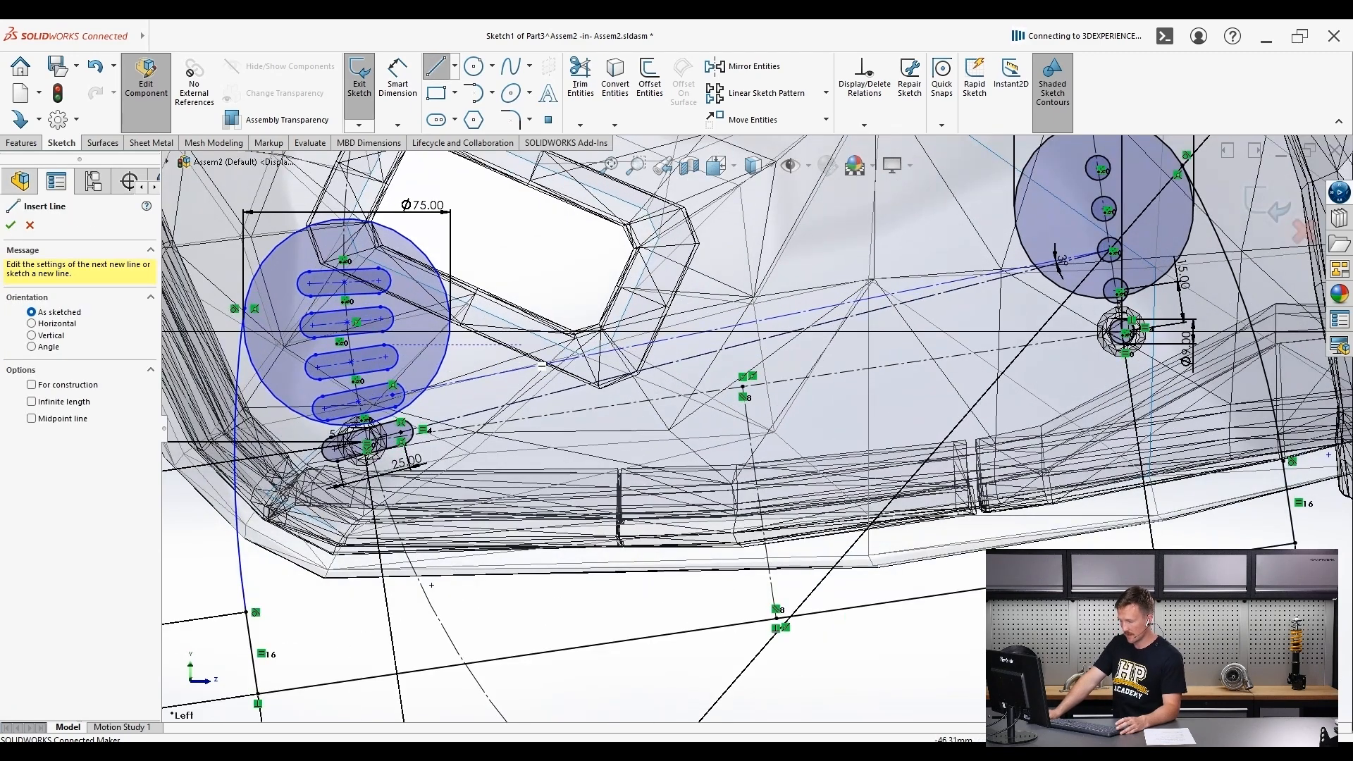
{"action": "scroll", "coordinate": [772, 415], "scroll_direction": "up", "scroll_amount": 1}
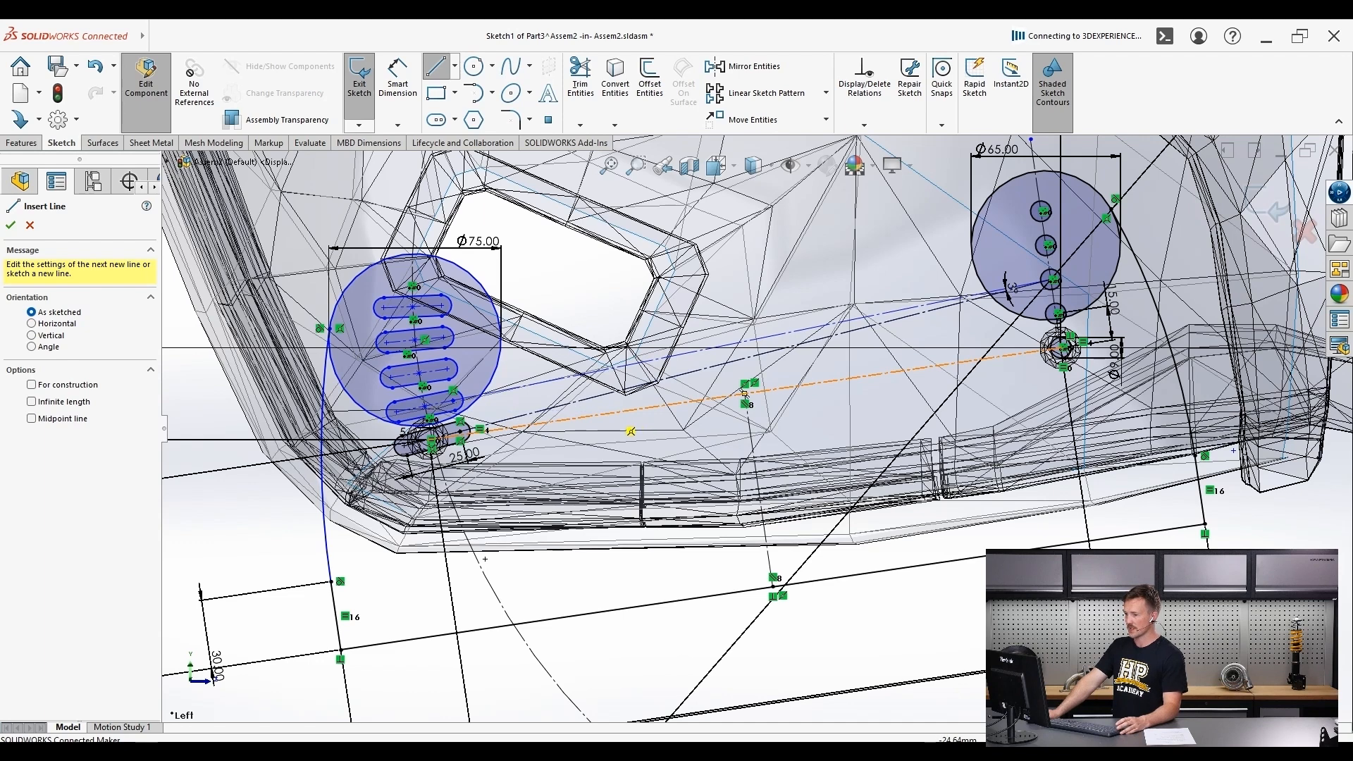
{"action": "left_click", "coordinate": [745, 392]}
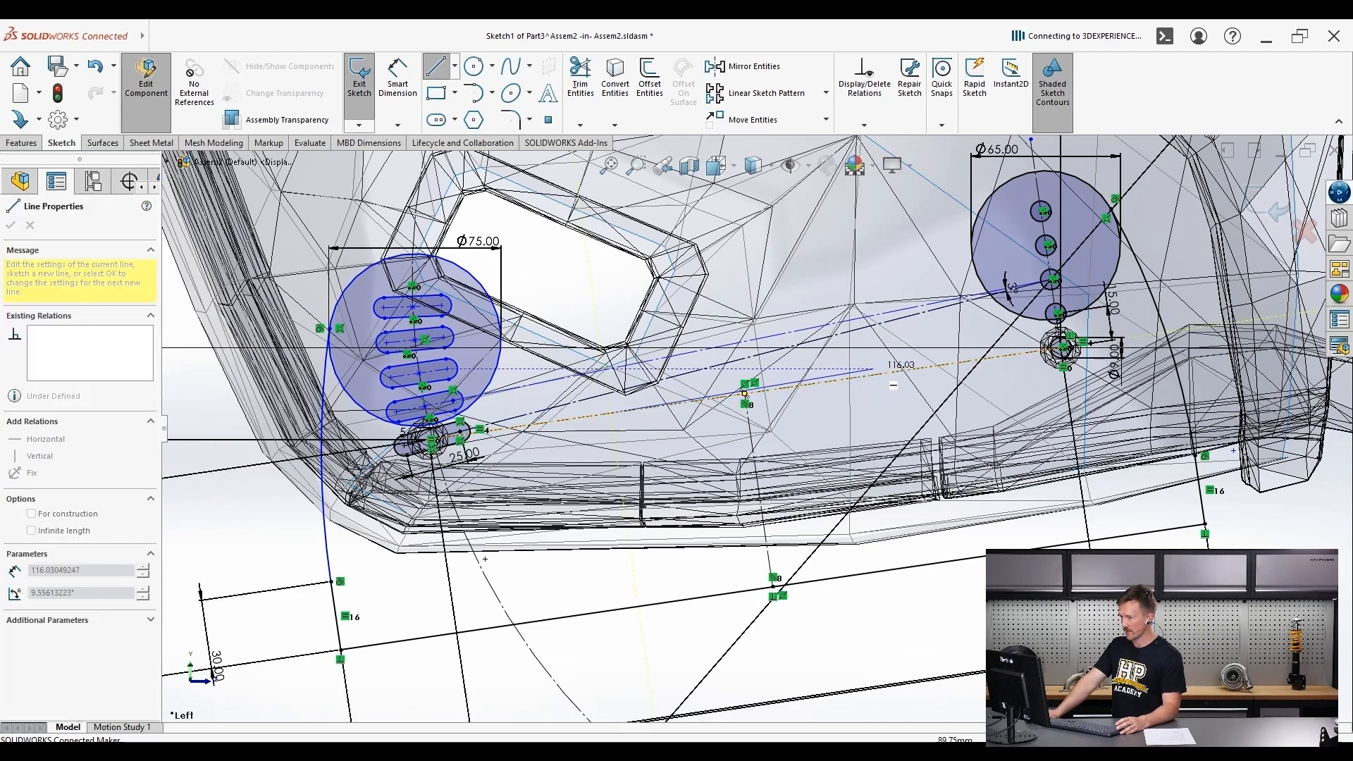
{"action": "left_click", "coordinate": [879, 364]}
{"action": "key", "text": "Escape"}
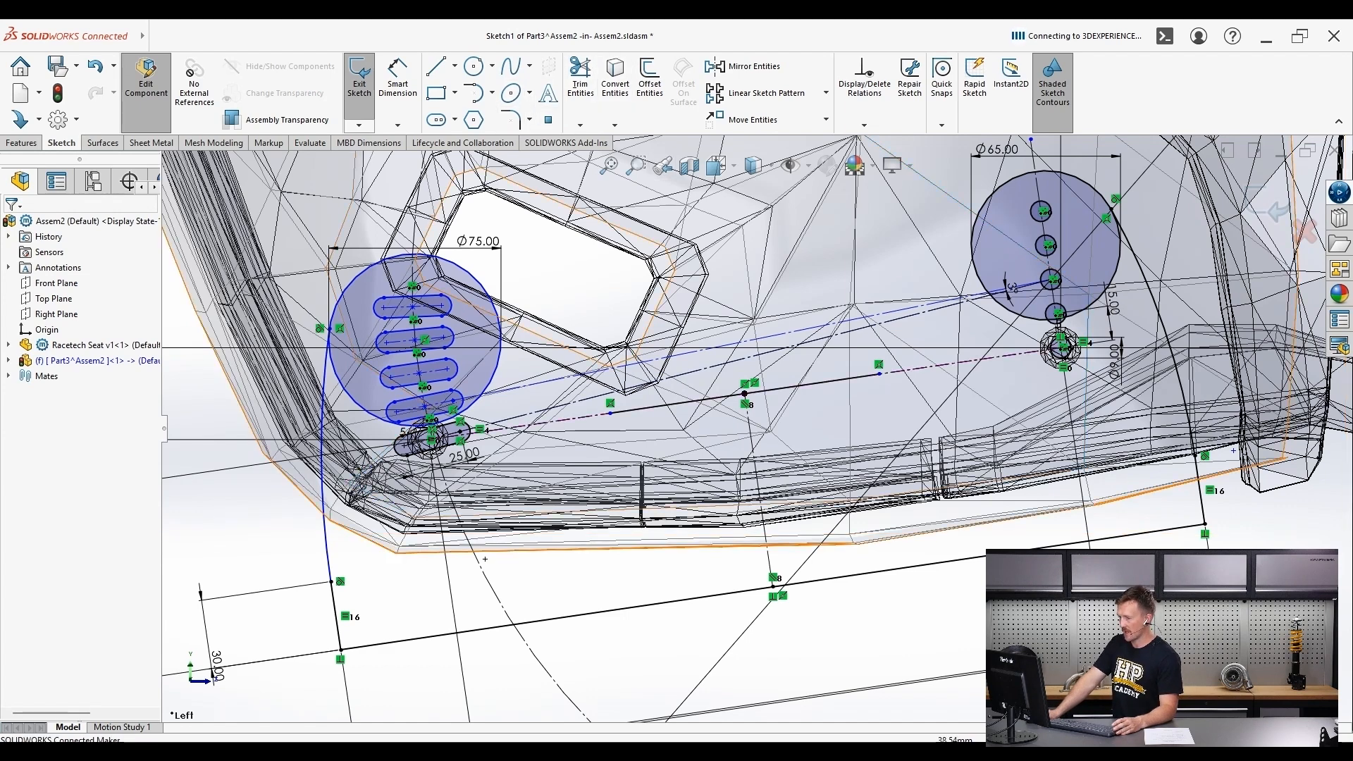
- Add a midpoint relation between the new line and the midpoint of the centerline joining the lower mounting holes
{"action": "left_click", "coordinate": [662, 166]}
{"action": "left_click", "coordinate": [846, 385]}
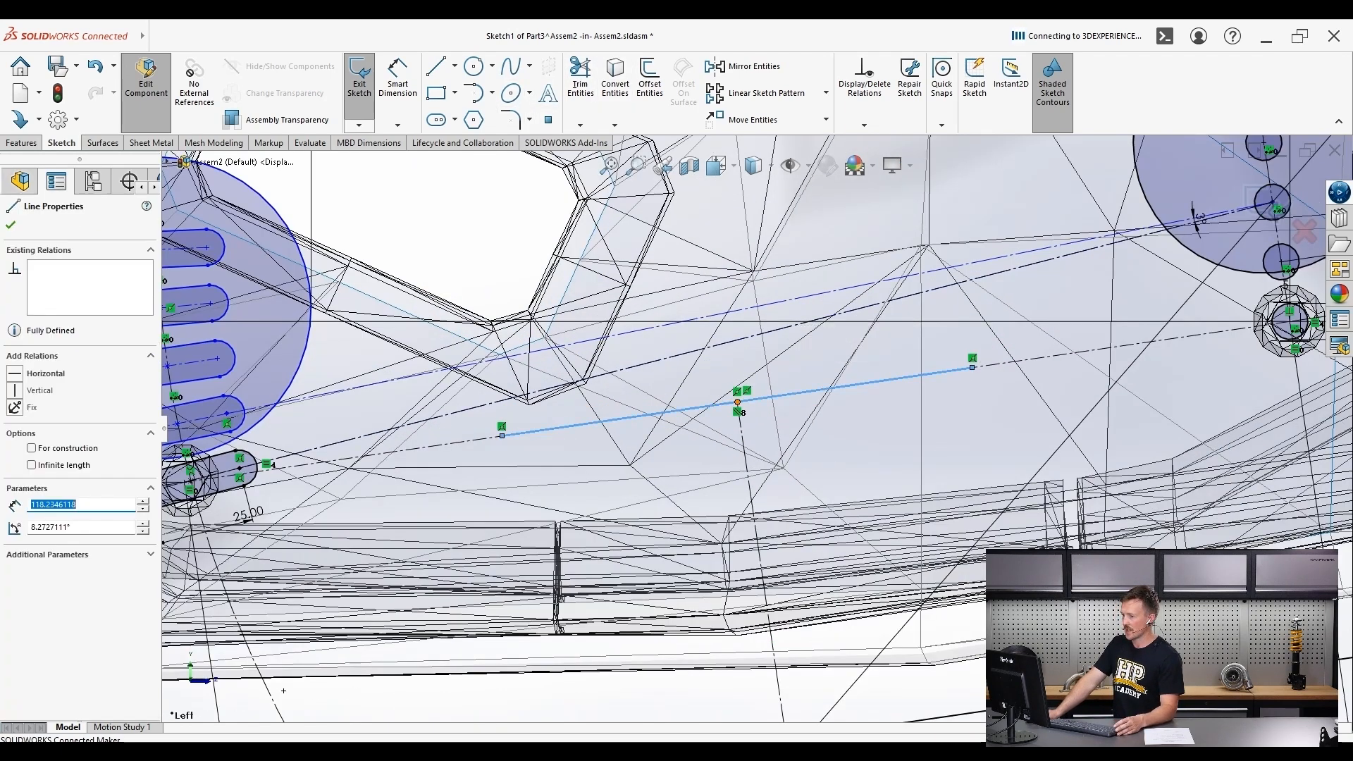
{"action": "left_click", "coordinate": [738, 402], "text": "ctrl"}
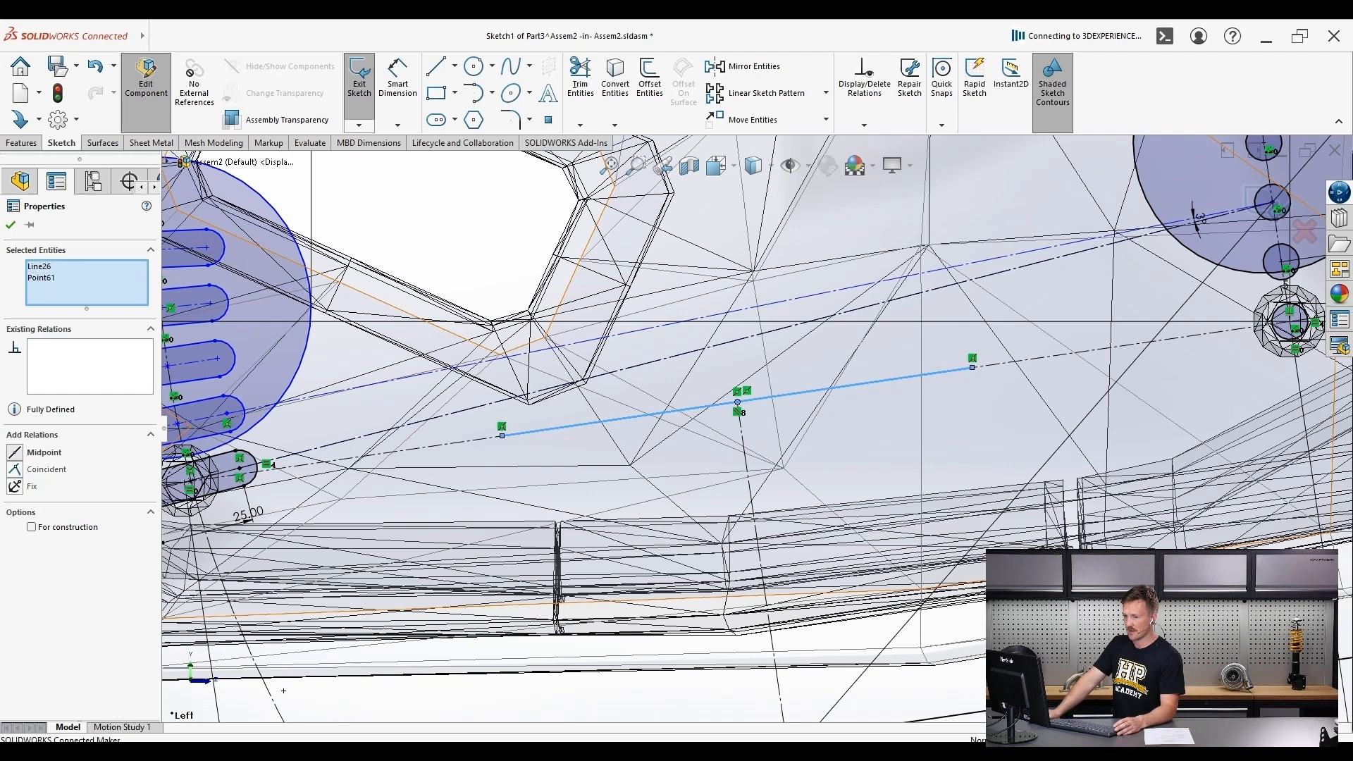
{"action": "left_click", "coordinate": [14, 452]}
{"action": "left_click", "coordinate": [10, 224]}
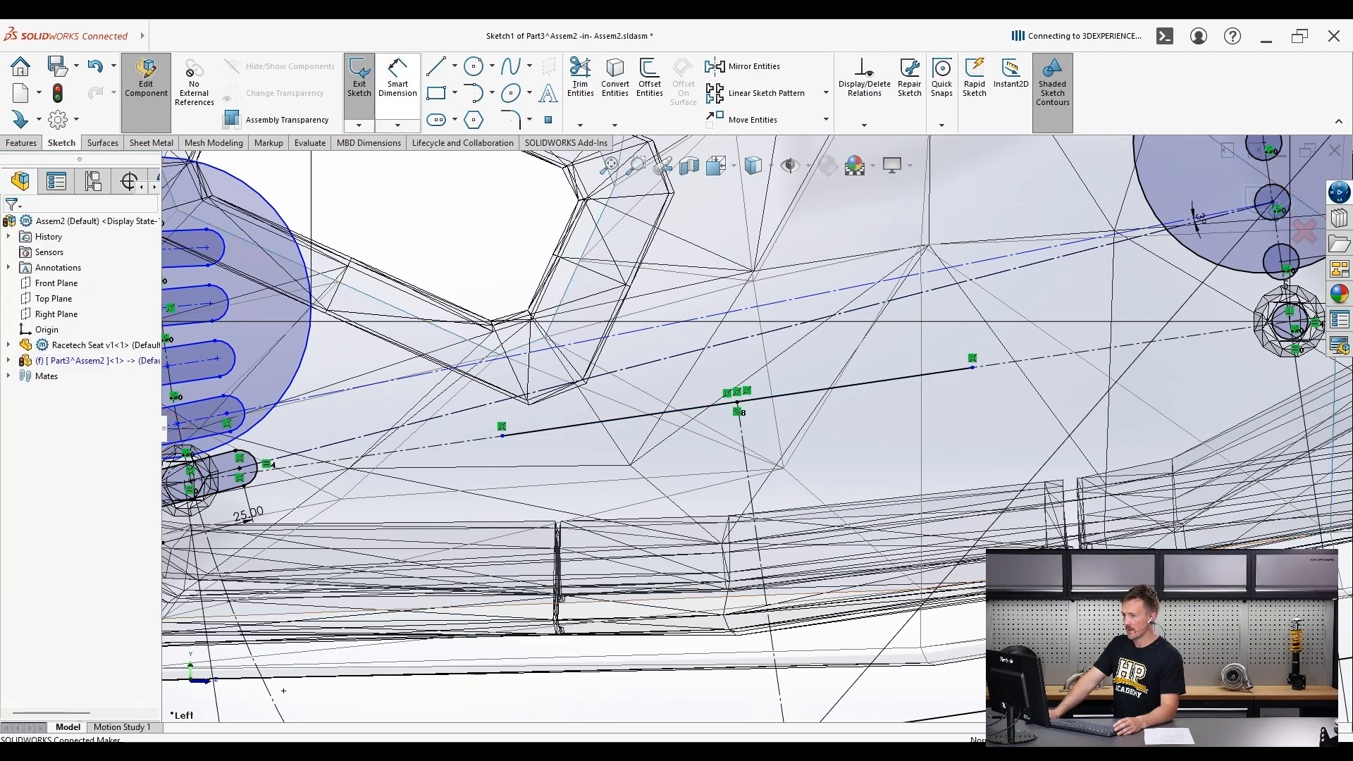
- Dimension the line centered between the mounting holes and set its length to 100 mm
{"action": "left_click", "coordinate": [398, 79]}
{"action": "left_click", "coordinate": [634, 417]}
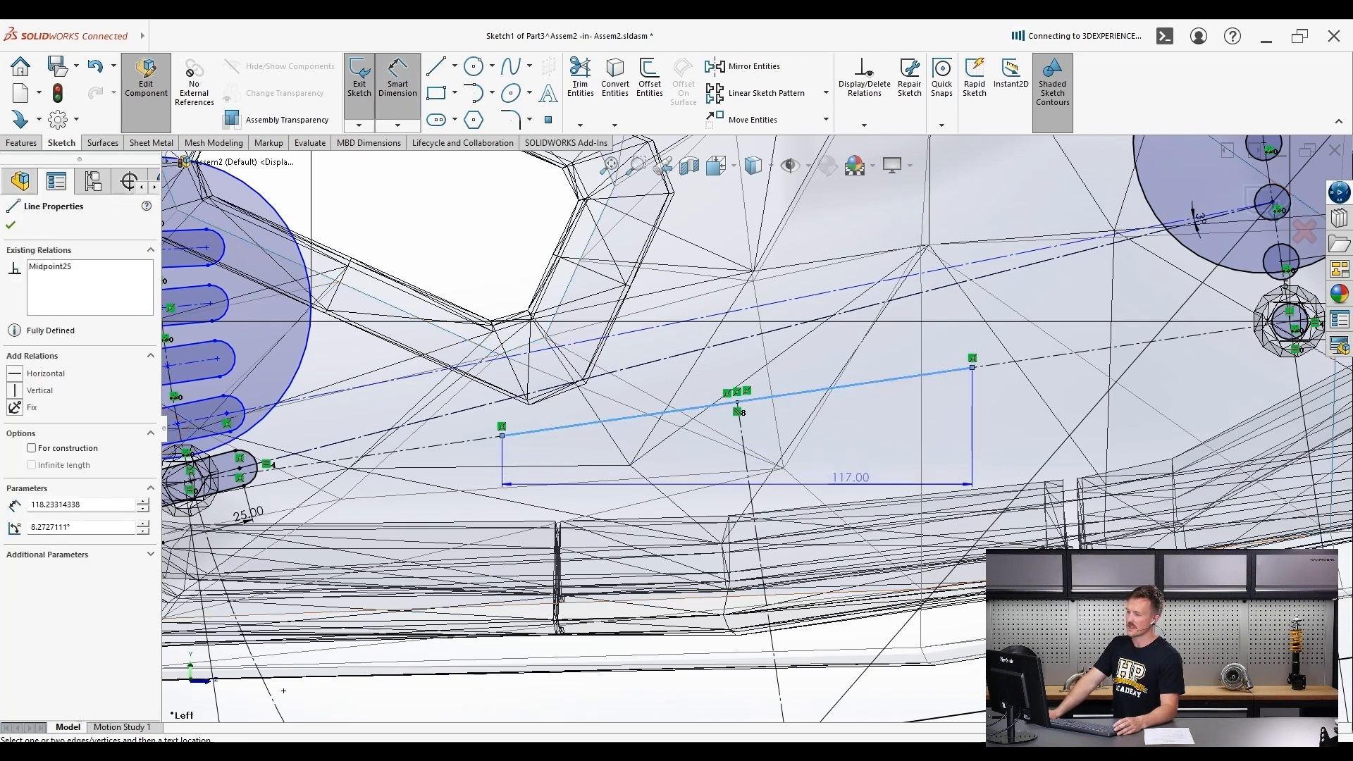
{"action": "left_click", "coordinate": [984, 451]}
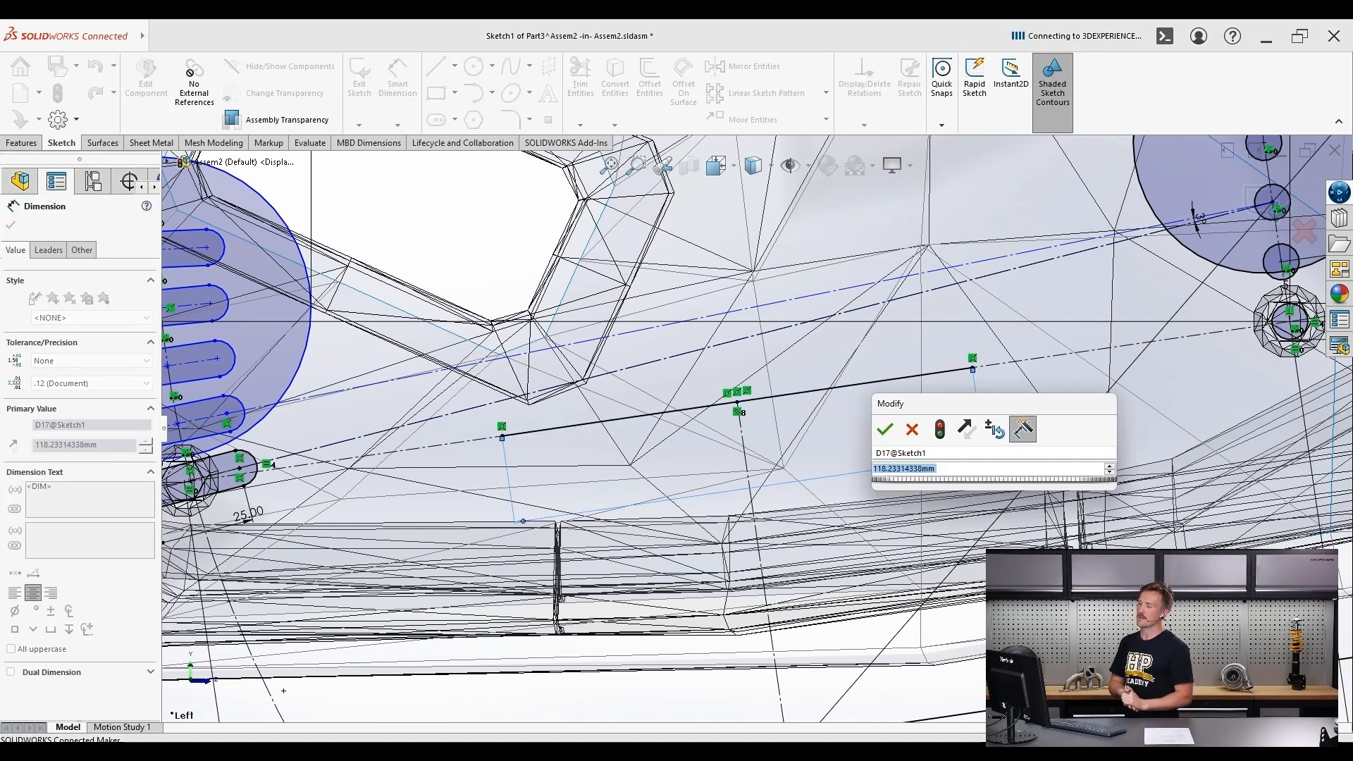
{"action": "type", "text": "100"}
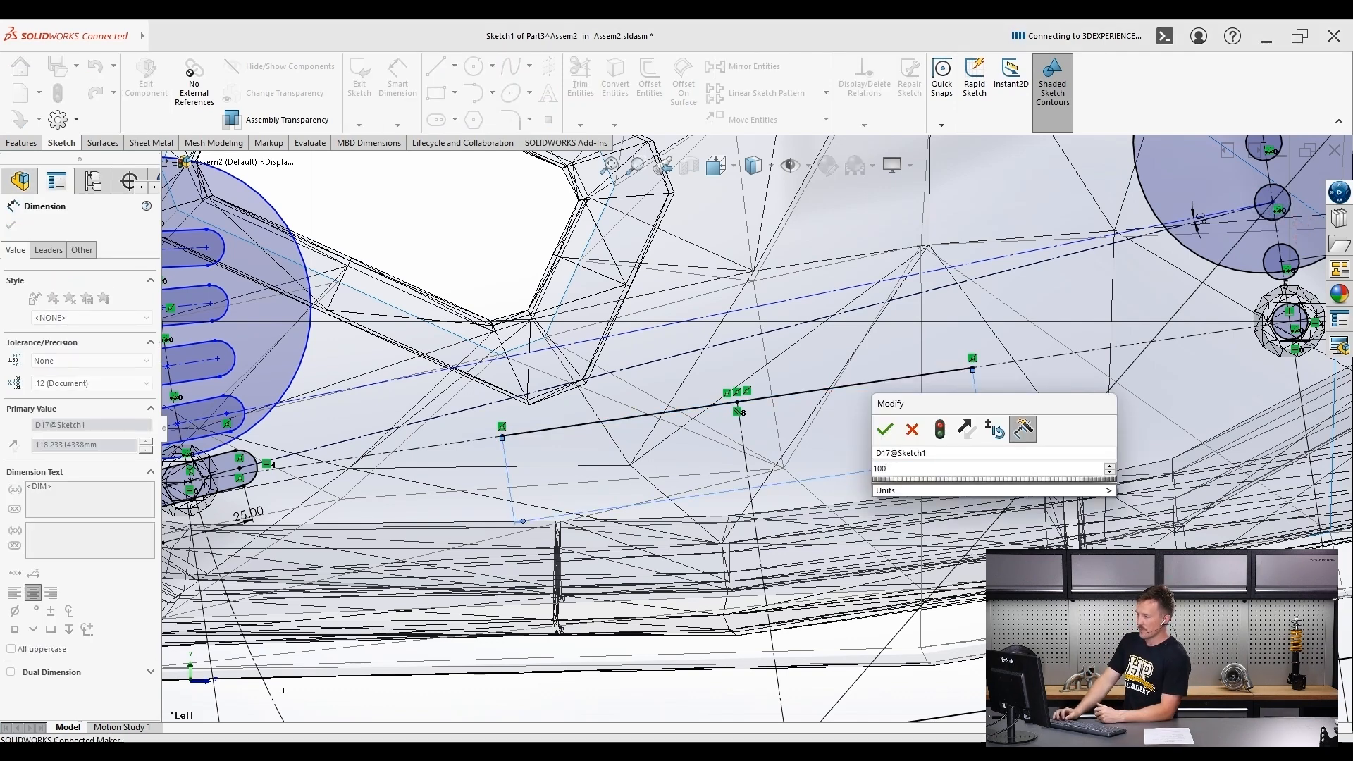
{"action": "key", "text": "Return"}
- Draw a sloping line from the left end of the 100 mm line up to the 75 mm circle
{"action": "scroll", "coordinate": [756, 430], "scroll_direction": "up", "scroll_amount": 3}
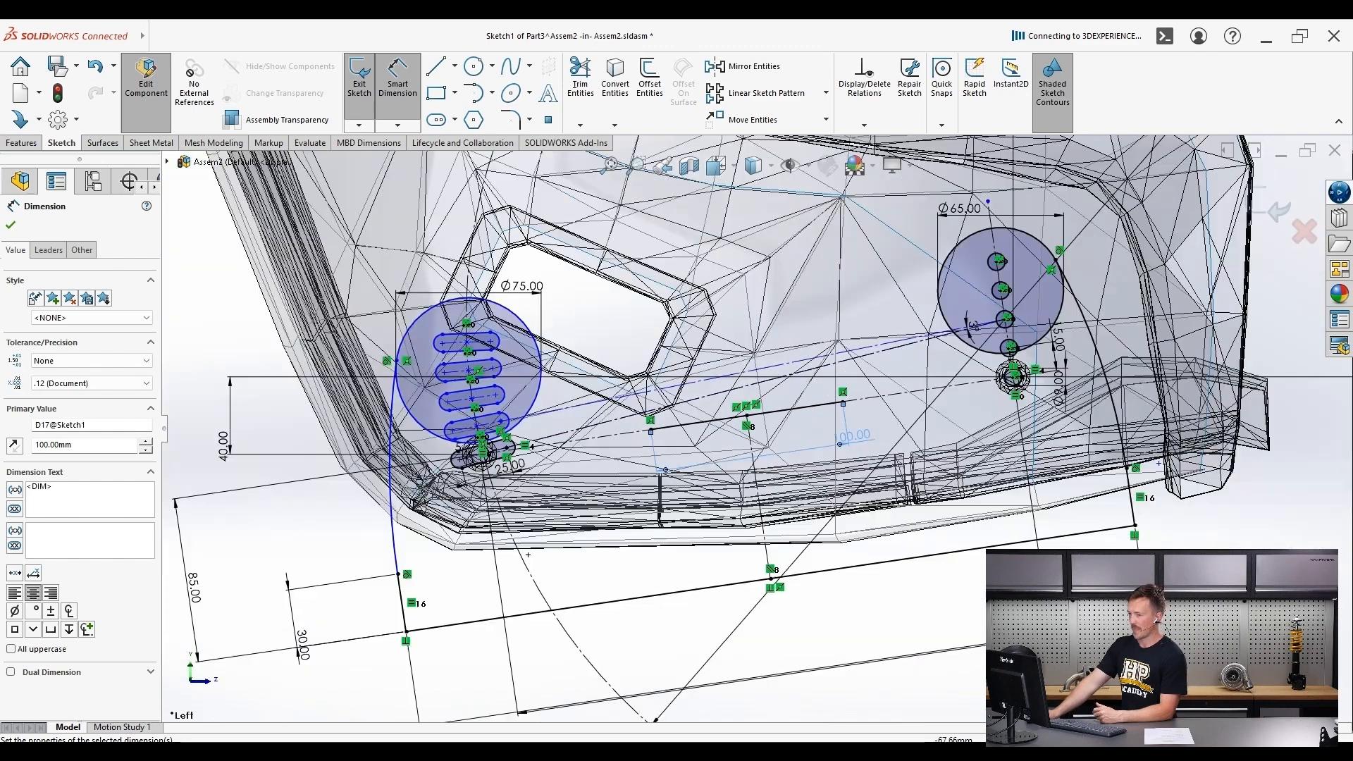
{"action": "left_click", "coordinate": [436, 67]}
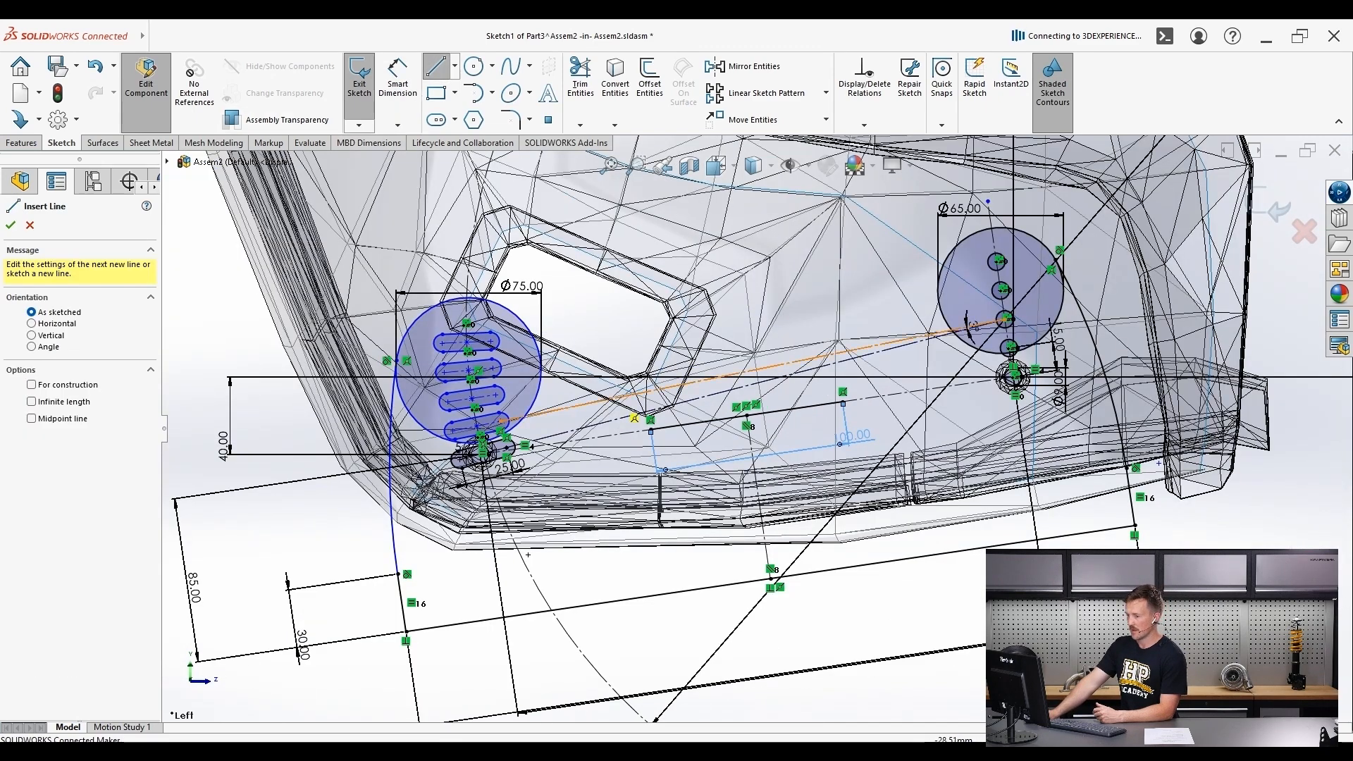
{"action": "scroll", "coordinate": [628, 384], "scroll_direction": "down", "scroll_amount": 1}
{"action": "left_click", "coordinate": [657, 436]}
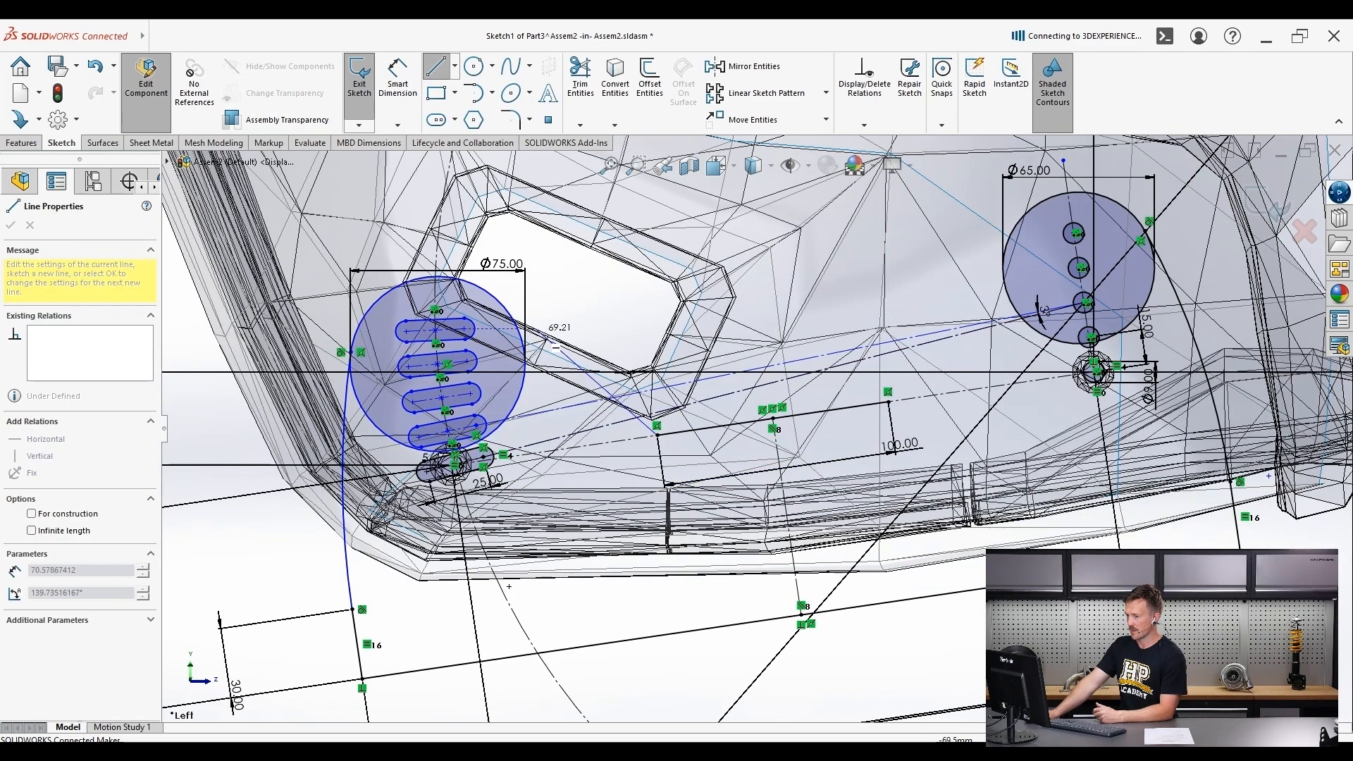
{"action": "left_click", "coordinate": [504, 308]}
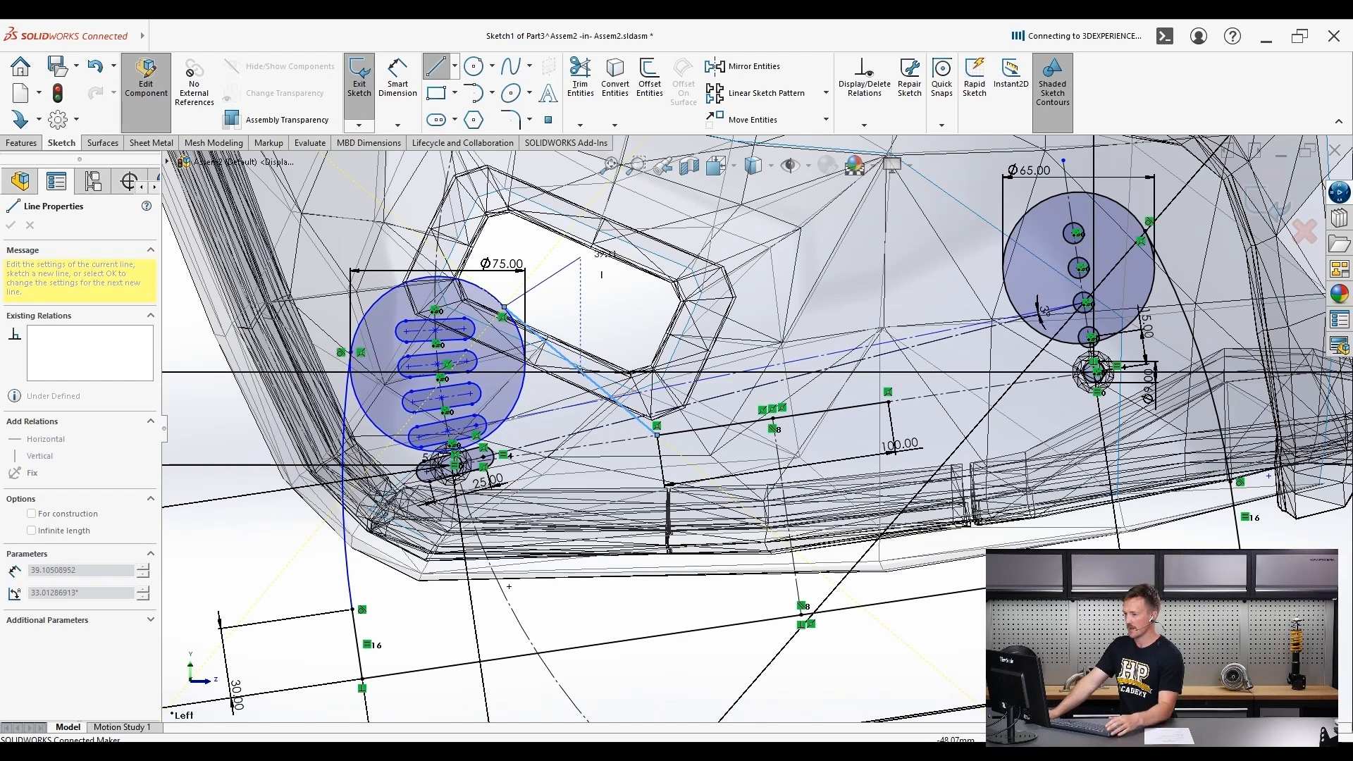
{"action": "key", "text": "Escape"}
- Draw a sloping line from the right end of the 100 mm line up to the 65 mm circle
{"action": "left_click", "coordinate": [454, 66]}
{"action": "left_click", "coordinate": [466, 106]}
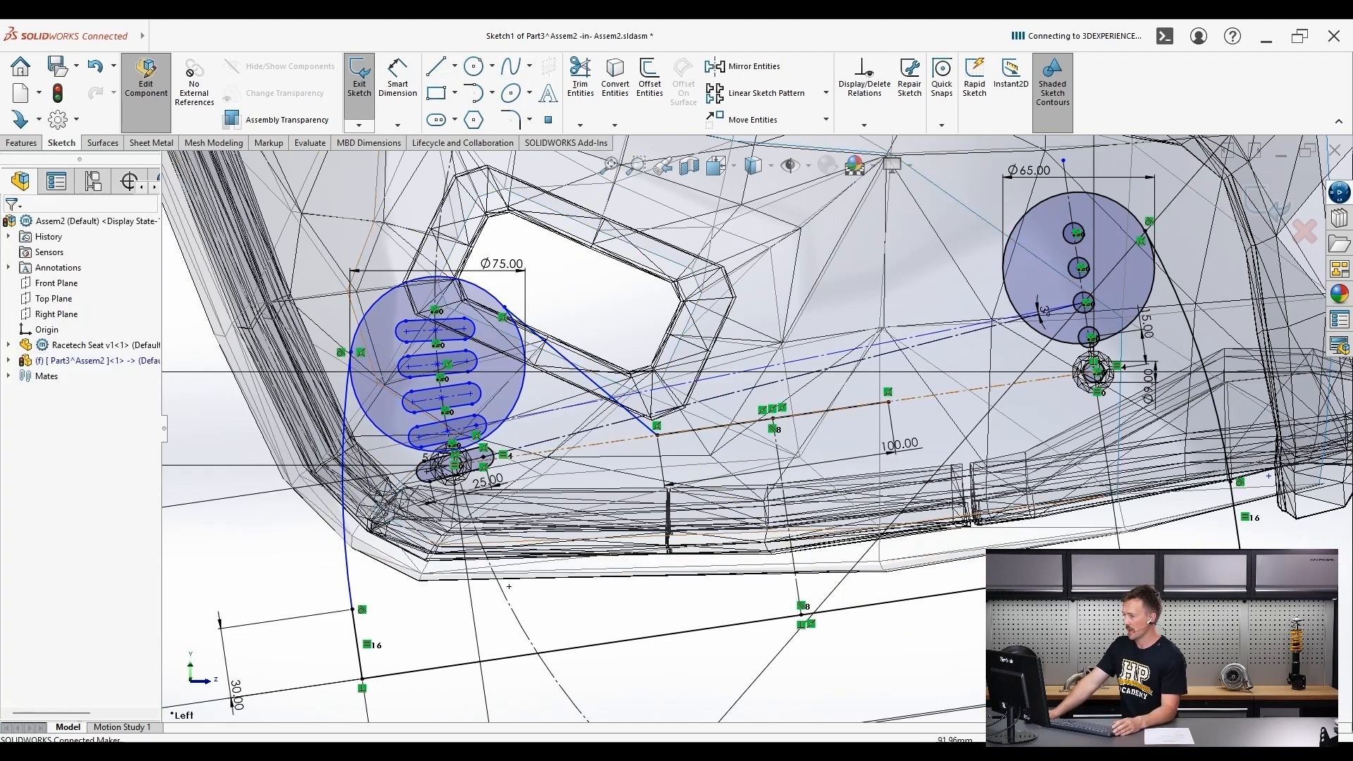
{"action": "left_click", "coordinate": [437, 66]}
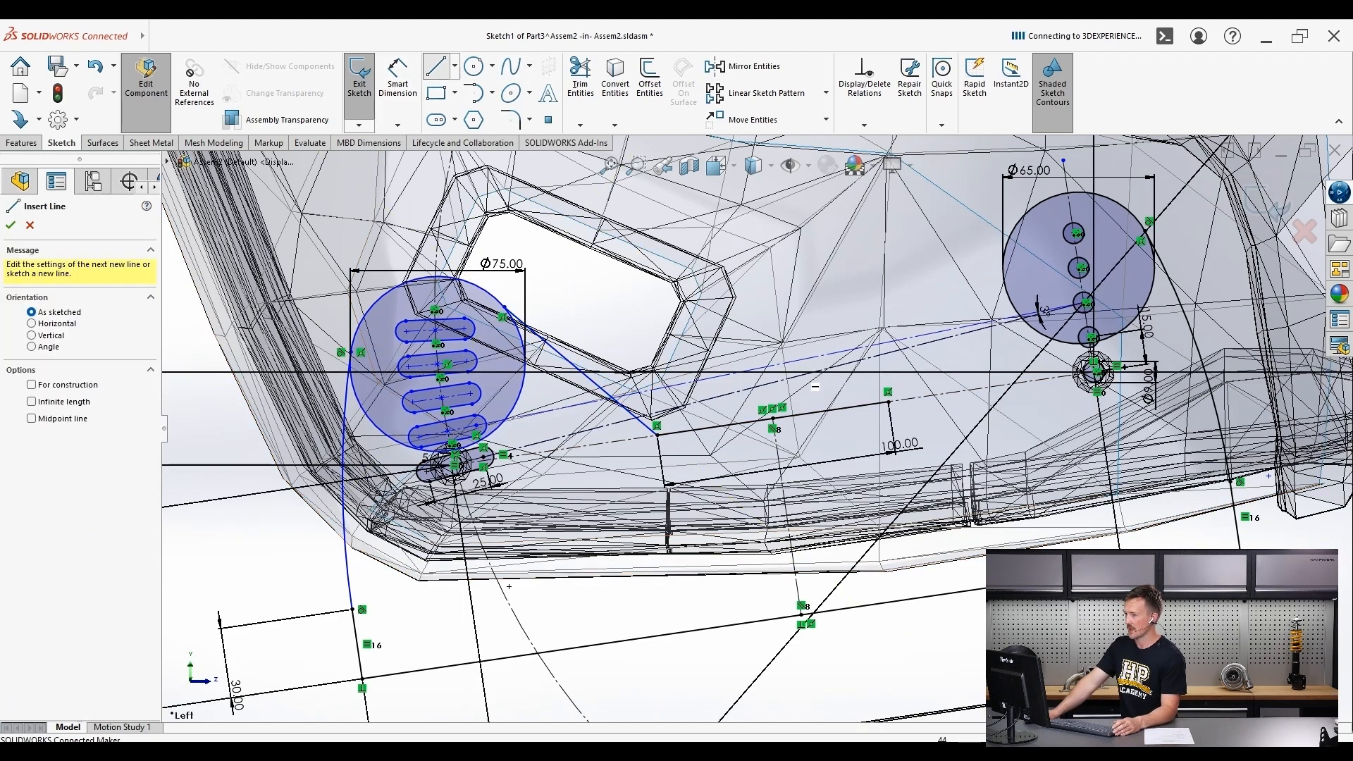
{"action": "left_click", "coordinate": [889, 403]}
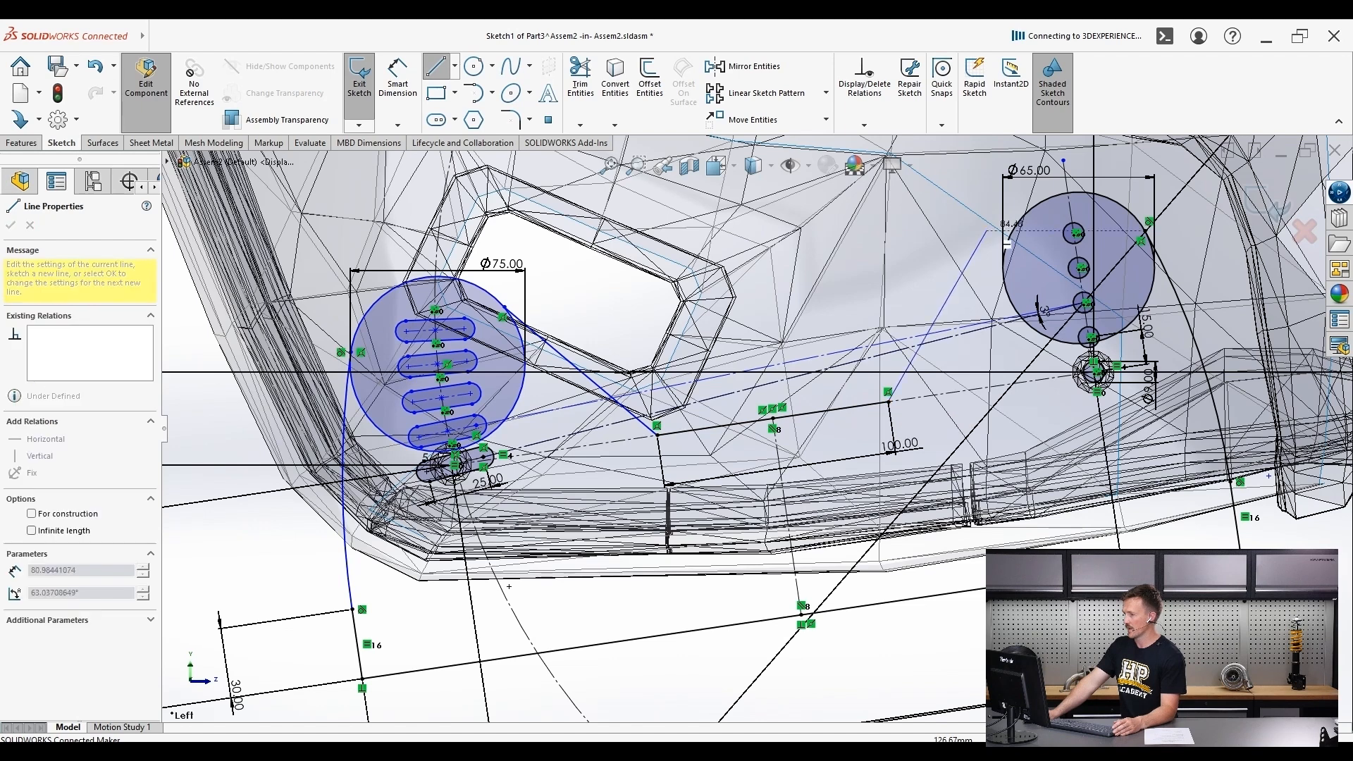
{"action": "key", "text": "Escape"}
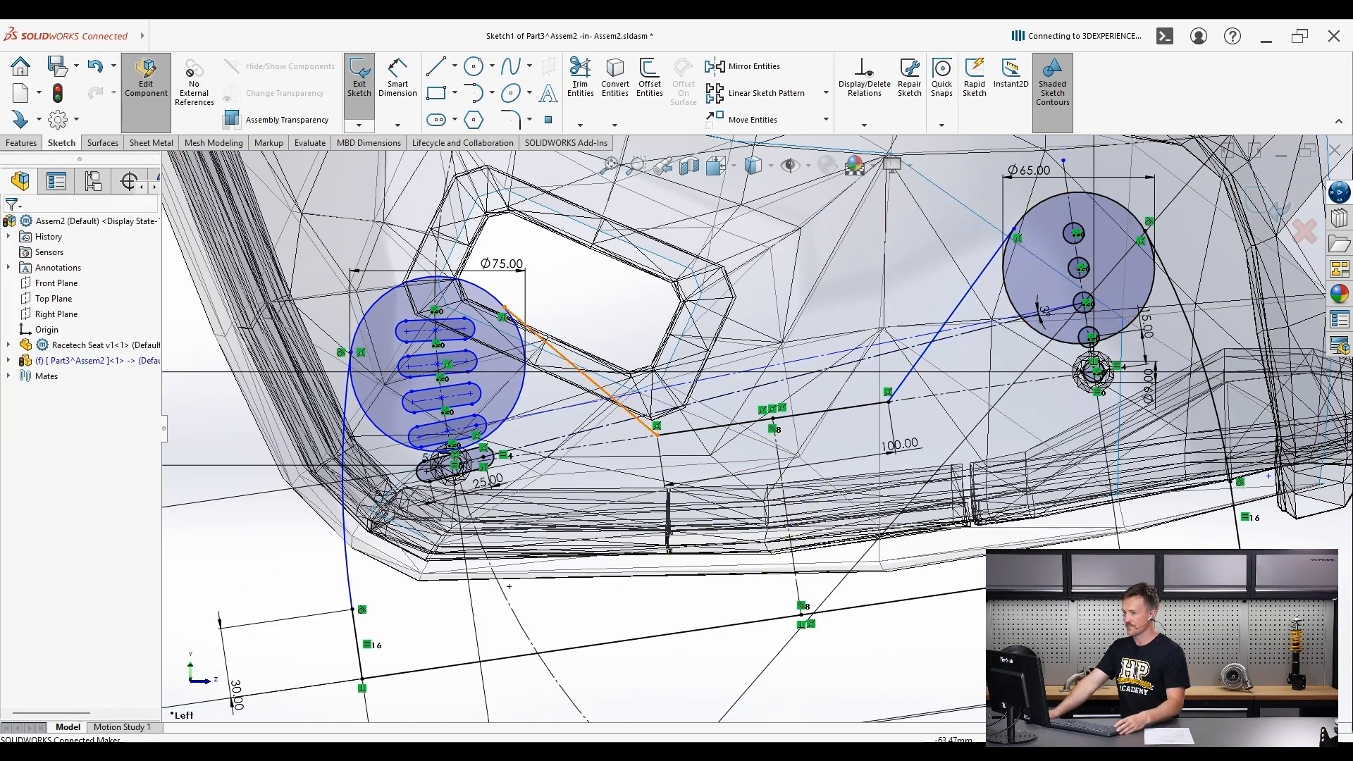
- Make the sloping line from the 100 mm line's rear end tangent to the 75 mm circle
{"action": "left_click", "coordinate": [564, 357]}
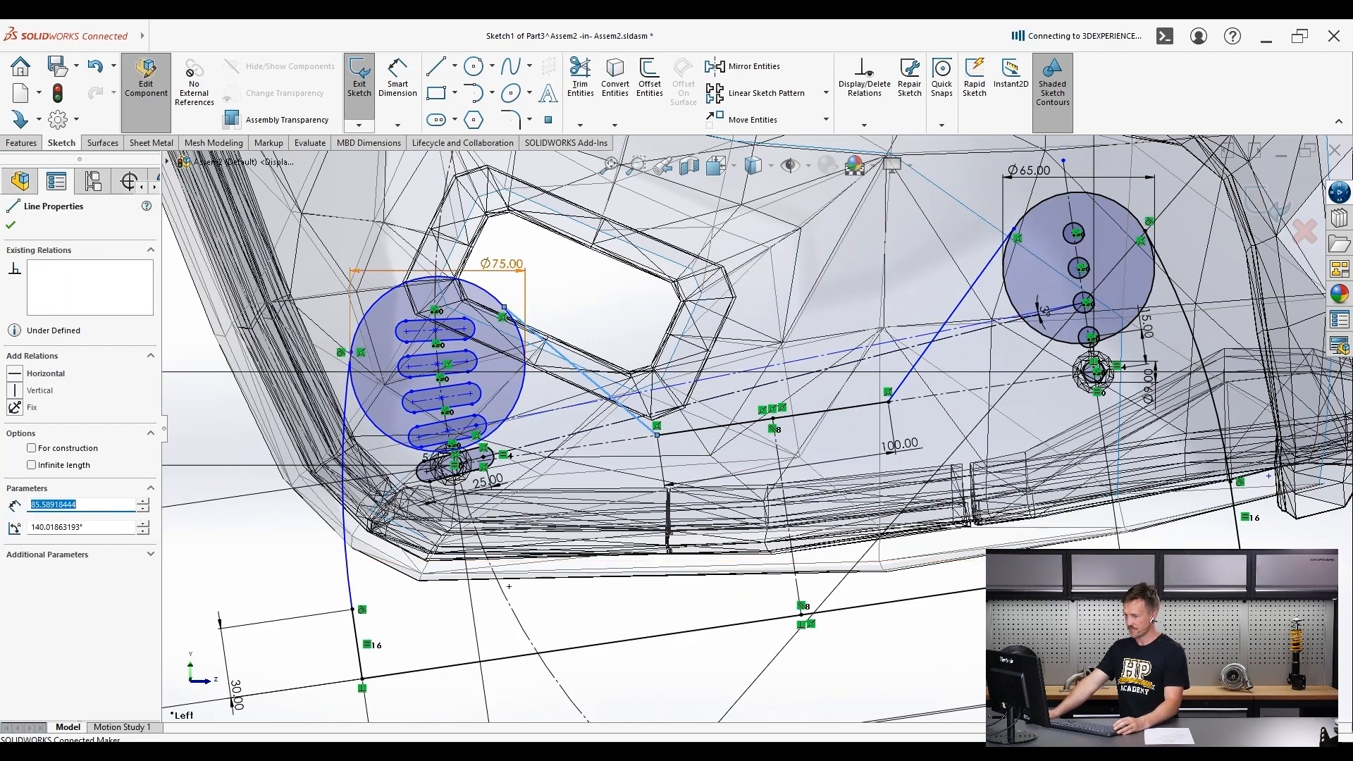
{"action": "left_click", "coordinate": [493, 296], "text": "ctrl"}
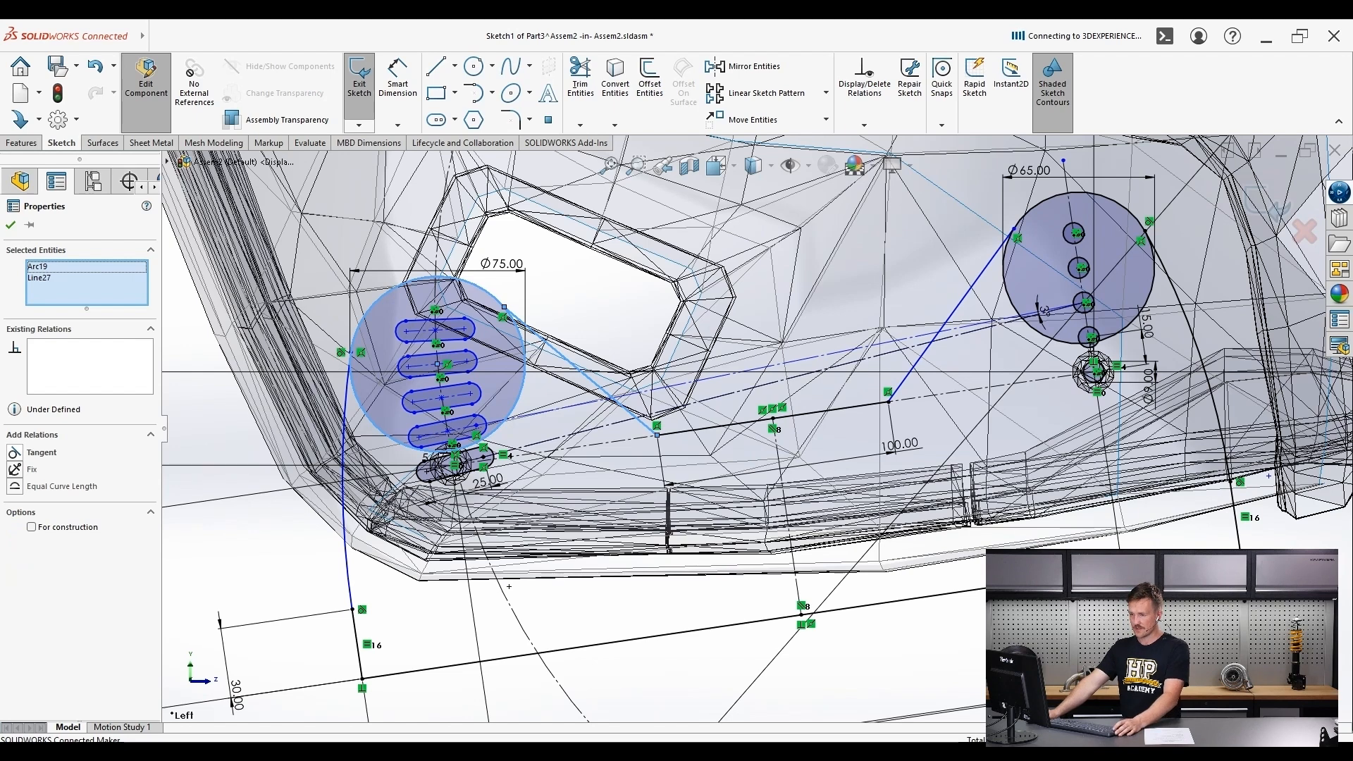
{"action": "left_click", "coordinate": [14, 452]}
{"action": "key", "text": "Escape"}
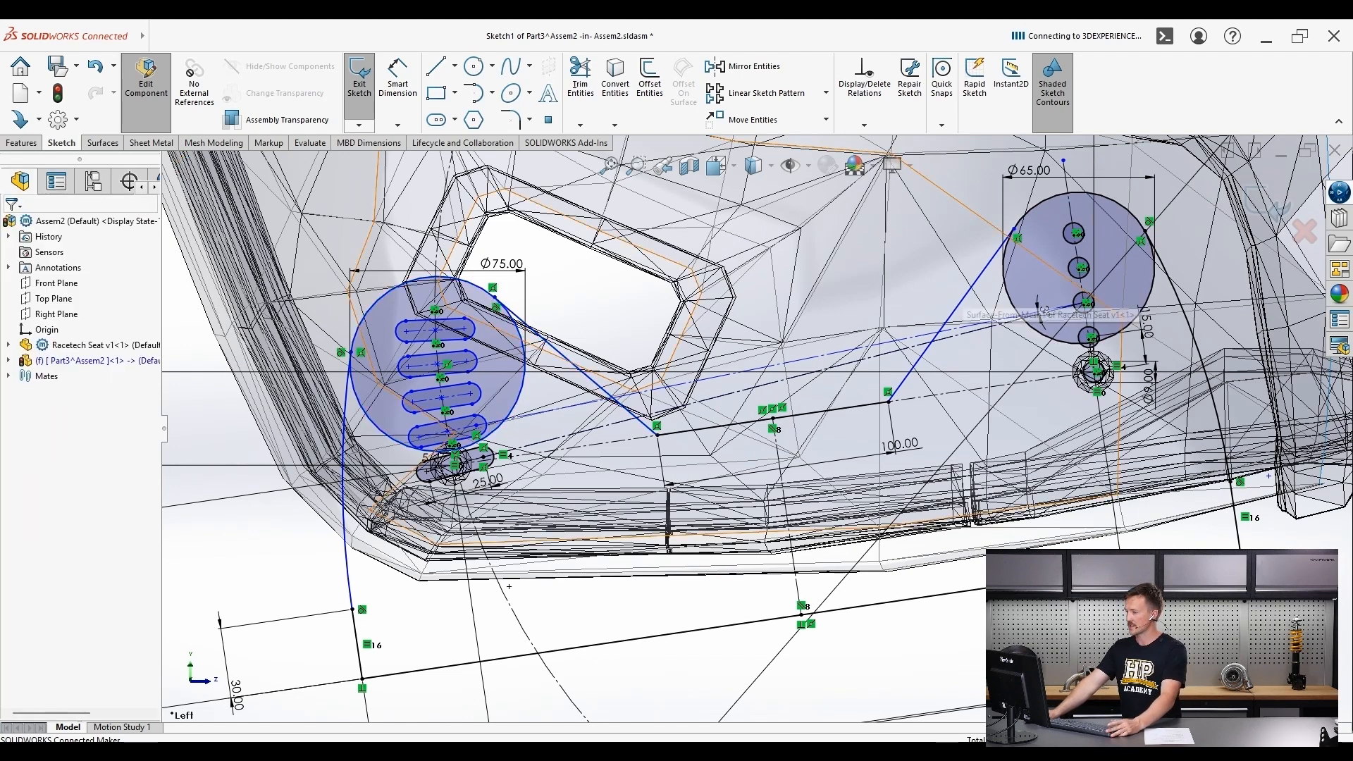
- Make the other sloping line tangent to the 65 mm circle
{"action": "left_click", "coordinate": [967, 293]}
{"action": "left_click", "coordinate": [1006, 289], "text": "ctrl"}
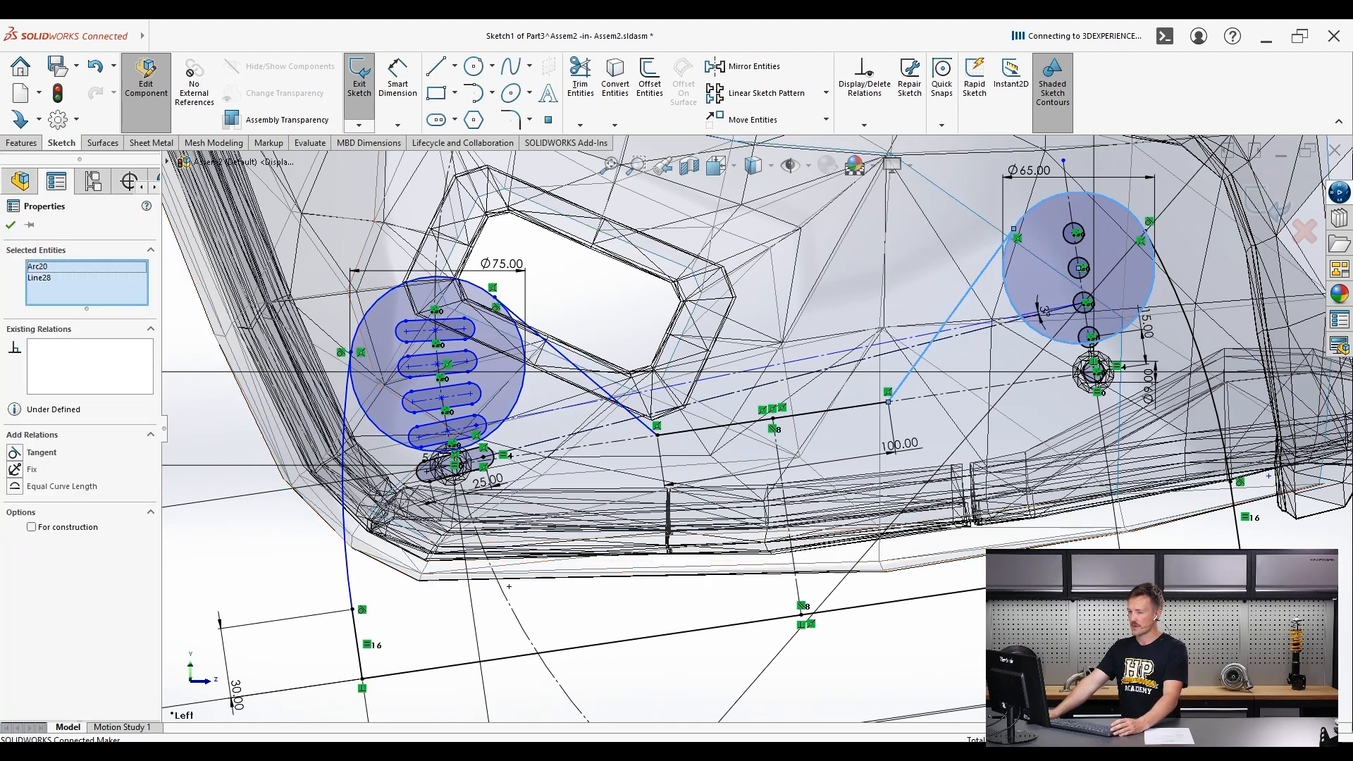
{"action": "left_click", "coordinate": [14, 452]}
{"action": "key", "text": "Escape"}
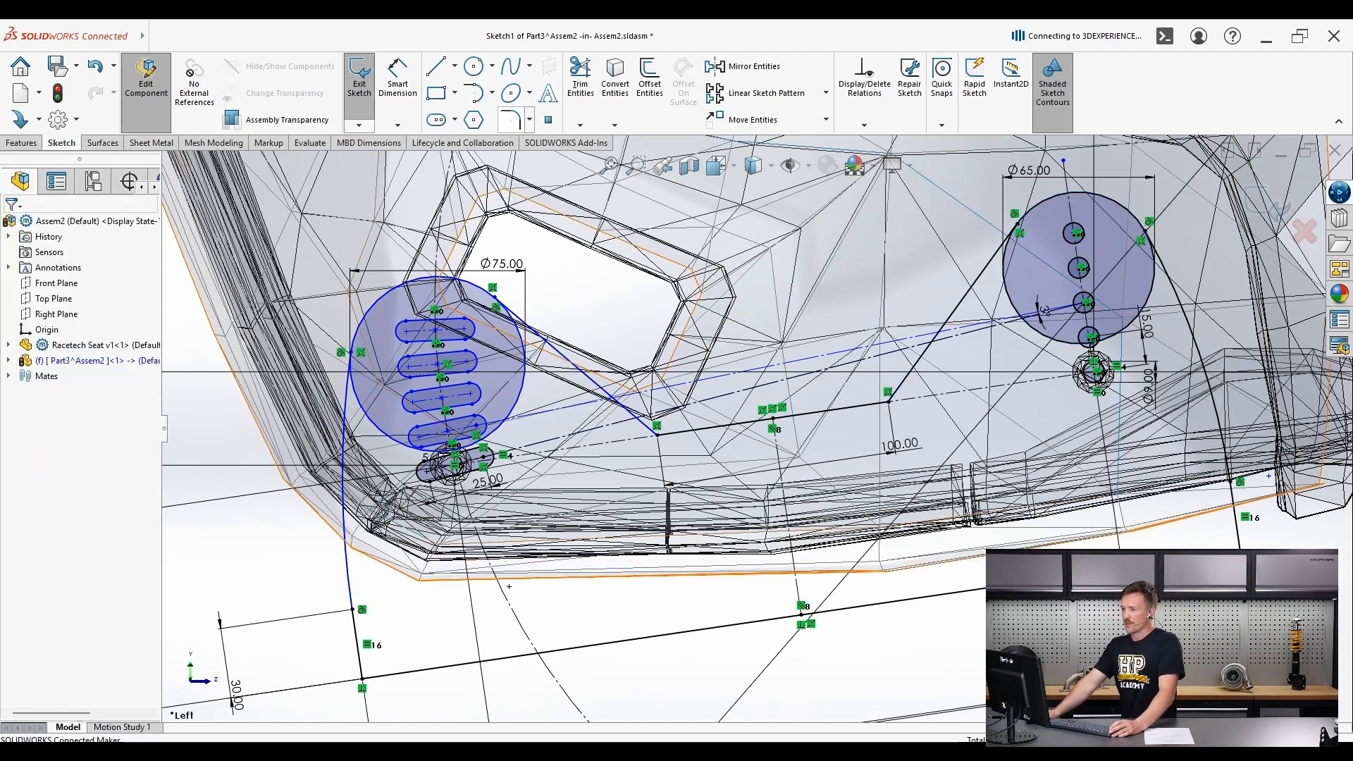
- Fillet both corners between the 100 mm line and the sloping lines with a 20 mm radius, accepting removal of the equidistant relation
{"action": "left_click", "coordinate": [509, 119]}
{"action": "left_click", "coordinate": [657, 432]}
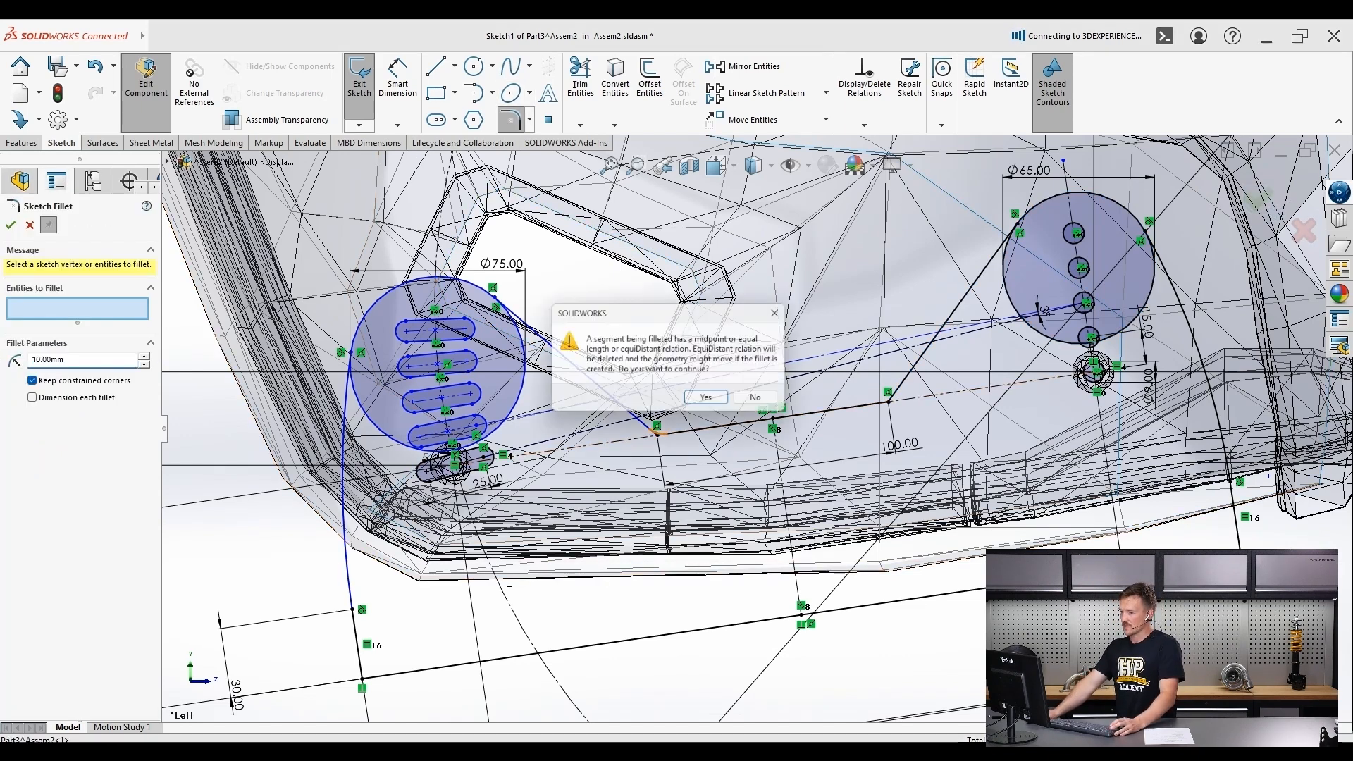
{"action": "key", "text": "Return"}
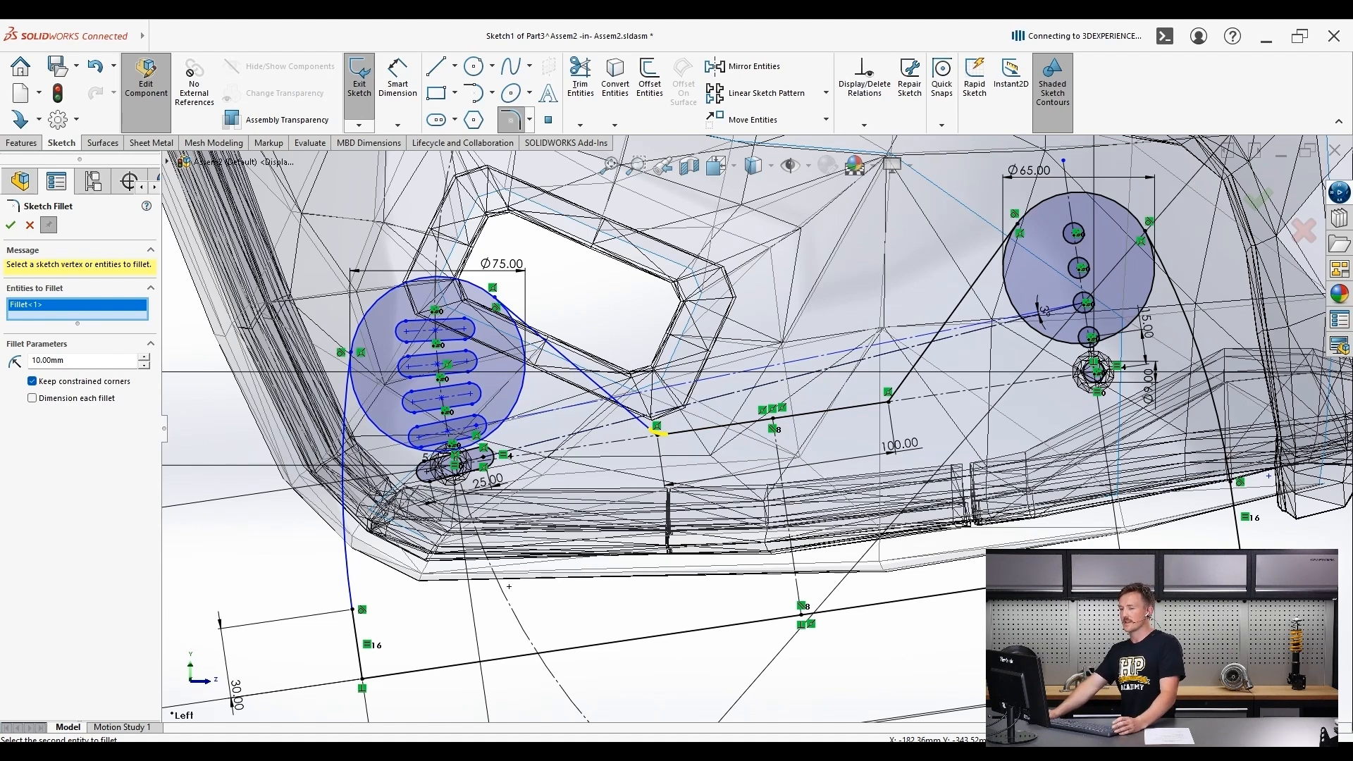
{"action": "left_click", "coordinate": [886, 401]}
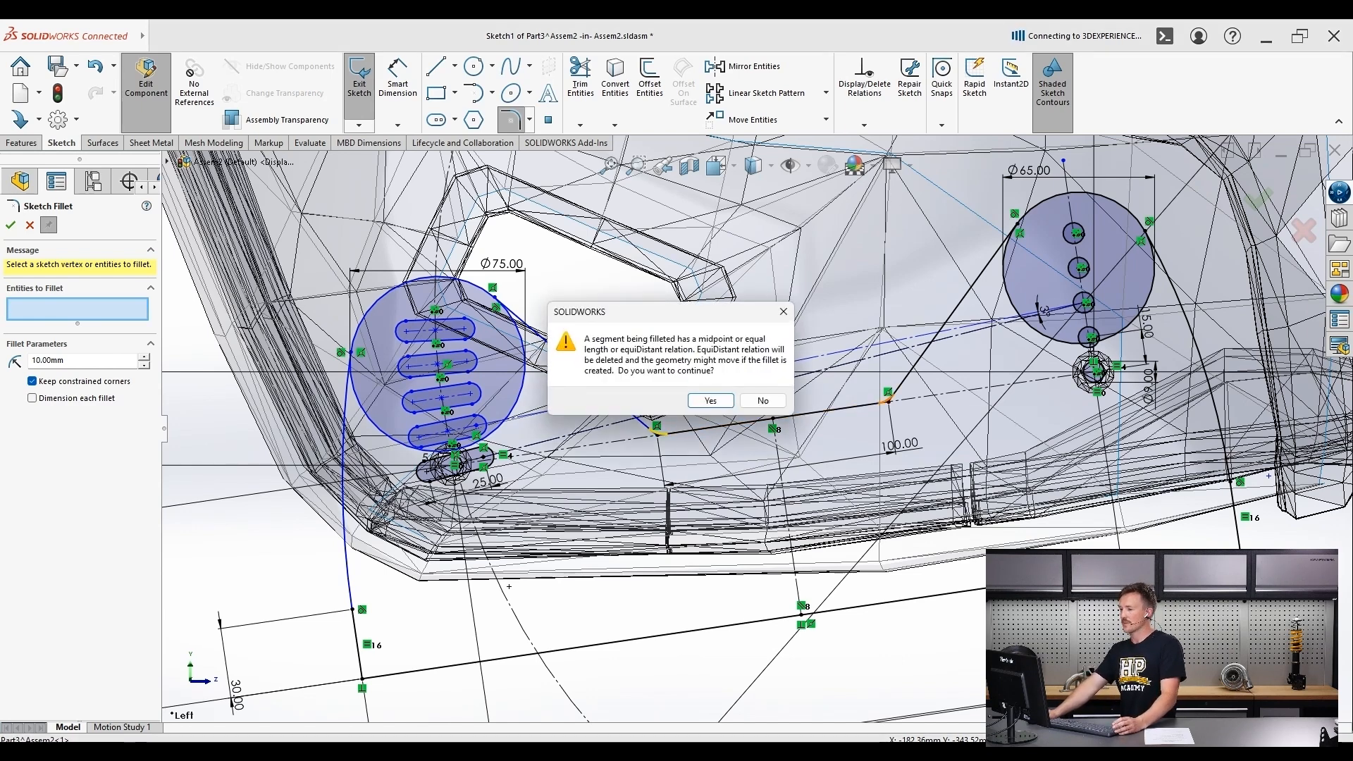
{"action": "key", "text": "Return"}
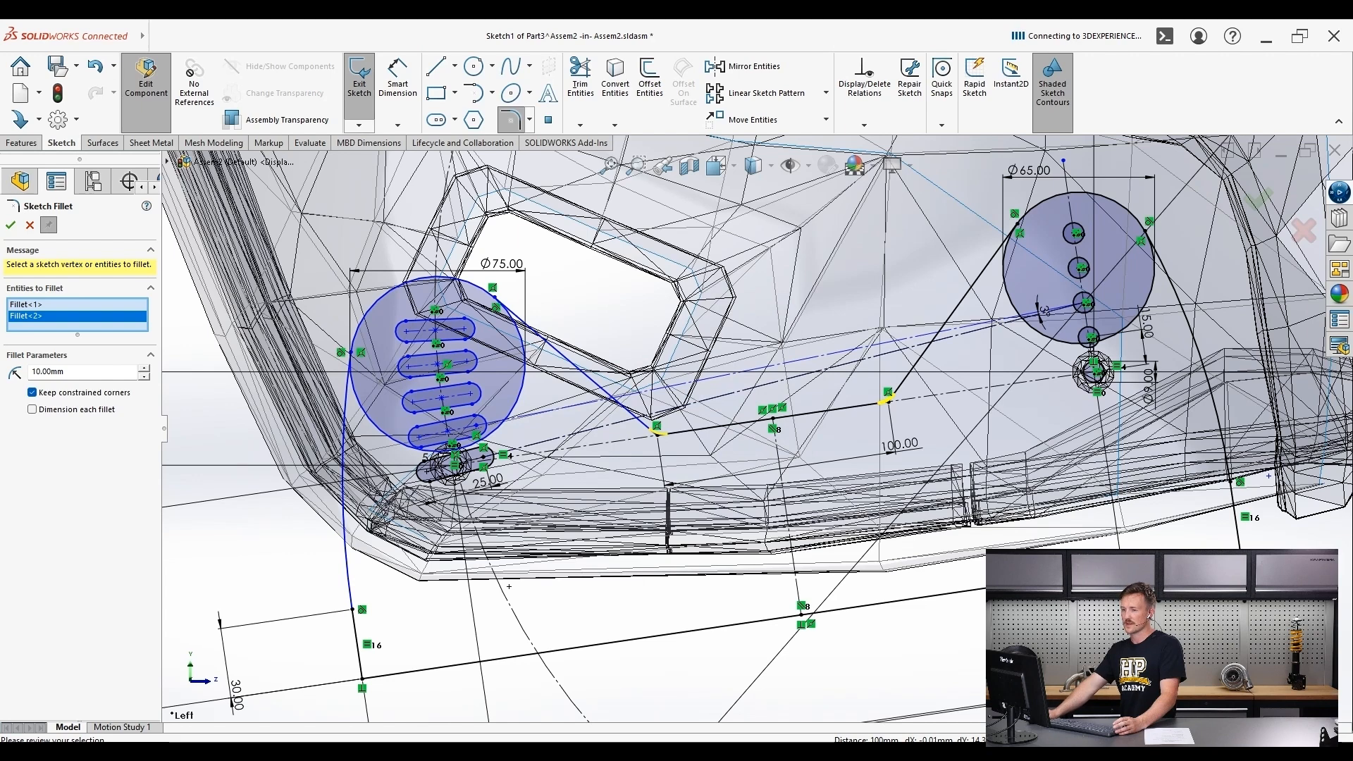
{"action": "type", "text": "20"}
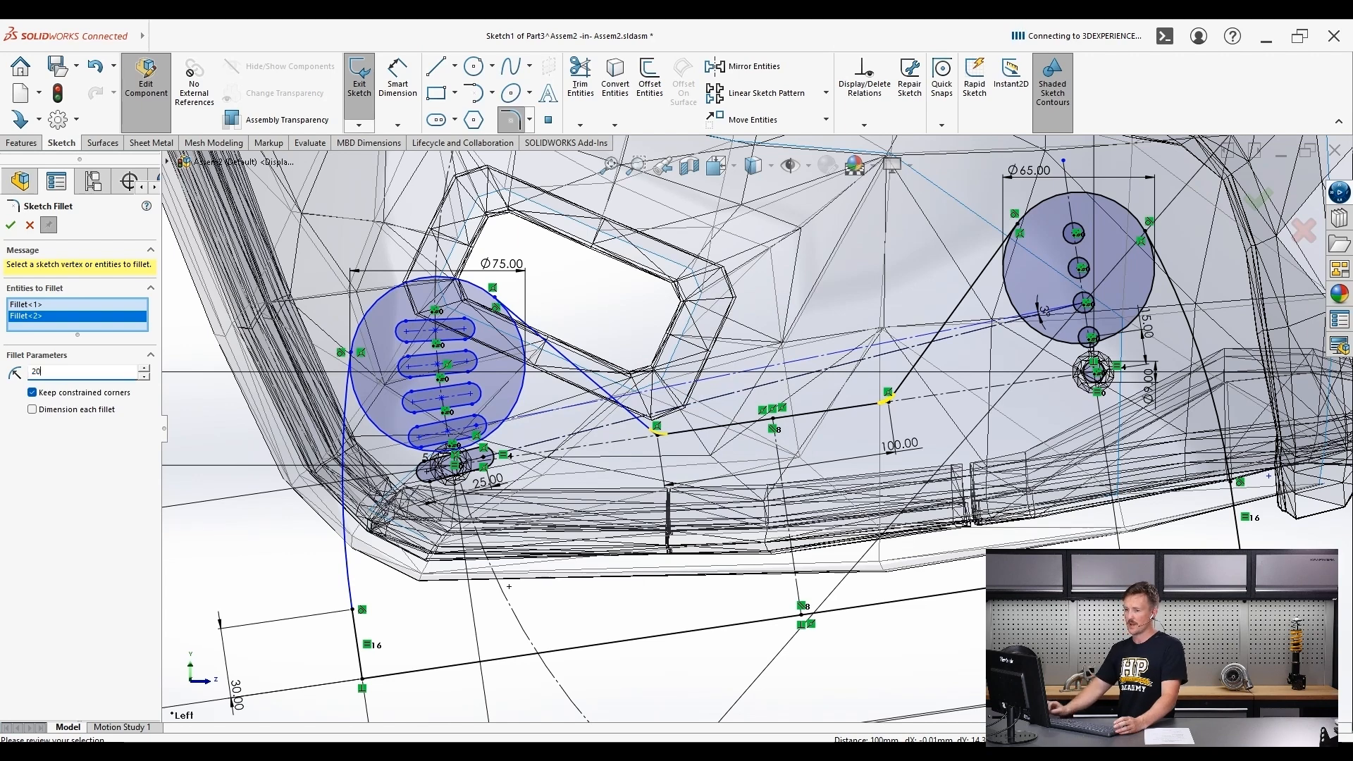
{"action": "key", "text": "Return"}
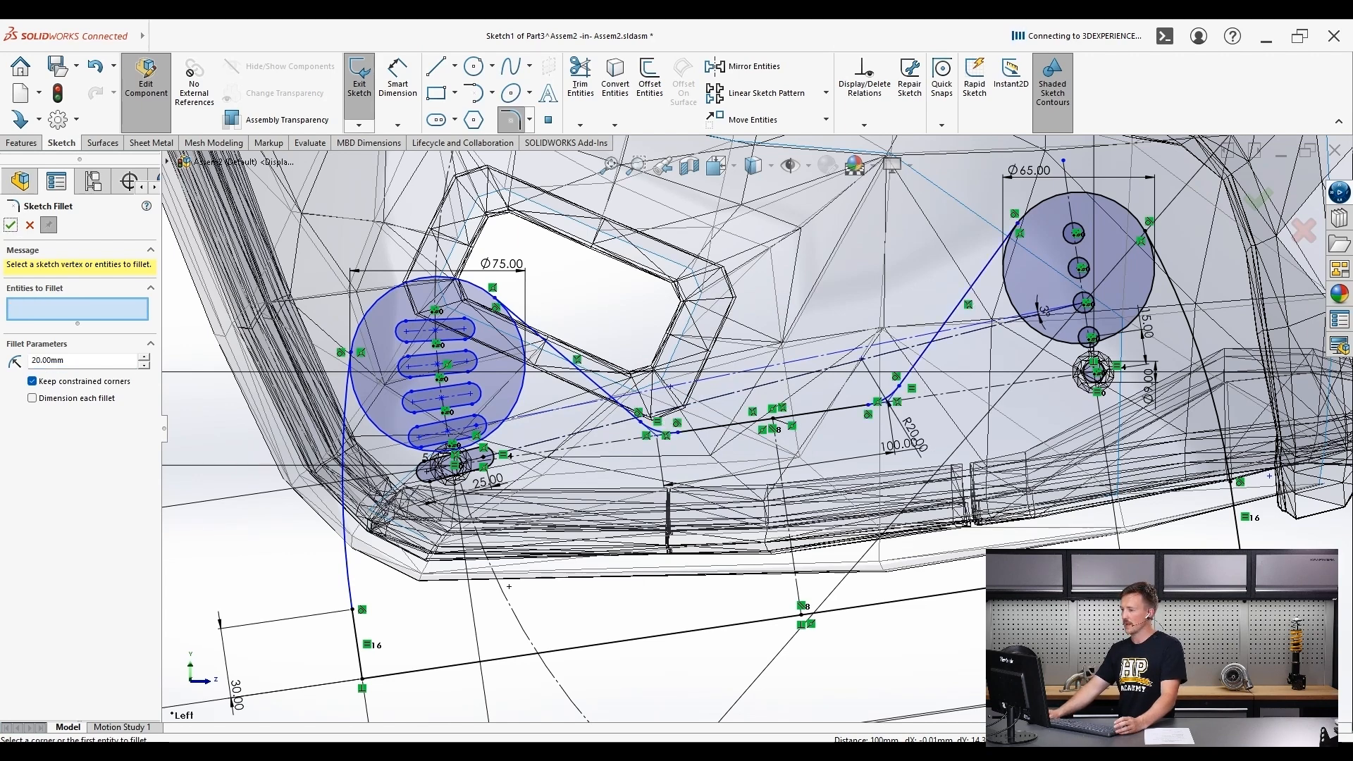
{"action": "scroll", "coordinate": [532, 242], "scroll_direction": "up", "scroll_amount": 4}
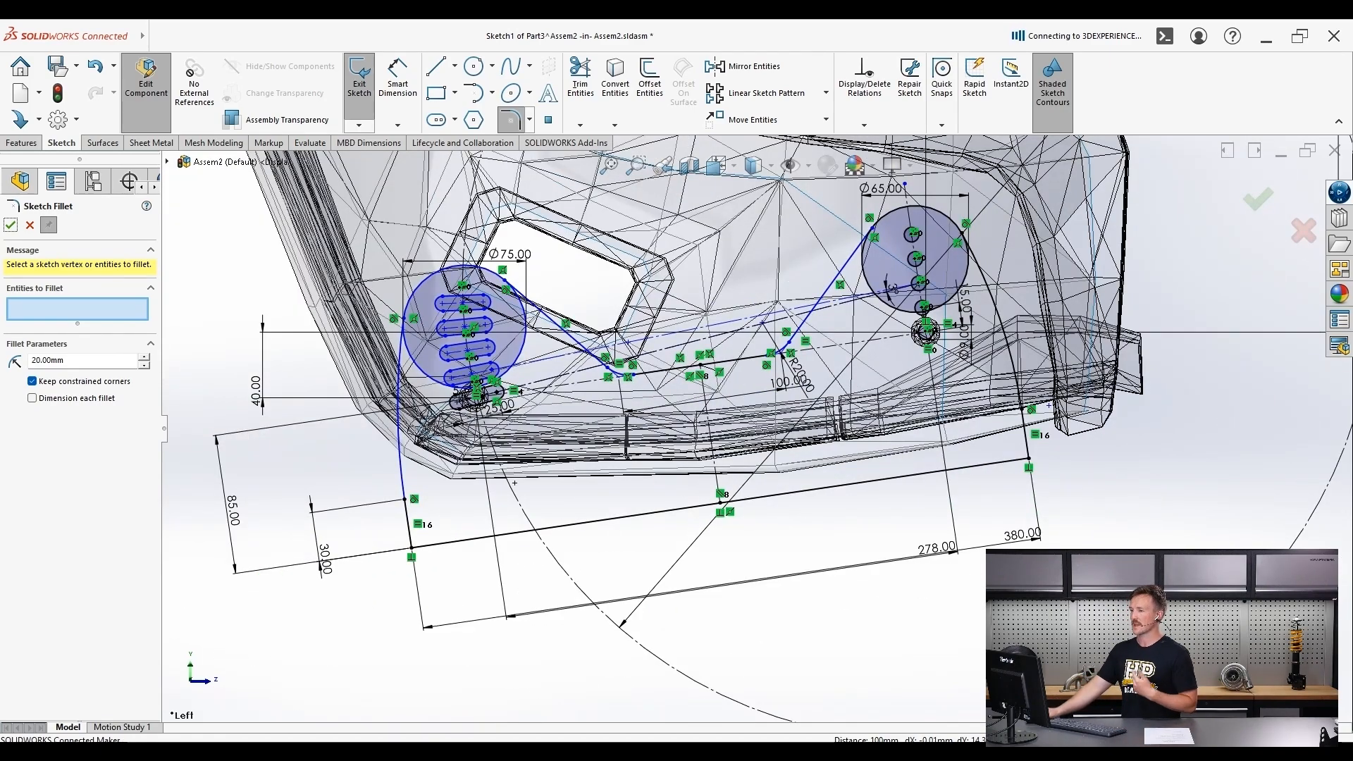
{"action": "left_click", "coordinate": [581, 77]}
{"action": "scroll", "coordinate": [471, 302], "scroll_direction": "down", "scroll_amount": 5}
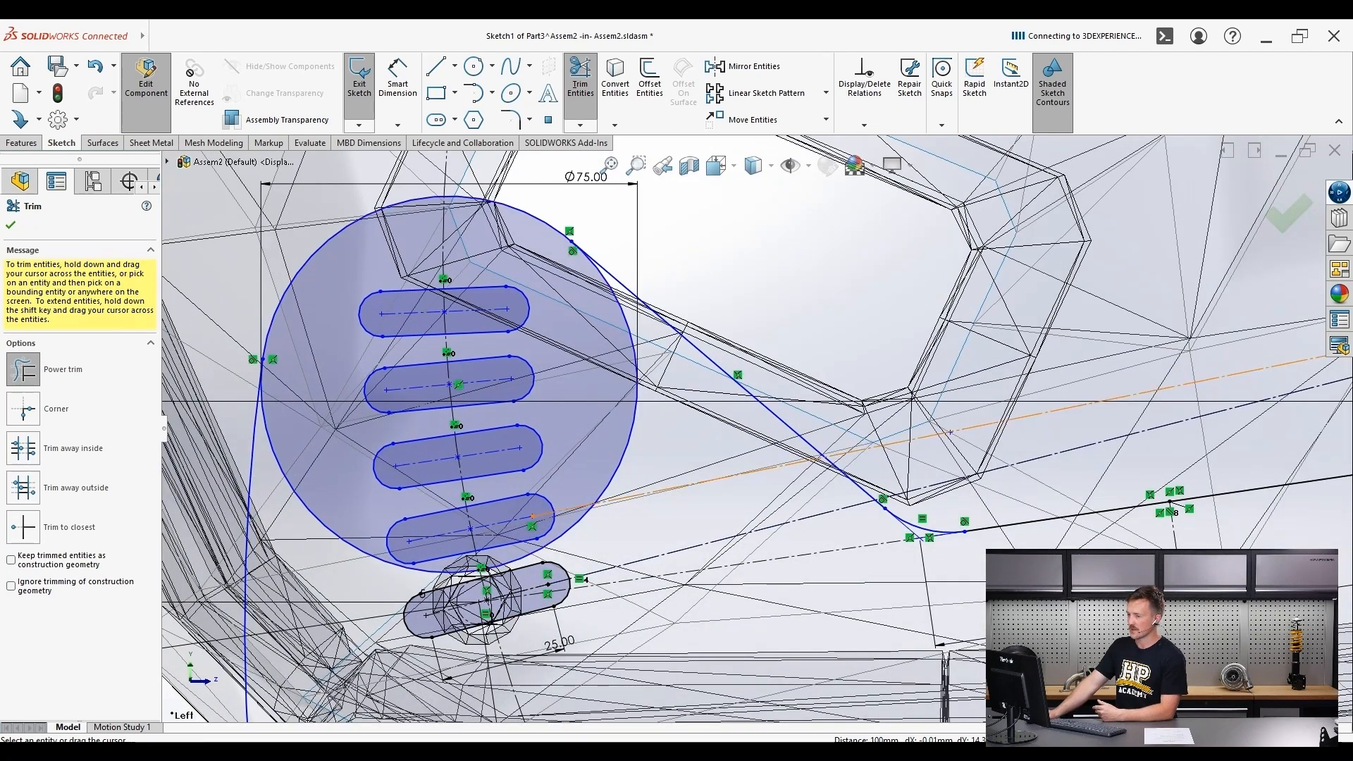
{"action": "left_click", "coordinate": [614, 500]}
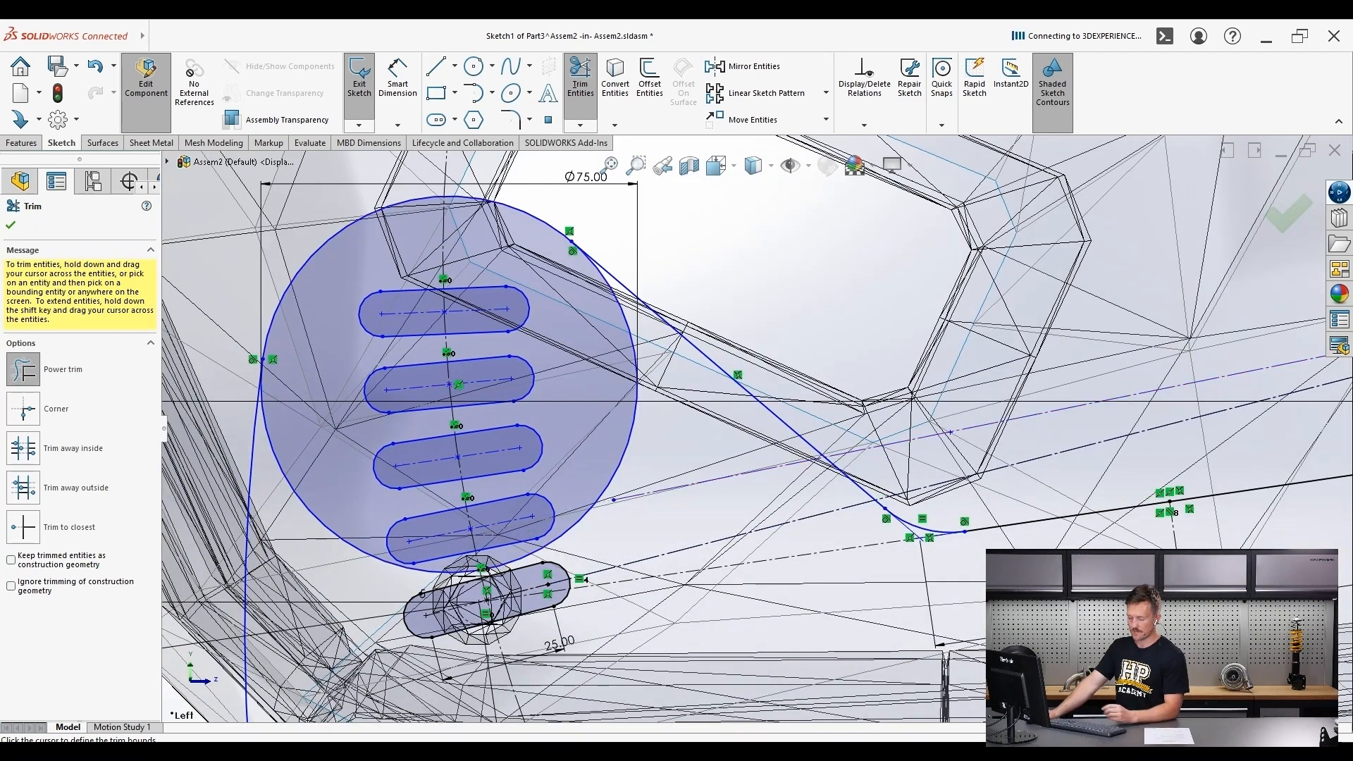
{"action": "left_click", "coordinate": [95, 67]}
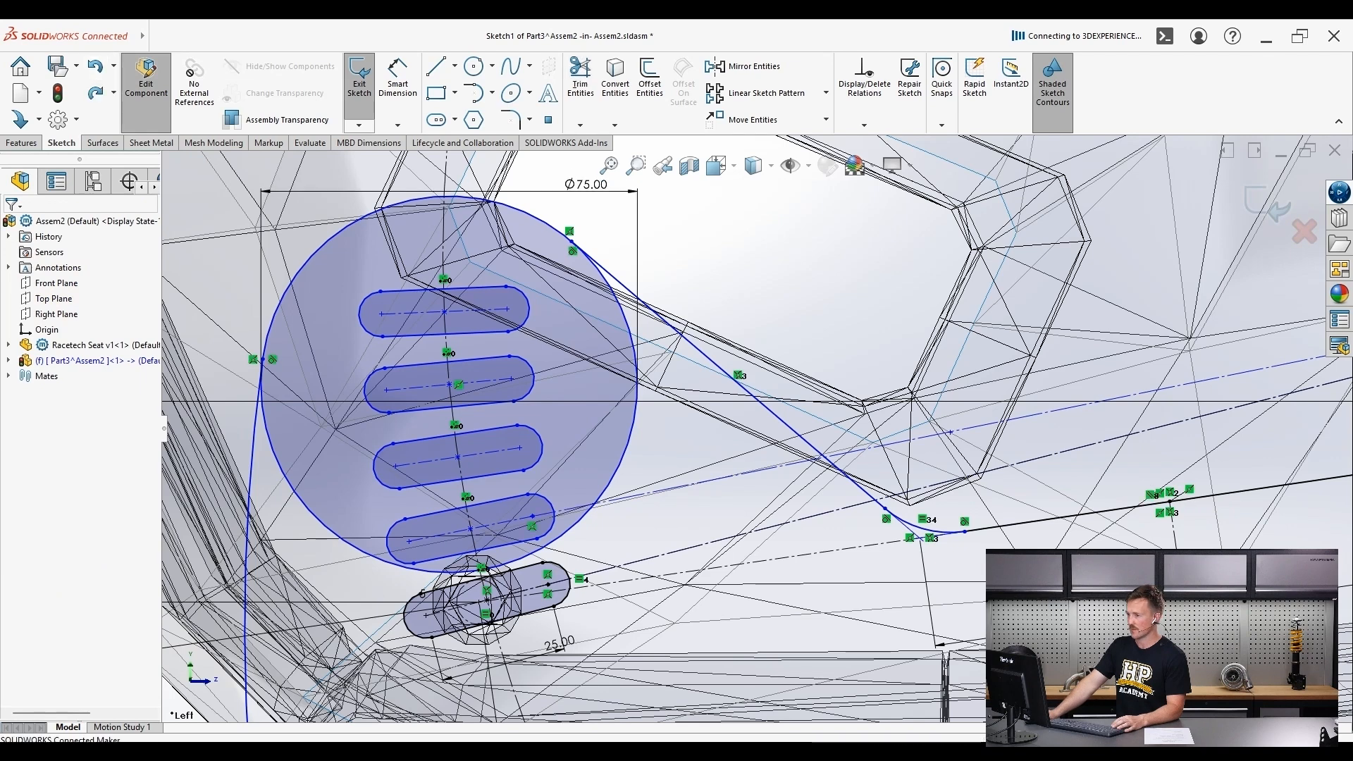
{"action": "left_click", "coordinate": [95, 346]}
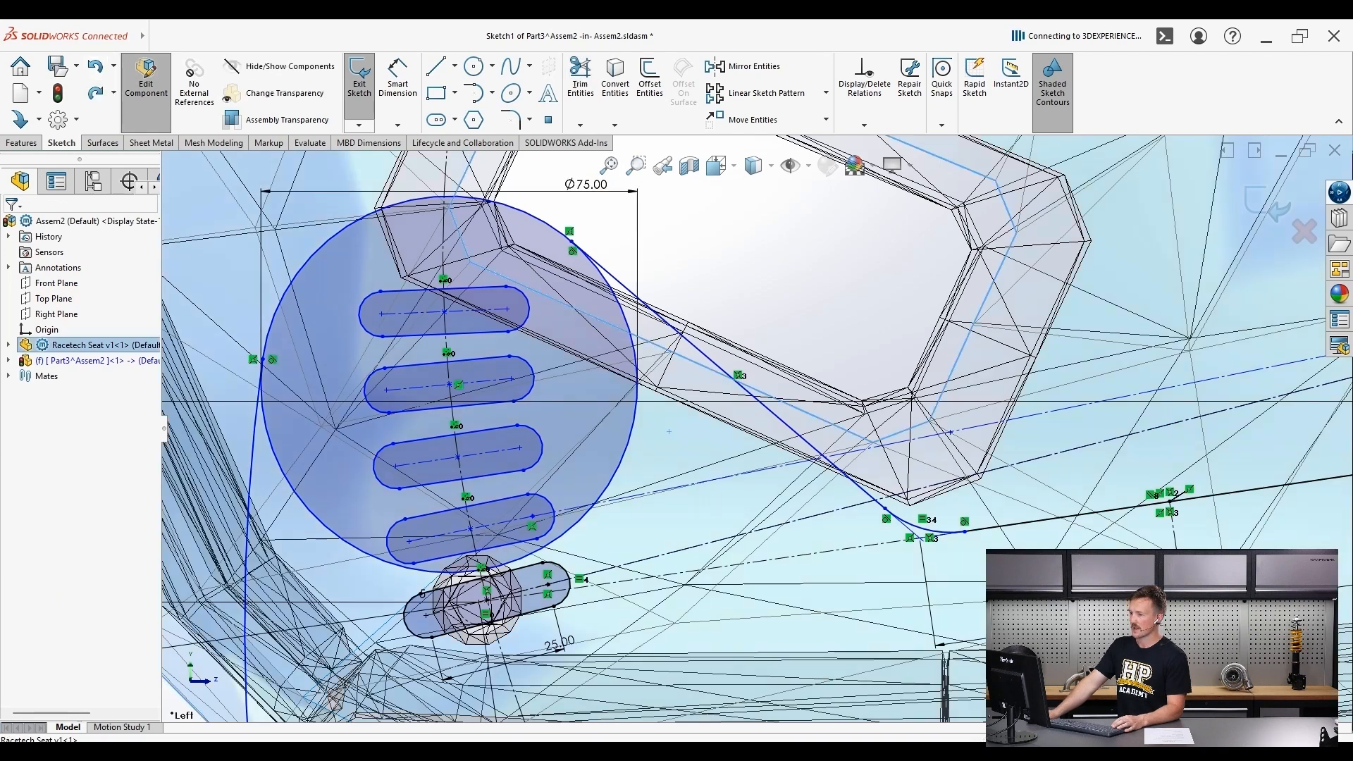
- Trim away the inner portion of the 75 mm circle, leaving only the outer arc between its tangent lines
{"action": "left_click", "coordinate": [580, 79]}
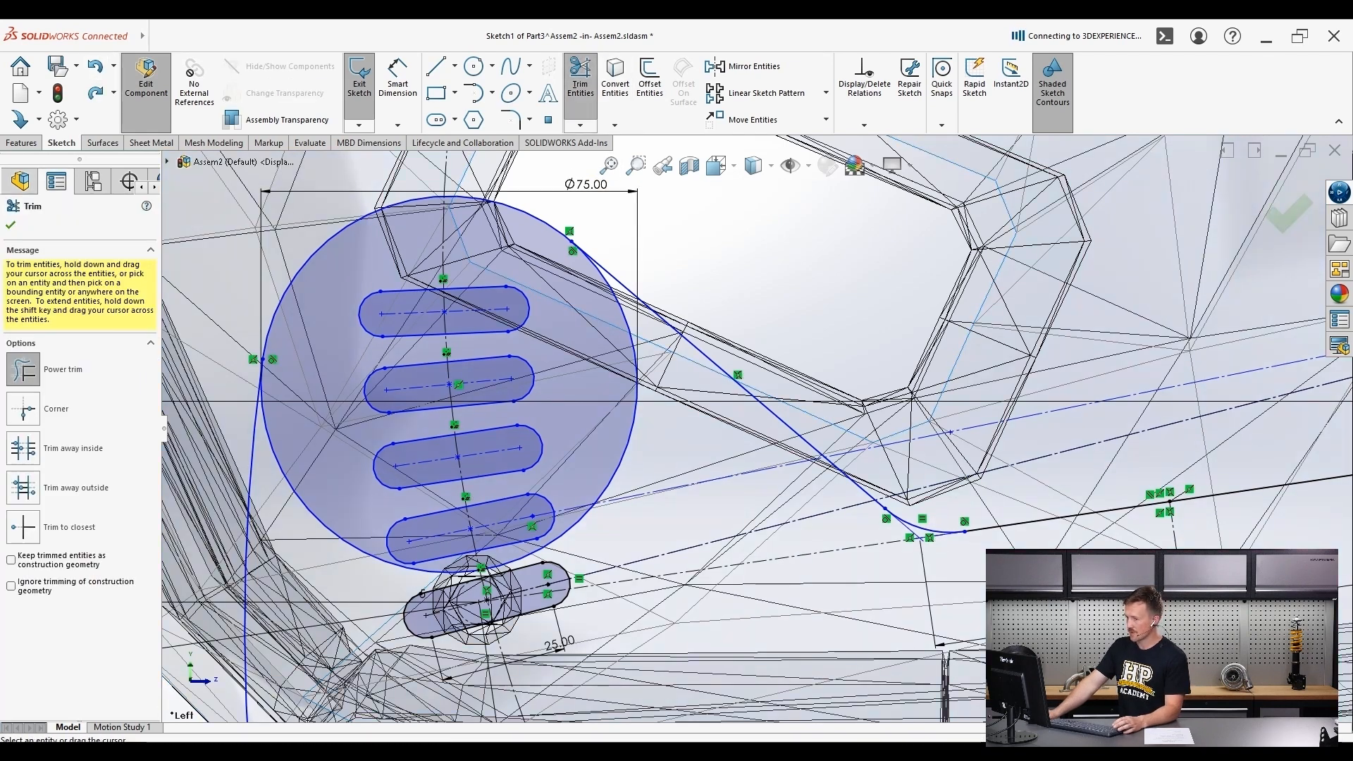
{"action": "left_click_drag", "start_coordinate": [648, 442], "coordinate": [615, 451]}
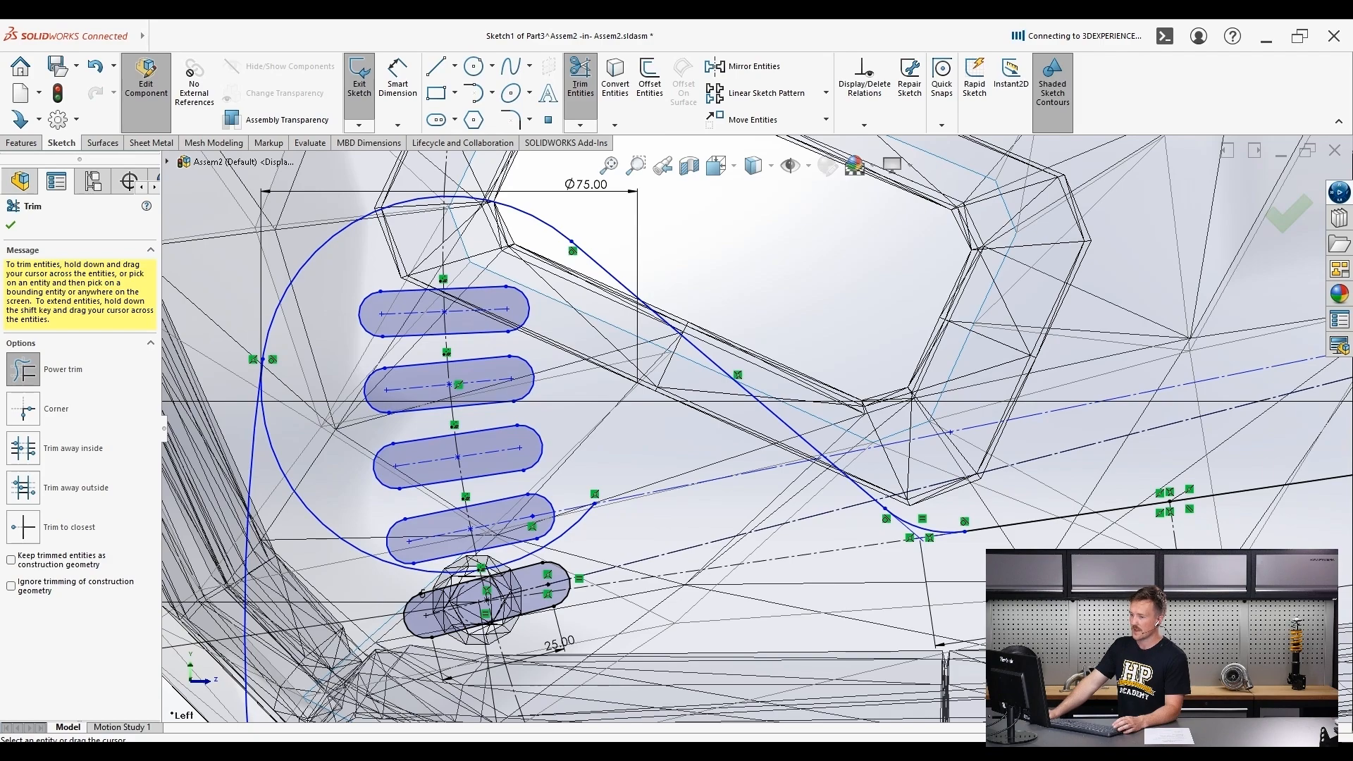
{"action": "left_click_drag", "start_coordinate": [292, 520], "coordinate": [326, 508]}
{"action": "scroll", "coordinate": [539, 569], "scroll_direction": "down", "scroll_amount": 3}
{"action": "scroll", "coordinate": [534, 558], "scroll_direction": "down", "scroll_amount": 2}
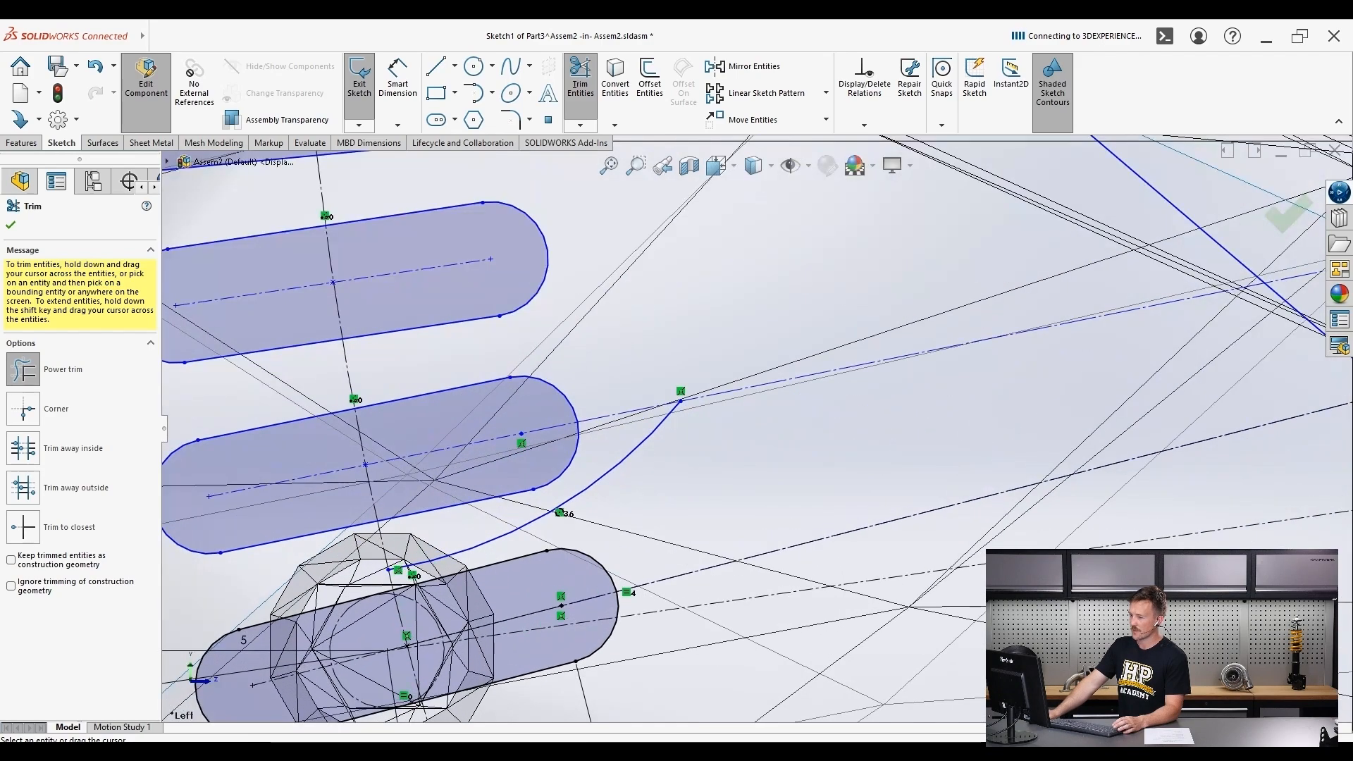
{"action": "left_click_drag", "start_coordinate": [655, 485], "coordinate": [623, 461]}
{"action": "scroll", "coordinate": [670, 423], "scroll_direction": "up", "scroll_amount": 10}
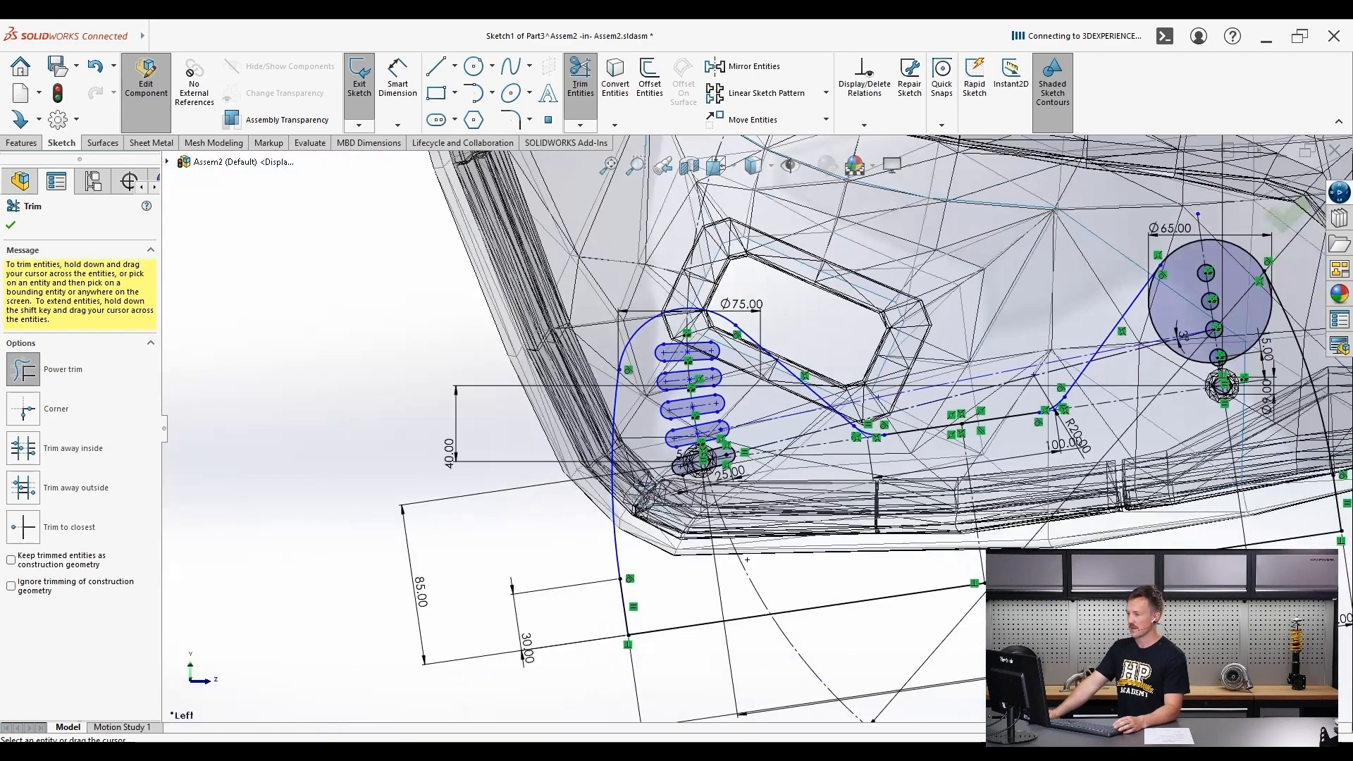
- Trim away the inner portion of the 65 mm circle, including the piece crossing the lowest adjustment hole
{"action": "scroll", "coordinate": [1095, 337], "scroll_direction": "down", "scroll_amount": 6}
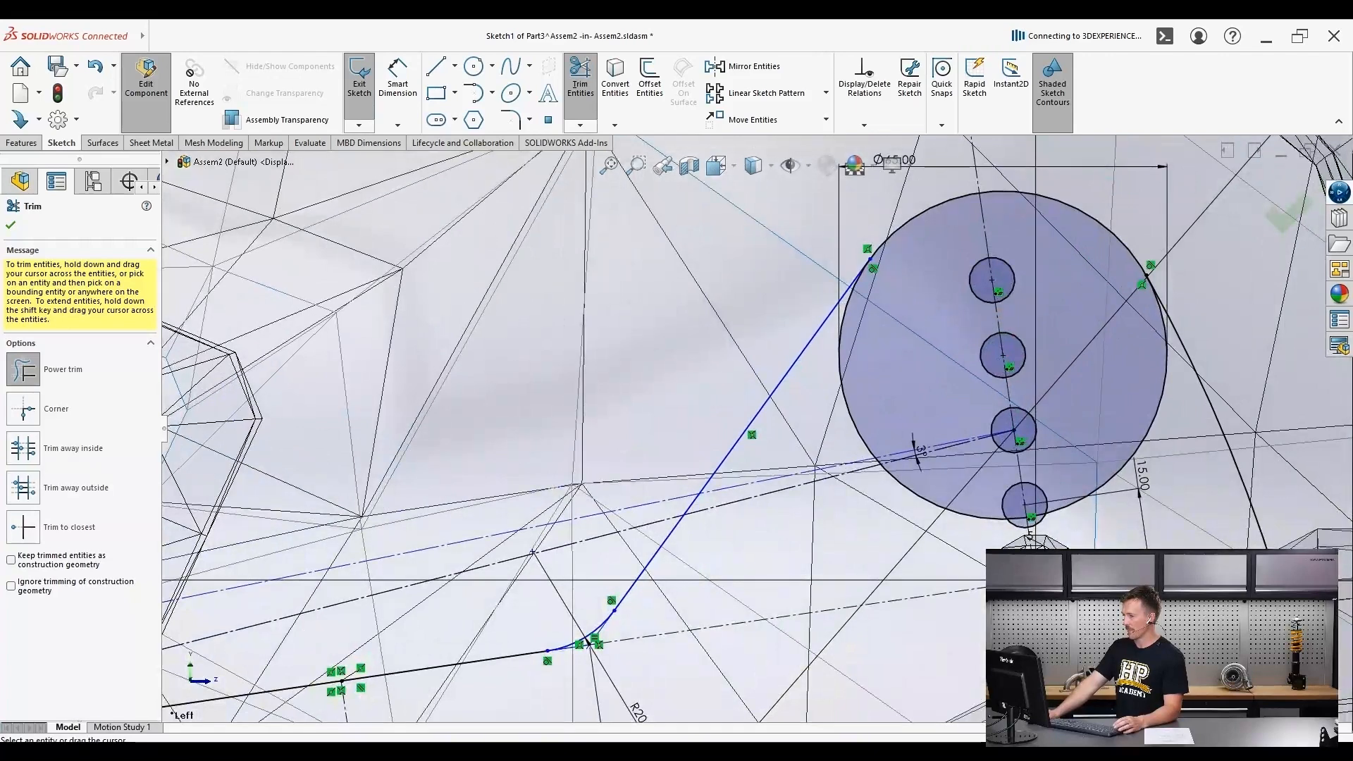
{"action": "left_click_drag", "start_coordinate": [872, 417], "coordinate": [838, 433]}
{"action": "left_click_drag", "start_coordinate": [904, 504], "coordinate": [922, 498]}
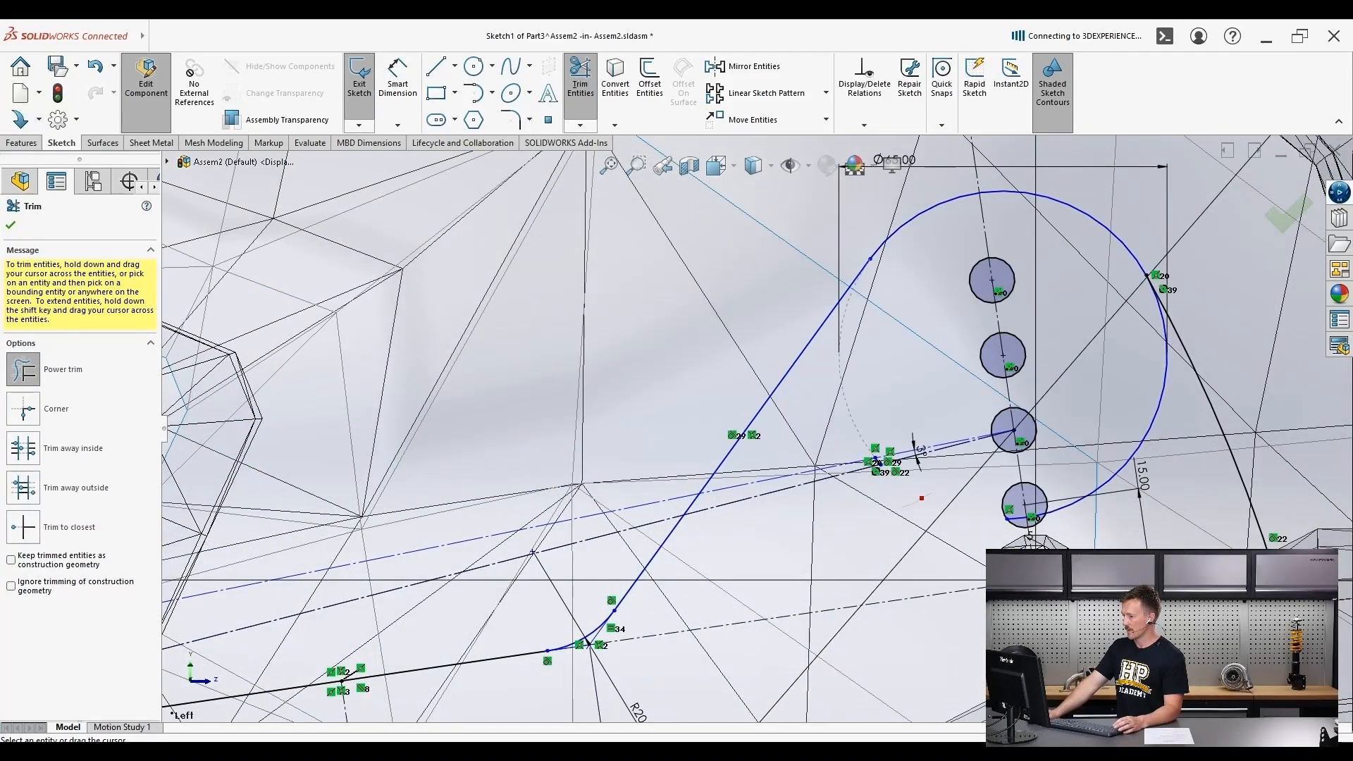
{"action": "scroll", "coordinate": [1030, 505], "scroll_direction": "down", "scroll_amount": 10}
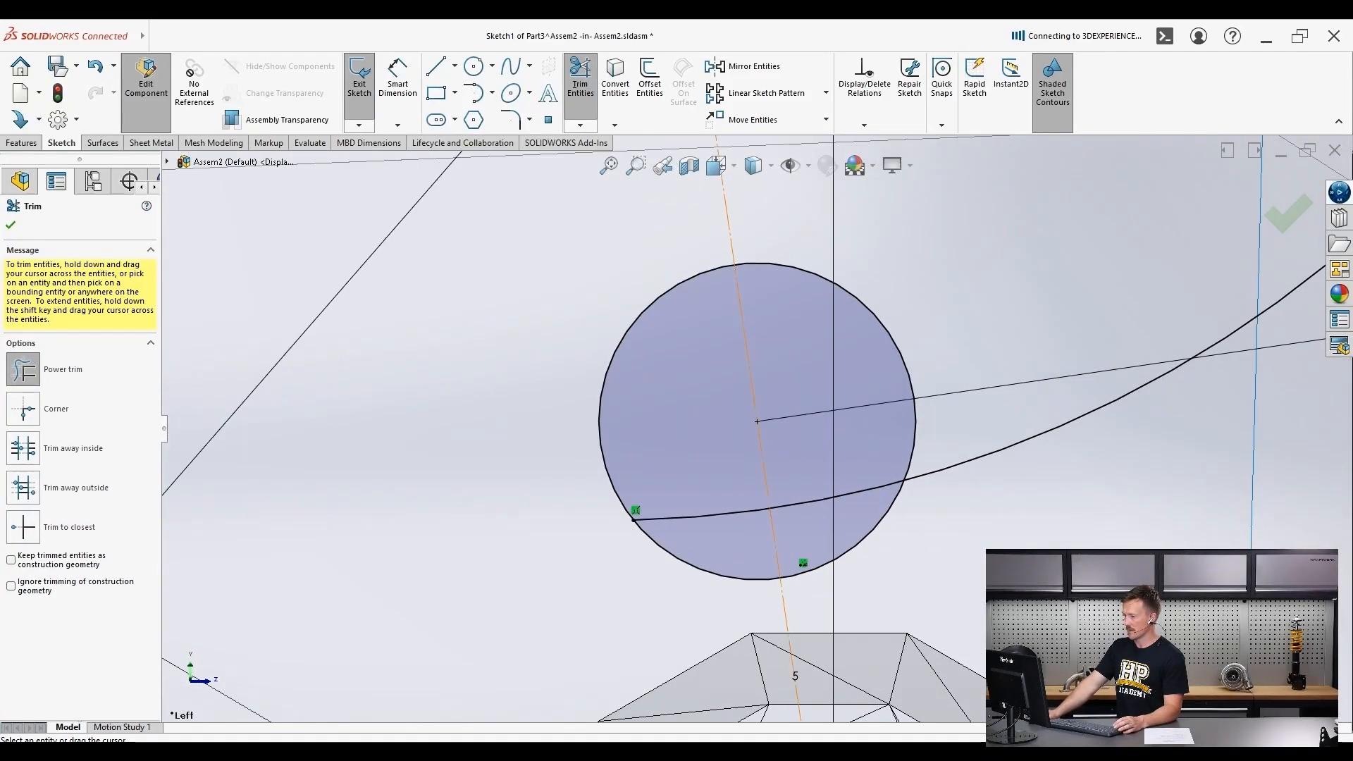
{"action": "mouse_move", "coordinate": [862, 474]}
{"action": "left_mouse_down"}
{"action": "mouse_move", "coordinate": [869, 507]}
{"action": "mouse_move", "coordinate": [948, 451]}
{"action": "left_mouse_up"}
{"action": "scroll", "coordinate": [949, 451], "scroll_direction": "up", "scroll_amount": 10}
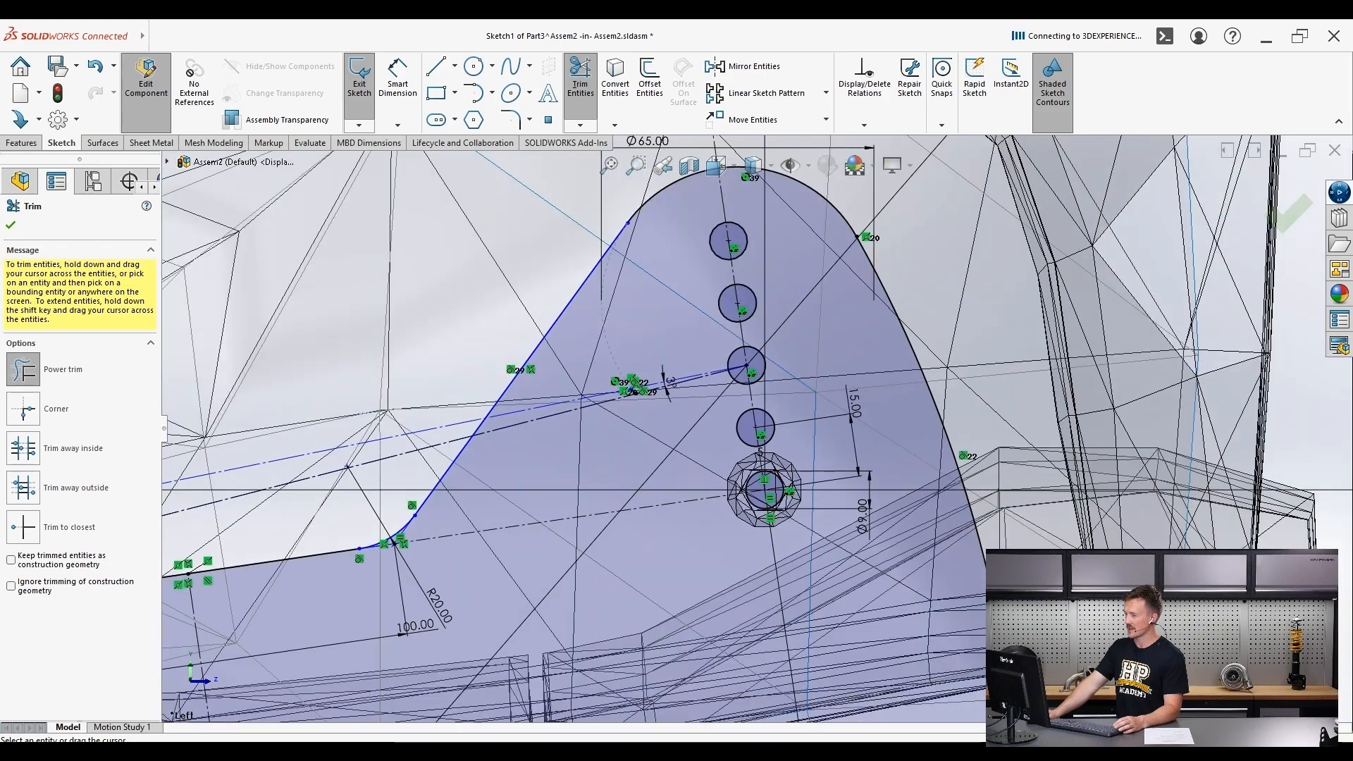
- End trimming and exit the bracket sketch
{"action": "scroll", "coordinate": [755, 428], "scroll_direction": "up", "scroll_amount": 8}
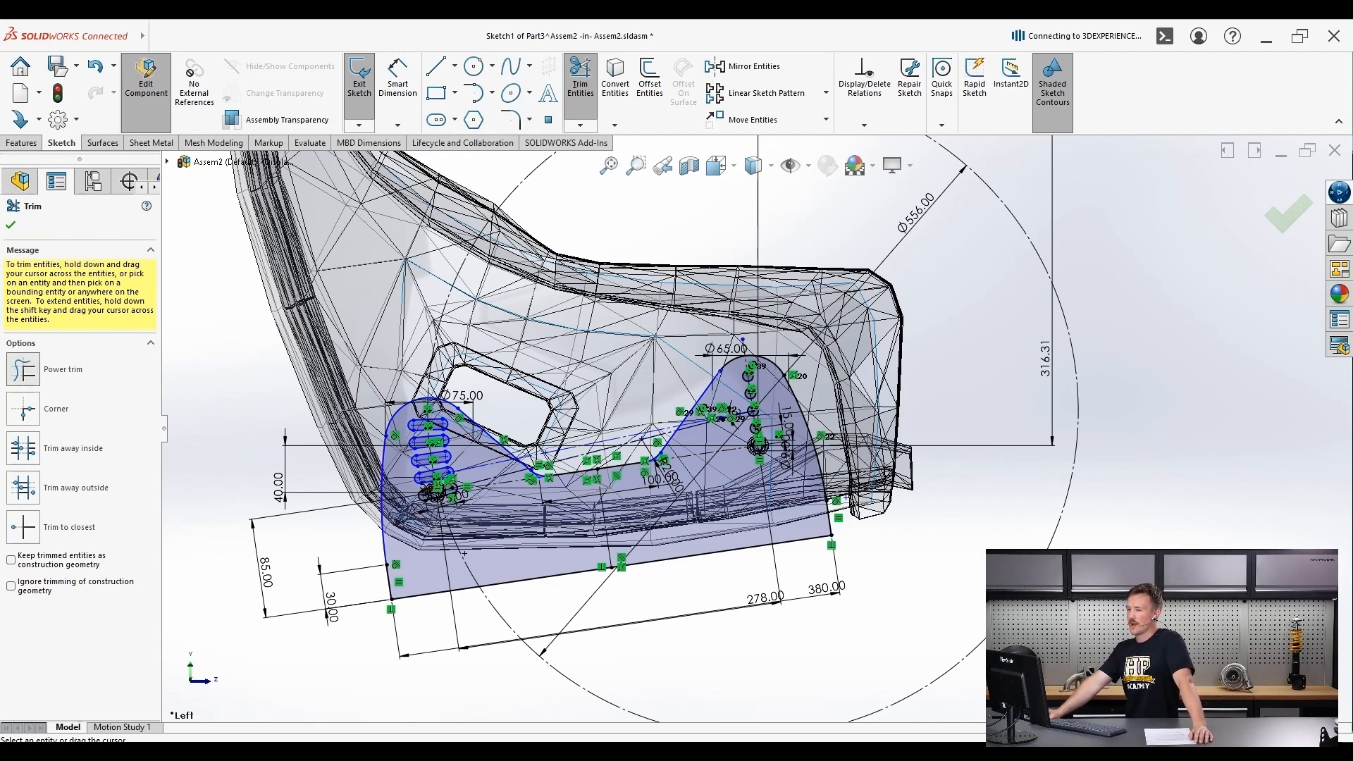
{"action": "key", "text": "Escape"}
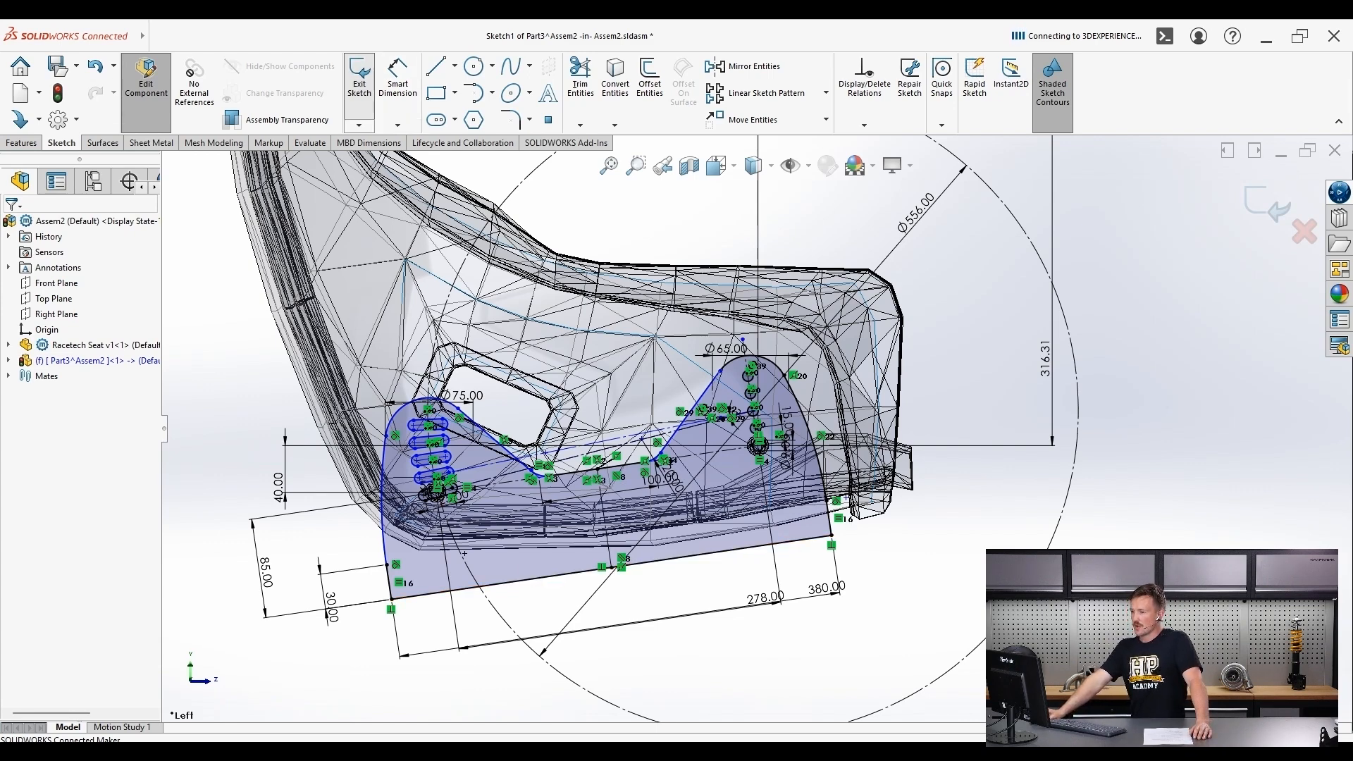
{"action": "left_click", "coordinate": [360, 81]}
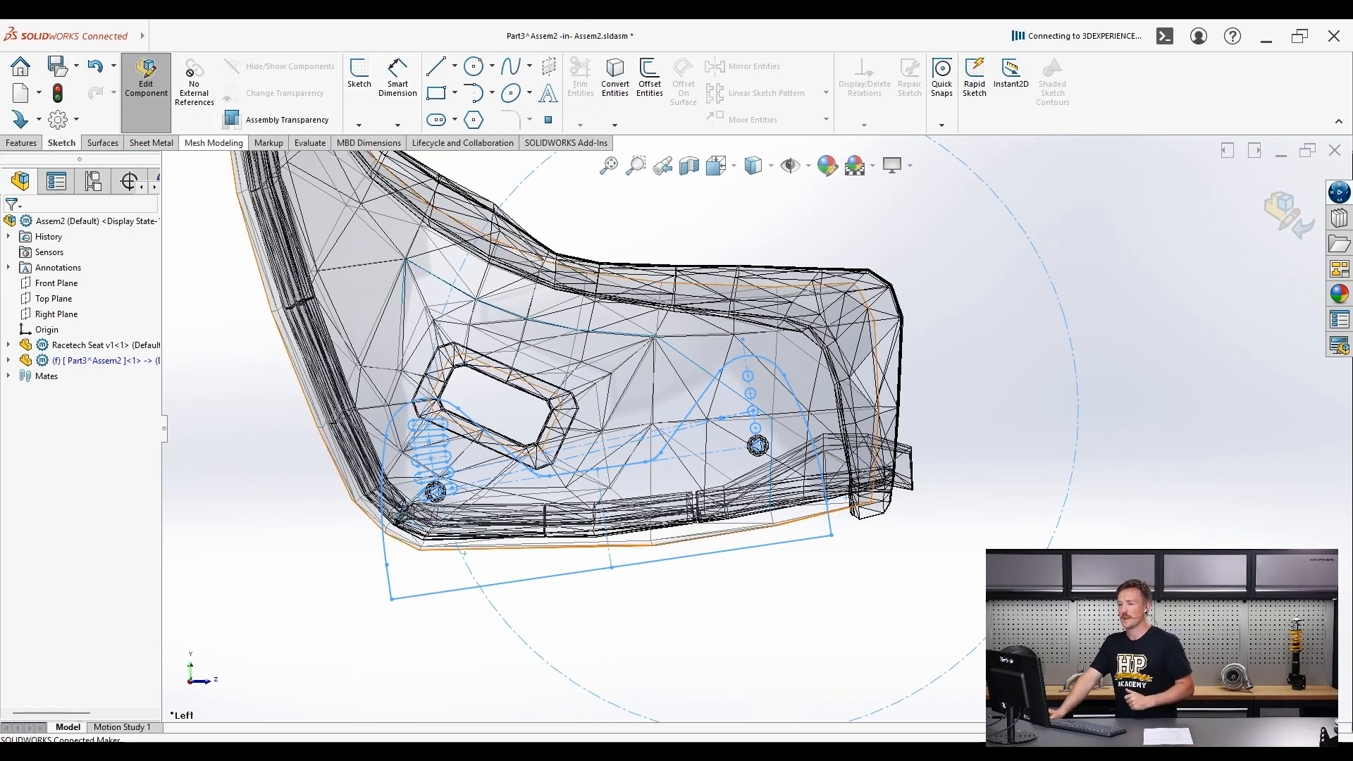
- Try to create a sheet metal base flange from the bracket sketch
{"action": "left_click", "coordinate": [151, 143]}
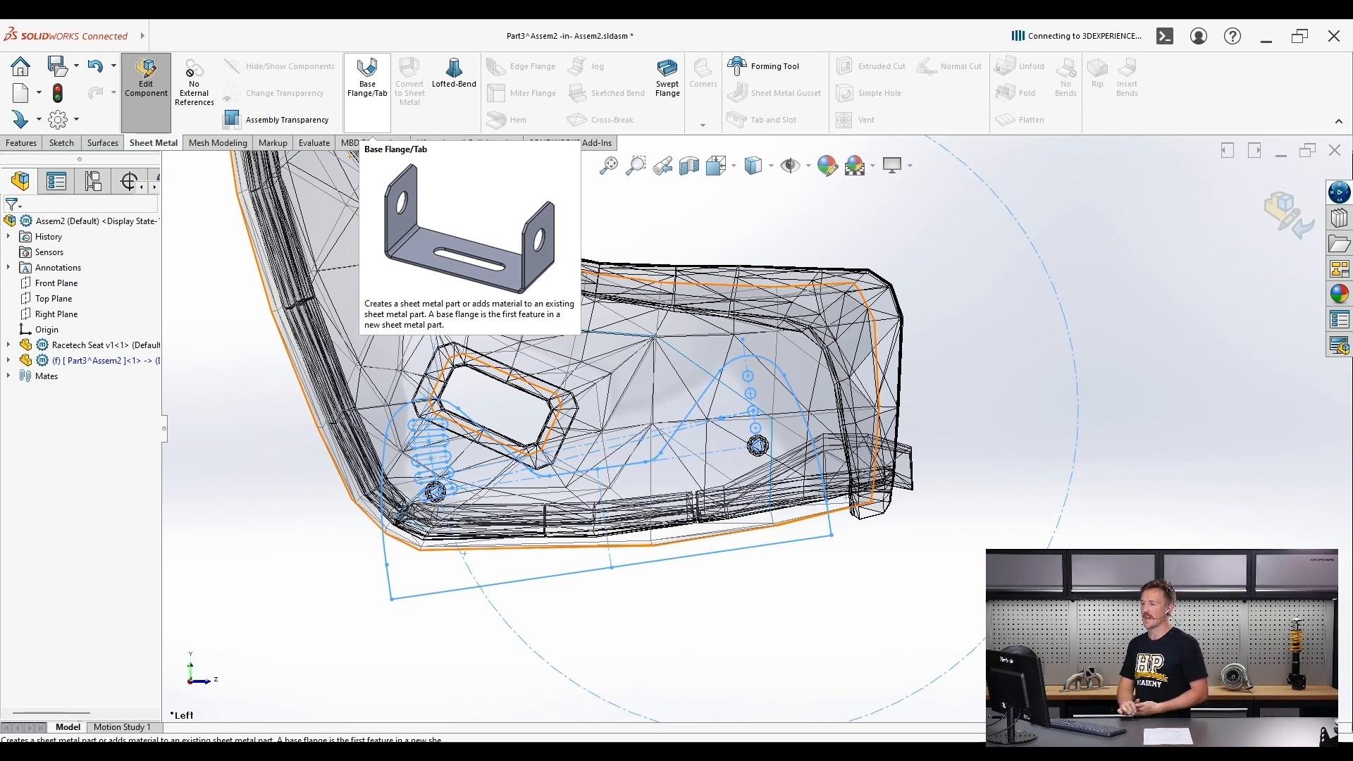
{"action": "left_click", "coordinate": [367, 78]}
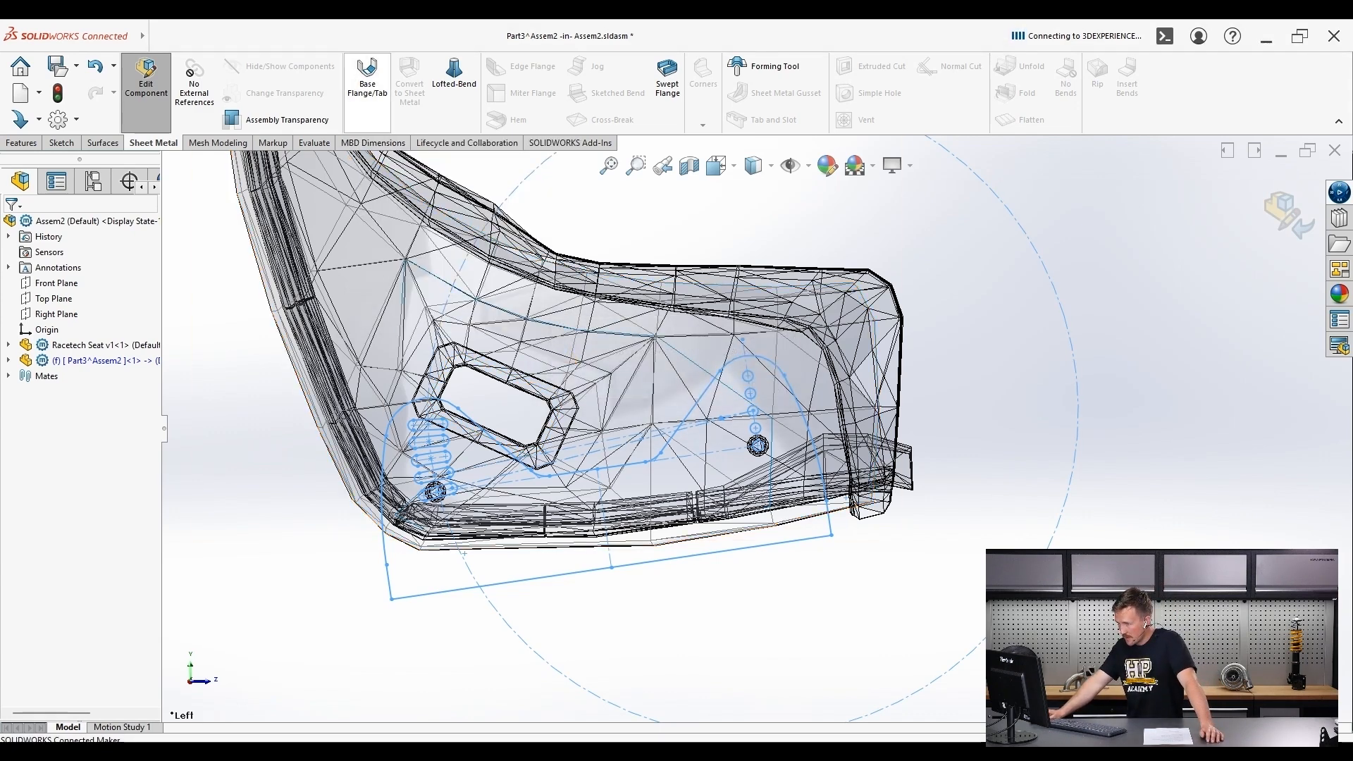
{"action": "left_click", "coordinate": [367, 81]}
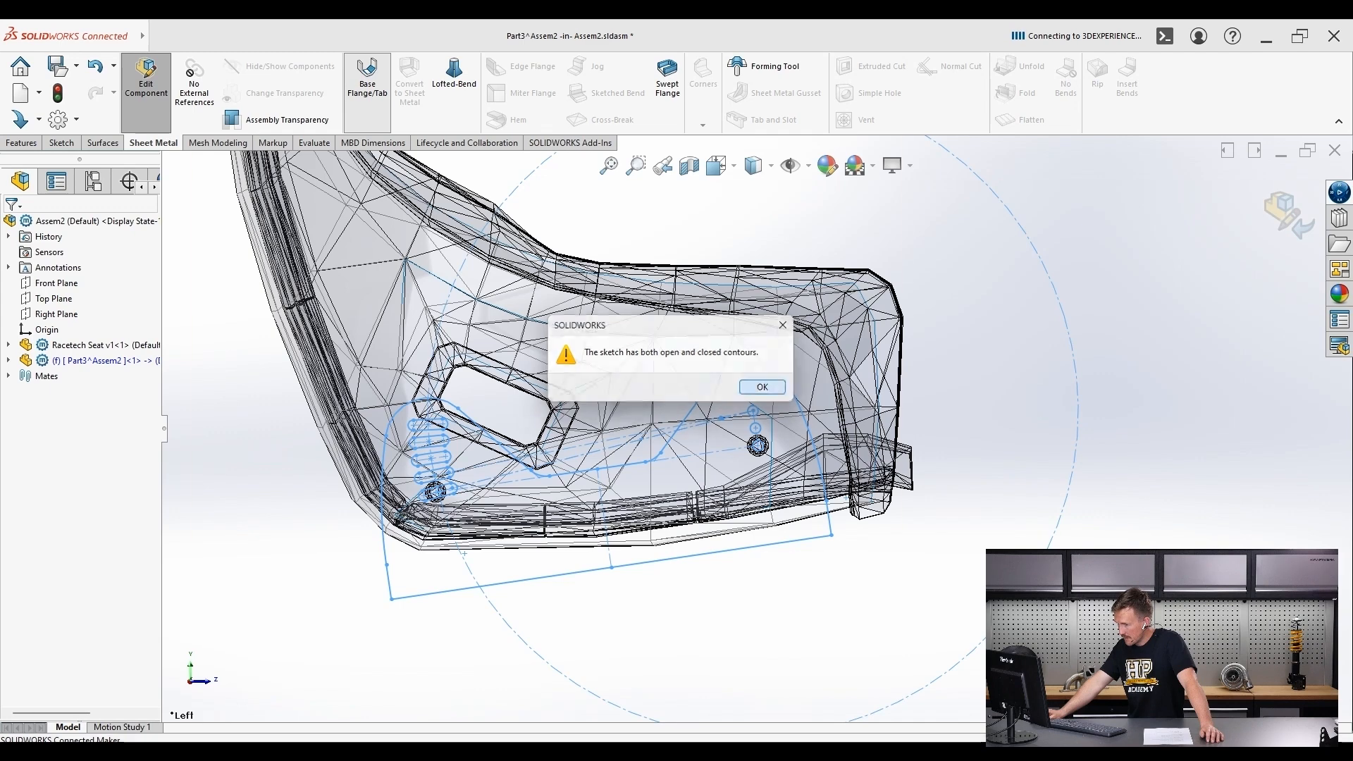
{"action": "key", "text": "Return"}
{"action": "scroll", "coordinate": [499, 646], "scroll_direction": "down", "scroll_amount": 3}
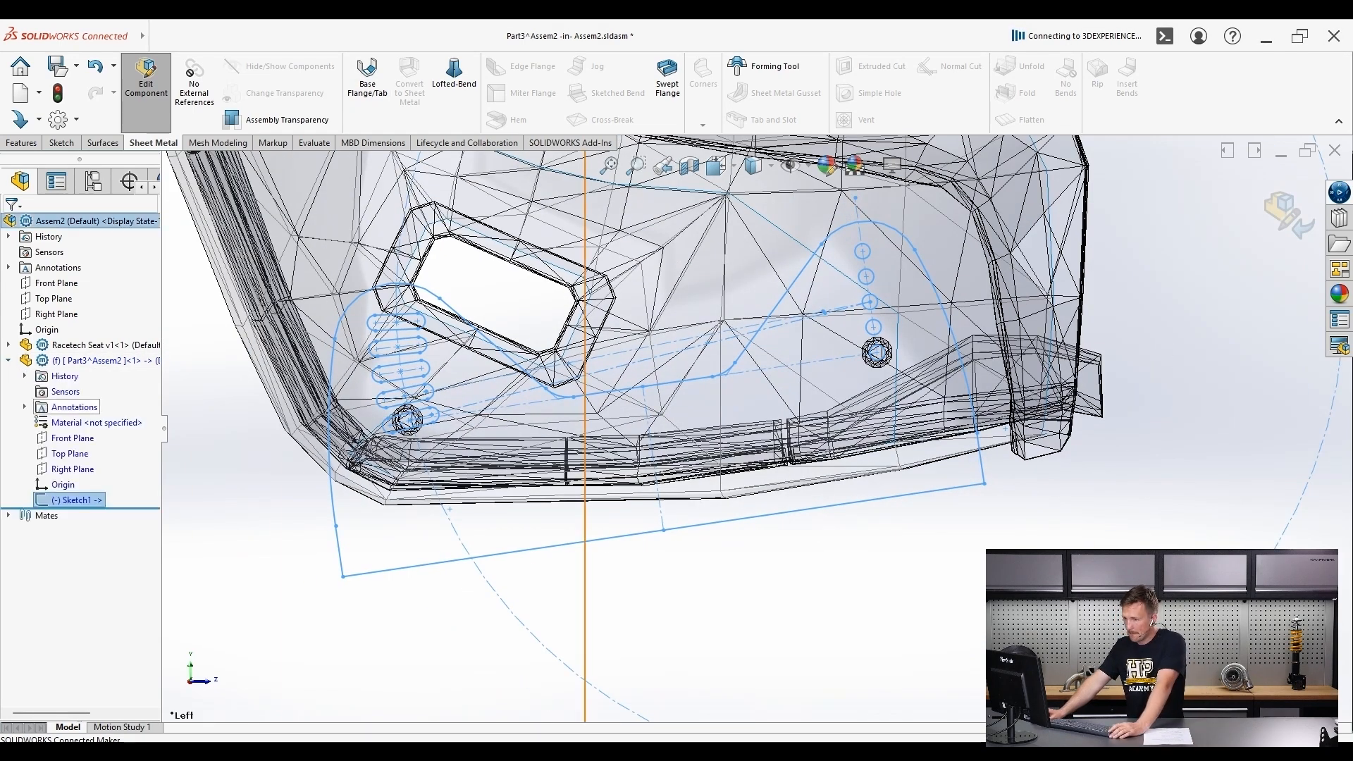
{"action": "left_click", "coordinate": [67, 499]}
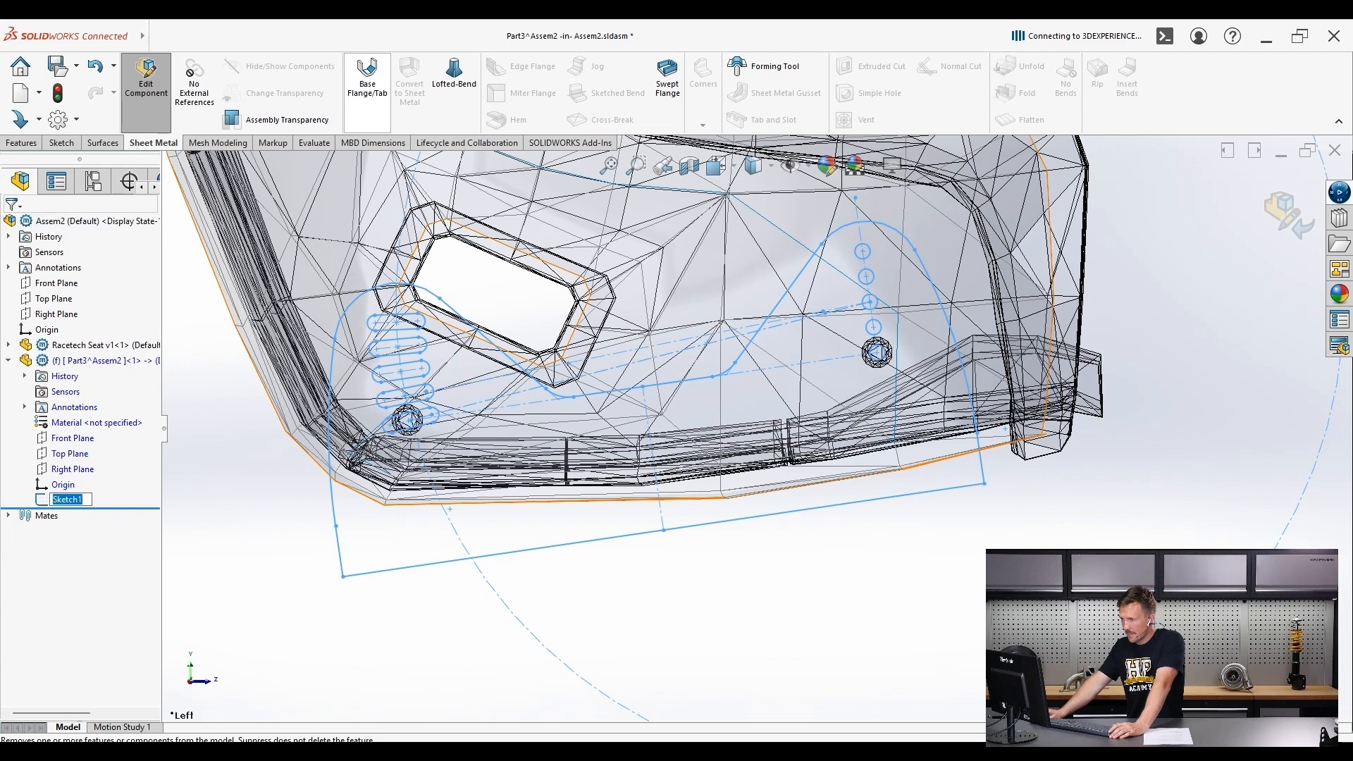
{"action": "left_click", "coordinate": [367, 79]}
{"action": "key", "text": "Return"}
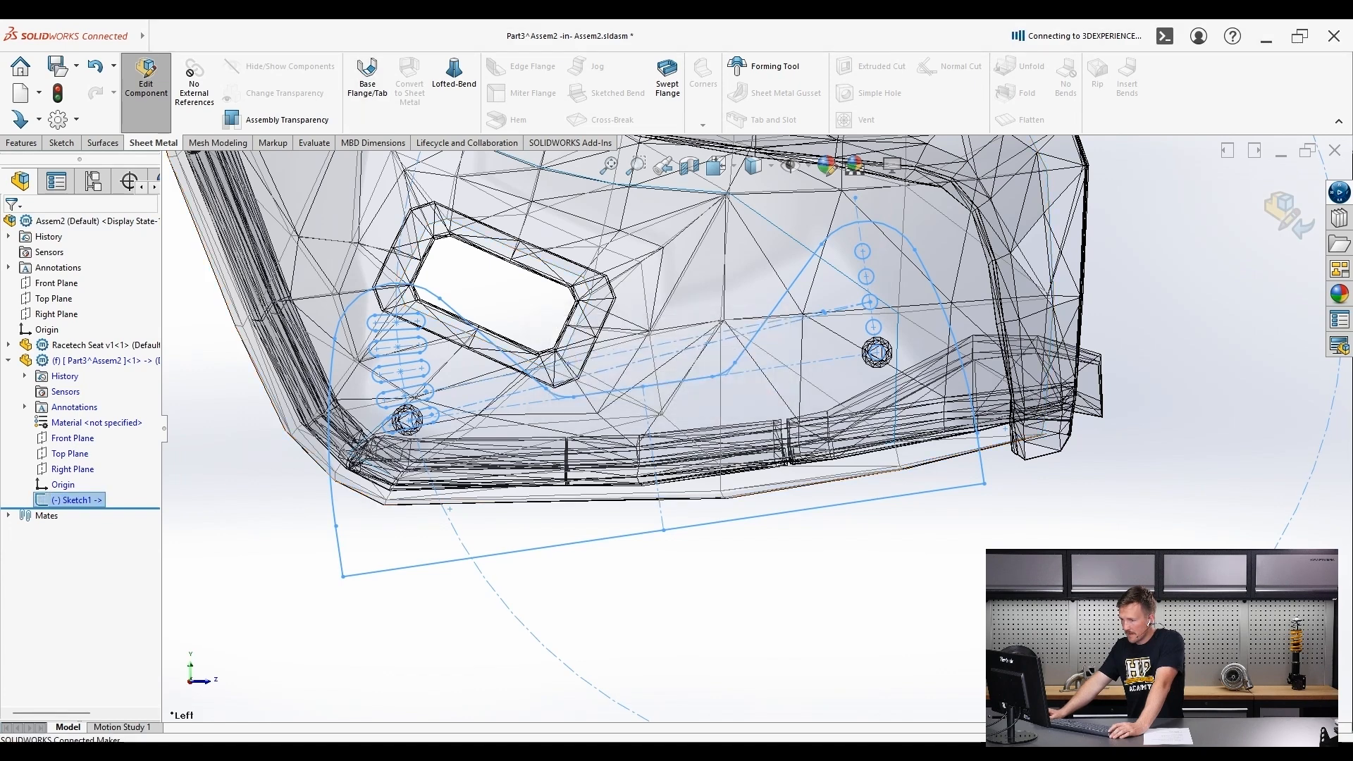
- Reopen the bracket part's Sketch1 for editing
{"action": "left_click", "coordinate": [71, 500]}
{"action": "right_click", "coordinate": [71, 500]}
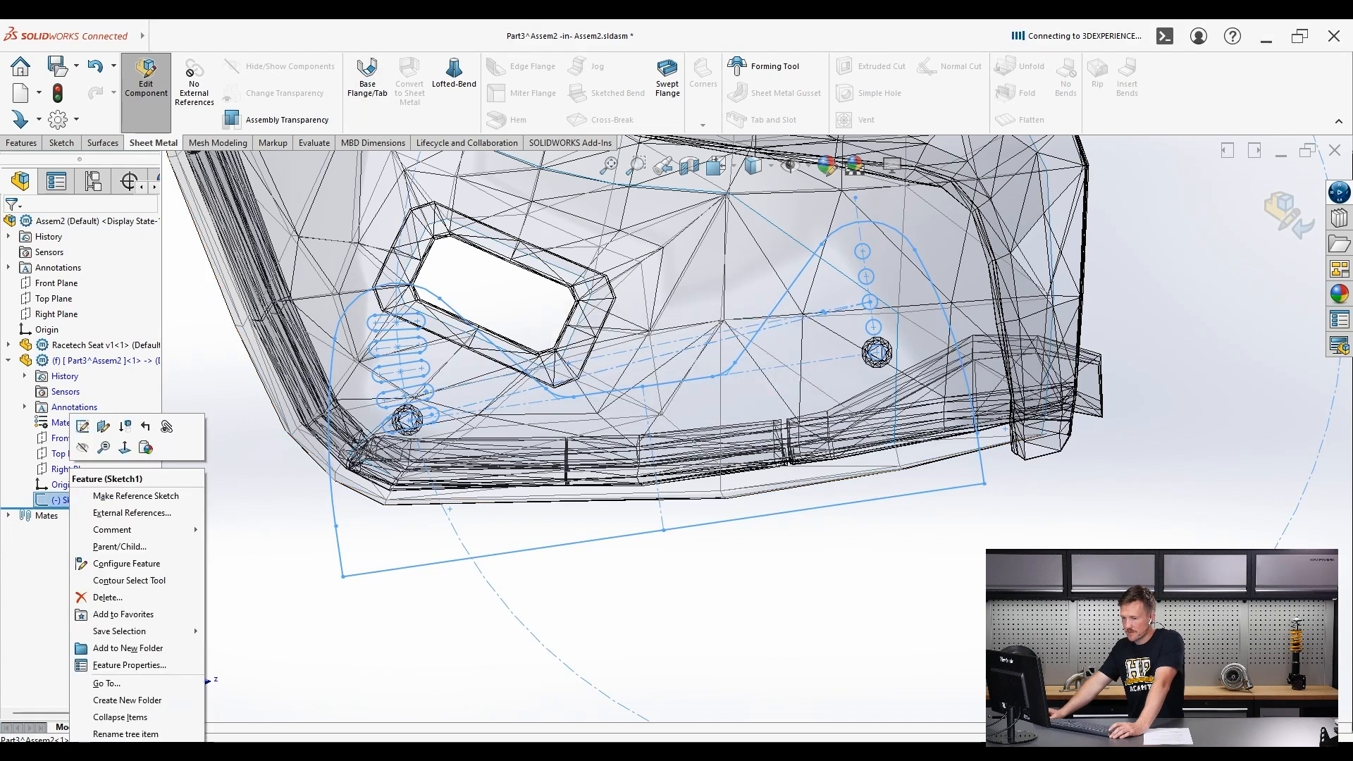
{"action": "left_click", "coordinate": [82, 426]}
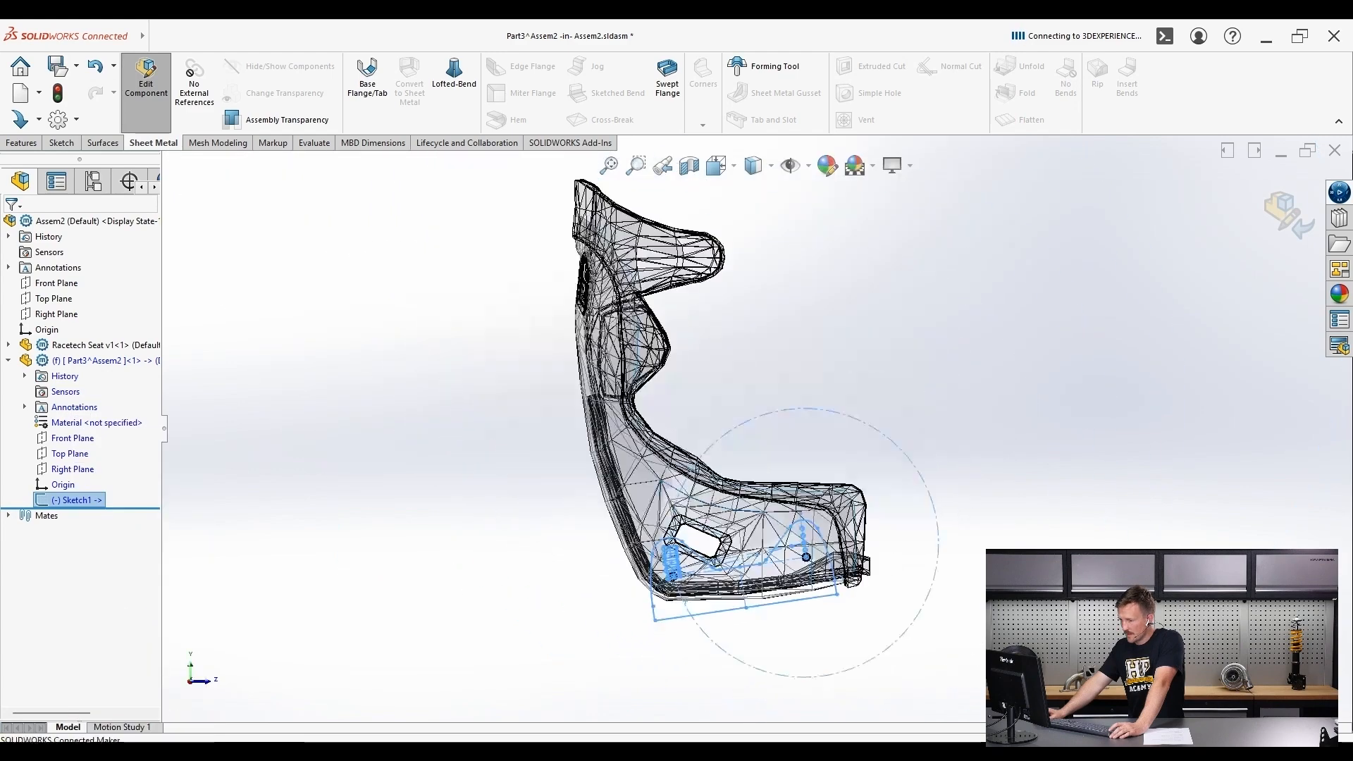
- Check the bracket outline in Sketch1 and exit the sketch
{"action": "scroll", "coordinate": [818, 479], "scroll_direction": "up", "scroll_amount": 5}
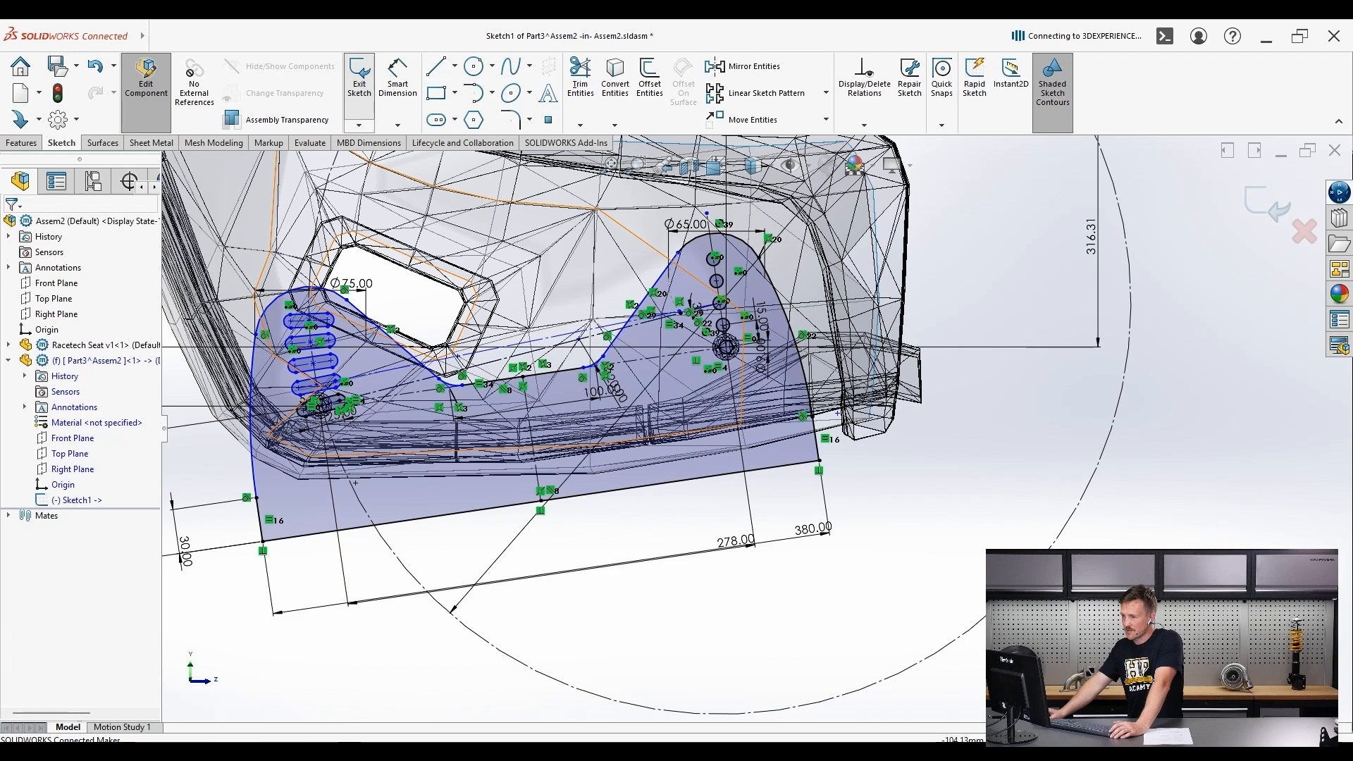
{"action": "left_click", "coordinate": [359, 81]}
{"action": "middle_click_drag", "start_coordinate": [536, 395], "coordinate": [596, 410]}
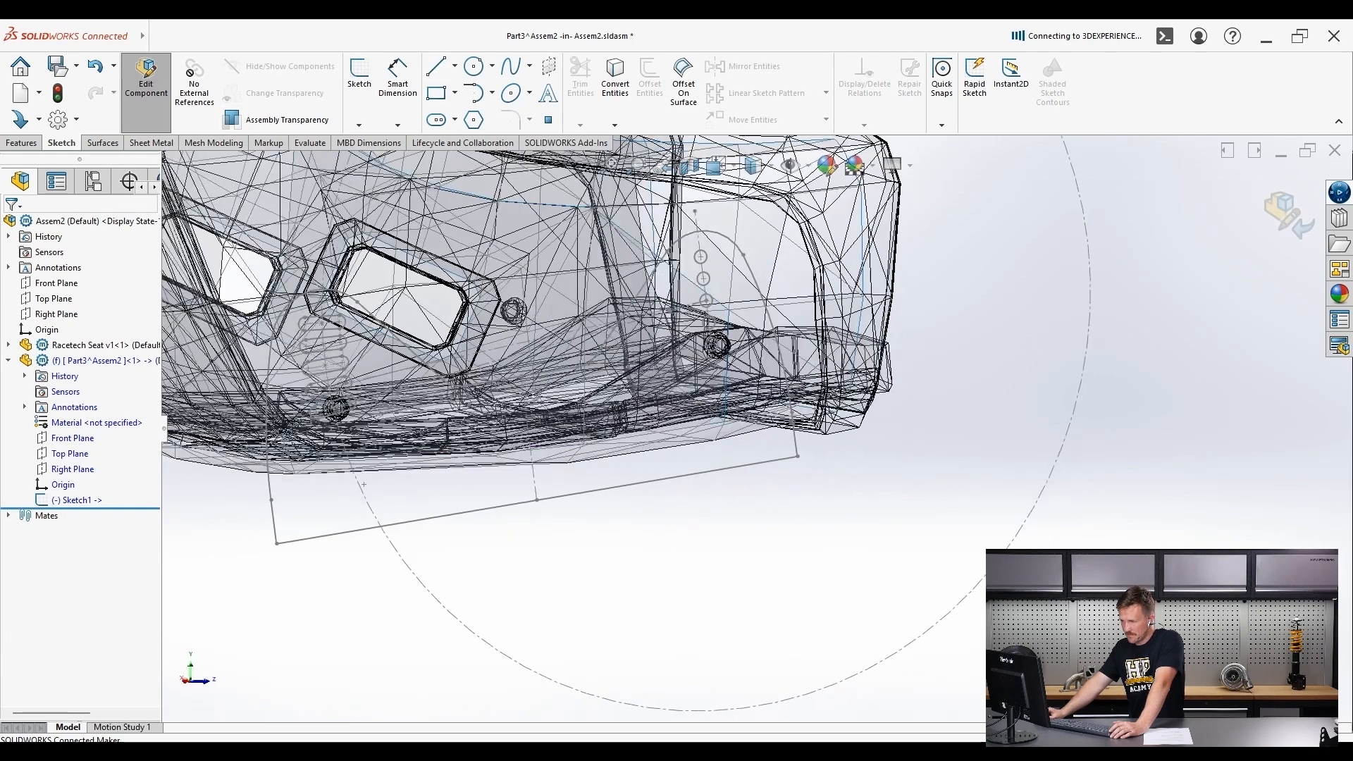
{"action": "right_click", "coordinate": [74, 499]}
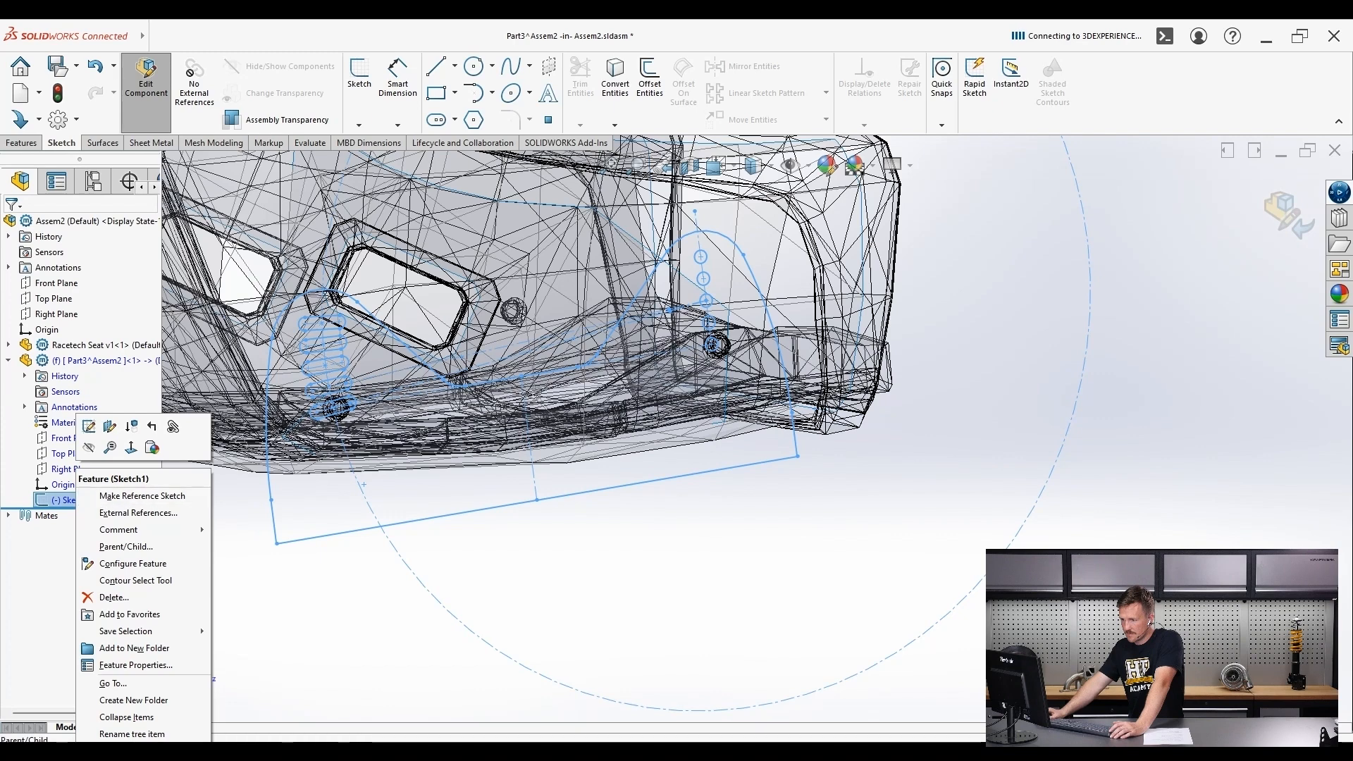
{"action": "left_click", "coordinate": [243, 519]}
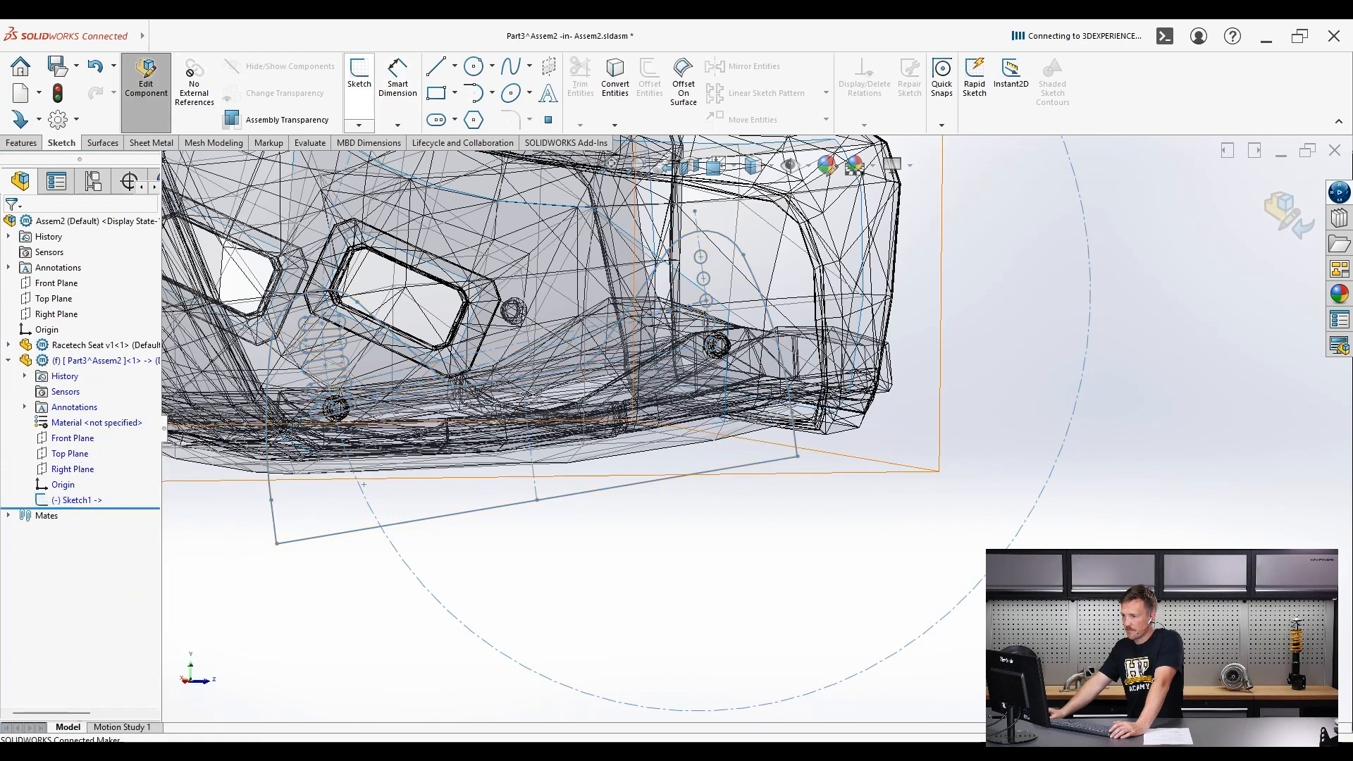
- Try again to build a sheet metal base flange from the existing Sketch1
{"action": "left_click", "coordinate": [152, 142]}
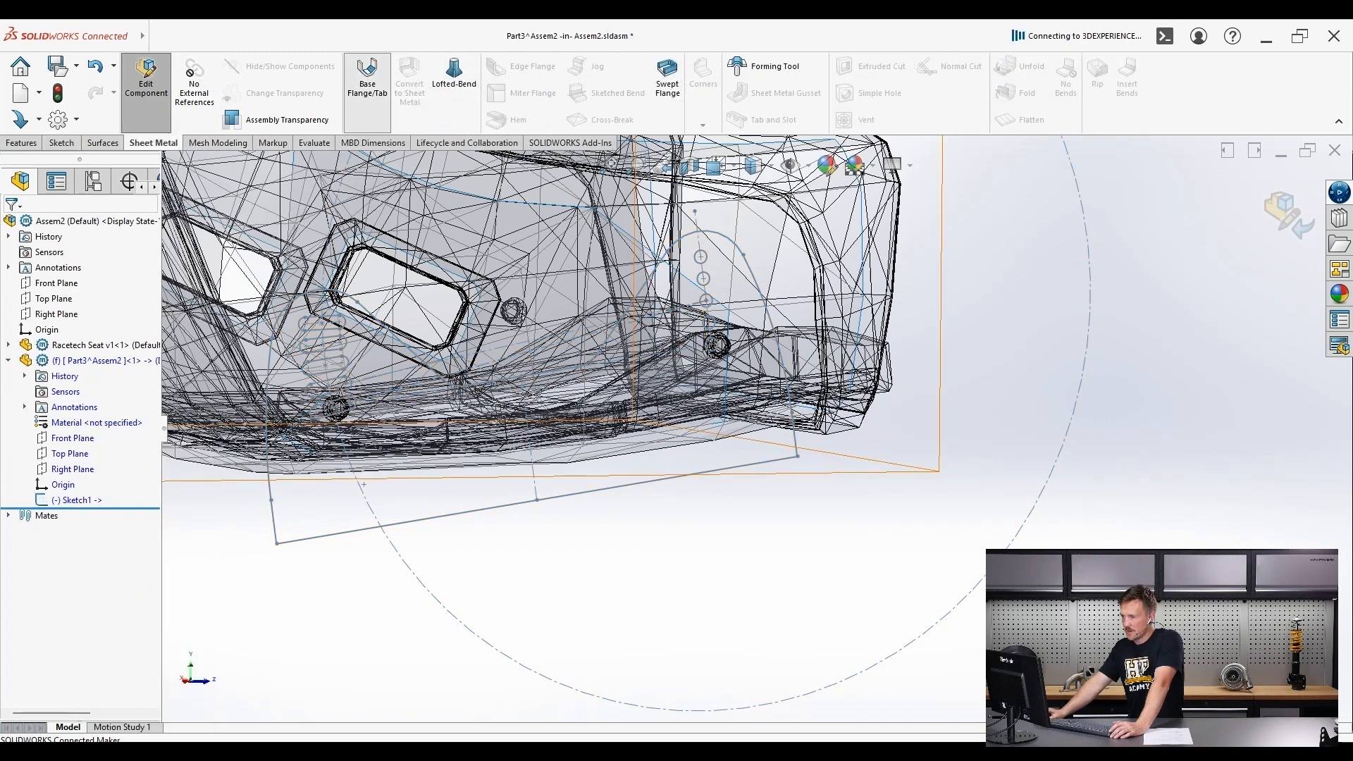
{"action": "left_click", "coordinate": [368, 78]}
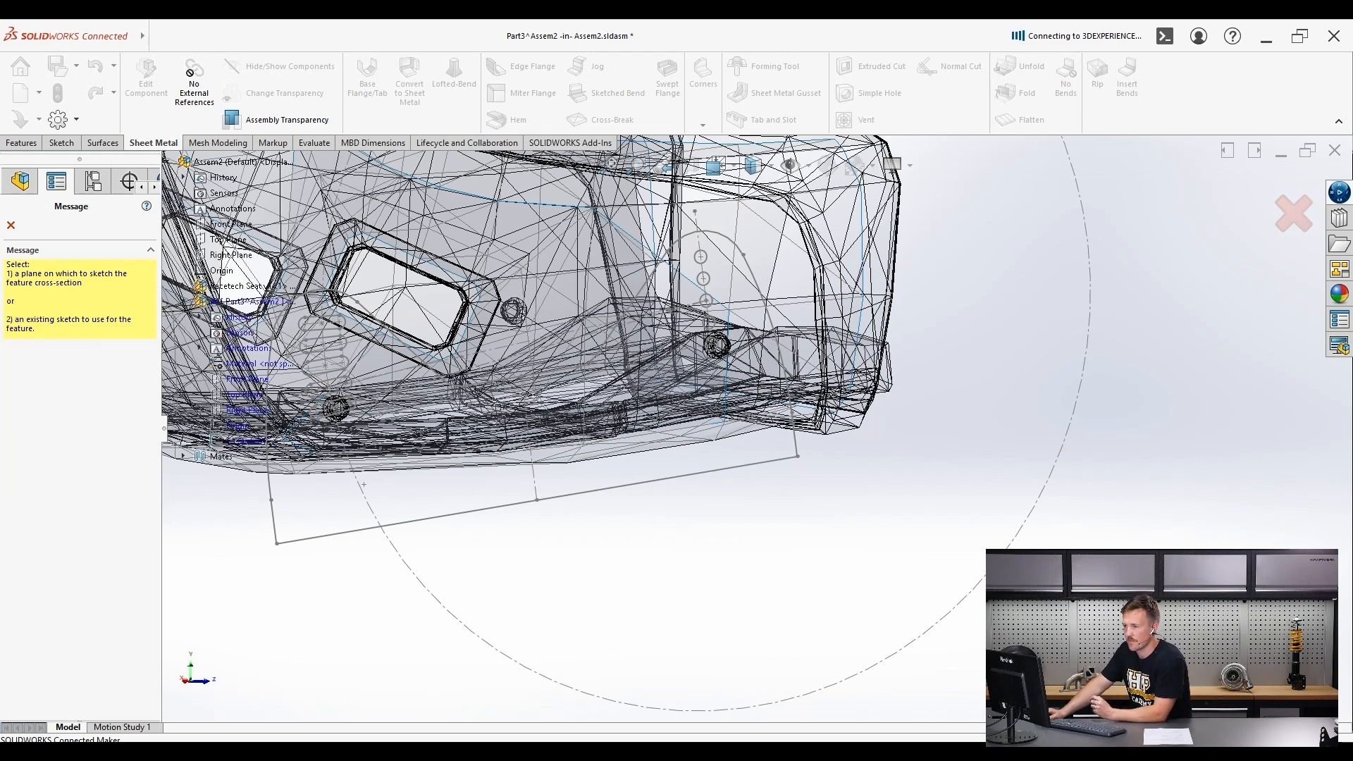
{"action": "left_click", "coordinate": [271, 451]}
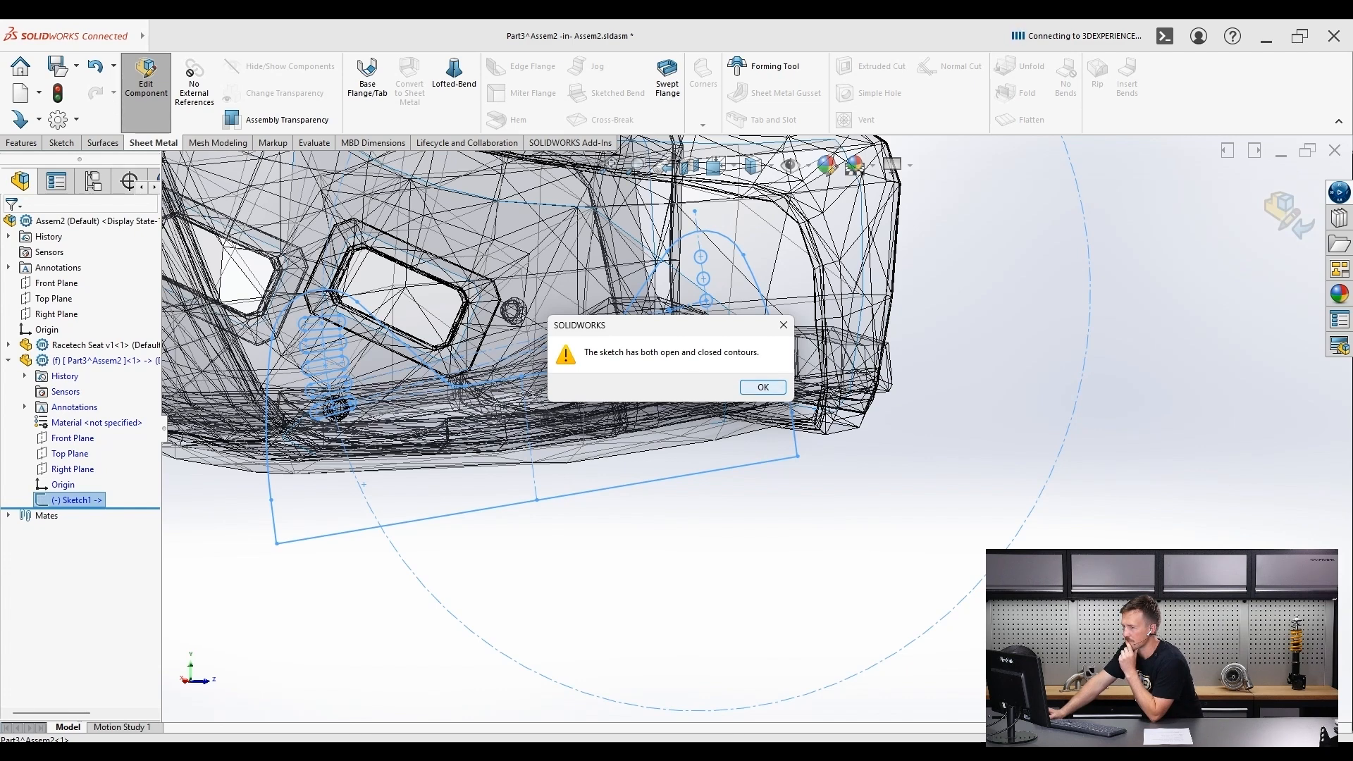
{"action": "left_click", "coordinate": [763, 387]}
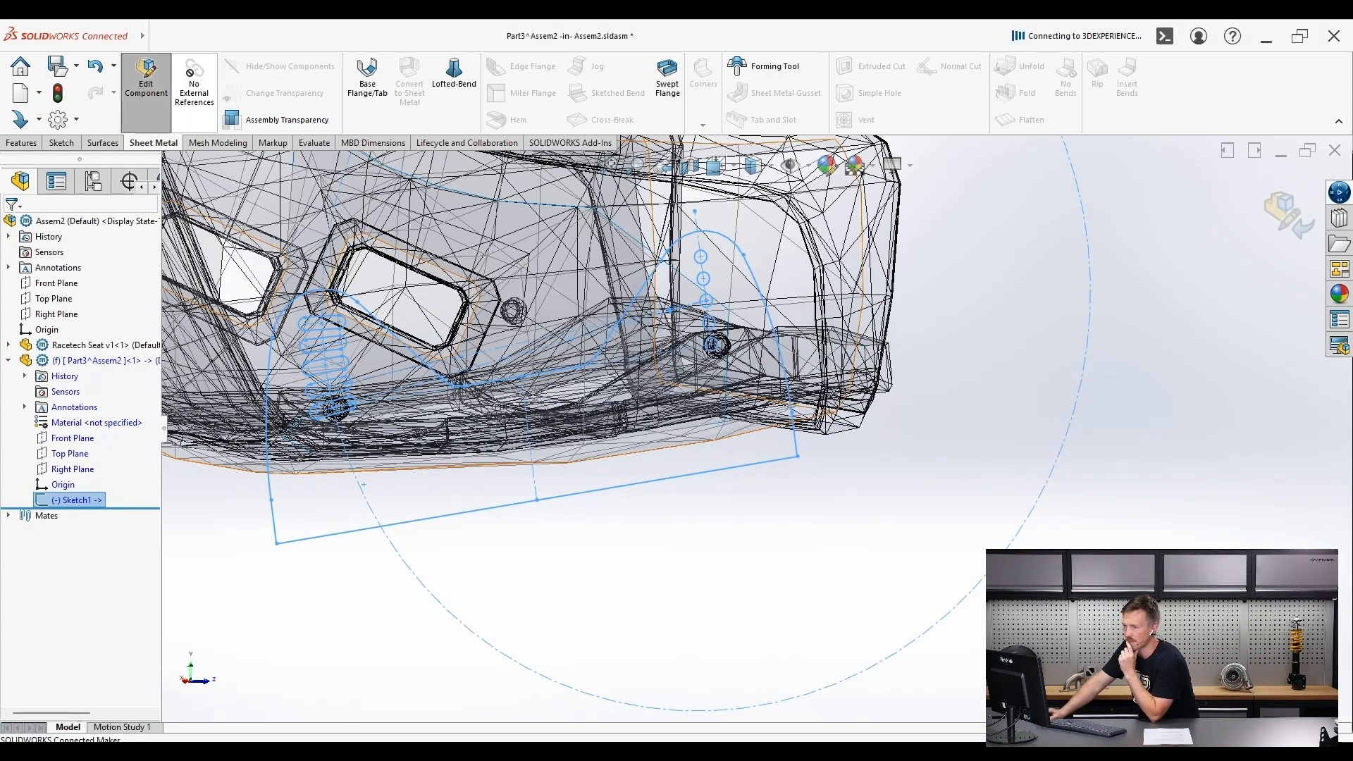
- Hide the Racetech Seat component to isolate the bracket sketch
{"action": "left_click", "coordinate": [23, 143]}
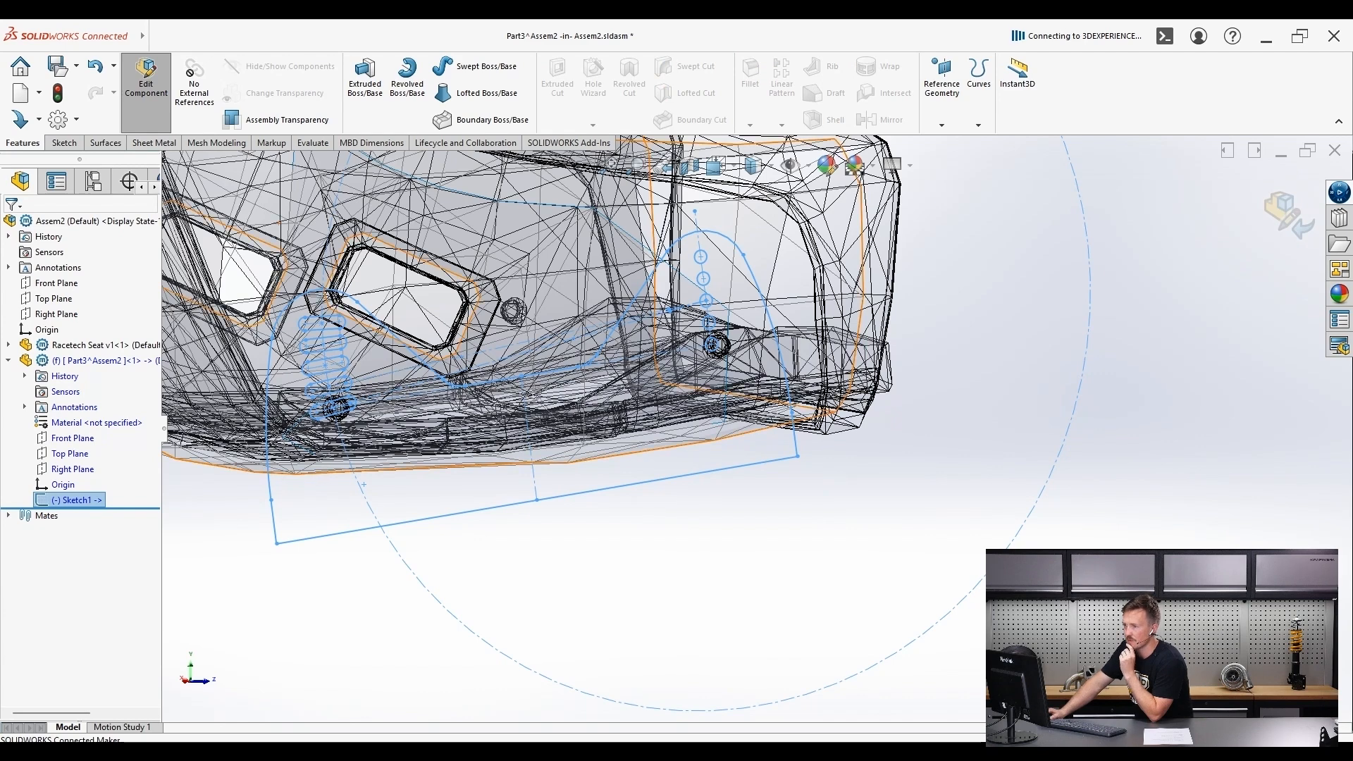
{"action": "left_click", "coordinate": [365, 79]}
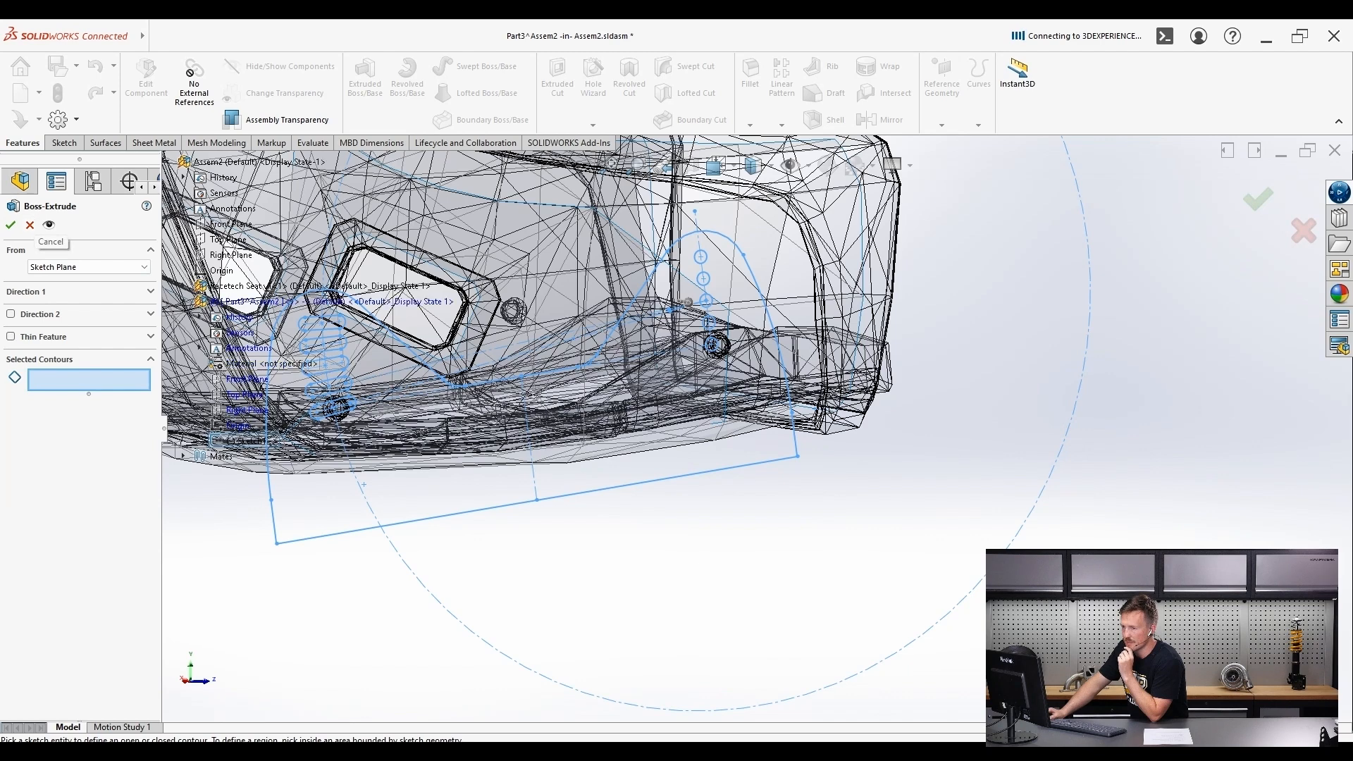
{"action": "scroll", "coordinate": [755, 428], "scroll_direction": "up", "scroll_amount": 3}
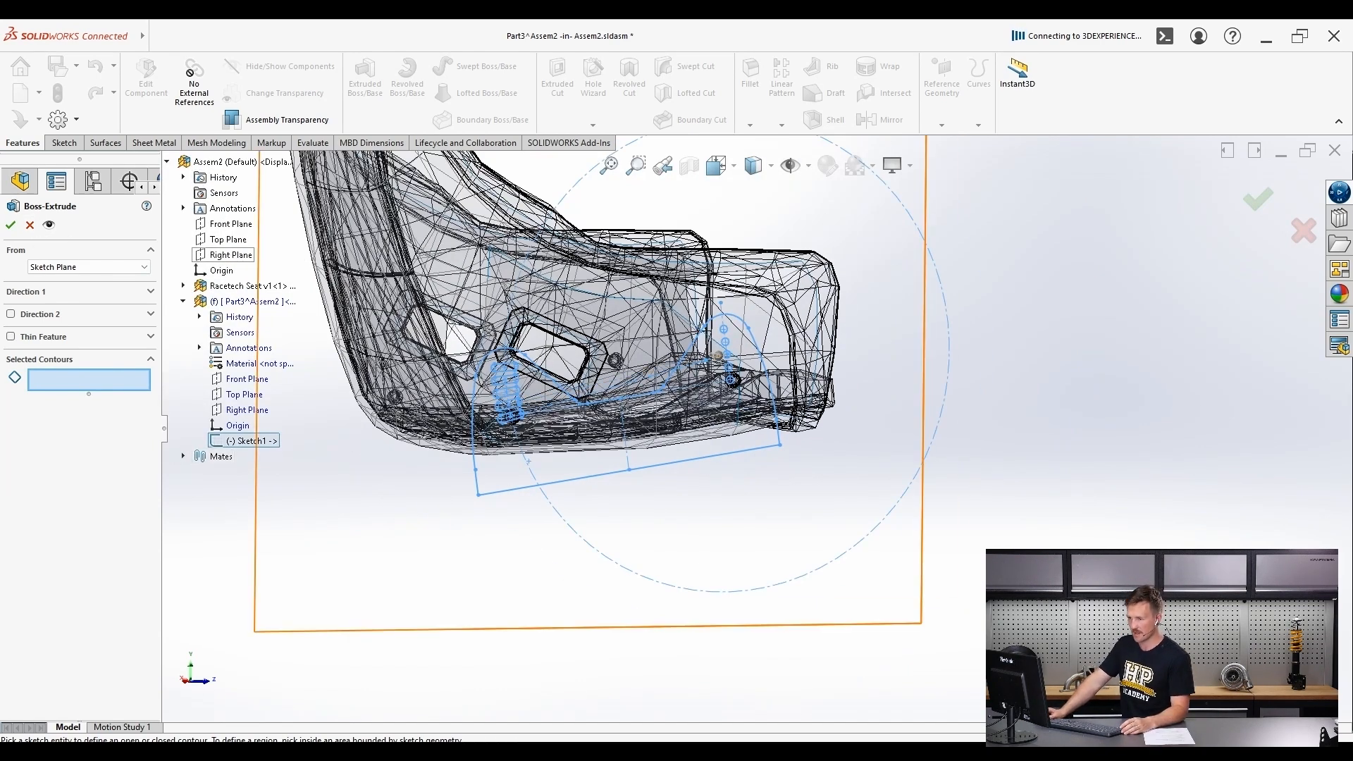
{"action": "right_click", "coordinate": [230, 287]}
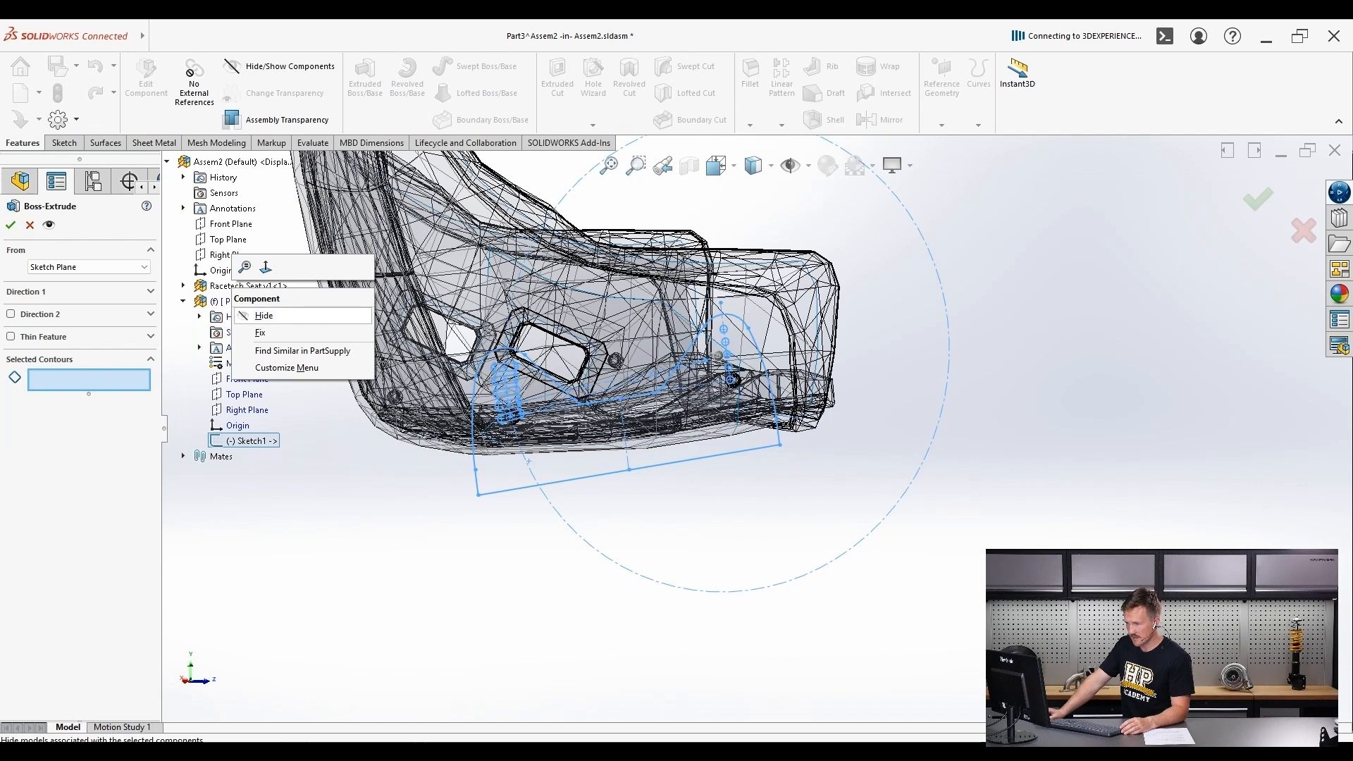
{"action": "left_click", "coordinate": [256, 316]}
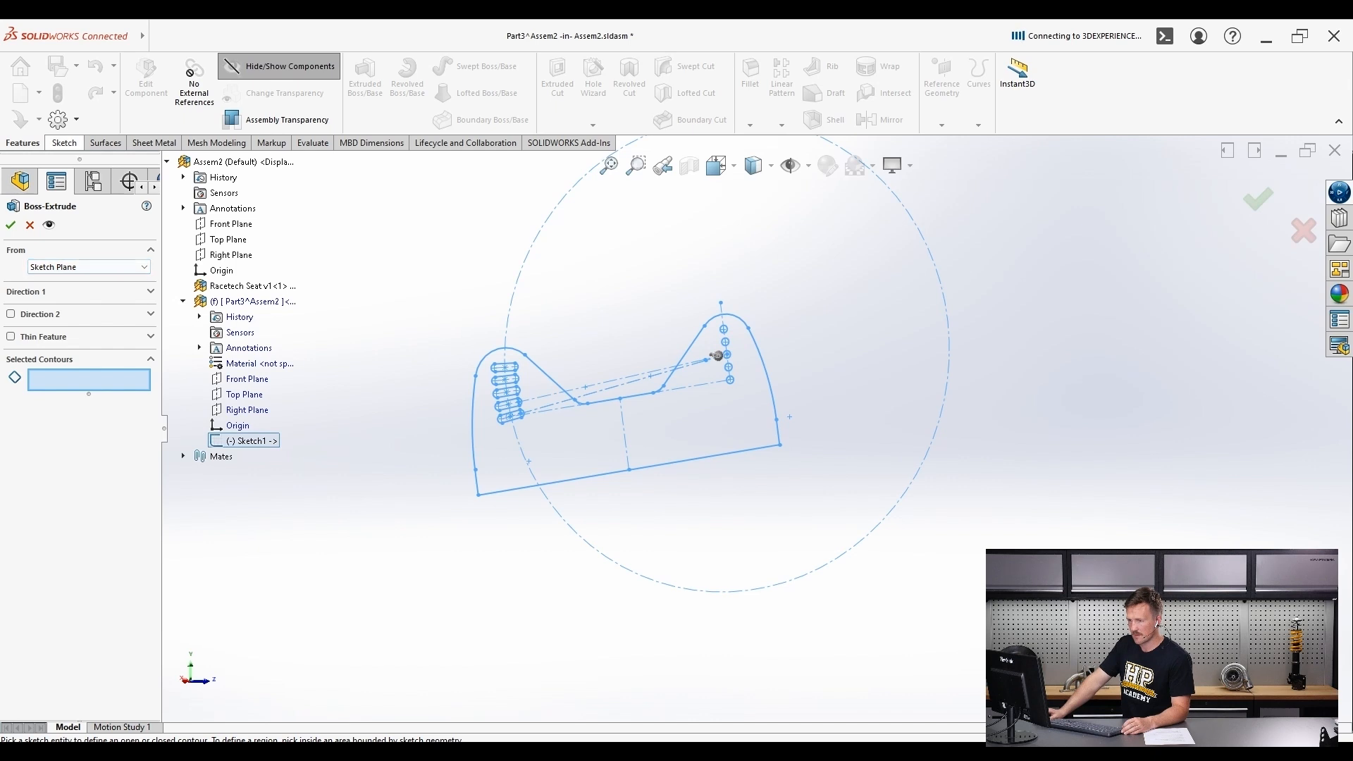
{"action": "left_click", "coordinate": [30, 225]}
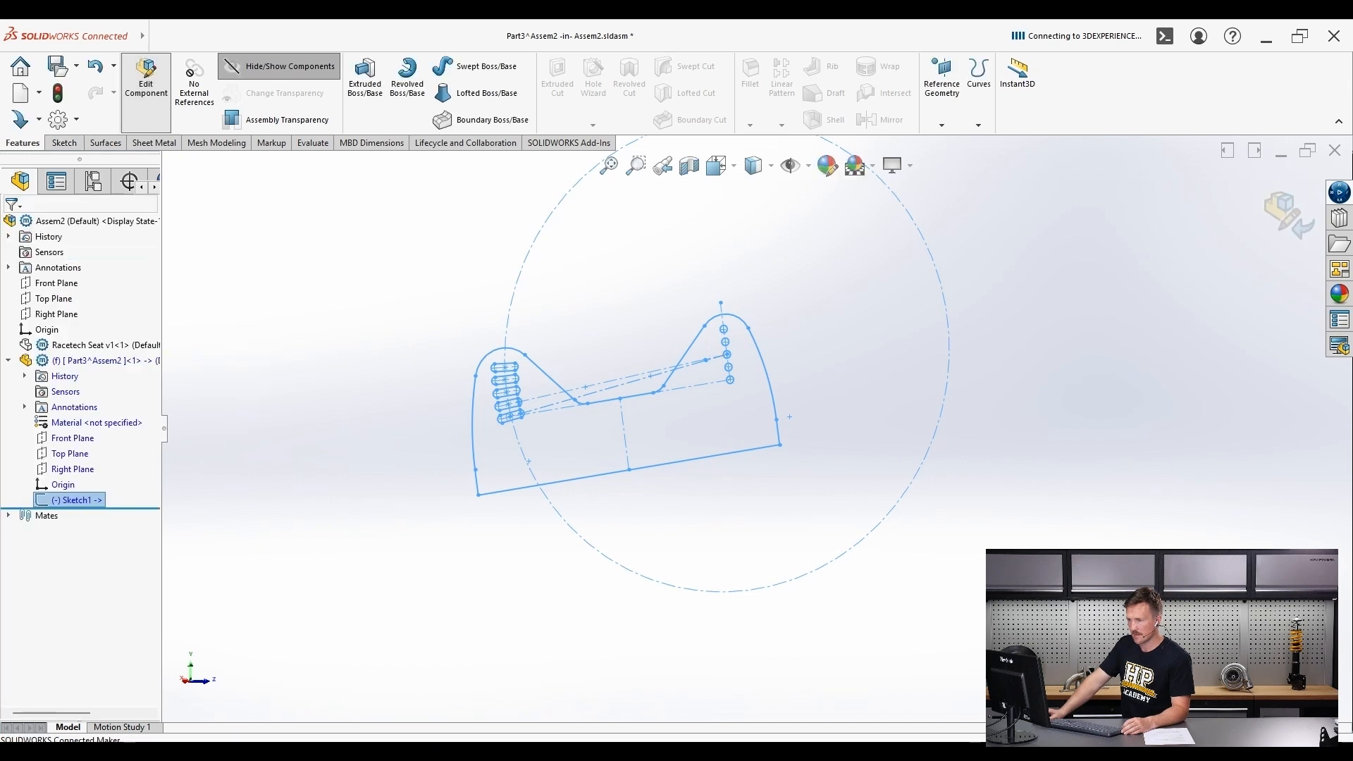
- Extrude the three sketch regions forming the bracket plate to a blind depth of 3 mm, leaving the slots and holes open
{"action": "left_click", "coordinate": [365, 76]}
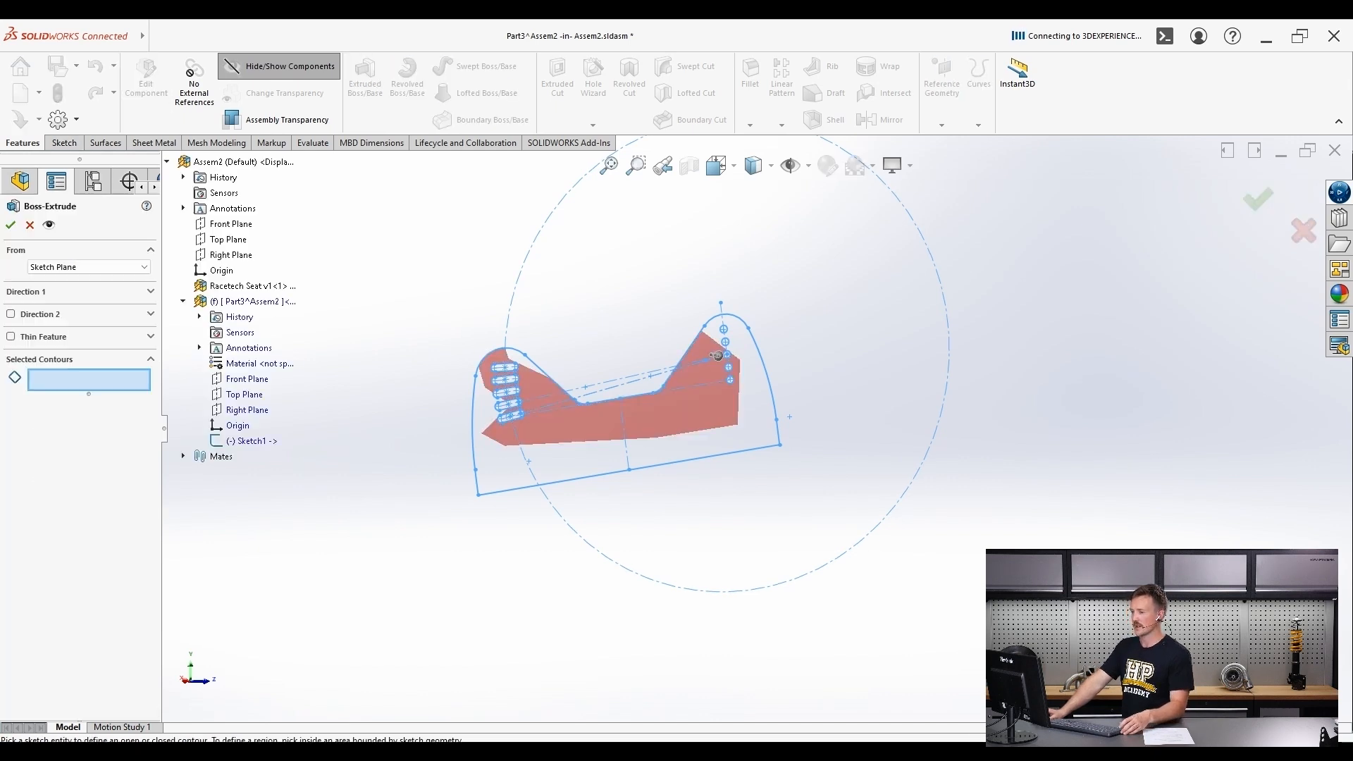
{"action": "left_click", "coordinate": [718, 354]}
{"action": "left_click", "coordinate": [634, 406]}
{"action": "scroll", "coordinate": [635, 405], "scroll_direction": "up", "scroll_amount": 1}
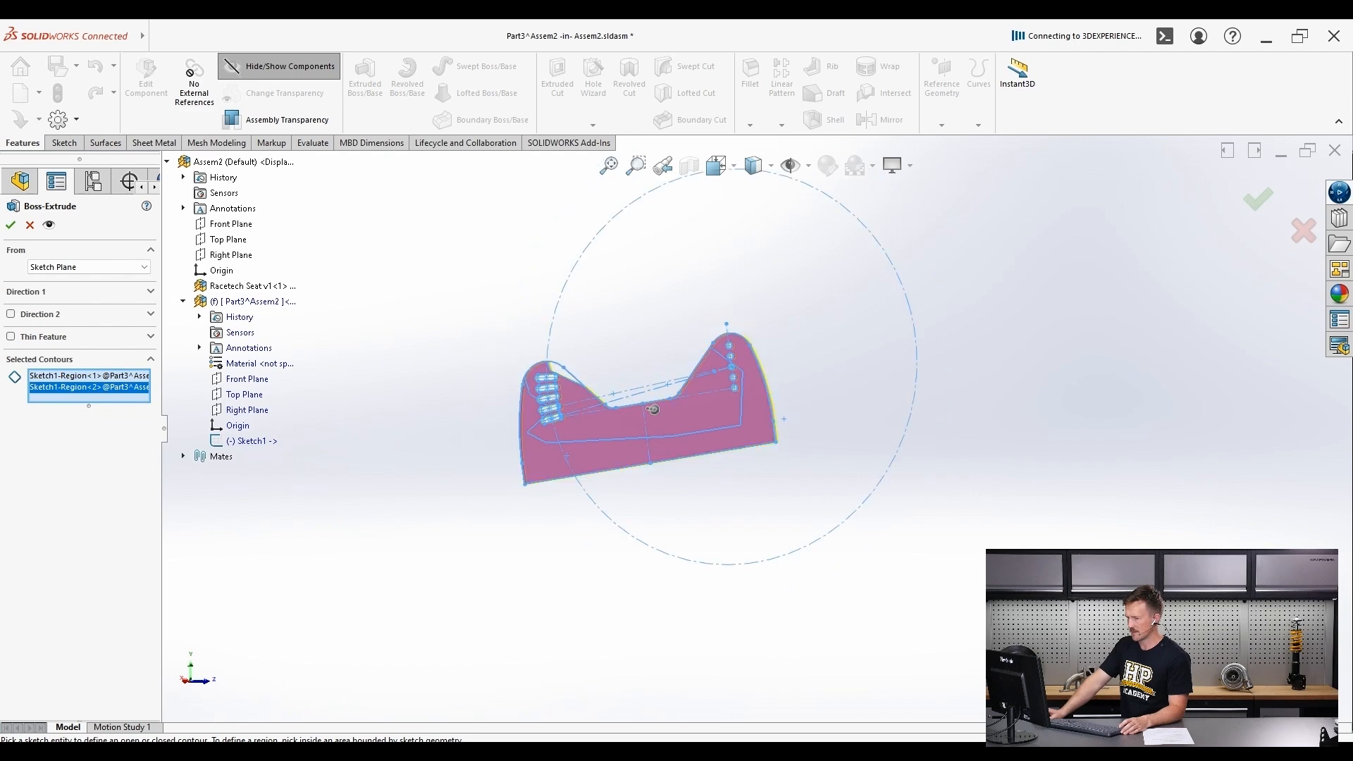
{"action": "scroll", "coordinate": [499, 346], "scroll_direction": "down", "scroll_amount": 6}
{"action": "left_click", "coordinate": [705, 423]}
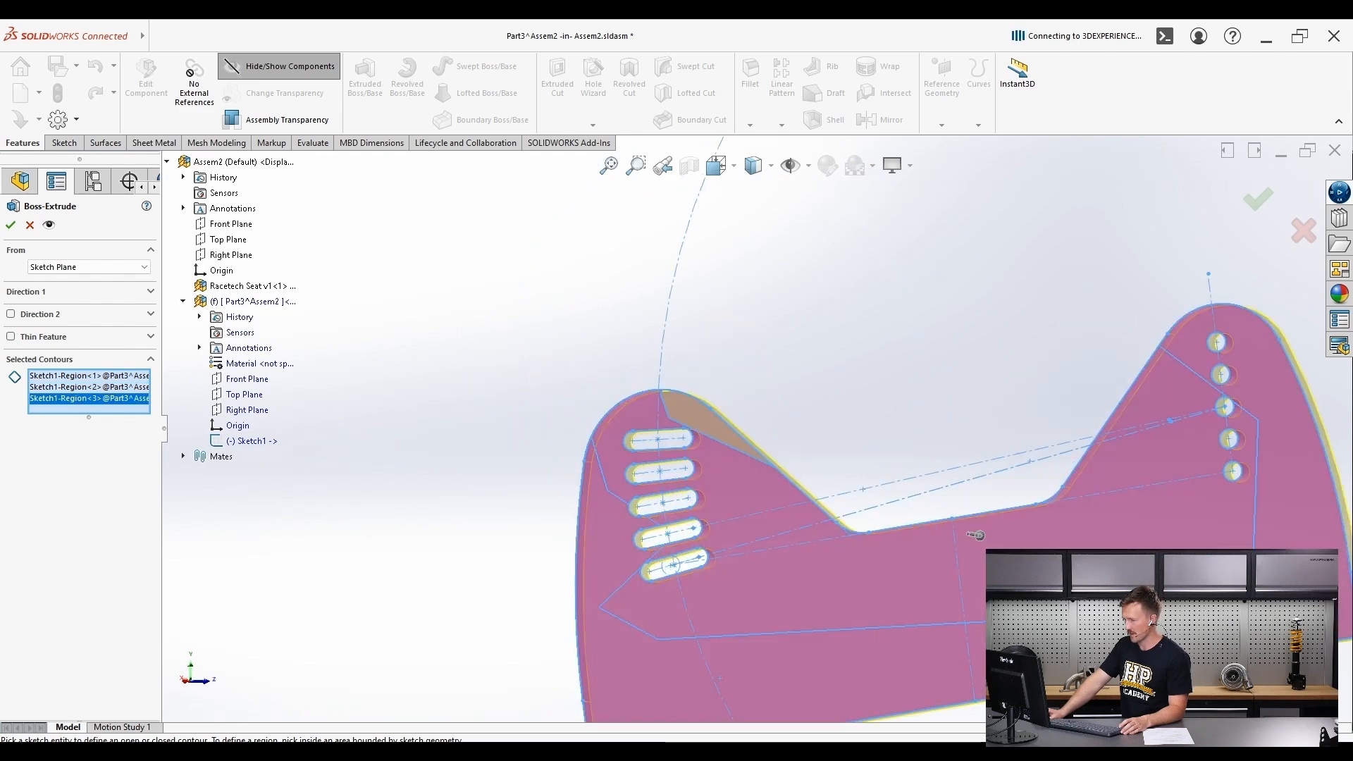
{"action": "scroll", "coordinate": [885, 491], "scroll_direction": "up", "scroll_amount": 3}
{"action": "middle_click_drag", "start_coordinate": [886, 491], "coordinate": [953, 502]}
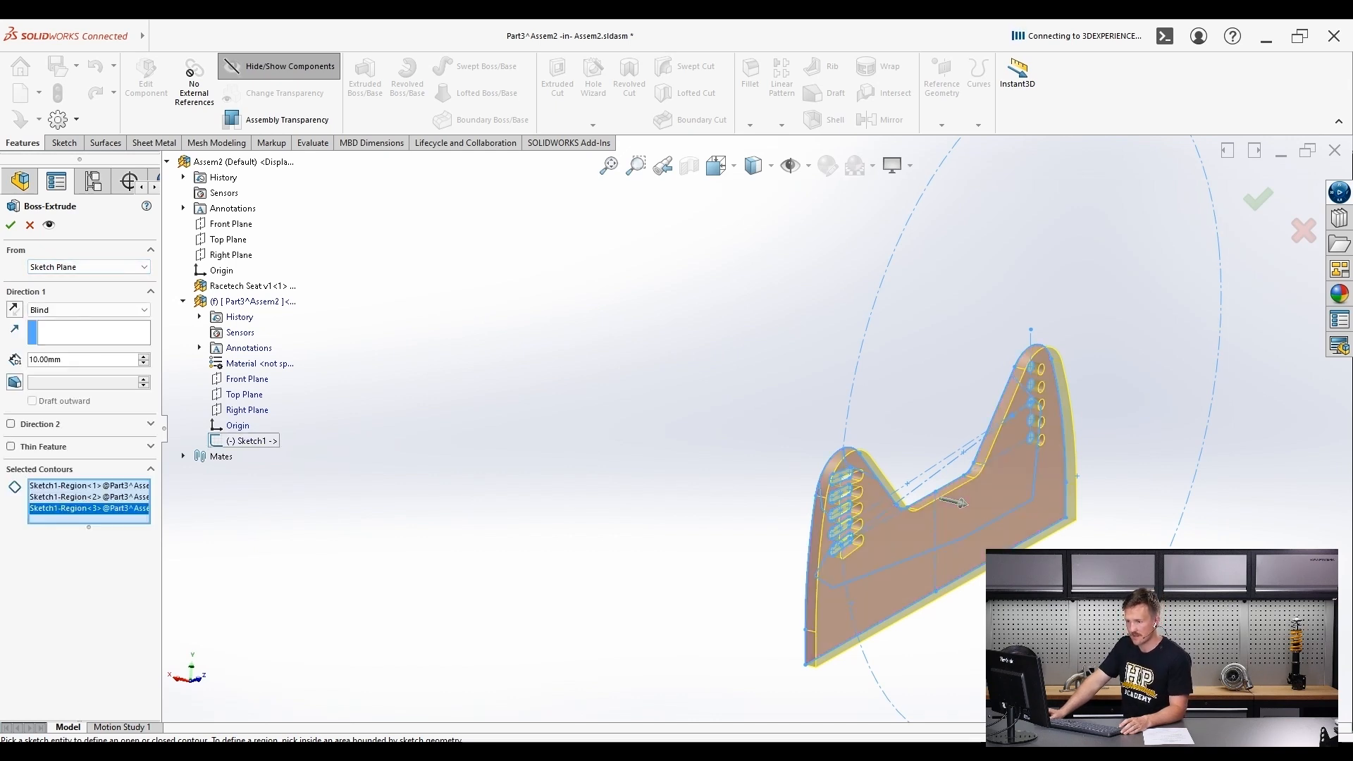
{"action": "type", "text": "3"}
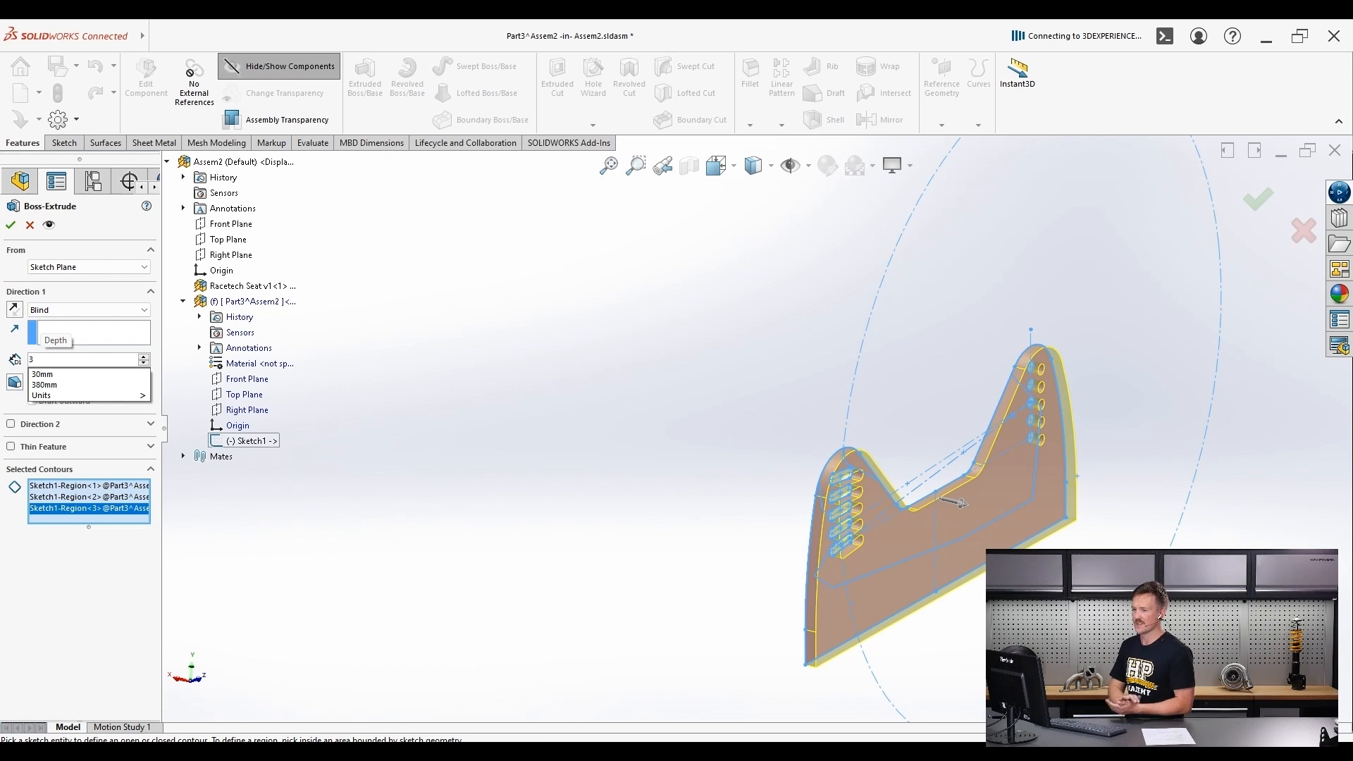
{"action": "key", "text": "Return"}
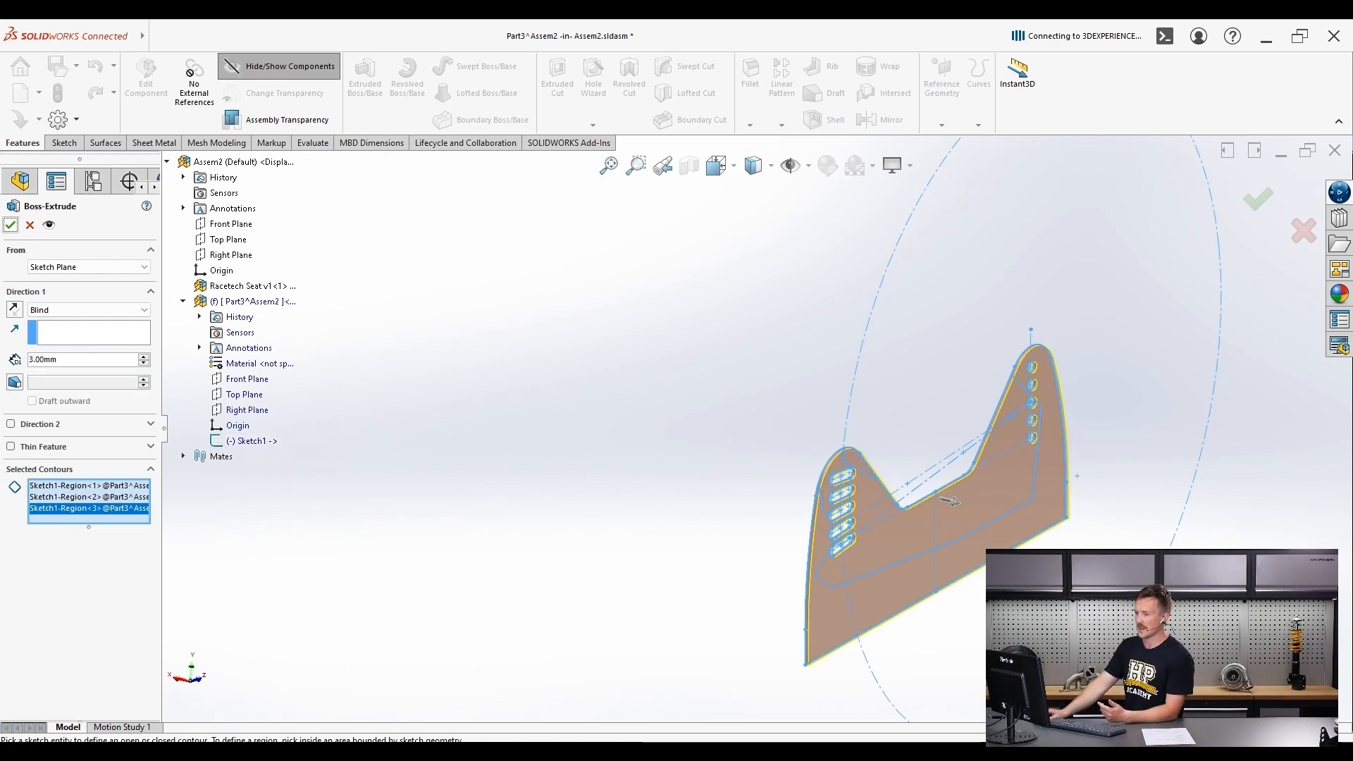
{"action": "key", "text": "Return"}
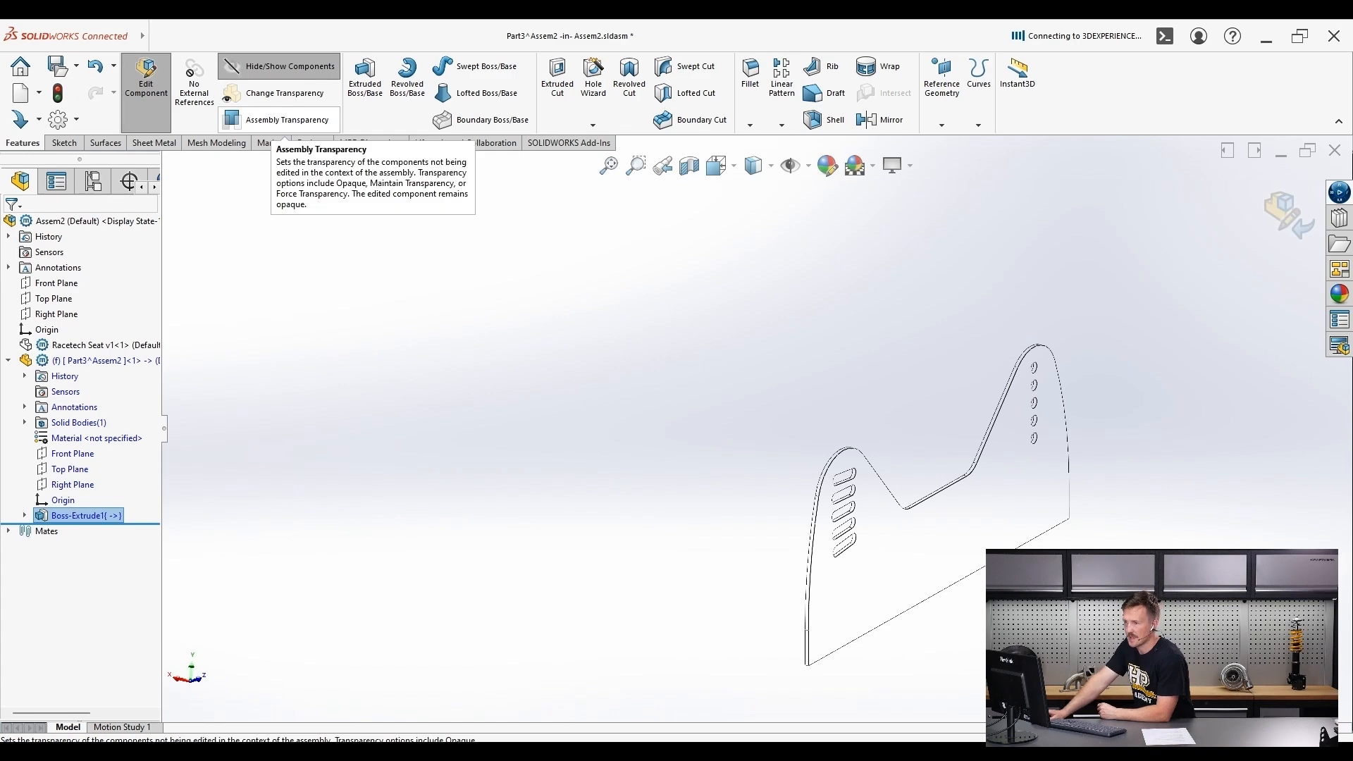
- Convert the extruded bracket to sheet metal from its large flat face, with 3 mm thickness and a 3 mm bend radius
{"action": "left_click", "coordinate": [153, 142]}
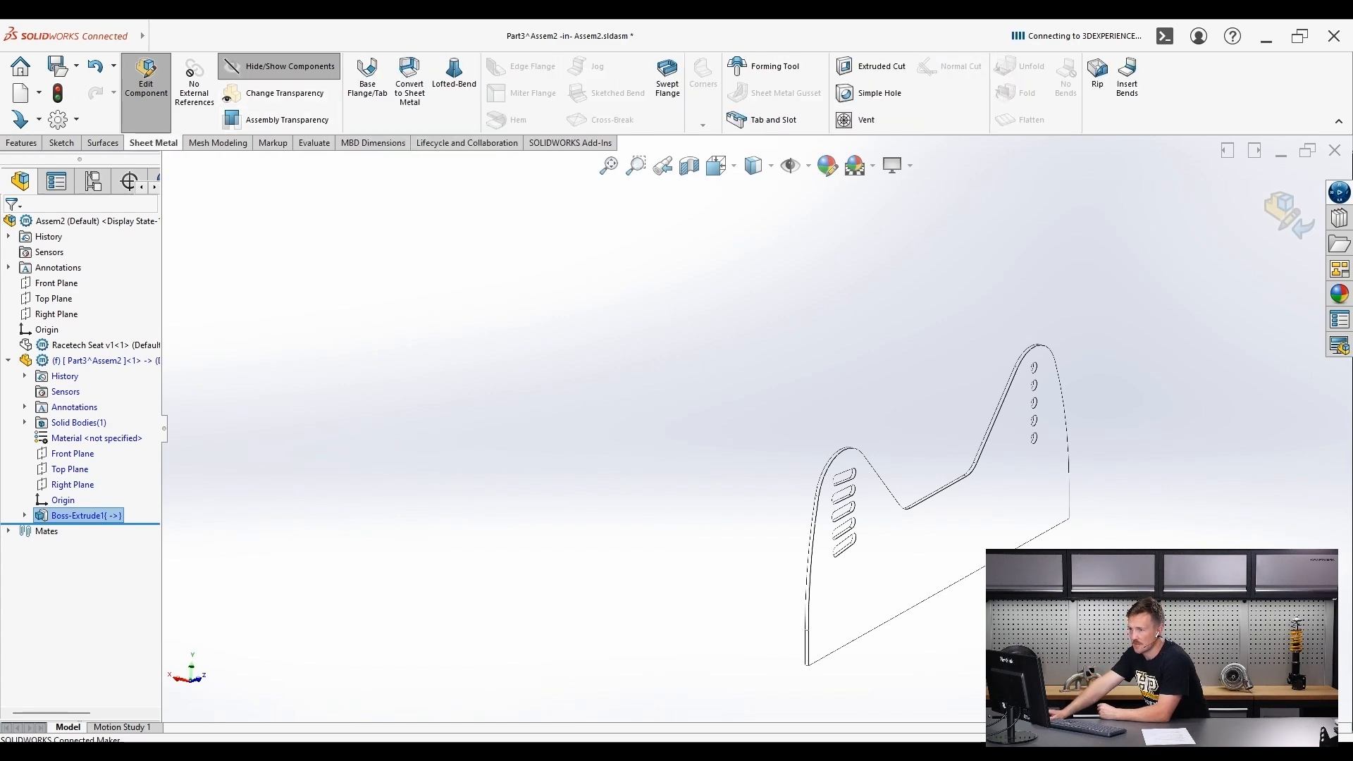
{"action": "left_click", "coordinate": [410, 85]}
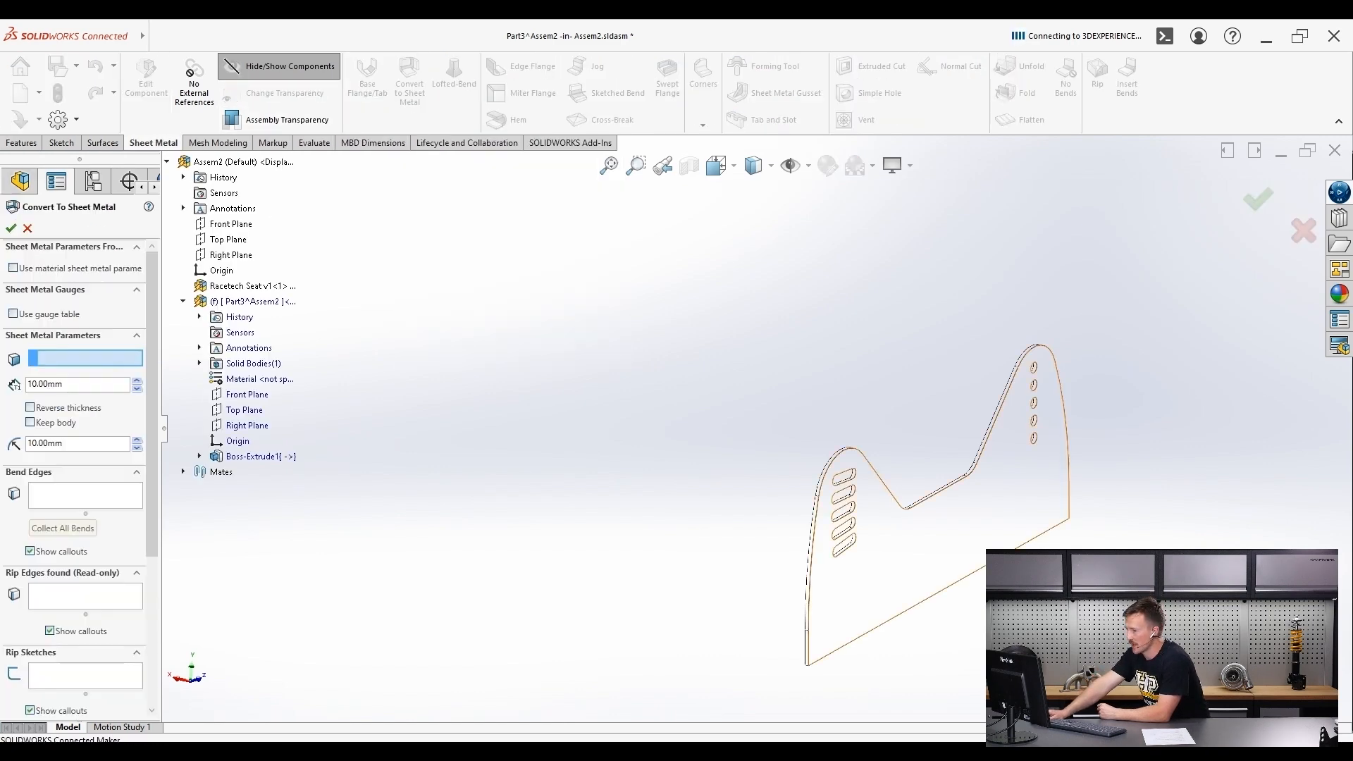
{"action": "left_click", "coordinate": [891, 532]}
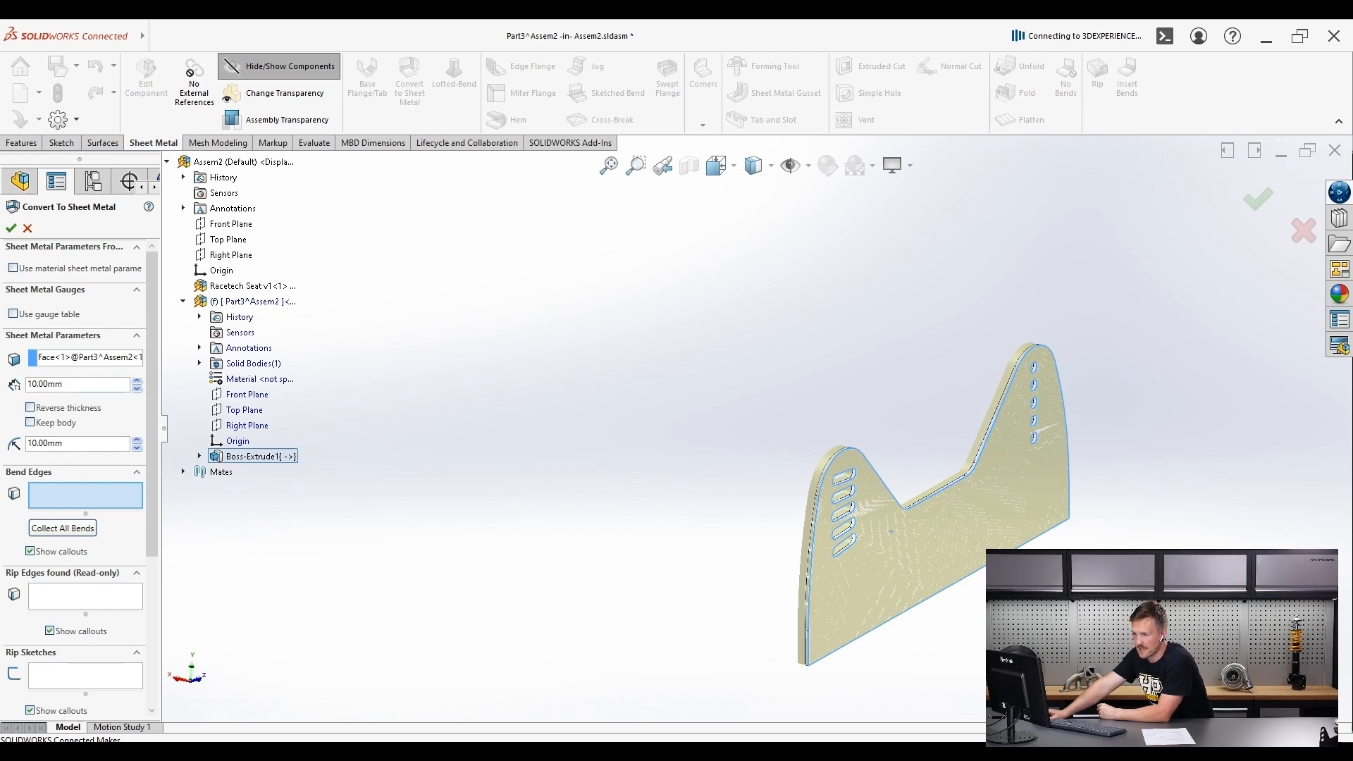
{"action": "double_click", "coordinate": [56, 384]}
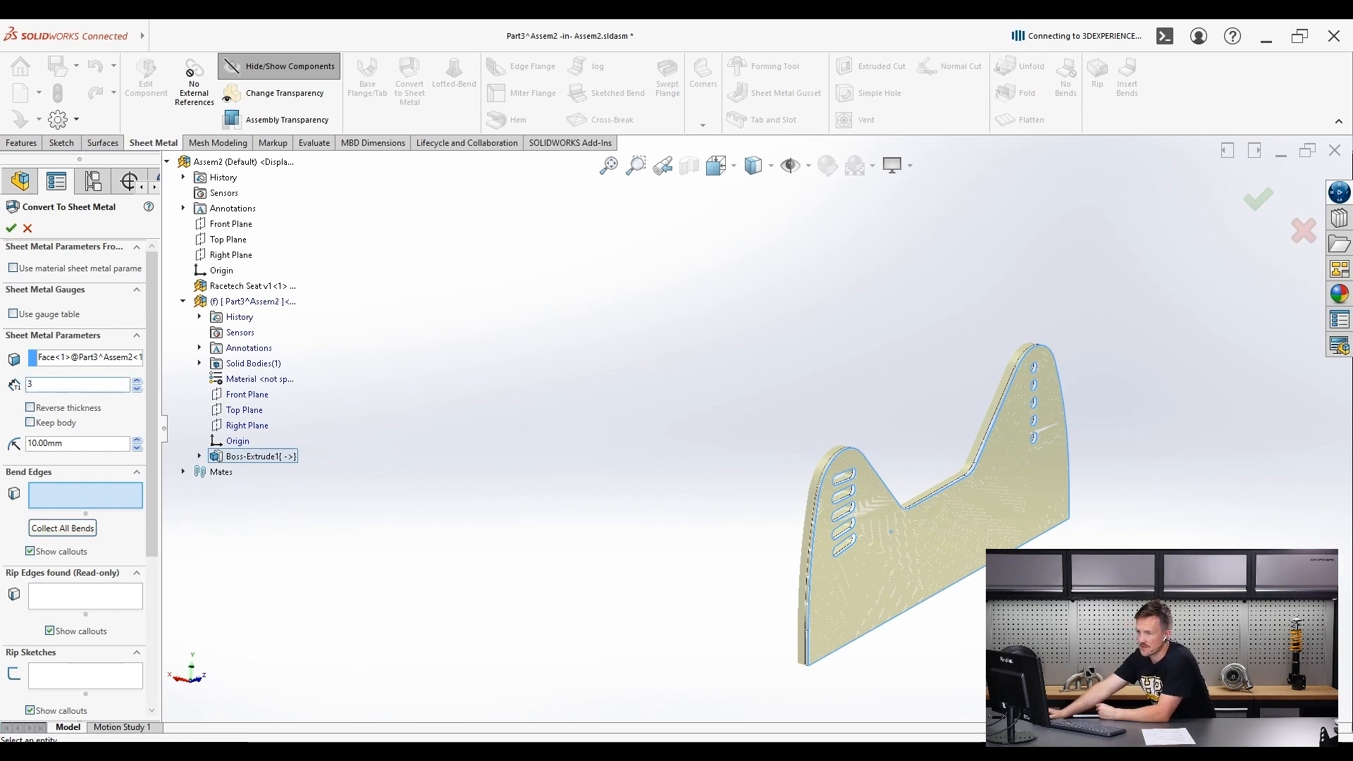
{"action": "key", "text": "Return"}
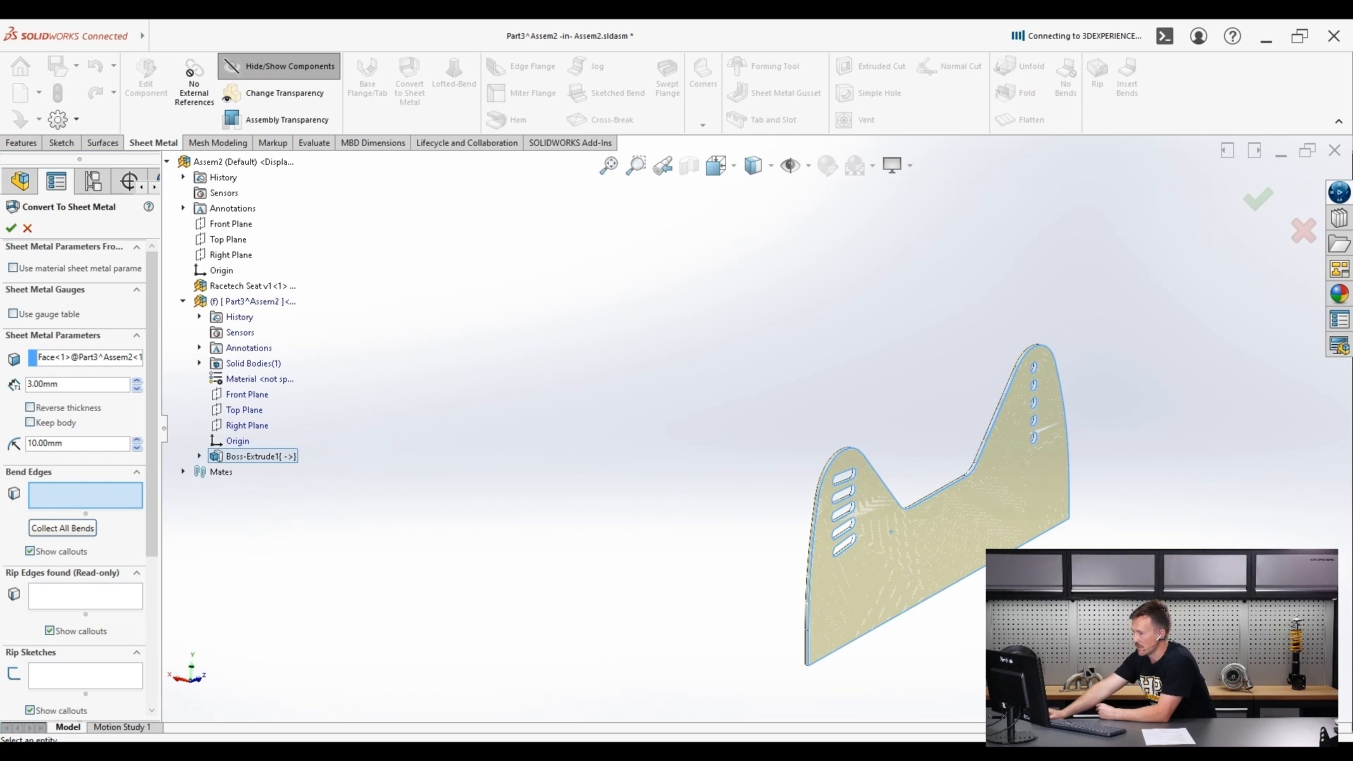
{"action": "double_click", "coordinate": [56, 443]}
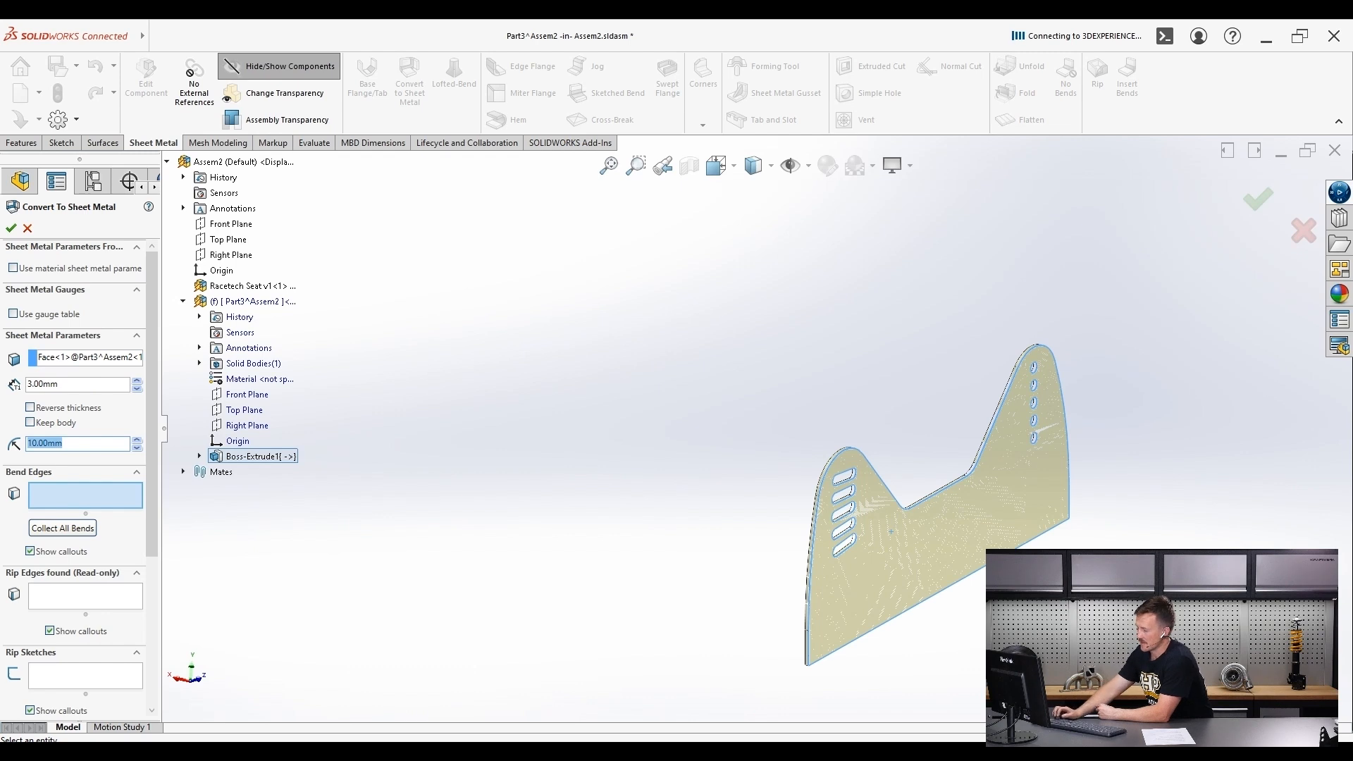
{"action": "type", "text": "3"}
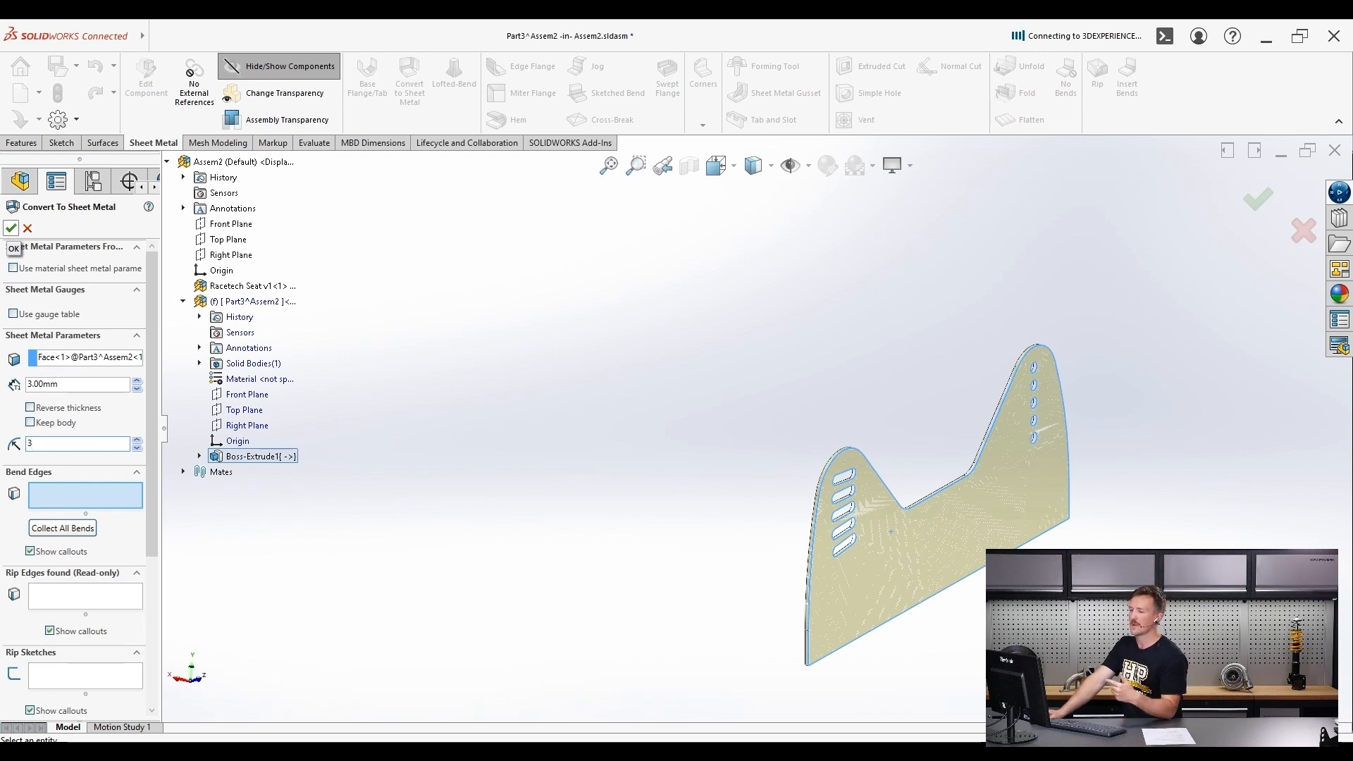
{"action": "left_click", "coordinate": [10, 228]}
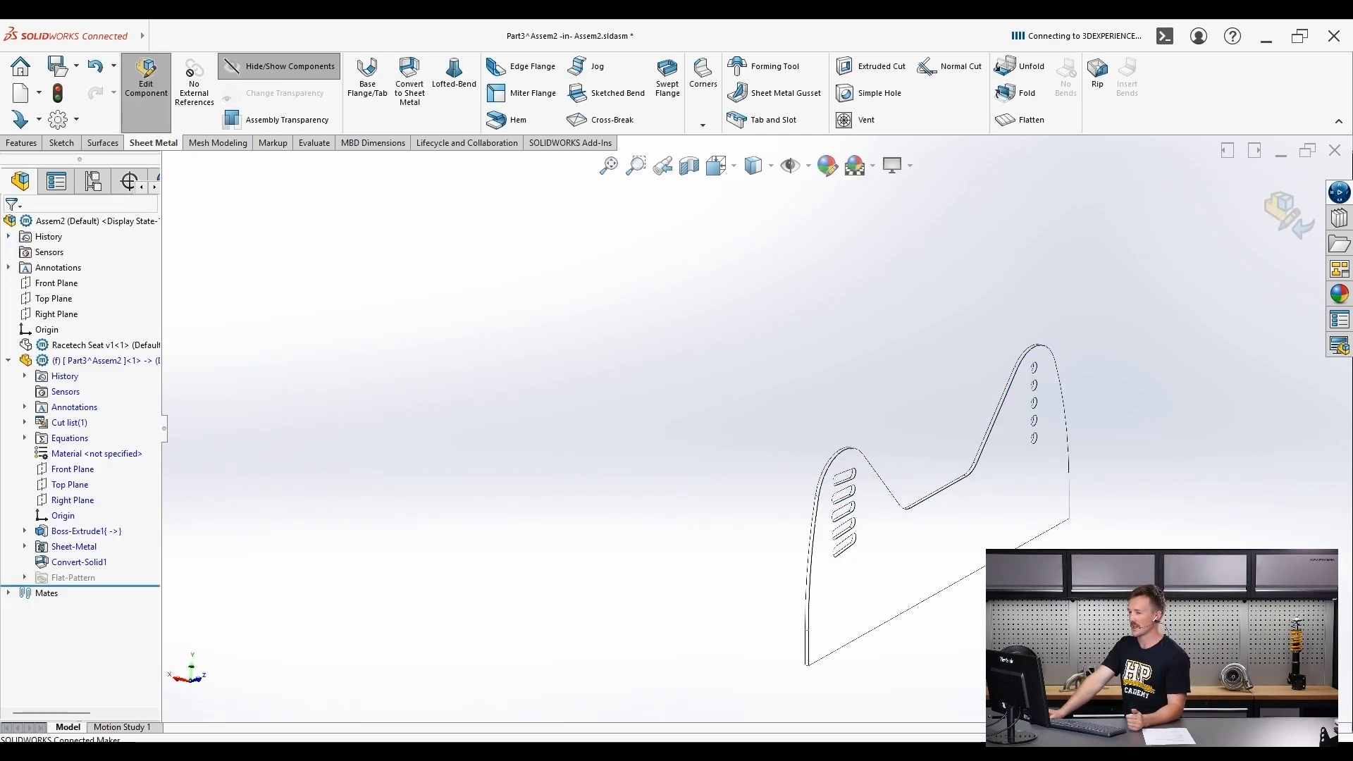
- Show the Racetech Seat component again
{"action": "right_click", "coordinate": [70, 345]}
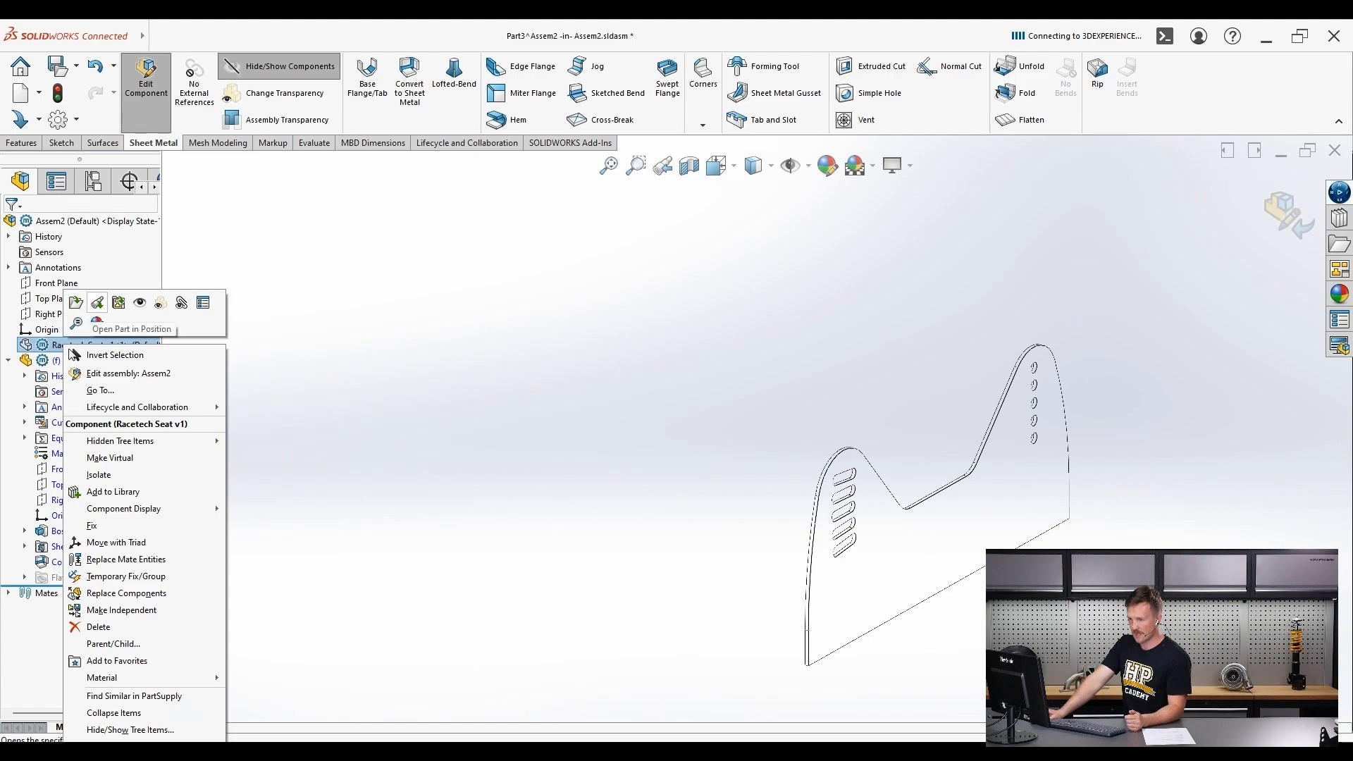
{"action": "left_click", "coordinate": [139, 303]}
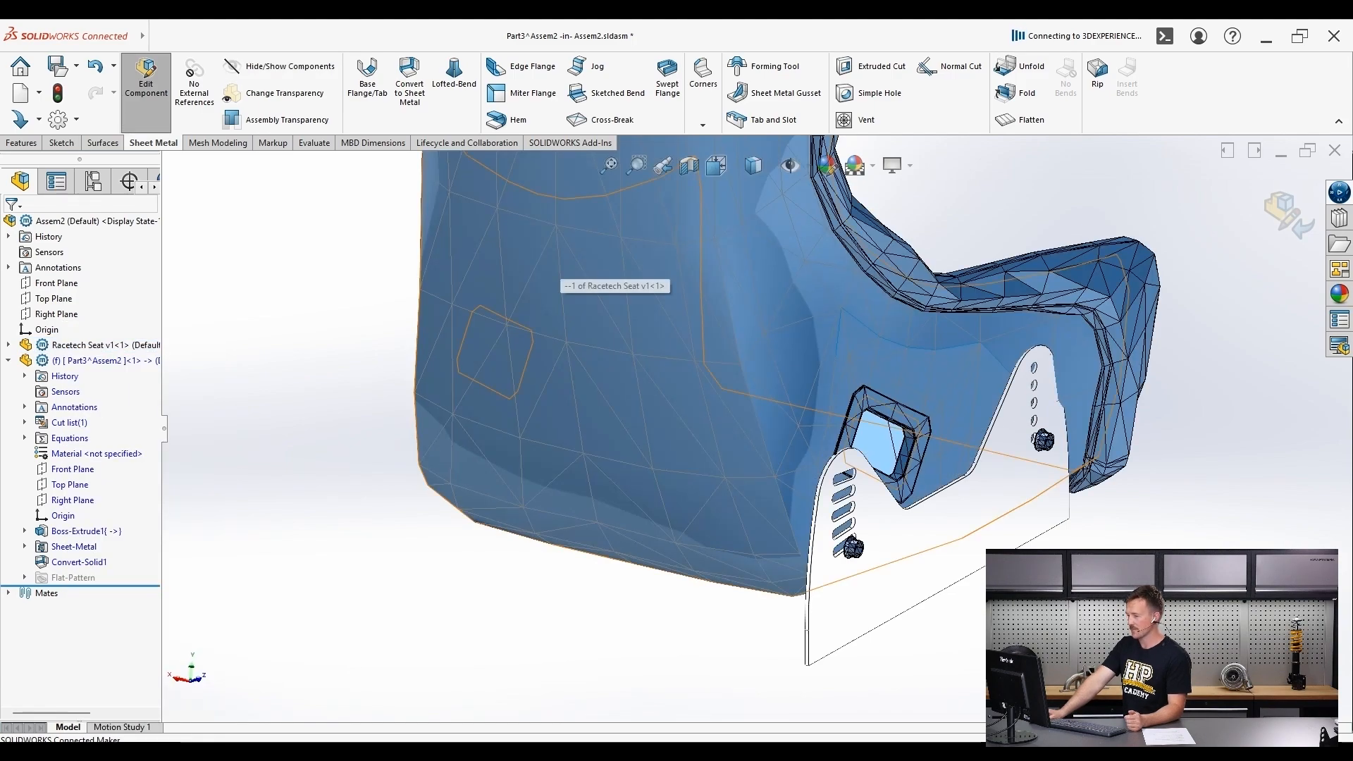
- Inspect how the bracket fits against the seat's side, especially around the slots, the adjustment holes and the upper front edge
{"action": "scroll", "coordinate": [916, 591], "scroll_direction": "up", "scroll_amount": 3}
{"action": "scroll", "coordinate": [916, 591], "scroll_direction": "down", "scroll_amount": 2}
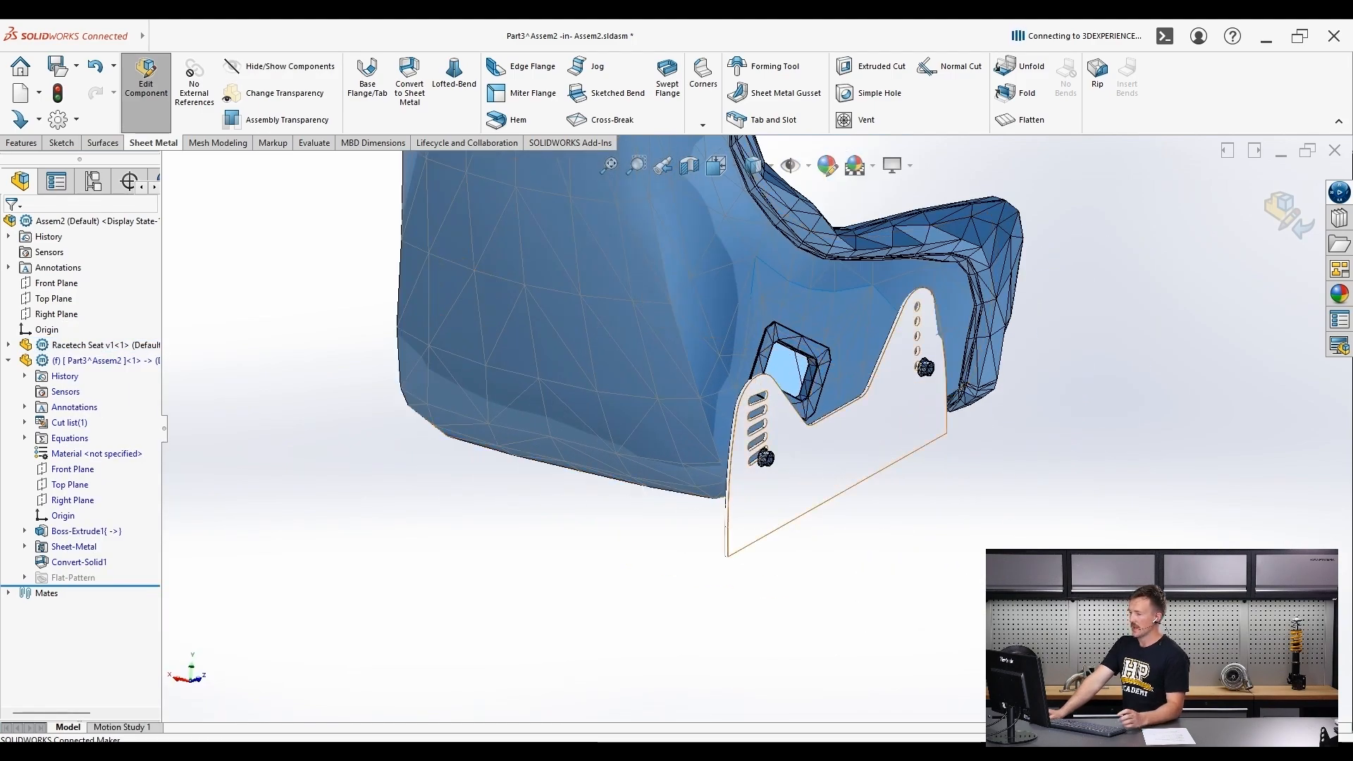
{"action": "middle_click_drag", "start_coordinate": [851, 468], "coordinate": [797, 384]}
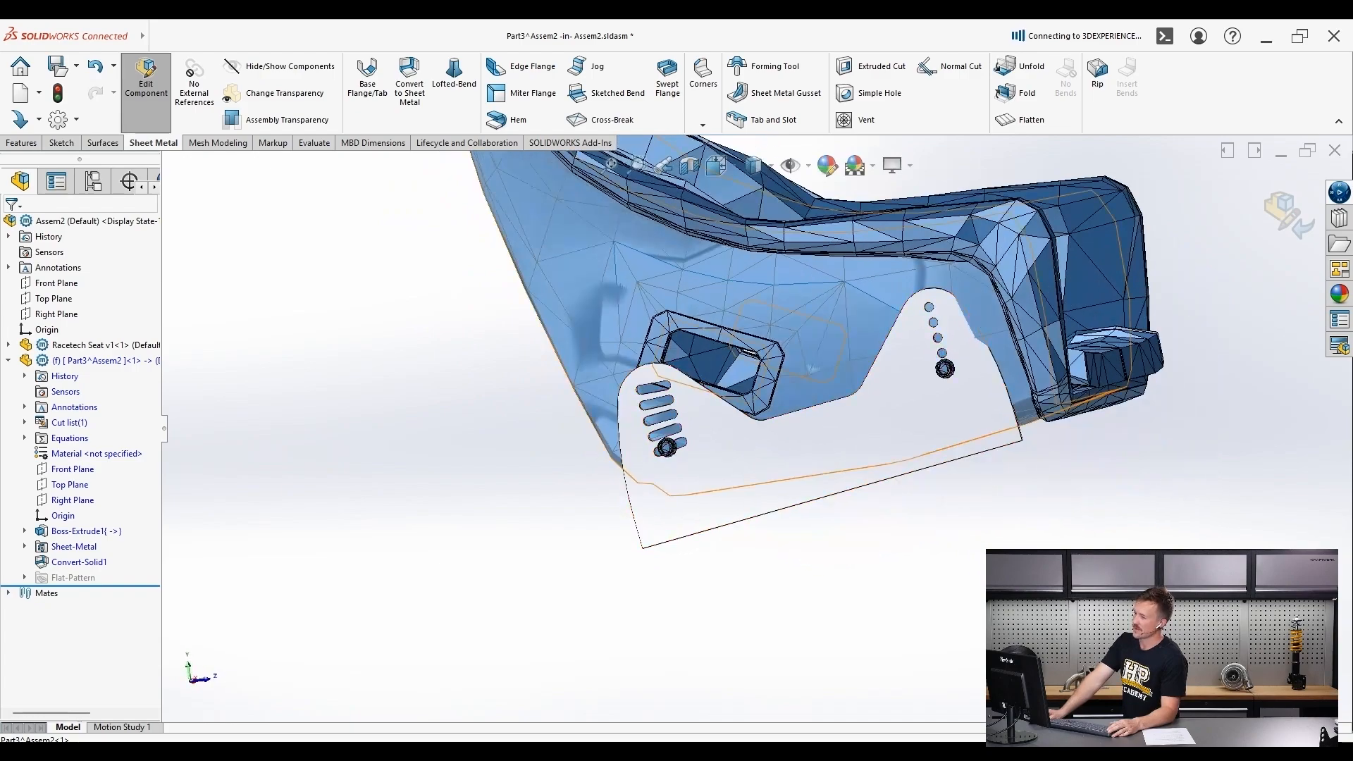
{"action": "scroll", "coordinate": [968, 326], "scroll_direction": "up", "scroll_amount": 4}
{"action": "scroll", "coordinate": [951, 331], "scroll_direction": "down", "scroll_amount": 9}
{"action": "middle_click_drag", "start_coordinate": [774, 502], "coordinate": [721, 403]}
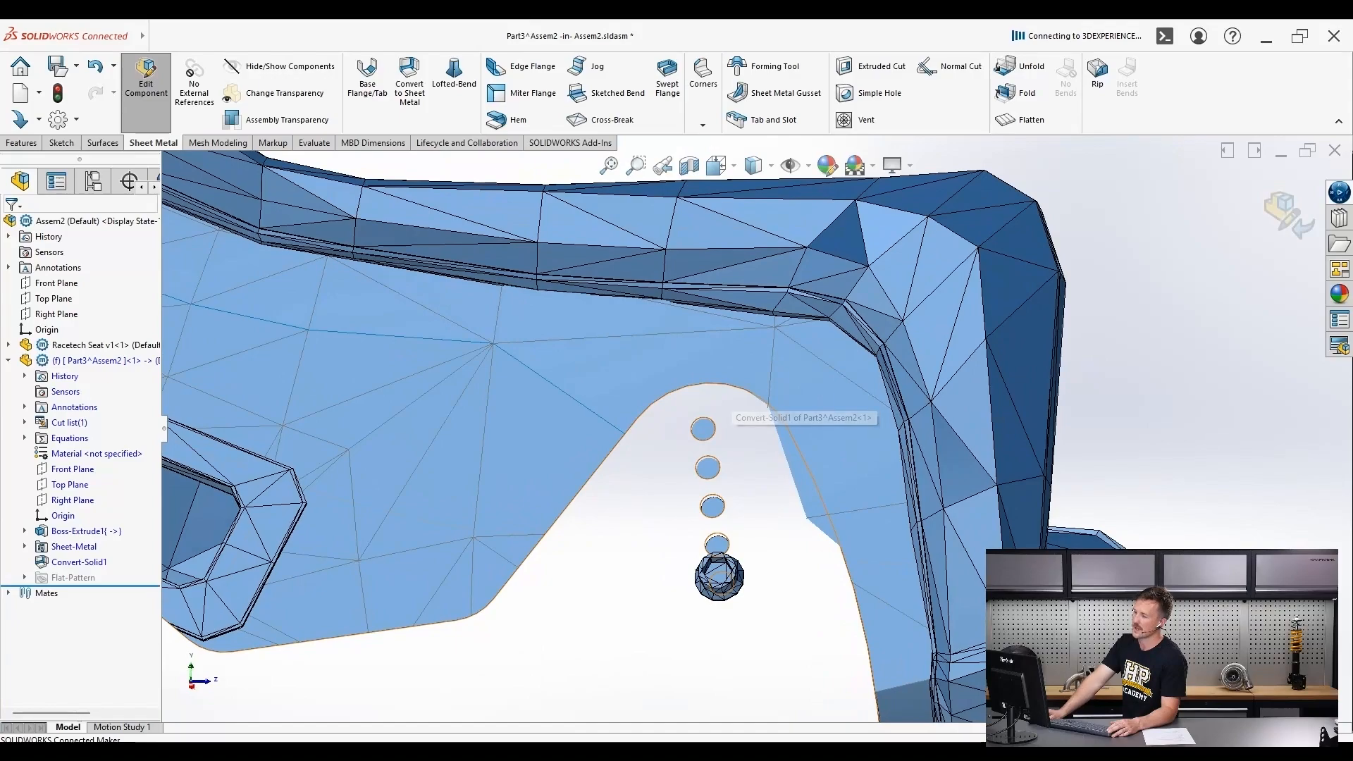
{"action": "scroll", "coordinate": [754, 427], "scroll_direction": "down", "scroll_amount": 5}
{"action": "scroll", "coordinate": [758, 443], "scroll_direction": "up", "scroll_amount": 4}
{"action": "middle_click_drag", "start_coordinate": [750, 432], "coordinate": [776, 473]}
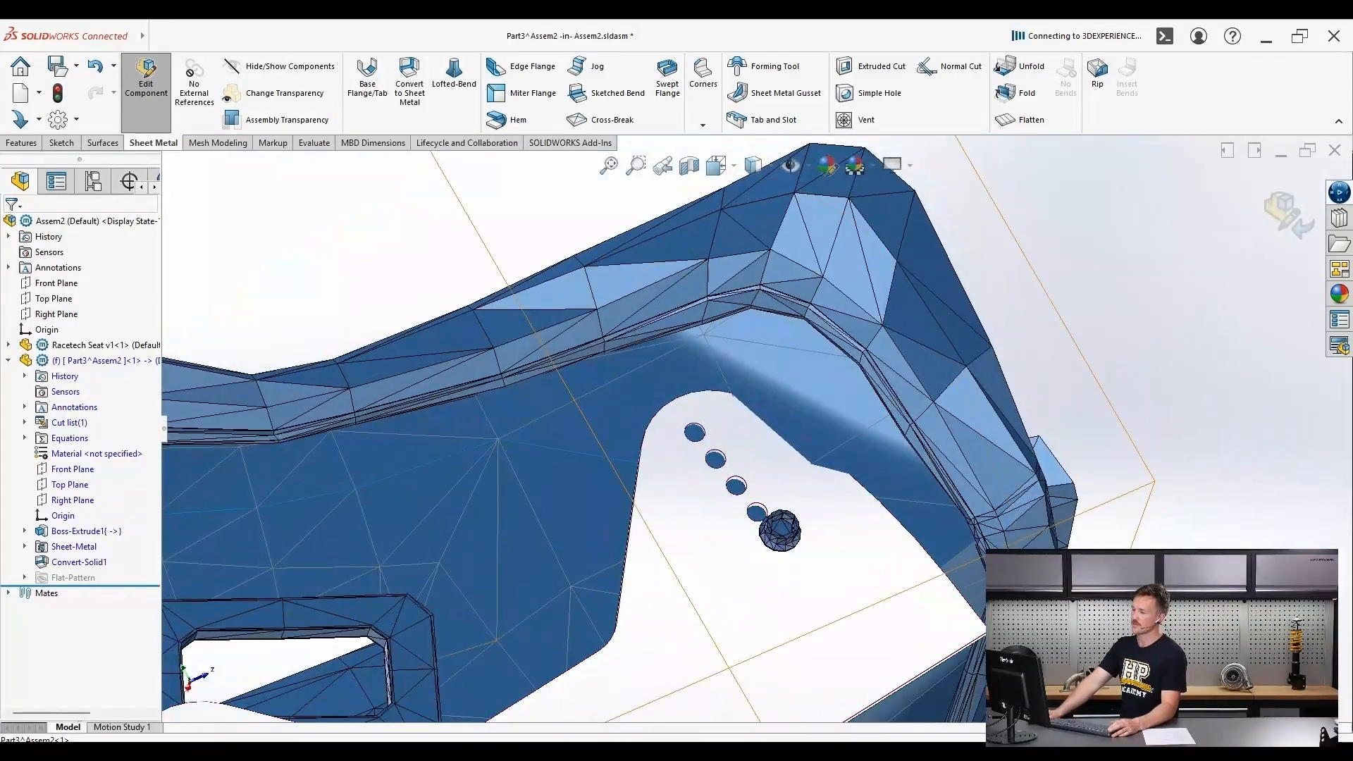
- Start an edge flange on the bracket's long lower edge, pointing inward beneath the seat
{"action": "scroll", "coordinate": [809, 272], "scroll_direction": "down", "scroll_amount": 7}
{"action": "middle_click_drag", "start_coordinate": [809, 273], "coordinate": [857, 303]}
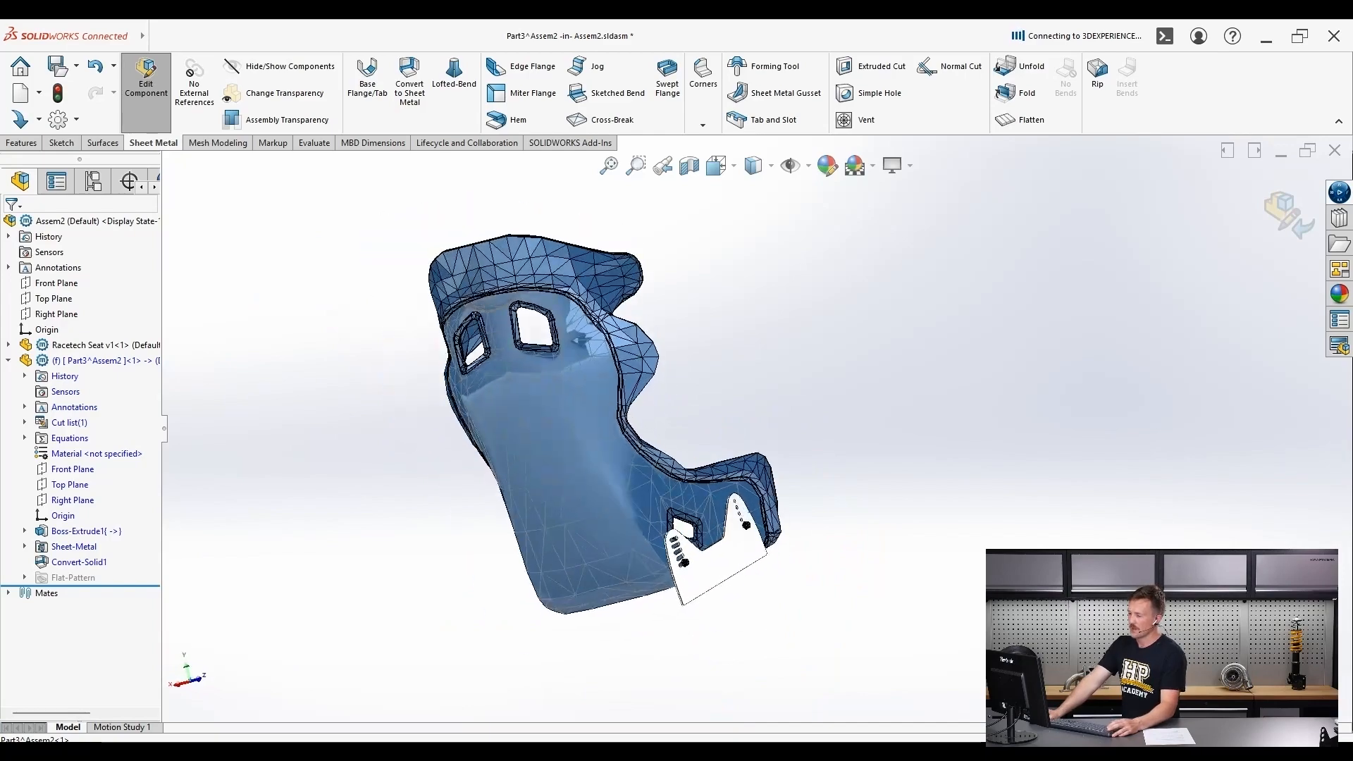
{"action": "left_click", "coordinate": [706, 668]}
{"action": "scroll", "coordinate": [706, 668], "scroll_direction": "up", "scroll_amount": 3}
{"action": "middle_click_drag", "start_coordinate": [672, 534], "coordinate": [729, 537]}
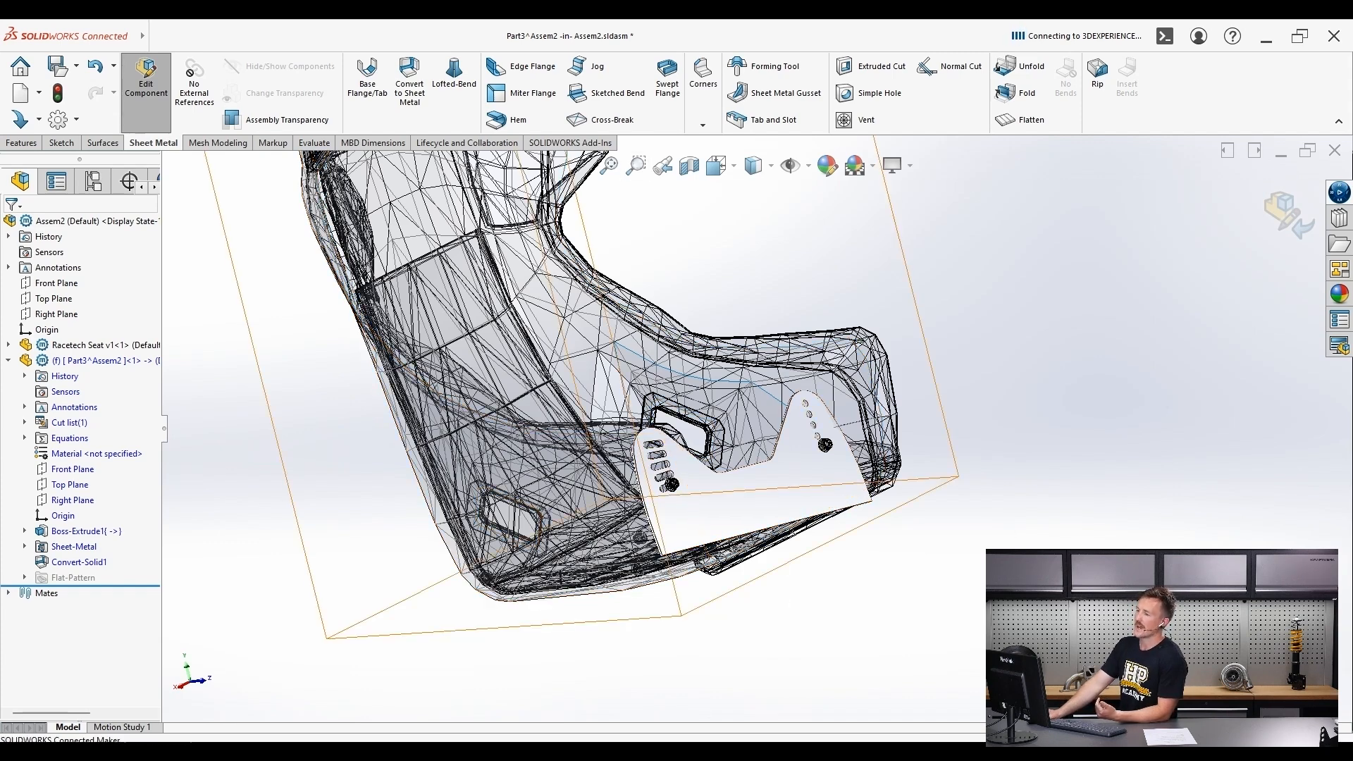
{"action": "left_click", "coordinate": [522, 67]}
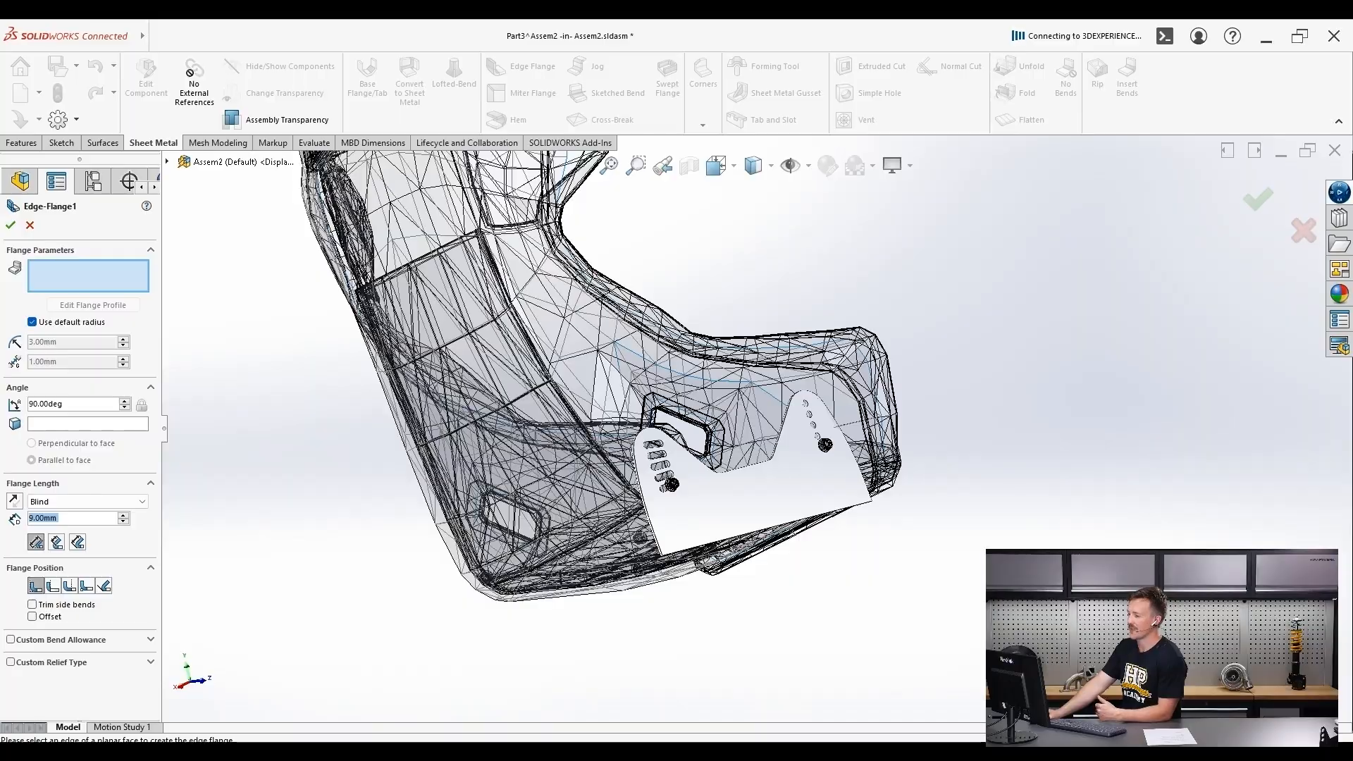
{"action": "middle_click_drag", "start_coordinate": [761, 522], "coordinate": [599, 589]}
{"action": "scroll", "coordinate": [571, 606], "scroll_direction": "down", "scroll_amount": 7}
{"action": "middle_click_drag", "start_coordinate": [662, 494], "coordinate": [713, 454]}
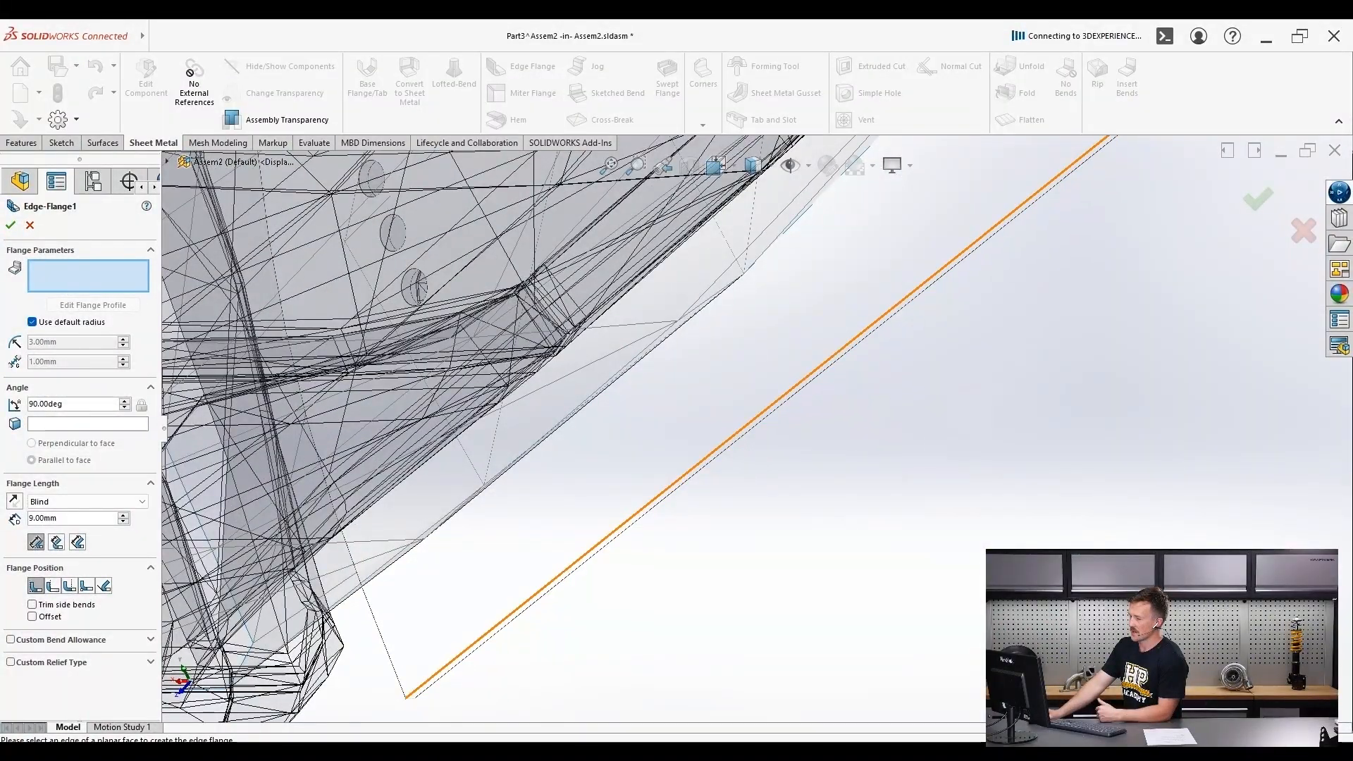
{"action": "left_click", "coordinate": [713, 452]}
{"action": "scroll", "coordinate": [712, 453], "scroll_direction": "up", "scroll_amount": 5}
{"action": "middle_click_drag", "start_coordinate": [640, 468], "coordinate": [574, 553]}
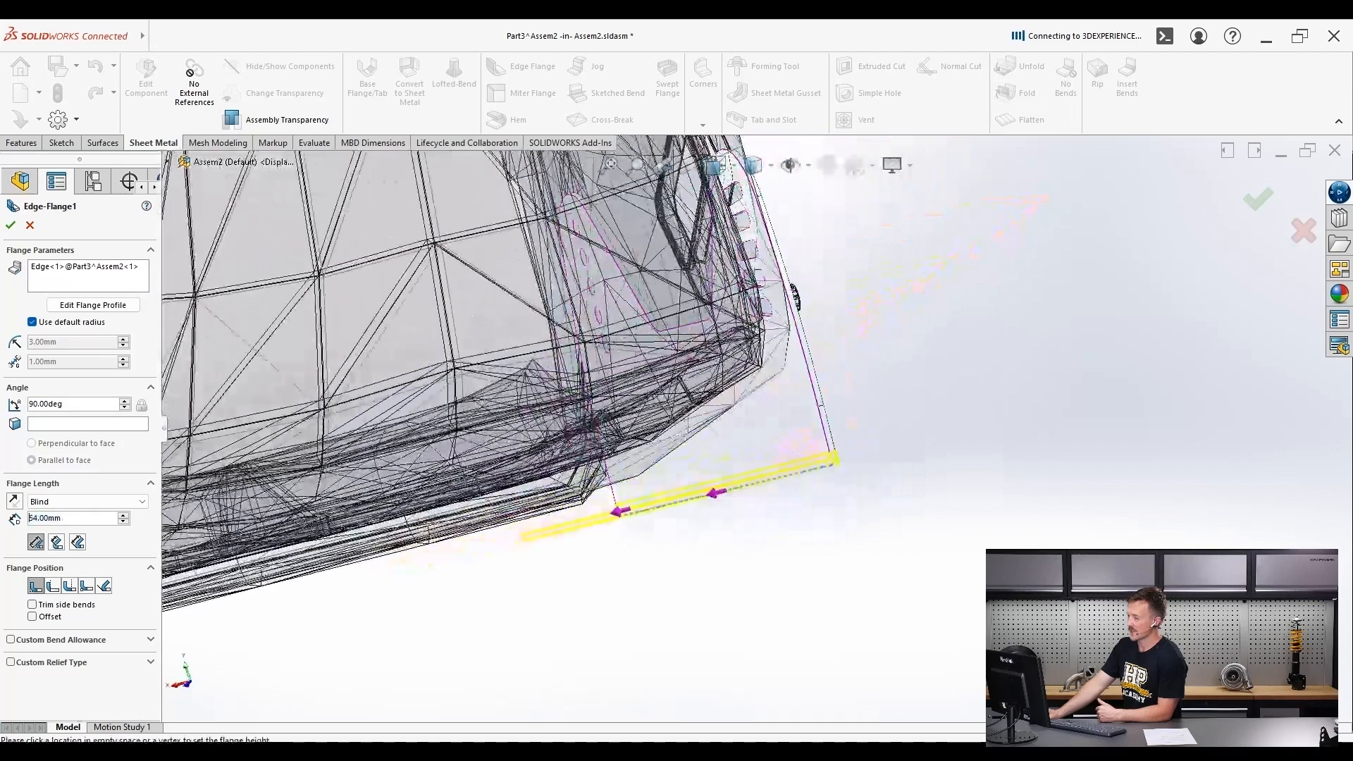
{"action": "left_click", "coordinate": [626, 509]}
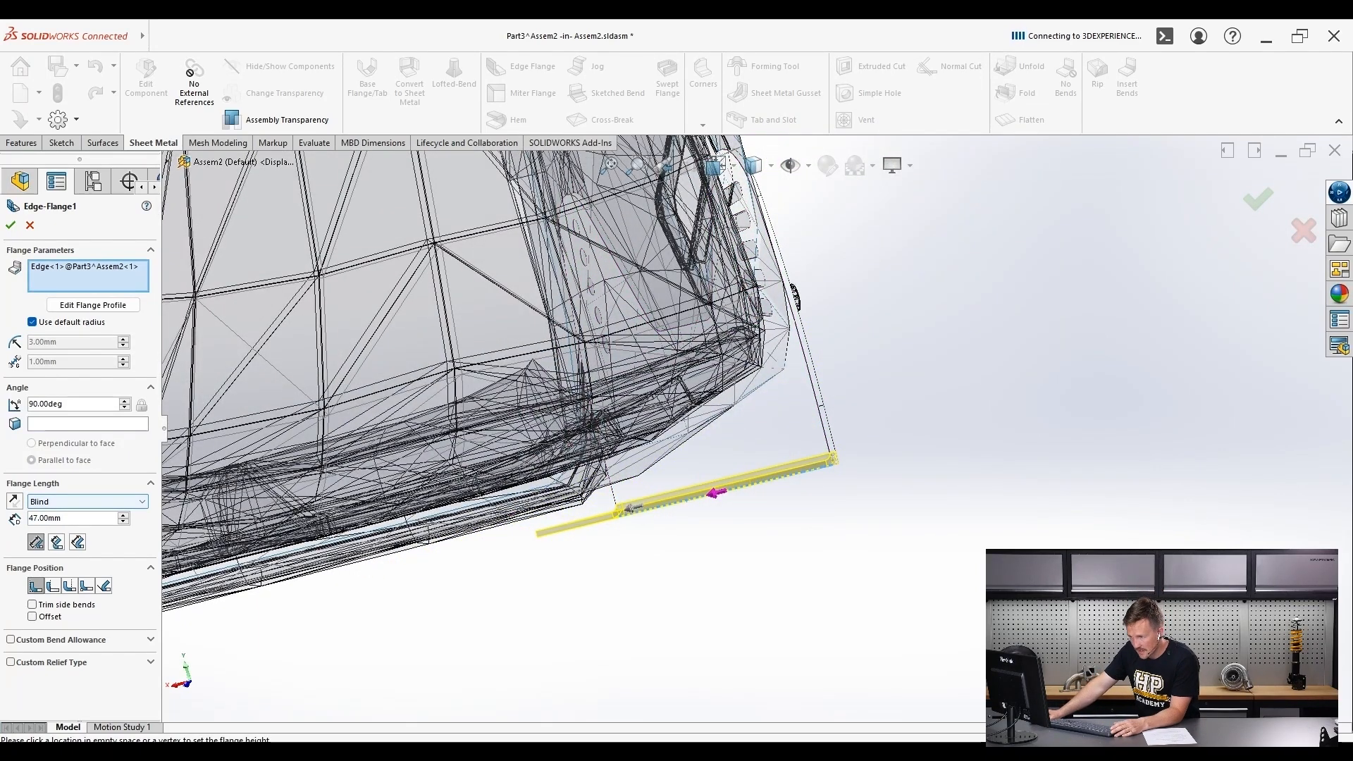
- Set the edge flange's blind length to 40 mm
{"action": "double_click", "coordinate": [46, 518]}
{"action": "type", "text": "40"}
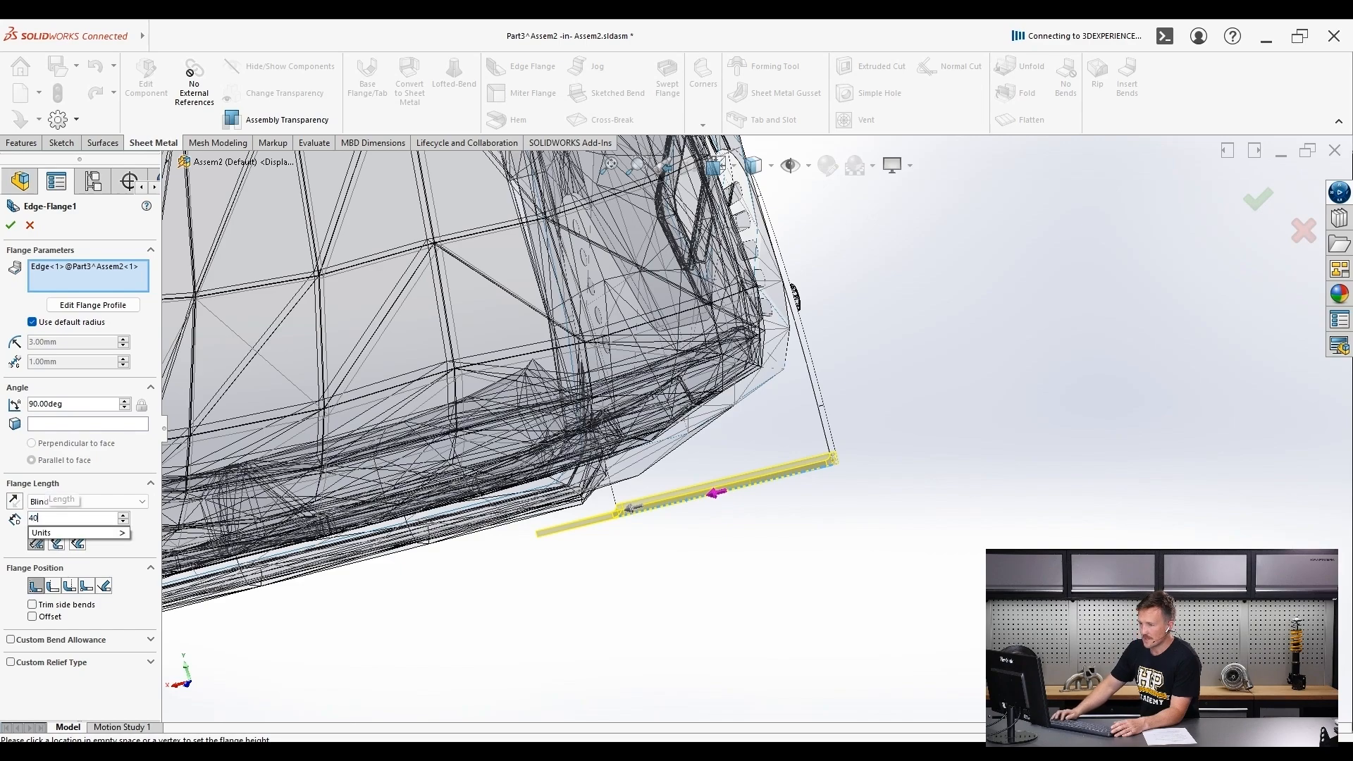
{"action": "mouse_move", "coordinate": [705, 451]}
{"action": "middle_mouse_down"}
{"action": "mouse_move", "coordinate": [790, 423]}
{"action": "mouse_move", "coordinate": [712, 479]}
{"action": "mouse_move", "coordinate": [705, 466]}
{"action": "middle_mouse_up"}
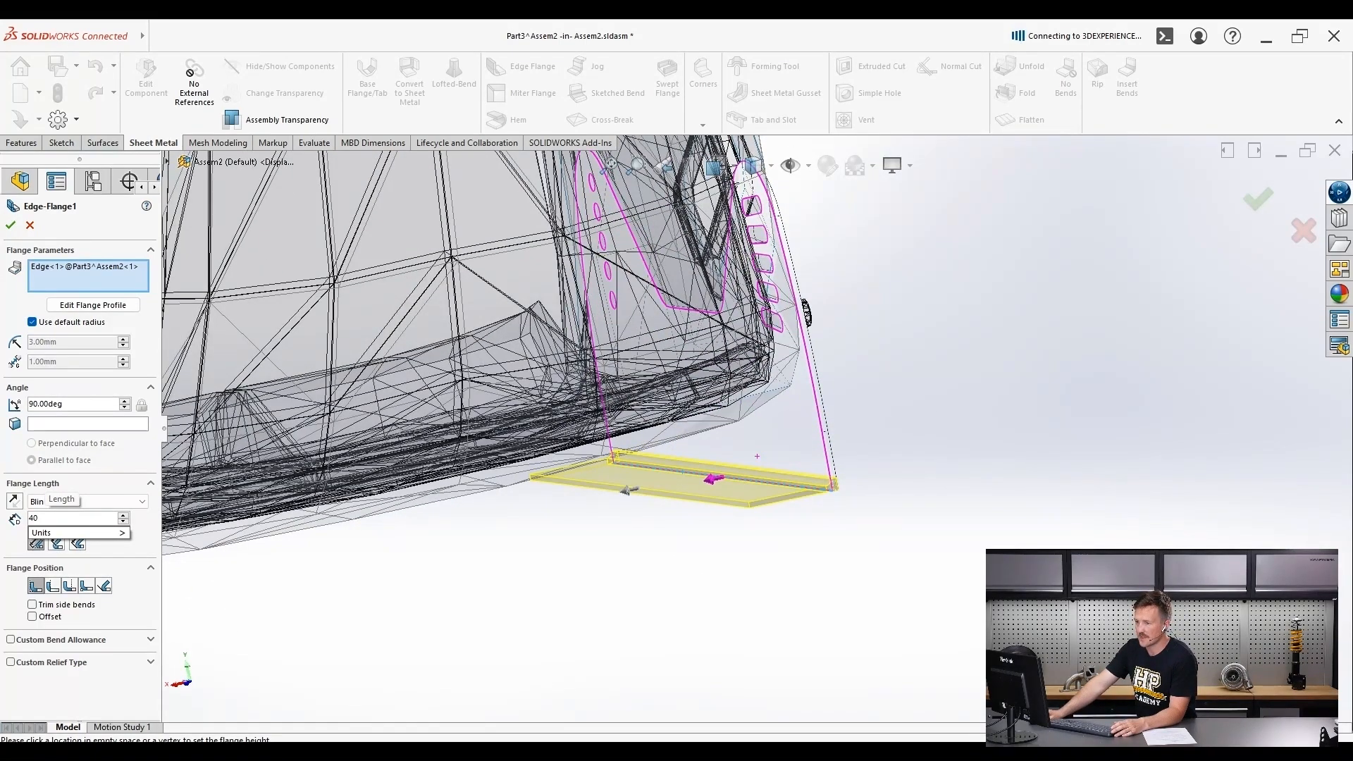
{"action": "scroll", "coordinate": [795, 454], "scroll_direction": "up", "scroll_amount": 2}
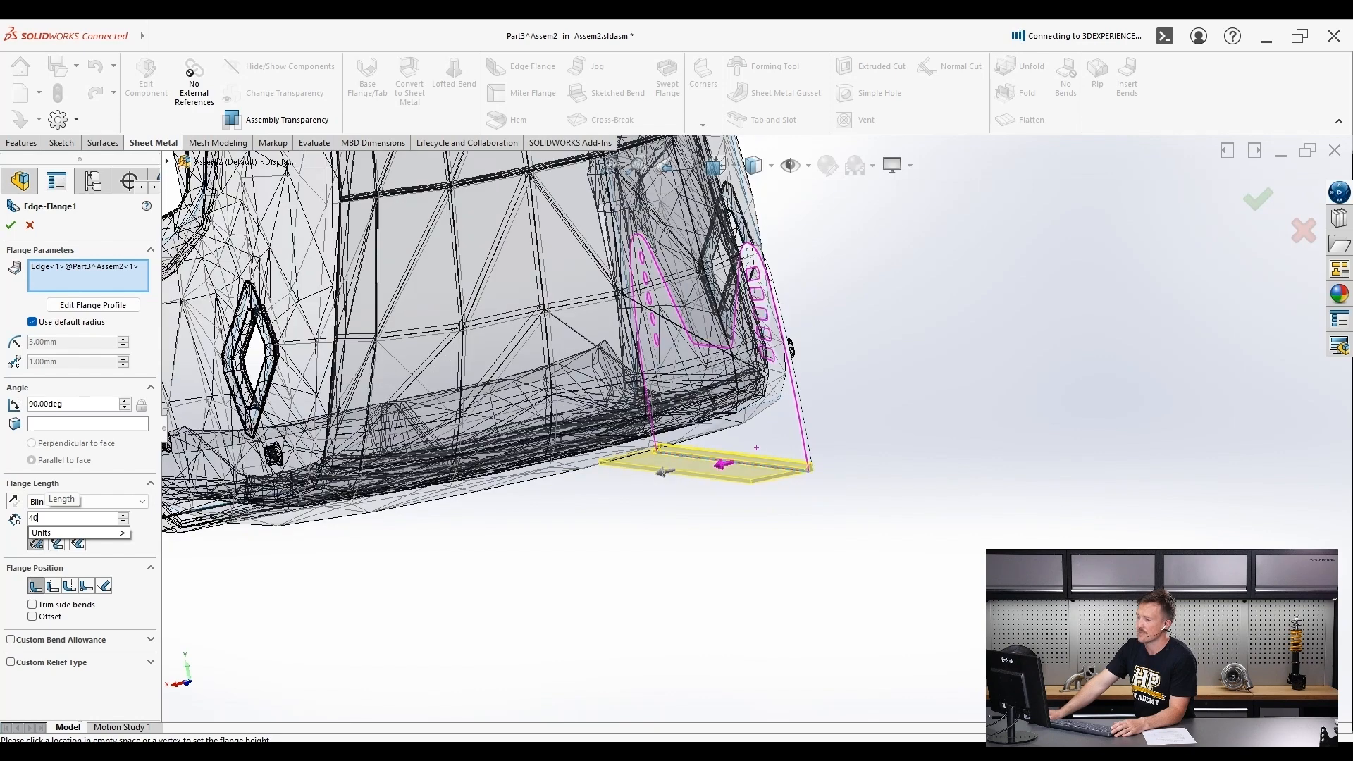
{"action": "scroll", "coordinate": [795, 454], "scroll_direction": "down", "scroll_amount": 4}
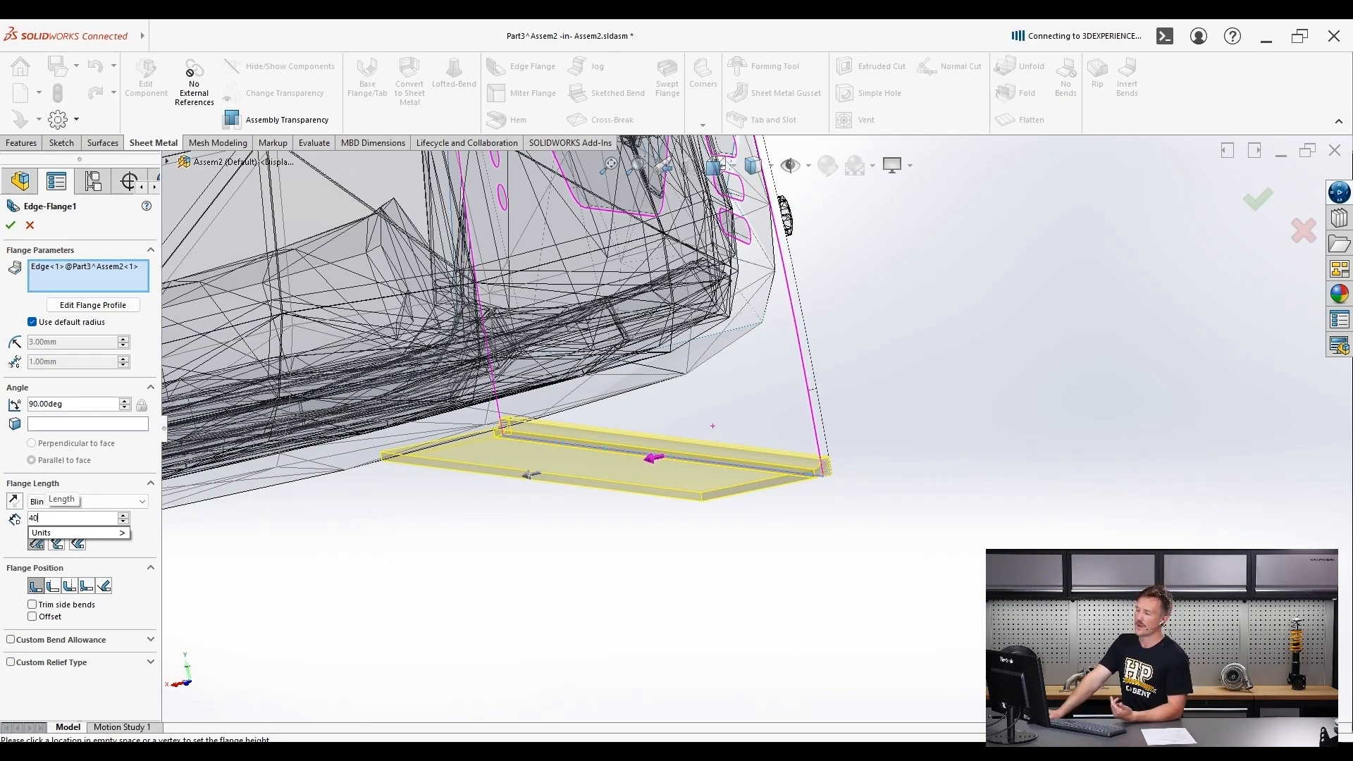
{"action": "scroll", "coordinate": [829, 474], "scroll_direction": "down", "scroll_amount": 3}
{"action": "mouse_move", "coordinate": [819, 468]}
{"action": "middle_mouse_down"}
{"action": "mouse_move", "coordinate": [676, 416]}
{"action": "mouse_move", "coordinate": [832, 486]}
{"action": "middle_mouse_up"}
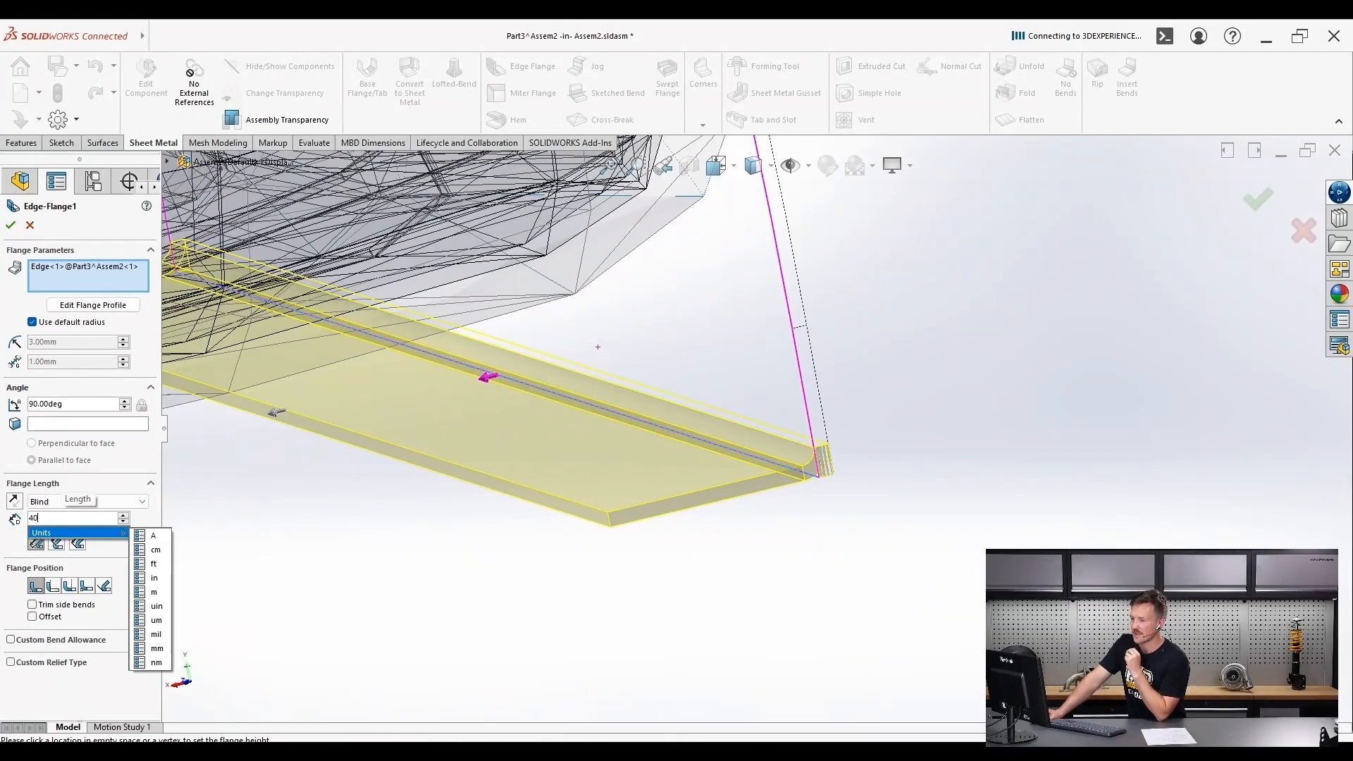
{"action": "key", "text": "Return"}
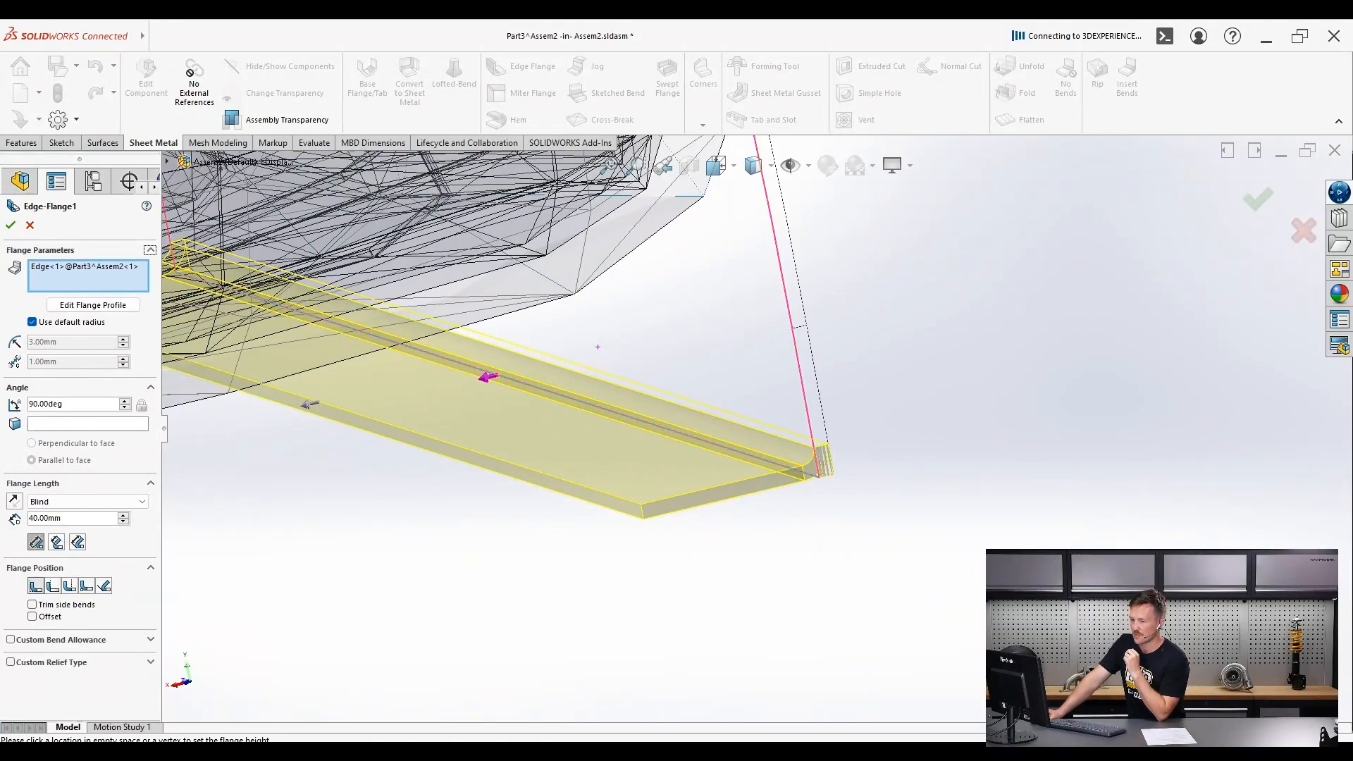
- Choose the Material Inside flange position and create the edge flange
{"action": "left_click", "coordinate": [86, 586]}
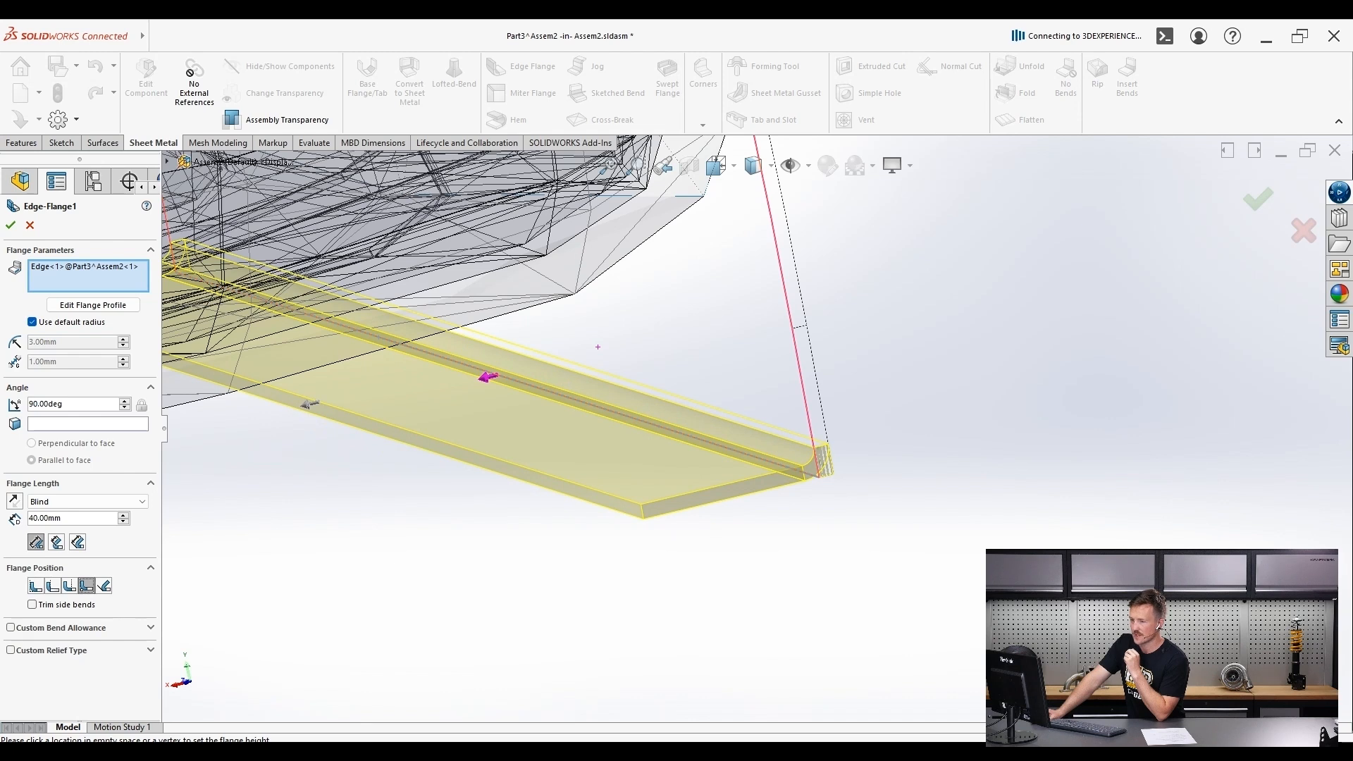
{"action": "left_click", "coordinate": [36, 586]}
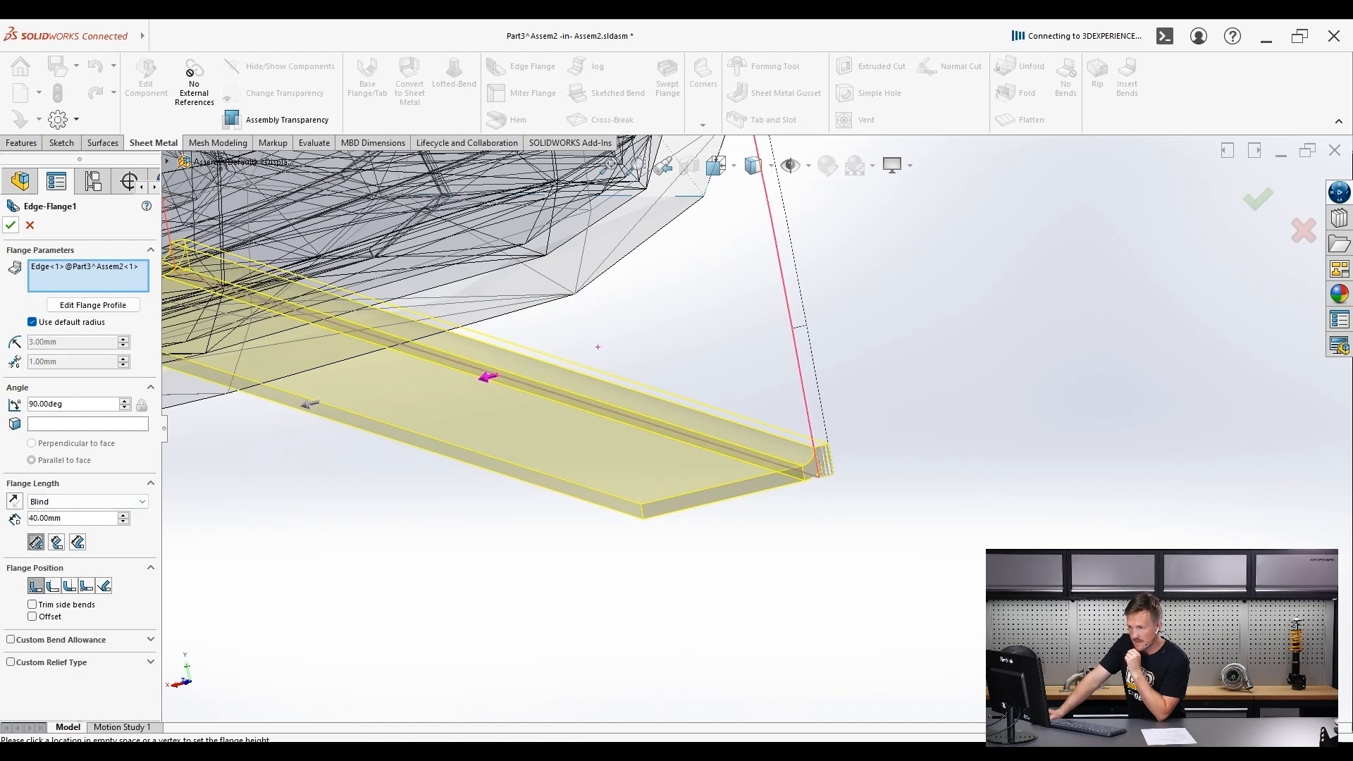
{"action": "left_click", "coordinate": [11, 225]}
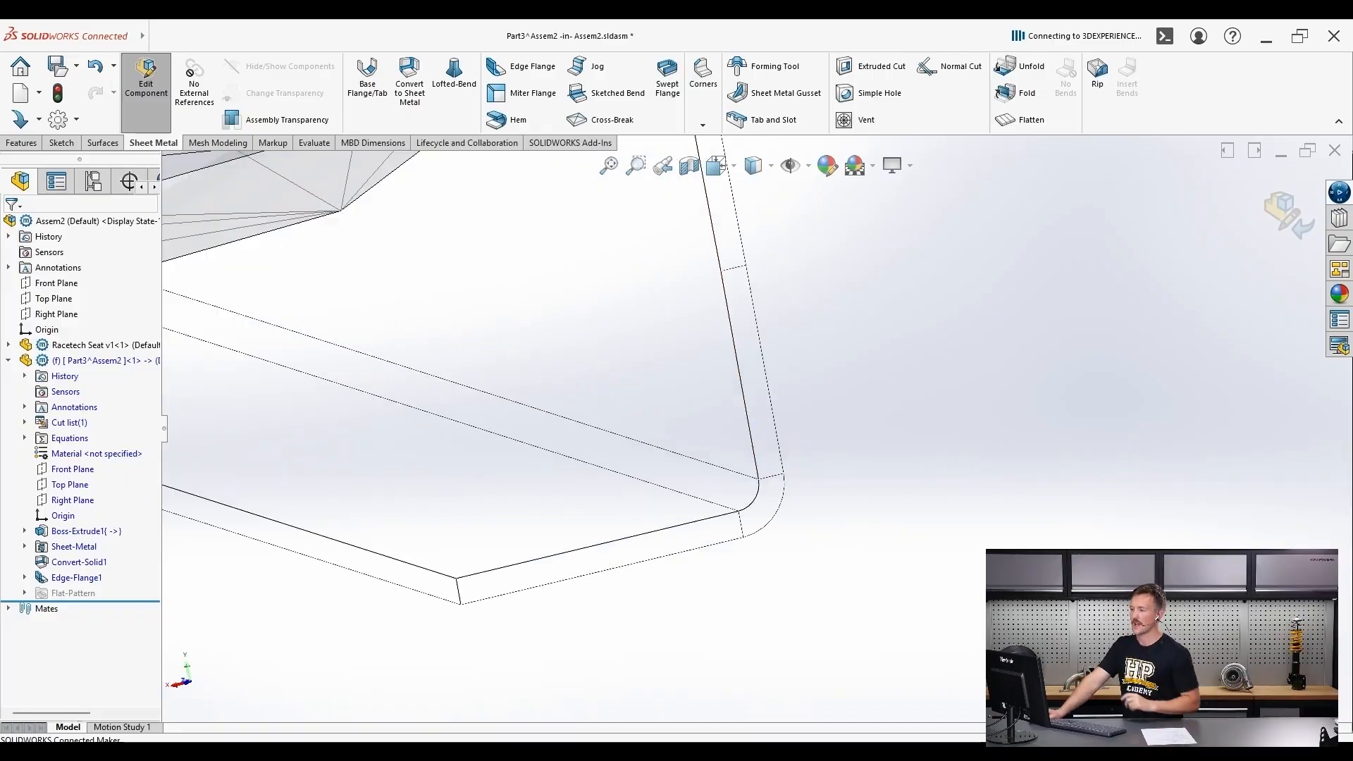
- Inspect the new flange along the bracket's lower edge and how it sits beneath the seat
{"action": "scroll", "coordinate": [751, 437], "scroll_direction": "up", "scroll_amount": 6}
{"action": "middle_click_drag", "start_coordinate": [750, 437], "coordinate": [705, 522]}
{"action": "scroll", "coordinate": [606, 451], "scroll_direction": "down", "scroll_amount": 5}
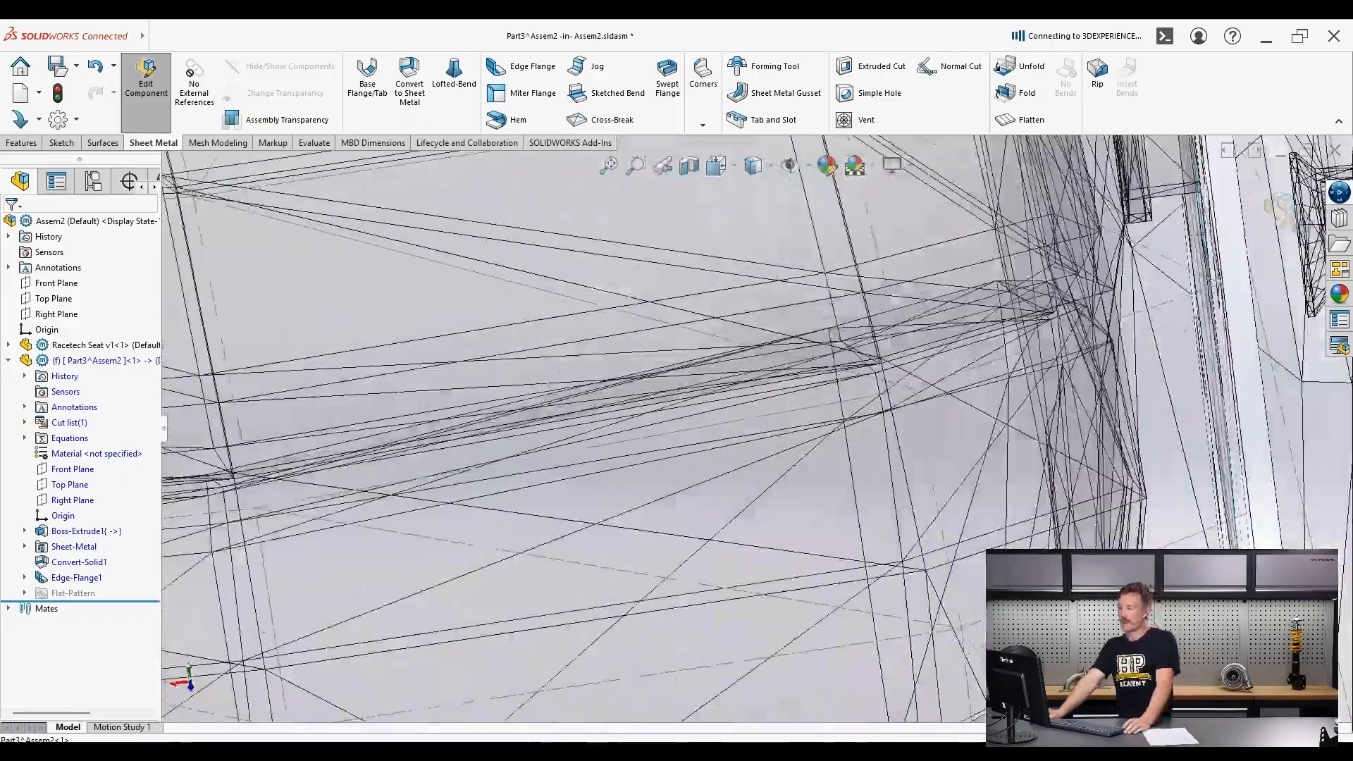
{"action": "scroll", "coordinate": [704, 437], "scroll_direction": "up", "scroll_amount": 5}
{"action": "middle_click_drag", "start_coordinate": [705, 437], "coordinate": [617, 490]}
{"action": "scroll", "coordinate": [705, 422], "scroll_direction": "up", "scroll_amount": 5}
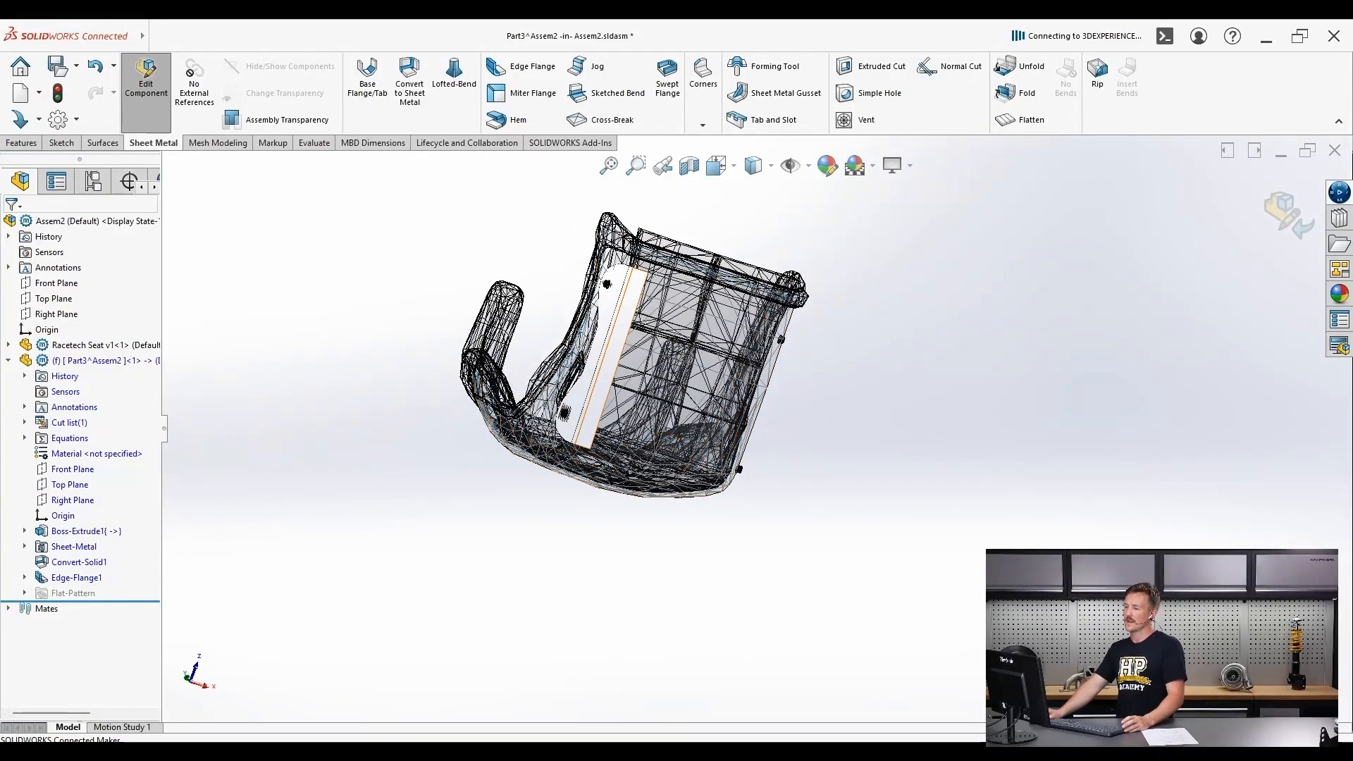
{"action": "middle_click_drag", "start_coordinate": [606, 395], "coordinate": [536, 479]}
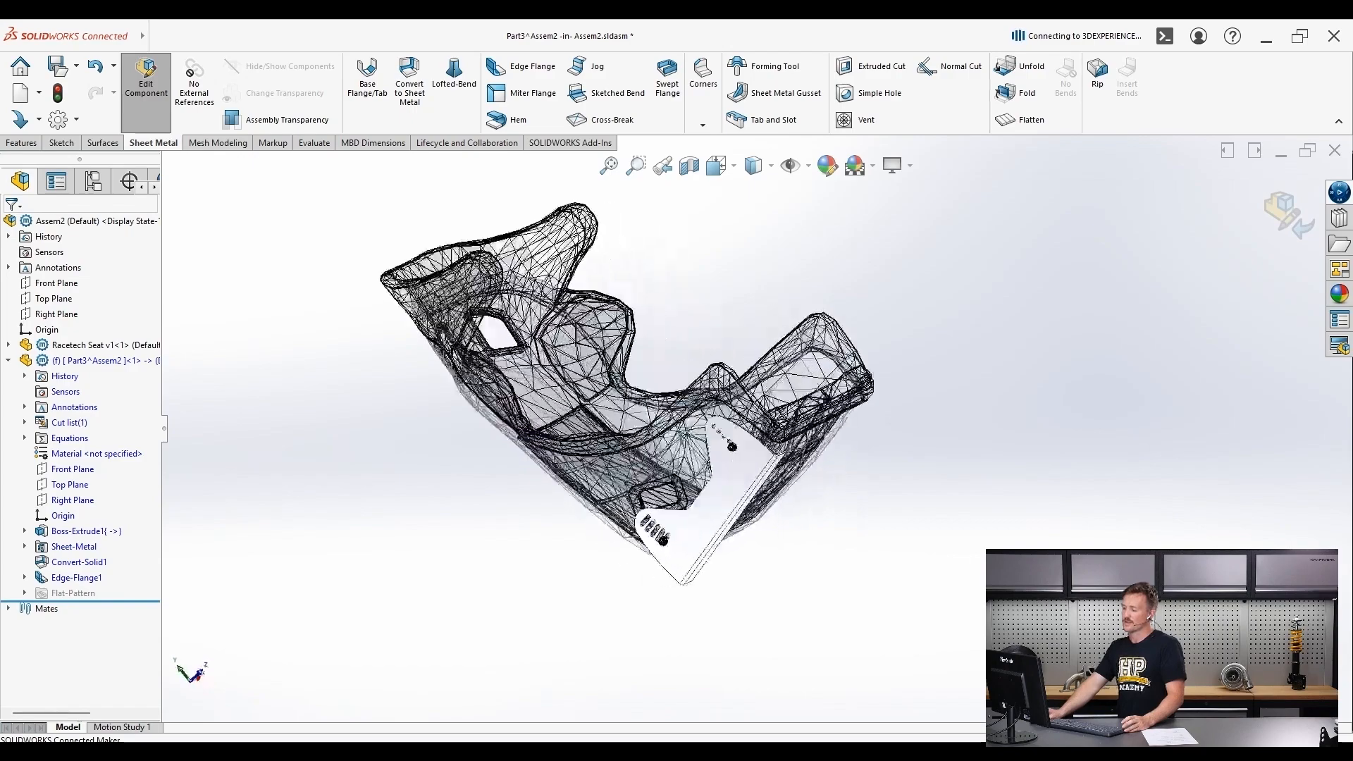
{"action": "middle_click_drag", "start_coordinate": [634, 465], "coordinate": [494, 465]}
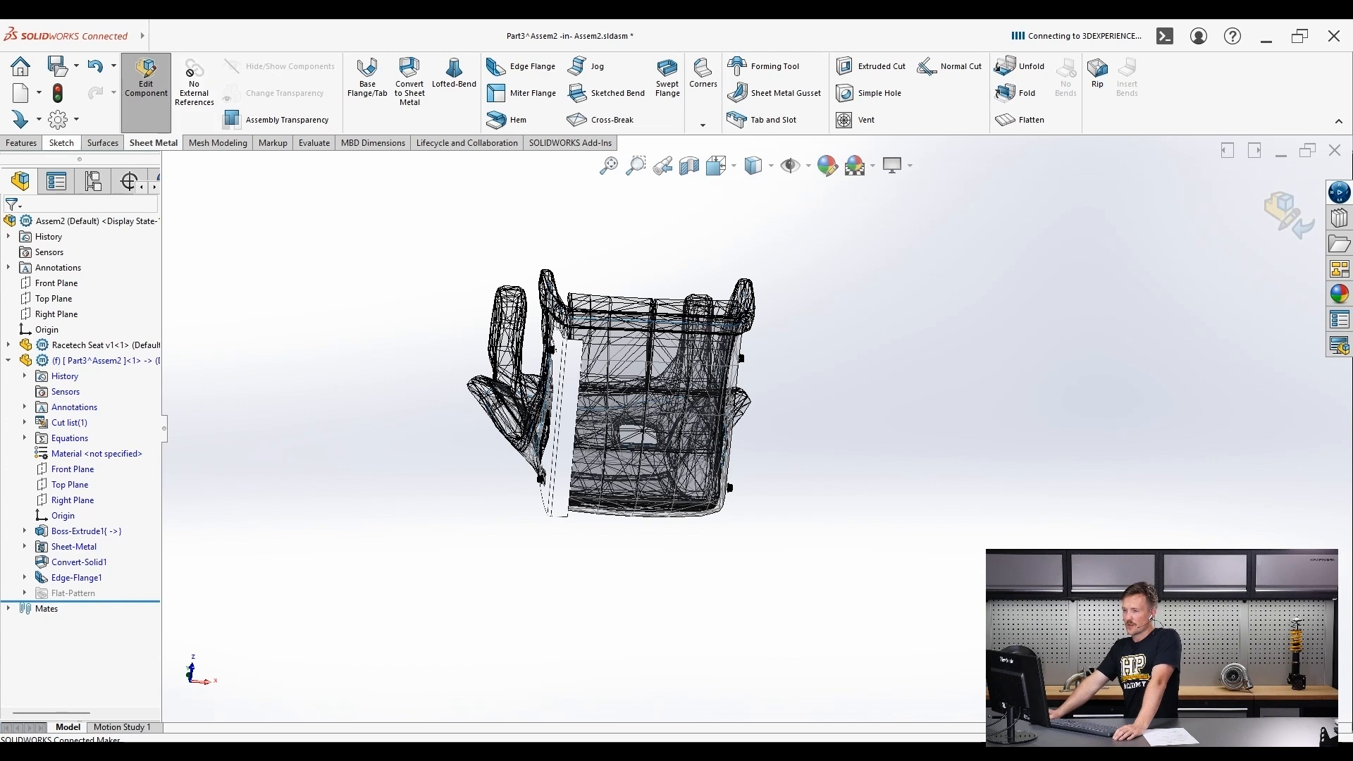
- Begin an extruded feature with a new sketch on the underside of the bracket's flange
{"action": "left_click", "coordinate": [61, 142]}
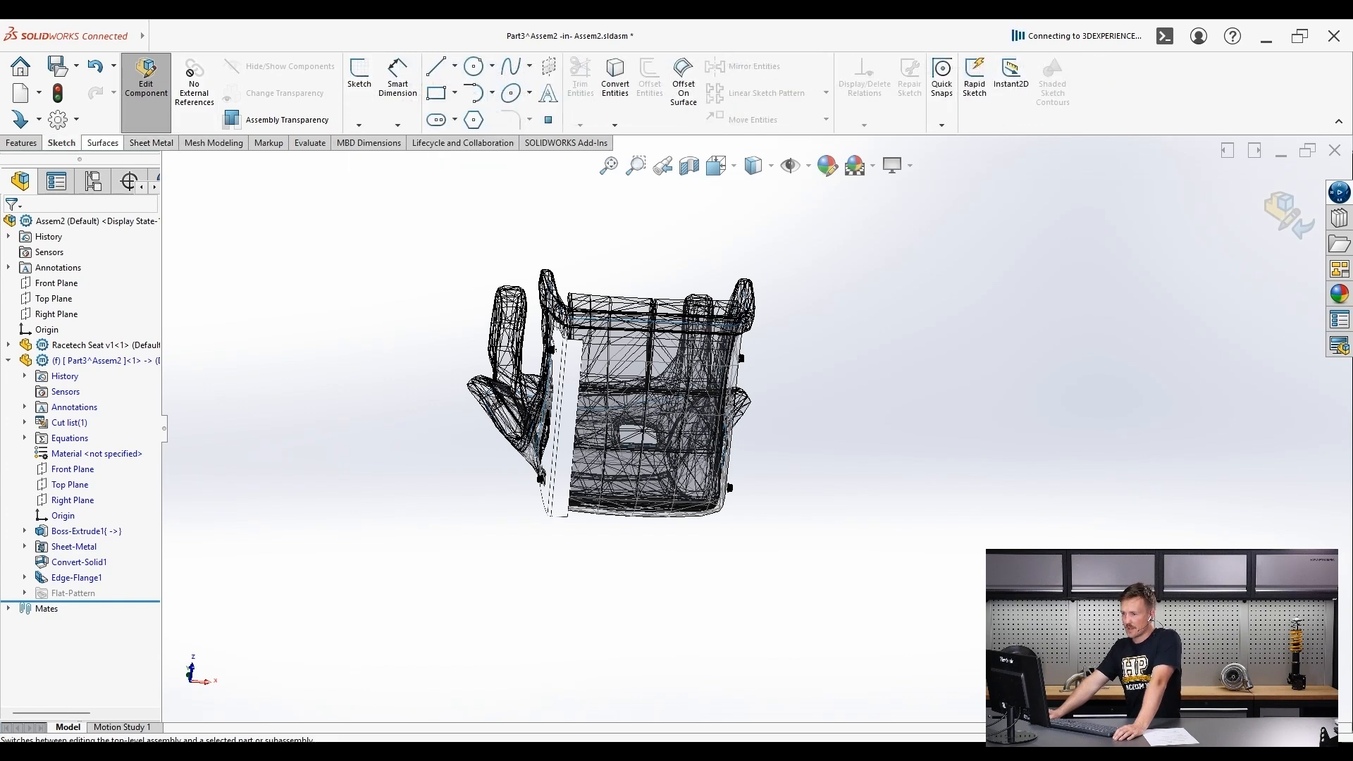
{"action": "left_click", "coordinate": [21, 142]}
{"action": "left_click", "coordinate": [365, 79]}
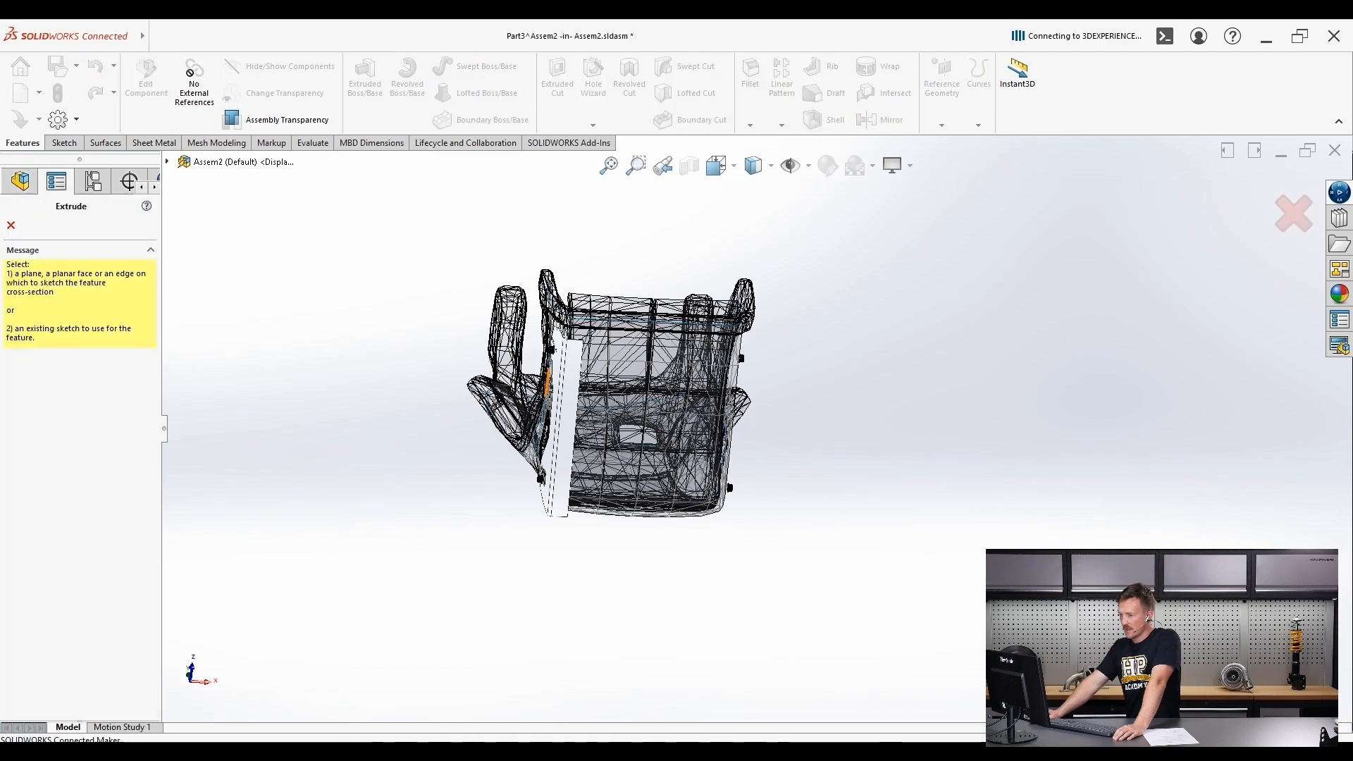
{"action": "scroll", "coordinate": [595, 386], "scroll_direction": "down", "scroll_amount": 5}
{"action": "left_click", "coordinate": [595, 387]}
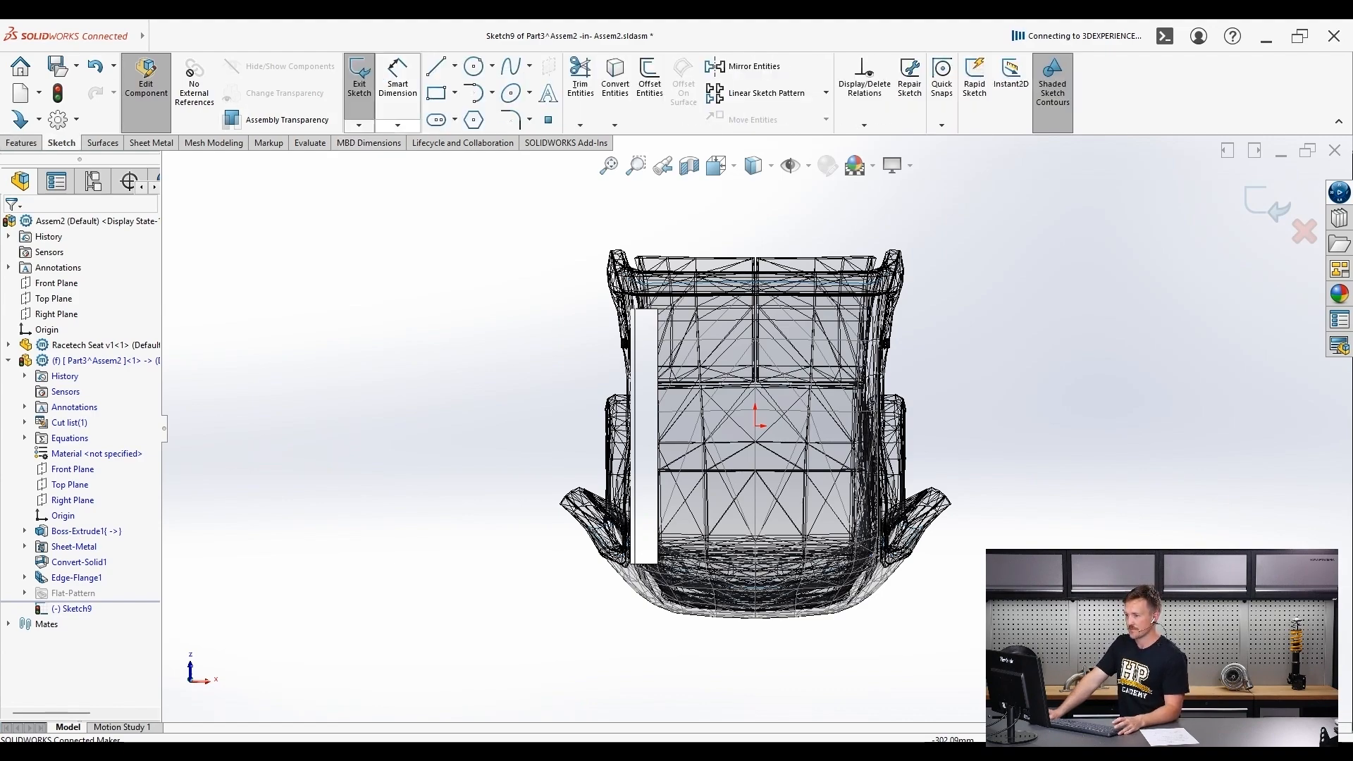
- Sketch a centerpoint slot across the flange's rear end, about 15.6 mm between arc centres and about 20.8 mm wide
{"action": "left_click", "coordinate": [437, 120]}
{"action": "scroll", "coordinate": [668, 592], "scroll_direction": "down", "scroll_amount": 5}
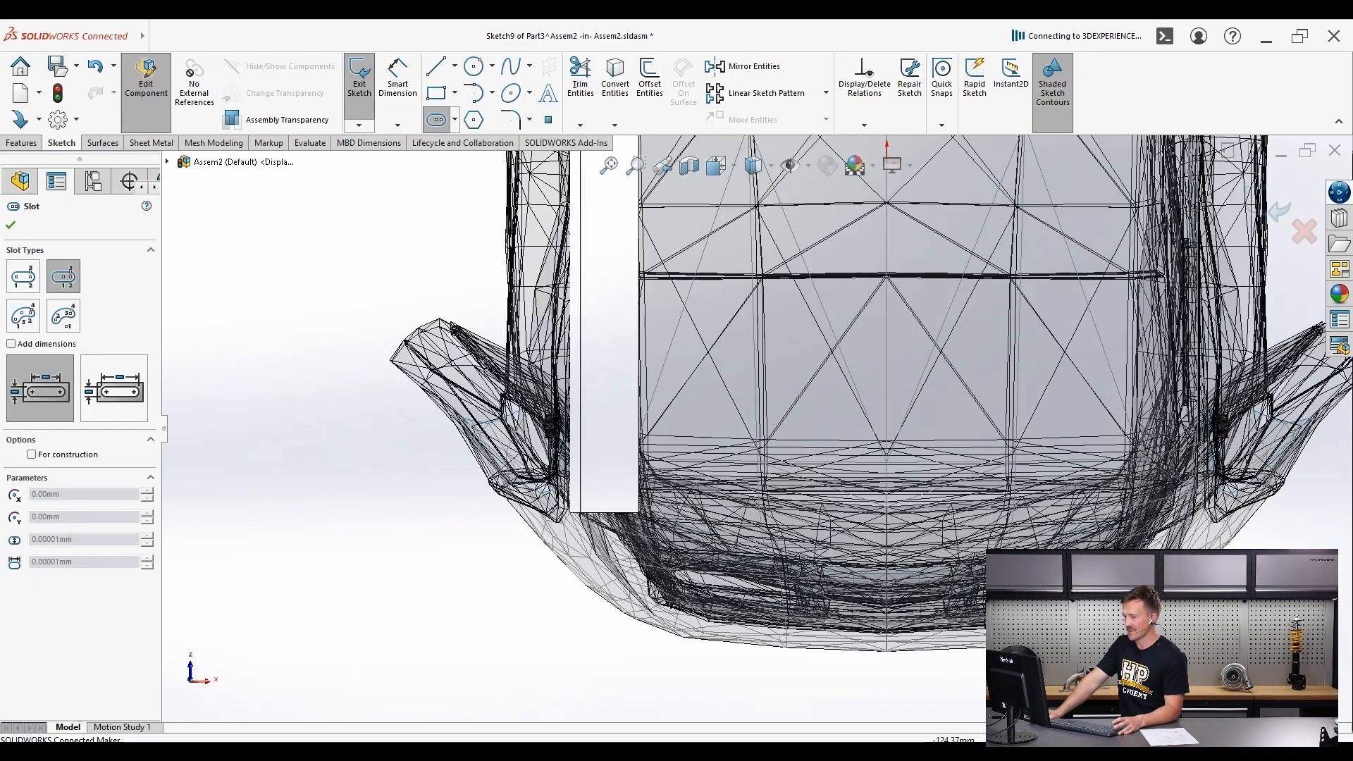
{"action": "scroll", "coordinate": [564, 476], "scroll_direction": "down", "scroll_amount": 3}
{"action": "left_click", "coordinate": [608, 449]}
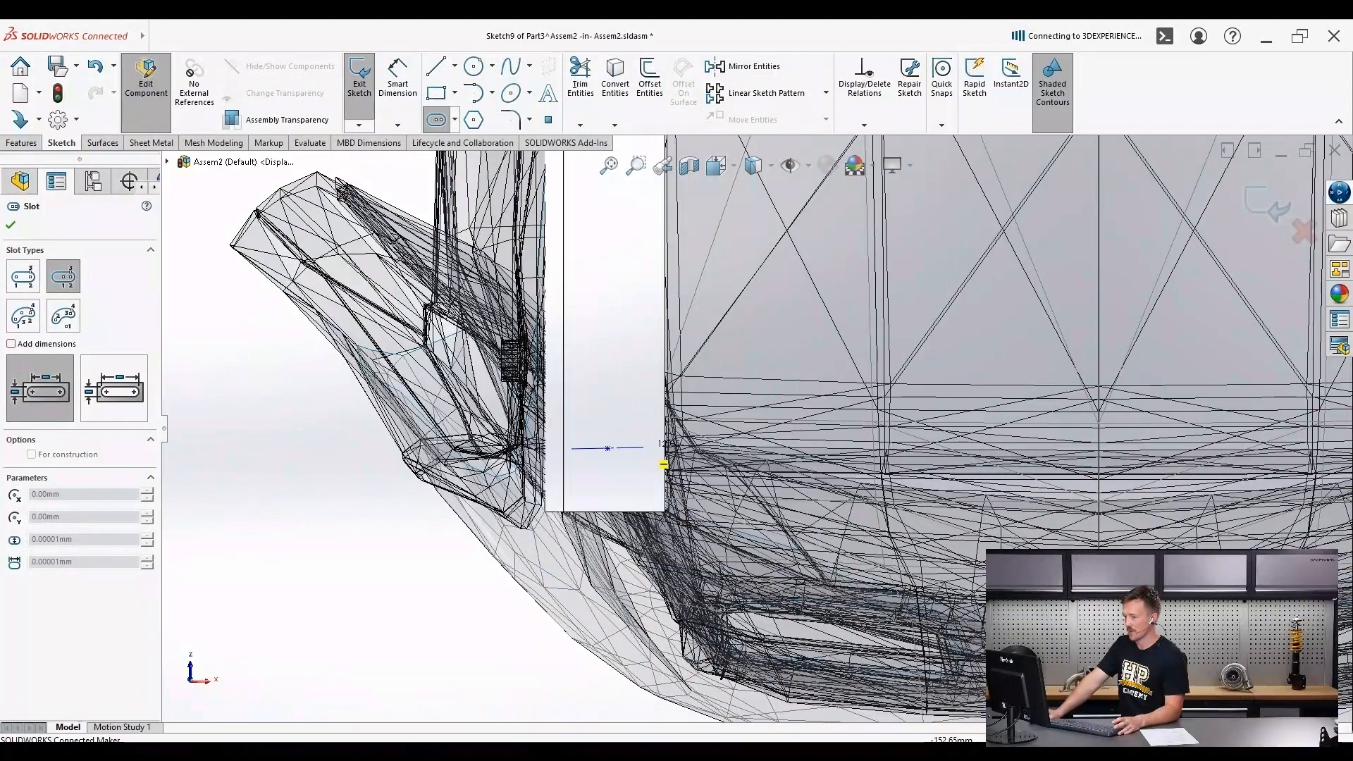
{"action": "left_click", "coordinate": [631, 448]}
{"action": "left_click", "coordinate": [596, 481]}
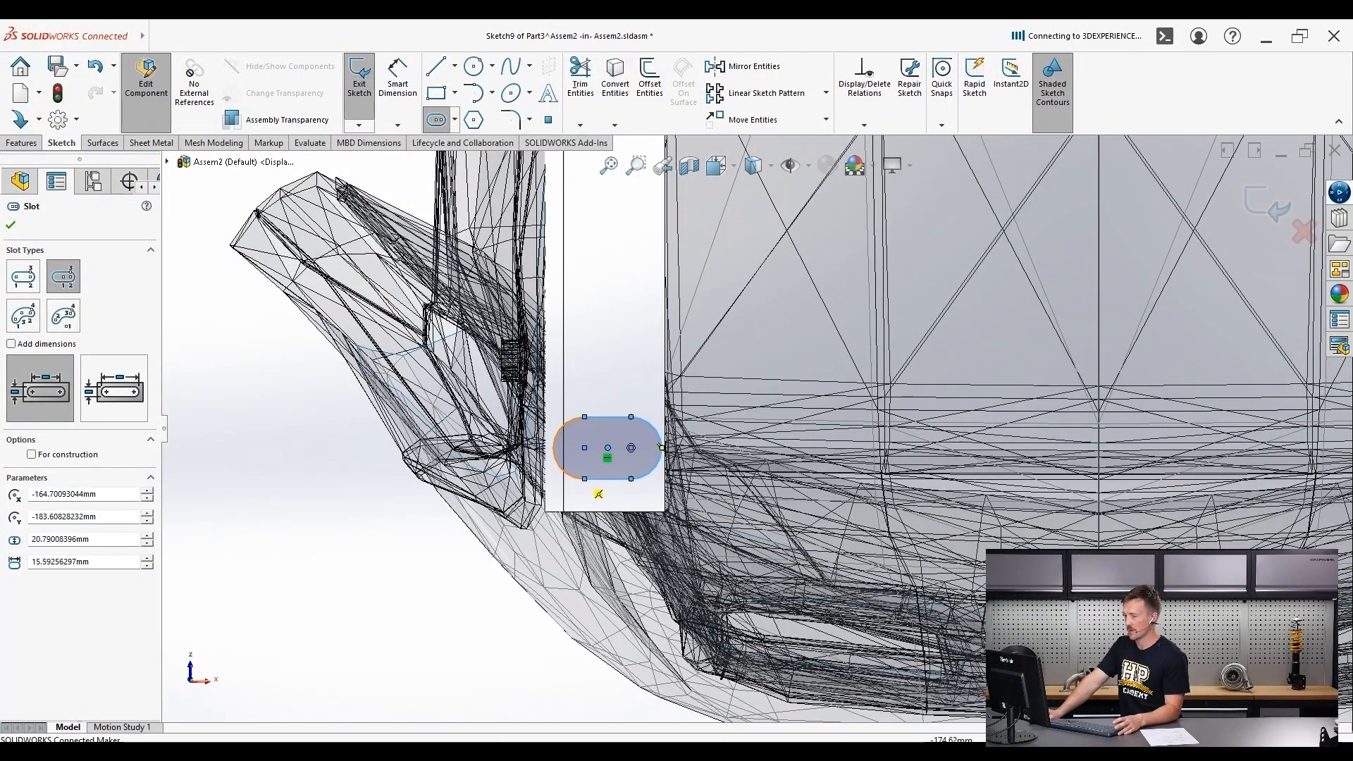
{"action": "key", "text": "Escape"}
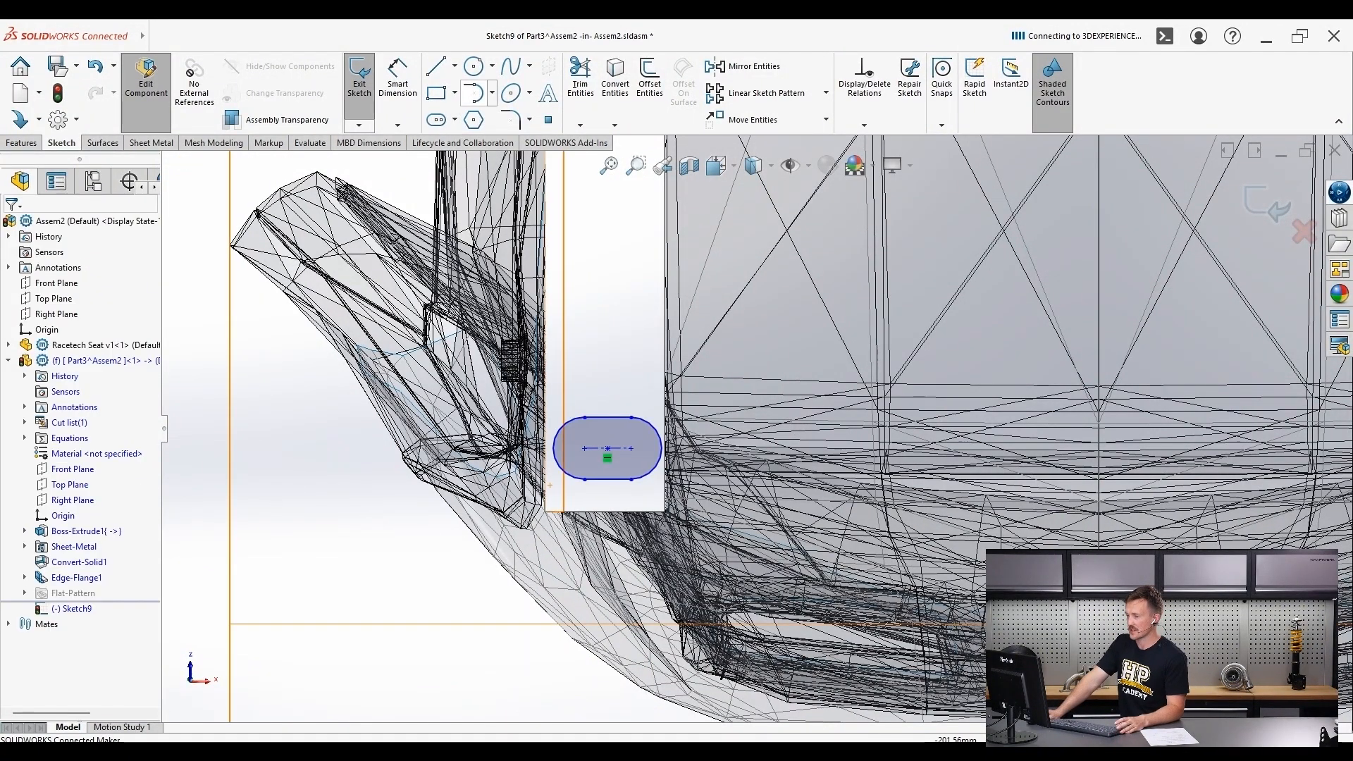
- Try to dimension the slot's distance from the flange's rear end edge
{"action": "key", "text": "d"}
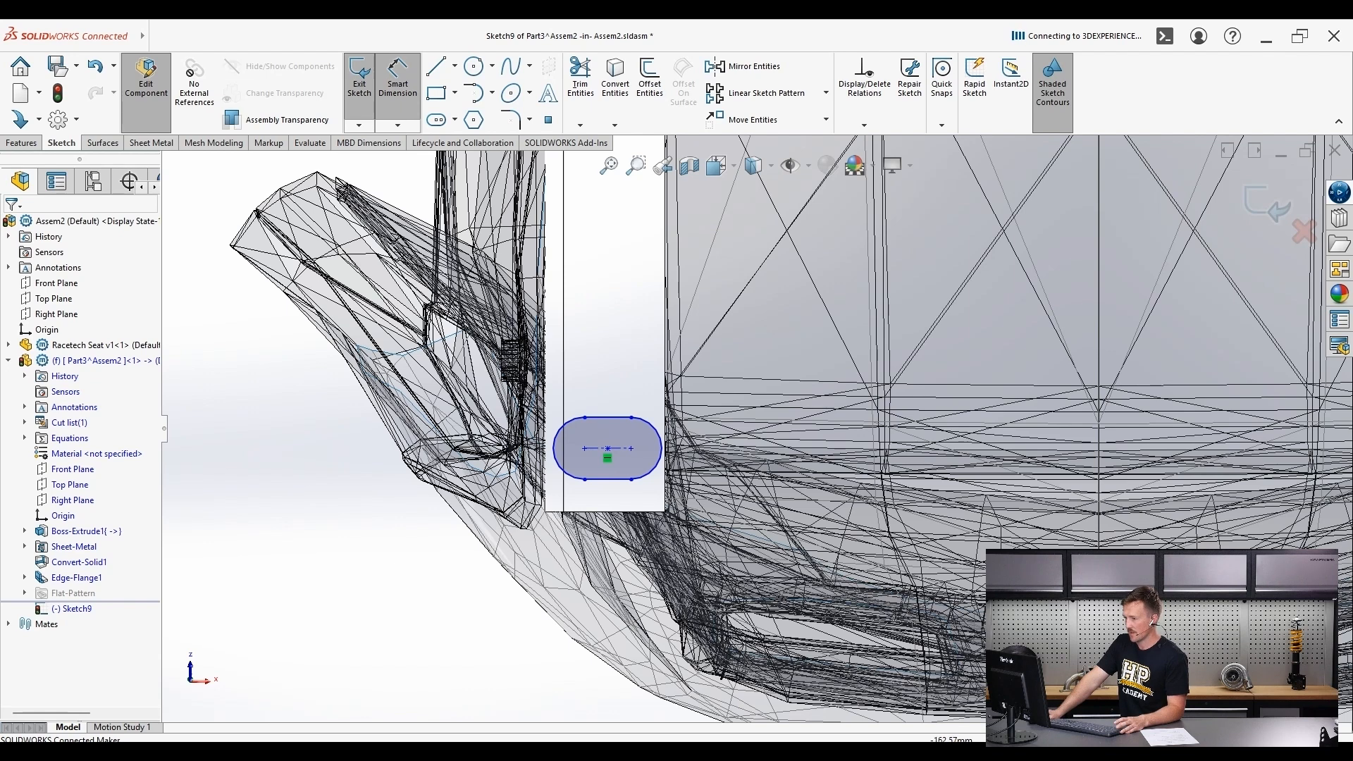
{"action": "left_click", "coordinate": [608, 448]}
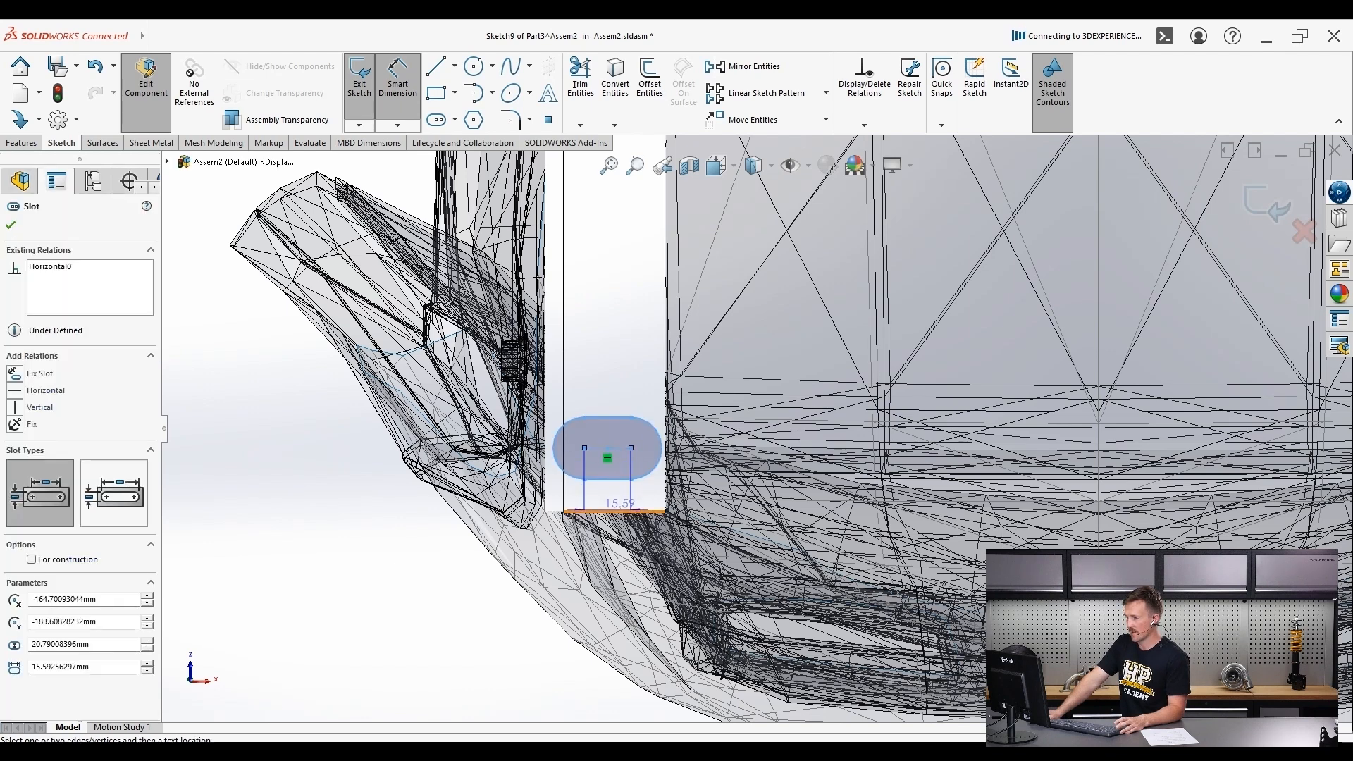
{"action": "left_click", "coordinate": [620, 513]}
{"action": "left_click", "coordinate": [711, 479]}
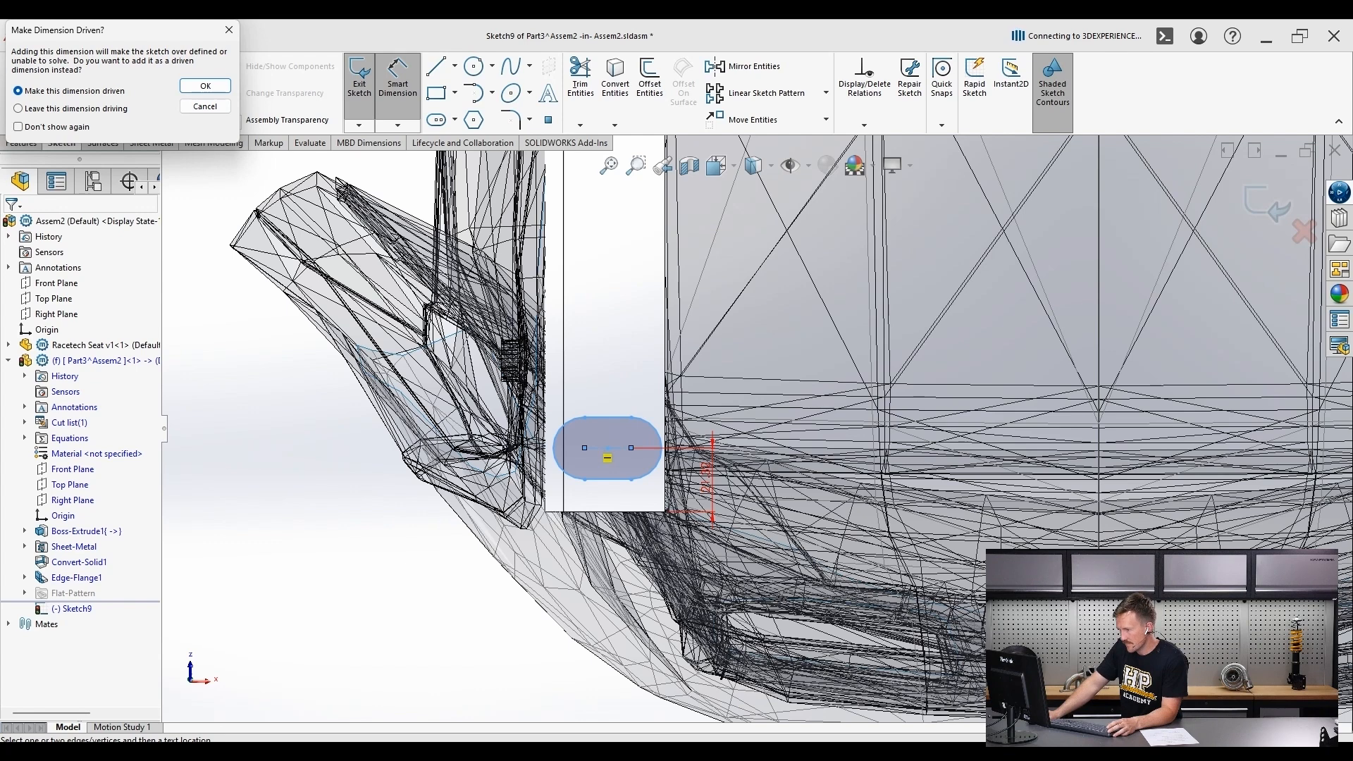
{"action": "left_click", "coordinate": [205, 107]}
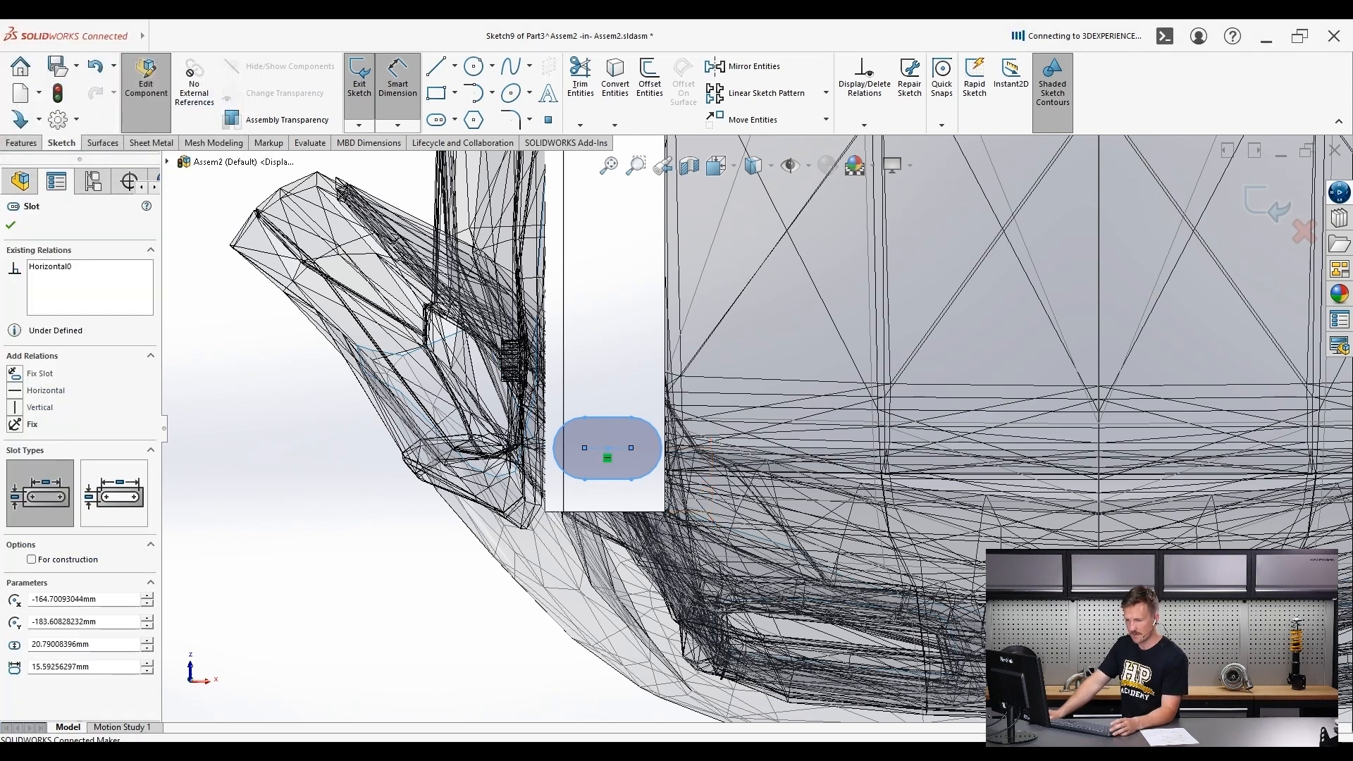
{"action": "left_click", "coordinate": [10, 225]}
- Dimension the slot's centre-to-centre length as 10 mm
{"action": "left_click", "coordinate": [596, 449]}
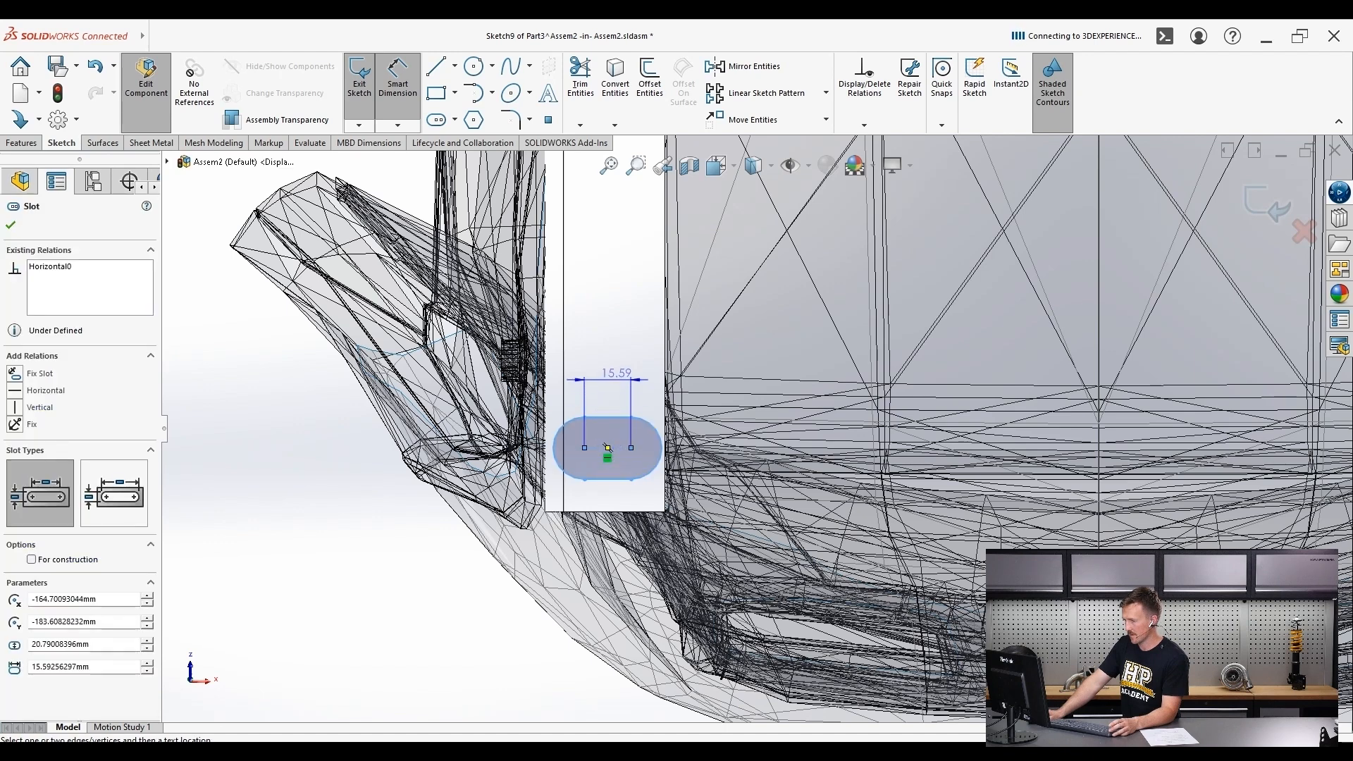
{"action": "left_click", "coordinate": [616, 375]}
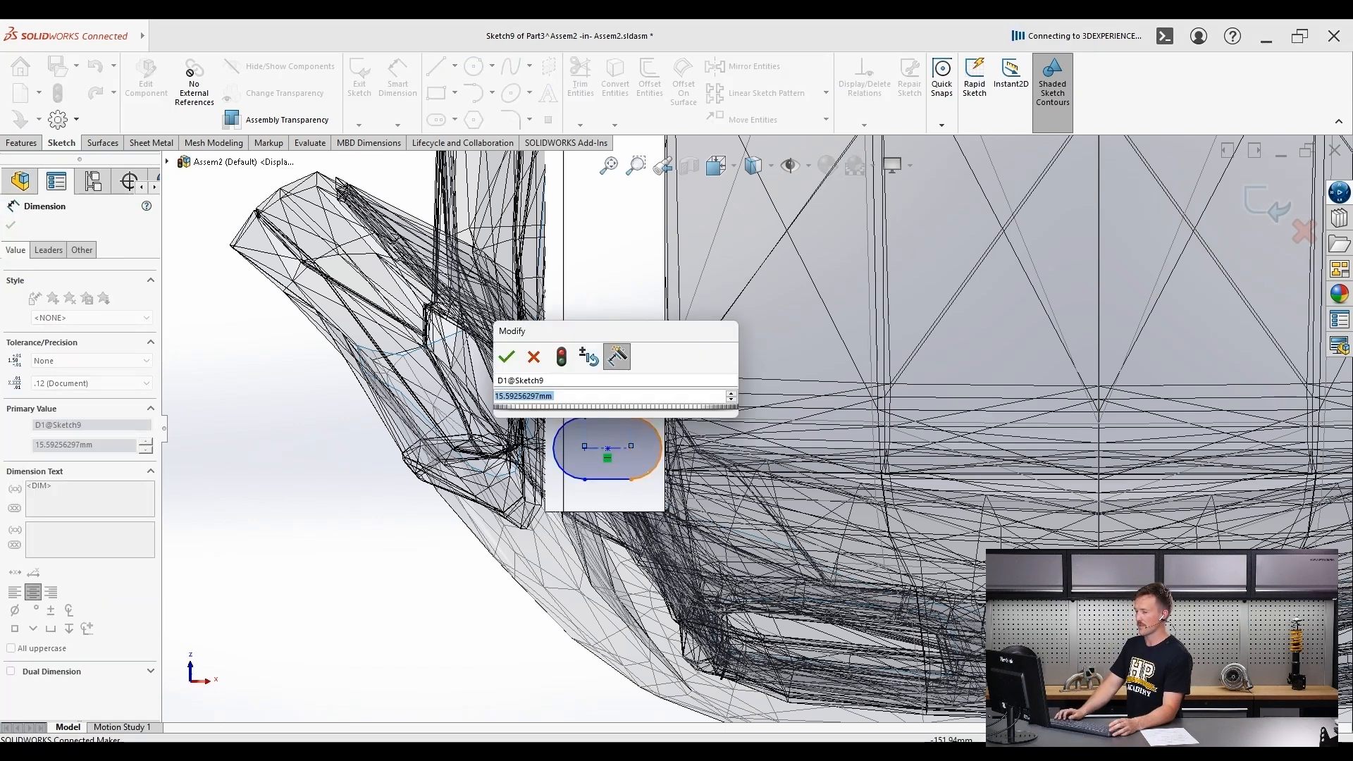
{"action": "type", "text": "10"}
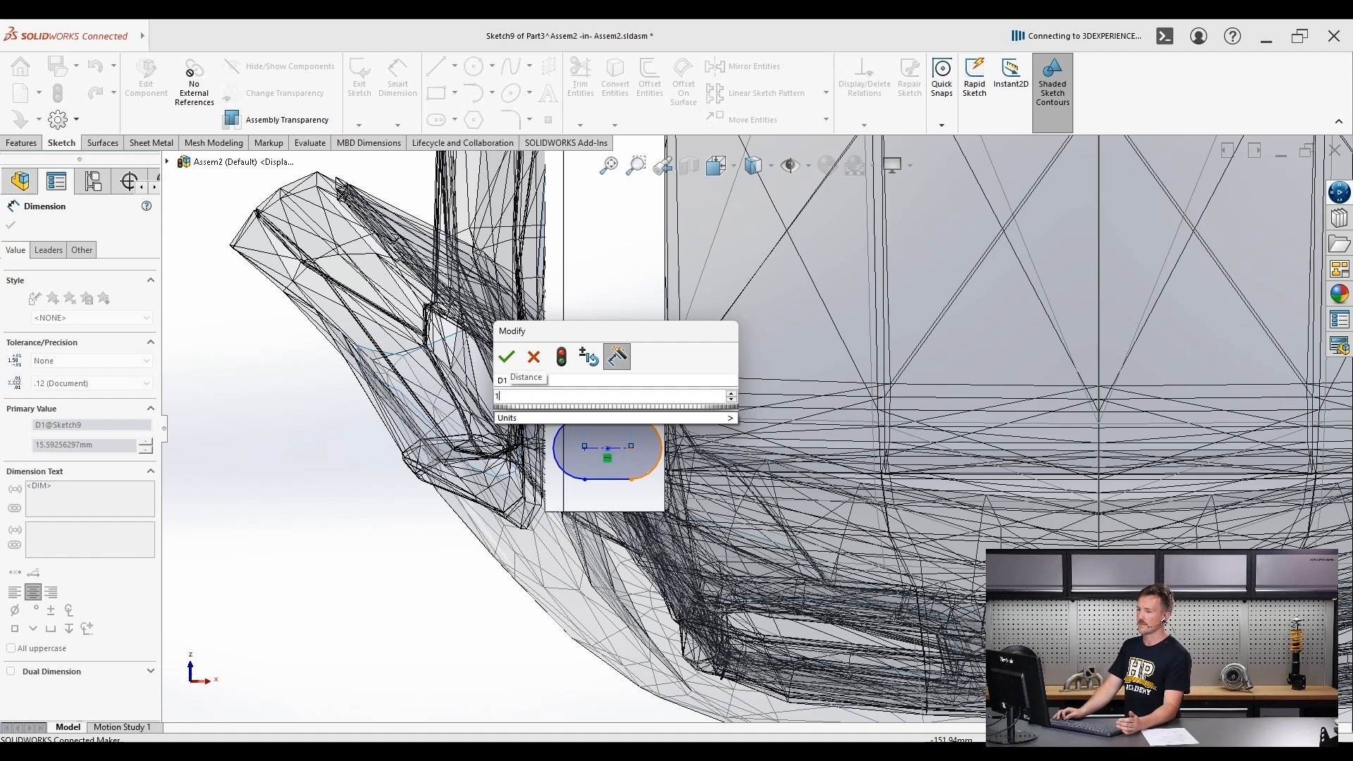
{"action": "key", "text": "Return"}
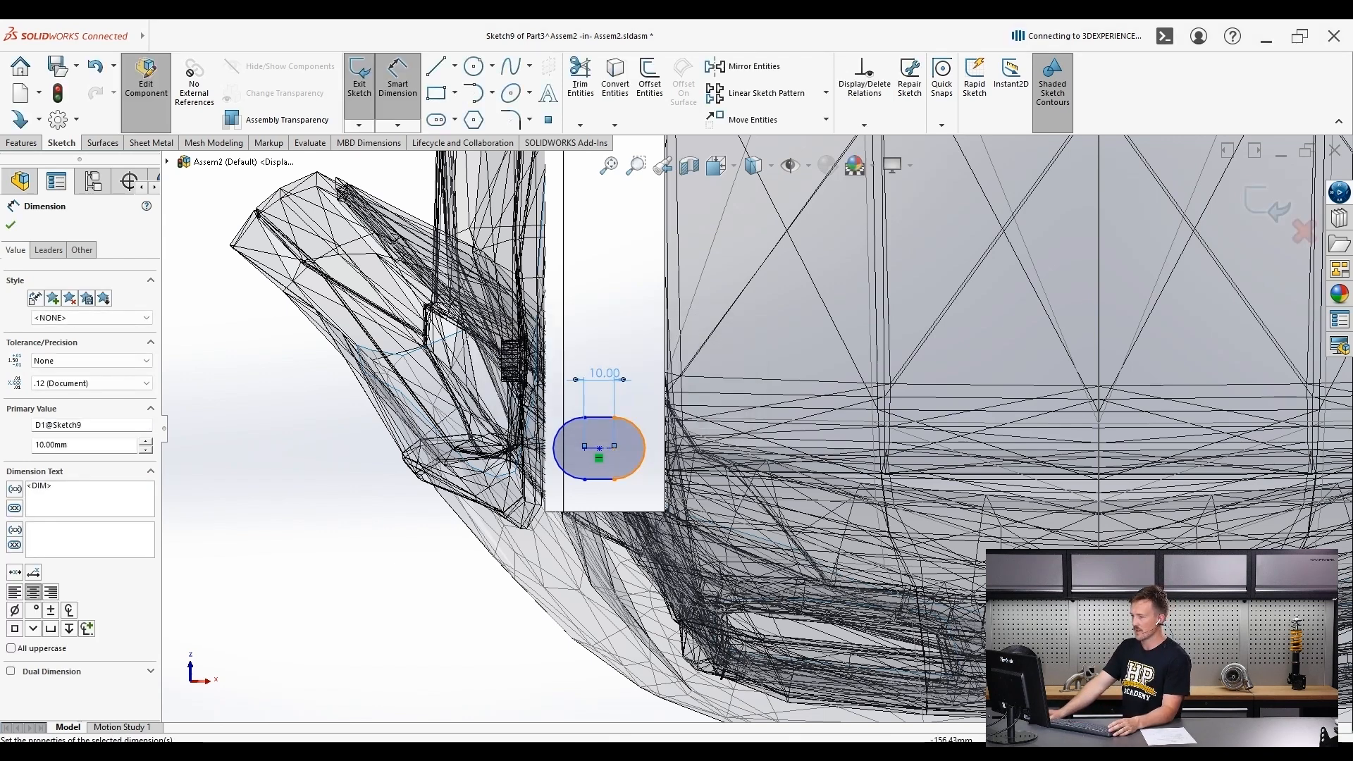
- Dimension the radius of the slot's rounded end as 5.25 mm
{"action": "left_click", "coordinate": [643, 435]}
{"action": "left_click", "coordinate": [697, 381]}
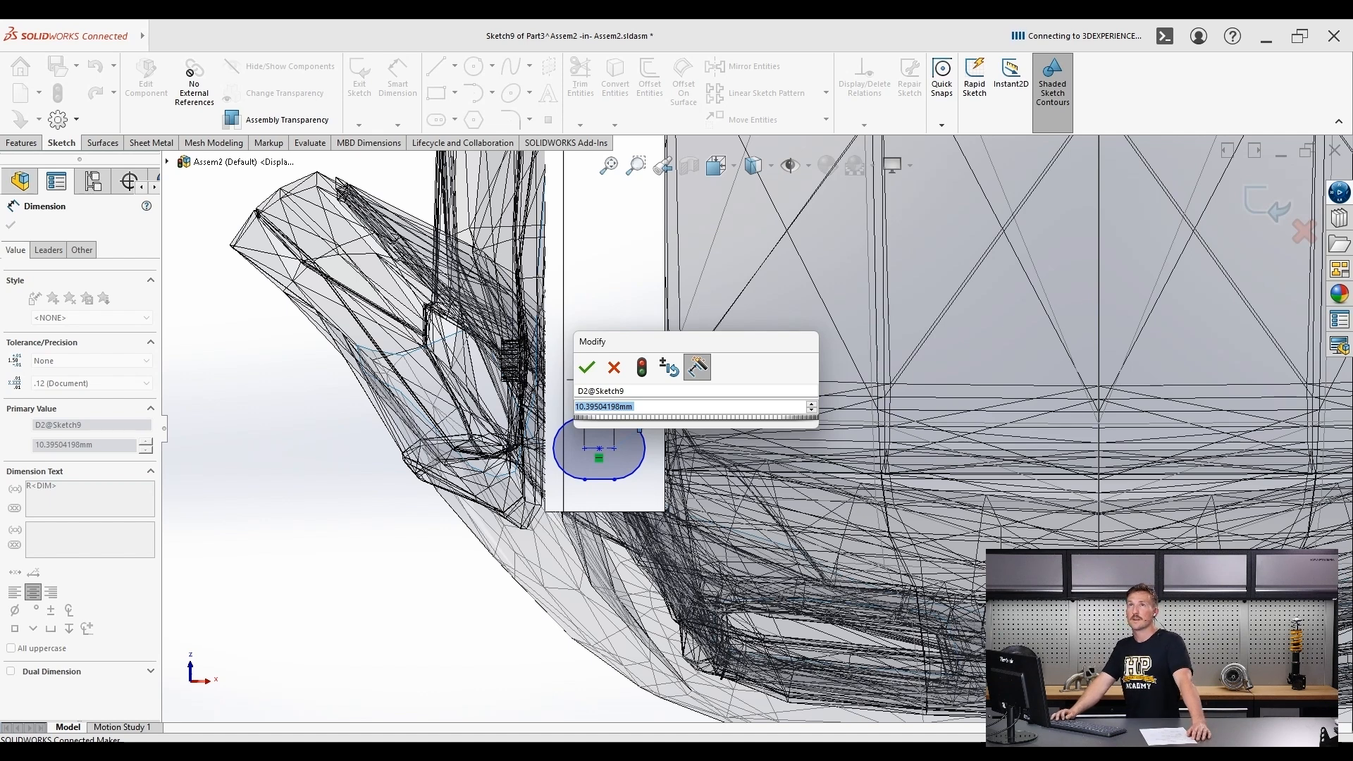
{"action": "type", "text": "10.5"}
{"action": "key", "text": "Return"}
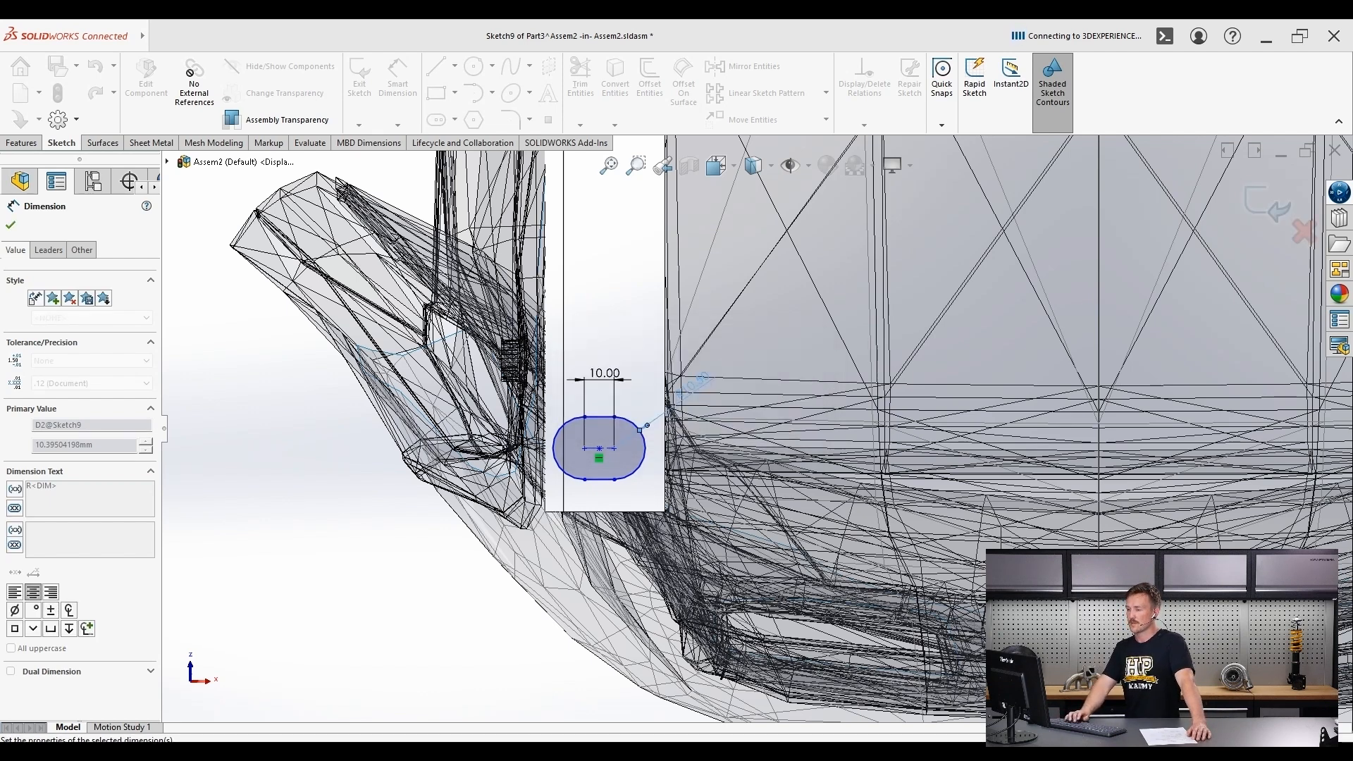
{"action": "left_click", "coordinate": [605, 373]}
{"action": "type", "text": "5."}
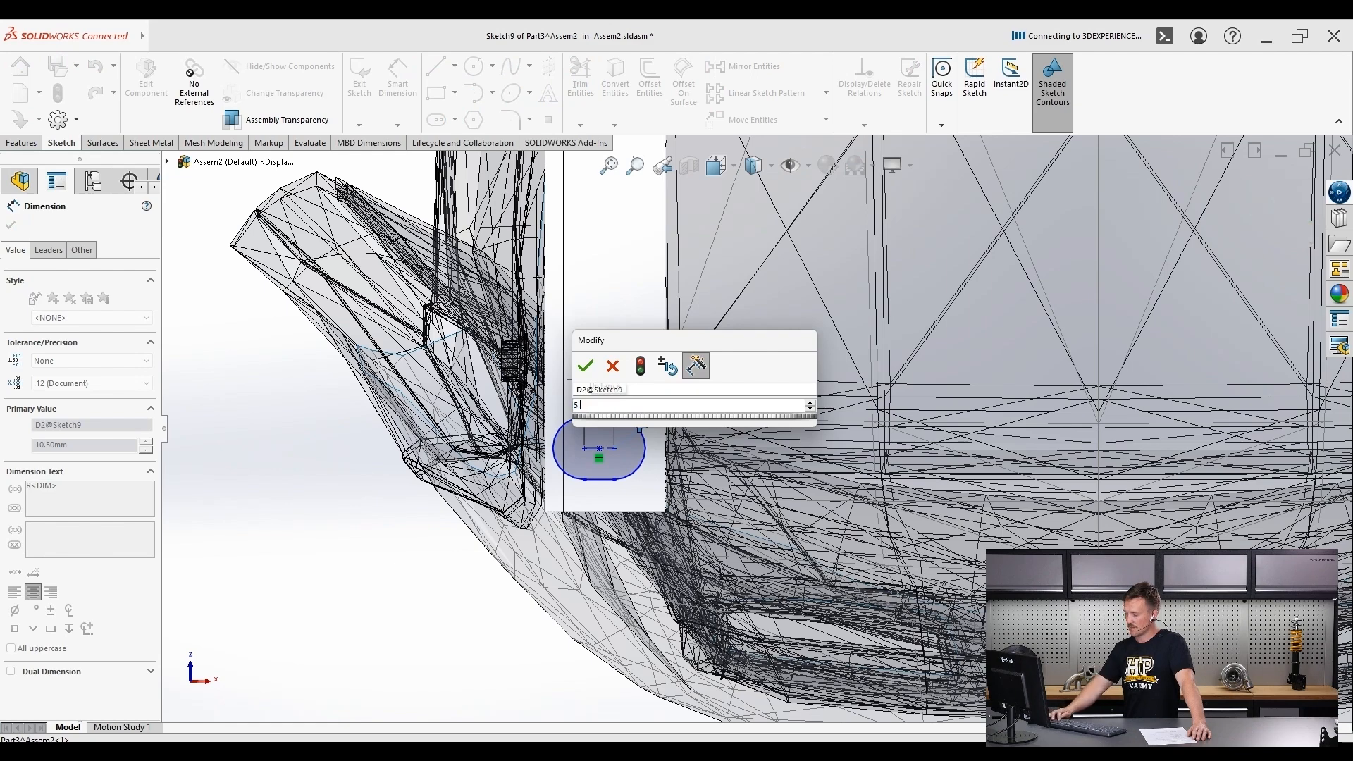
{"action": "type", "text": "25"}
{"action": "key", "text": "Return"}
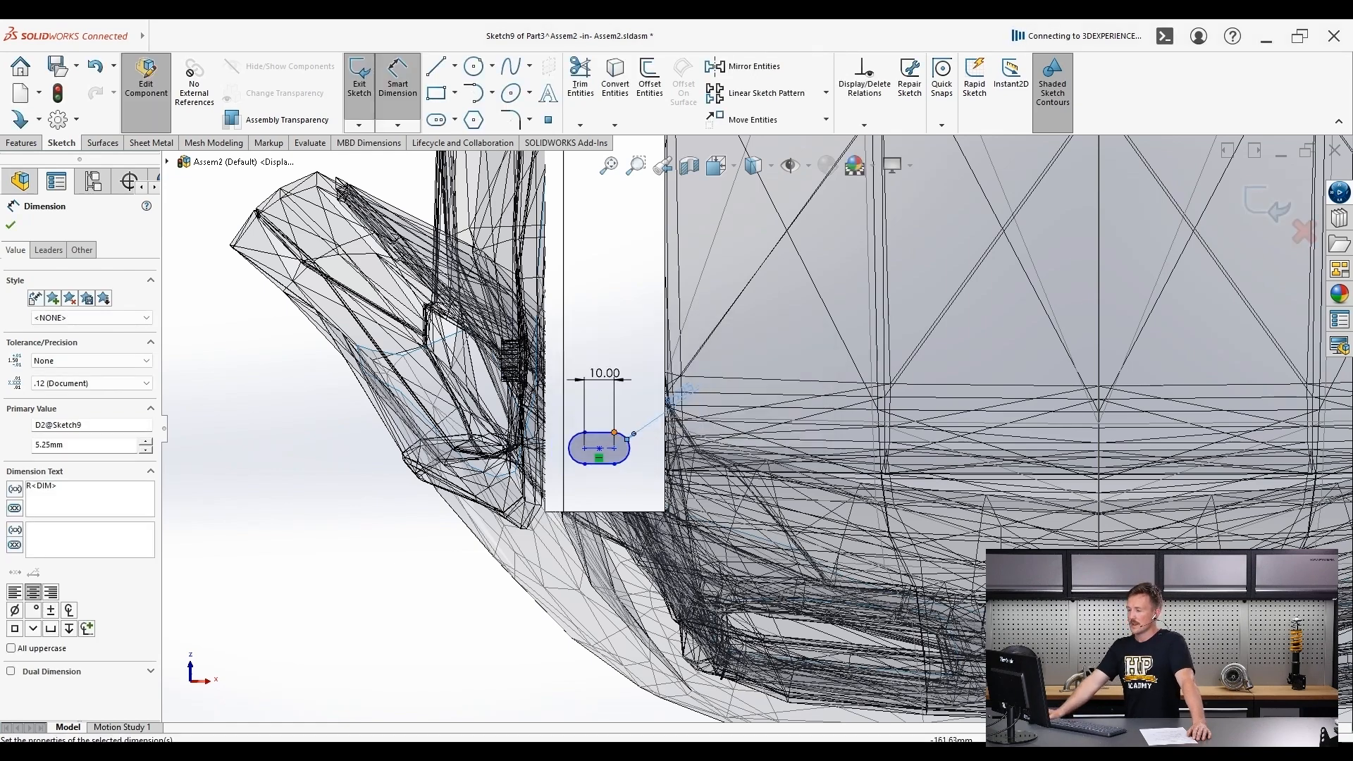
{"action": "scroll", "coordinate": [583, 438], "scroll_direction": "down", "scroll_amount": 3}
{"action": "key", "text": "Escape"}
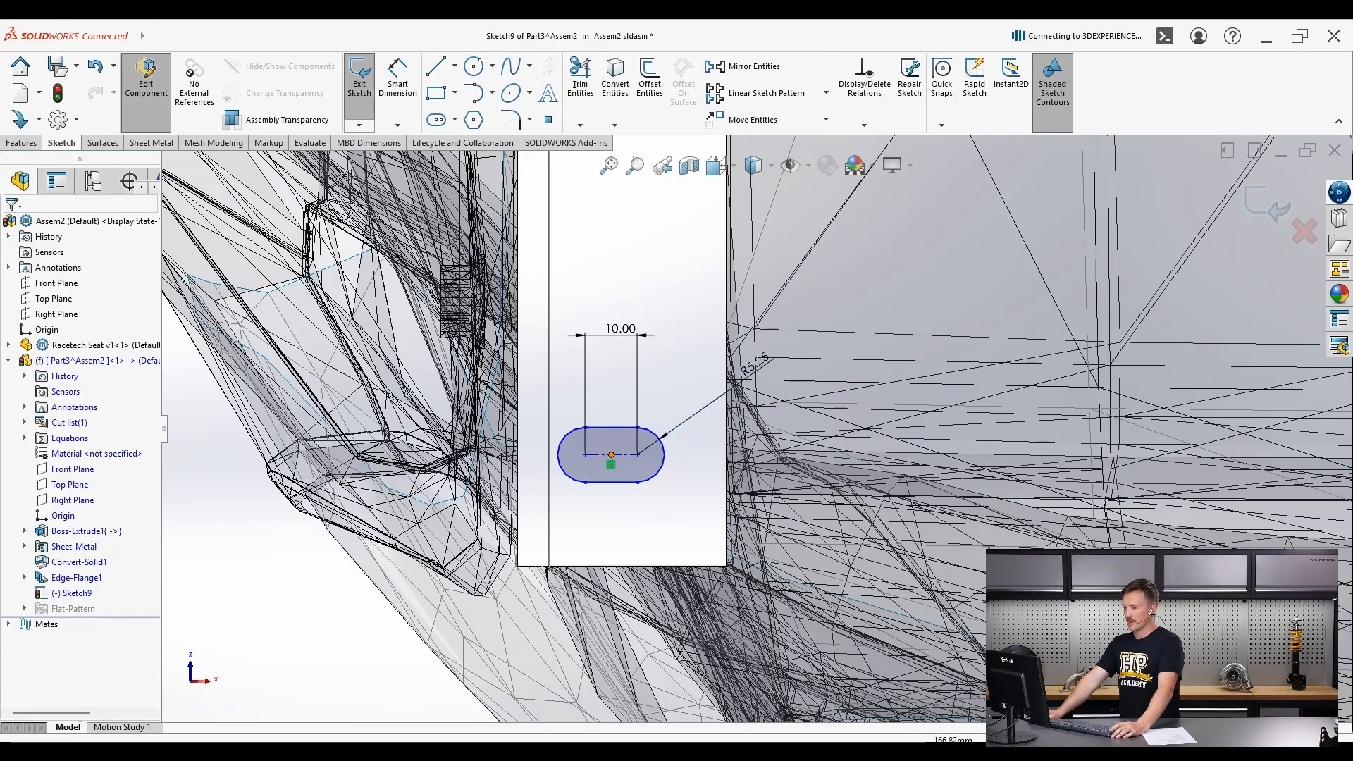
- Move the slot closer to the flange's rear end and dimension its centre 15 mm from the rear edge
{"action": "left_click_drag", "start_coordinate": [611, 455], "coordinate": [632, 483]}
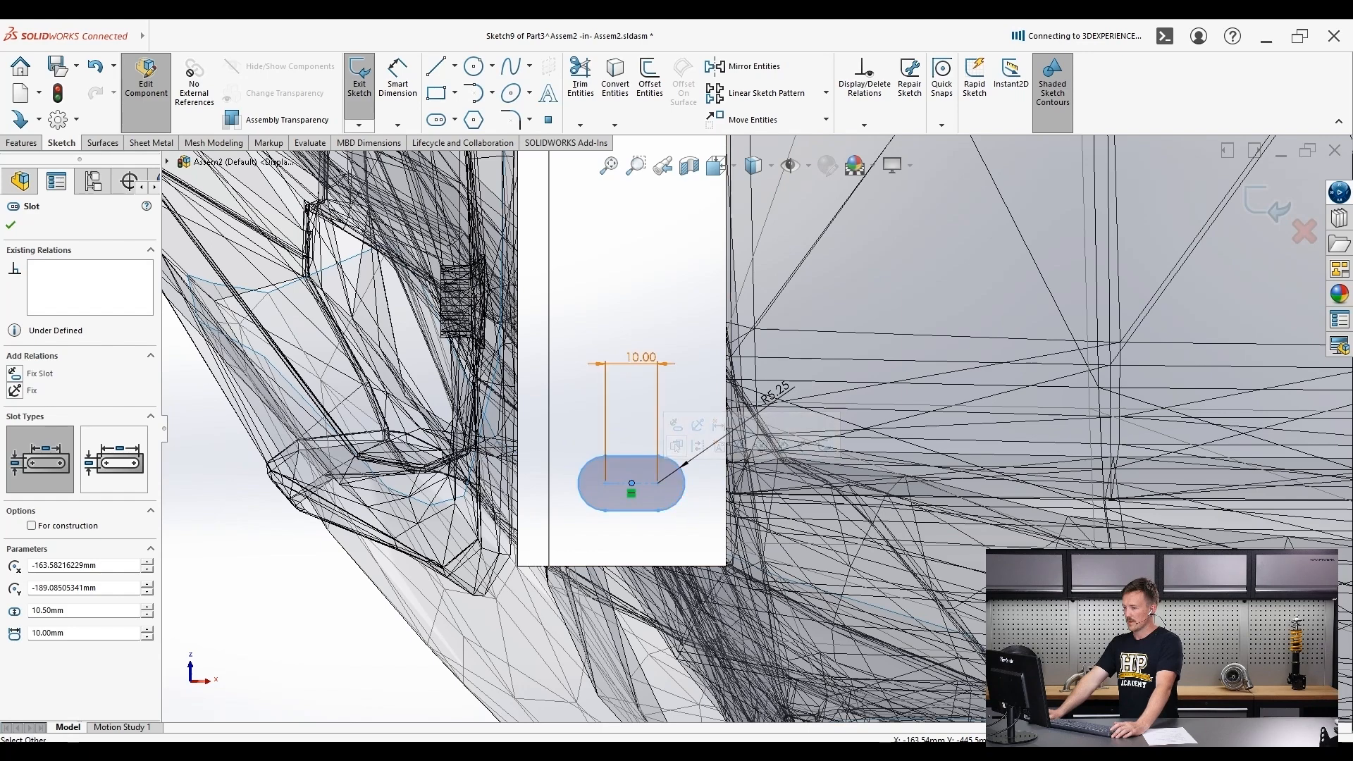
{"action": "scroll", "coordinate": [755, 433], "scroll_direction": "up", "scroll_amount": 3}
{"action": "key", "text": "Escape"}
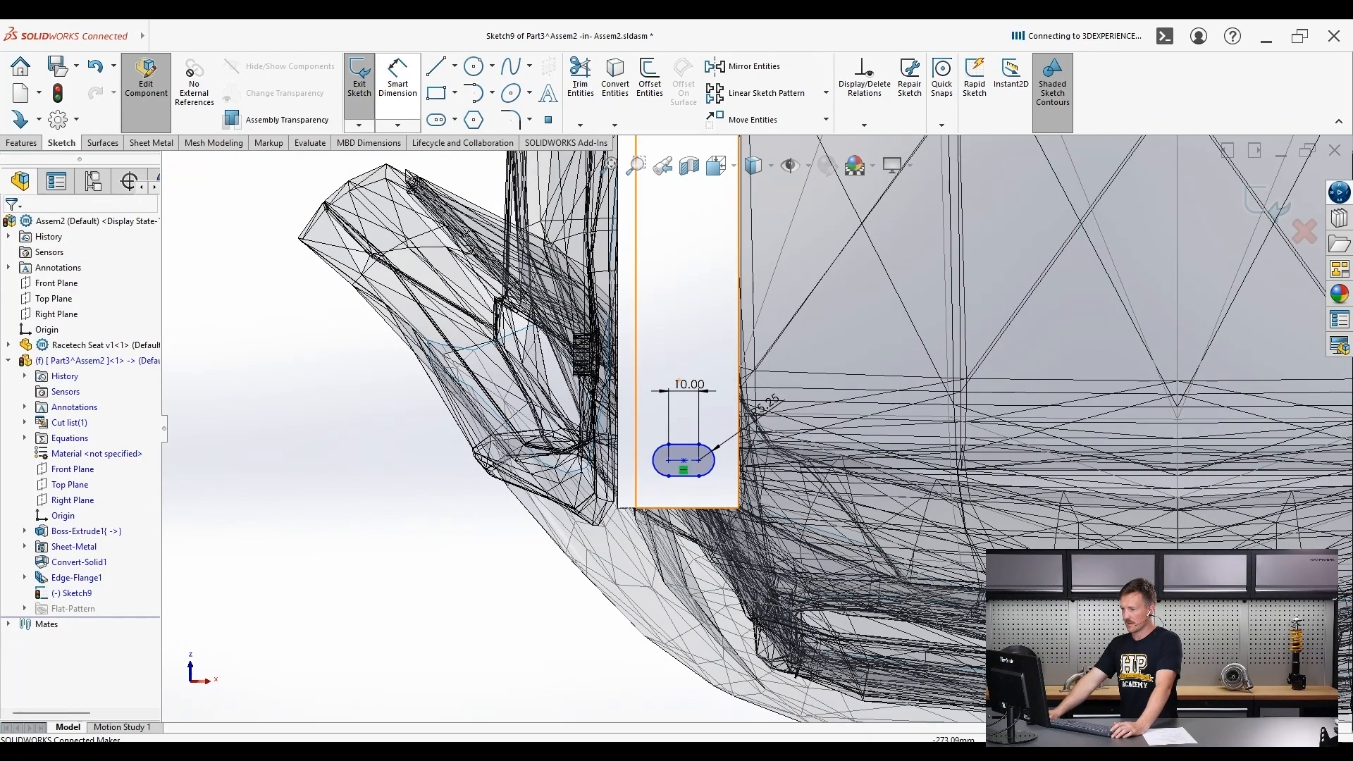
{"action": "left_click", "coordinate": [398, 86]}
{"action": "left_click", "coordinate": [684, 461]}
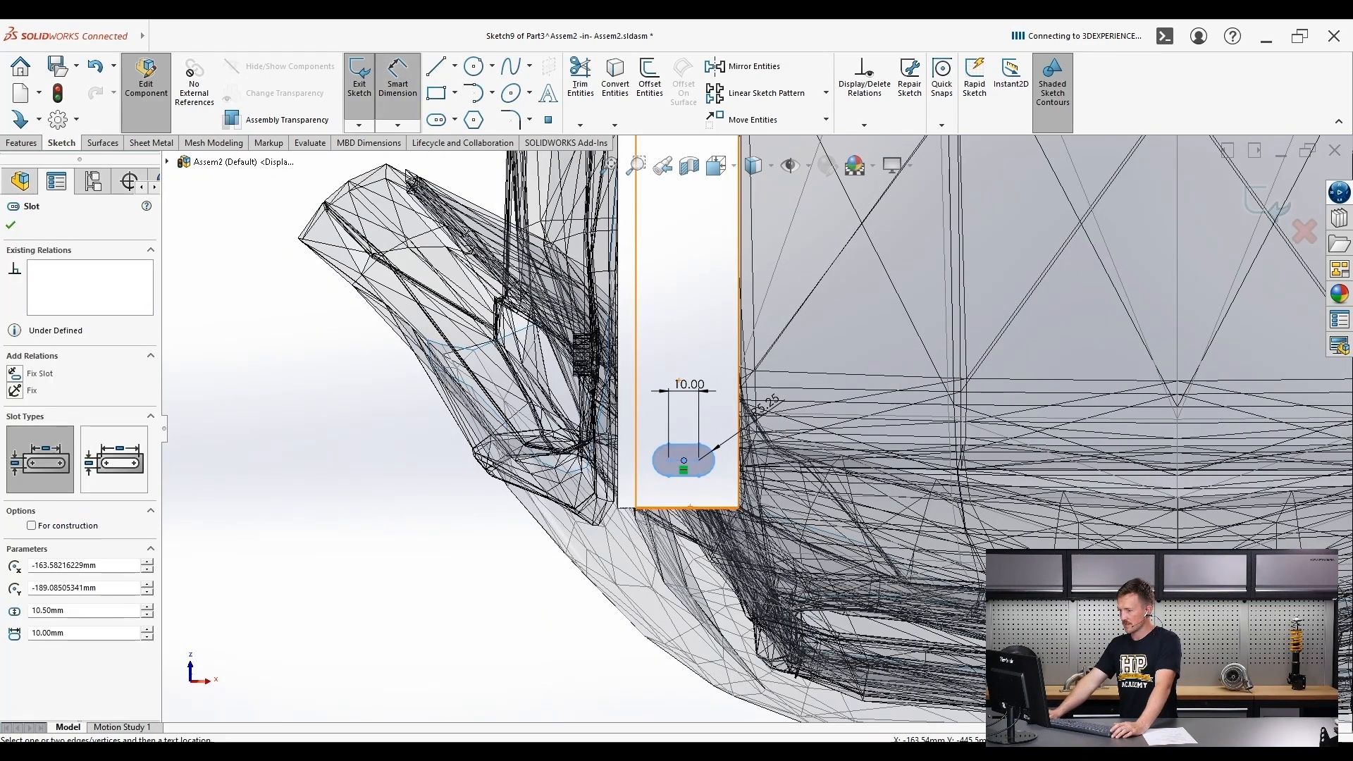
{"action": "left_click", "coordinate": [688, 508]}
{"action": "left_click", "coordinate": [764, 486]}
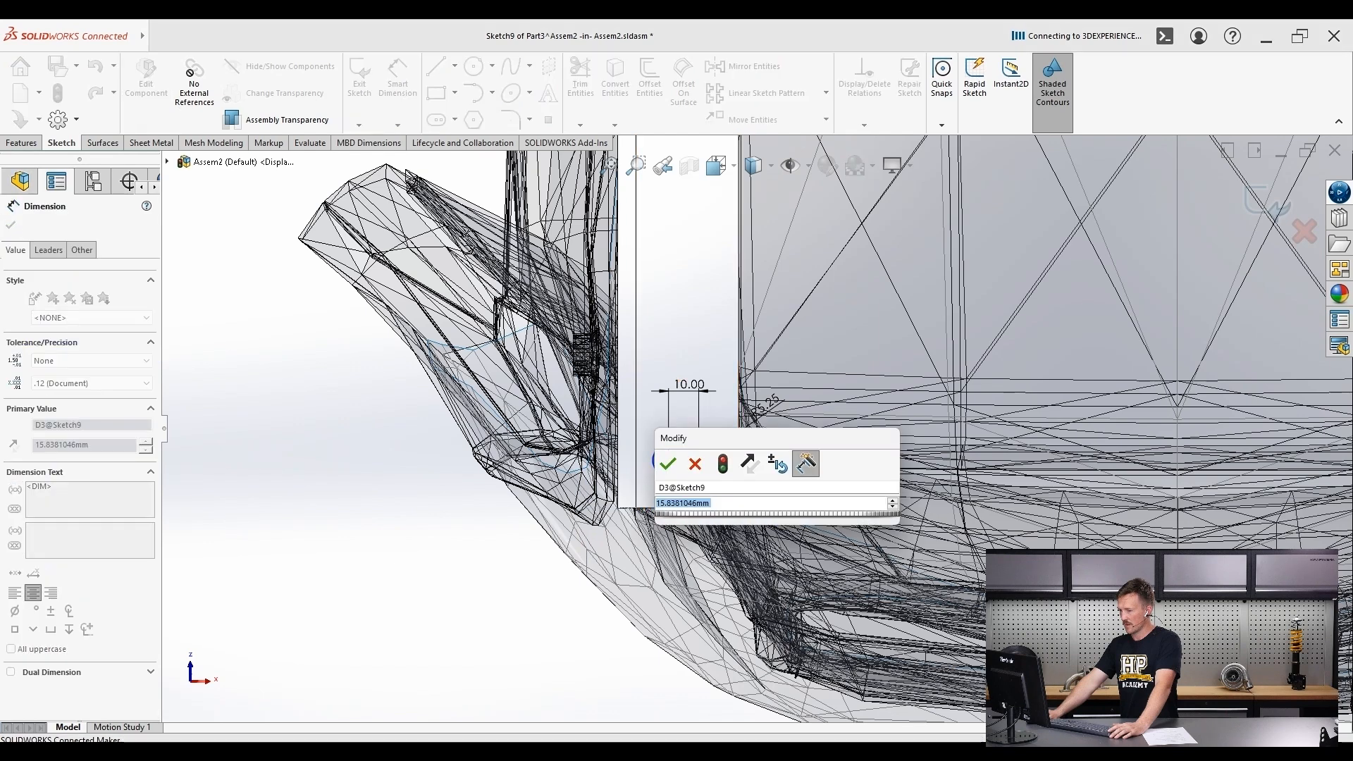
{"action": "type", "text": "15"}
{"action": "key", "text": "Return"}
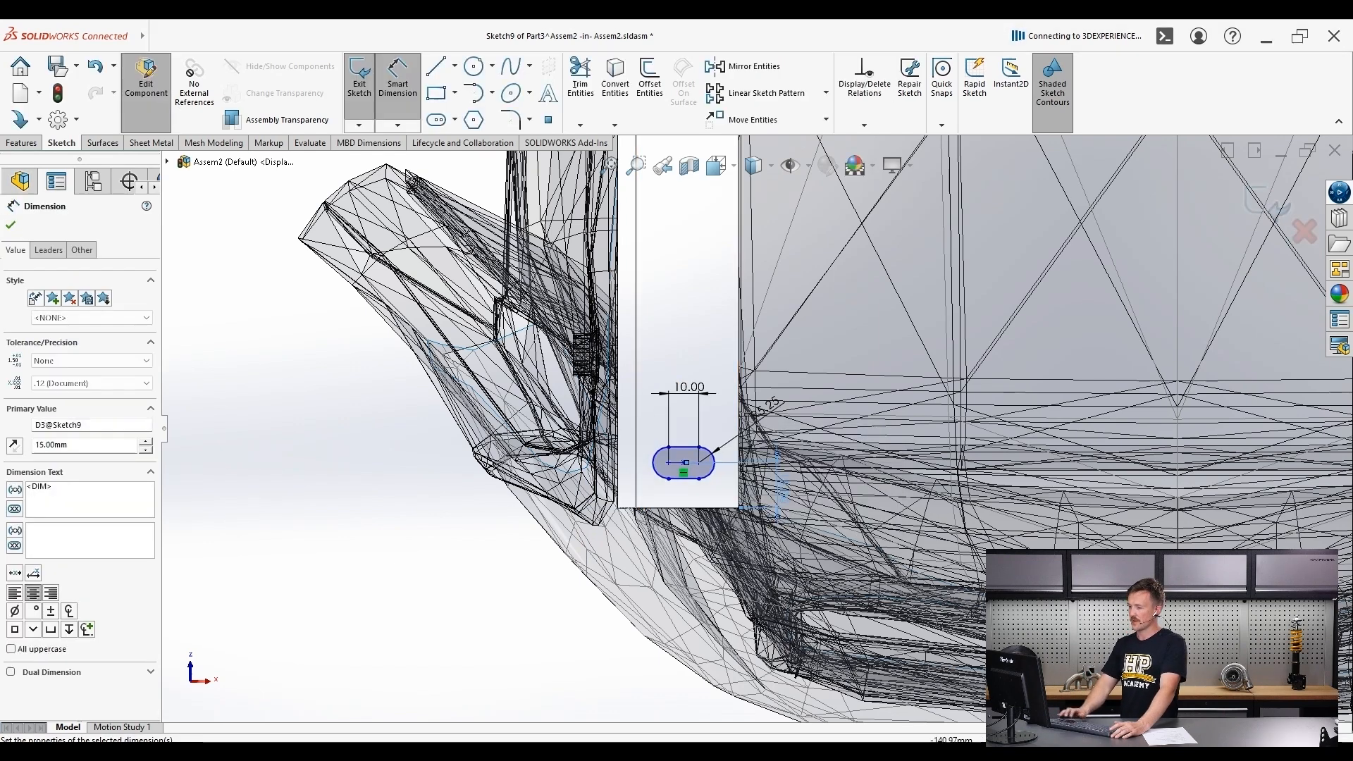
- Dimension the slot's centre 17.5 mm from the flange's long free edge
{"action": "scroll", "coordinate": [715, 491], "scroll_direction": "down", "scroll_amount": 1}
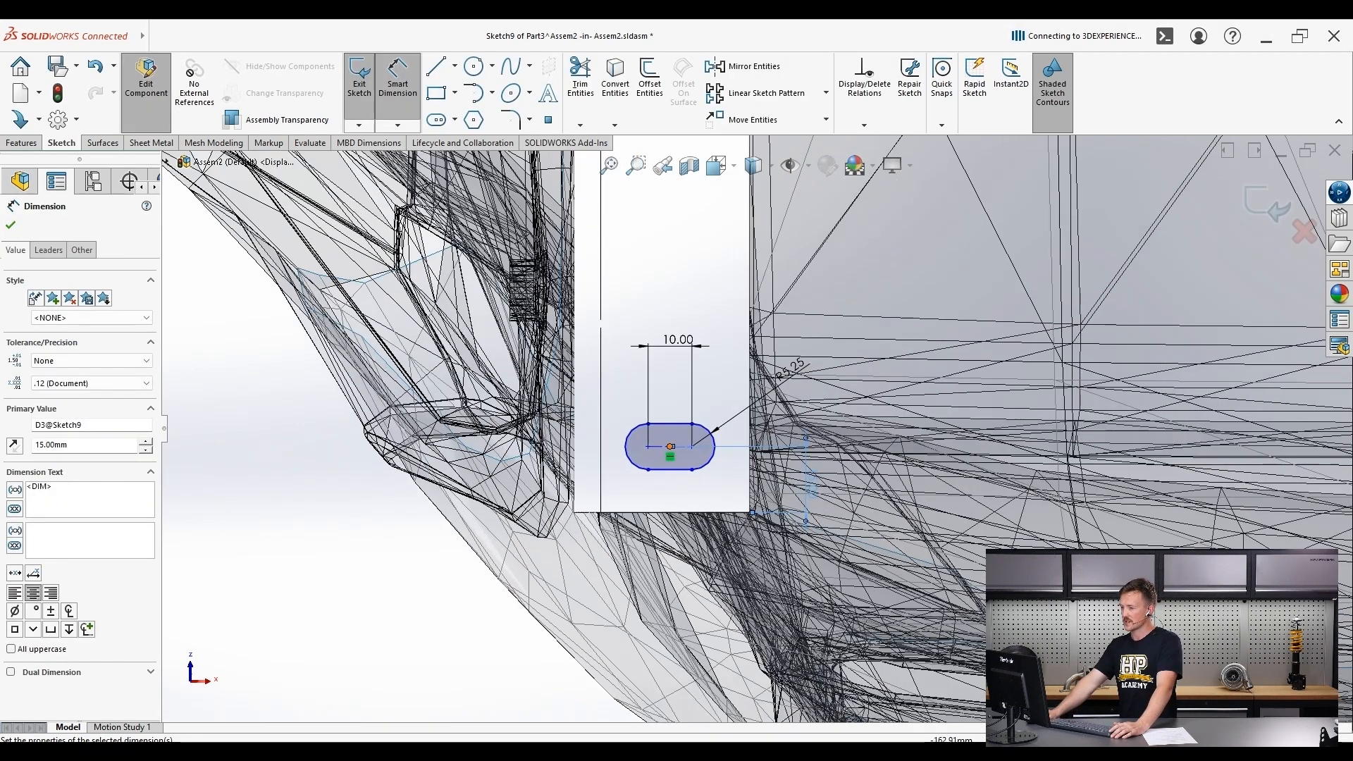
{"action": "left_click", "coordinate": [671, 447]}
{"action": "left_click", "coordinate": [750, 467]}
{"action": "left_click", "coordinate": [666, 572]}
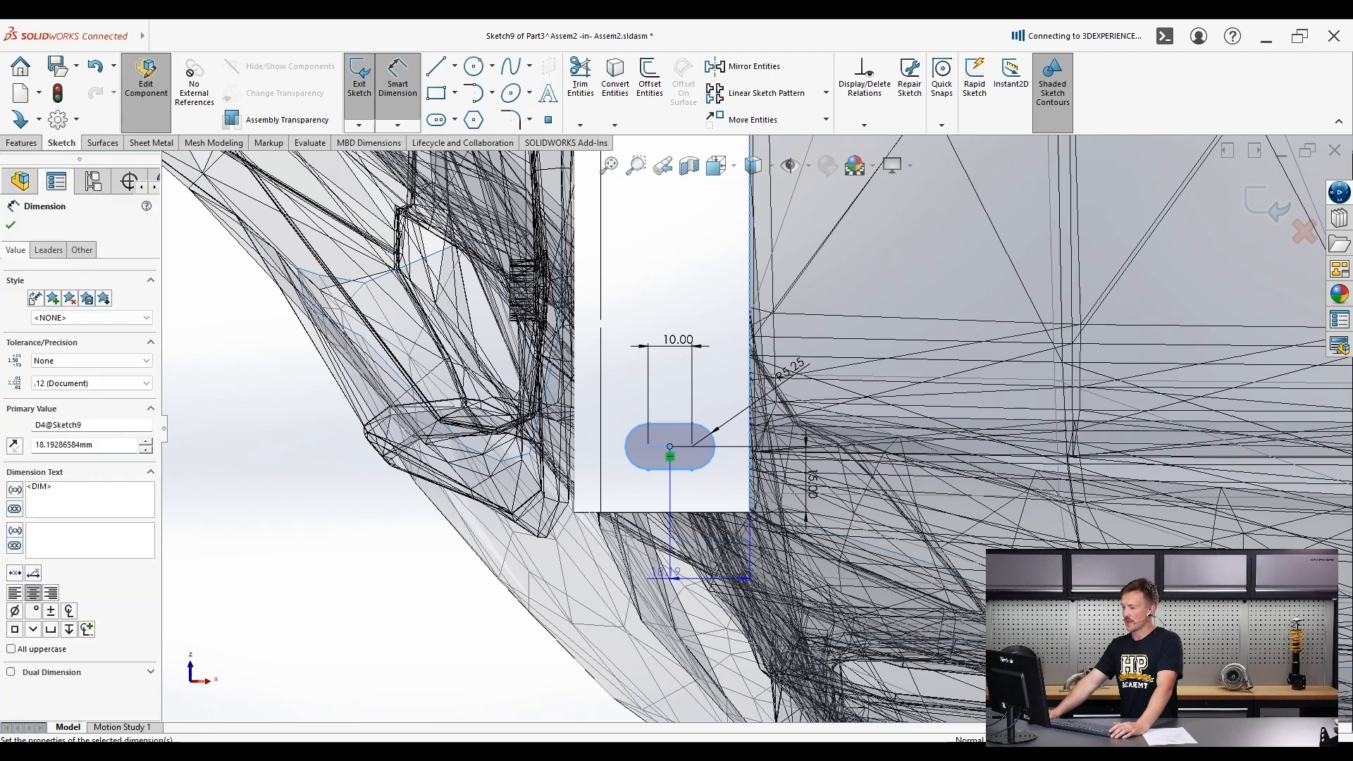
{"action": "type", "text": "20"}
{"action": "key", "text": "Return"}
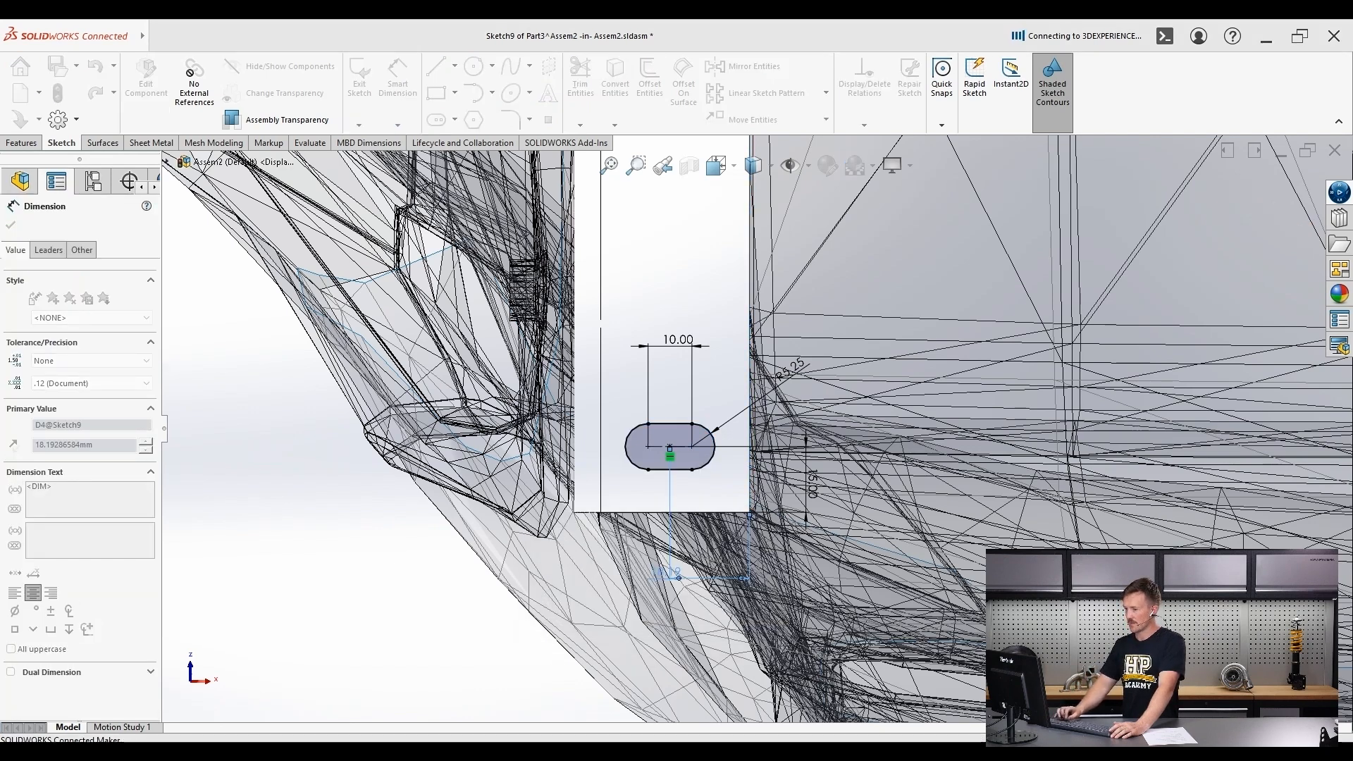
{"action": "double_click", "coordinate": [662, 574]}
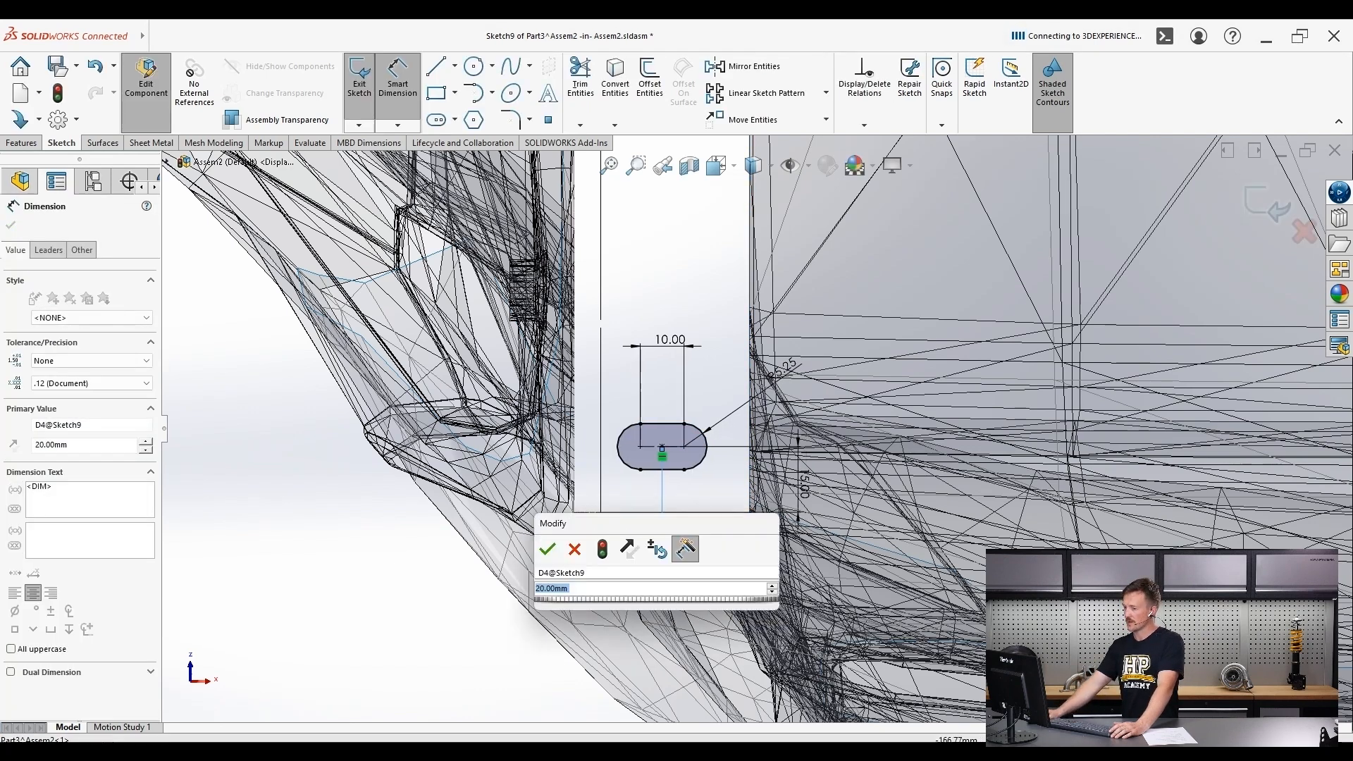
{"action": "type", "text": "17.5"}
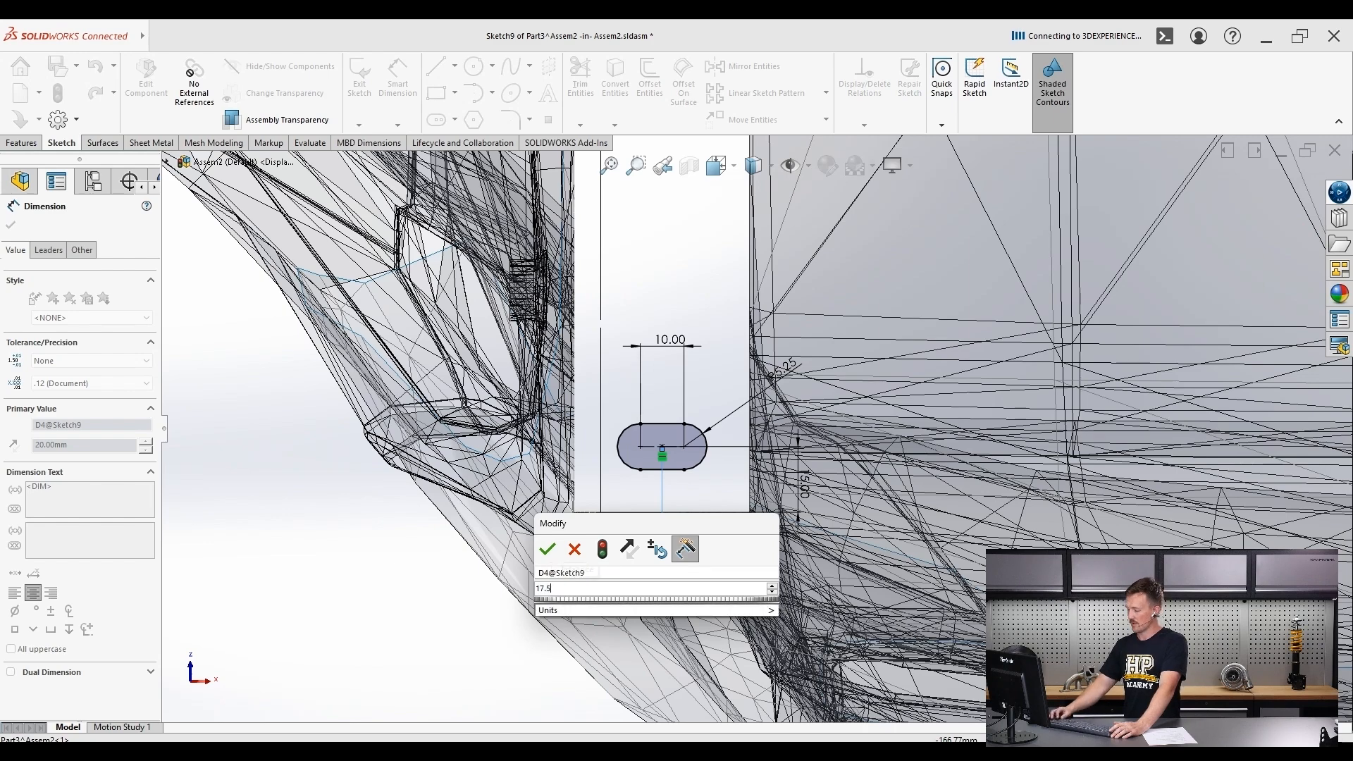
{"action": "key", "text": "Return"}
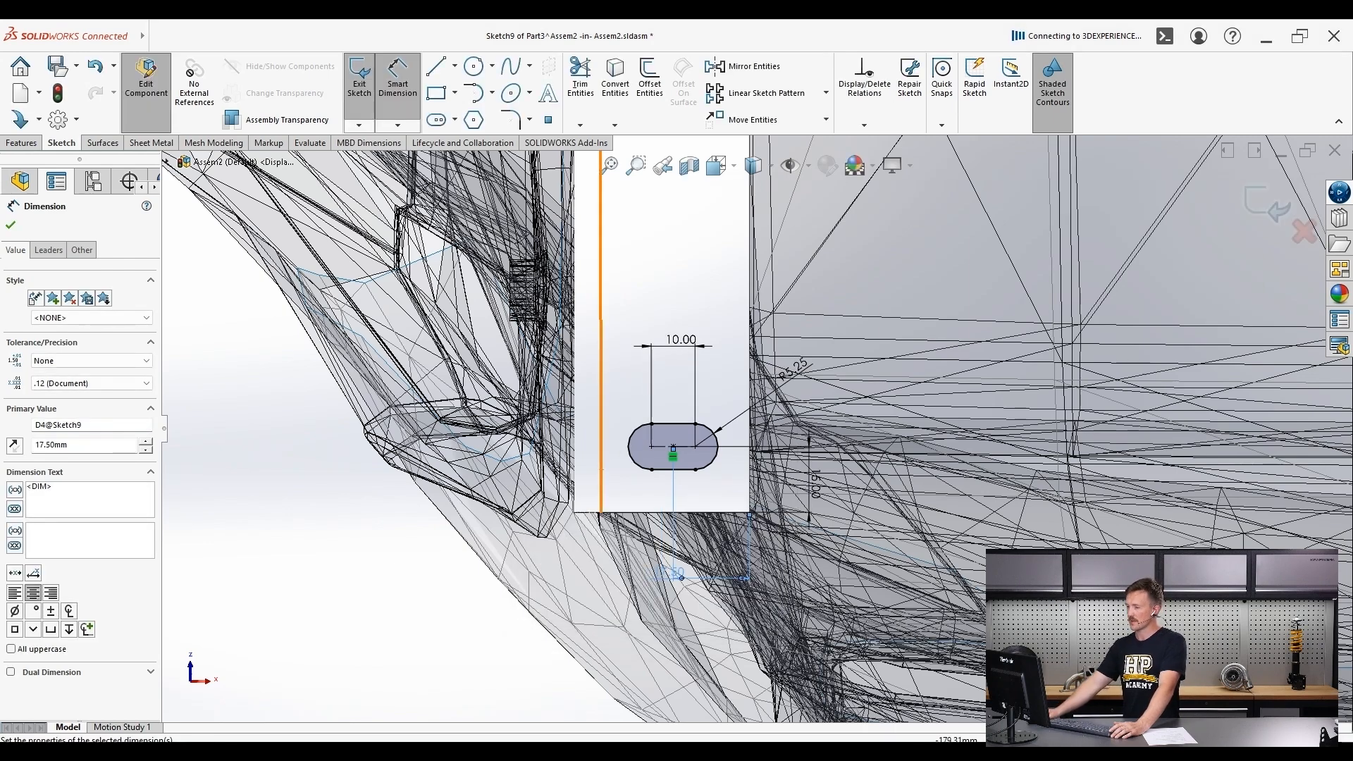
- Start a linear sketch pattern and replace its X-axis direction with the flange's long free edge
{"action": "scroll", "coordinate": [759, 423], "scroll_direction": "up", "scroll_amount": 5}
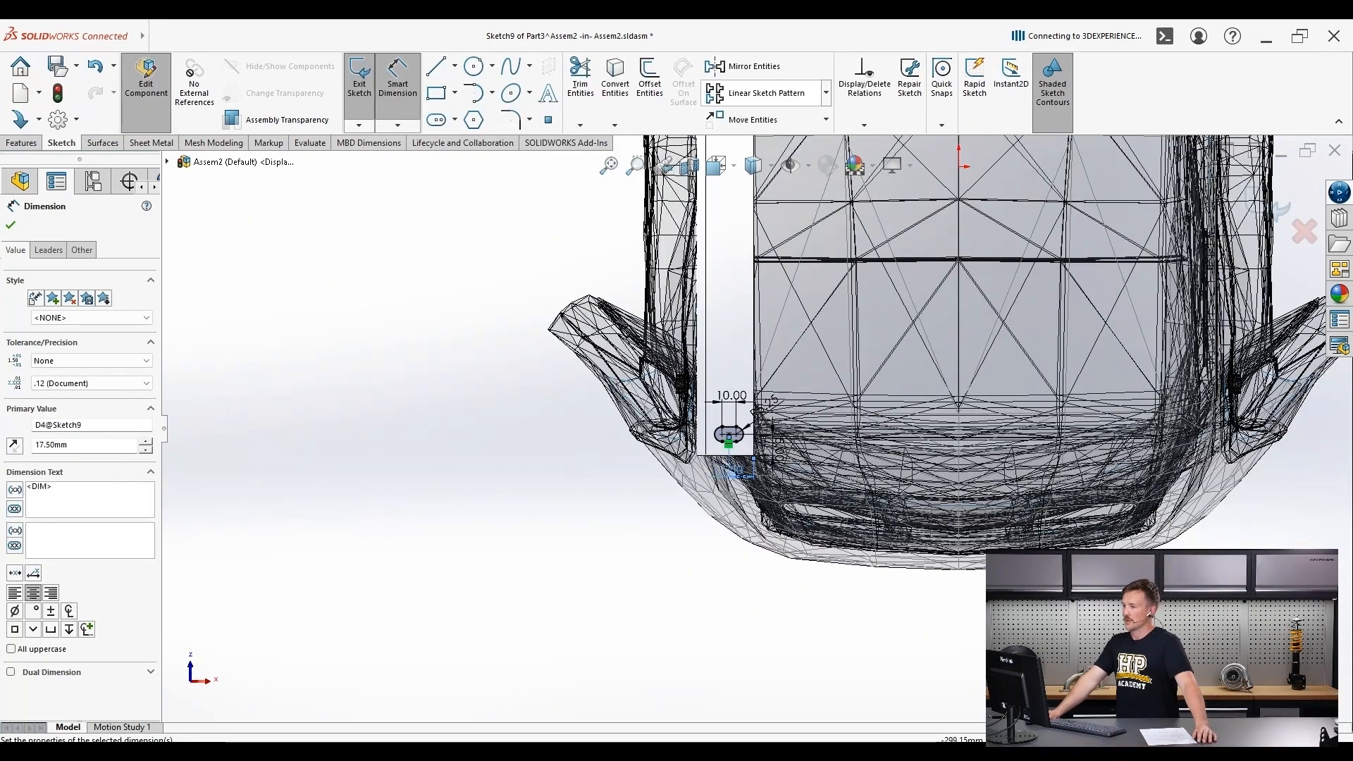
{"action": "left_click", "coordinate": [766, 92]}
{"action": "scroll", "coordinate": [770, 431], "scroll_direction": "up", "scroll_amount": 3}
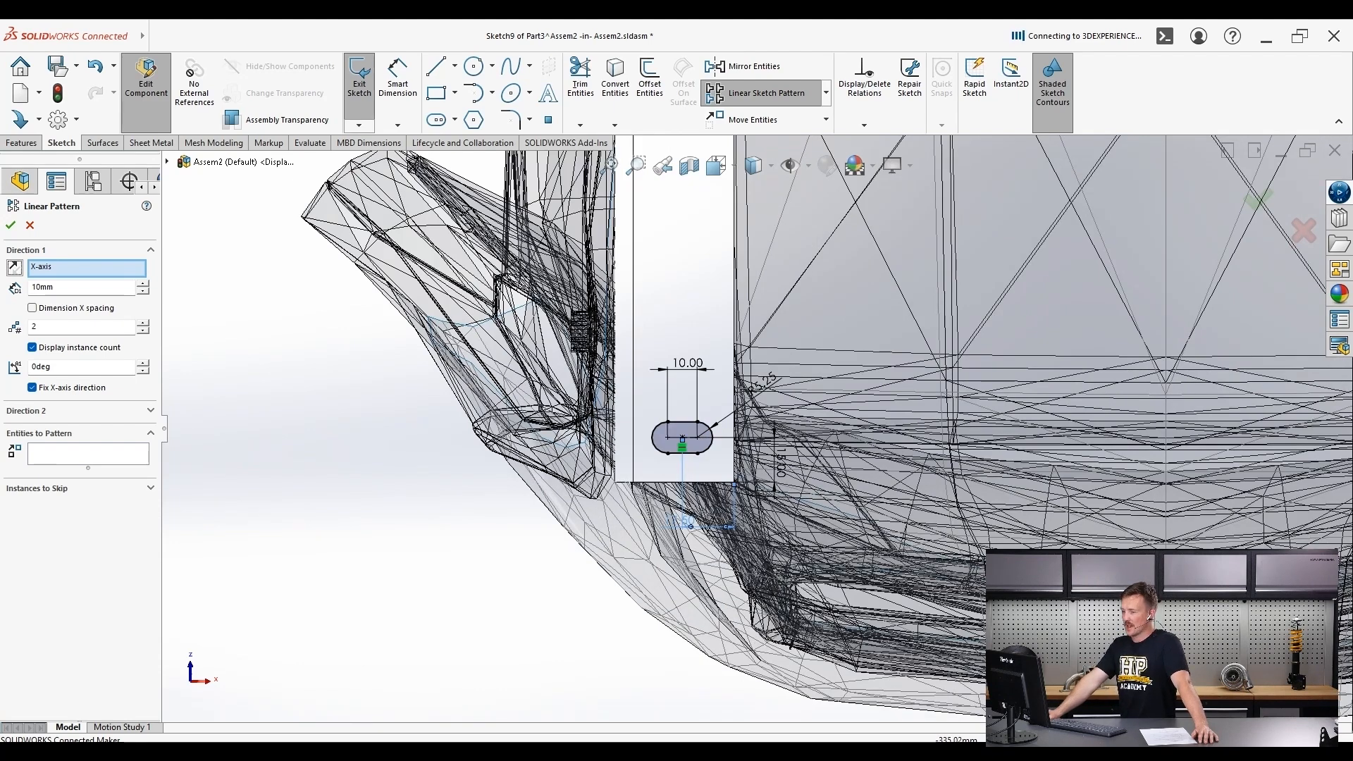
{"action": "right_click", "coordinate": [94, 268]}
{"action": "left_click", "coordinate": [145, 275]}
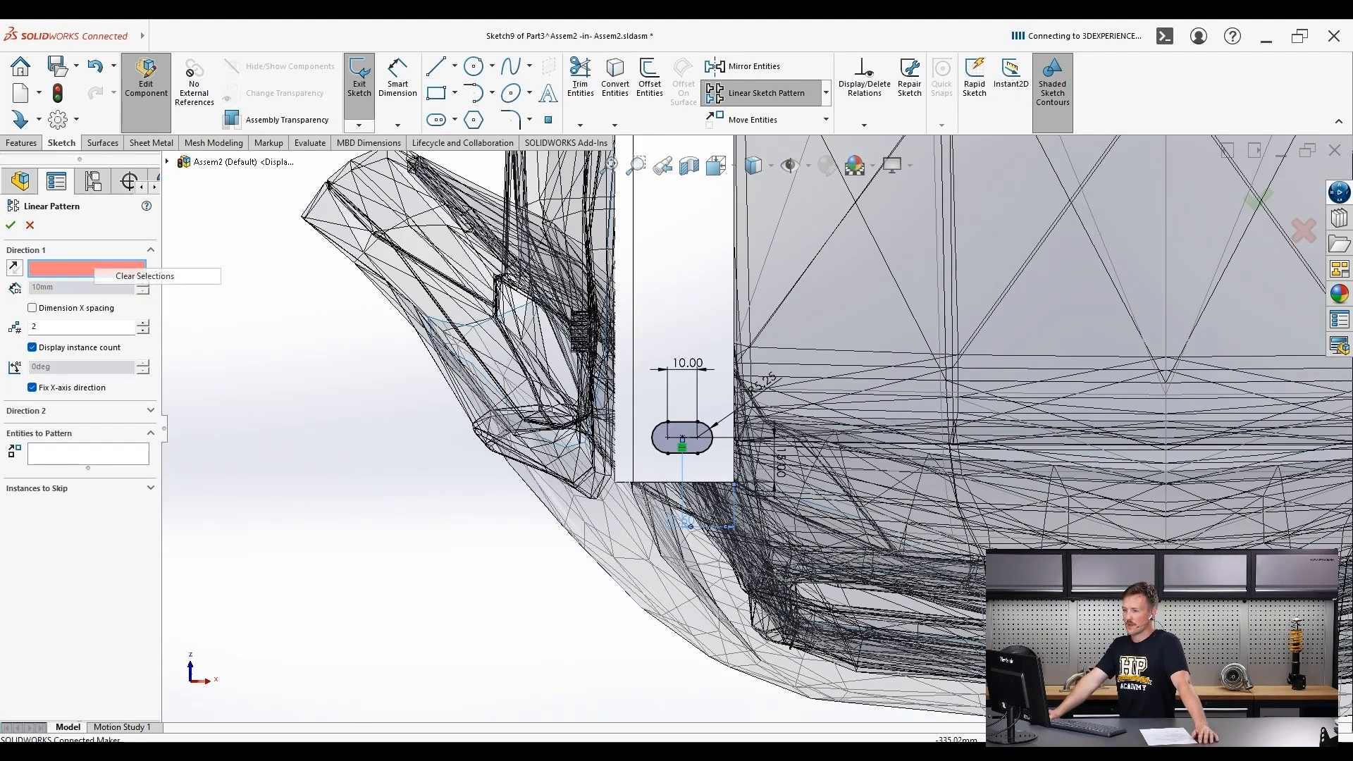
{"action": "left_click", "coordinate": [102, 268]}
{"action": "left_click", "coordinate": [734, 252]}
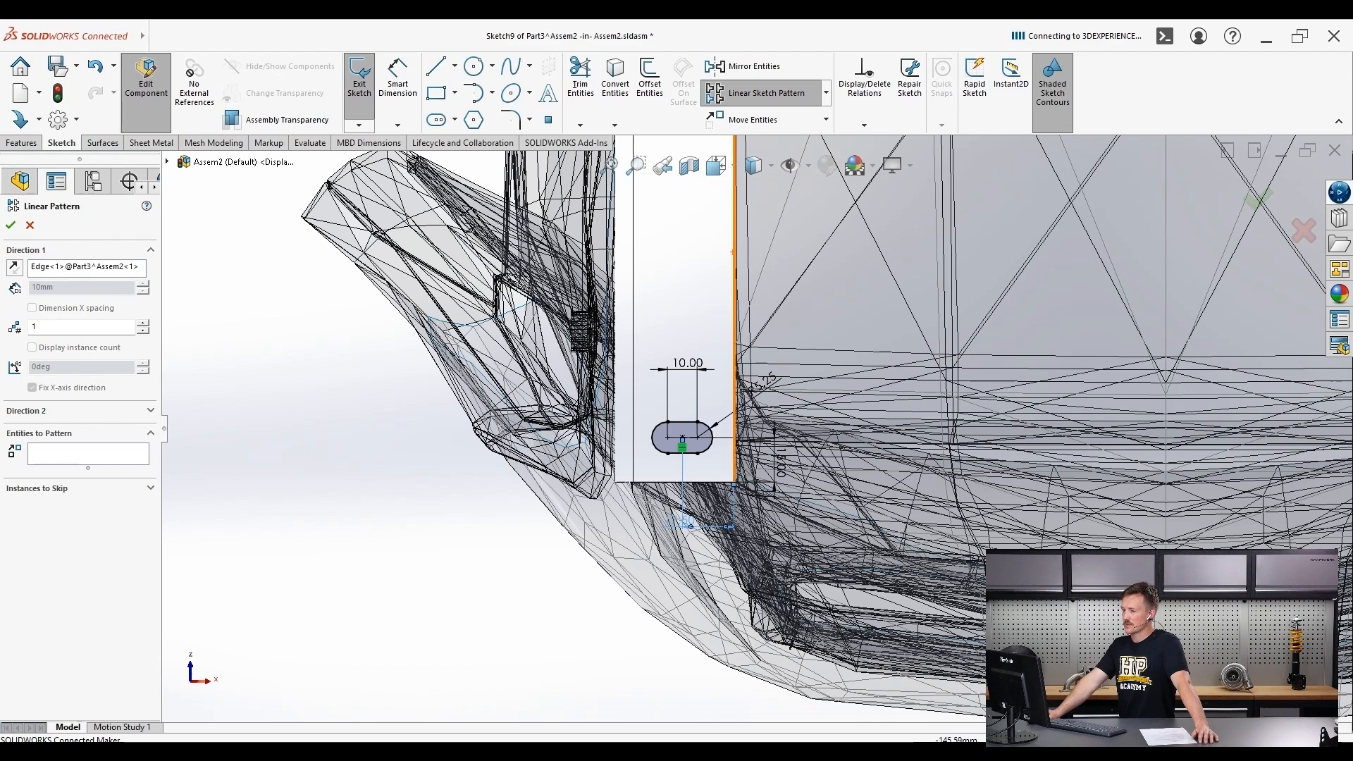
- Choose the slot's outline at the flange's rear end as the entities to pattern
{"action": "scroll", "coordinate": [754, 432], "scroll_direction": "up", "scroll_amount": 5}
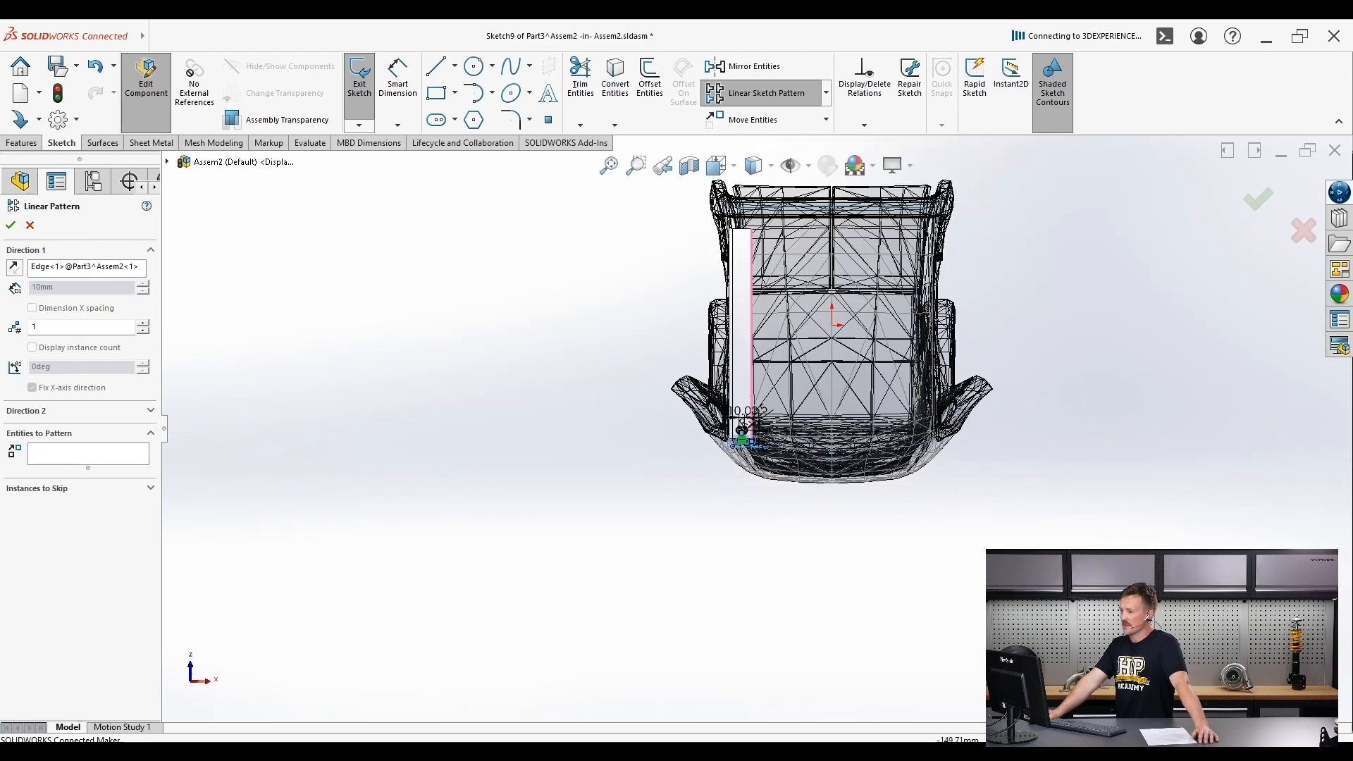
{"action": "scroll", "coordinate": [744, 423], "scroll_direction": "down", "scroll_amount": 2}
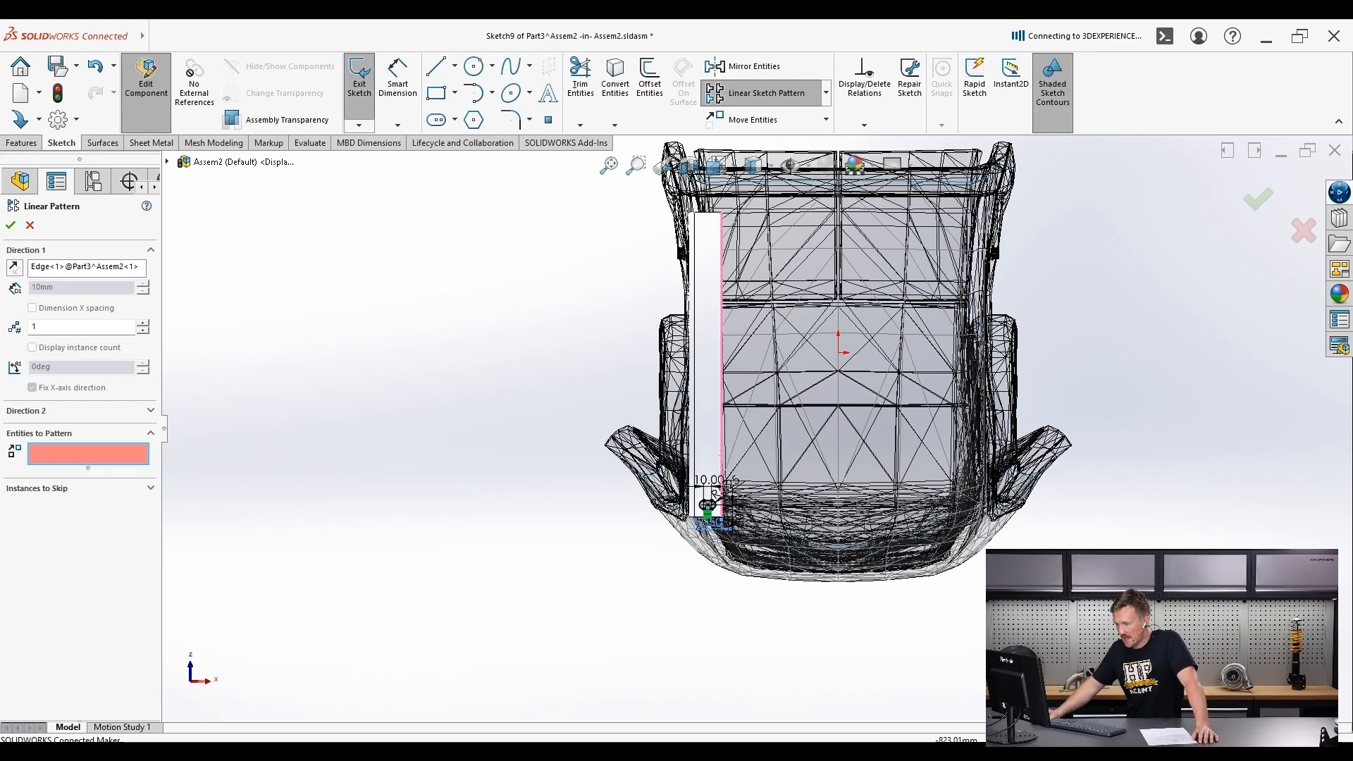
{"action": "scroll", "coordinate": [733, 532], "scroll_direction": "down", "scroll_amount": 5}
{"action": "left_click", "coordinate": [603, 389]}
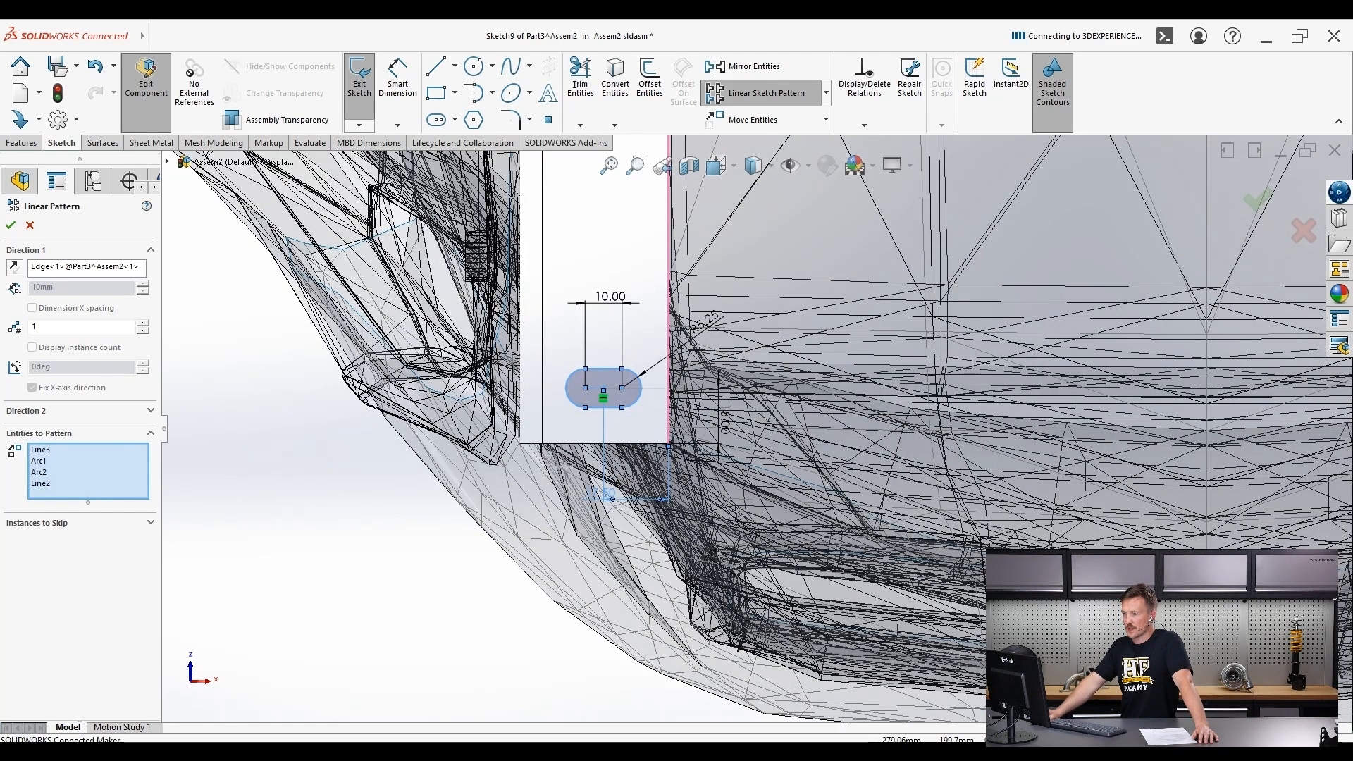
- Set the slot pattern to 8 instances spaced 15 mm apart
{"action": "scroll", "coordinate": [761, 367], "scroll_direction": "up", "scroll_amount": 8}
{"action": "scroll", "coordinate": [768, 299], "scroll_direction": "down", "scroll_amount": 3}
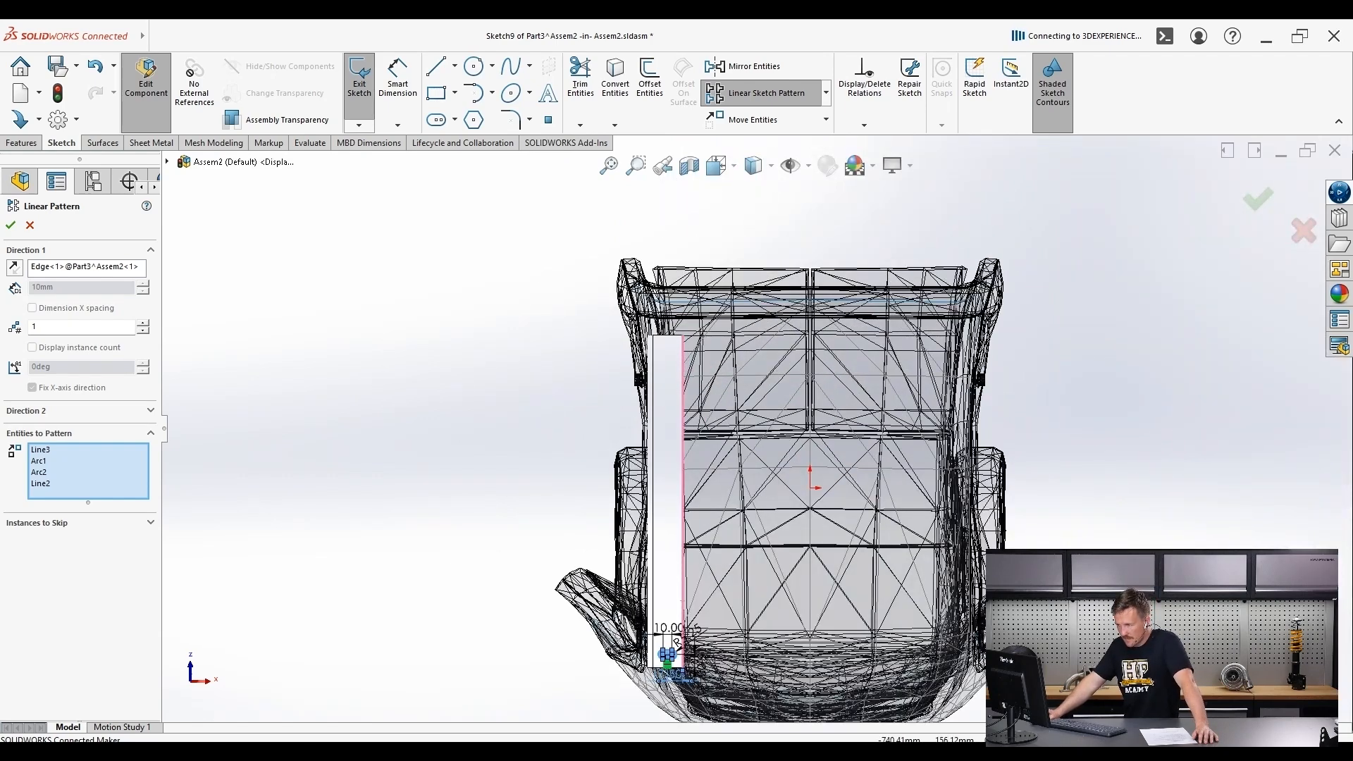
{"action": "left_click", "coordinate": [144, 323]}
{"action": "left_click", "coordinate": [143, 323]}
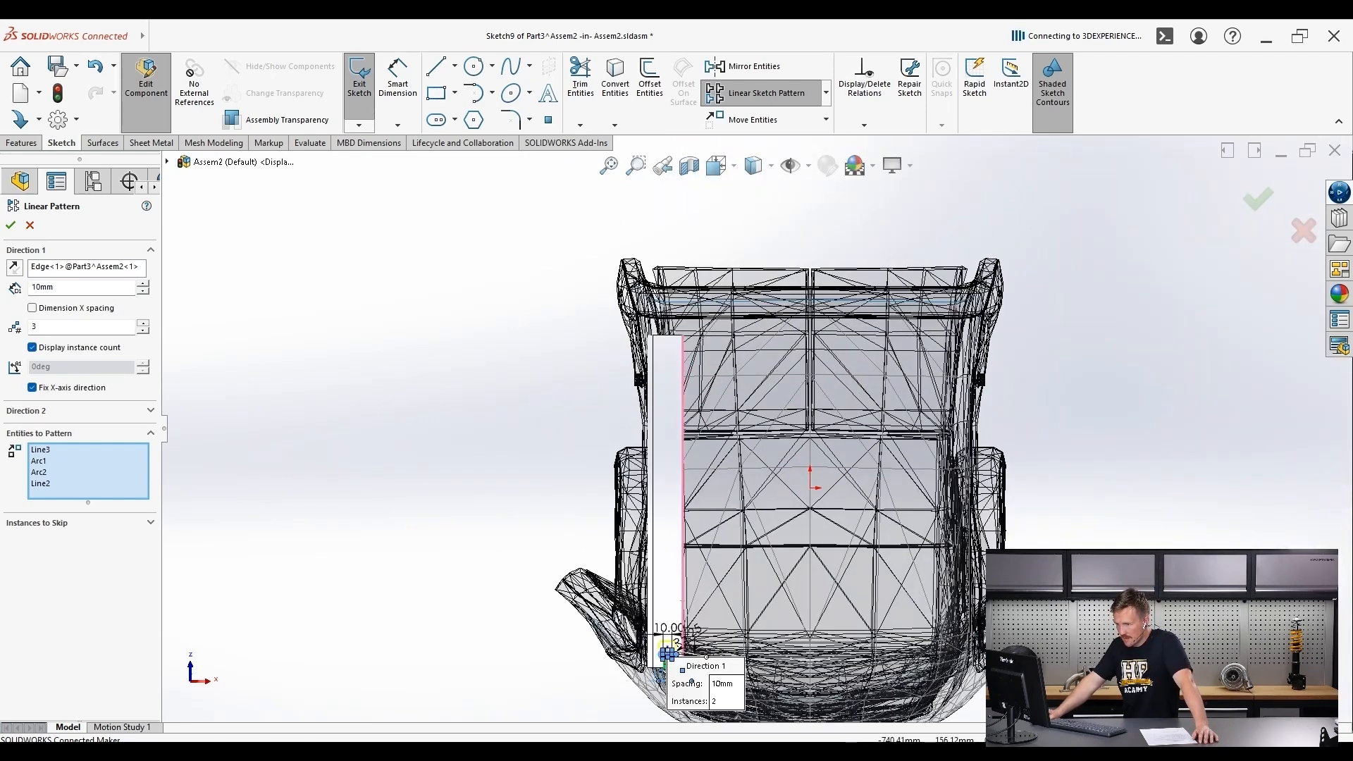
{"action": "left_click", "coordinate": [143, 323]}
{"action": "left_click", "coordinate": [143, 323]}
{"action": "left_click", "coordinate": [143, 323]}
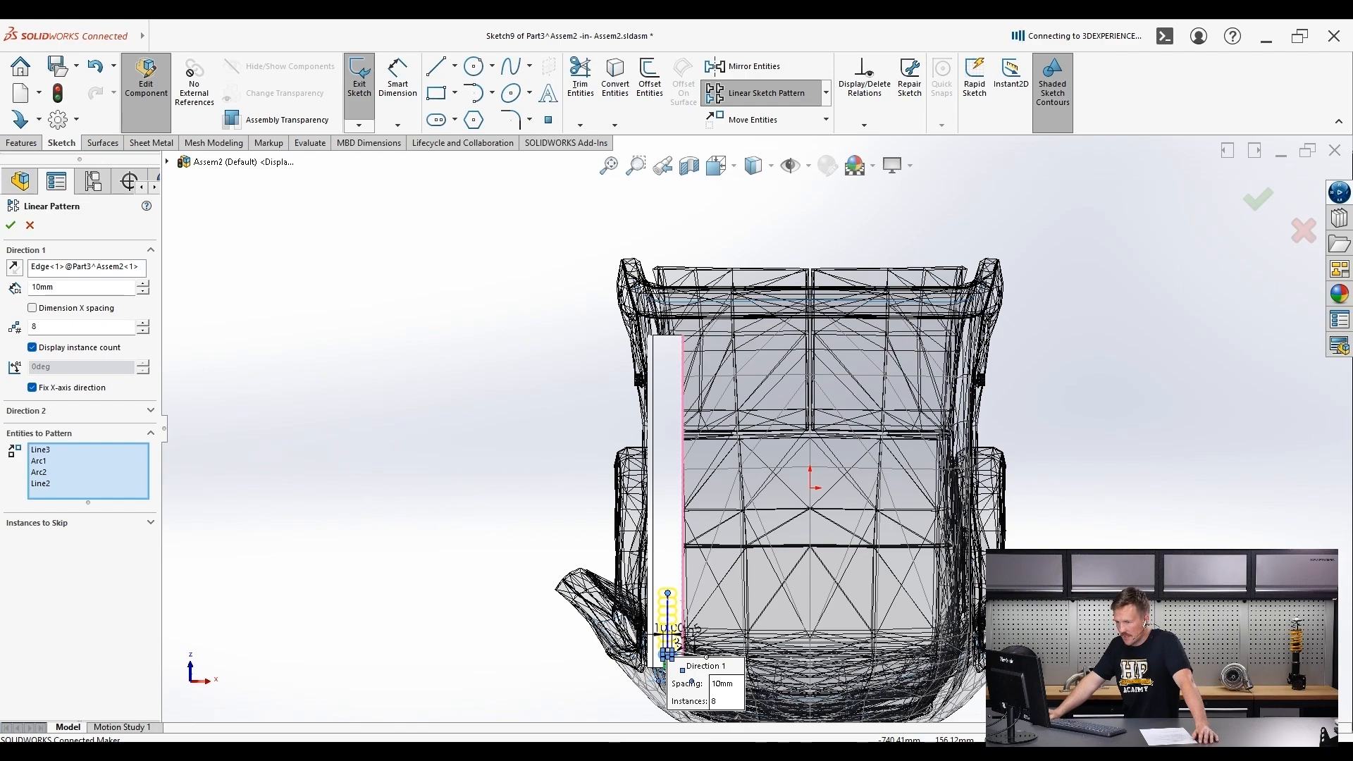
{"action": "double_click", "coordinate": [52, 287]}
{"action": "type", "text": "15"}
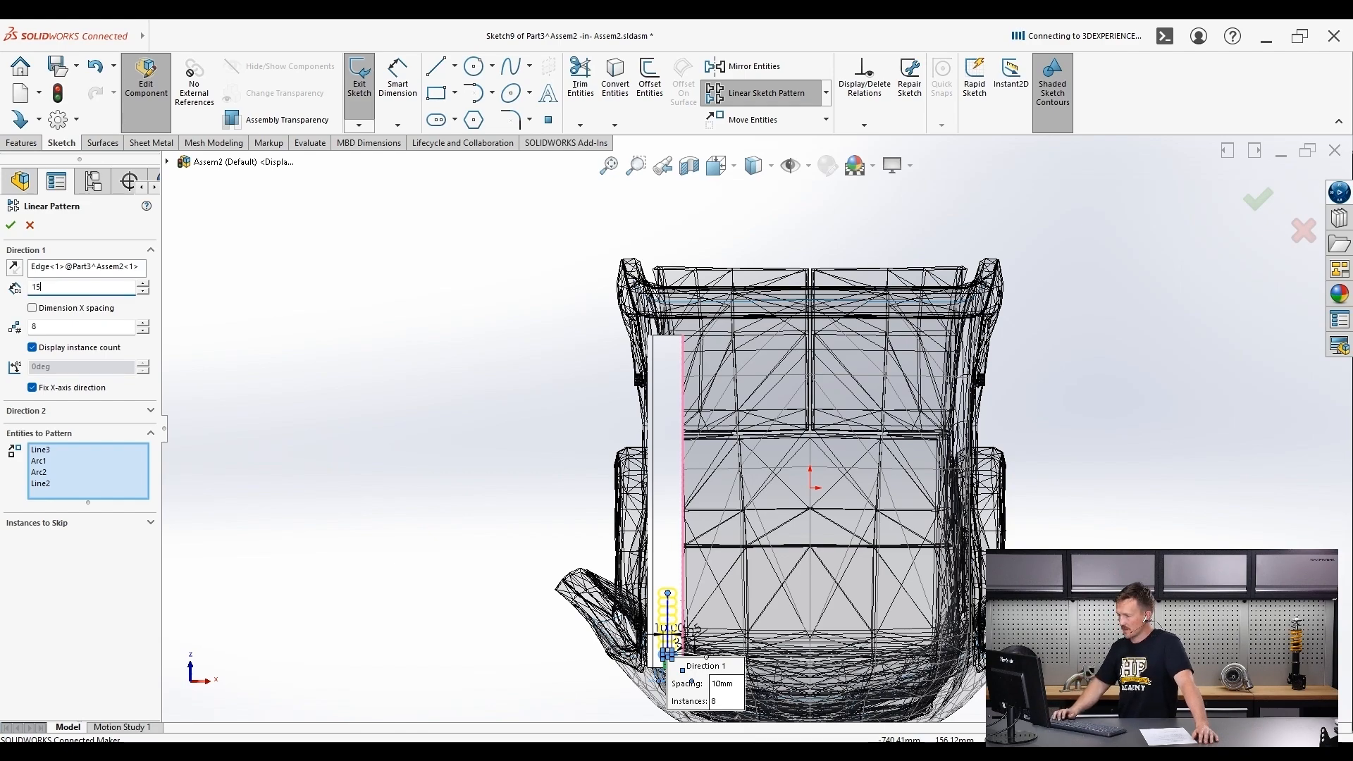
{"action": "key", "text": "Return"}
{"action": "scroll", "coordinate": [665, 671], "scroll_direction": "down", "scroll_amount": 6}
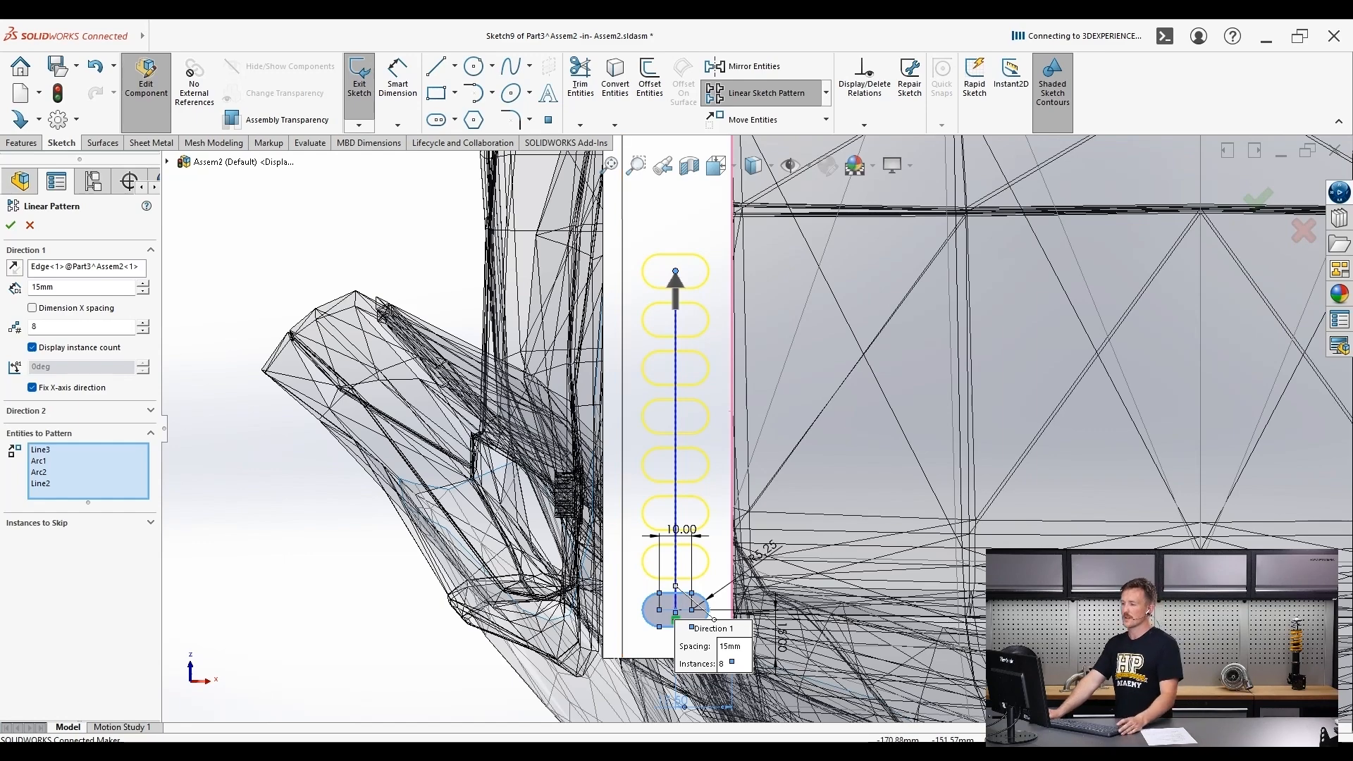
{"action": "scroll", "coordinate": [757, 506], "scroll_direction": "up", "scroll_amount": 6}
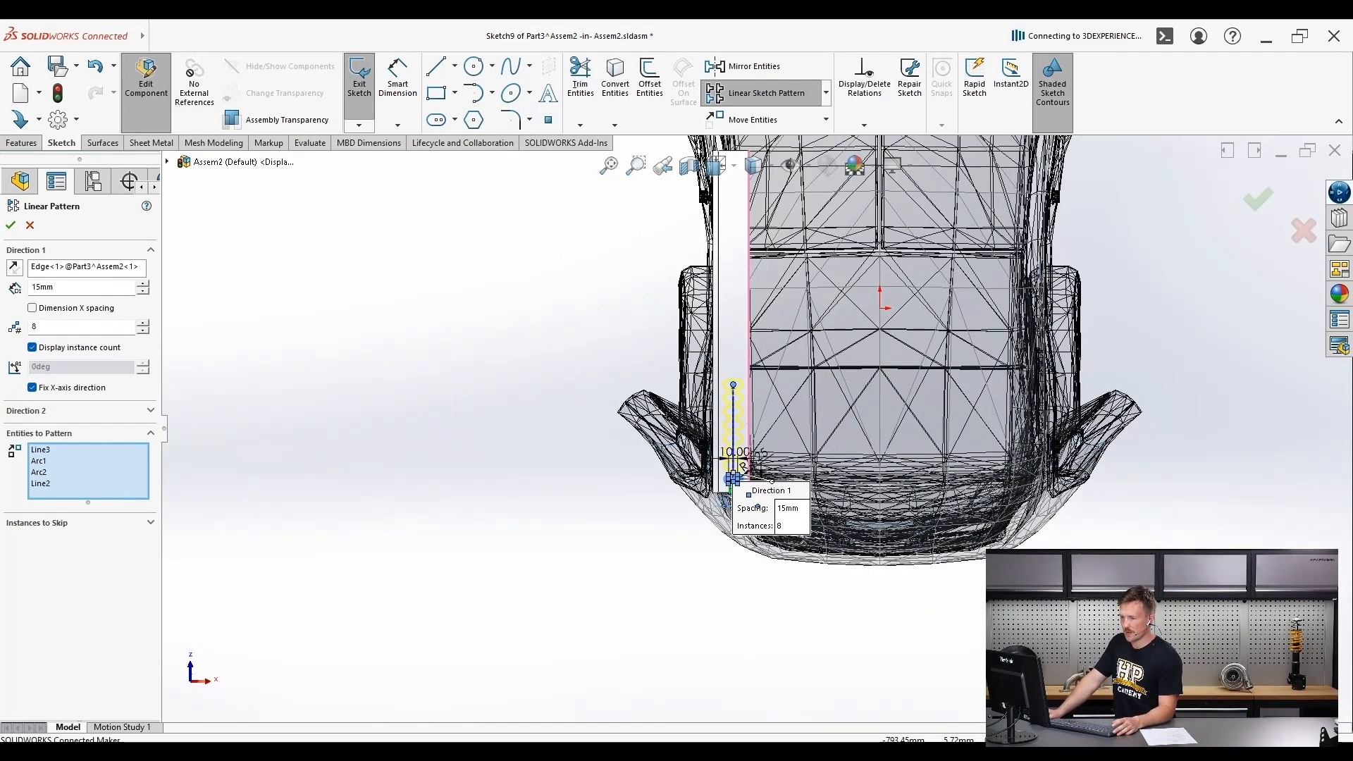
{"action": "scroll", "coordinate": [757, 507], "scroll_direction": "up", "scroll_amount": 4}
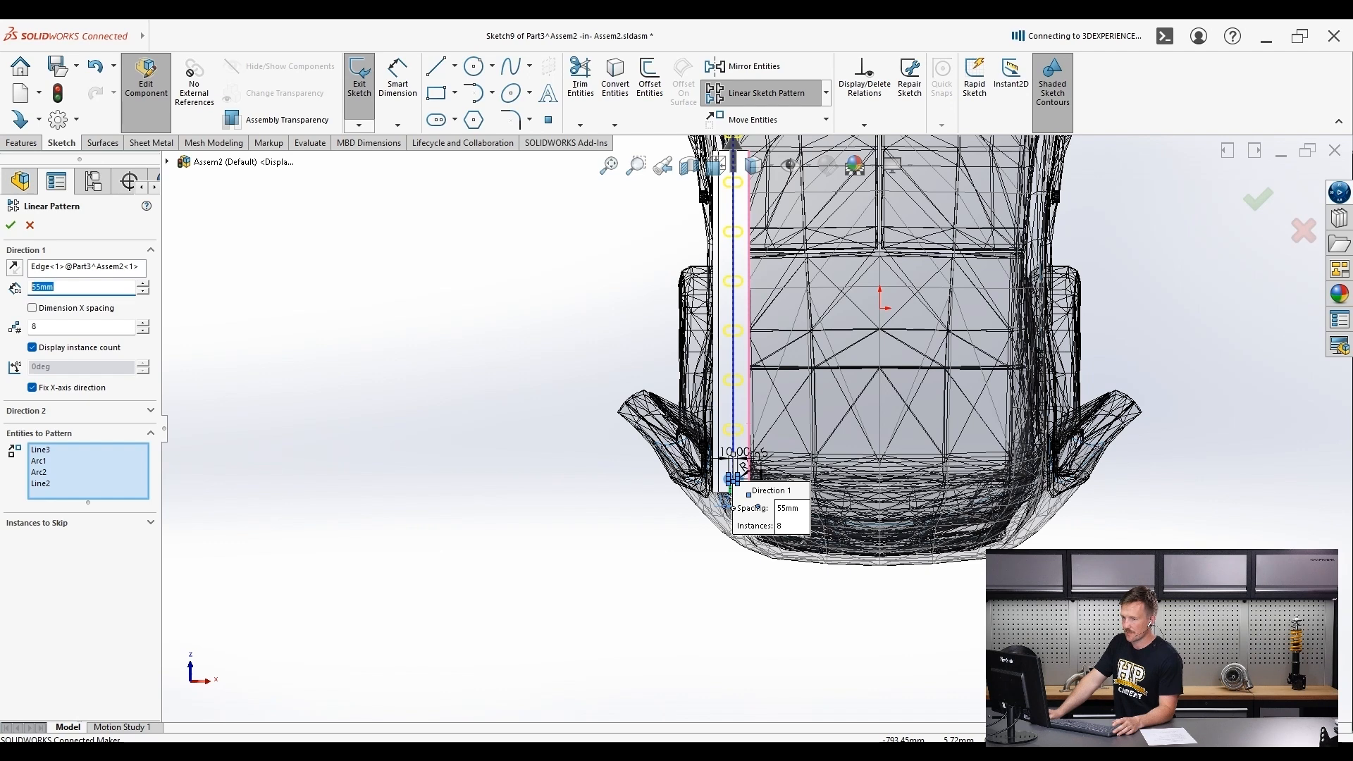
{"action": "type", "text": "15"}
{"action": "key", "text": "Return"}
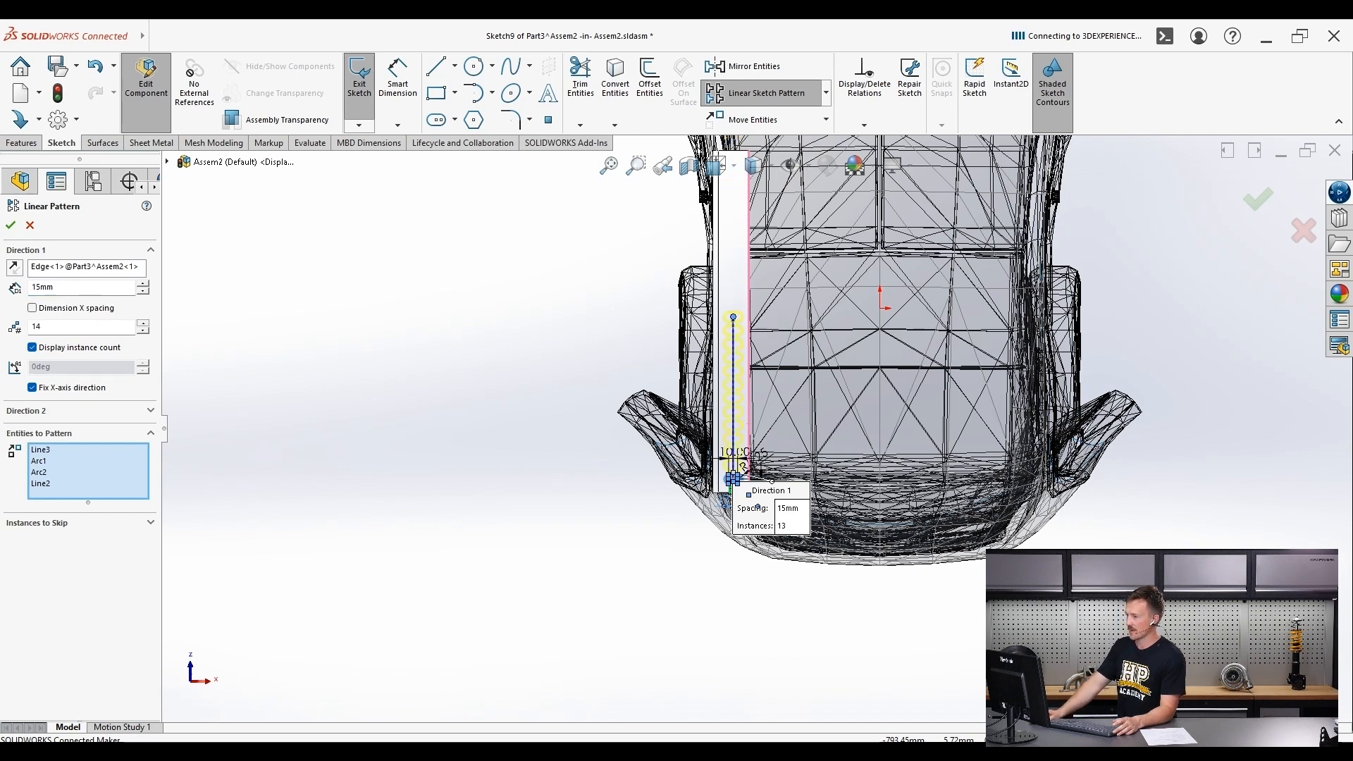
- Increase the slot pattern to 24 instances so the row fills the flange's length up to its front end
{"action": "scroll", "coordinate": [757, 506], "scroll_direction": "up", "scroll_amount": 2}
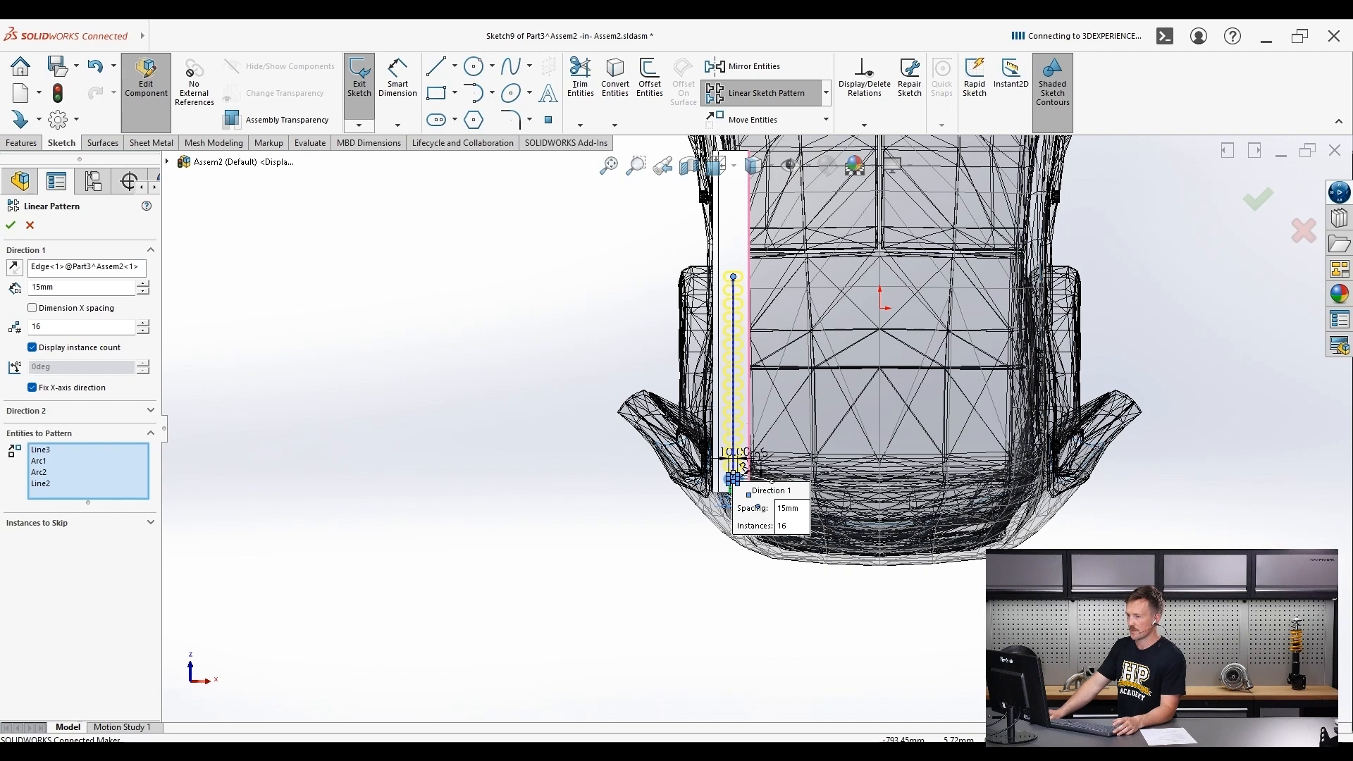
{"action": "scroll", "coordinate": [758, 506], "scroll_direction": "up", "scroll_amount": 8}
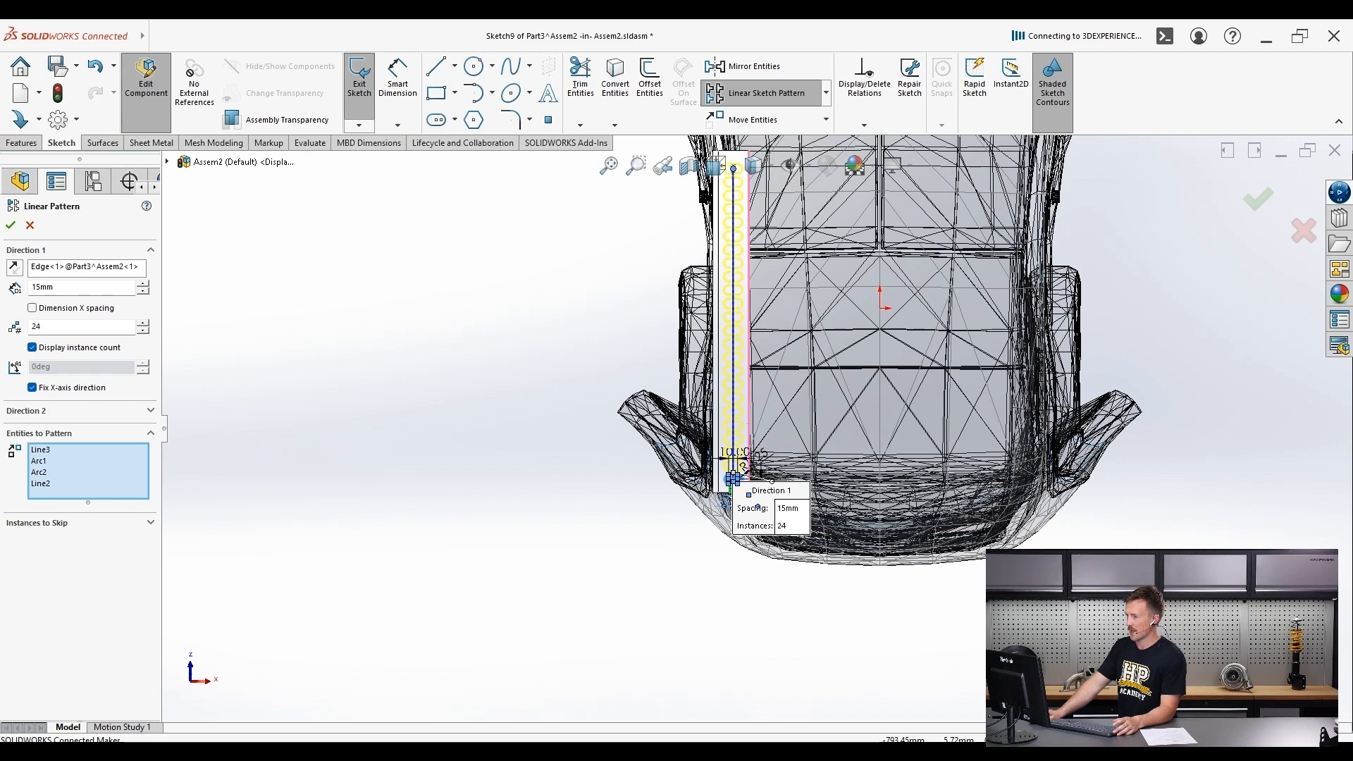
{"action": "left_click", "coordinate": [142, 323]}
{"action": "scroll", "coordinate": [723, 113], "scroll_direction": "down", "scroll_amount": 5}
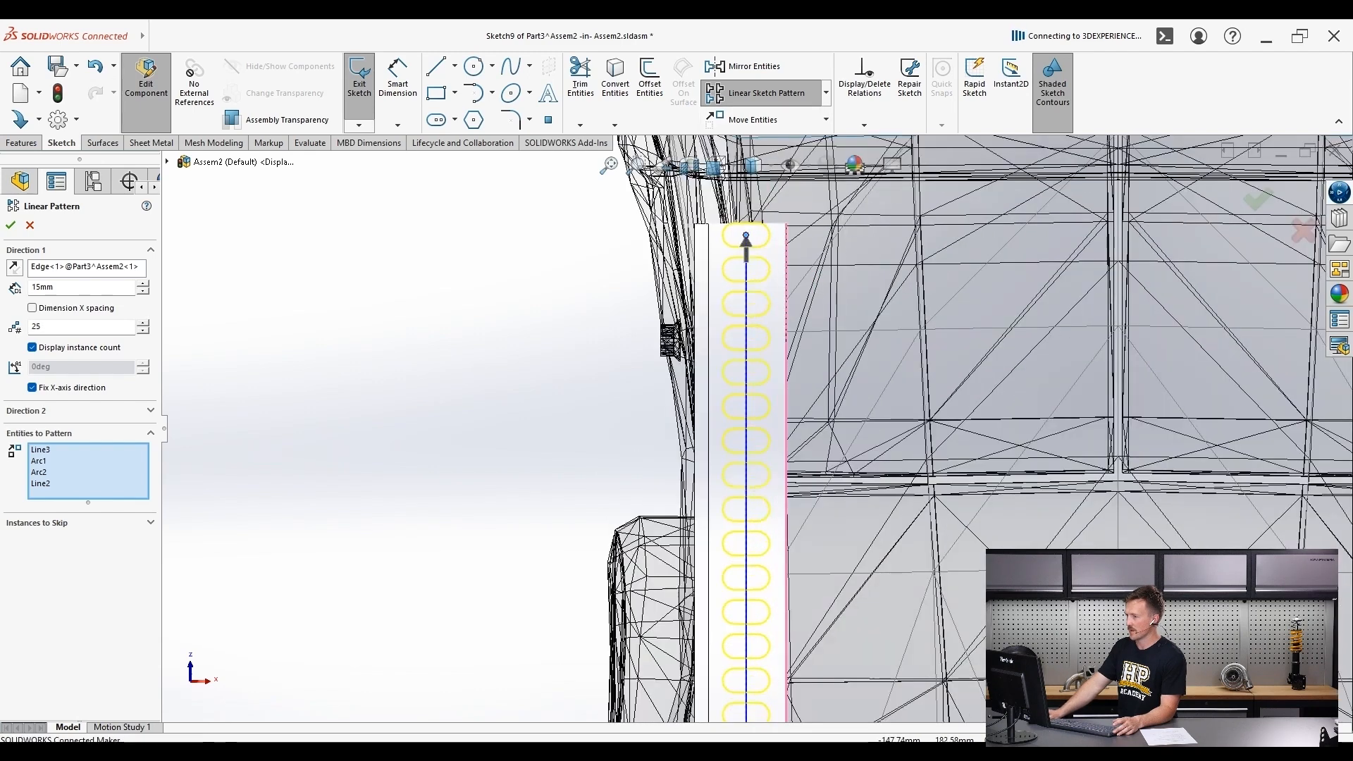
{"action": "scroll", "coordinate": [776, 186], "scroll_direction": "down", "scroll_amount": 3}
{"action": "left_click", "coordinate": [142, 331]}
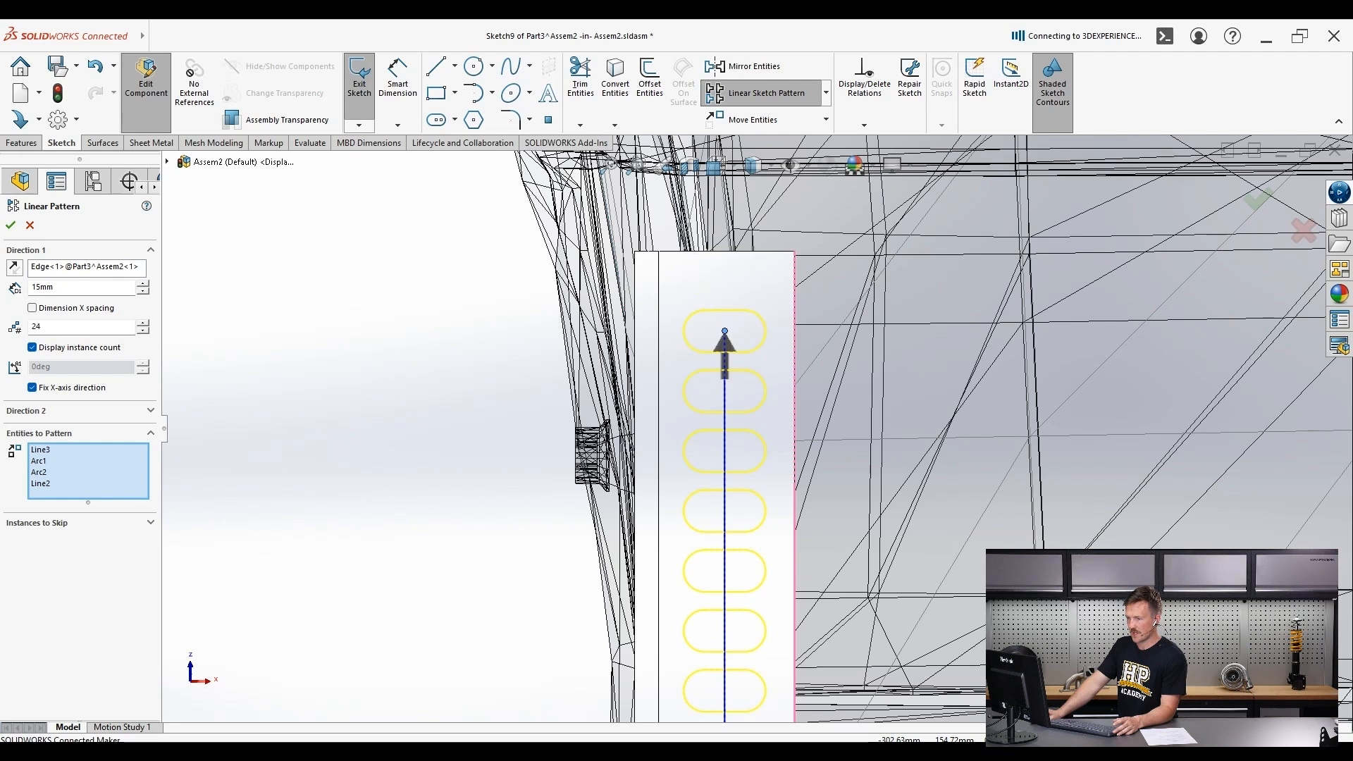
- Try slot pattern spacings of 15.1 mm and up to 15.4 mm, comparing the end slots' clearance at both ends of the flange
{"action": "double_click", "coordinate": [44, 288]}
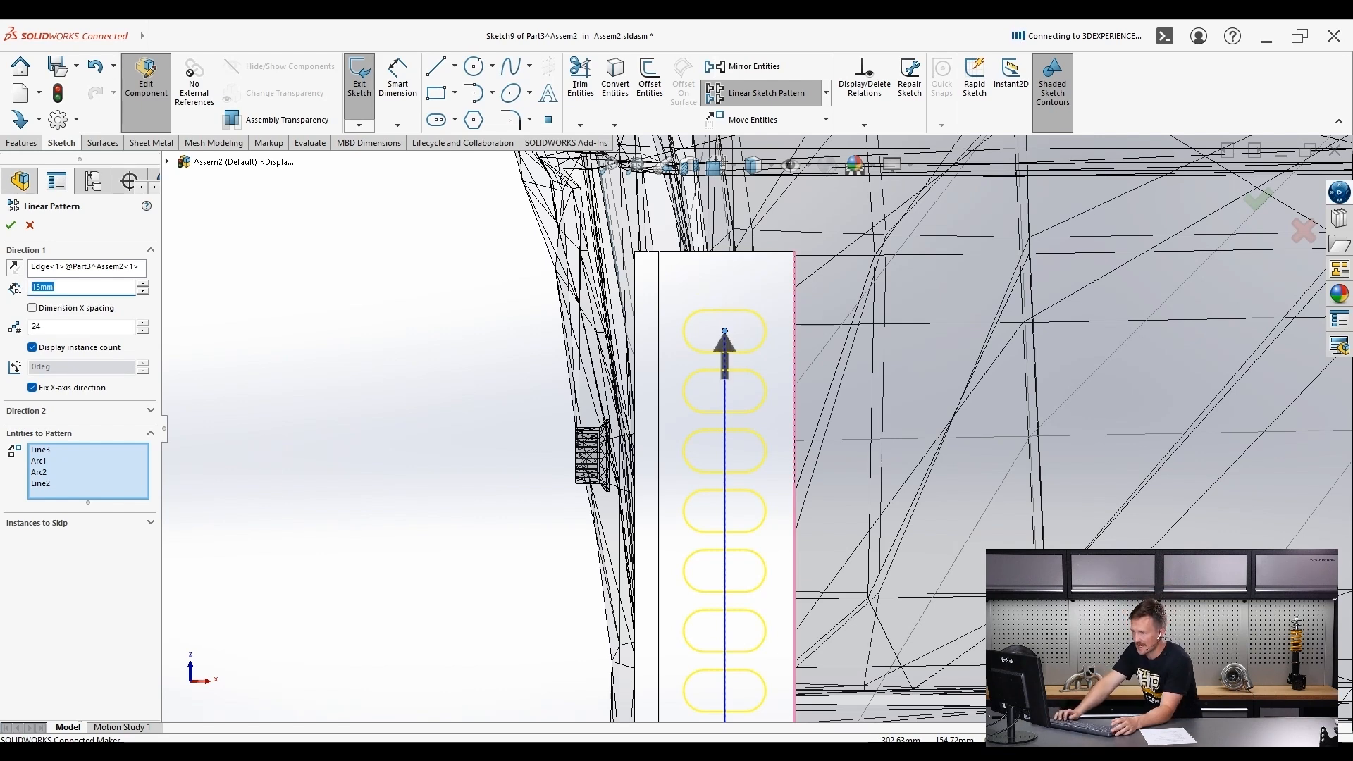
{"action": "type", "text": "15.1"}
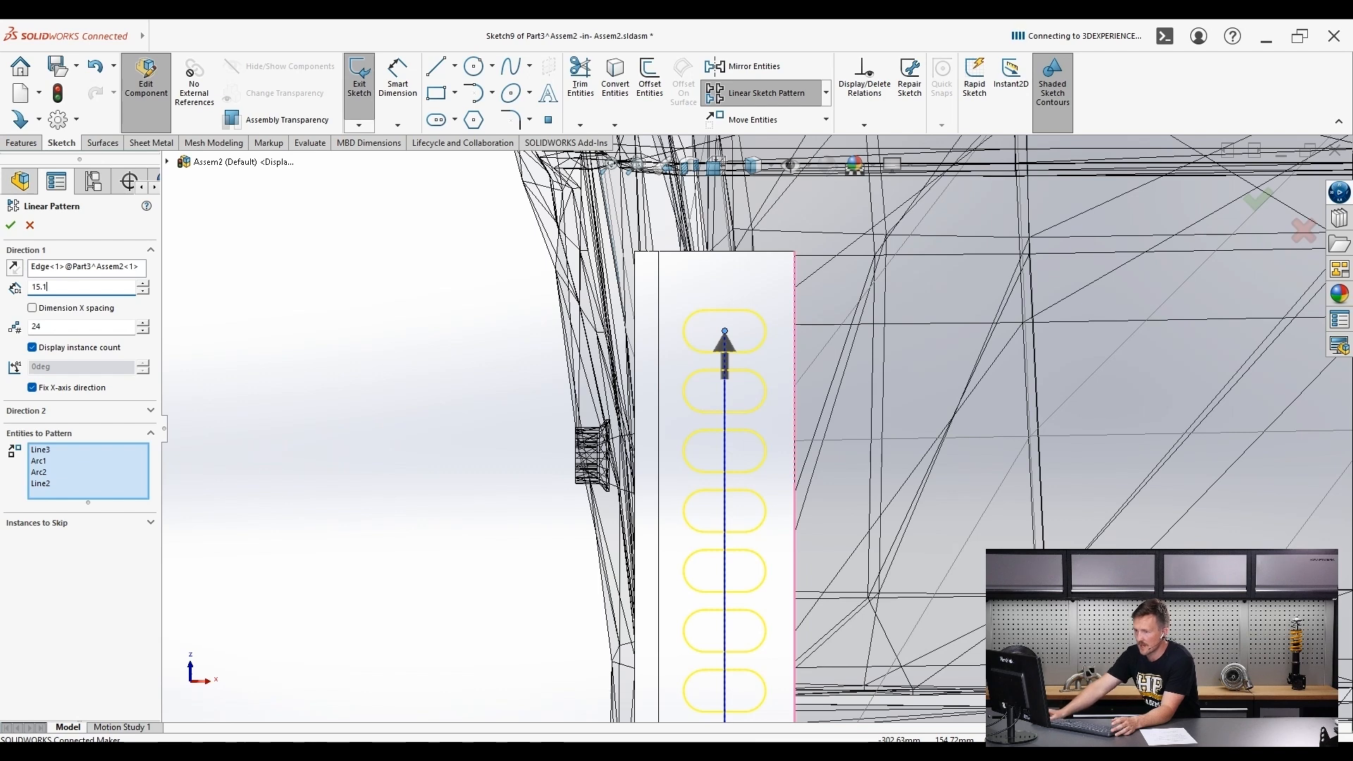
{"action": "key", "text": "Return"}
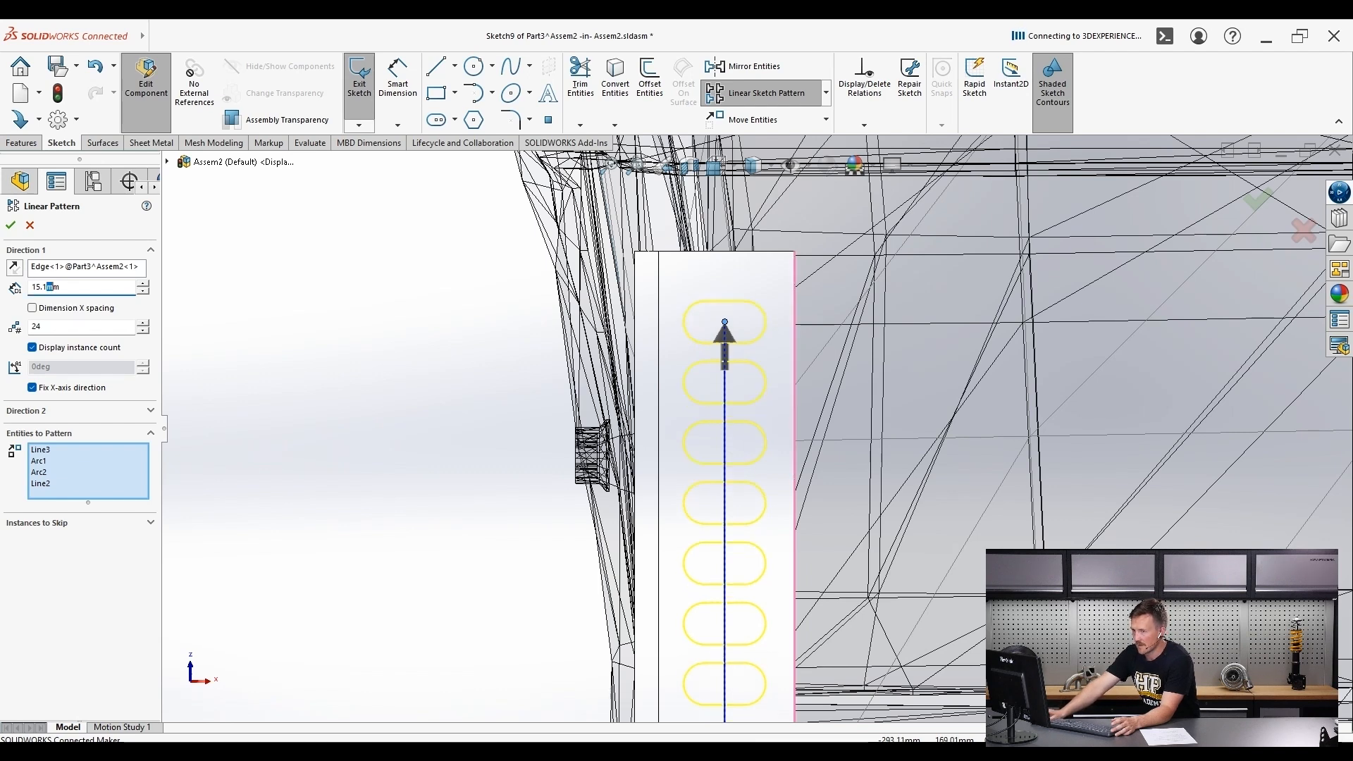
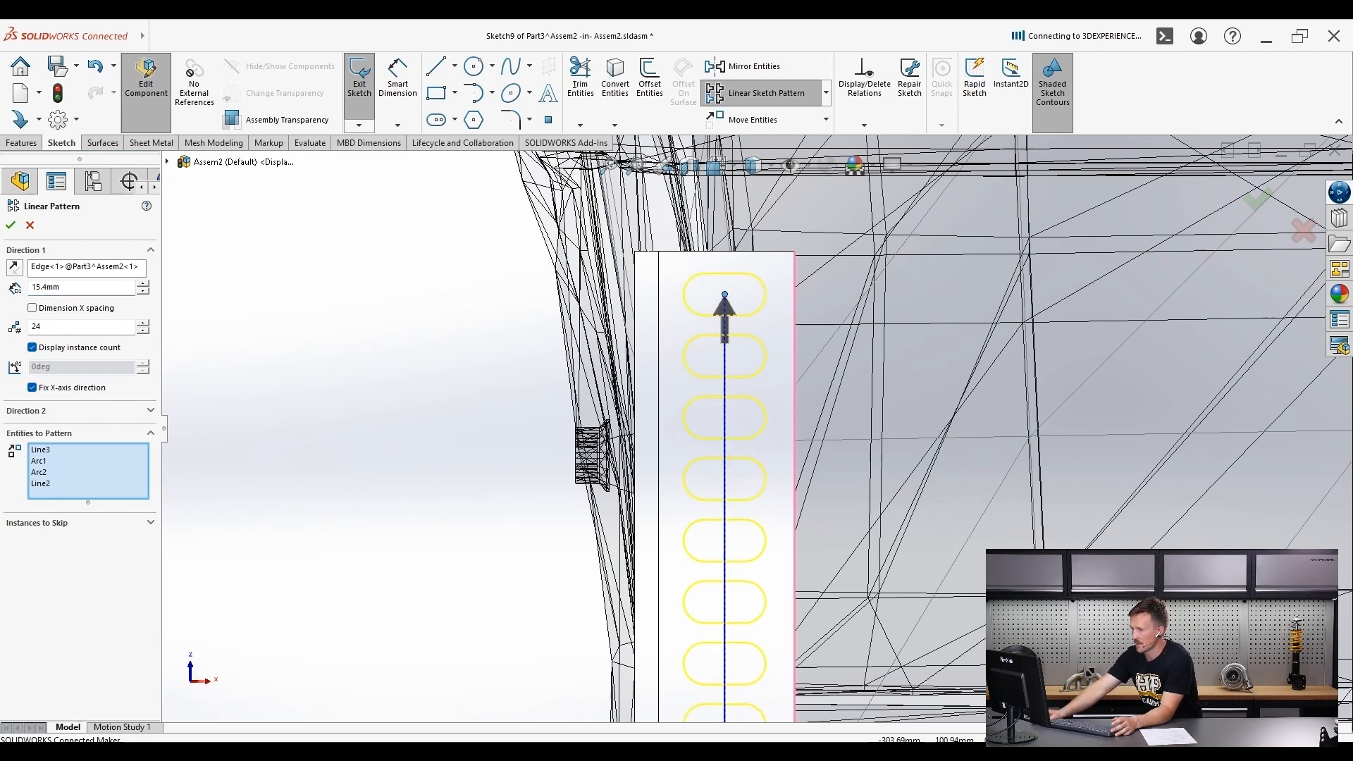
{"action": "scroll", "coordinate": [727, 529], "scroll_direction": "up", "scroll_amount": 5}
{"action": "scroll", "coordinate": [687, 381], "scroll_direction": "down", "scroll_amount": 5}
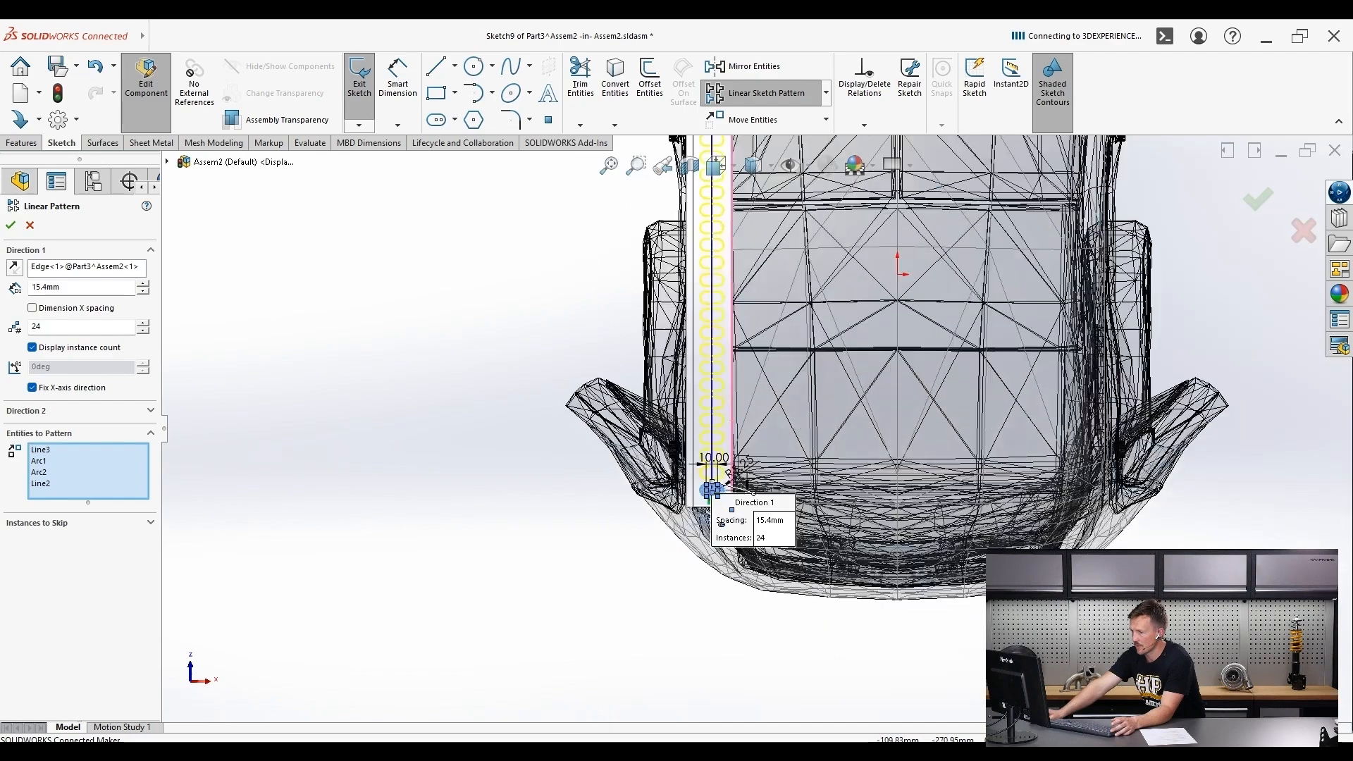
{"action": "scroll", "coordinate": [687, 381], "scroll_direction": "up", "scroll_amount": 5}
{"action": "scroll", "coordinate": [719, 317], "scroll_direction": "down", "scroll_amount": 6}
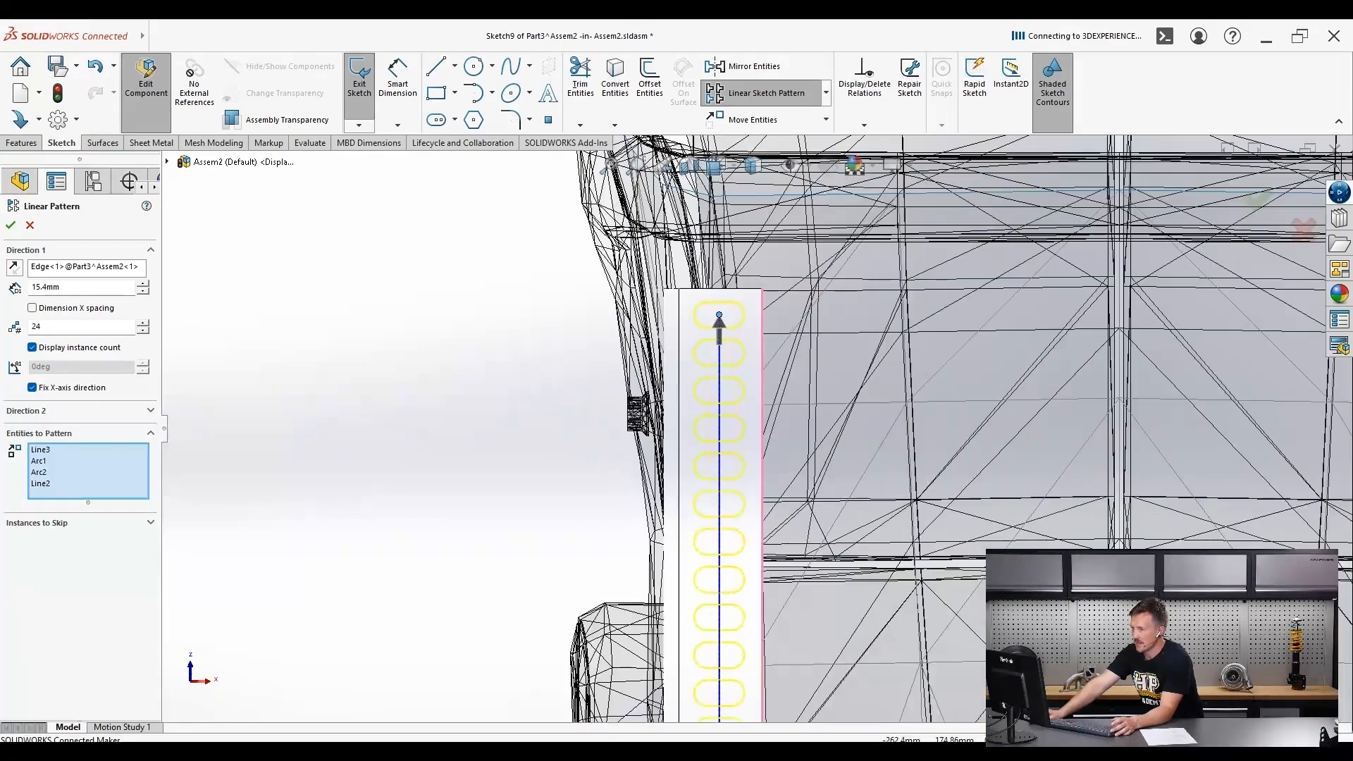
- Set the slot pattern's spacing to 15.2 mm
{"action": "left_click_drag", "start_coordinate": [63, 288], "coordinate": [43, 288]}
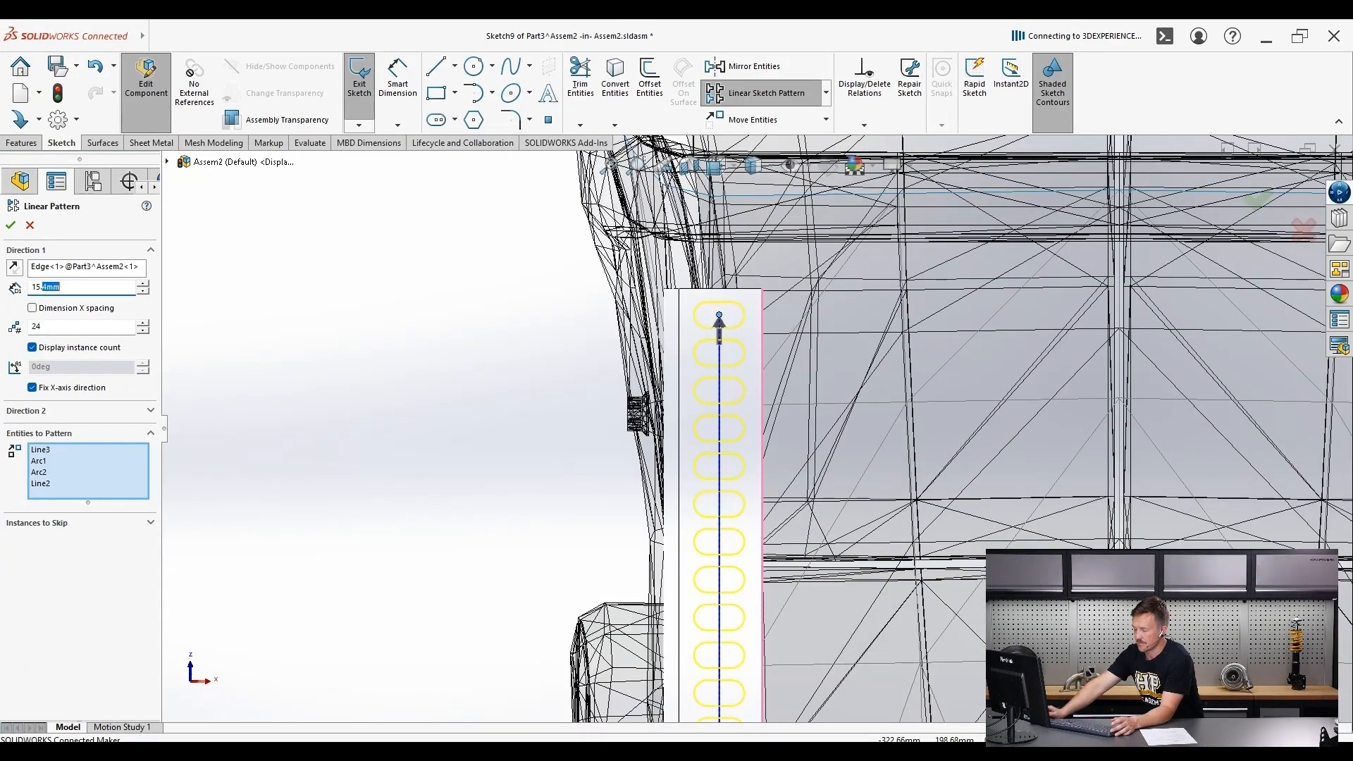
{"action": "type", "text": "3"}
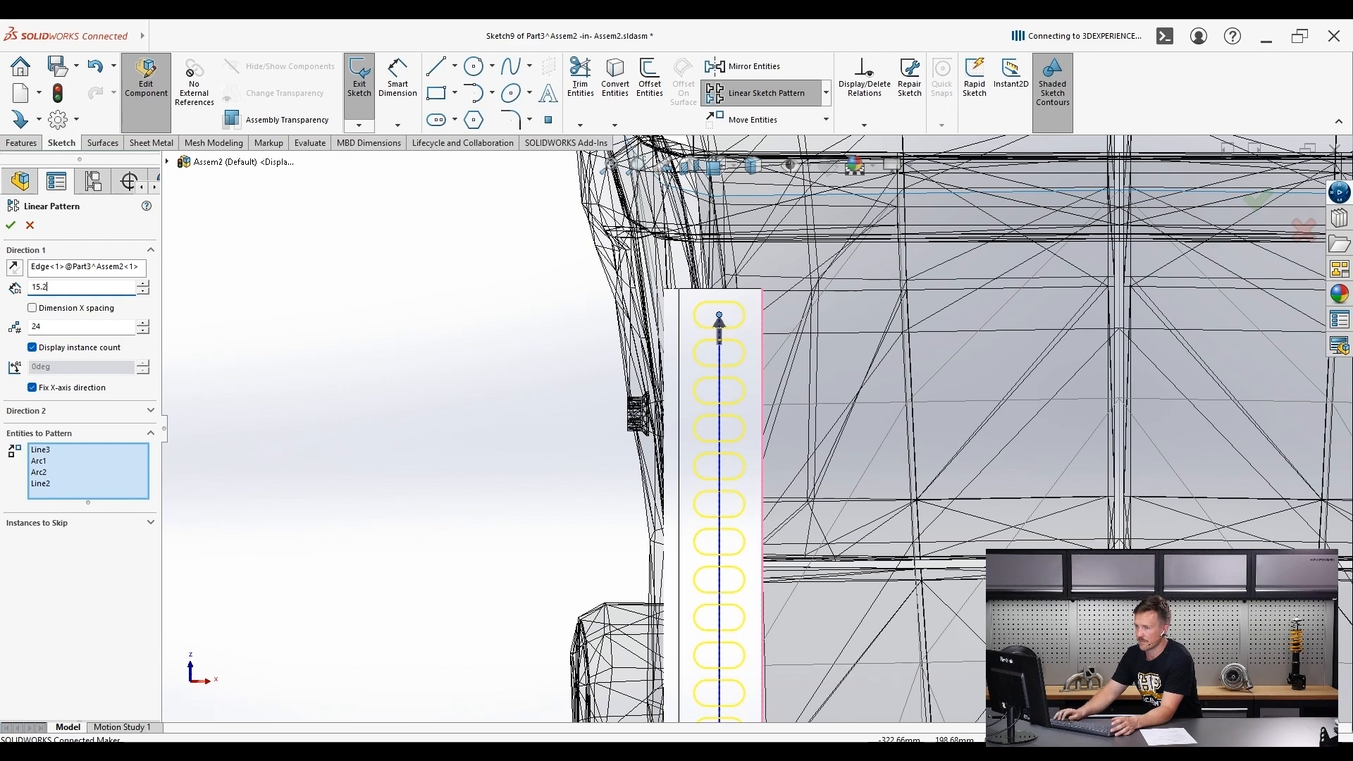
{"action": "key", "text": "Return"}
{"action": "scroll", "coordinate": [756, 439], "scroll_direction": "up", "scroll_amount": 4}
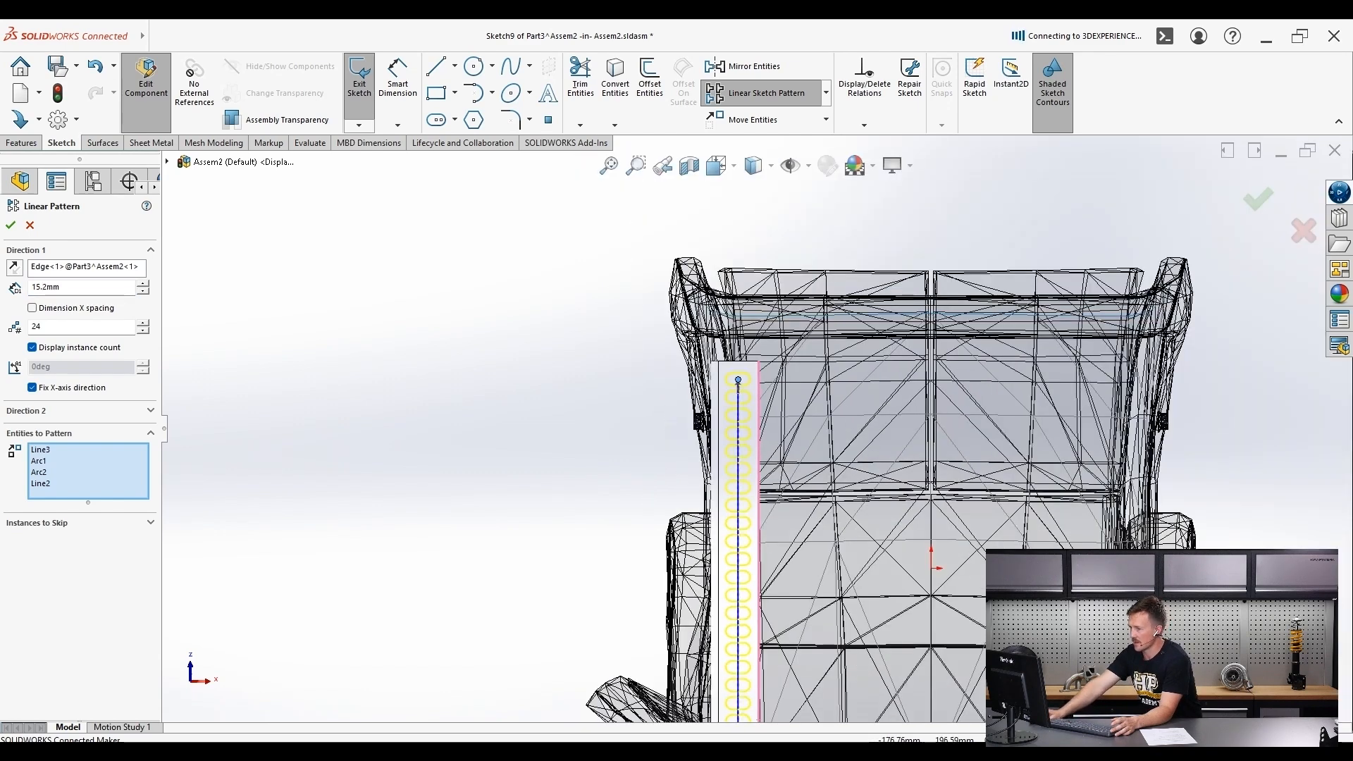
{"action": "scroll", "coordinate": [715, 313], "scroll_direction": "down", "scroll_amount": 2}
- Skip instances 6 to 11 of the slot pattern, keeping the first five slots at the flange's rear end
{"action": "left_click", "coordinate": [150, 523]}
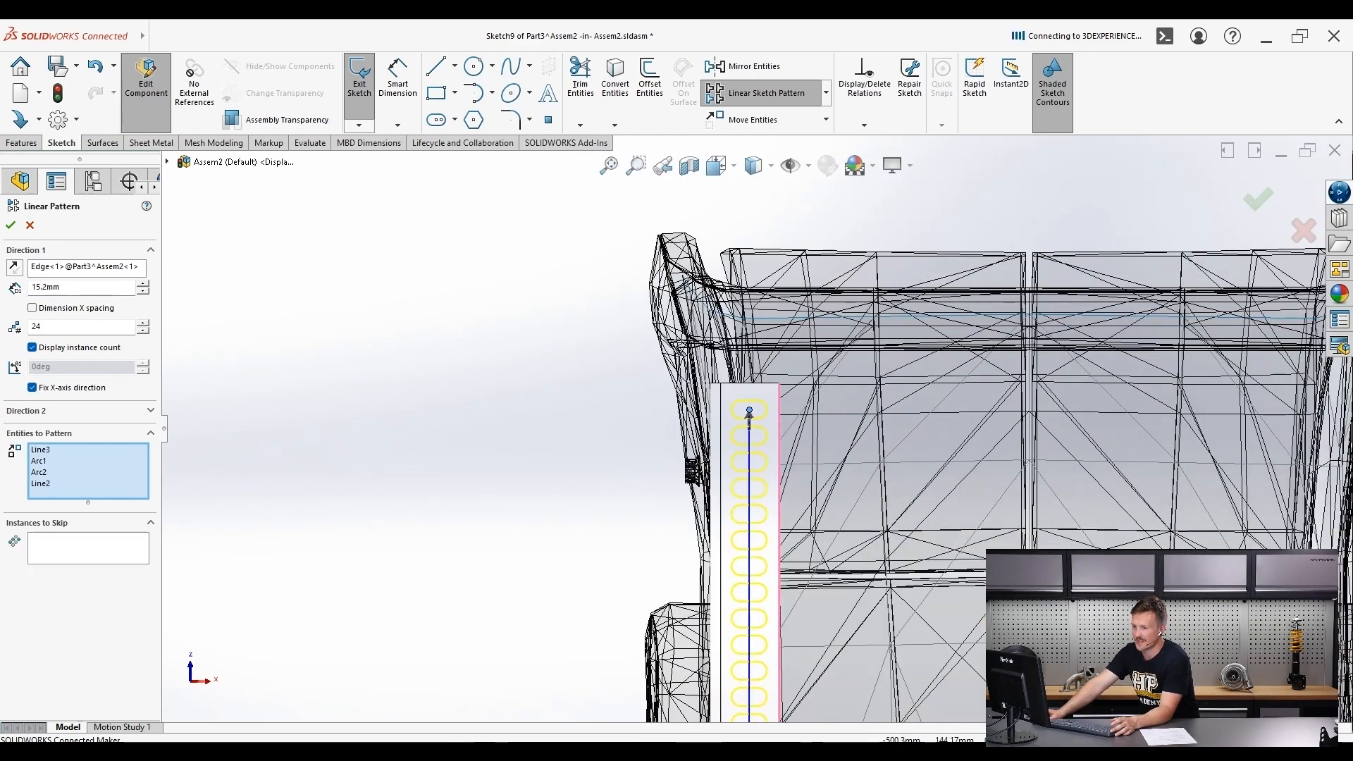
{"action": "scroll", "coordinate": [749, 415], "scroll_direction": "up", "scroll_amount": 4}
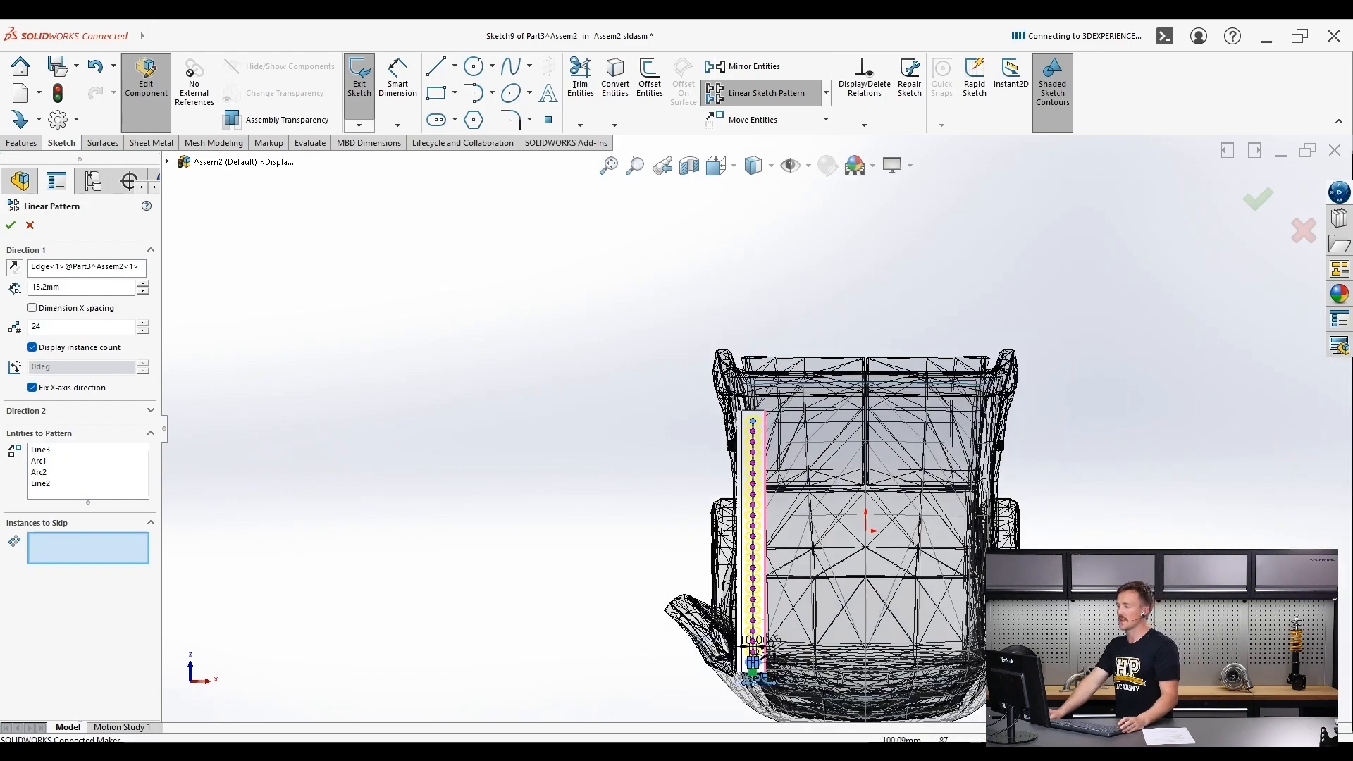
{"action": "scroll", "coordinate": [687, 685], "scroll_direction": "down", "scroll_amount": 5}
{"action": "scroll", "coordinate": [707, 679], "scroll_direction": "up", "scroll_amount": 3}
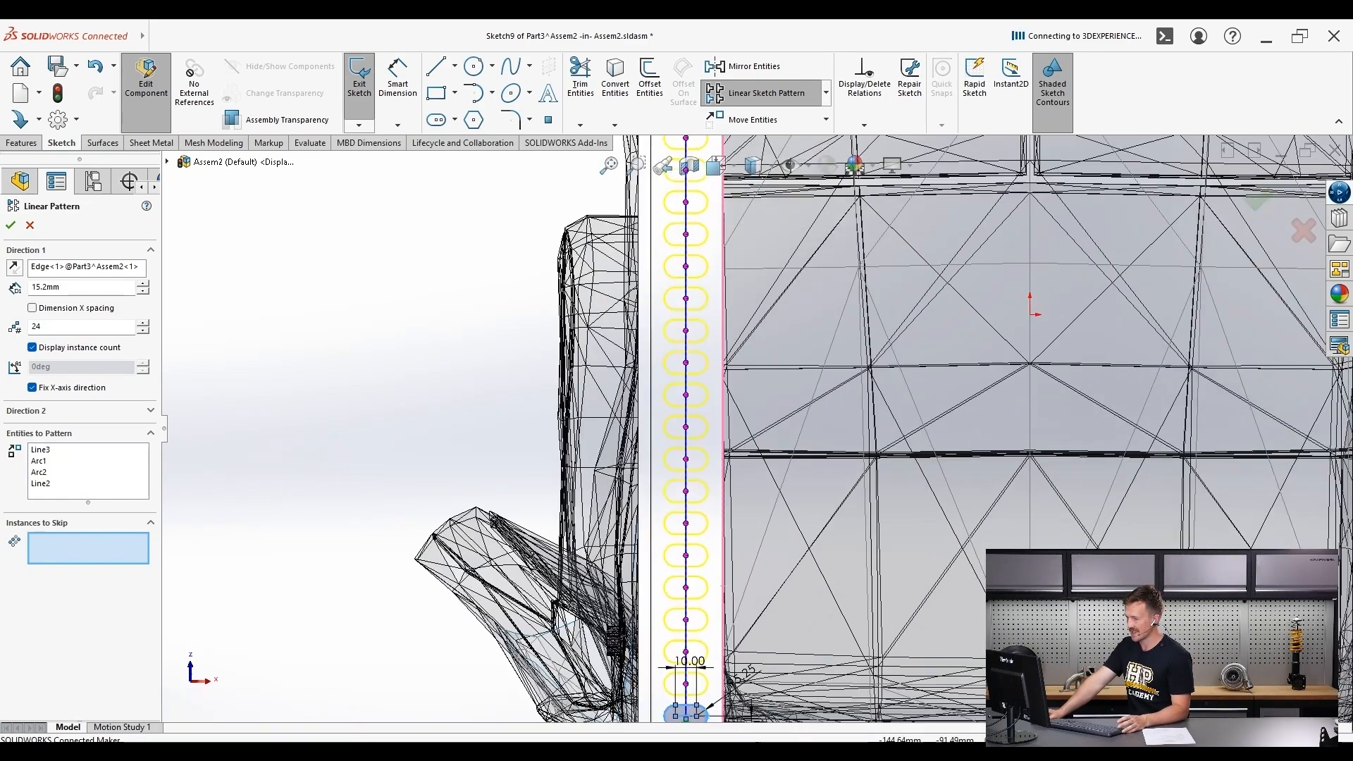
{"action": "scroll", "coordinate": [708, 680], "scroll_direction": "down", "scroll_amount": 4}
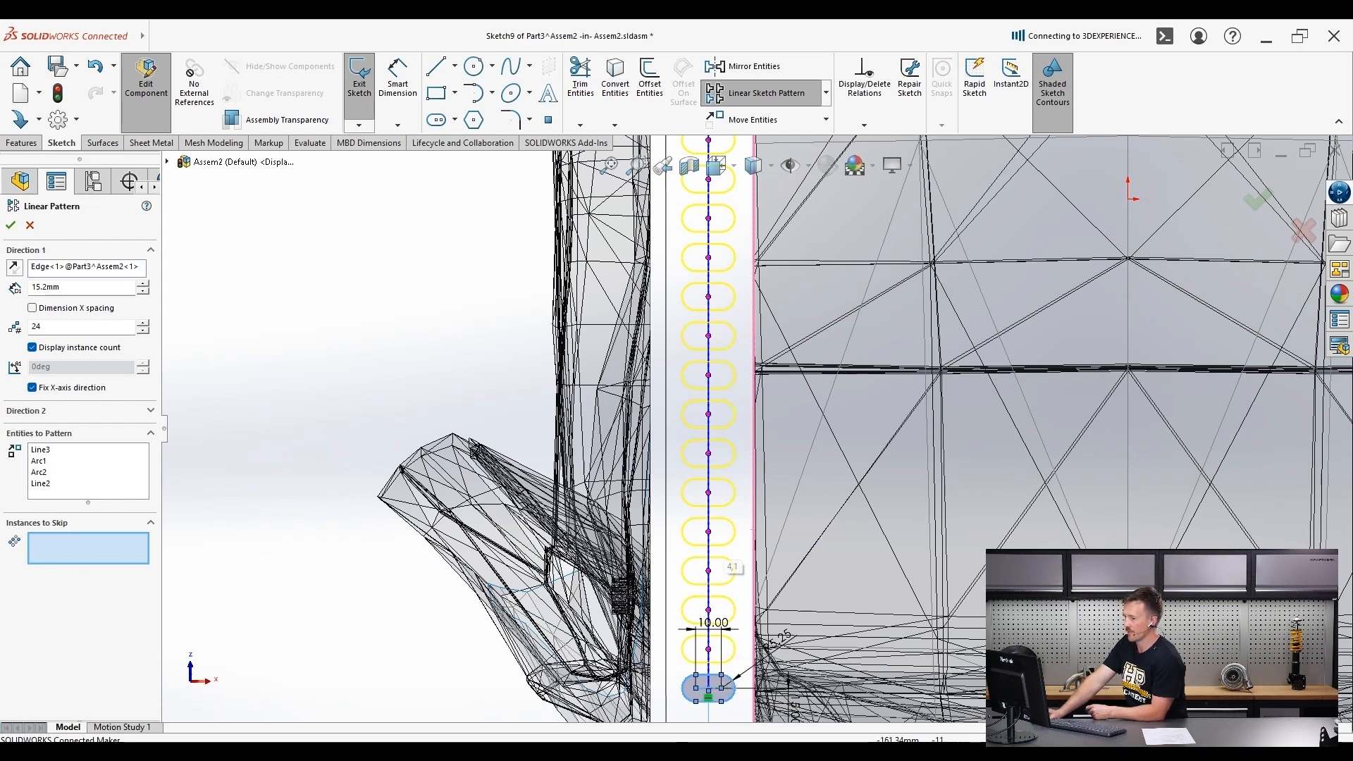
{"action": "left_click", "coordinate": [709, 492]}
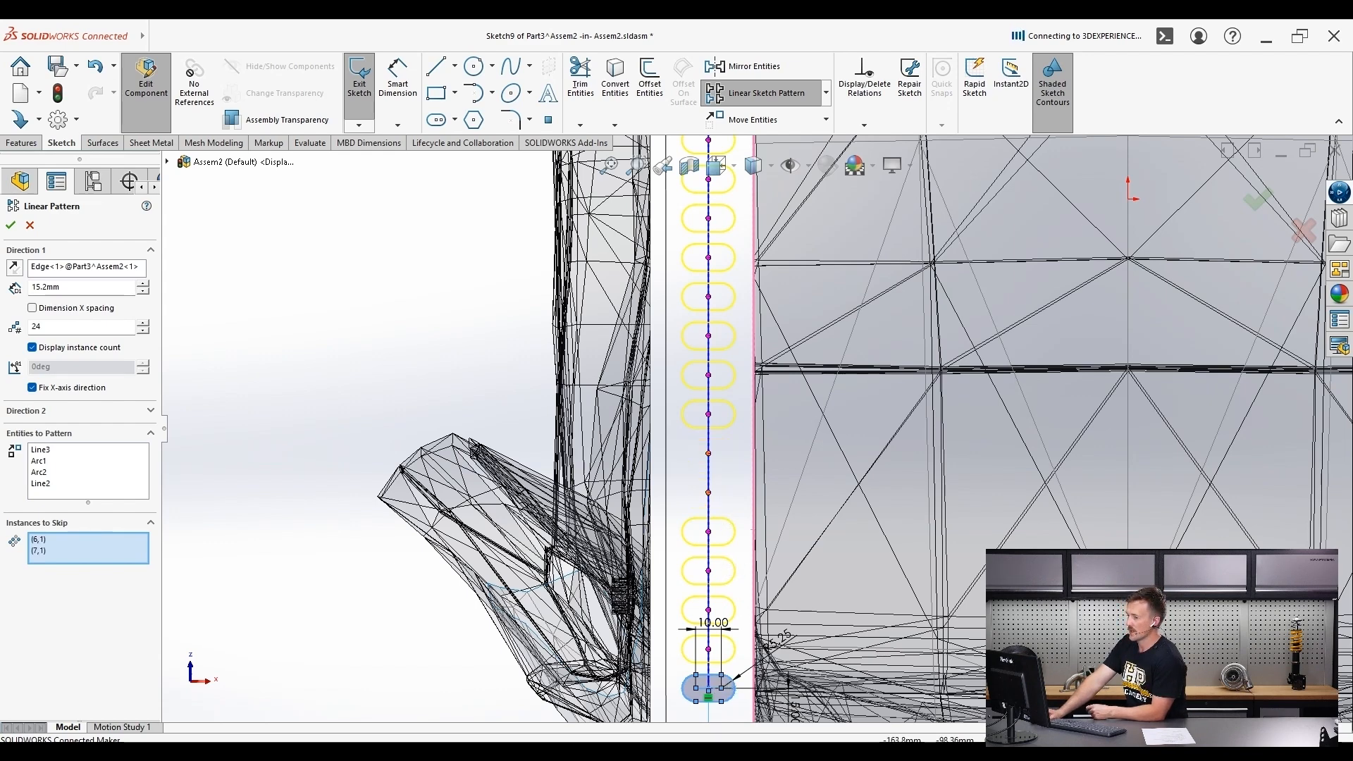
{"action": "left_click", "coordinate": [708, 414]}
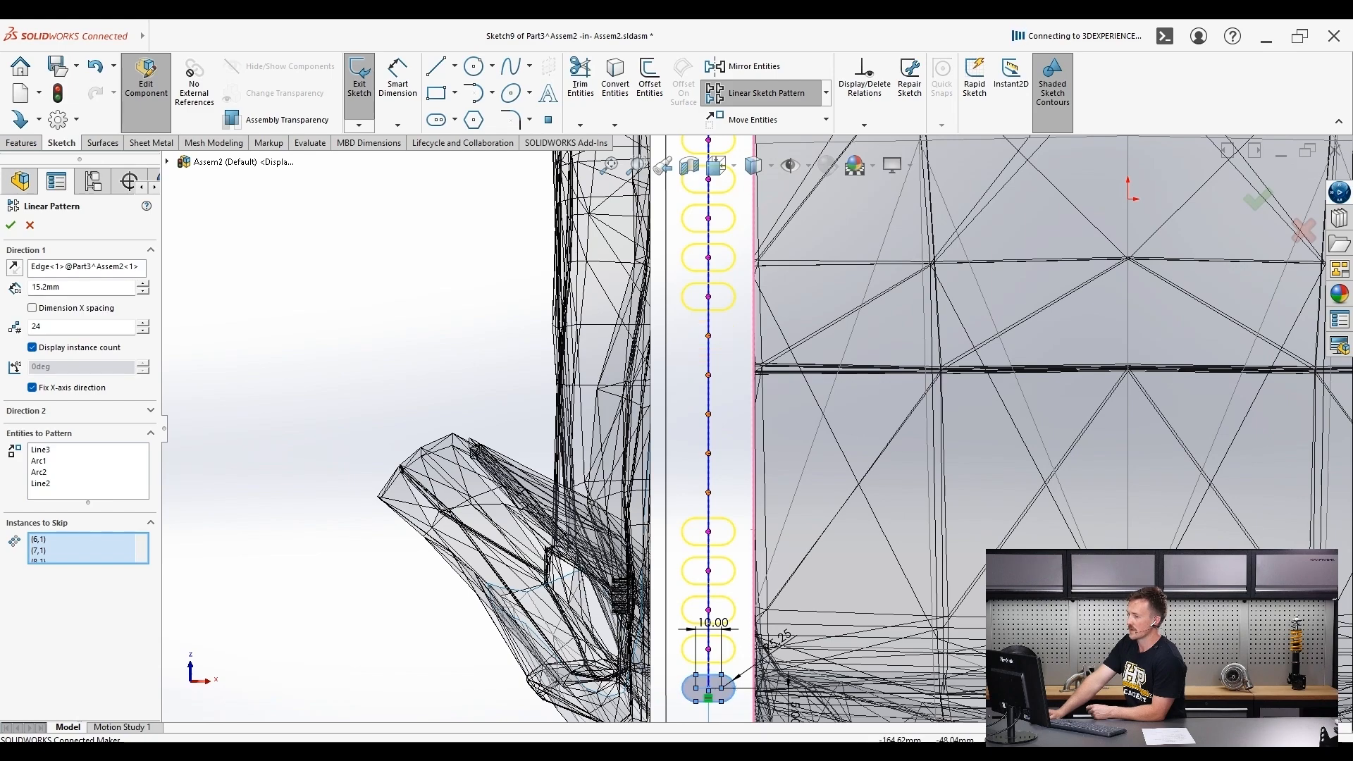
{"action": "left_click", "coordinate": [709, 297]}
- Skip instances 12 to 19 as well, keeping five slots at the front end, and accept the linear sketch pattern
{"action": "scroll", "coordinate": [719, 229], "scroll_direction": "up", "scroll_amount": 6}
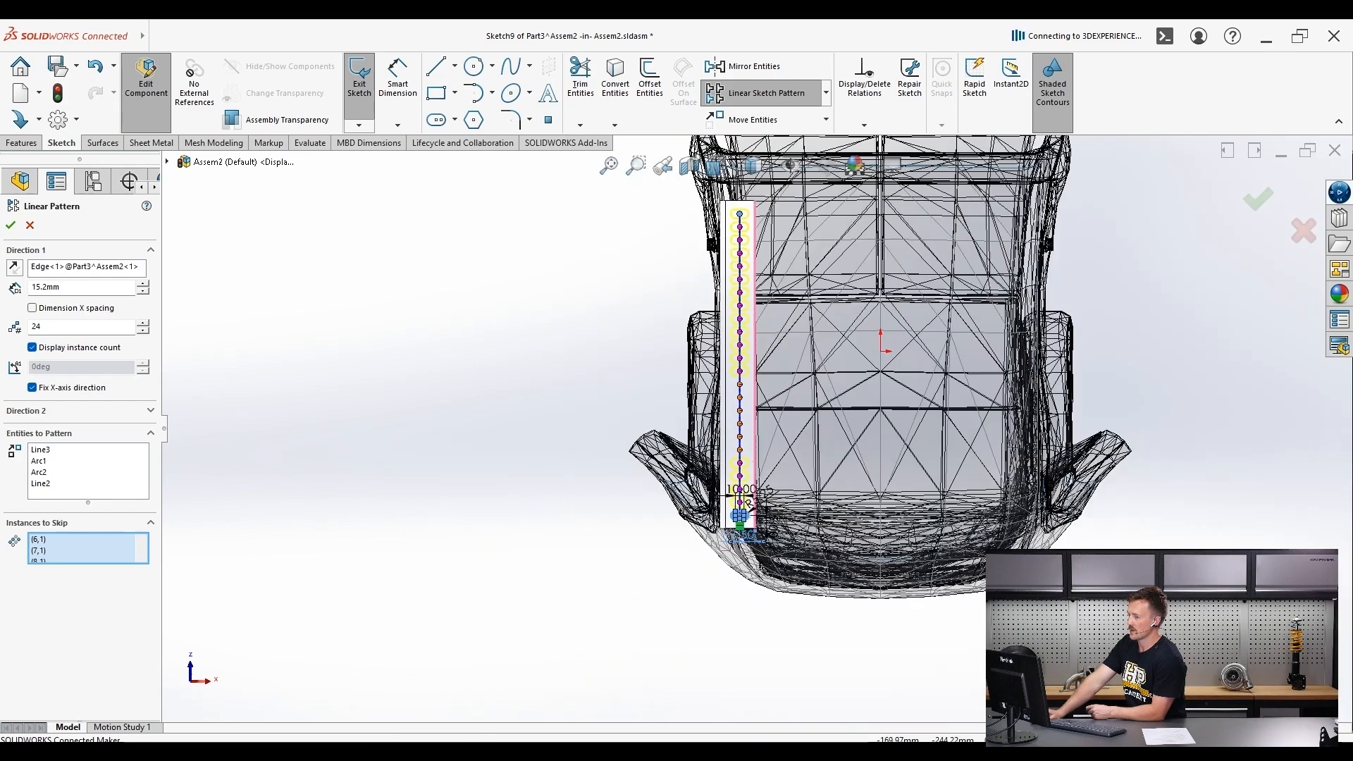
{"action": "scroll", "coordinate": [719, 229], "scroll_direction": "down", "scroll_amount": 4}
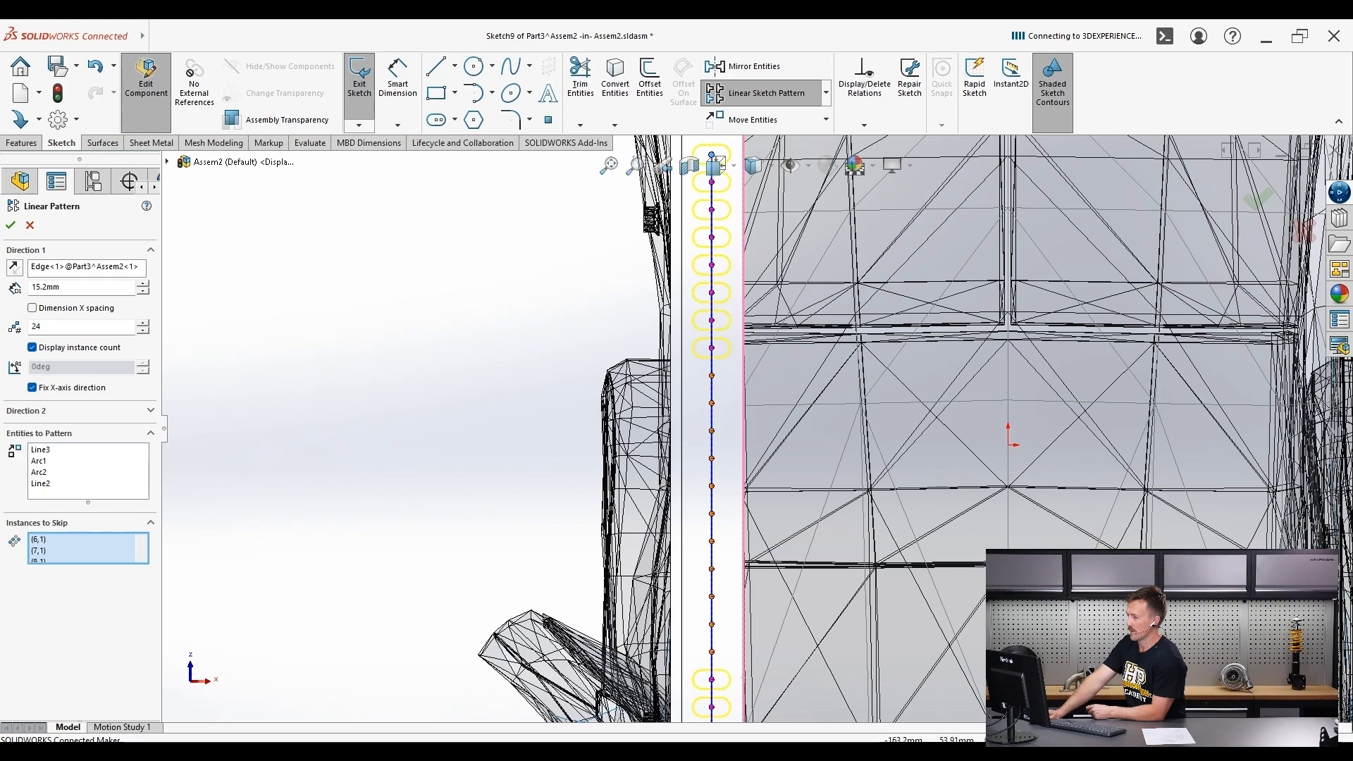
{"action": "left_click", "coordinate": [712, 320]}
{"action": "scroll", "coordinate": [755, 398], "scroll_direction": "up", "scroll_amount": 3}
{"action": "scroll", "coordinate": [761, 301], "scroll_direction": "down", "scroll_amount": 5}
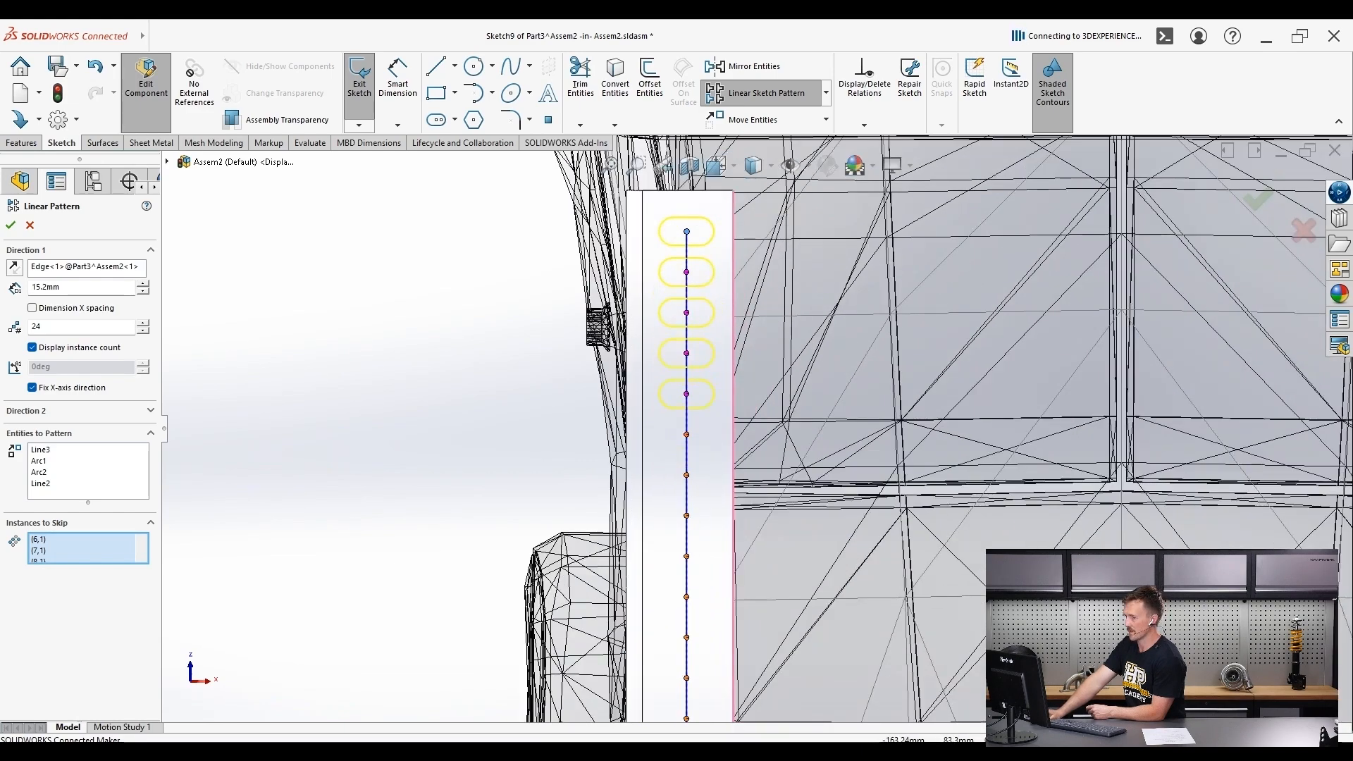
{"action": "left_click", "coordinate": [10, 225]}
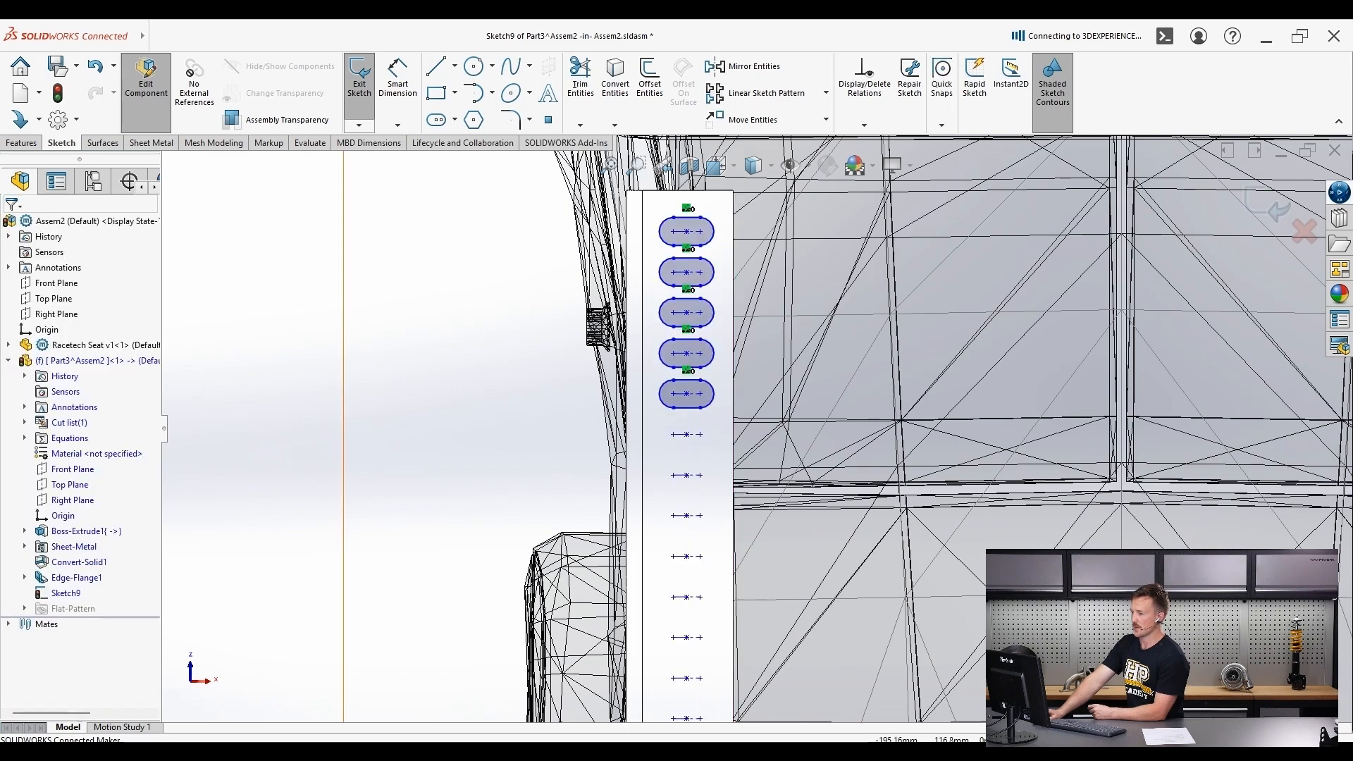
{"action": "scroll", "coordinate": [677, 257], "scroll_direction": "up", "scroll_amount": 6}
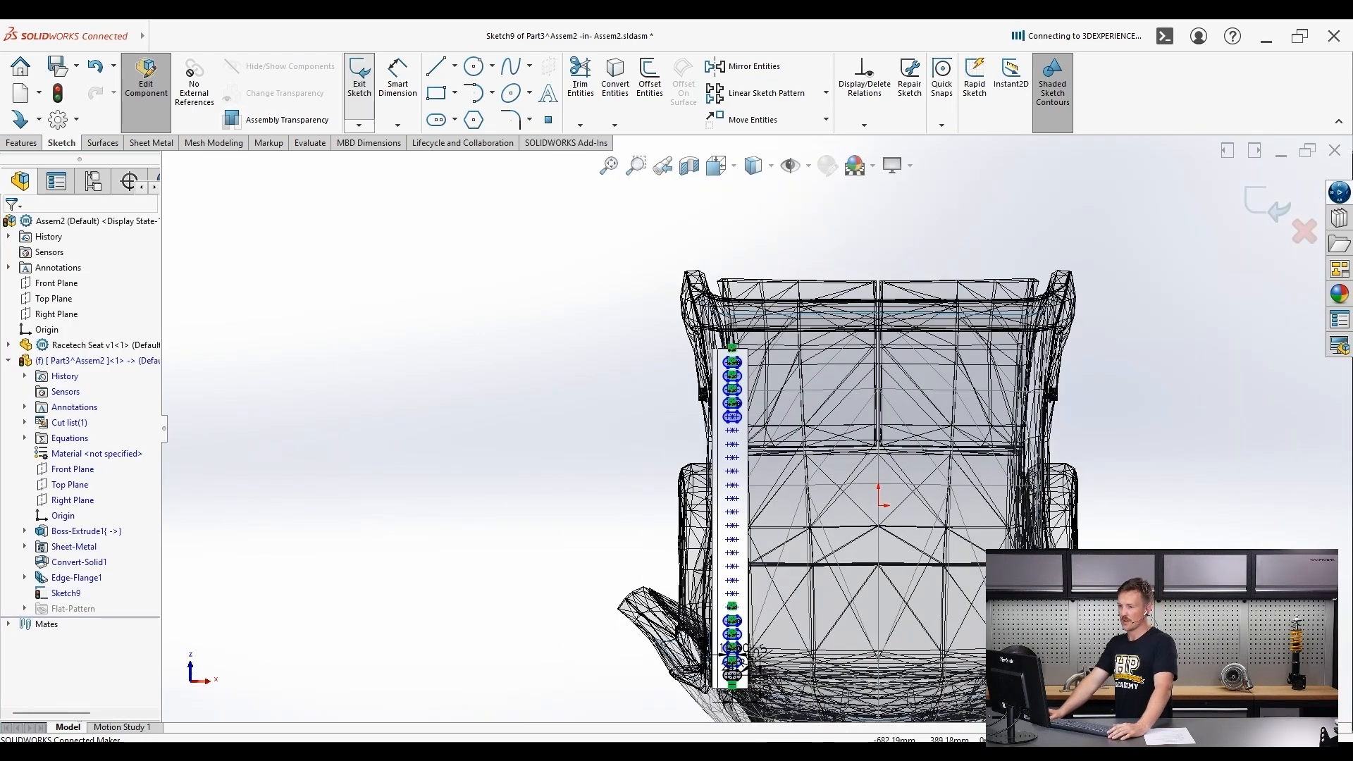
{"action": "key", "text": "e"}
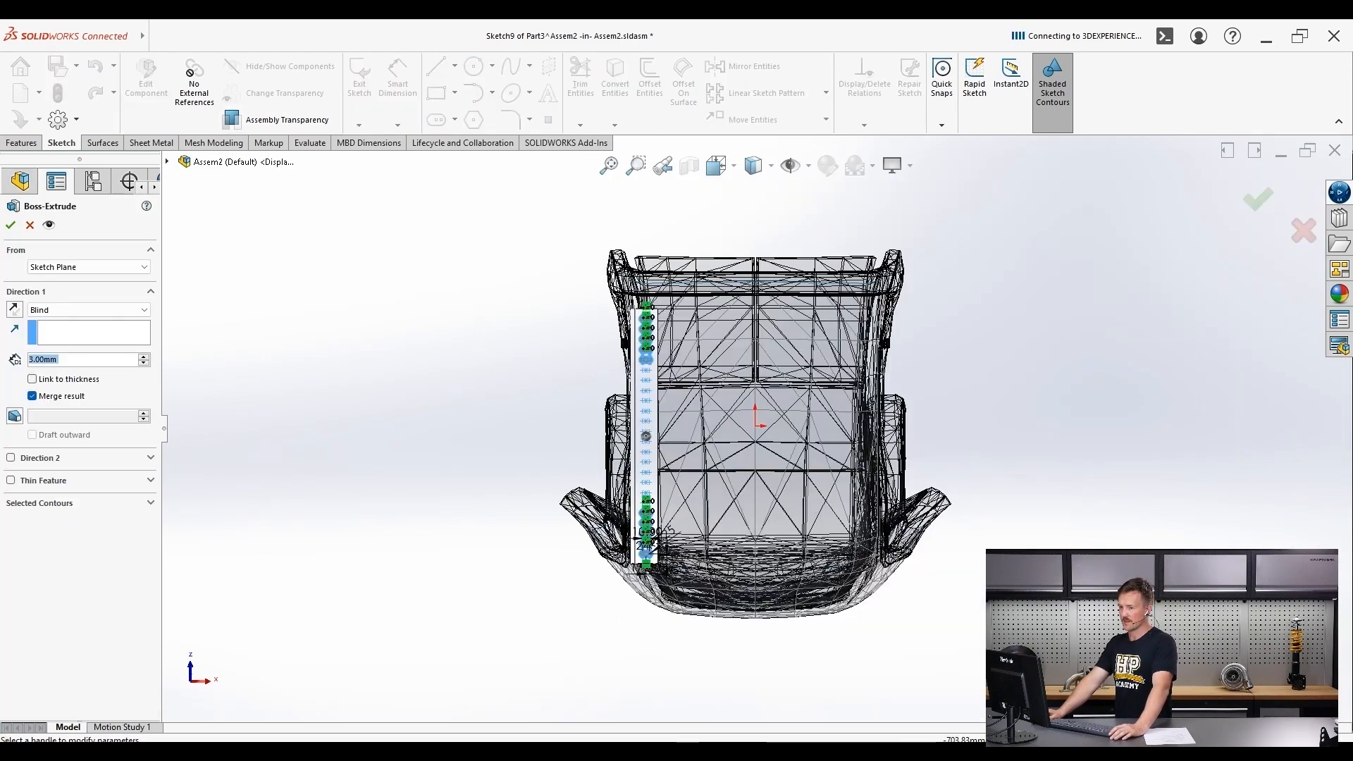
{"action": "scroll", "coordinate": [652, 564], "scroll_direction": "down", "scroll_amount": 6}
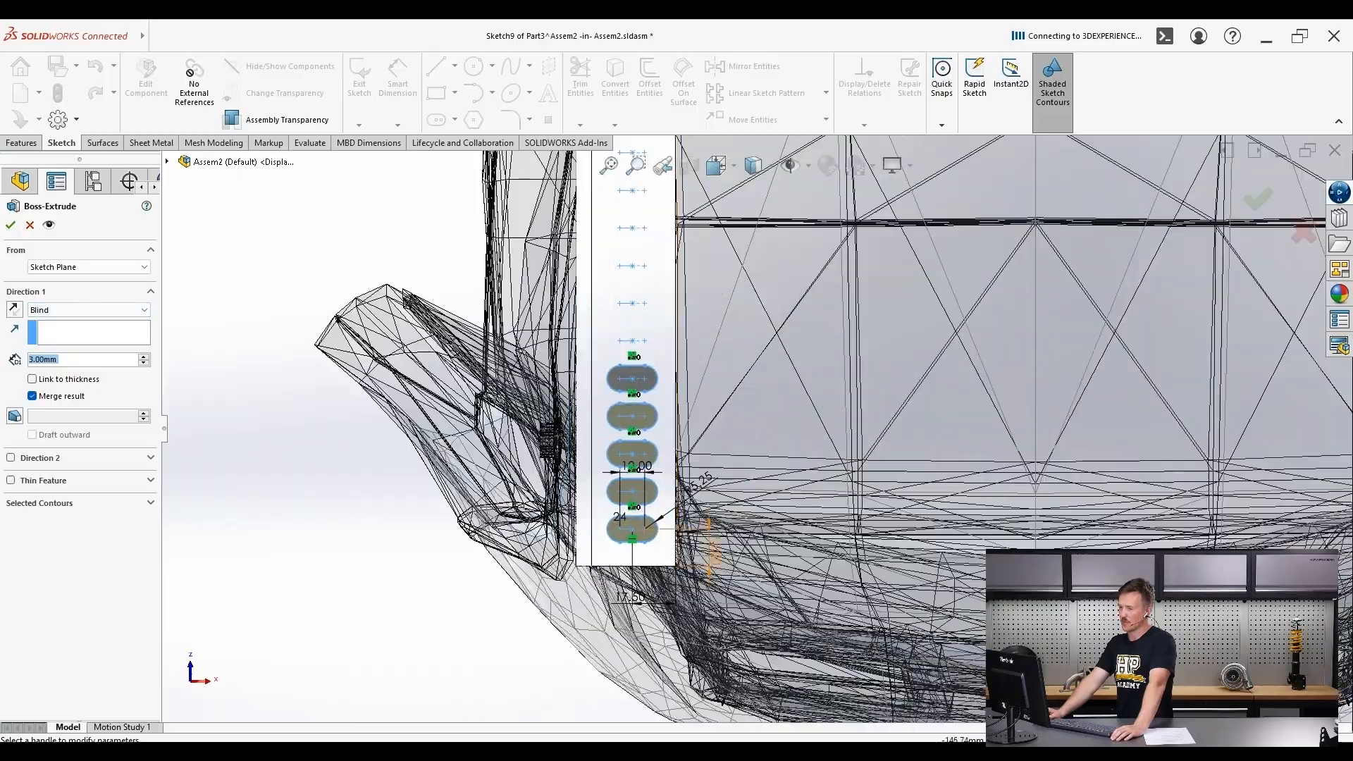
{"action": "middle_click_drag", "start_coordinate": [652, 565], "coordinate": [532, 553]}
{"action": "scroll", "coordinate": [755, 433], "scroll_direction": "up", "scroll_amount": 4}
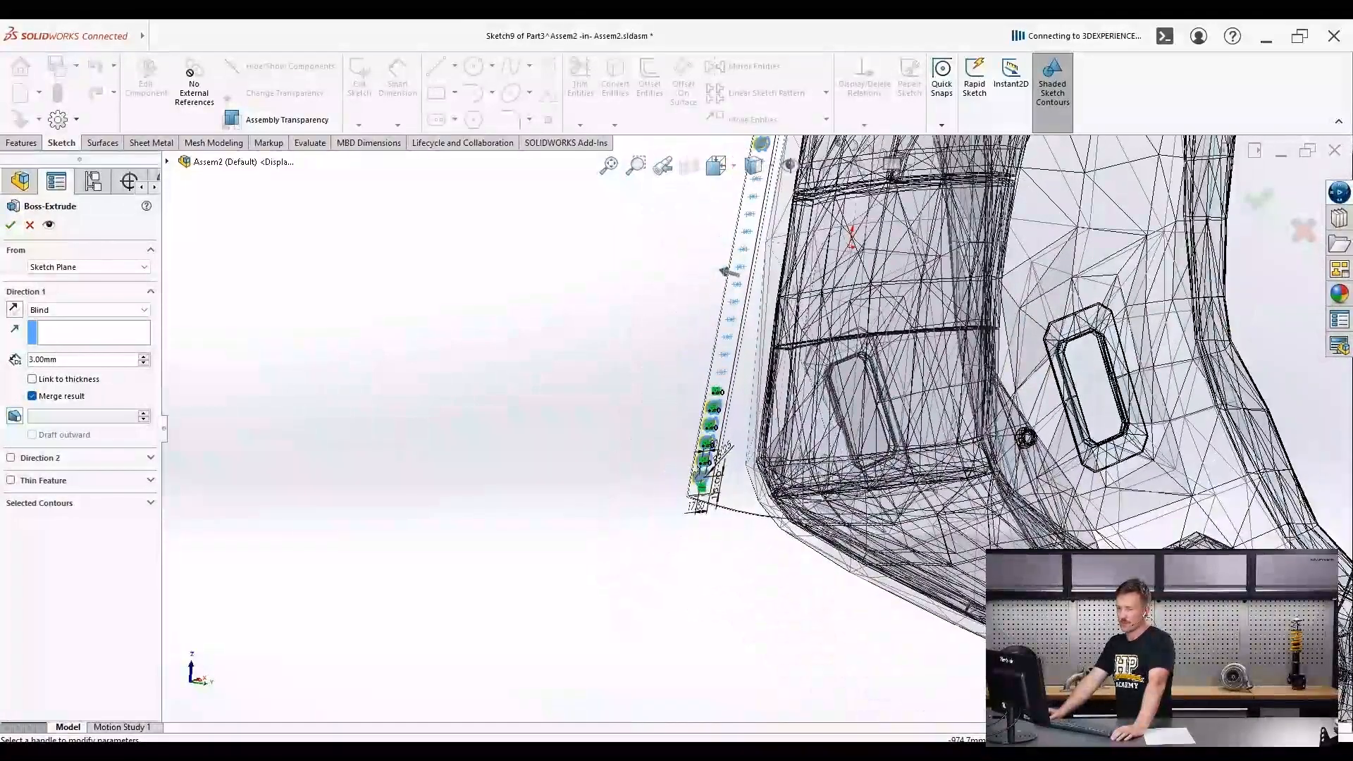
{"action": "left_click", "coordinate": [88, 310]}
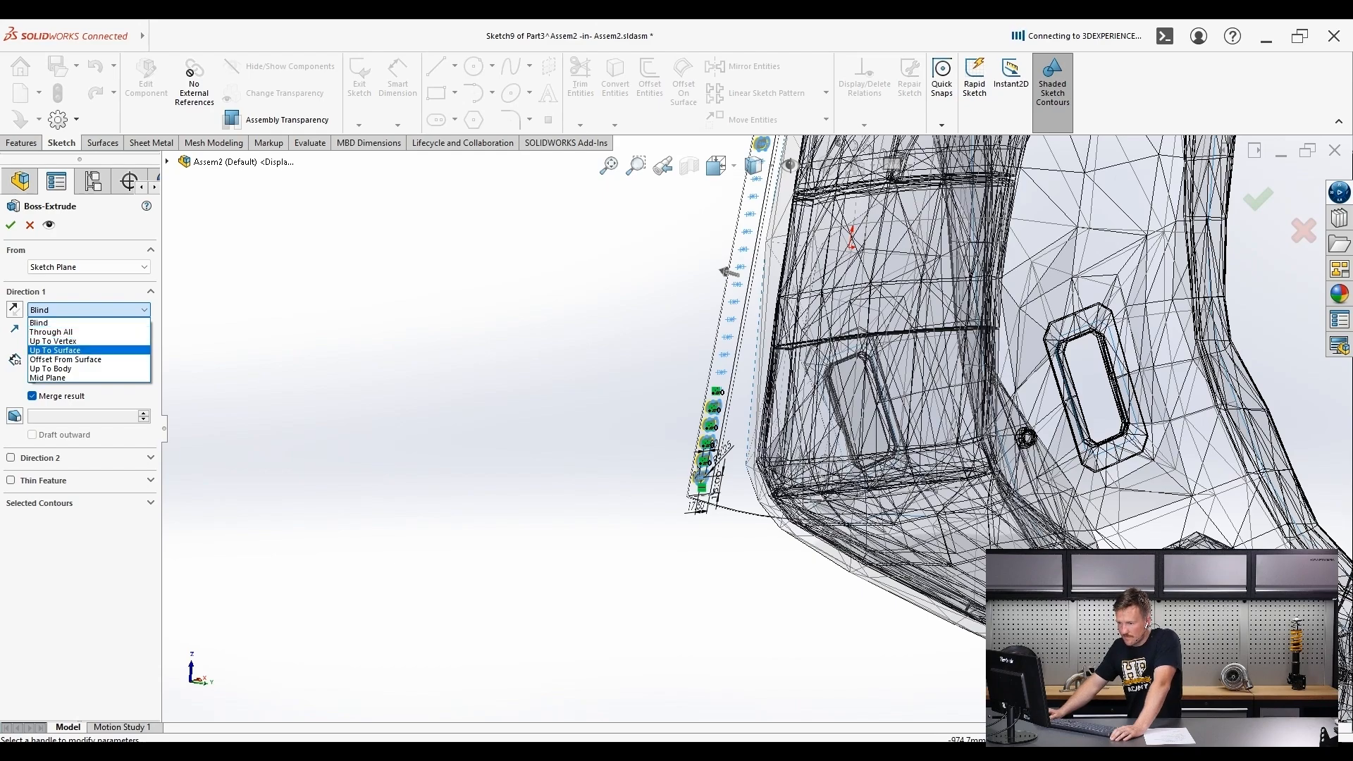
{"action": "left_click", "coordinate": [55, 350]}
{"action": "middle_click_drag", "start_coordinate": [916, 423], "coordinate": [748, 388]}
{"action": "scroll", "coordinate": [693, 412], "scroll_direction": "down", "scroll_amount": 9}
{"action": "left_click", "coordinate": [616, 497]}
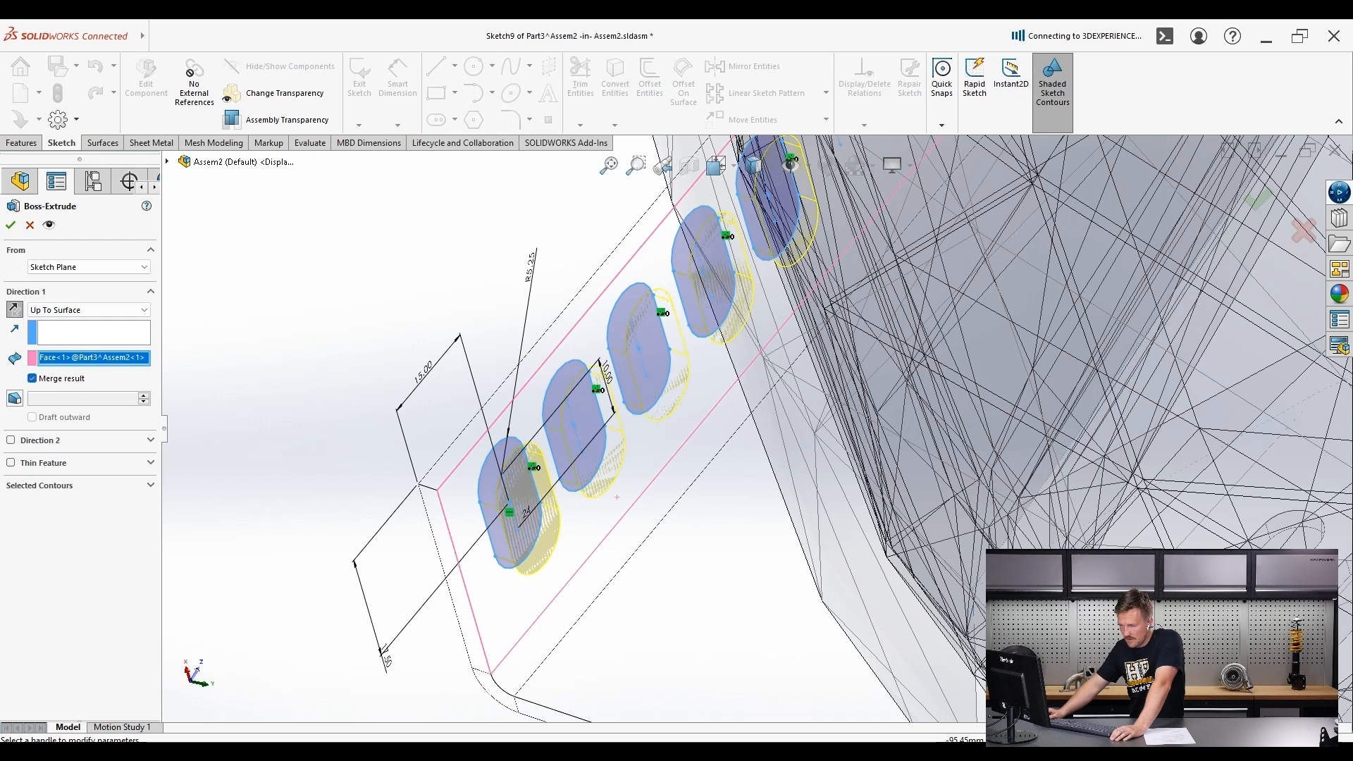
{"action": "left_click", "coordinate": [32, 378]}
{"action": "left_click", "coordinate": [94, 332]}
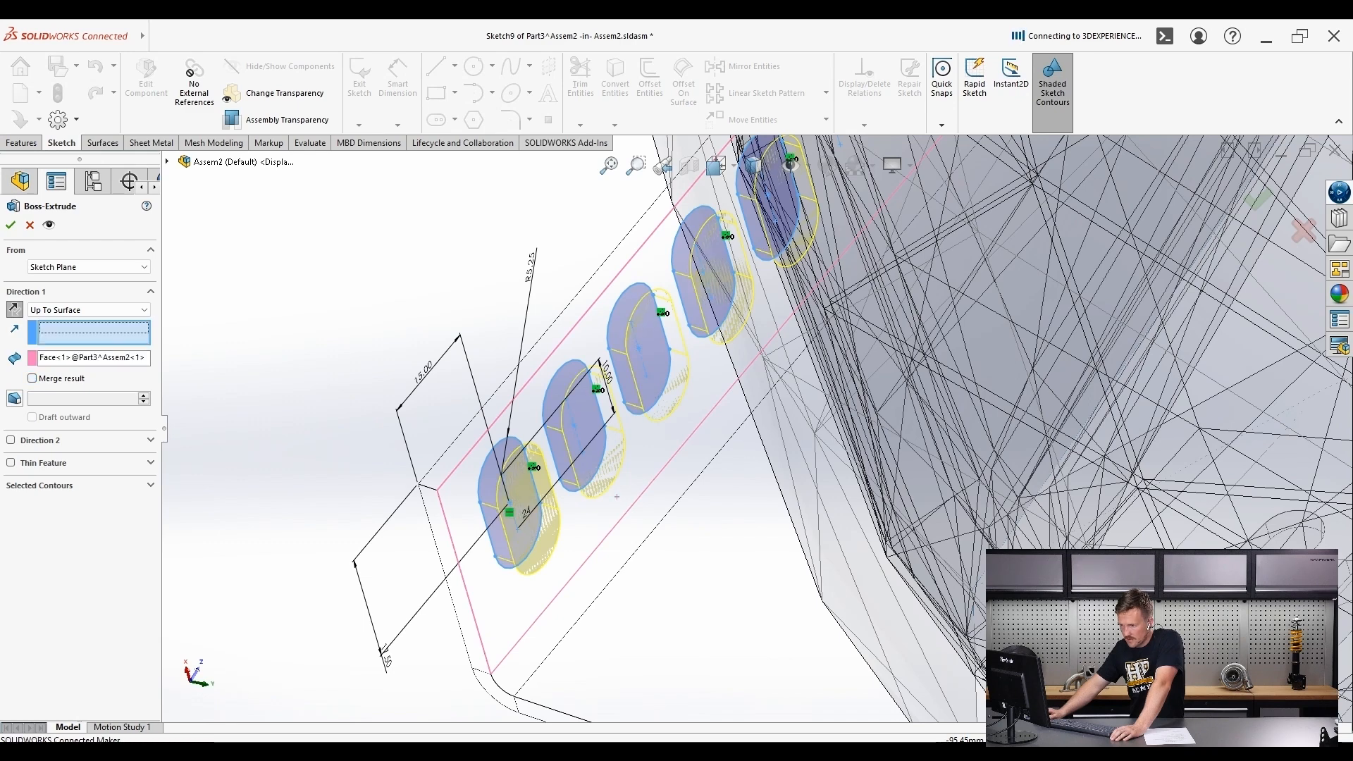
{"action": "left_click", "coordinate": [150, 486]}
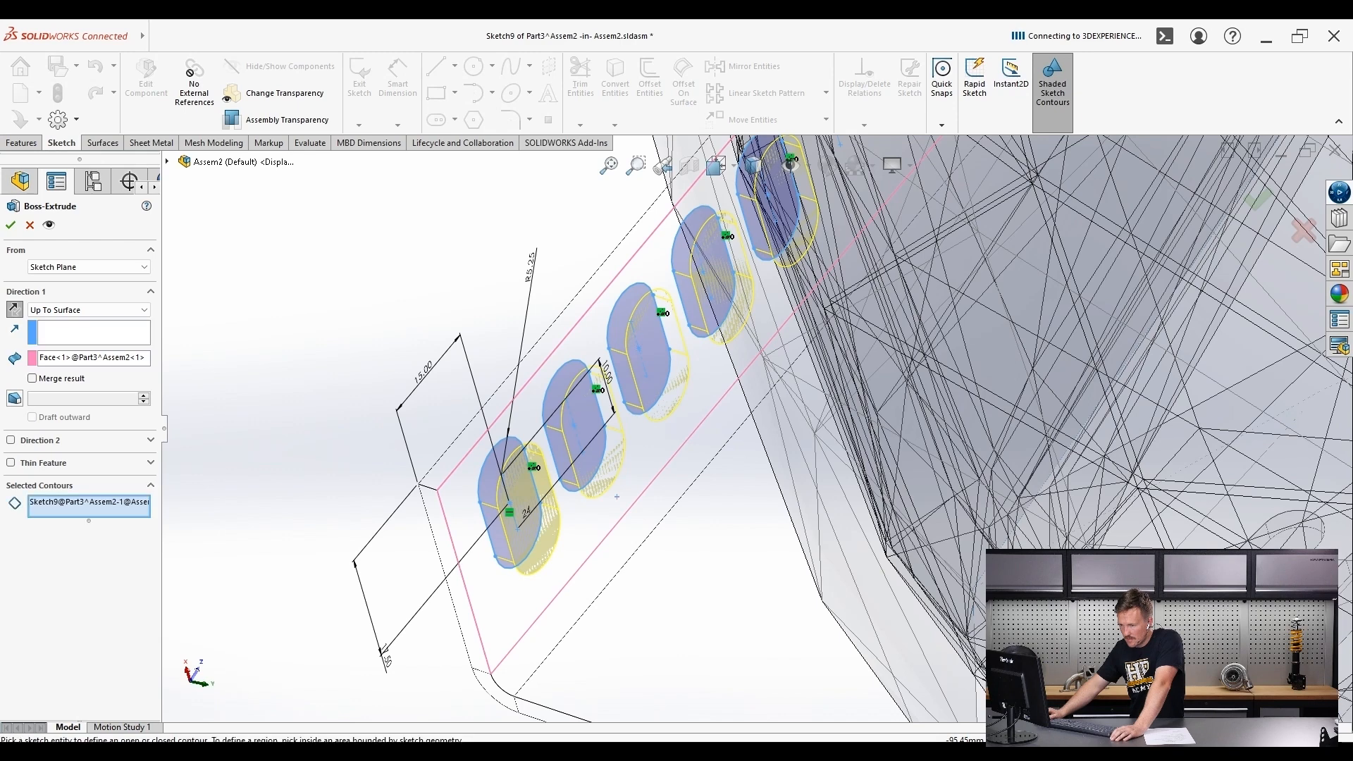
{"action": "left_click", "coordinate": [150, 485]}
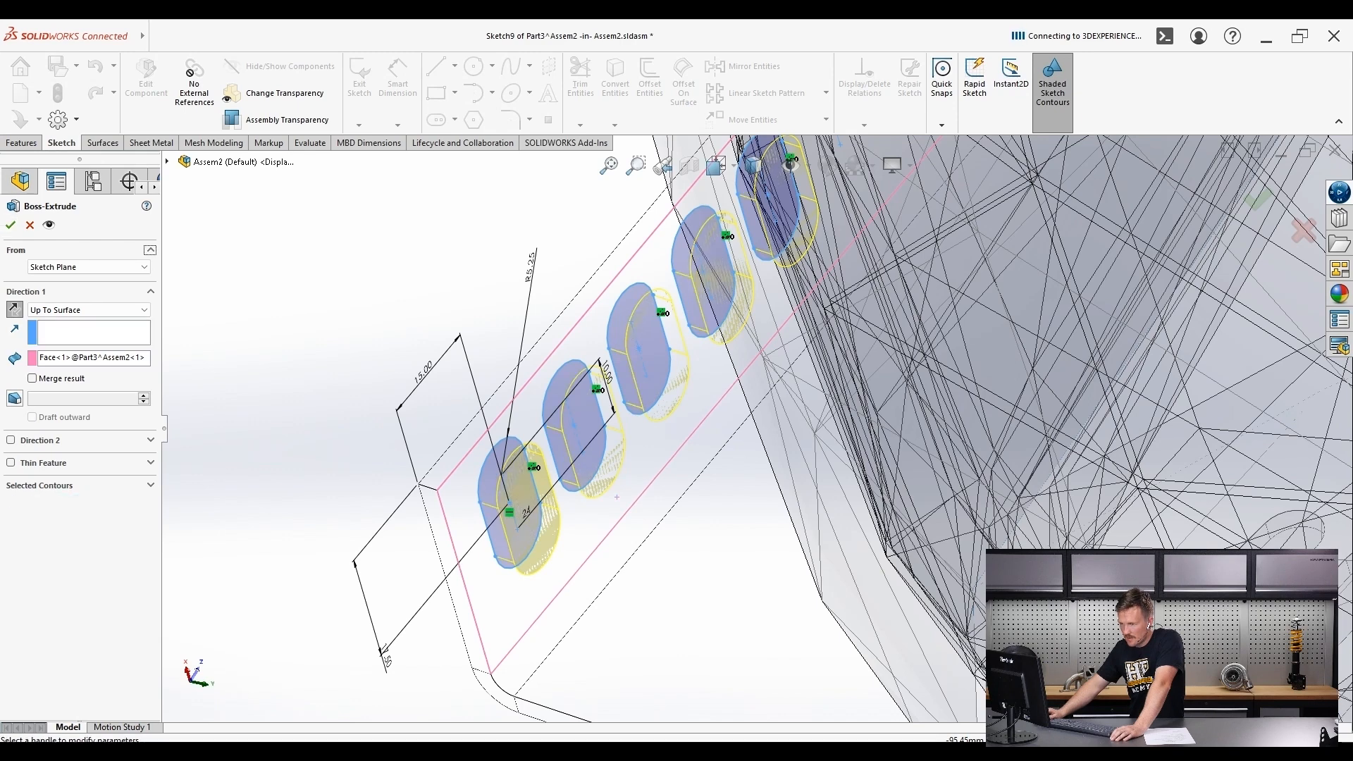
{"action": "left_click", "coordinate": [88, 310]}
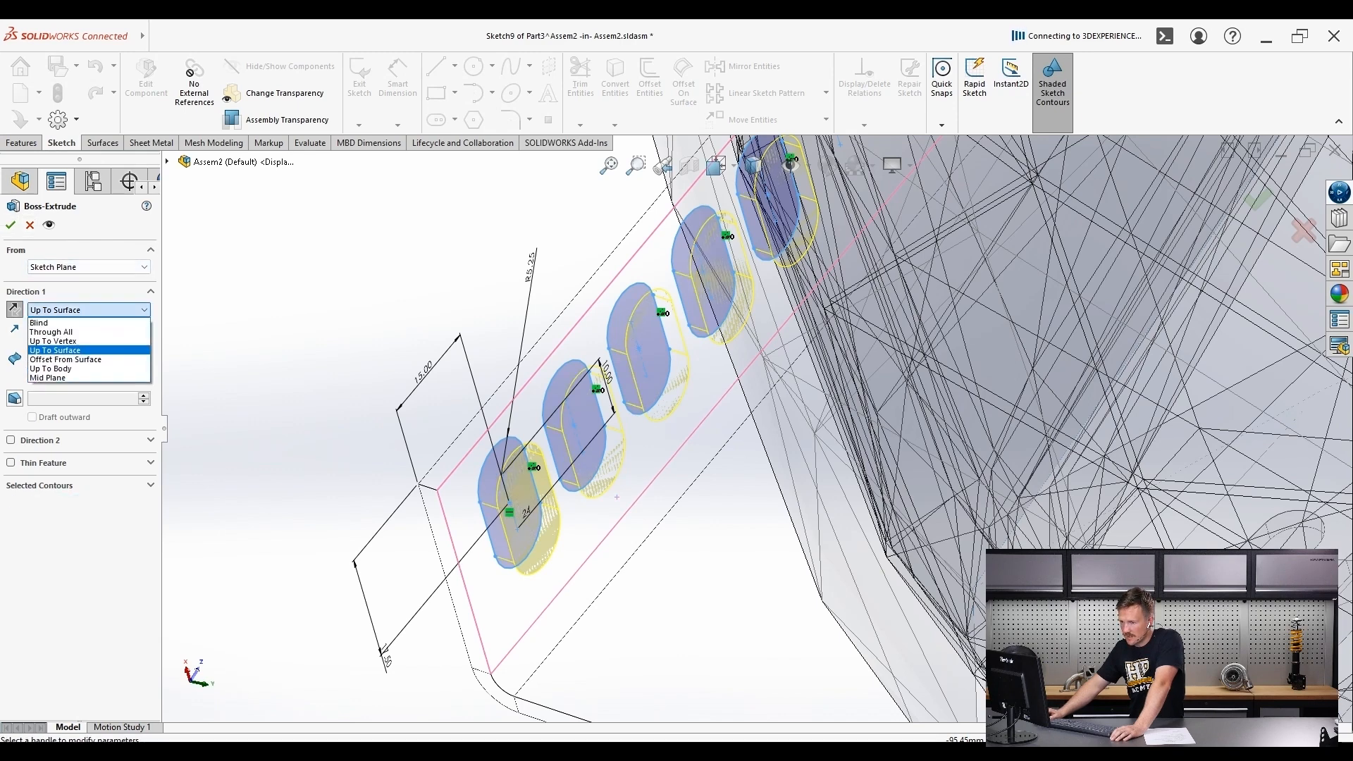
{"action": "left_click", "coordinate": [63, 353]}
{"action": "left_click", "coordinate": [29, 225]}
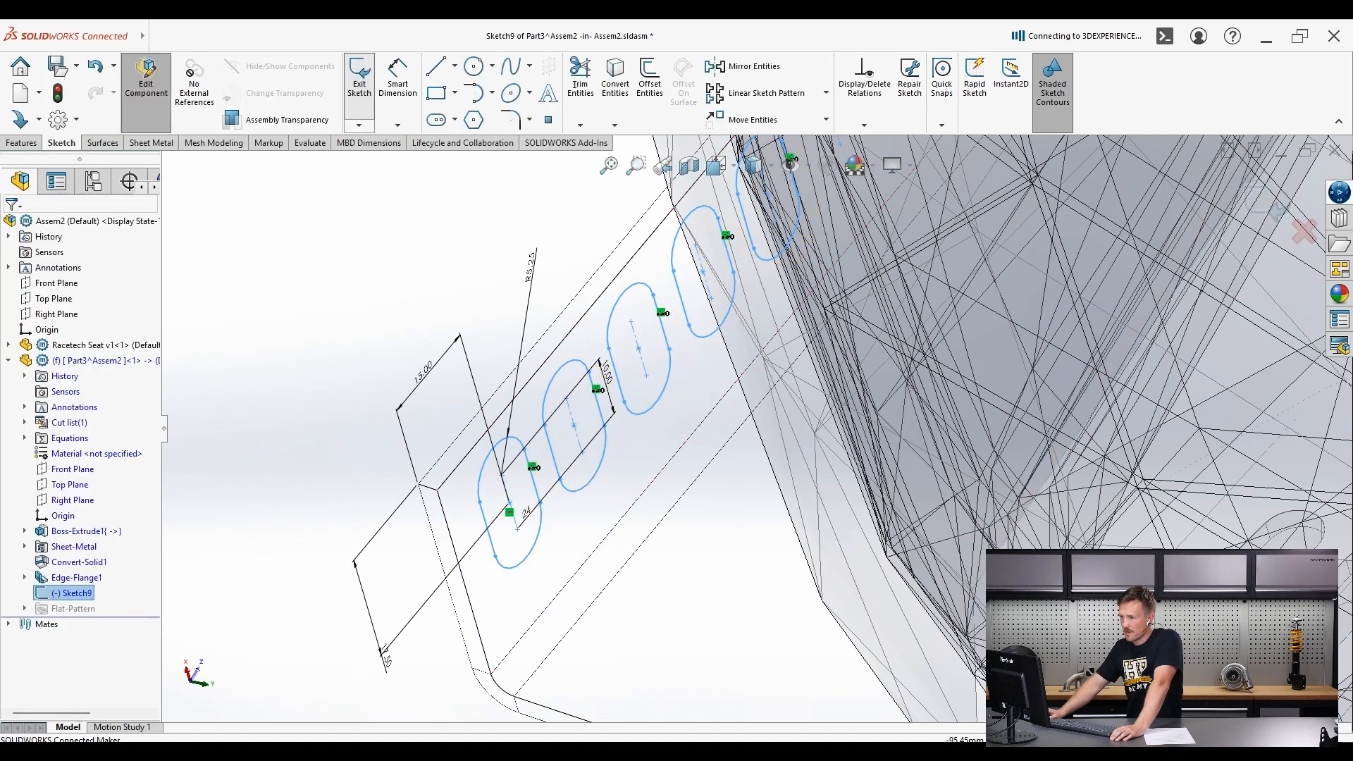
- Close the flange slot sketch and use it as the profile of an extruded cut
{"action": "left_click", "coordinate": [360, 78]}
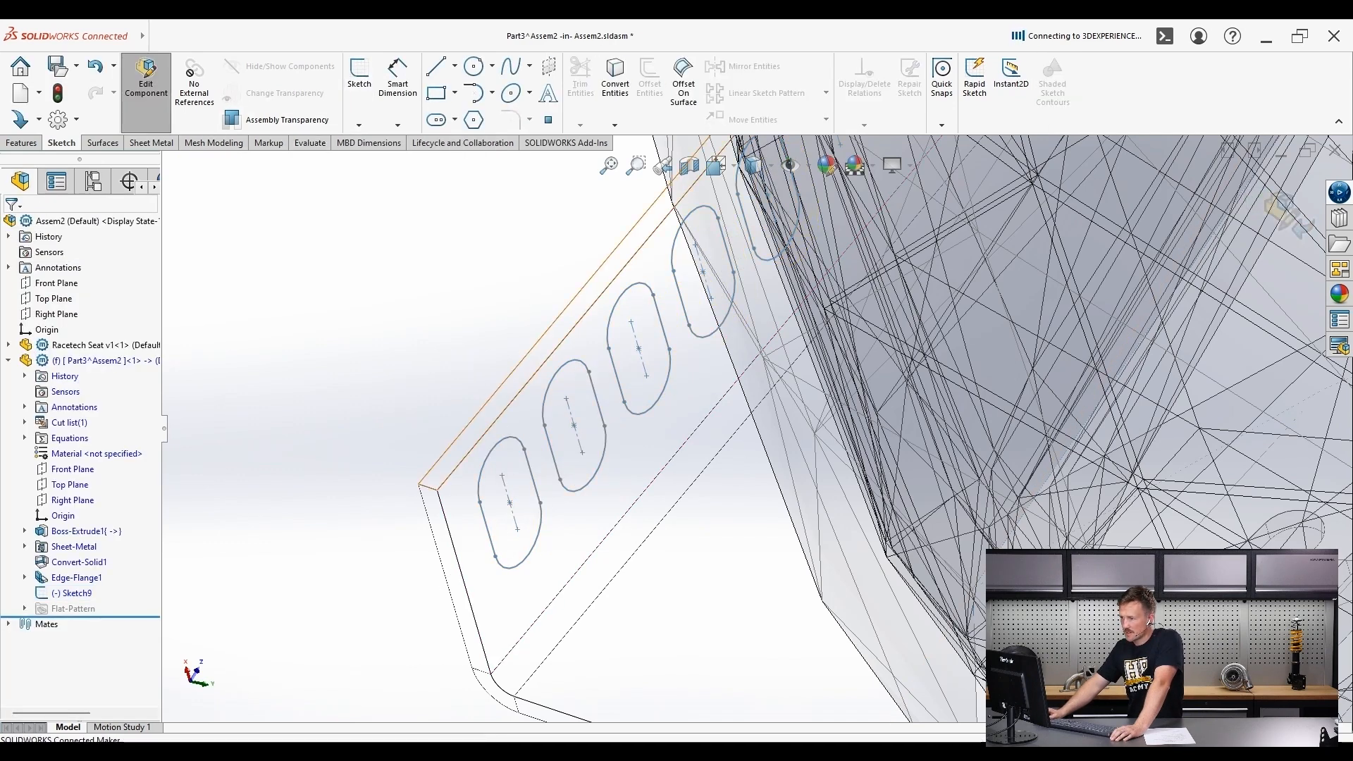
{"action": "middle_click_drag", "start_coordinate": [572, 304], "coordinate": [811, 299]}
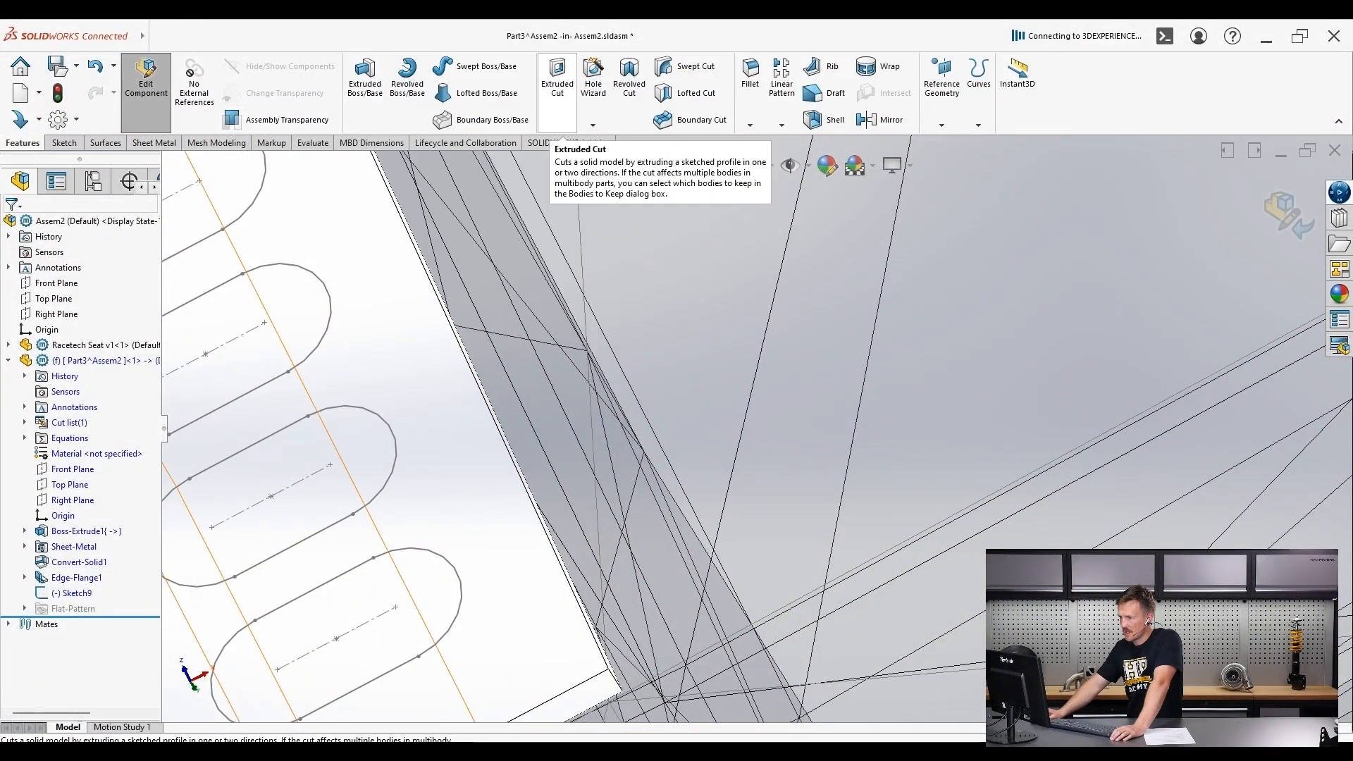
{"action": "left_click", "coordinate": [557, 78]}
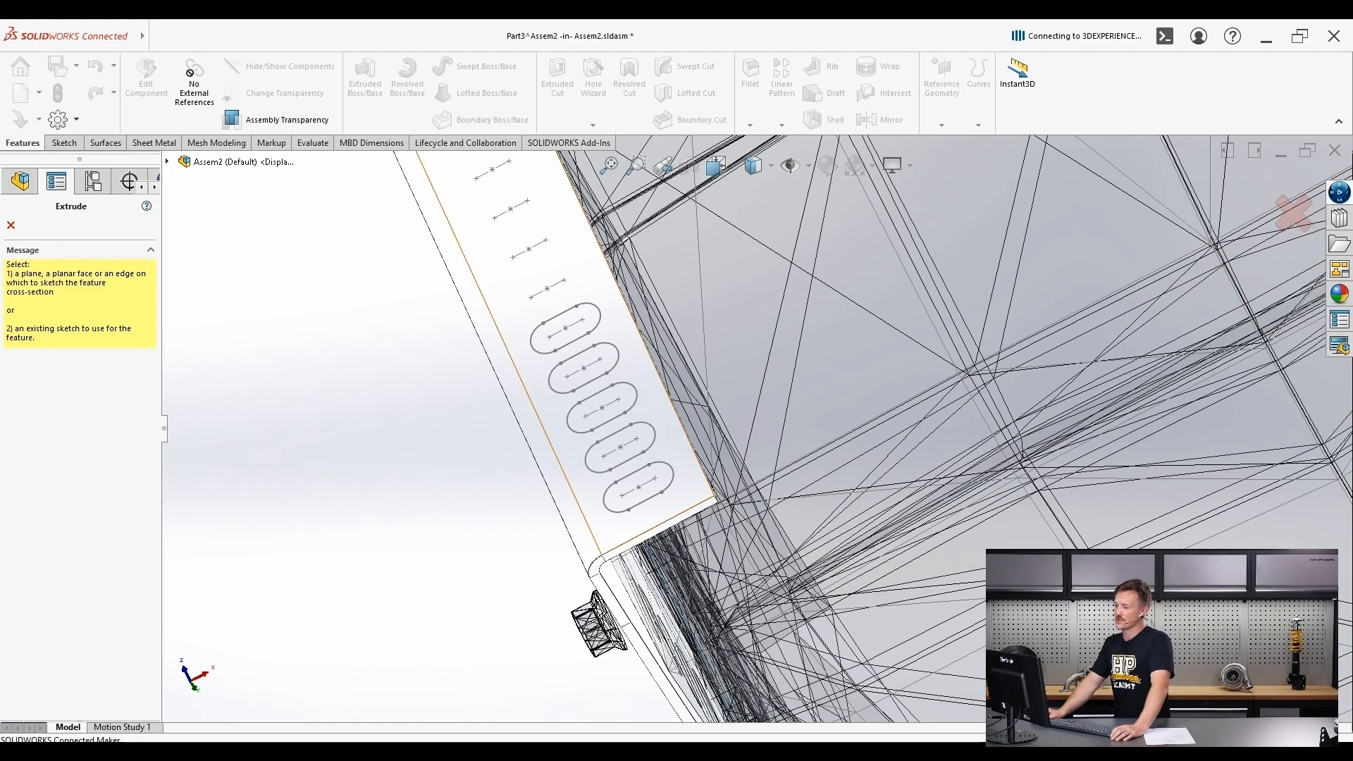
{"action": "scroll", "coordinate": [659, 490], "scroll_direction": "down", "scroll_amount": 3}
{"action": "left_click", "coordinate": [168, 162]}
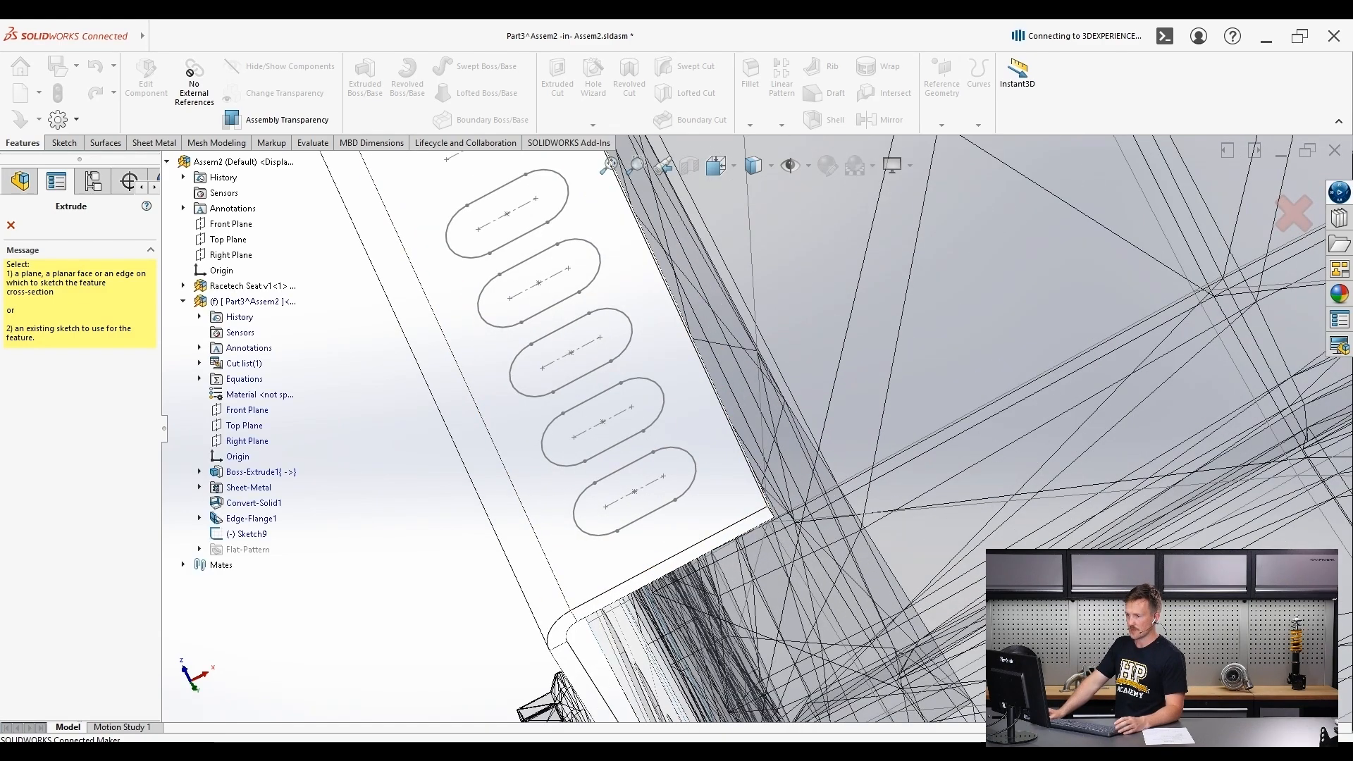
{"action": "left_click", "coordinate": [252, 533]}
{"action": "scroll", "coordinate": [681, 316], "scroll_direction": "up", "scroll_amount": 10}
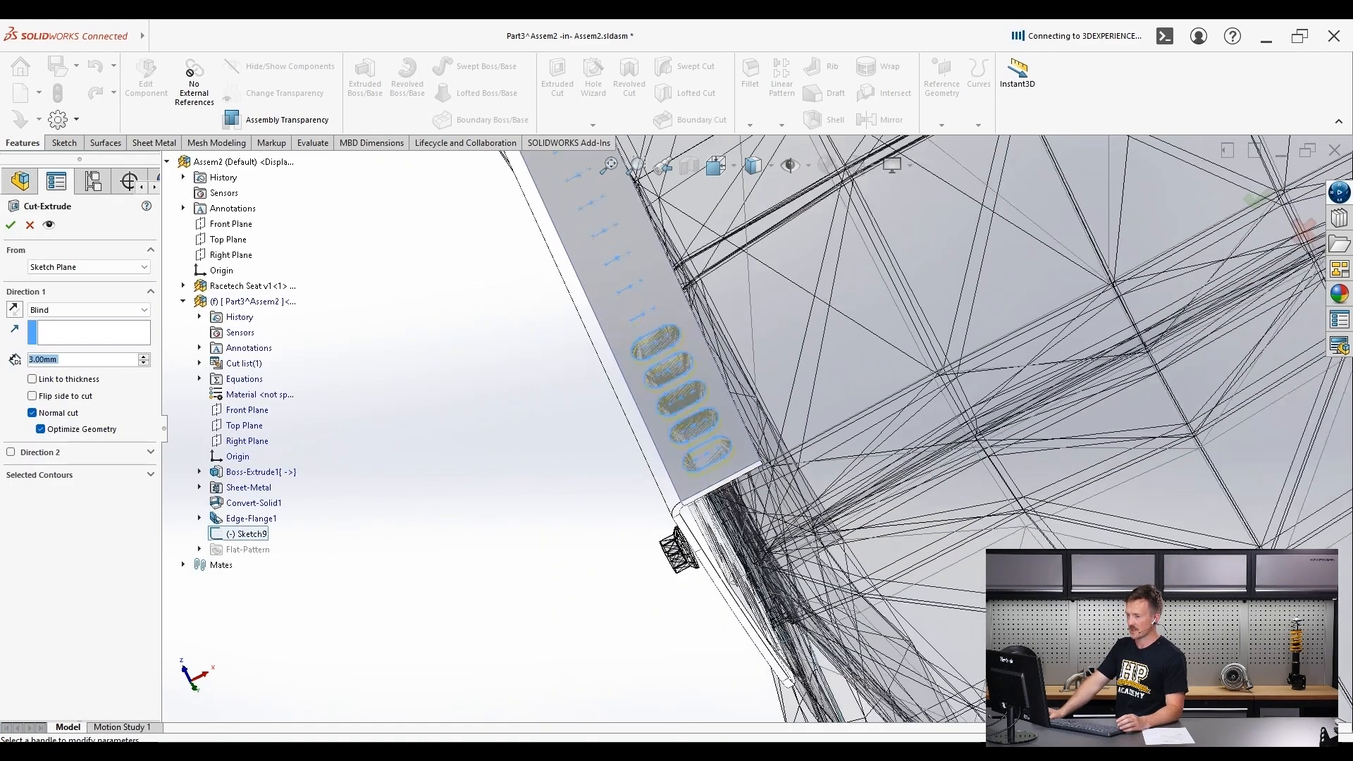
- Set the slot cut's end condition to Up To Surface, ending on the flange's opposite face, and accept it
{"action": "middle_click_drag", "start_coordinate": [681, 317], "coordinate": [776, 235]}
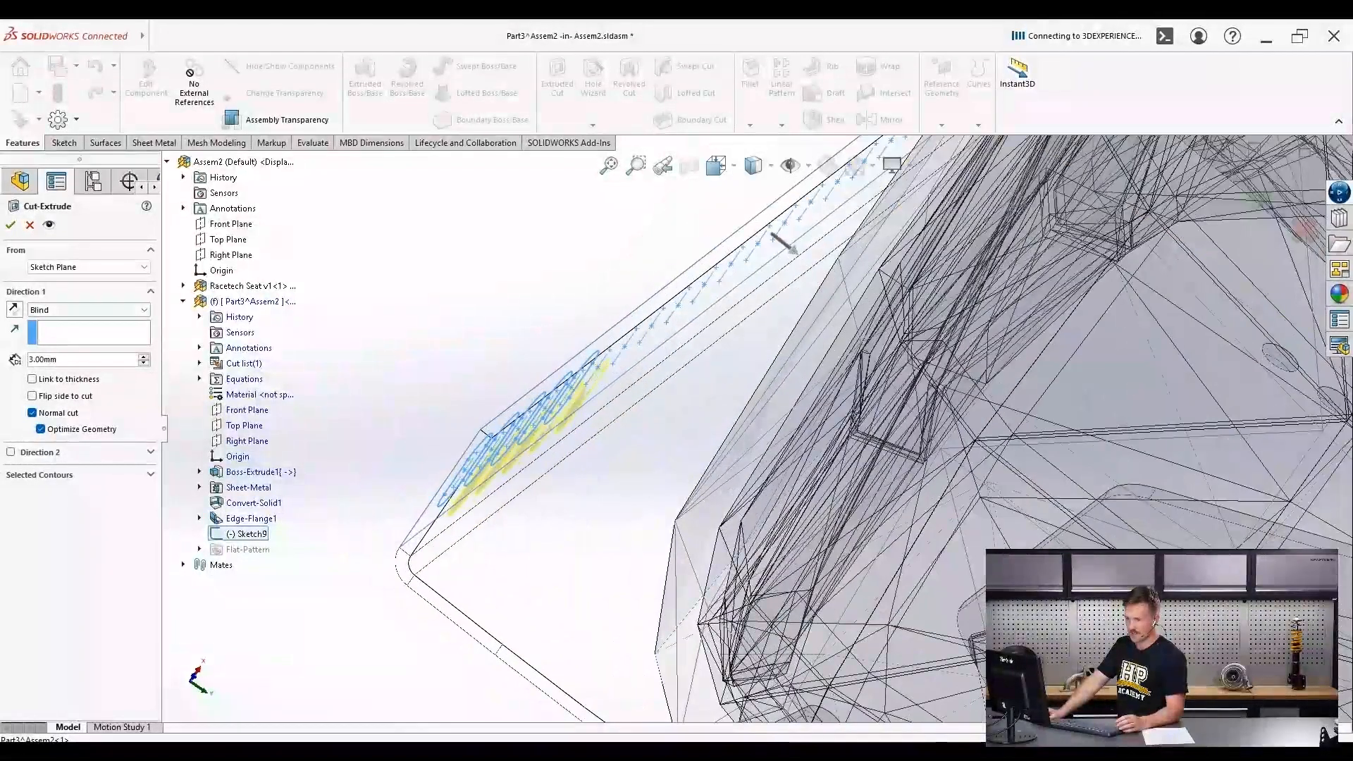
{"action": "left_click", "coordinate": [88, 310]}
{"action": "left_click", "coordinate": [52, 351]}
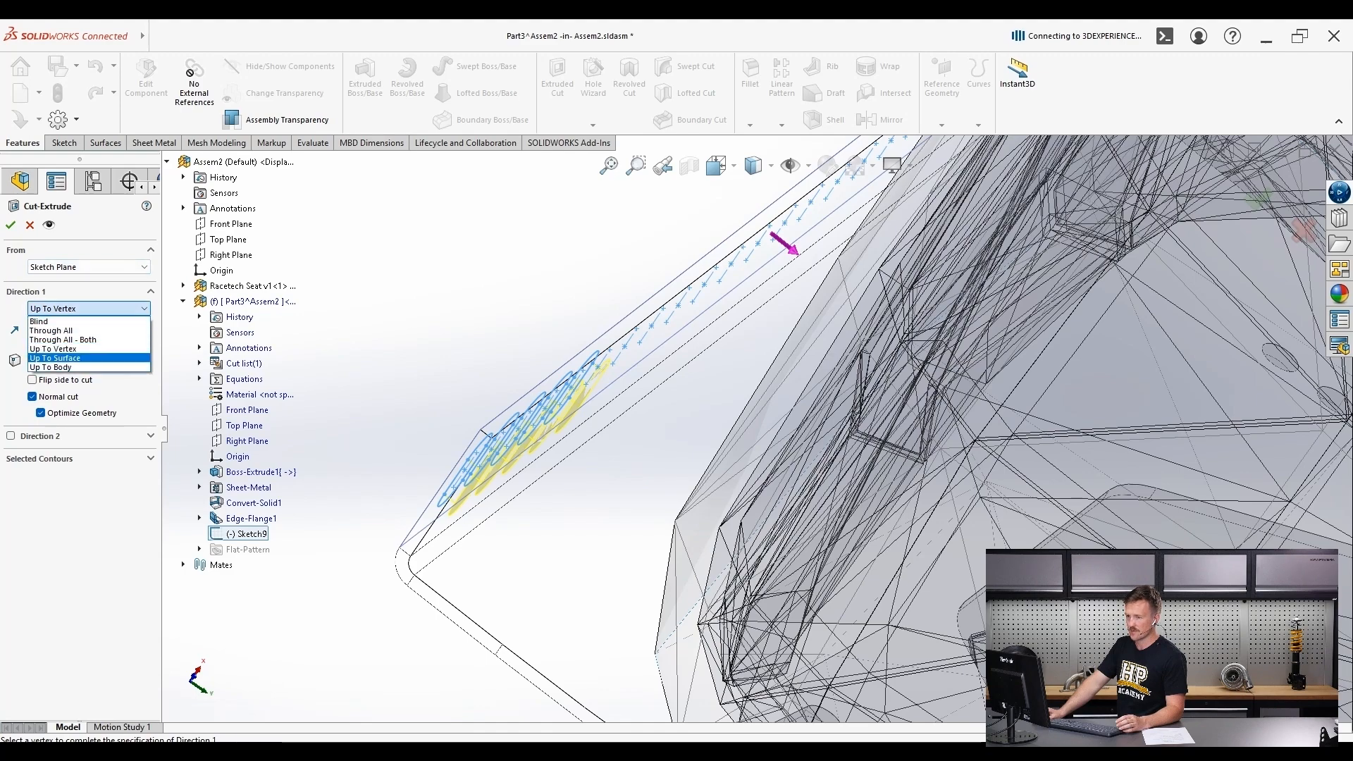
{"action": "left_click", "coordinate": [54, 358]}
{"action": "left_click", "coordinate": [608, 392]}
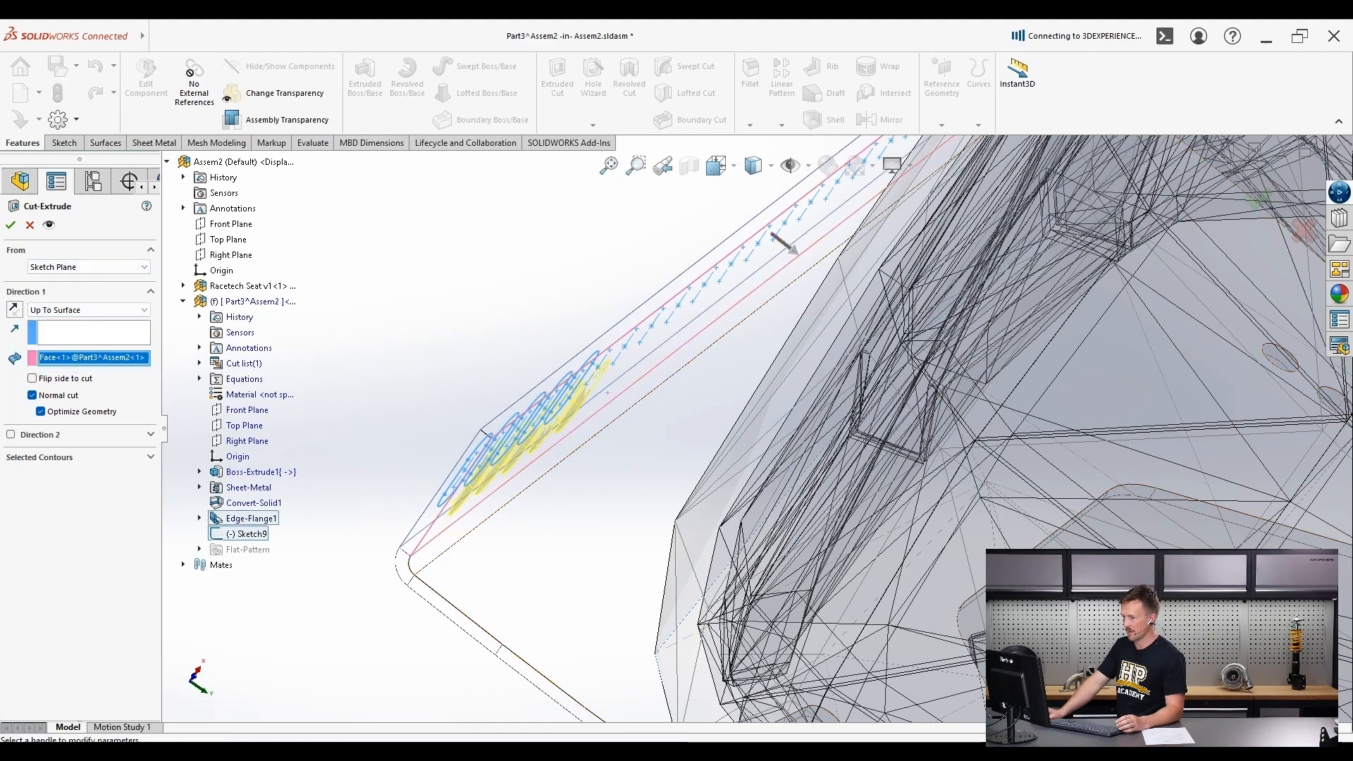
{"action": "left_click", "coordinate": [11, 224]}
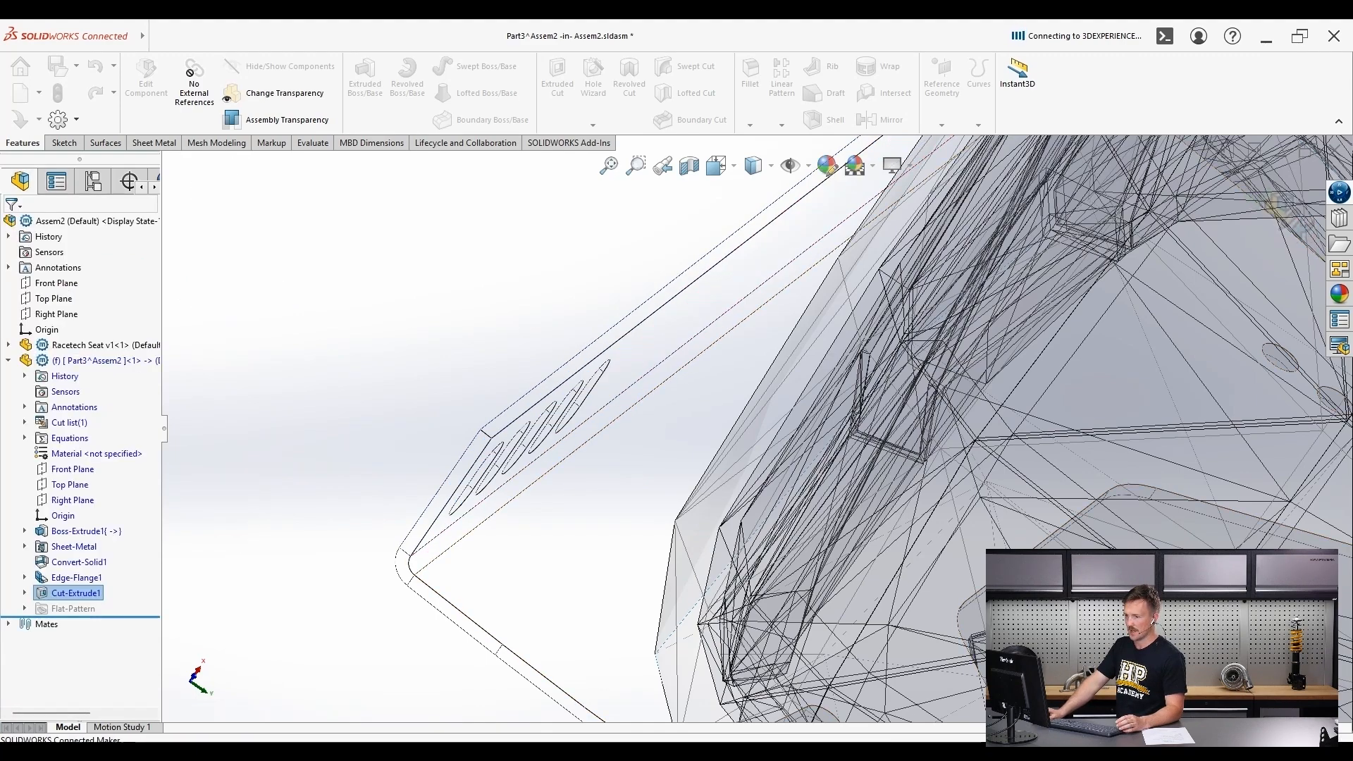
- Start a Fillet and select the two outer corner edges at the ends of the bottom flange
{"action": "middle_click_drag", "start_coordinate": [480, 339], "coordinate": [578, 423]}
{"action": "scroll", "coordinate": [578, 422], "scroll_direction": "down", "scroll_amount": 8}
{"action": "scroll", "coordinate": [740, 434], "scroll_direction": "up", "scroll_amount": 14}
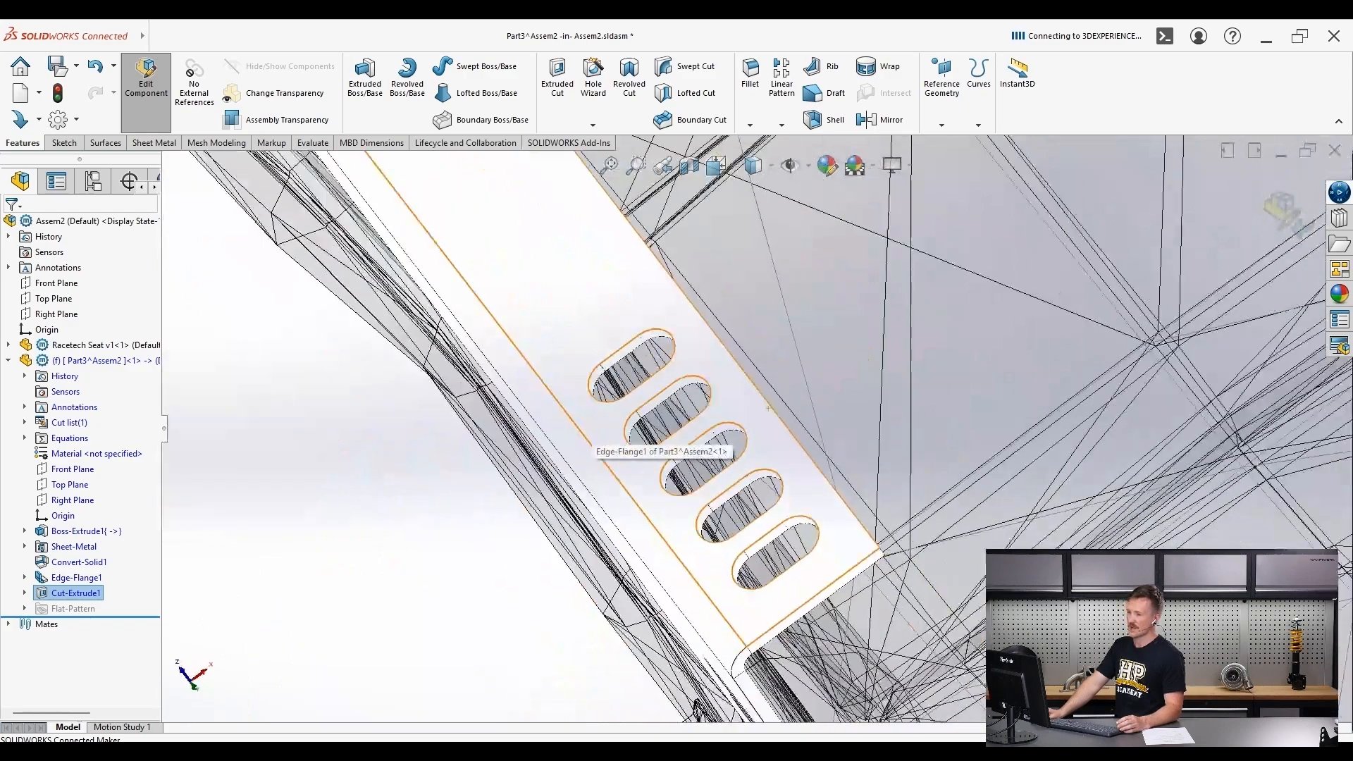
{"action": "scroll", "coordinate": [612, 257], "scroll_direction": "down", "scroll_amount": 2}
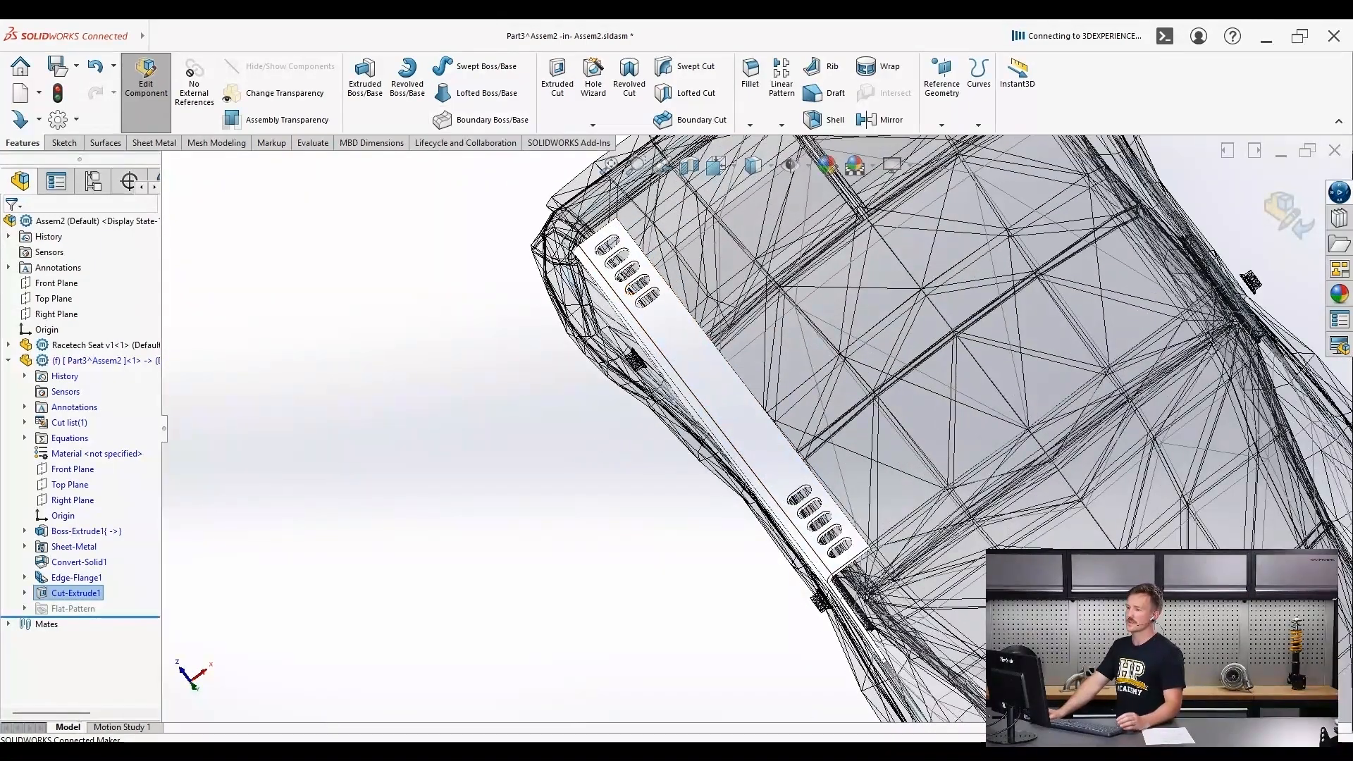
{"action": "left_click", "coordinate": [751, 74]}
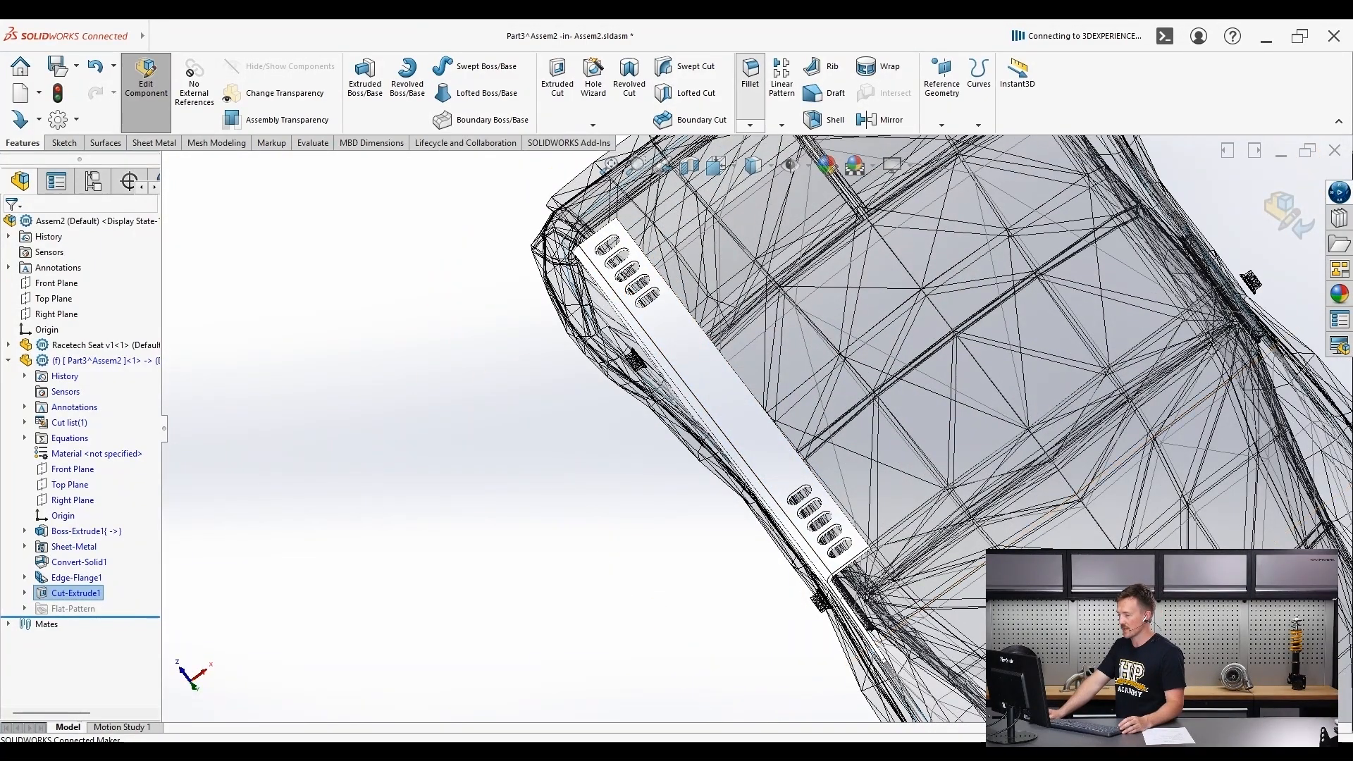
{"action": "scroll", "coordinate": [768, 437], "scroll_direction": "down", "scroll_amount": 8}
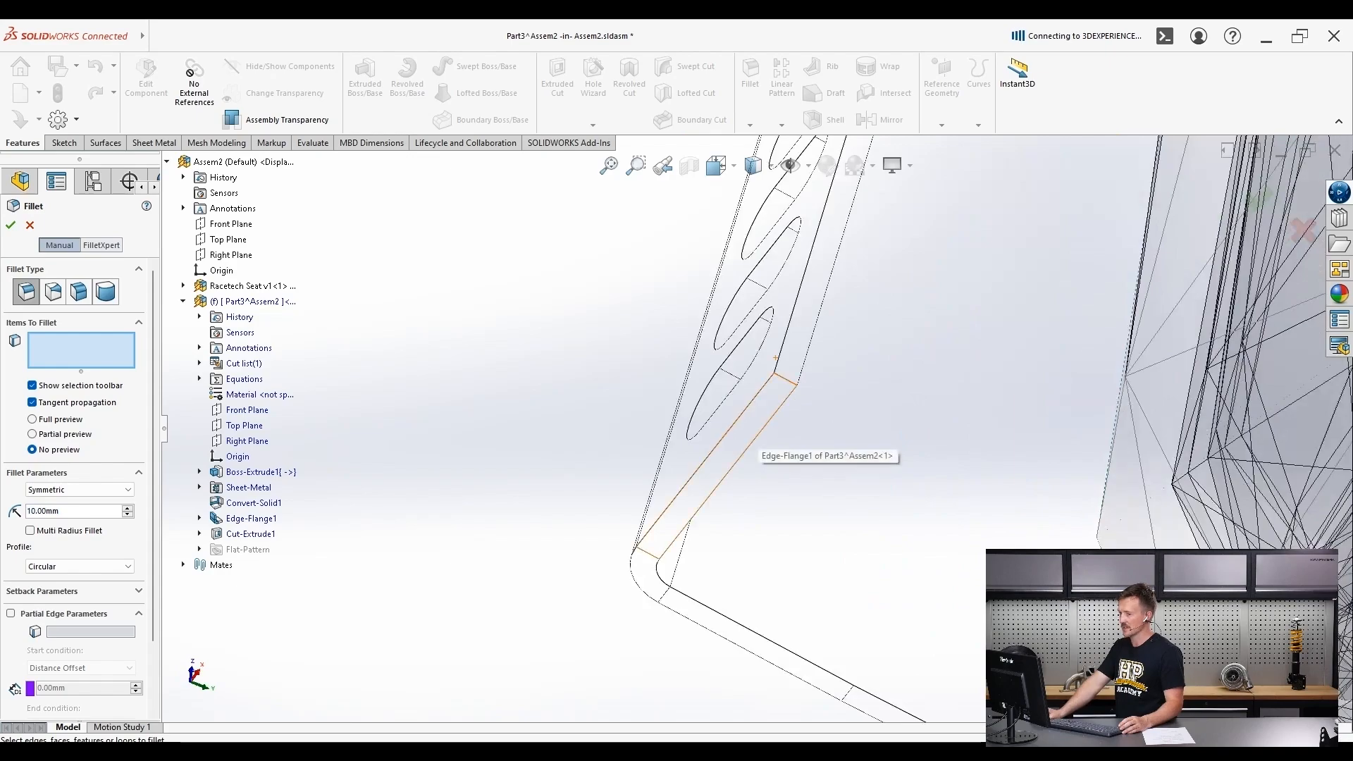
{"action": "left_click", "coordinate": [751, 441]}
{"action": "scroll", "coordinate": [751, 441], "scroll_direction": "up", "scroll_amount": 8}
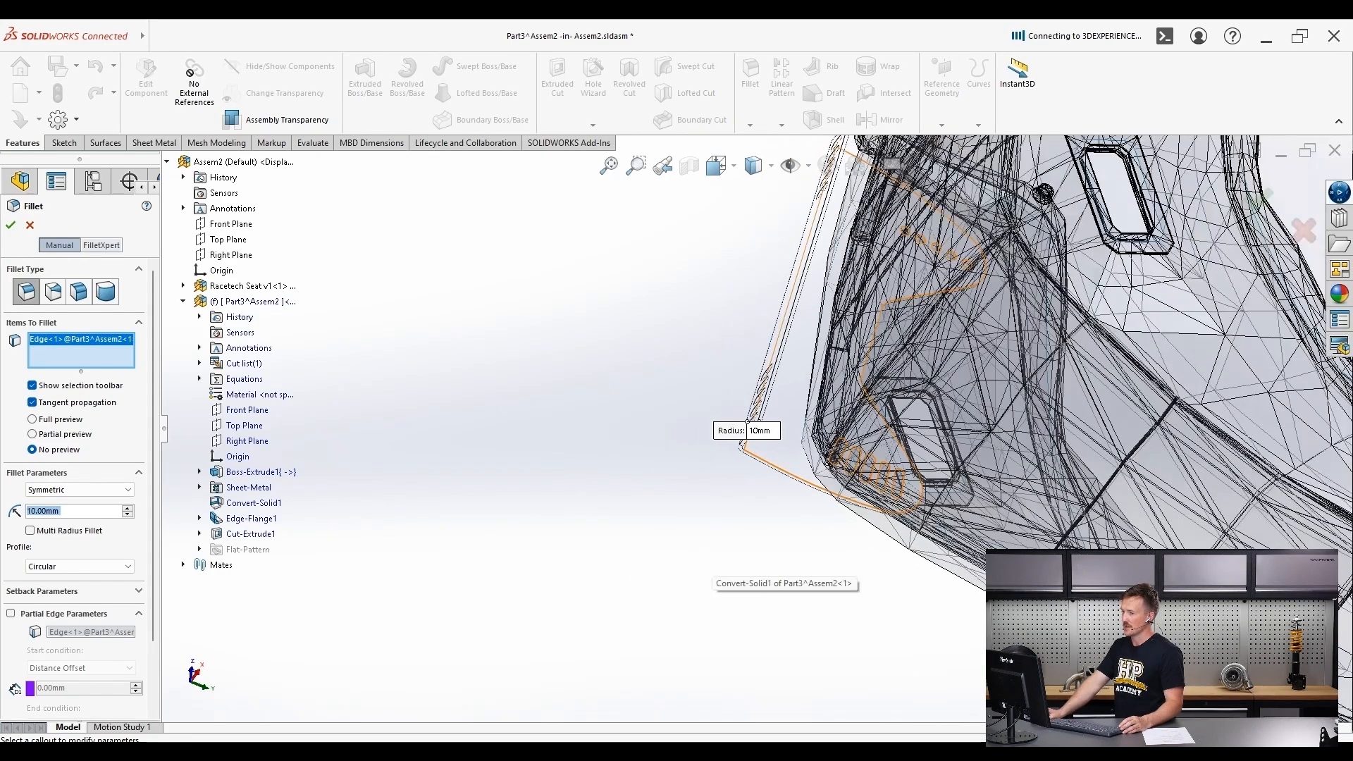
{"action": "scroll", "coordinate": [708, 573], "scroll_direction": "down", "scroll_amount": 8}
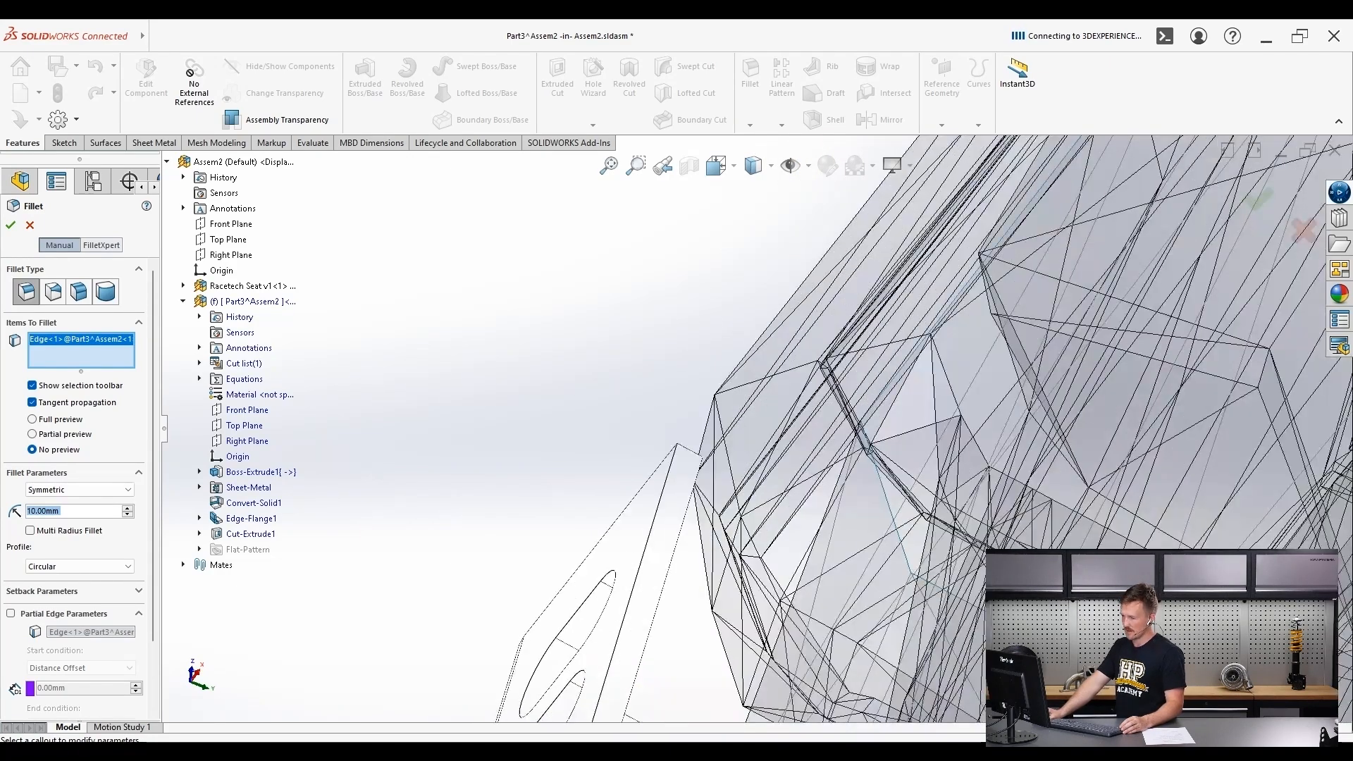
{"action": "left_click", "coordinate": [688, 452]}
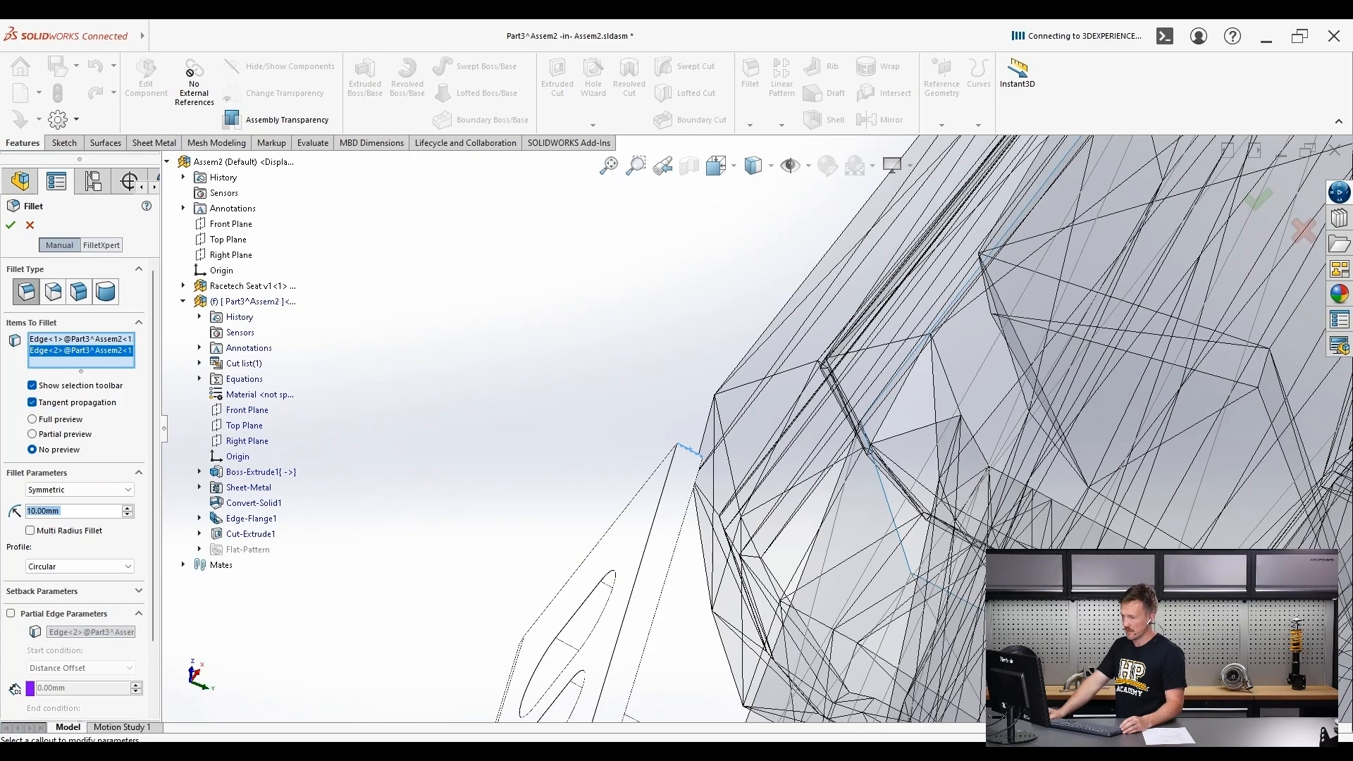
- Turn on the full preview for the flange corner fillet and accept it with a symmetric 10 mm radius
{"action": "scroll", "coordinate": [689, 450], "scroll_direction": "up", "scroll_amount": 5}
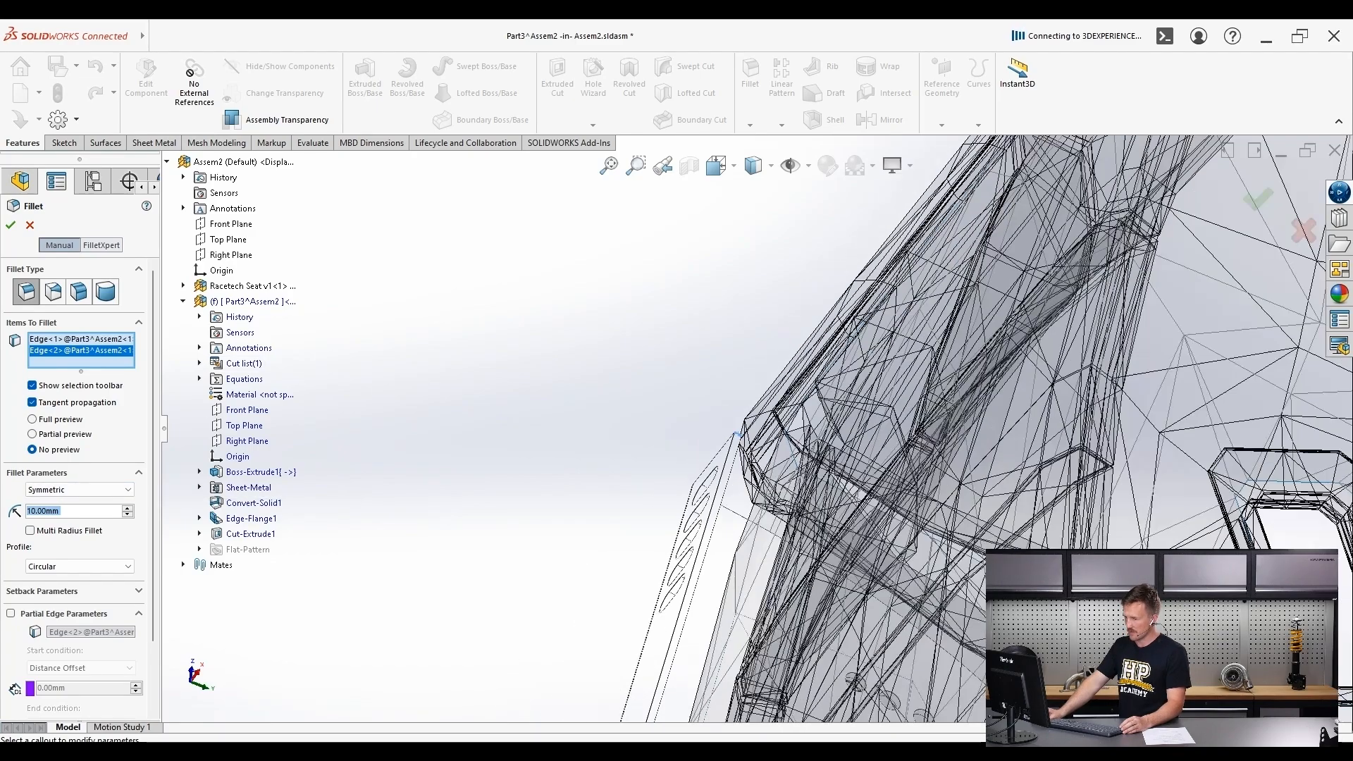
{"action": "middle_click_drag", "start_coordinate": [690, 450], "coordinate": [758, 433]}
{"action": "scroll", "coordinate": [758, 433], "scroll_direction": "up", "scroll_amount": 4}
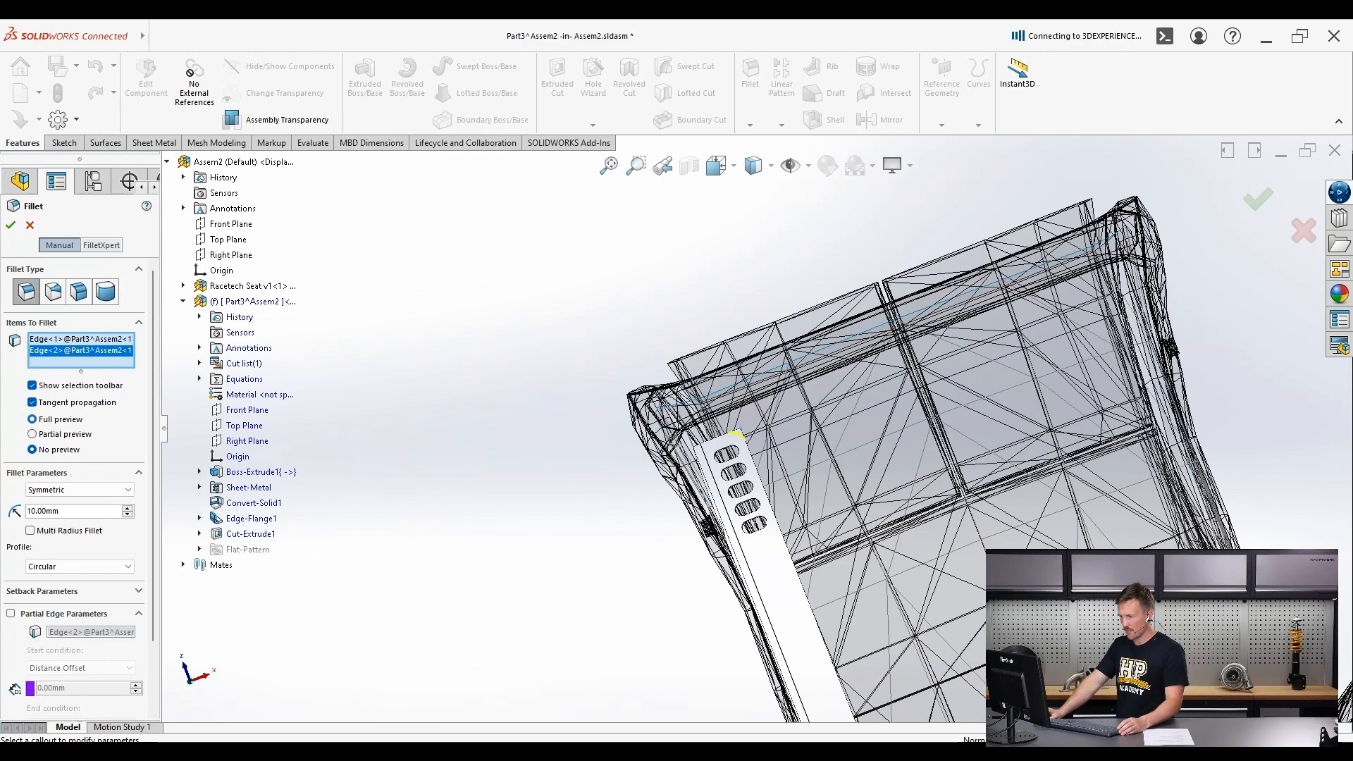
{"action": "scroll", "coordinate": [772, 416], "scroll_direction": "up", "scroll_amount": 5}
{"action": "scroll", "coordinate": [729, 462], "scroll_direction": "down", "scroll_amount": 13}
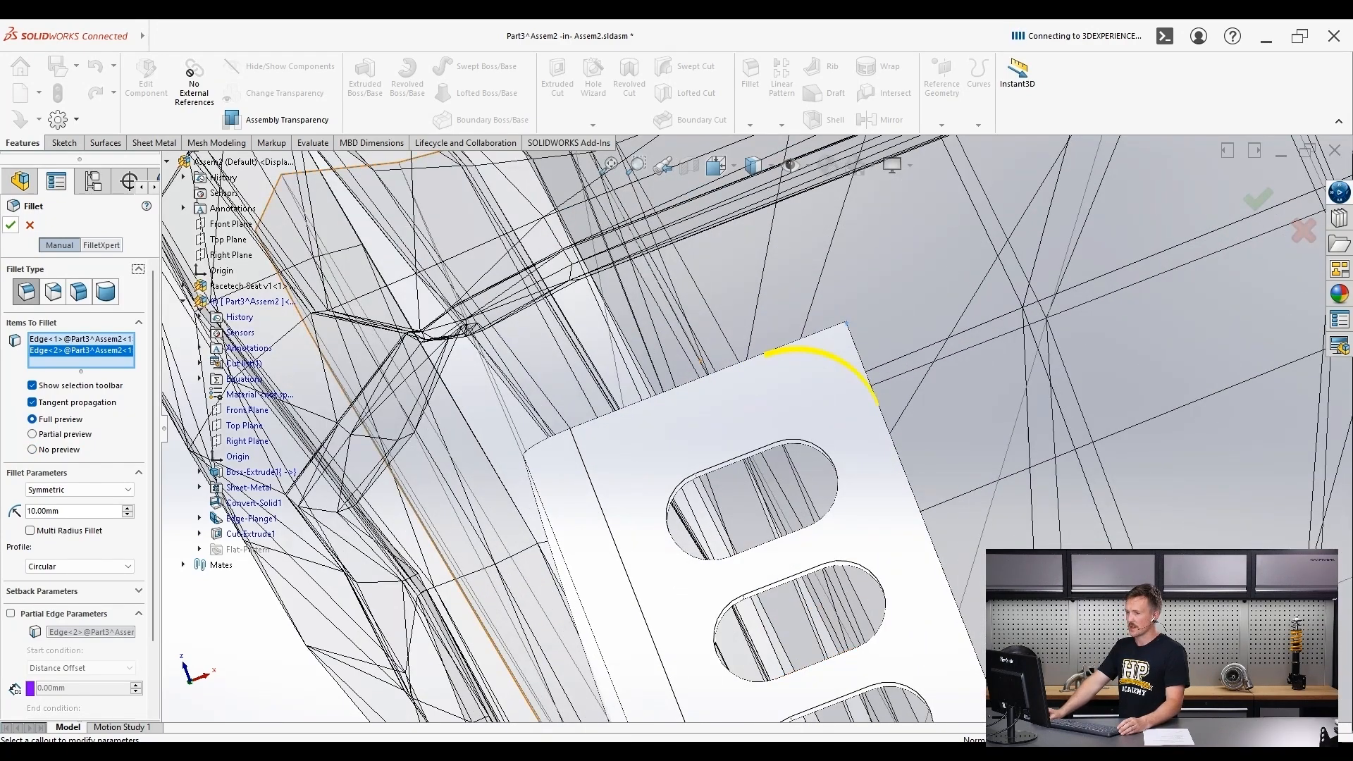
{"action": "left_click", "coordinate": [10, 225]}
- Finish editing the bracket part and return to the seat assembly
{"action": "scroll", "coordinate": [756, 428], "scroll_direction": "up", "scroll_amount": 10}
{"action": "scroll", "coordinate": [754, 423], "scroll_direction": "up", "scroll_amount": 7}
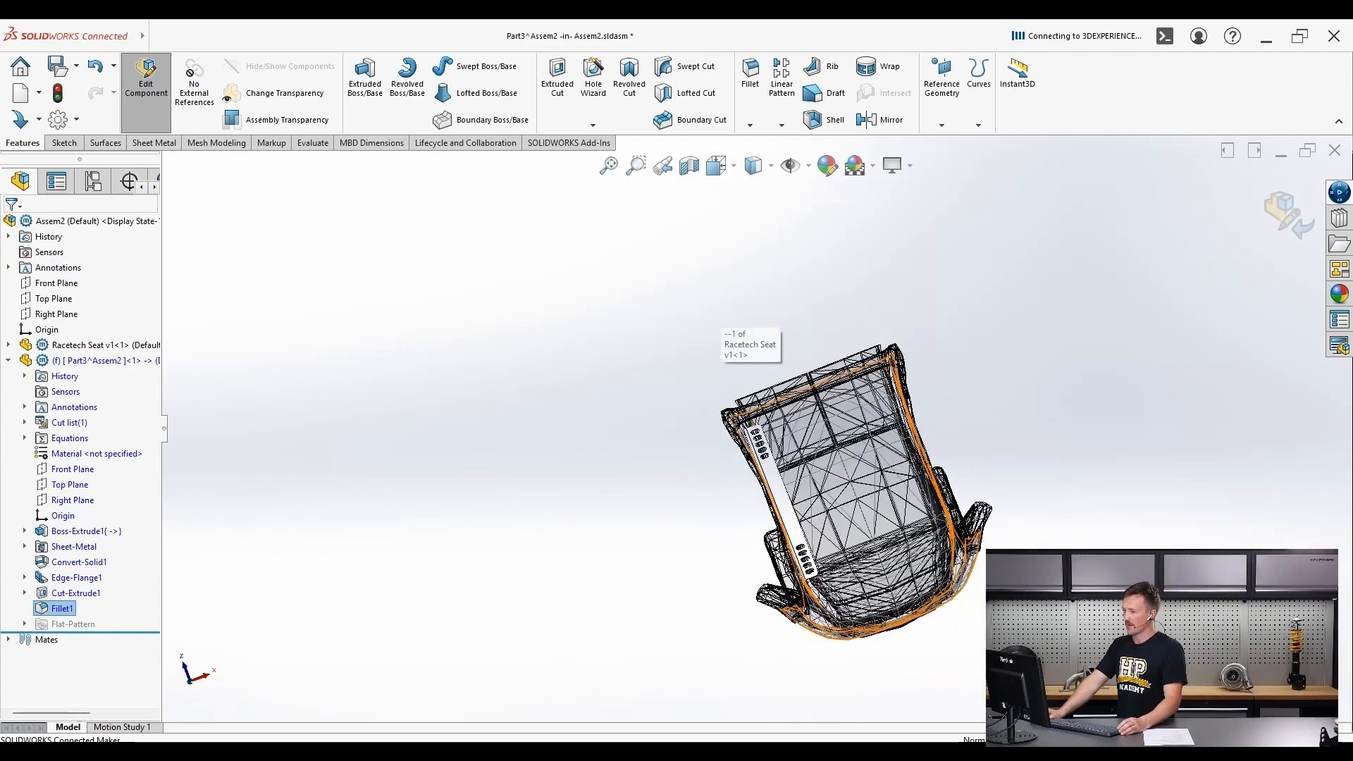
{"action": "middle_click_drag", "start_coordinate": [754, 423], "coordinate": [870, 572]}
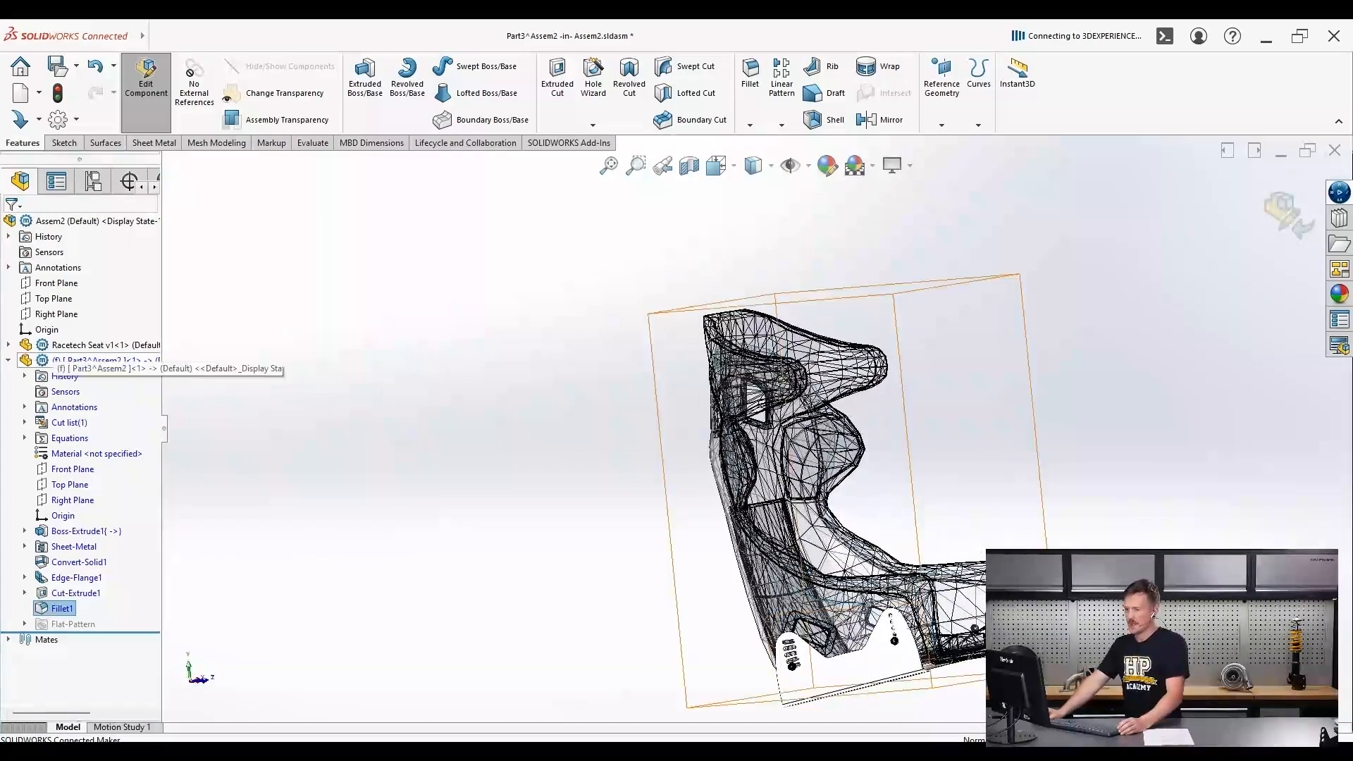
{"action": "left_click", "coordinate": [146, 81]}
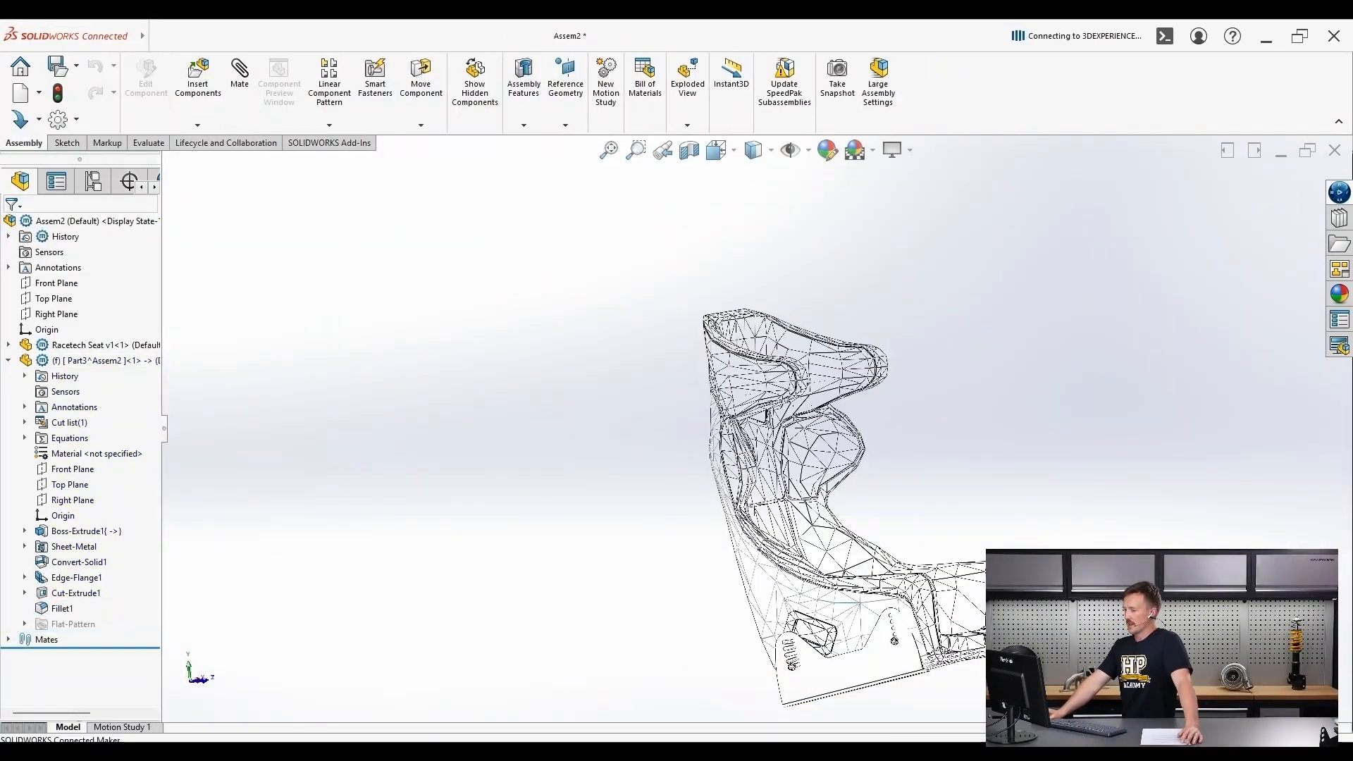
- Examine the bracket's shape, slots and flange against the seat, including a view normal to its side face
{"action": "middle_click_drag", "start_coordinate": [810, 486], "coordinate": [838, 526]}
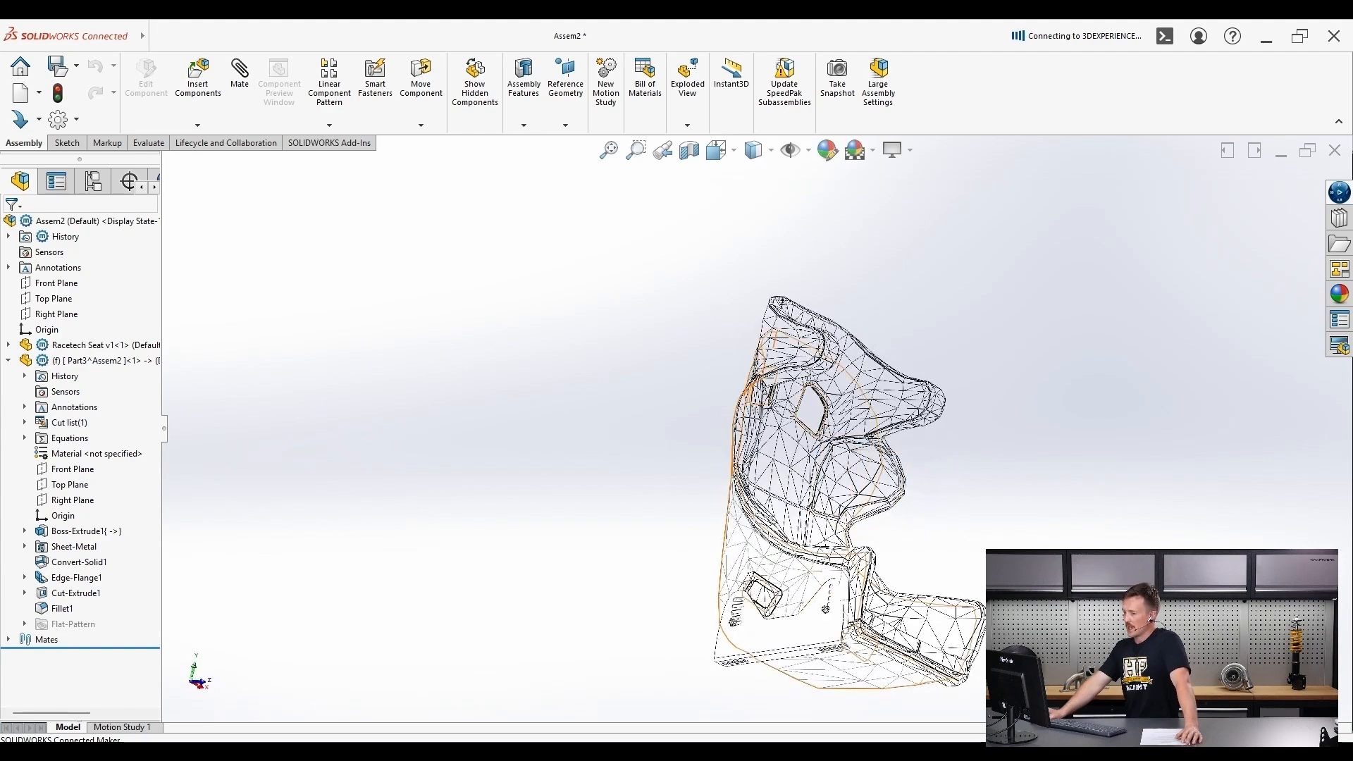
{"action": "scroll", "coordinate": [825, 687], "scroll_direction": "down", "scroll_amount": 7}
{"action": "scroll", "coordinate": [821, 688], "scroll_direction": "up", "scroll_amount": 3}
{"action": "scroll", "coordinate": [659, 265], "scroll_direction": "down", "scroll_amount": 2}
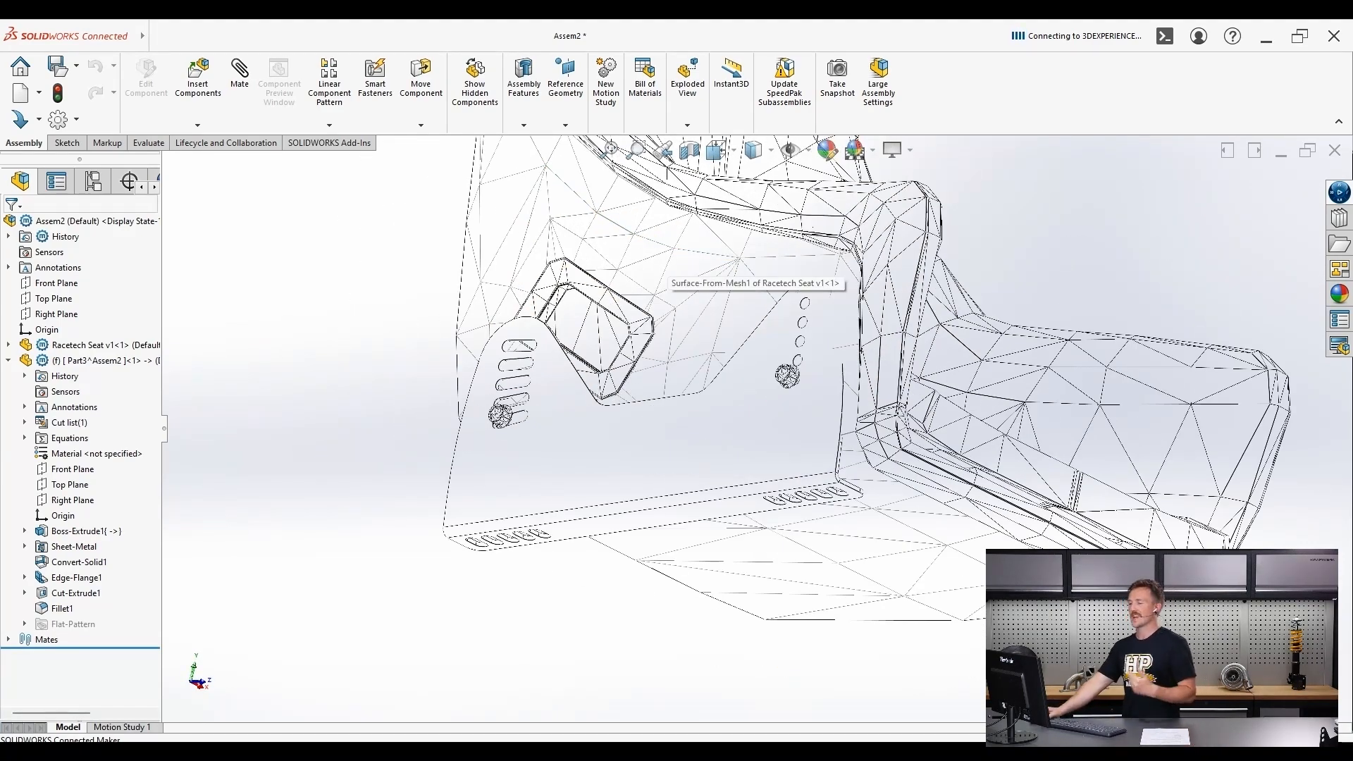
{"action": "left_click", "coordinate": [564, 453]}
{"action": "key", "text": "ctrl+8"}
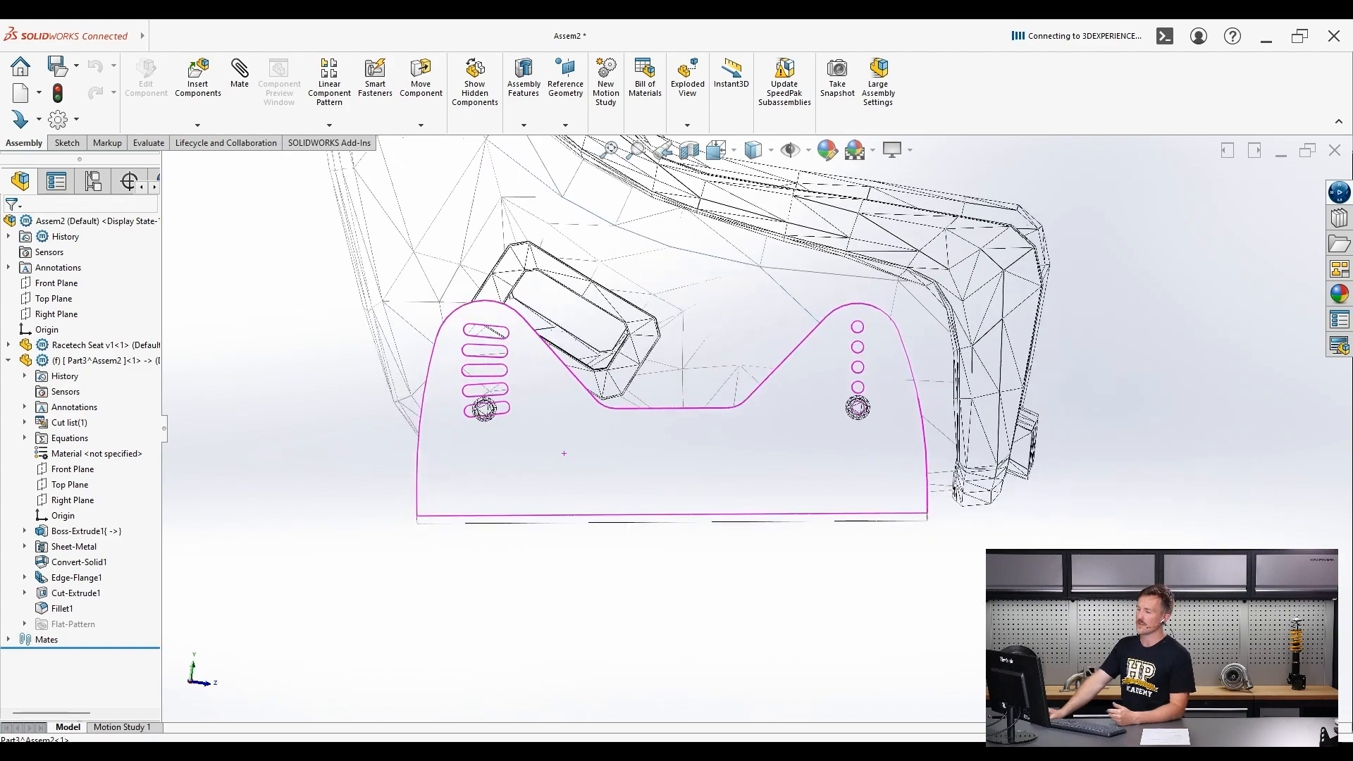
{"action": "middle_click_drag", "start_coordinate": [560, 507], "coordinate": [550, 520]}
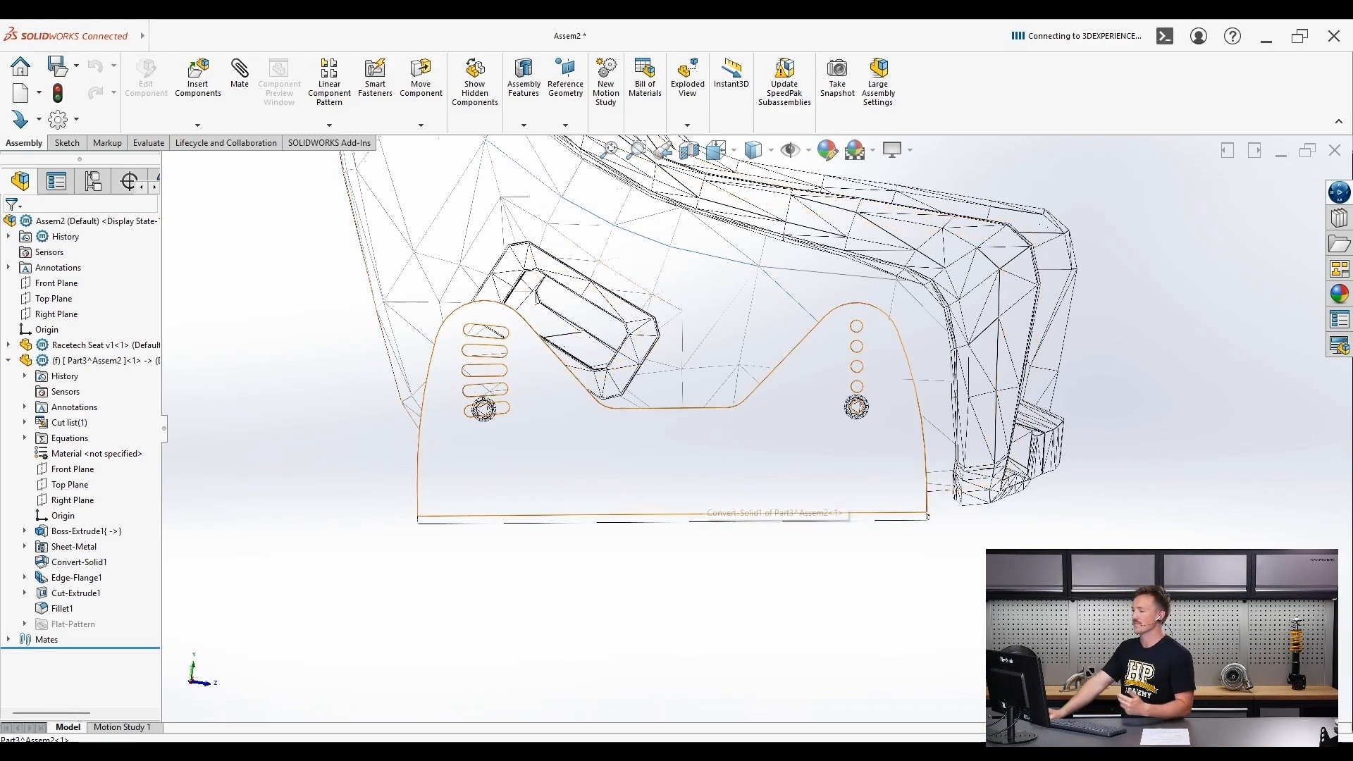
{"action": "middle_click_drag", "start_coordinate": [684, 470], "coordinate": [612, 486]}
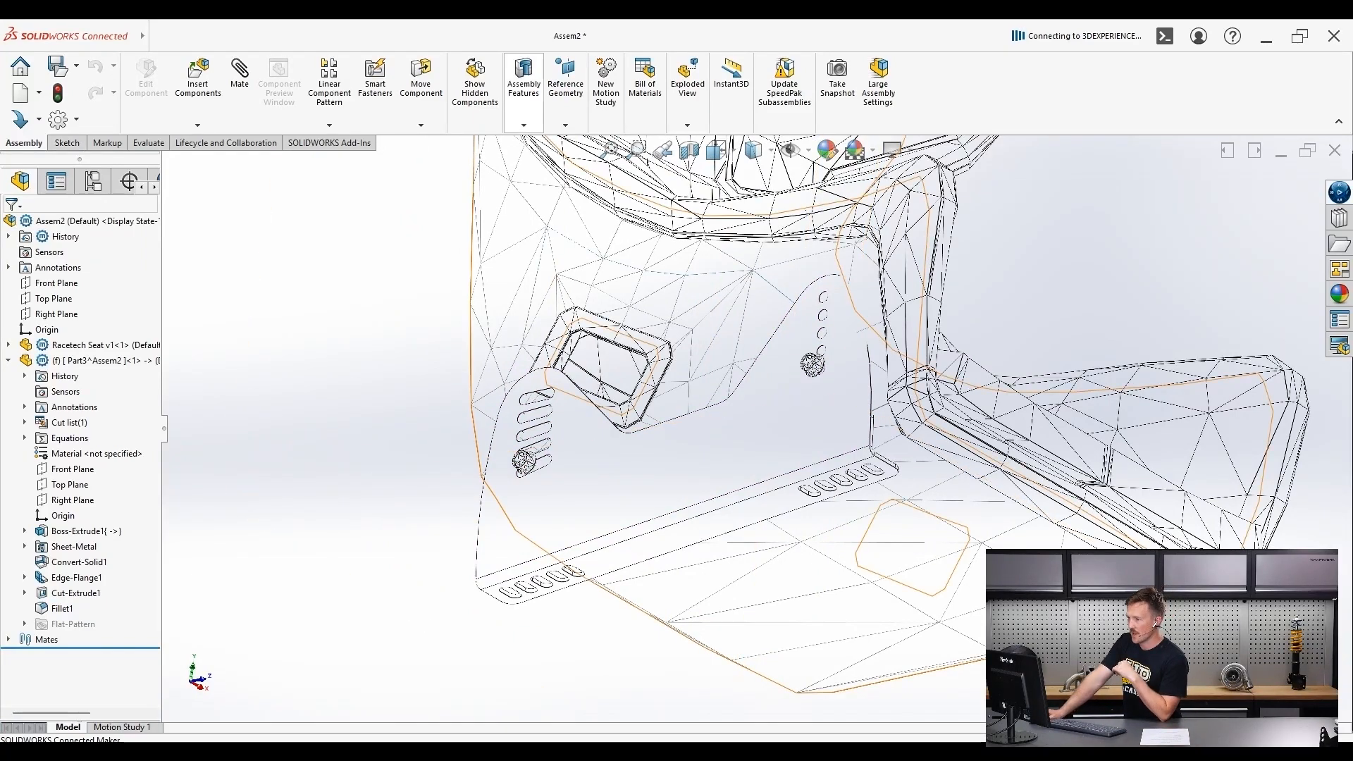
- Start Mirror Components with the assembly's Right Plane as the mirror plane and the side bracket as the component to mirror
{"action": "left_click", "coordinate": [523, 94]}
{"action": "left_click", "coordinate": [523, 94]}
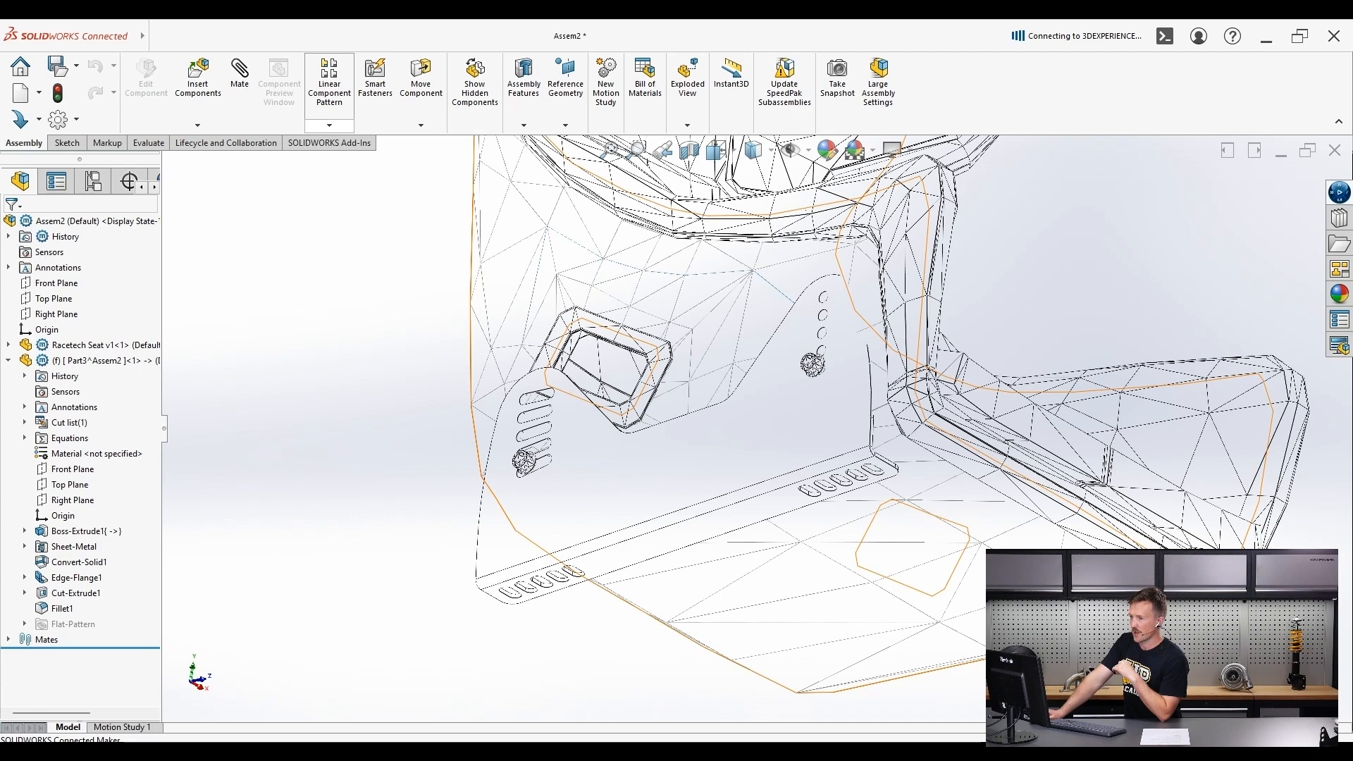
{"action": "left_click", "coordinate": [329, 125]}
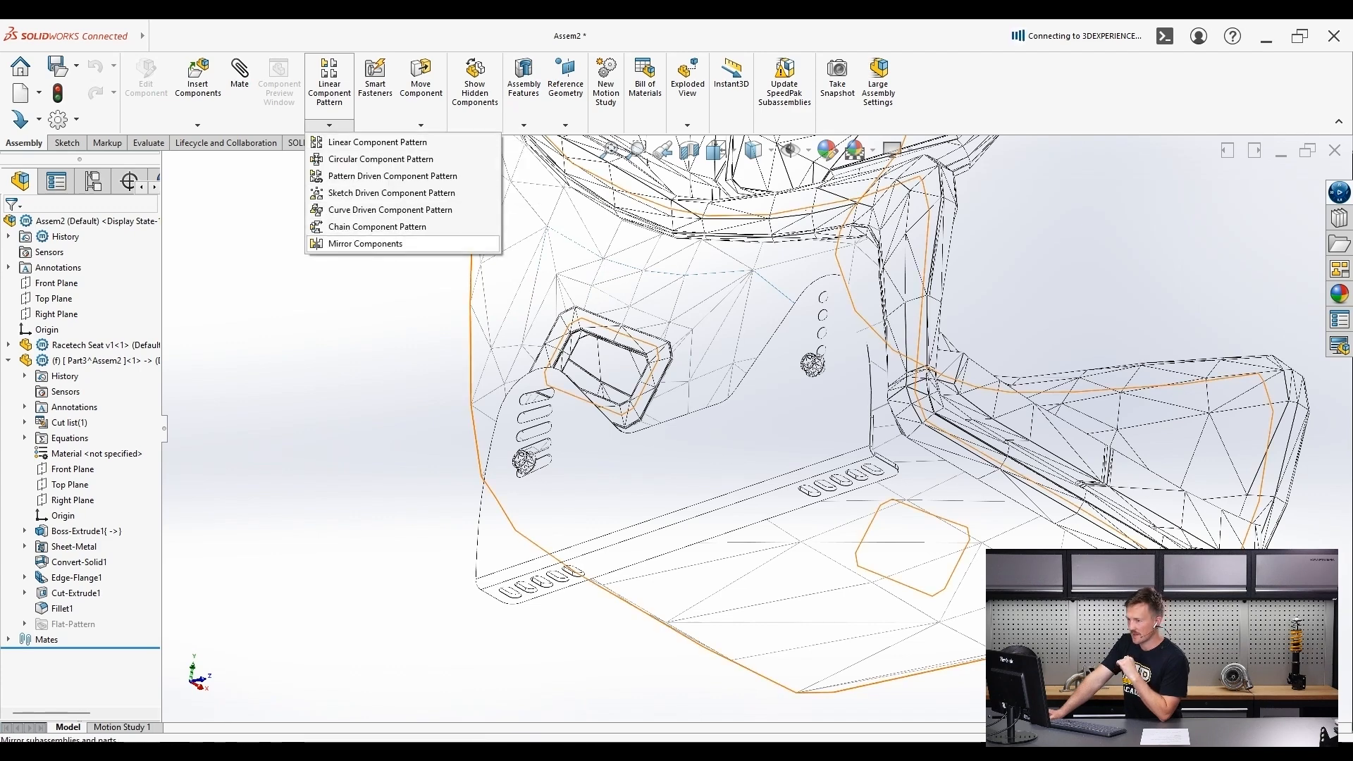
{"action": "left_click", "coordinate": [365, 243]}
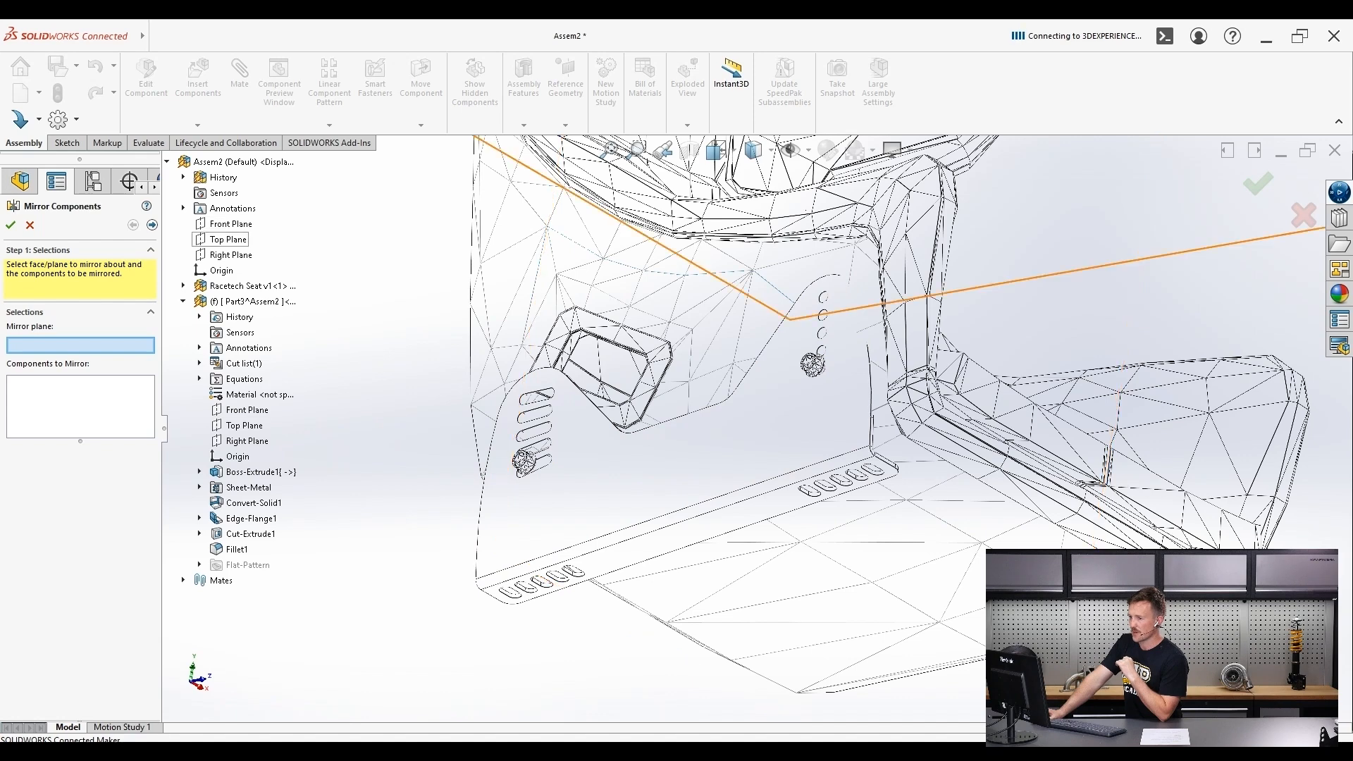
{"action": "scroll", "coordinate": [757, 426], "scroll_direction": "up", "scroll_amount": 10}
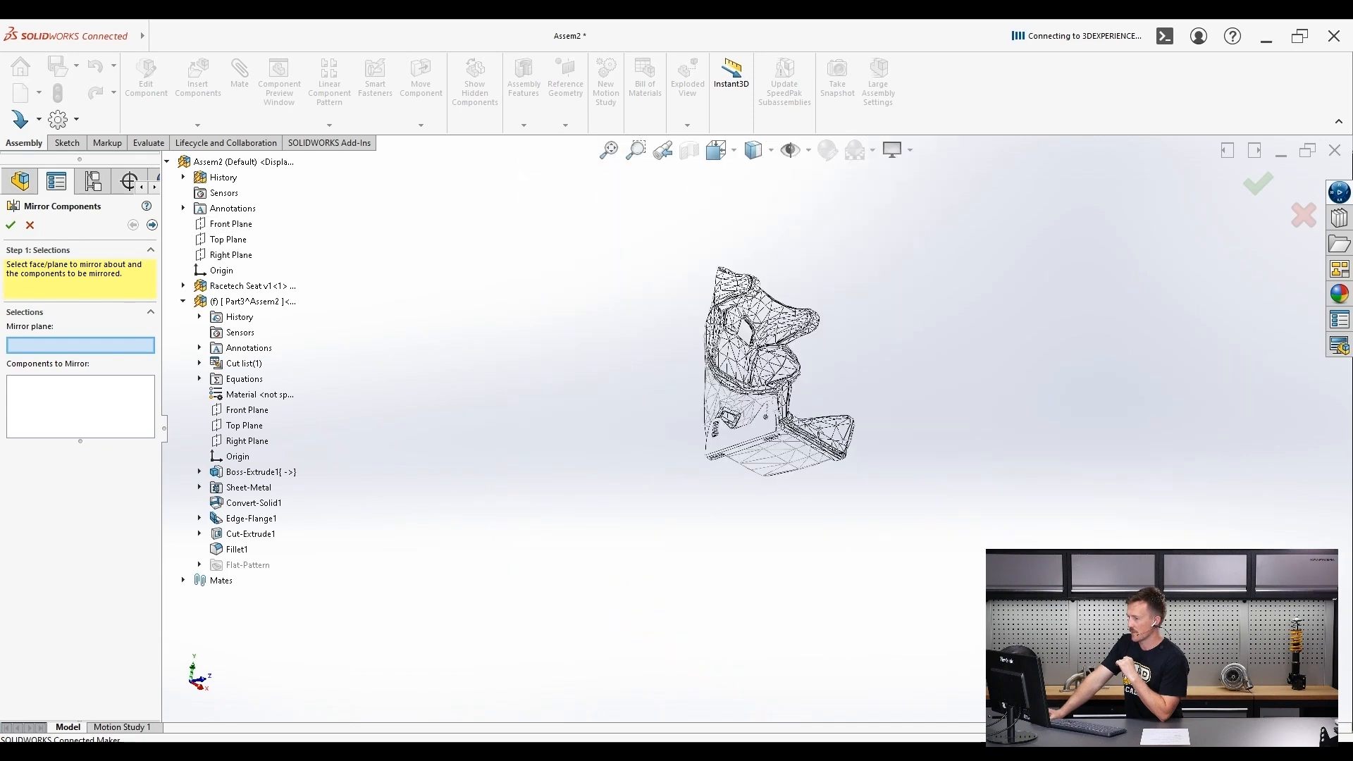
{"action": "middle_click_drag", "start_coordinate": [757, 427], "coordinate": [793, 479]}
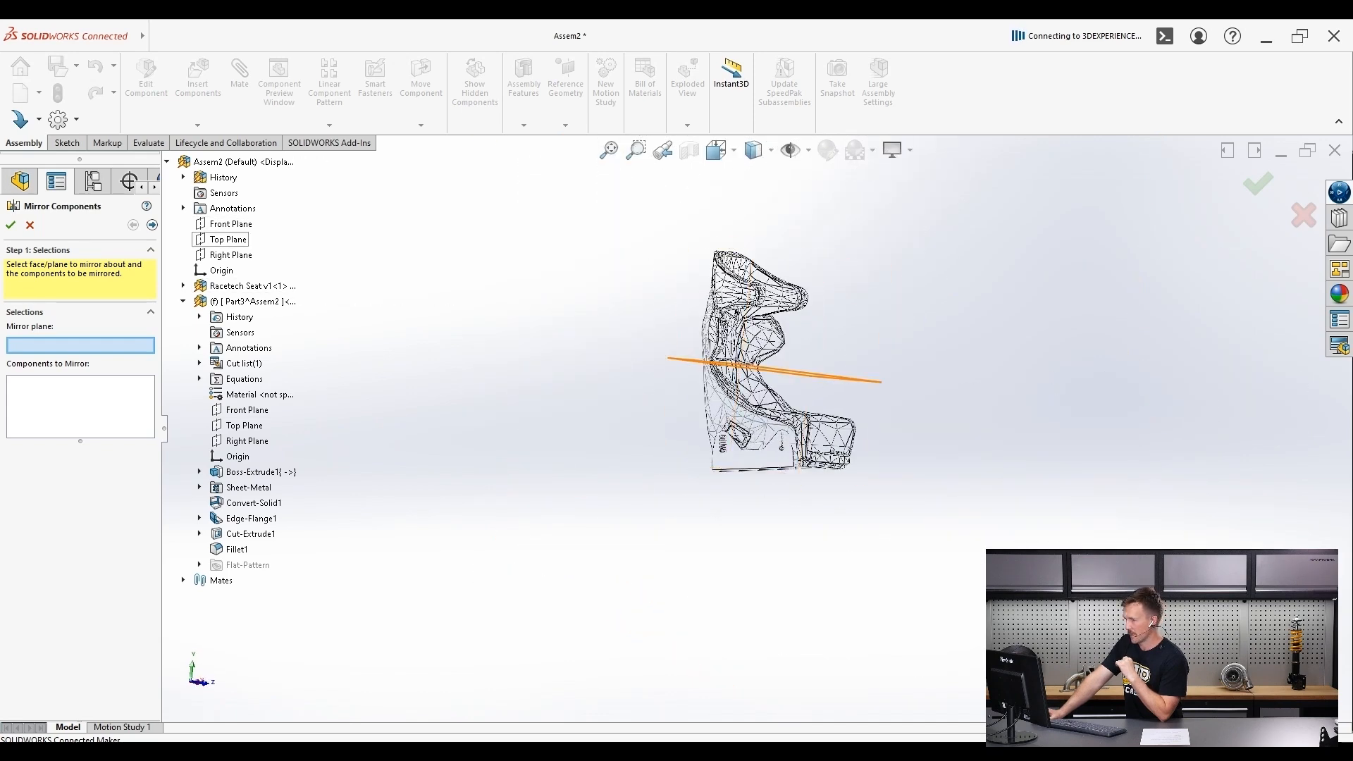
{"action": "middle_click_drag", "start_coordinate": [437, 282], "coordinate": [346, 285]}
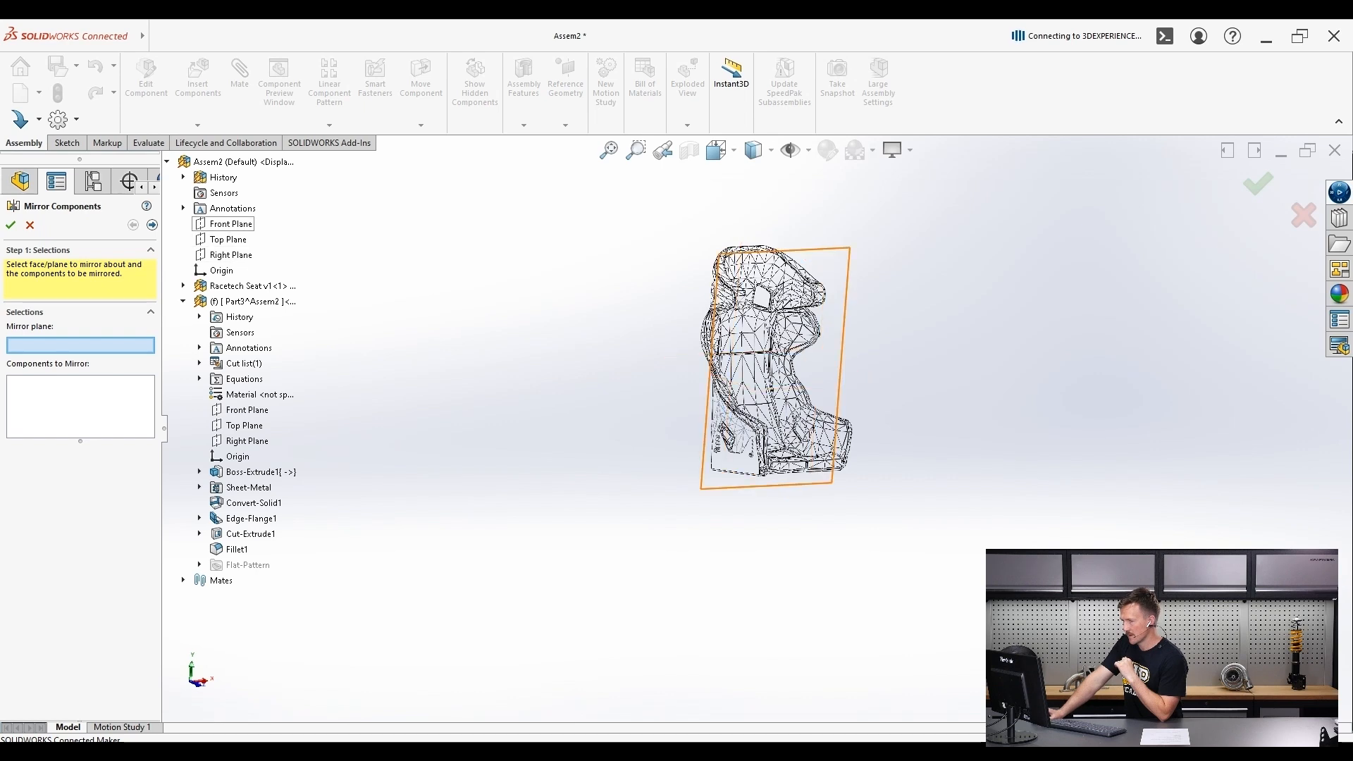
{"action": "left_click", "coordinate": [232, 254]}
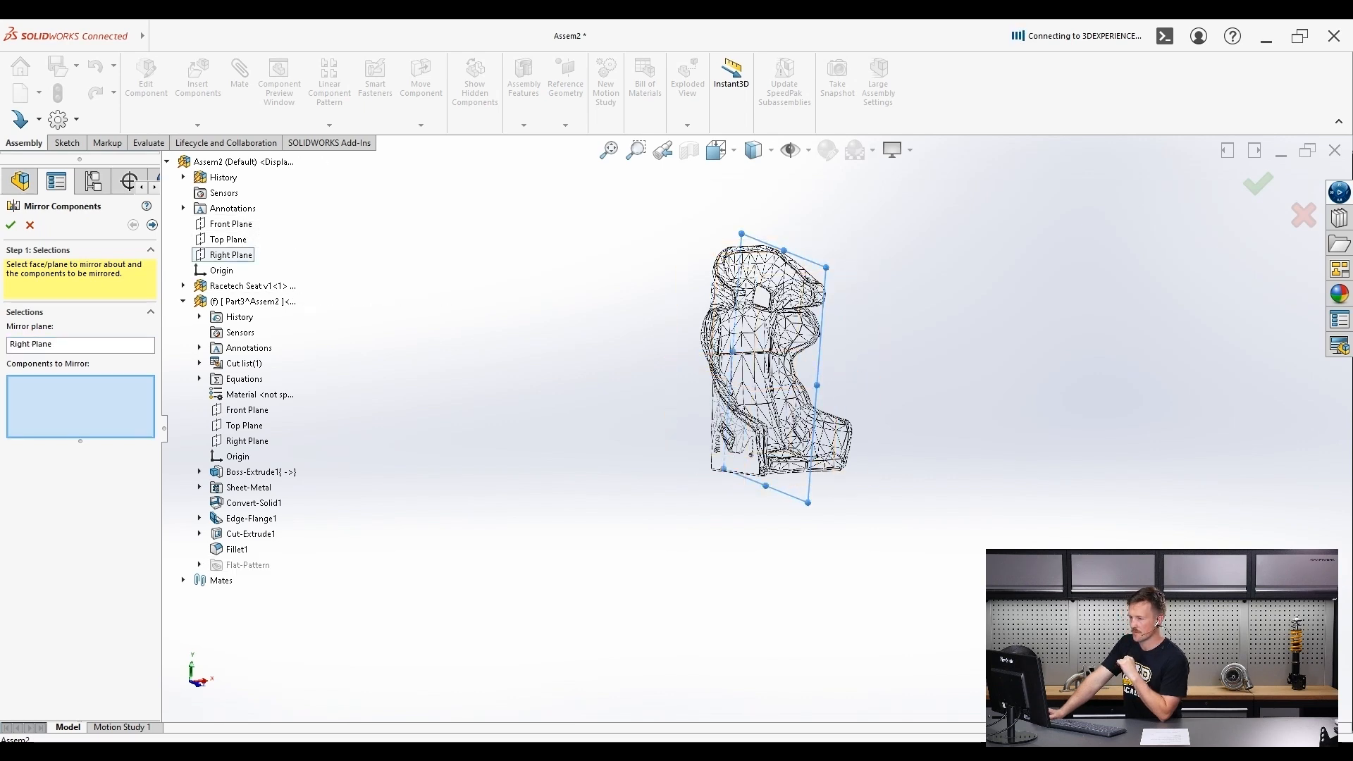
{"action": "left_click", "coordinate": [253, 301]}
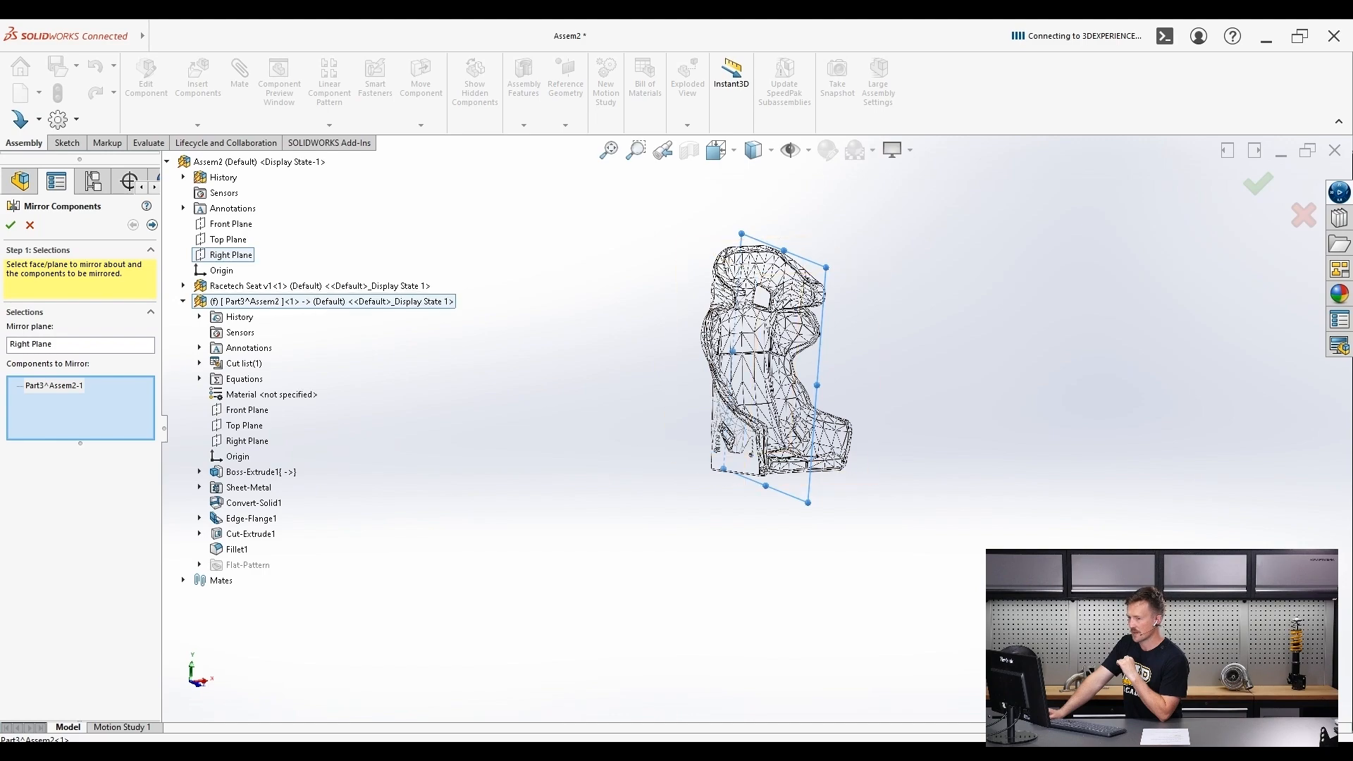
{"action": "scroll", "coordinate": [812, 452], "scroll_direction": "down", "scroll_amount": 5}
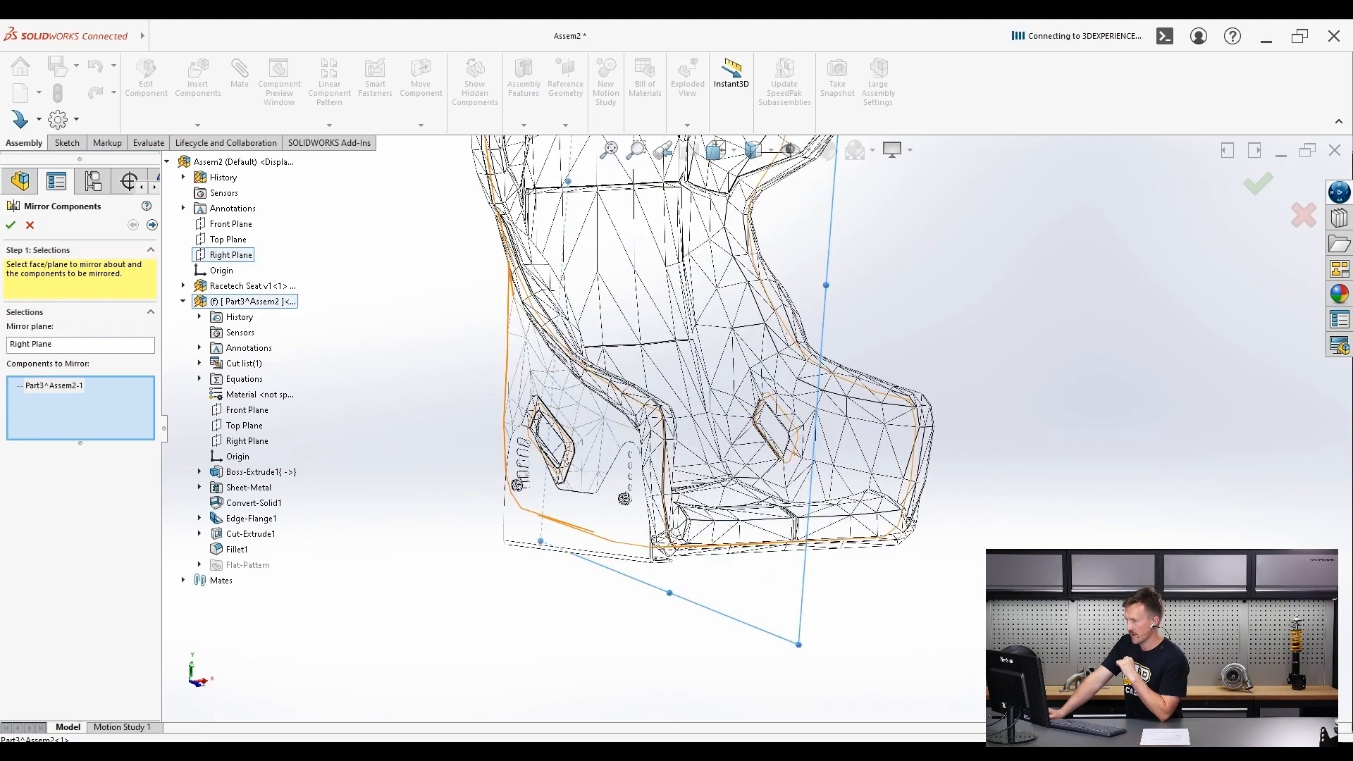
{"action": "middle_click_drag", "start_coordinate": [812, 453], "coordinate": [664, 449]}
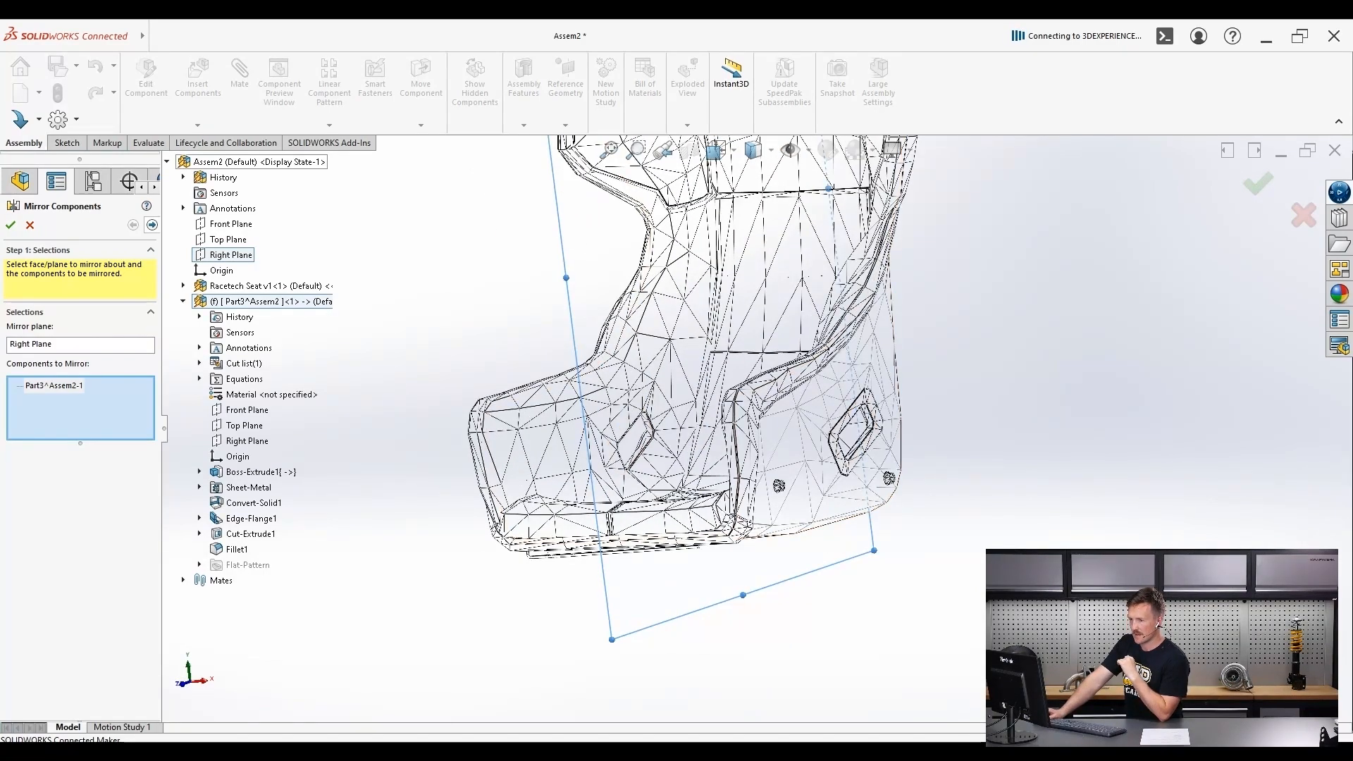
- Set the mirrored bracket to an opposite hand version and accept the mirror
{"action": "left_click", "coordinate": [151, 225]}
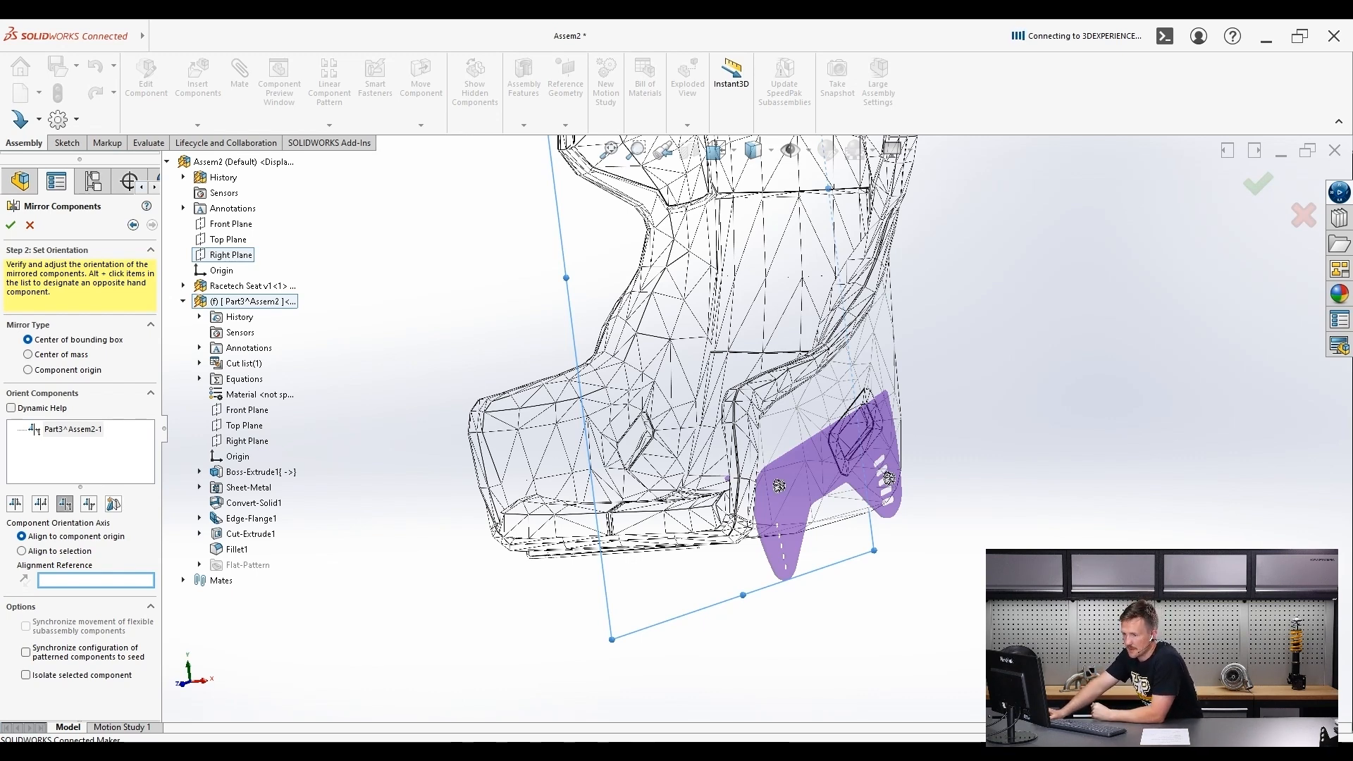
{"action": "left_click", "coordinate": [113, 504]}
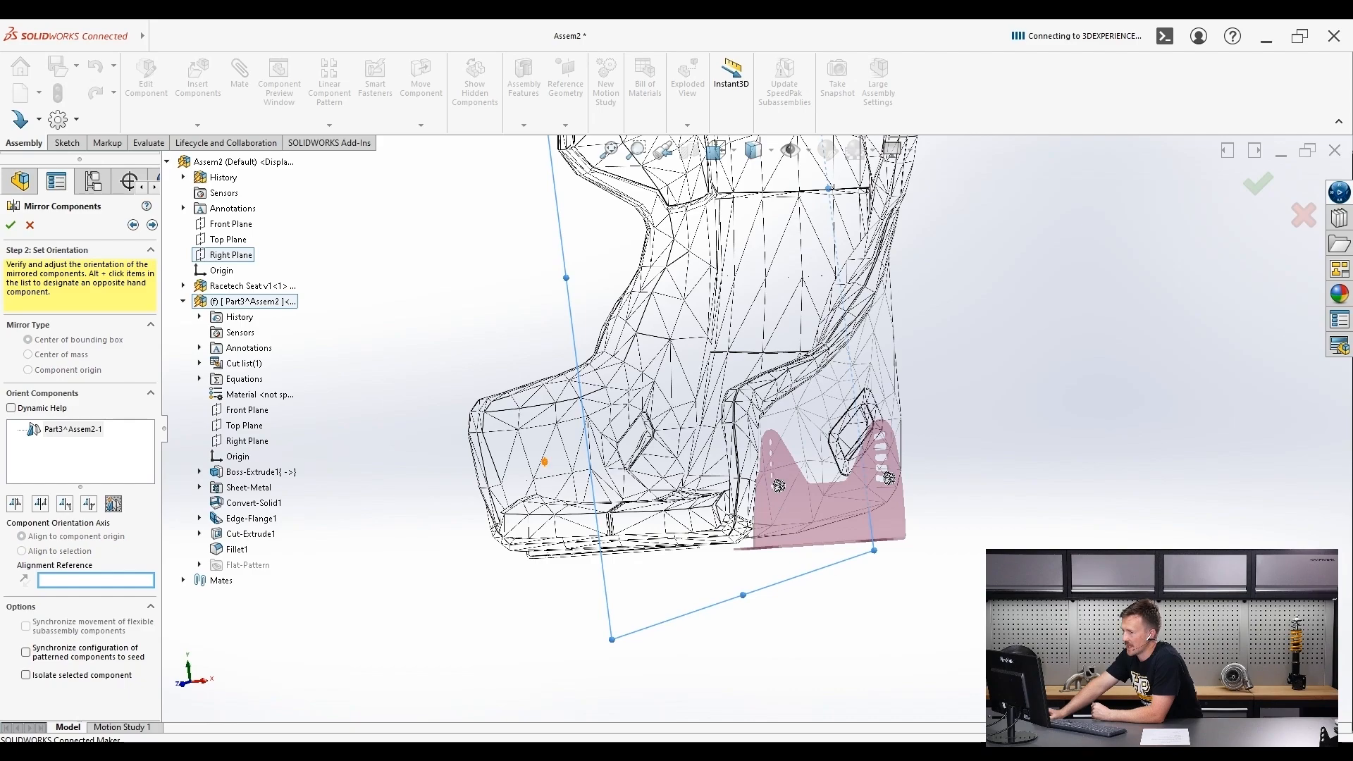
{"action": "mouse_move", "coordinate": [544, 462]}
{"action": "middle_mouse_down"}
{"action": "mouse_move", "coordinate": [437, 459]}
{"action": "mouse_move", "coordinate": [556, 476]}
{"action": "middle_mouse_up"}
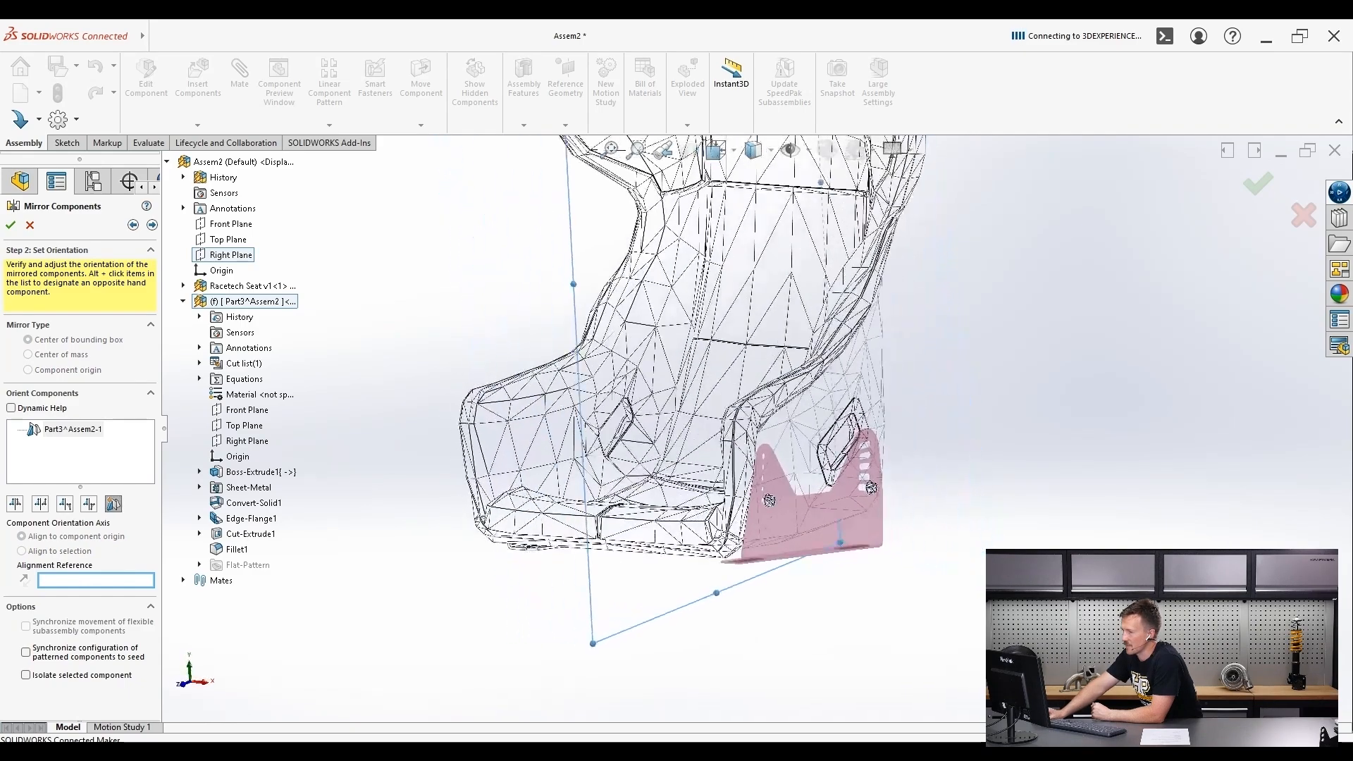
{"action": "left_click", "coordinate": [10, 225]}
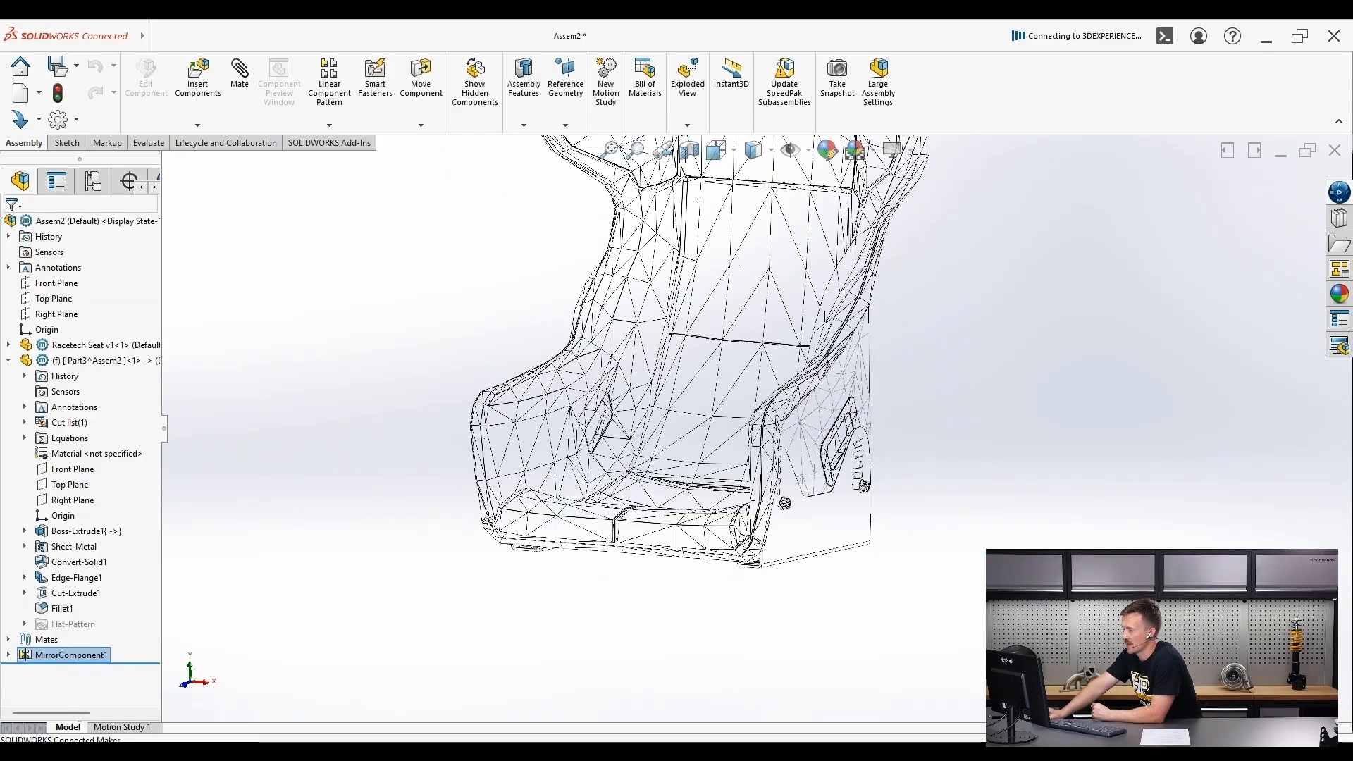
- Collapse the bracket's feature list and switch the assembly from wireframe to a shaded display style
{"action": "scroll", "coordinate": [761, 423], "scroll_direction": "up", "scroll_amount": 2}
{"action": "middle_click_drag", "start_coordinate": [761, 423], "coordinate": [656, 416]}
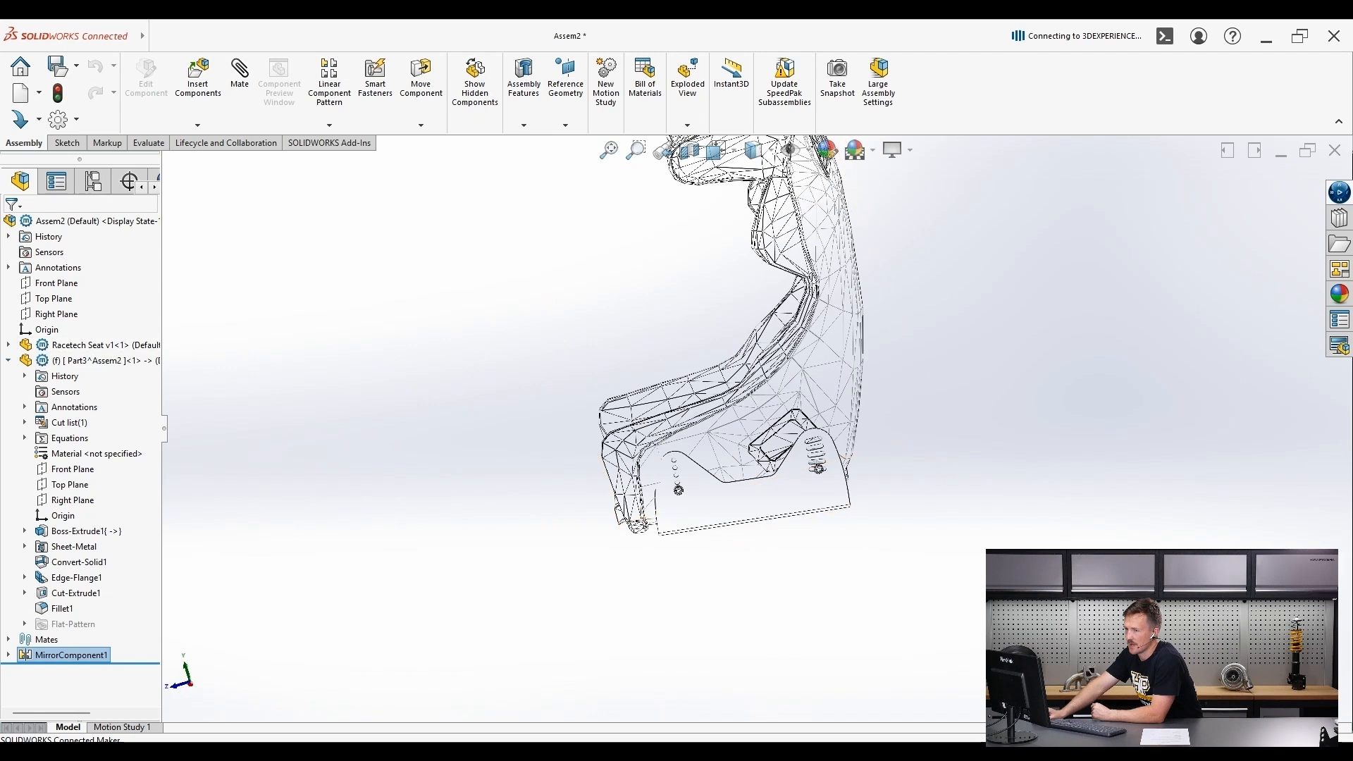
{"action": "left_click", "coordinate": [7, 360]}
{"action": "left_click", "coordinate": [437, 282]}
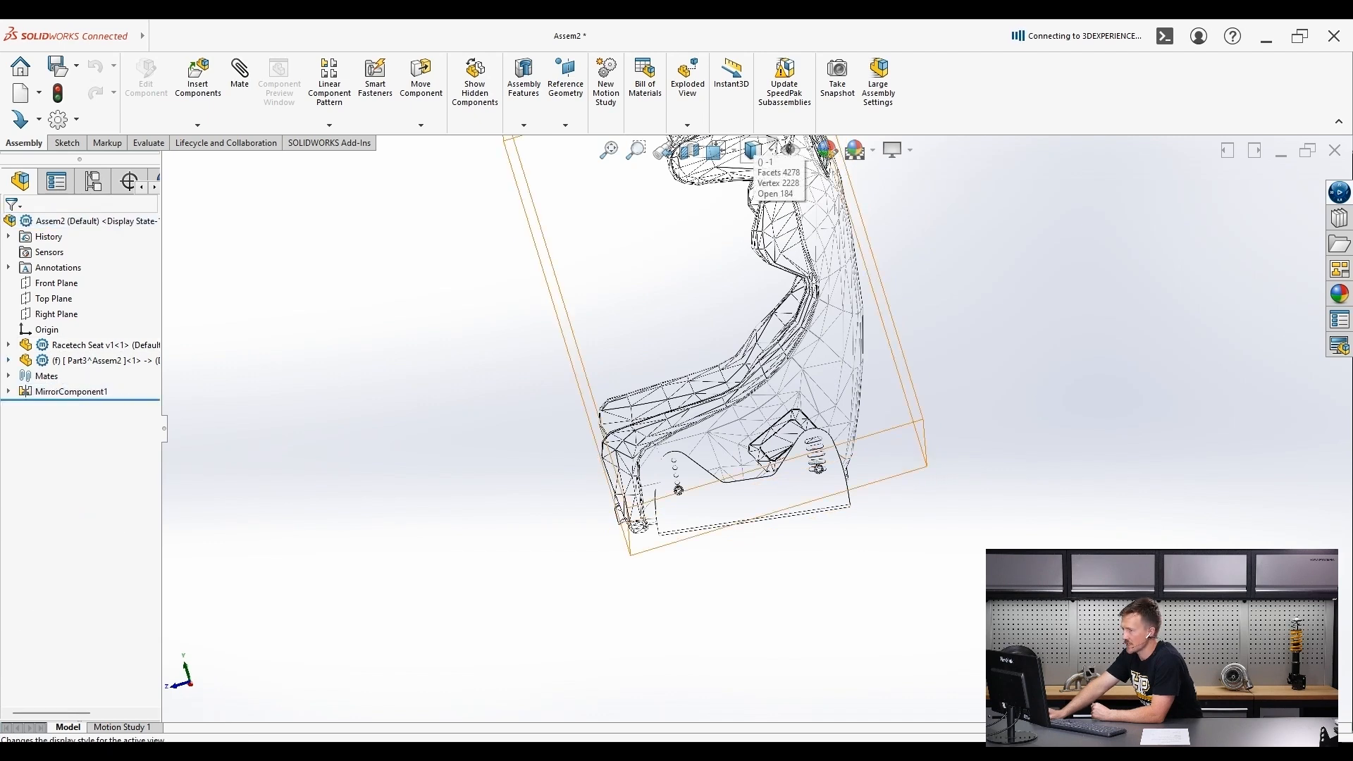
{"action": "left_click", "coordinate": [753, 149]}
{"action": "left_click", "coordinate": [755, 204]}
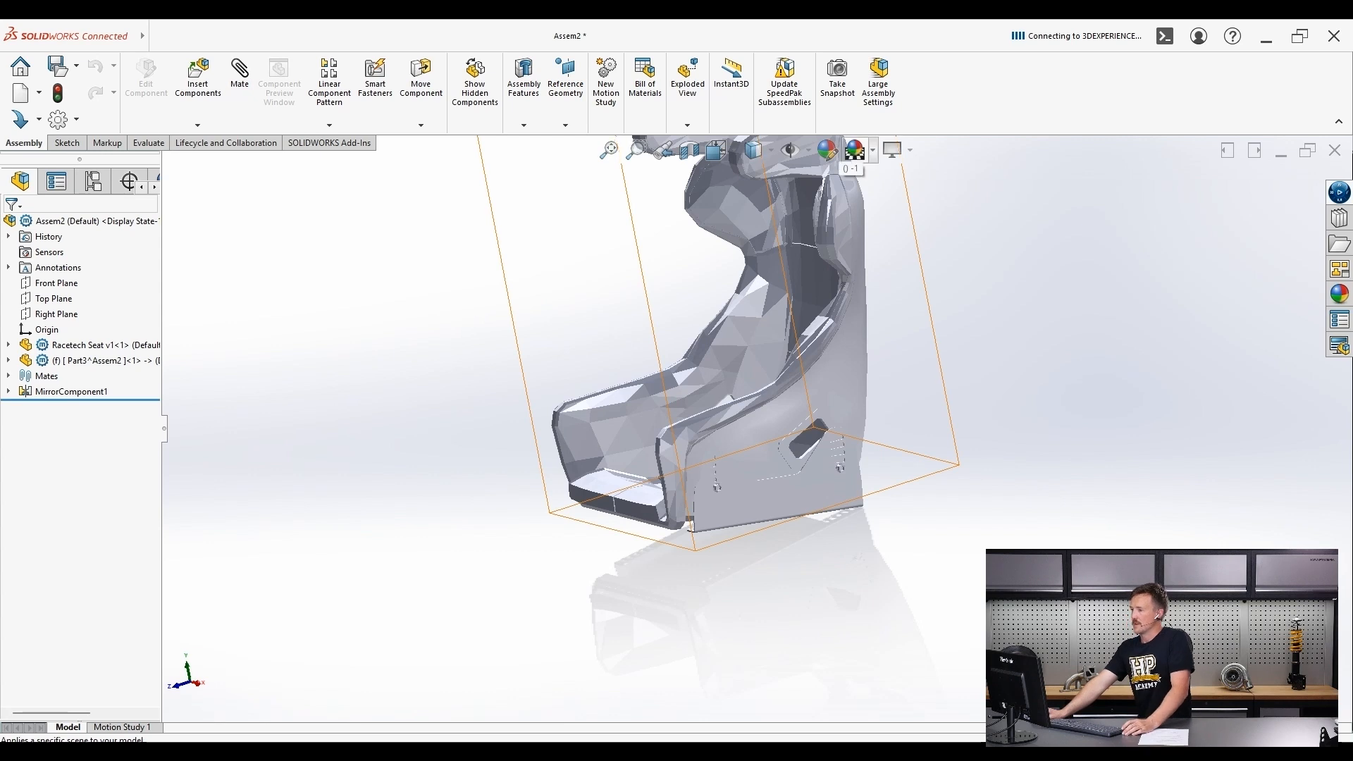
- Apply a black appearance to the original side bracket at component level
{"action": "left_click", "coordinate": [827, 149]}
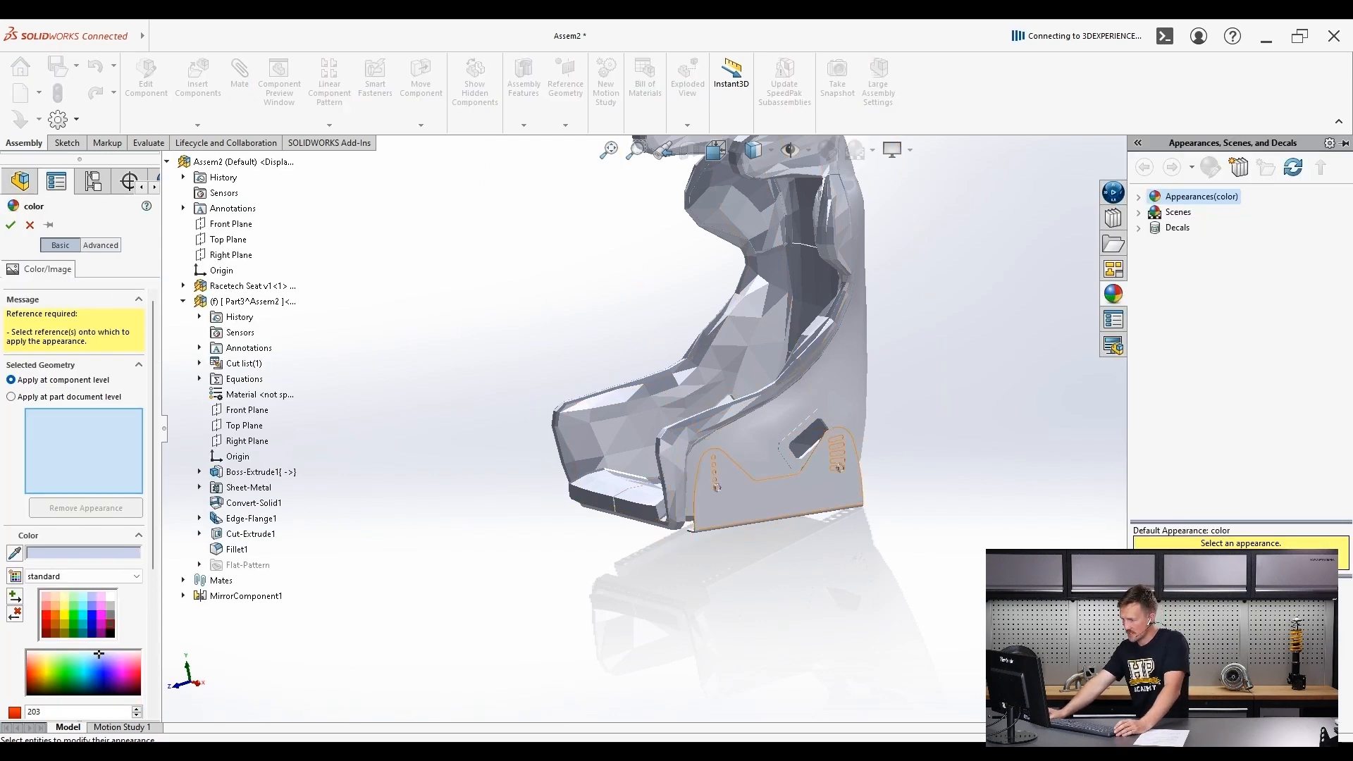
{"action": "left_click", "coordinate": [252, 301]}
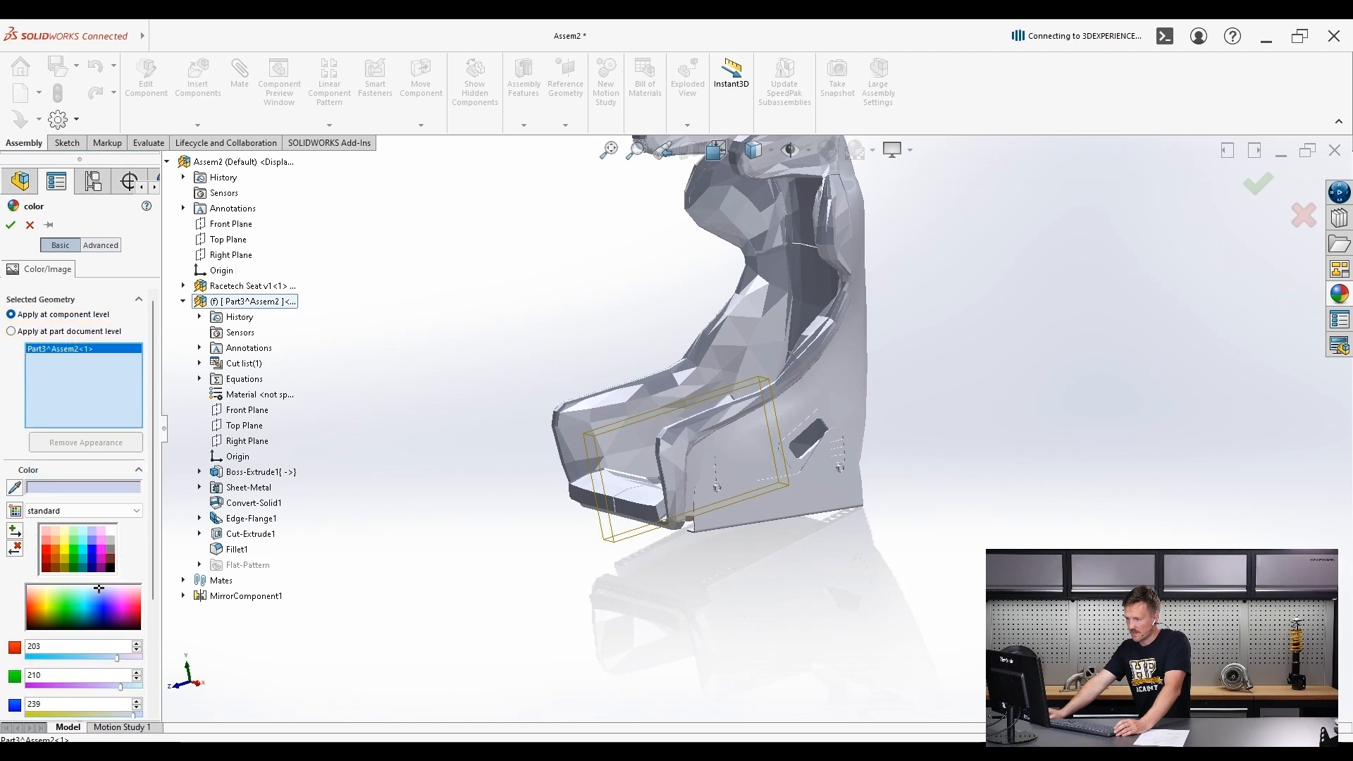
{"action": "left_click", "coordinate": [110, 568]}
{"action": "middle_click_drag", "start_coordinate": [352, 437], "coordinate": [409, 399]}
{"action": "left_click", "coordinate": [10, 224]}
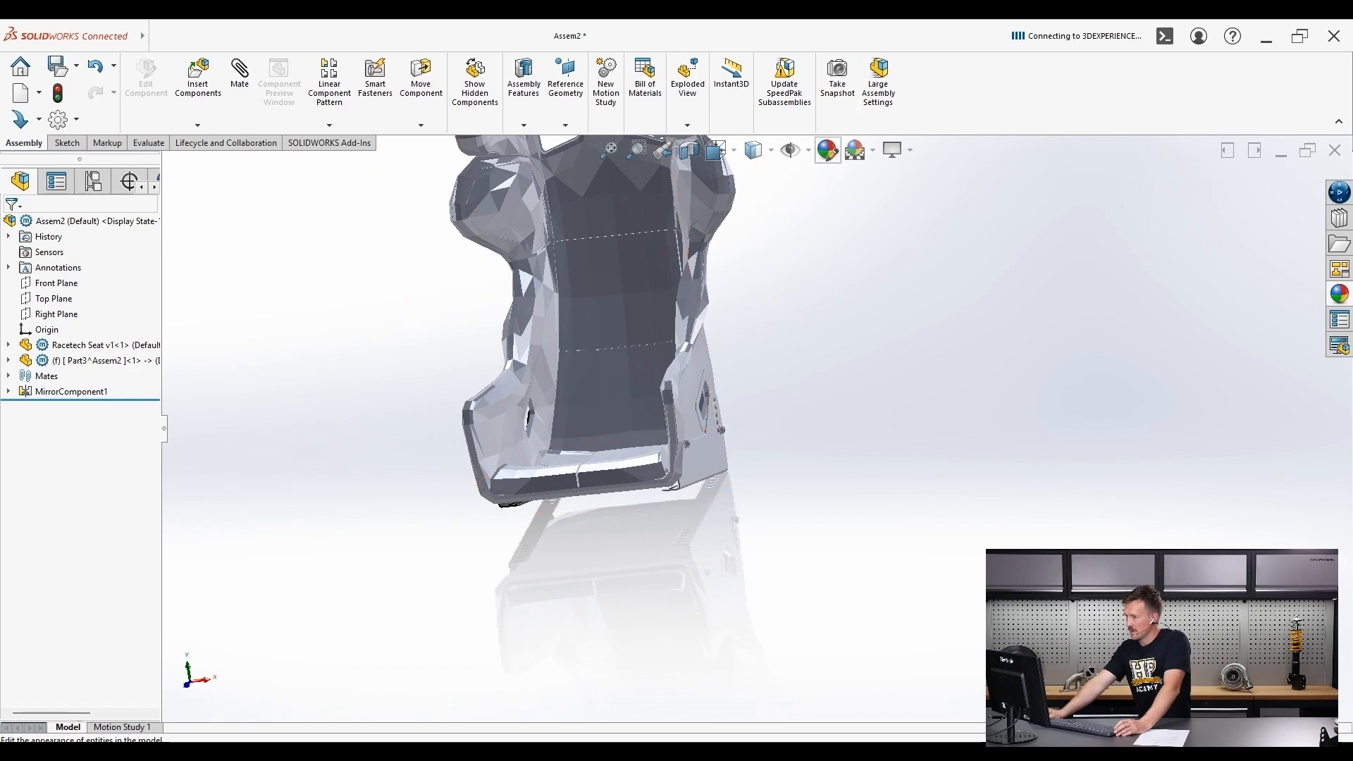
- Apply the same black appearance at component level to the mirrored bracket on the opposite side of the seat
{"action": "left_click", "coordinate": [828, 149]}
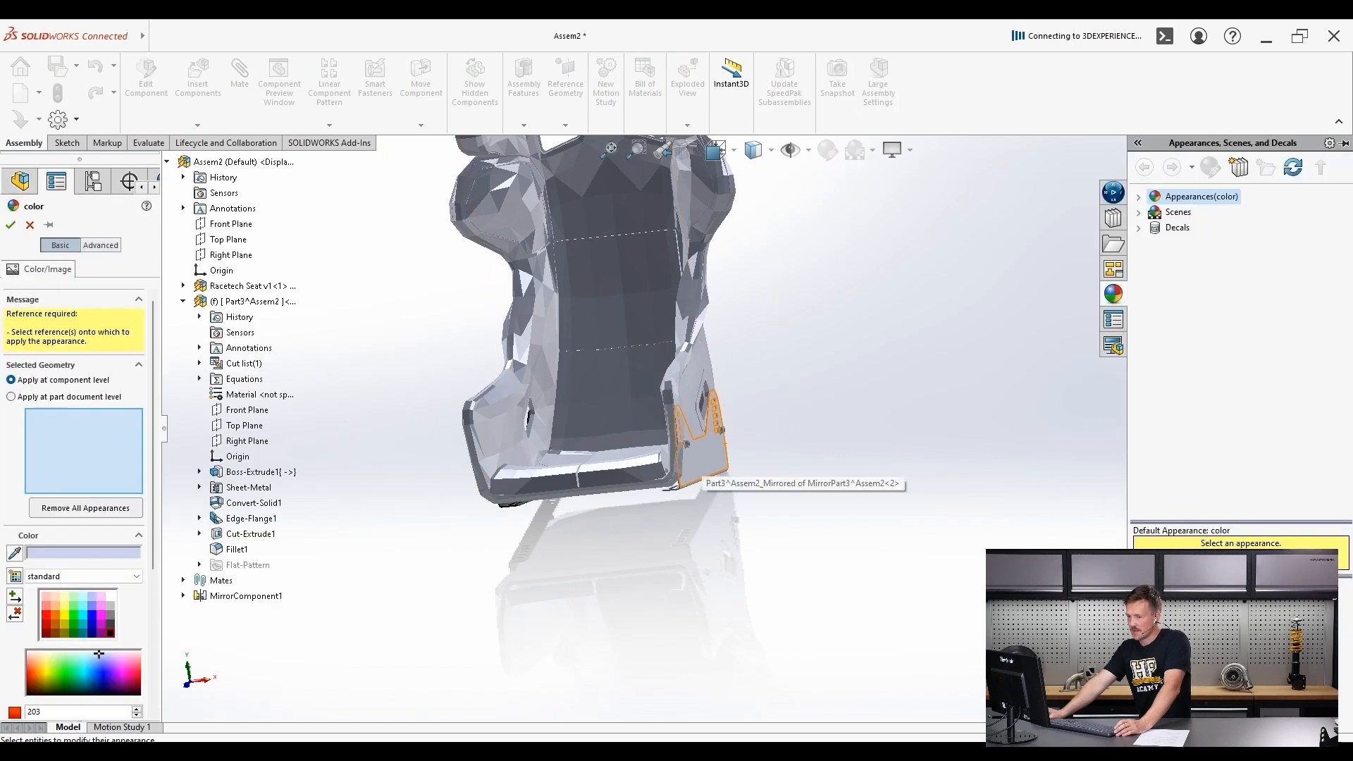
{"action": "left_click", "coordinate": [698, 451]}
{"action": "left_click", "coordinate": [110, 567]}
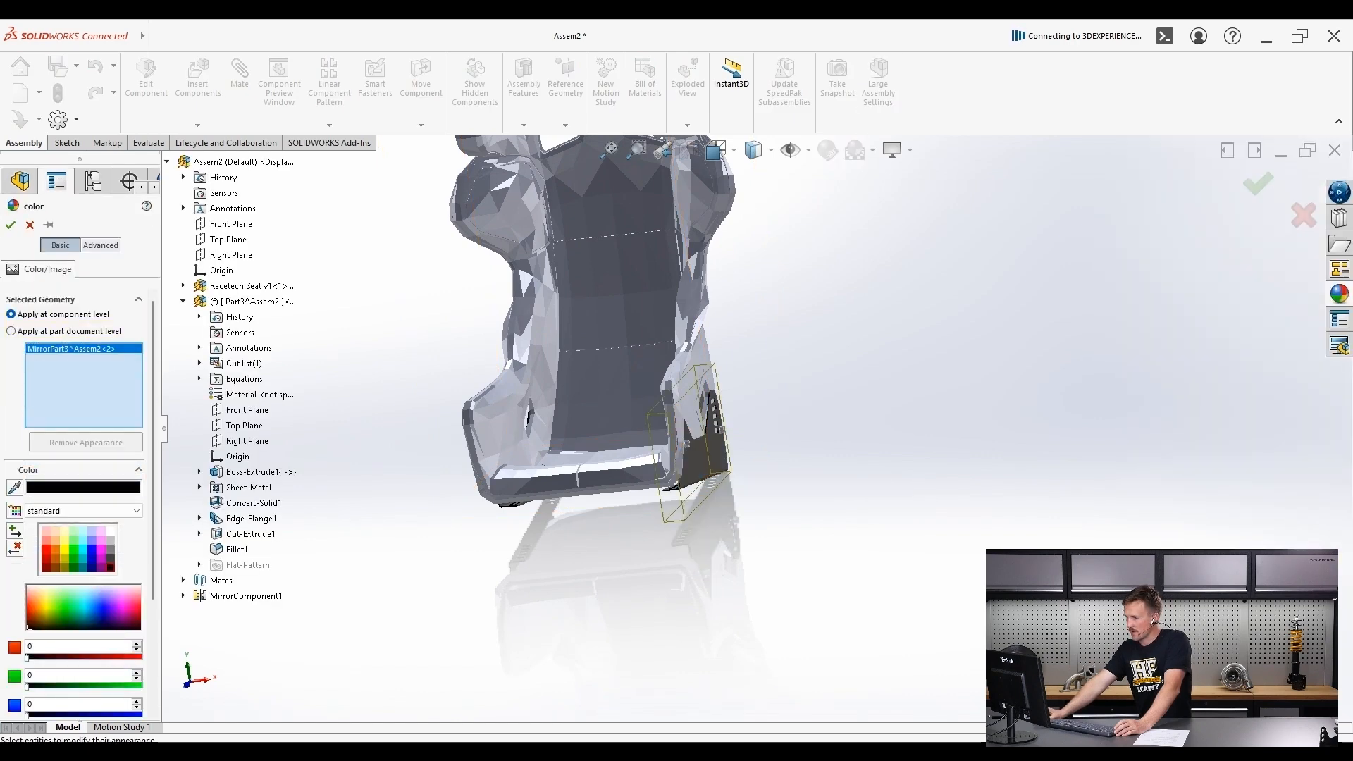
{"action": "left_click", "coordinate": [10, 225]}
- Examine the black brackets against the seat from the side and front
{"action": "middle_click_drag", "start_coordinate": [606, 395], "coordinate": [747, 415]}
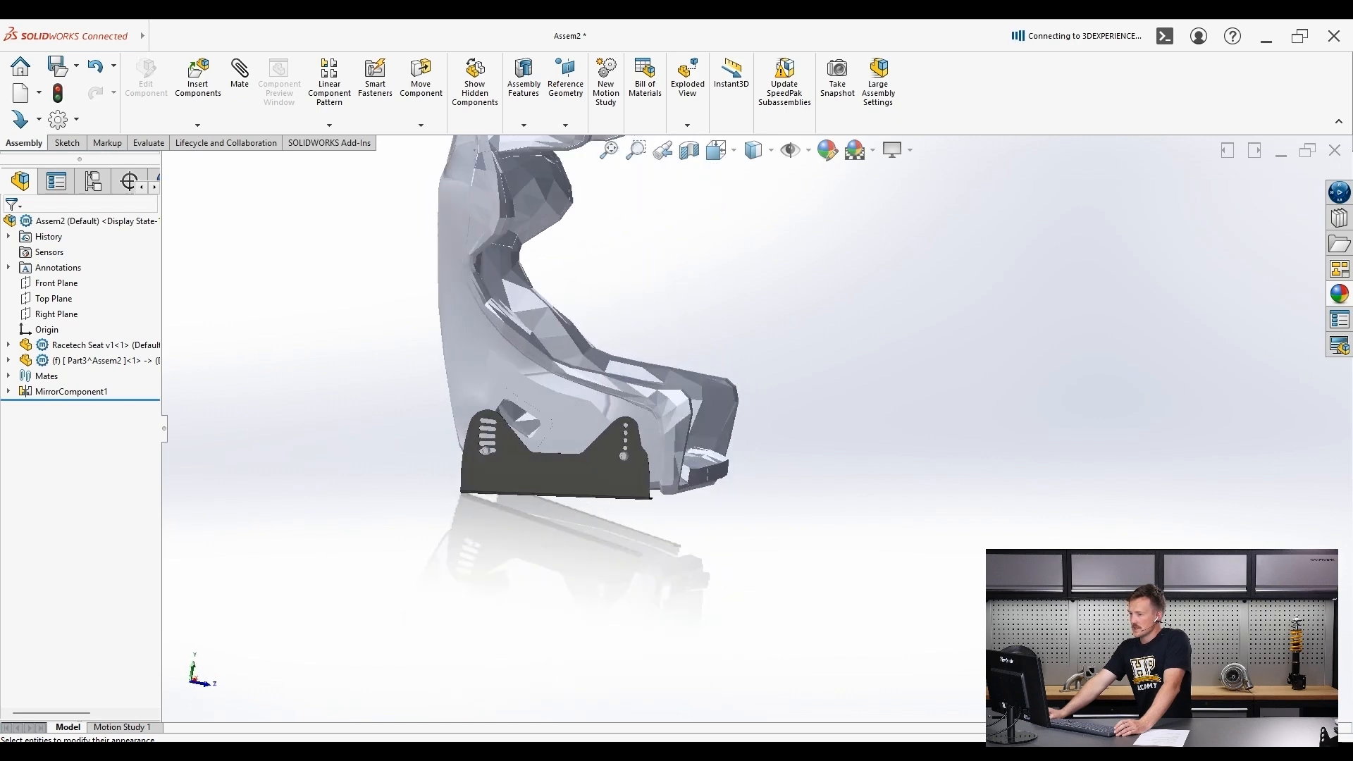
{"action": "scroll", "coordinate": [747, 423], "scroll_direction": "up", "scroll_amount": 6}
{"action": "scroll", "coordinate": [666, 429], "scroll_direction": "down", "scroll_amount": 5}
{"action": "scroll", "coordinate": [951, 420], "scroll_direction": "down", "scroll_amount": 5}
{"action": "middle_click_drag", "start_coordinate": [952, 419], "coordinate": [888, 408]}
{"action": "middle_click_drag", "start_coordinate": [480, 430], "coordinate": [395, 451]}
{"action": "scroll", "coordinate": [550, 478], "scroll_direction": "up", "scroll_amount": 2}
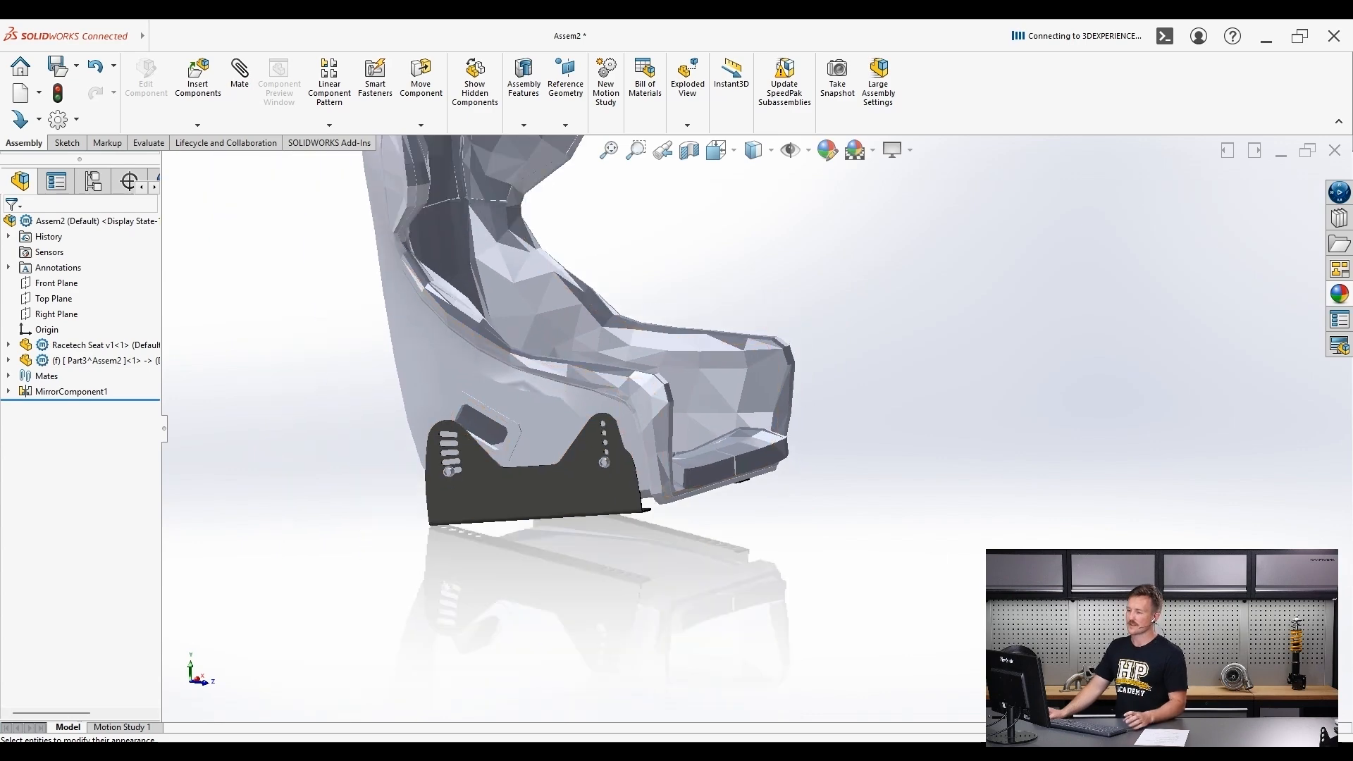
{"action": "mouse_move", "coordinate": [549, 478]}
{"action": "middle_mouse_down"}
{"action": "mouse_move", "coordinate": [526, 451]}
{"action": "mouse_move", "coordinate": [451, 468]}
{"action": "mouse_move", "coordinate": [539, 483]}
{"action": "middle_mouse_up"}
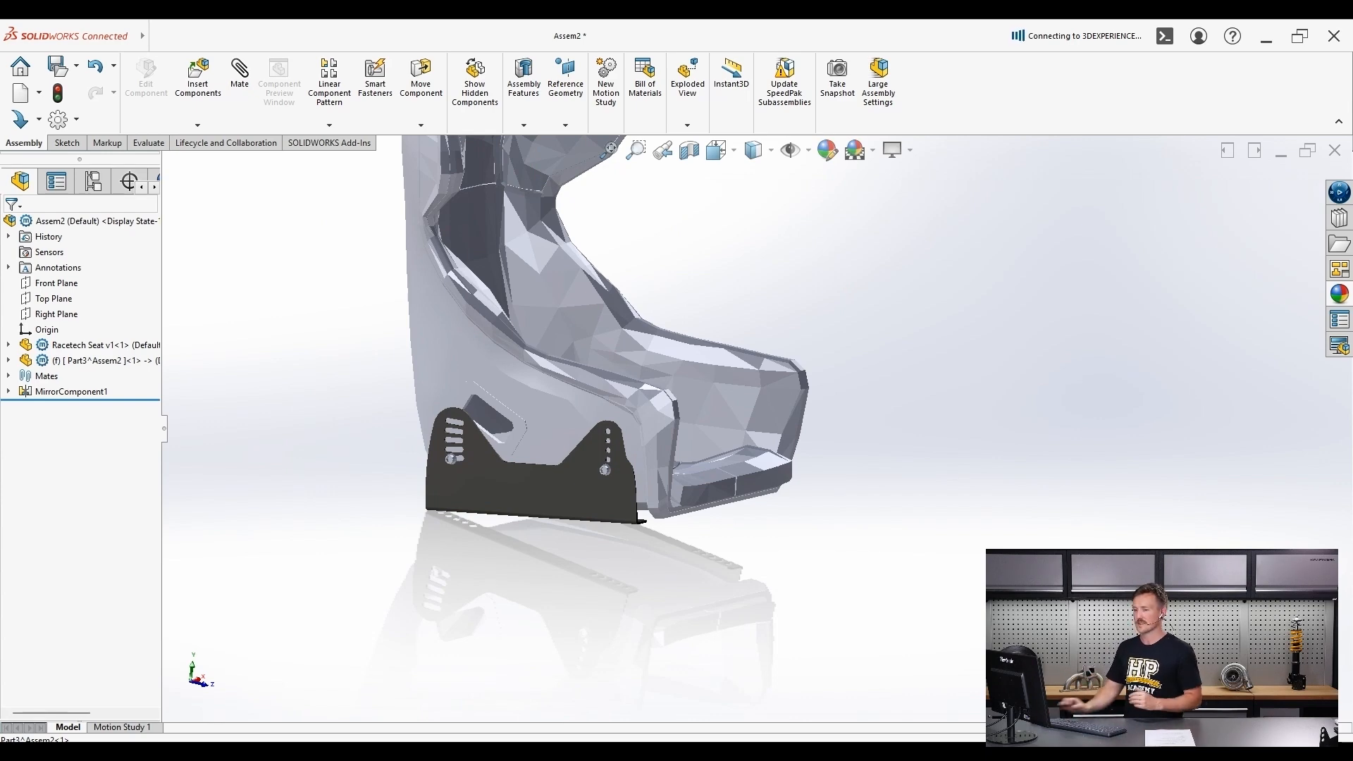
- Open the original side bracket part in its own window
{"action": "left_click", "coordinate": [102, 360]}
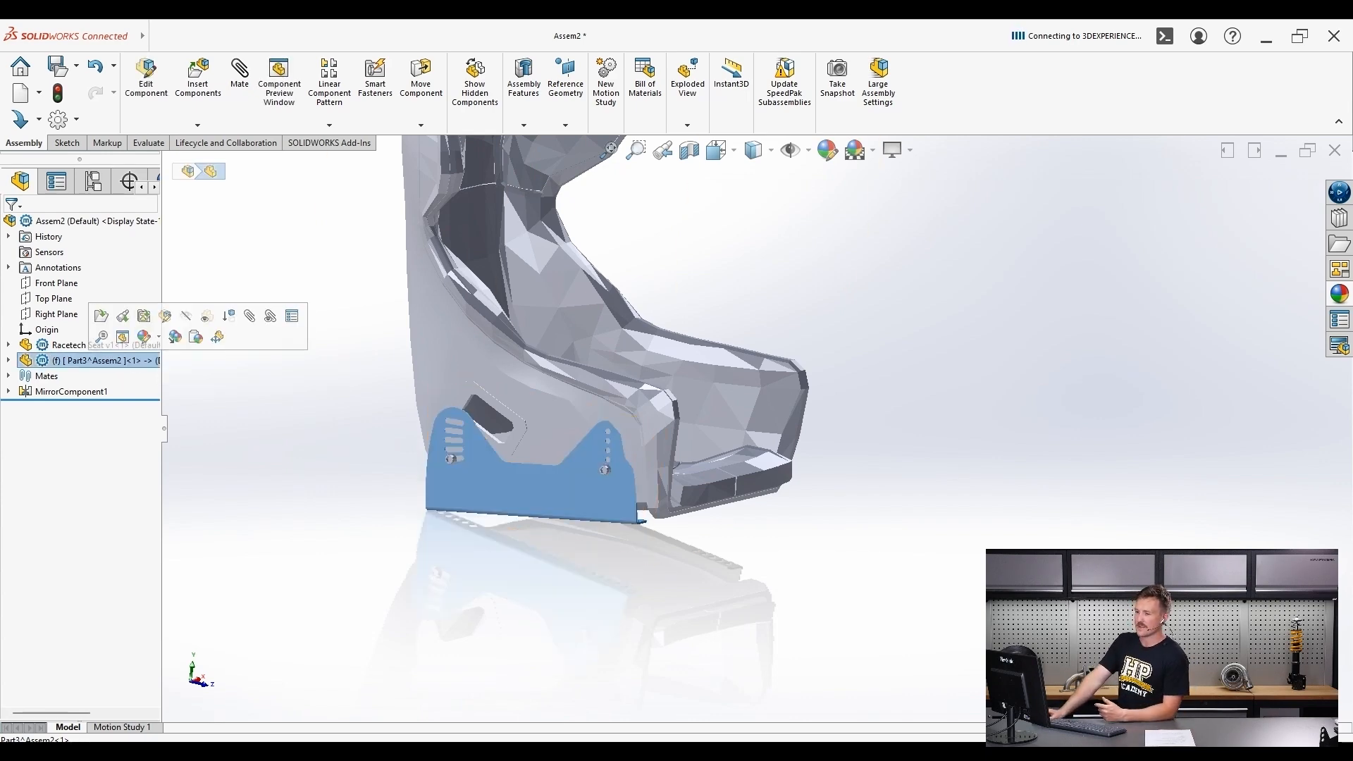
{"action": "right_click", "coordinate": [79, 361]}
{"action": "left_click", "coordinate": [93, 236]}
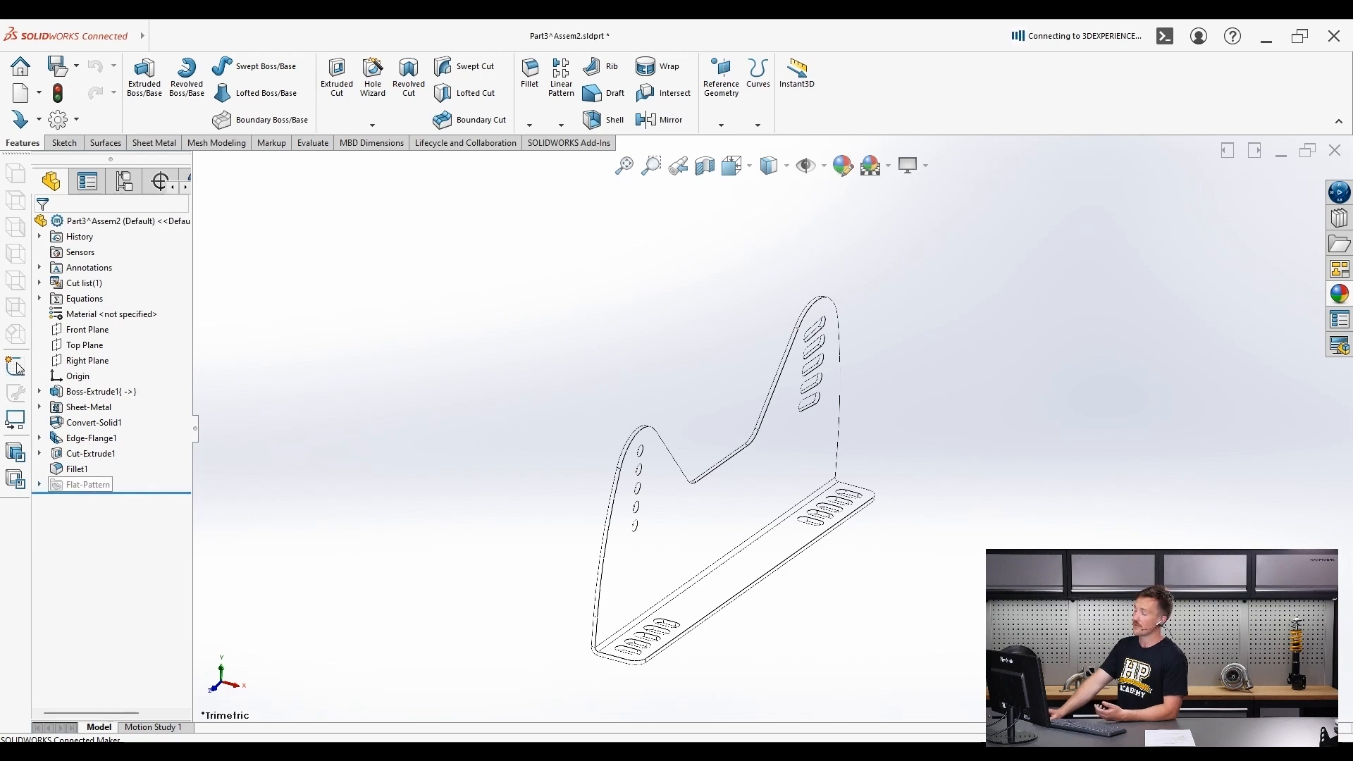
- Export the bracket's flat pattern as the DXF file "Flat-Pattern - Part3^Assem2", using the sheet metal option with geometry only in a single file
{"action": "right_click", "coordinate": [79, 485]}
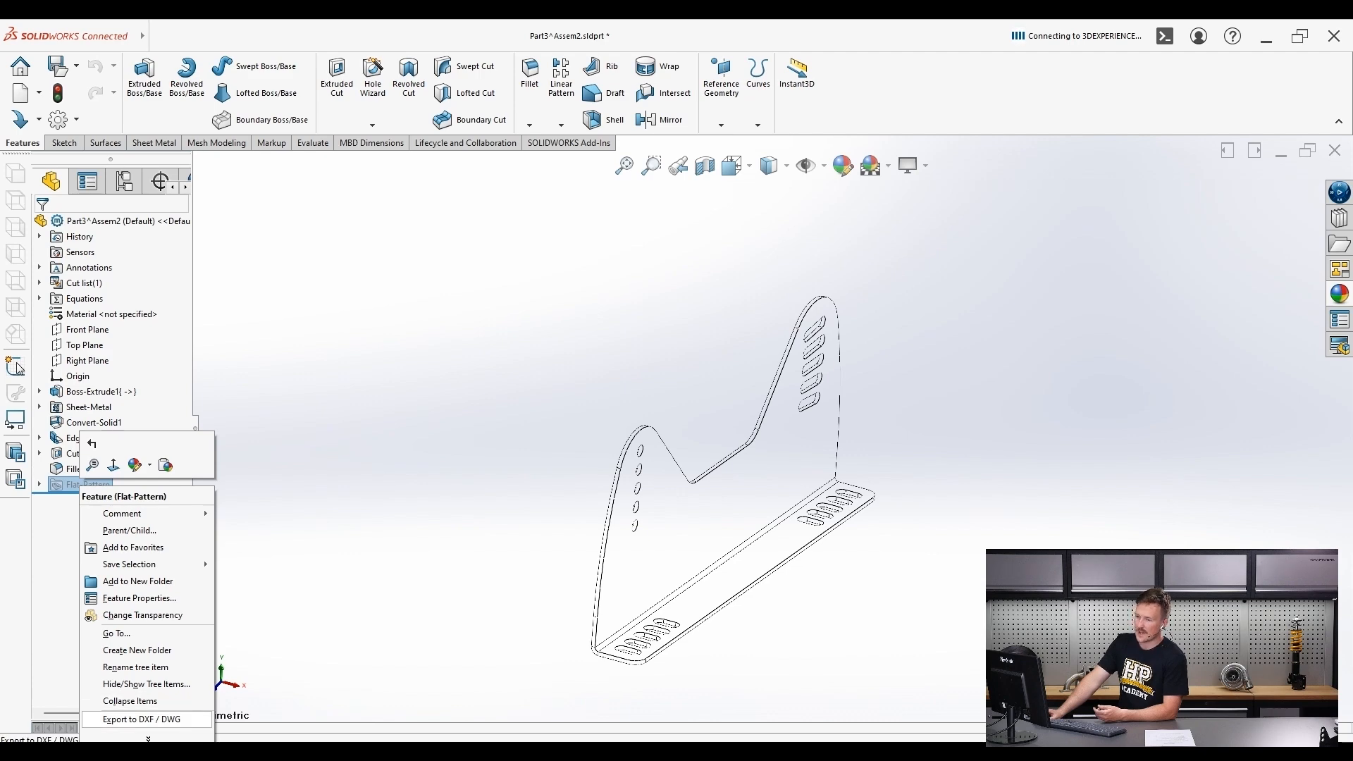
{"action": "left_click", "coordinate": [140, 719]}
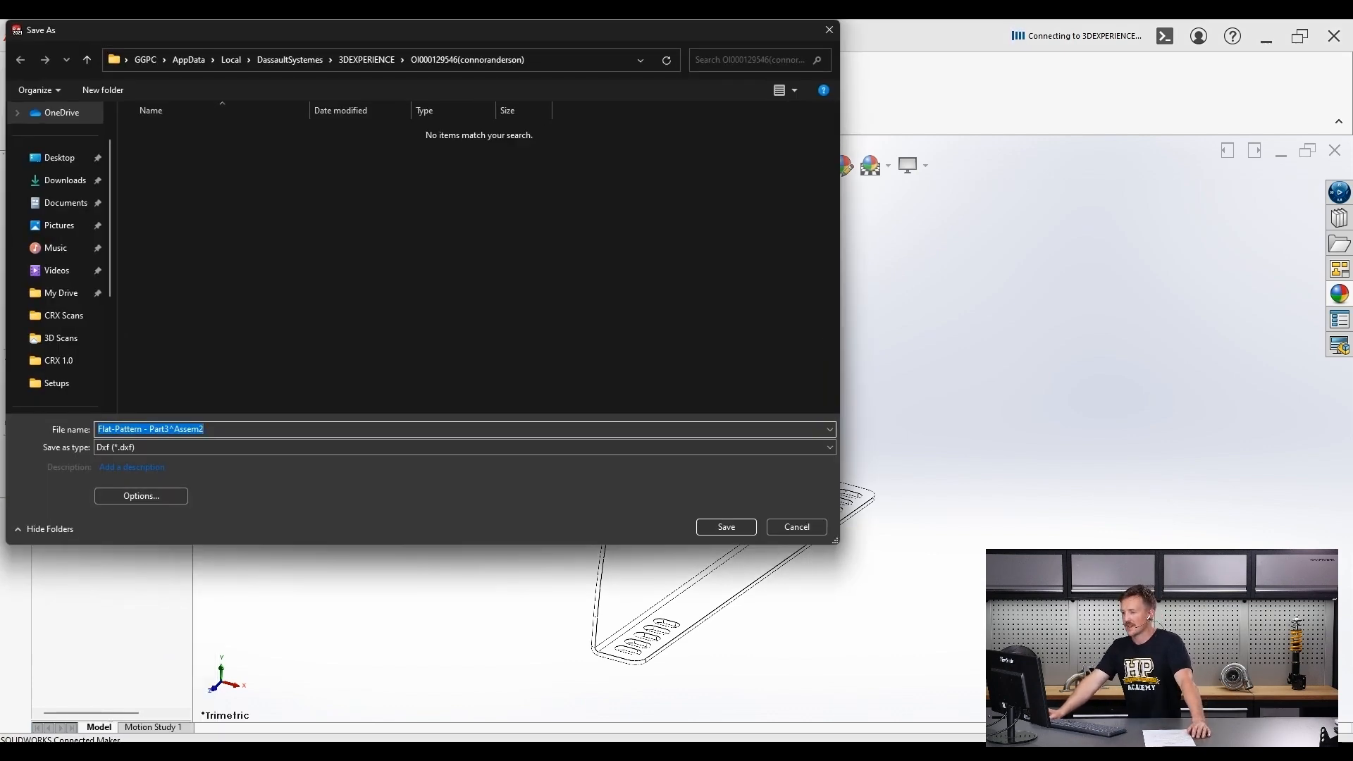
{"action": "key", "text": "Return"}
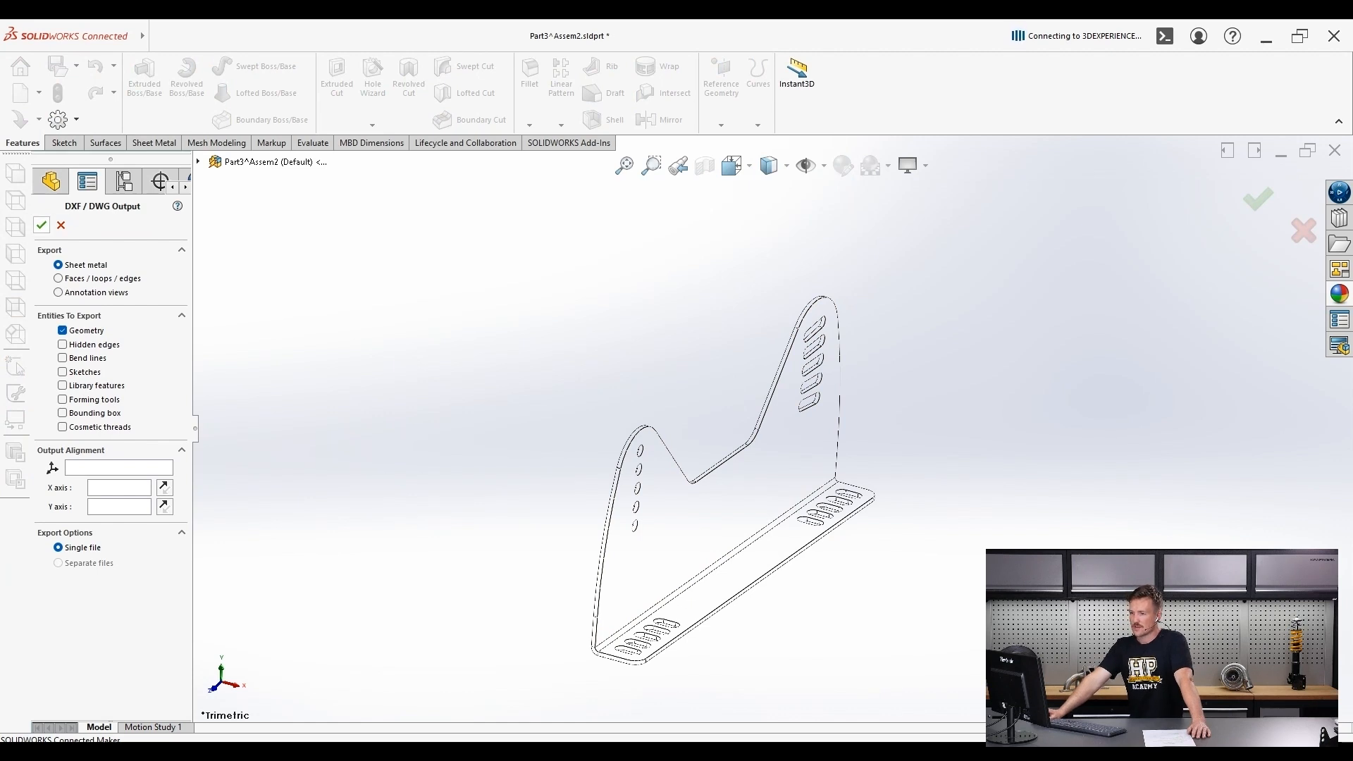
{"action": "left_click", "coordinate": [42, 225]}
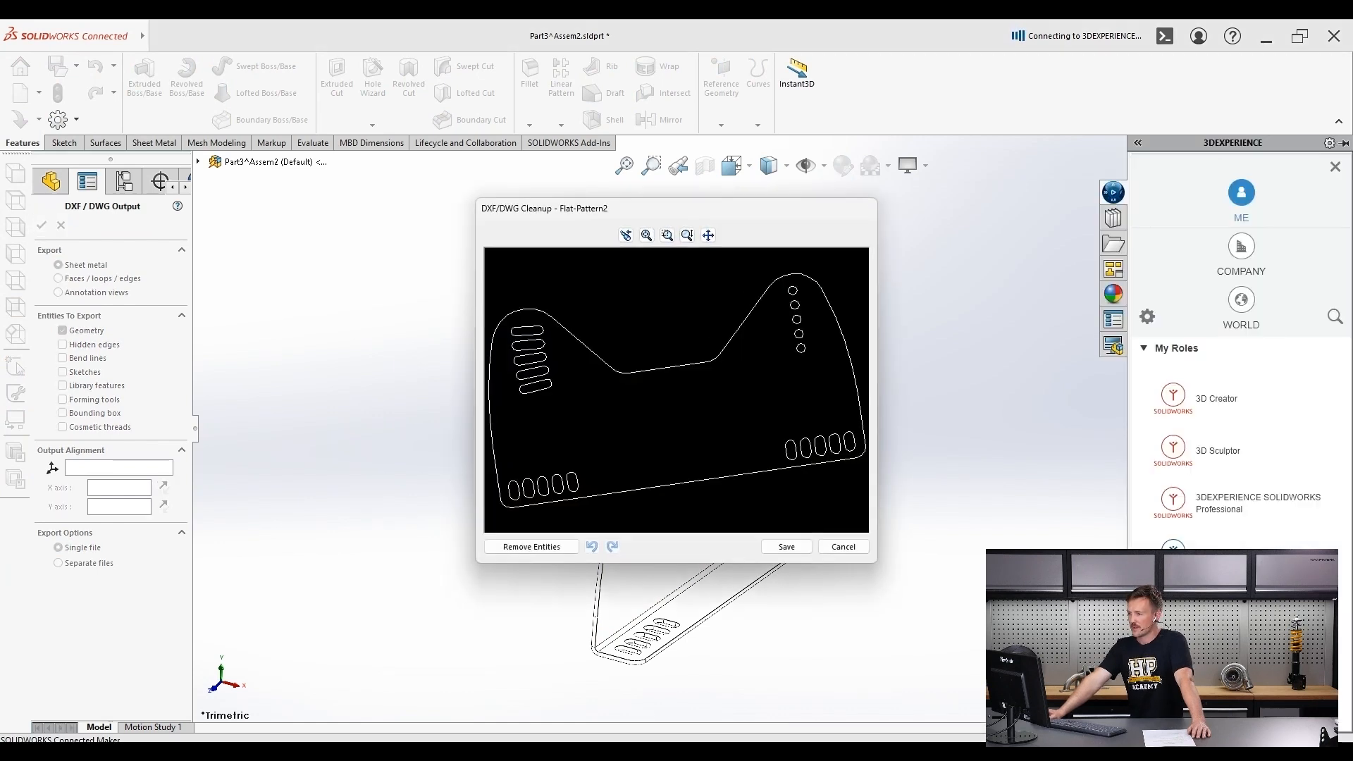